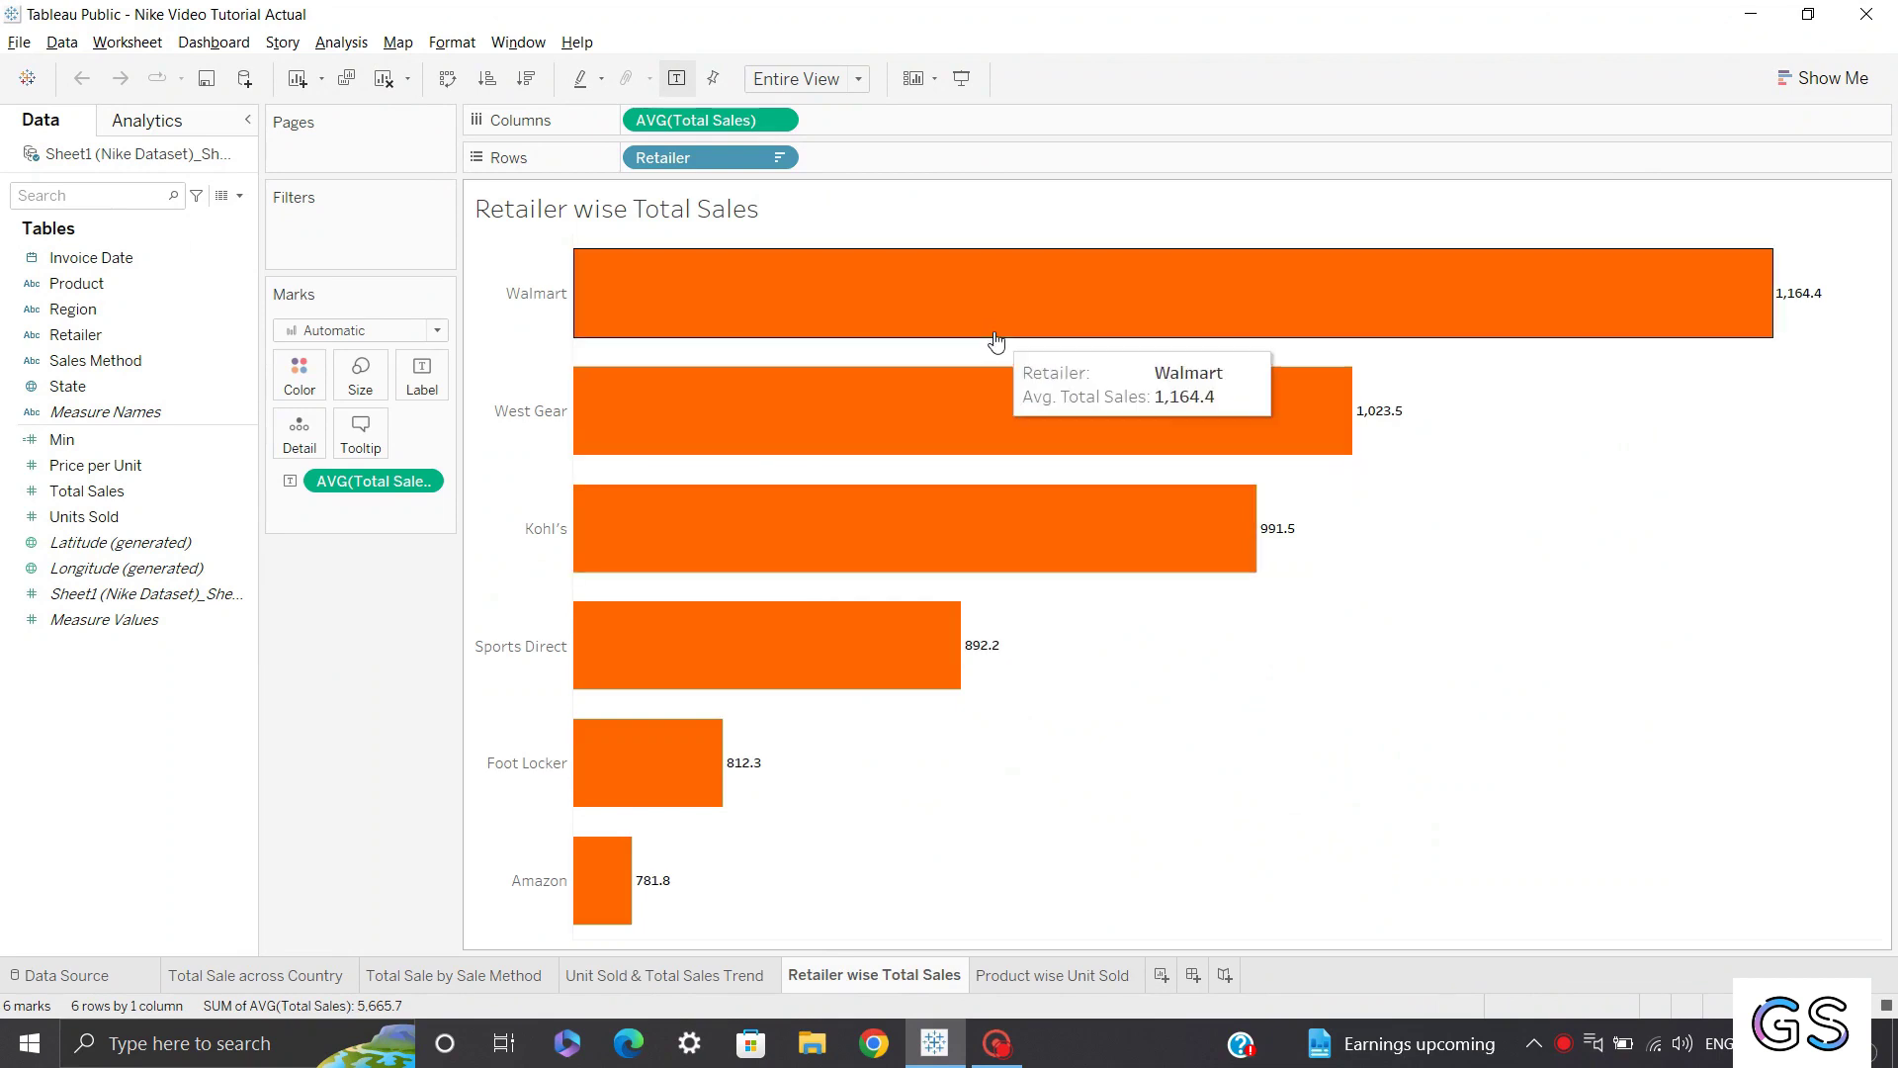
# Review the finished worksheets on country sales, sale method, sales trend, retailer sales and product units sold.
pyautogui.click(1048, 974)
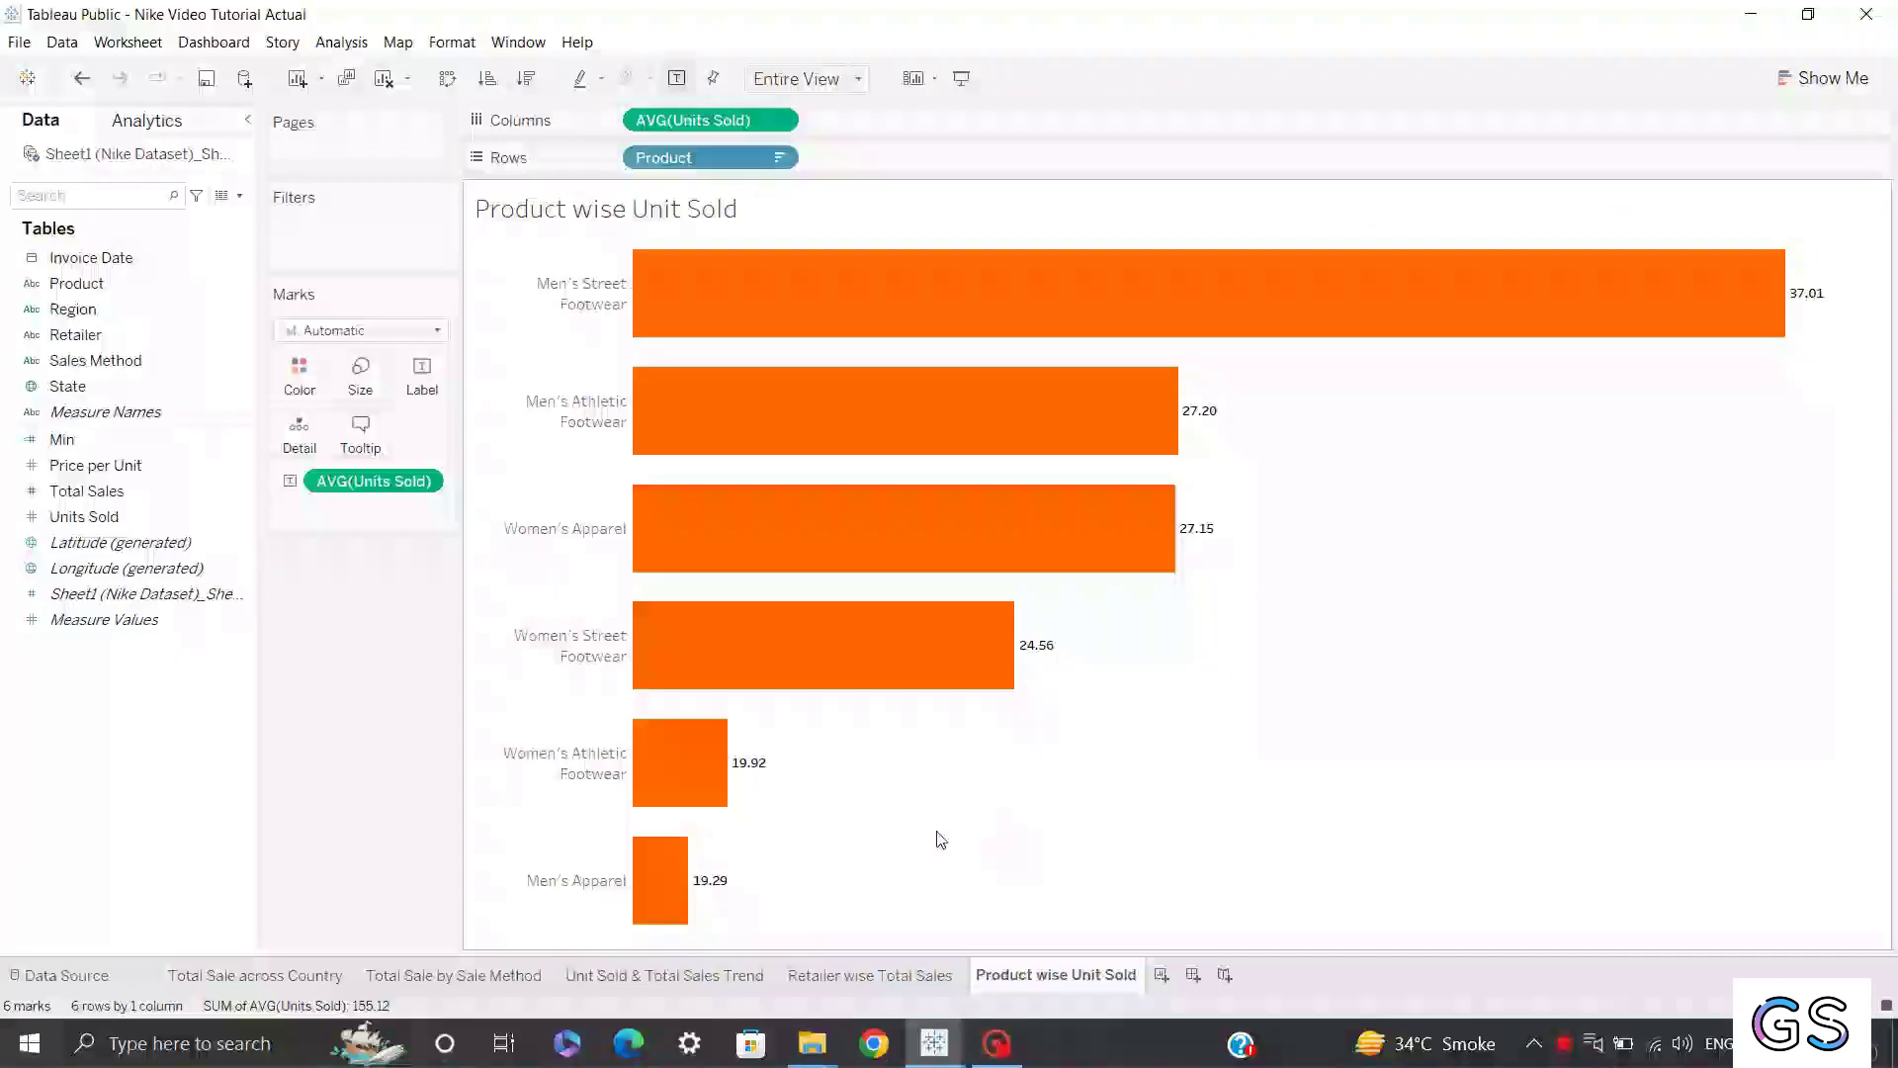
pyautogui.click(281, 978)
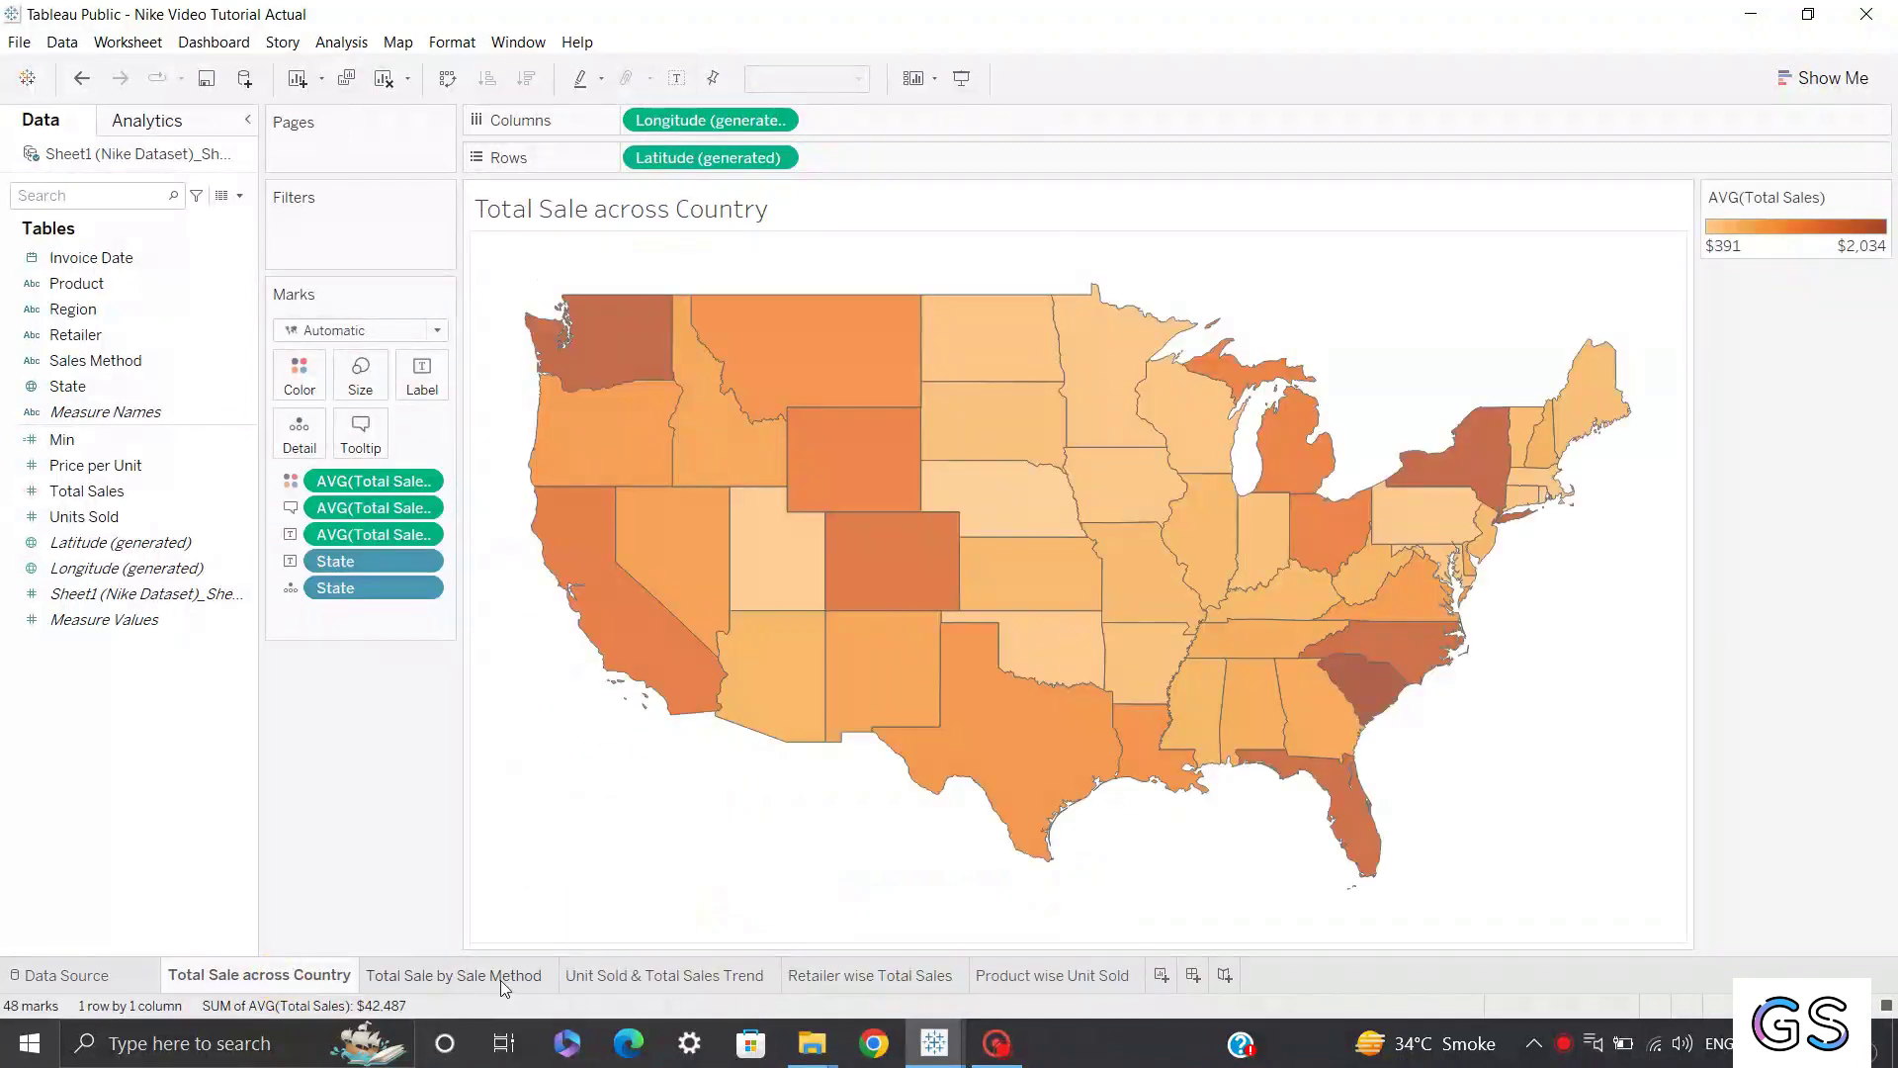
pyautogui.click(500, 978)
pyautogui.click(675, 979)
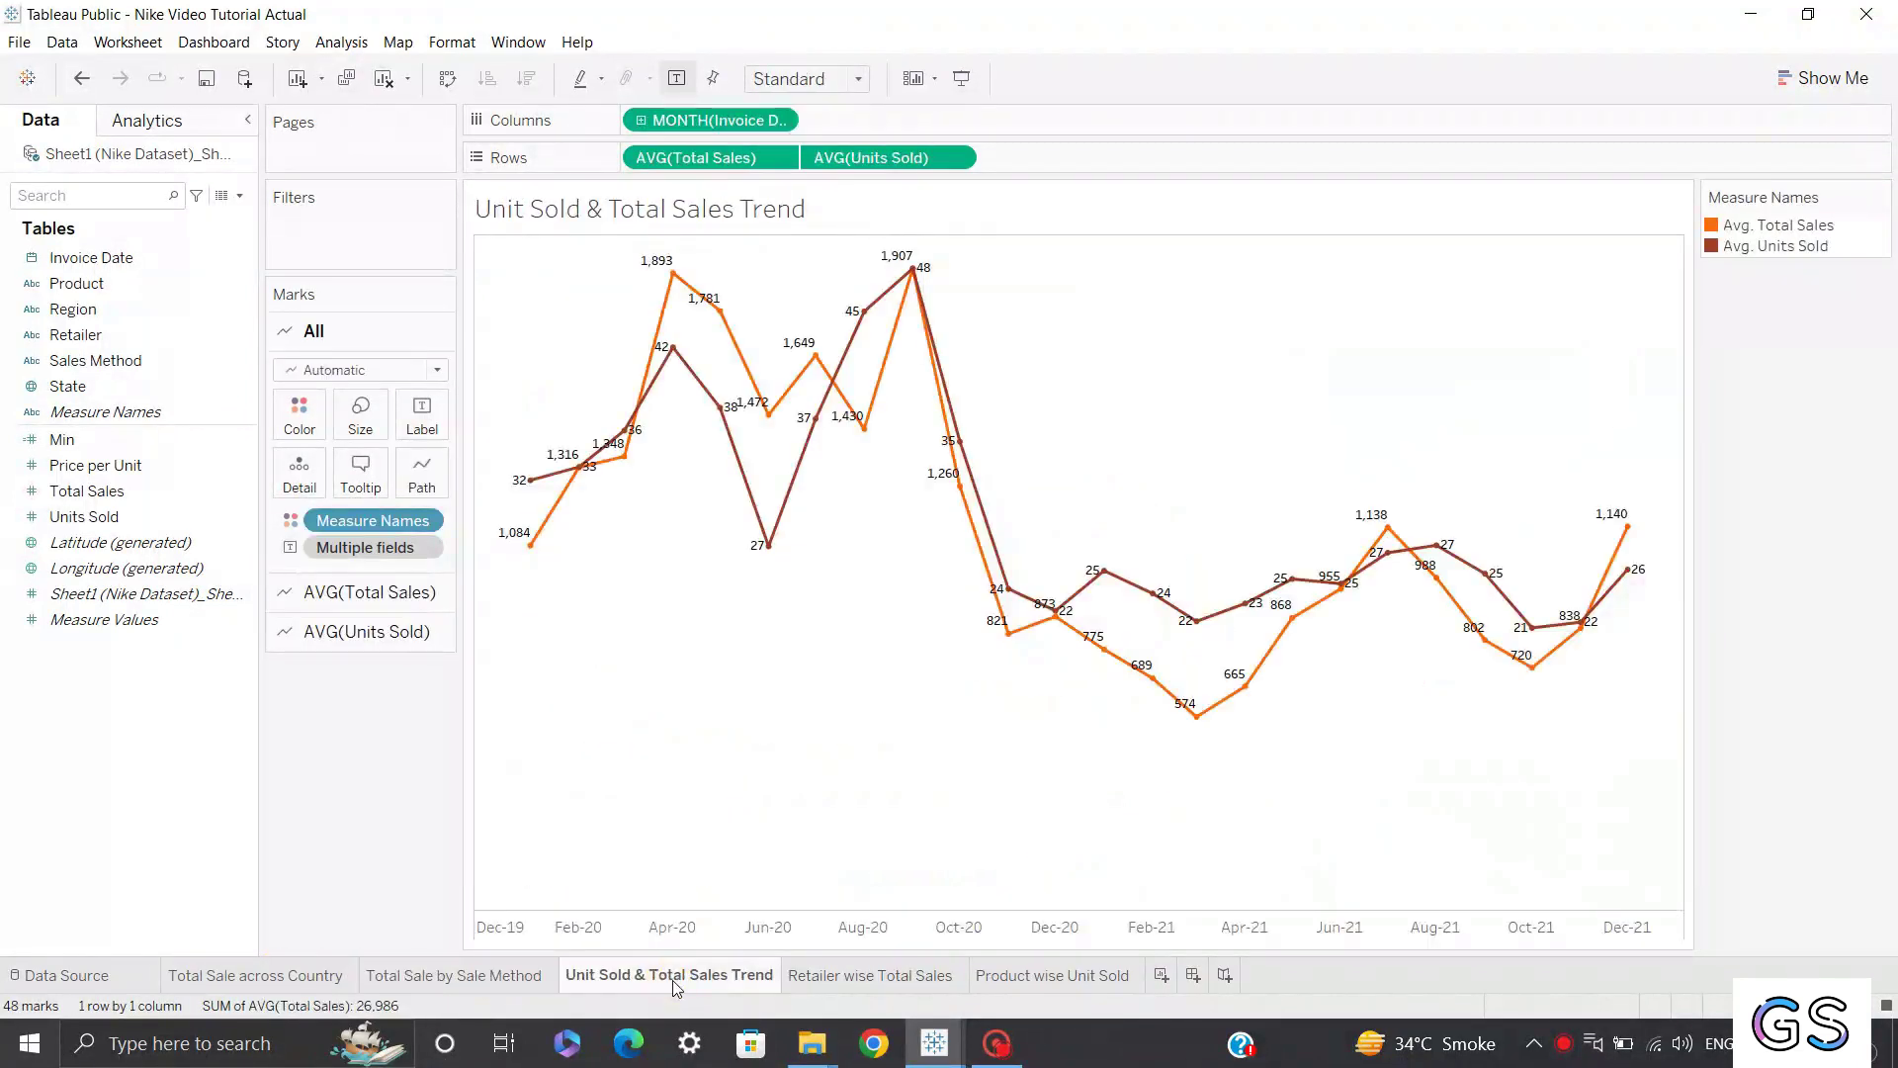
pyautogui.click(856, 977)
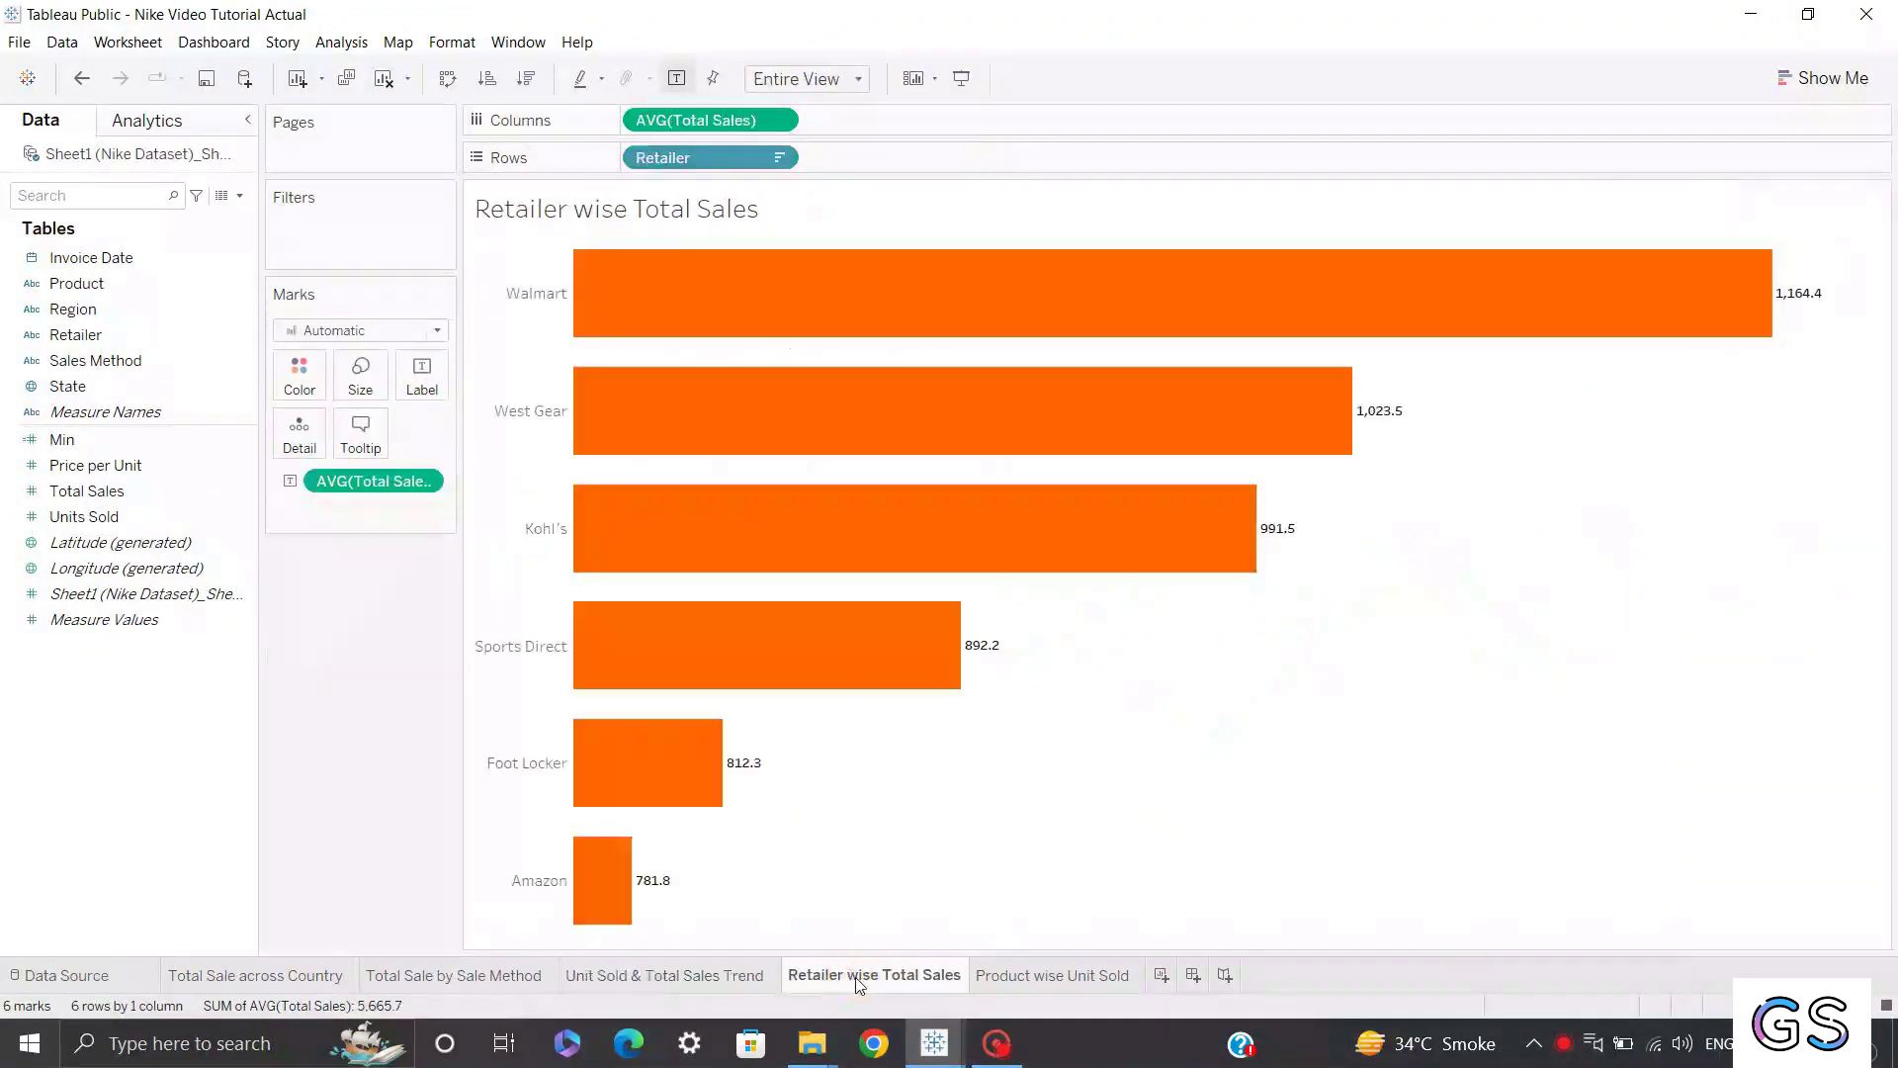
pyautogui.click(984, 989)
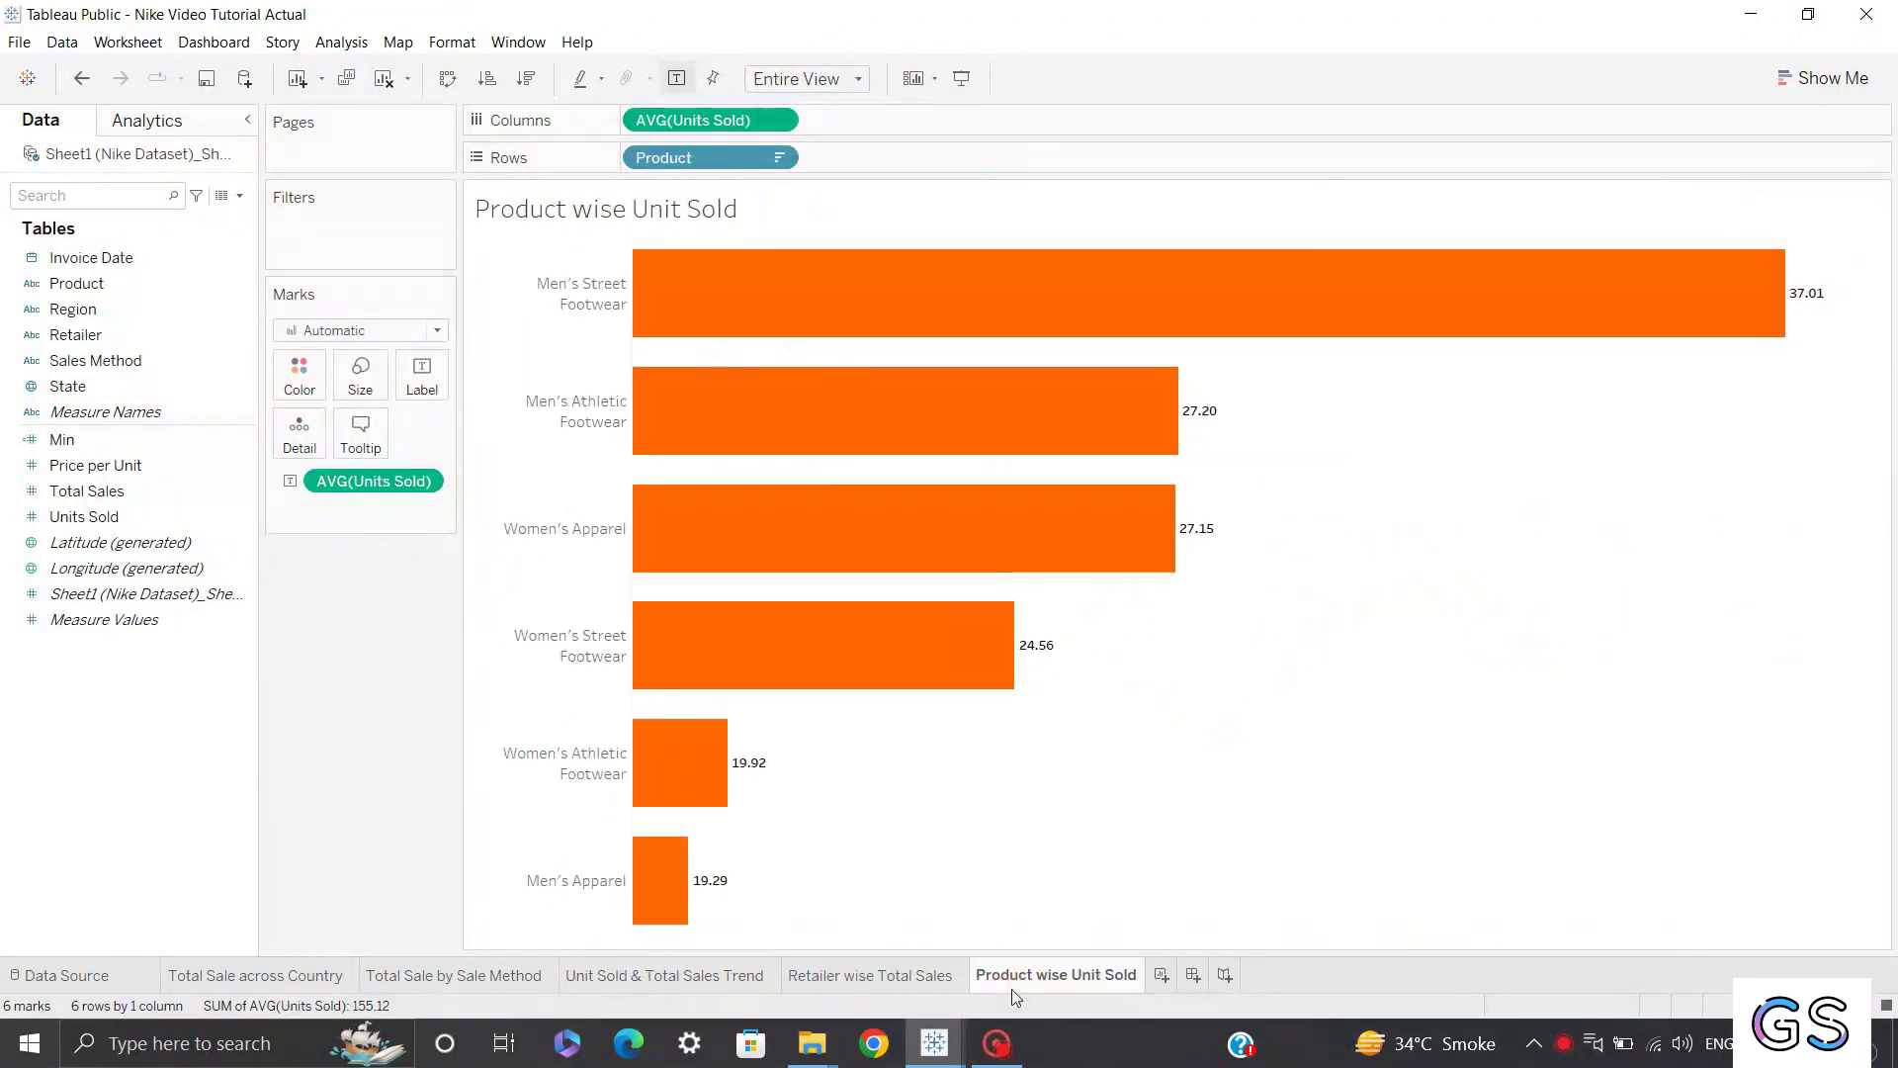
pyautogui.moveTo(939, 977)
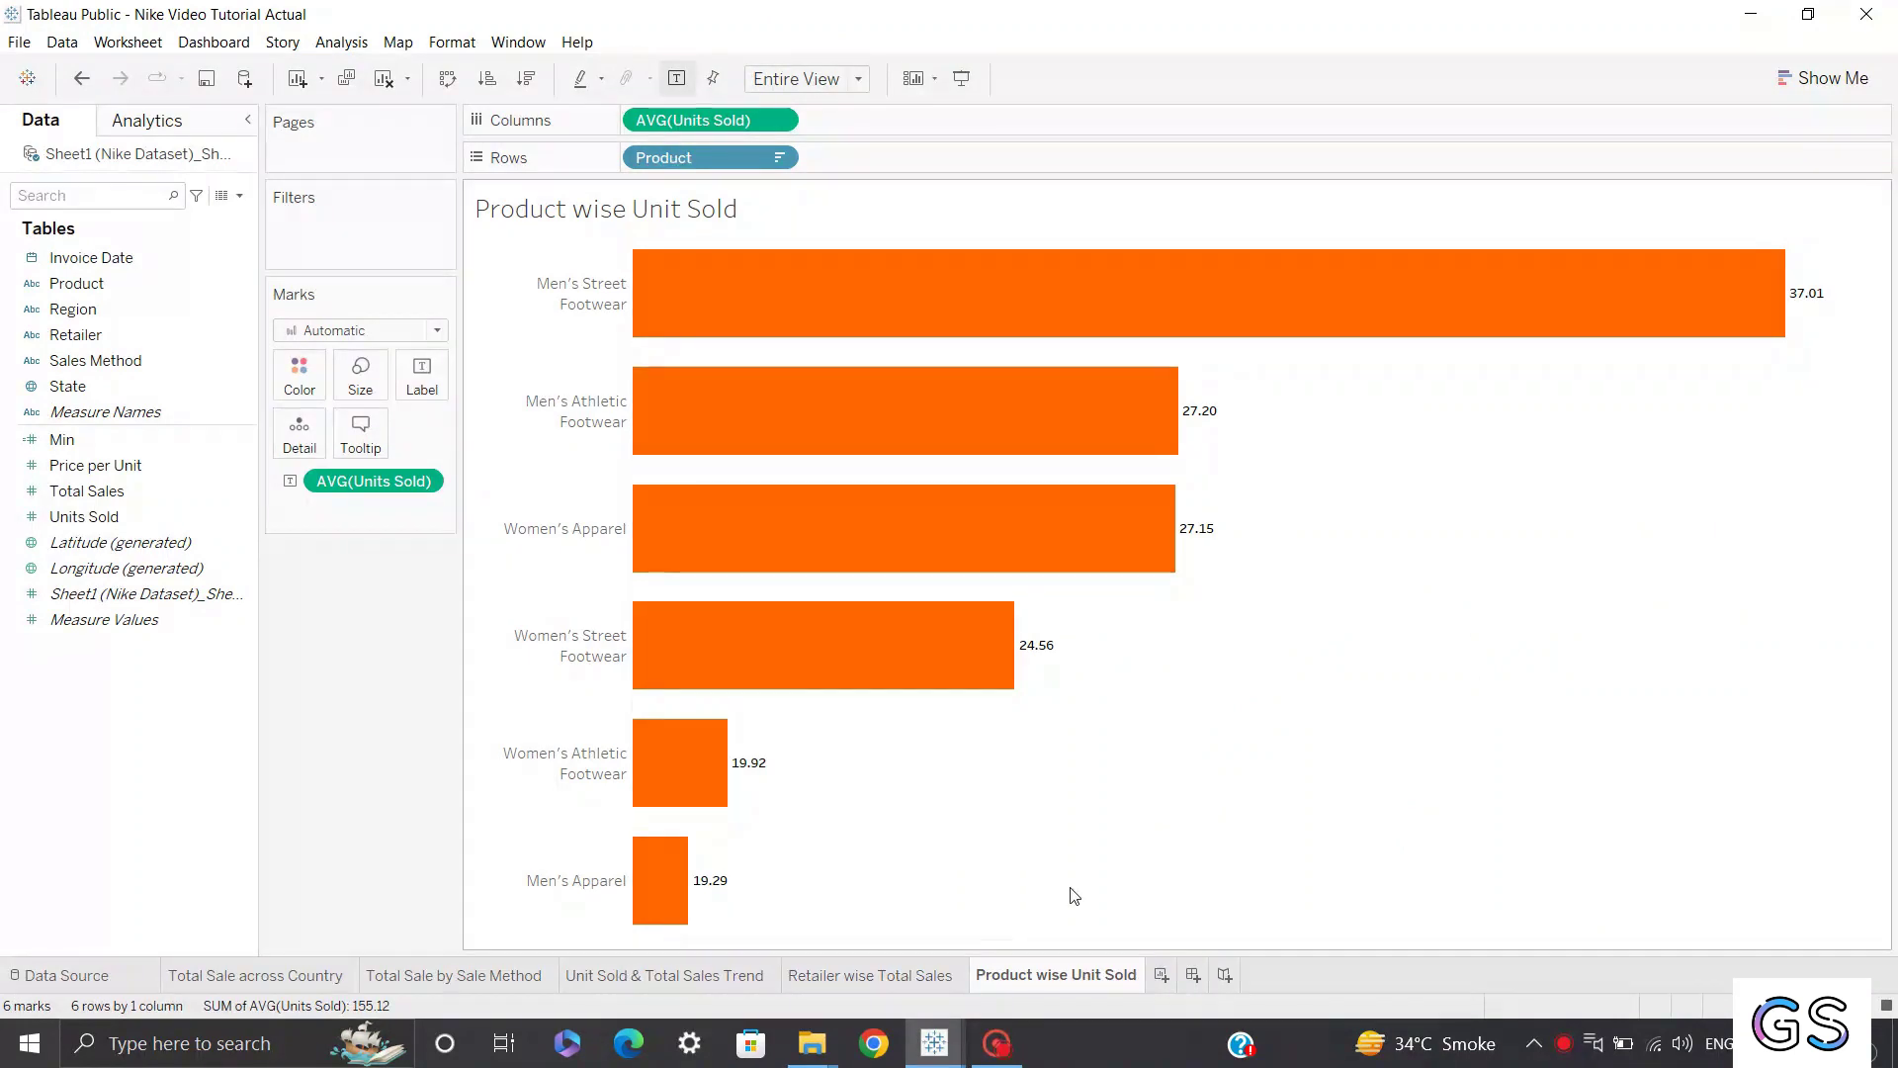
# Create a new dashboard and set its size to Automatic.
pyautogui.click(1195, 976)
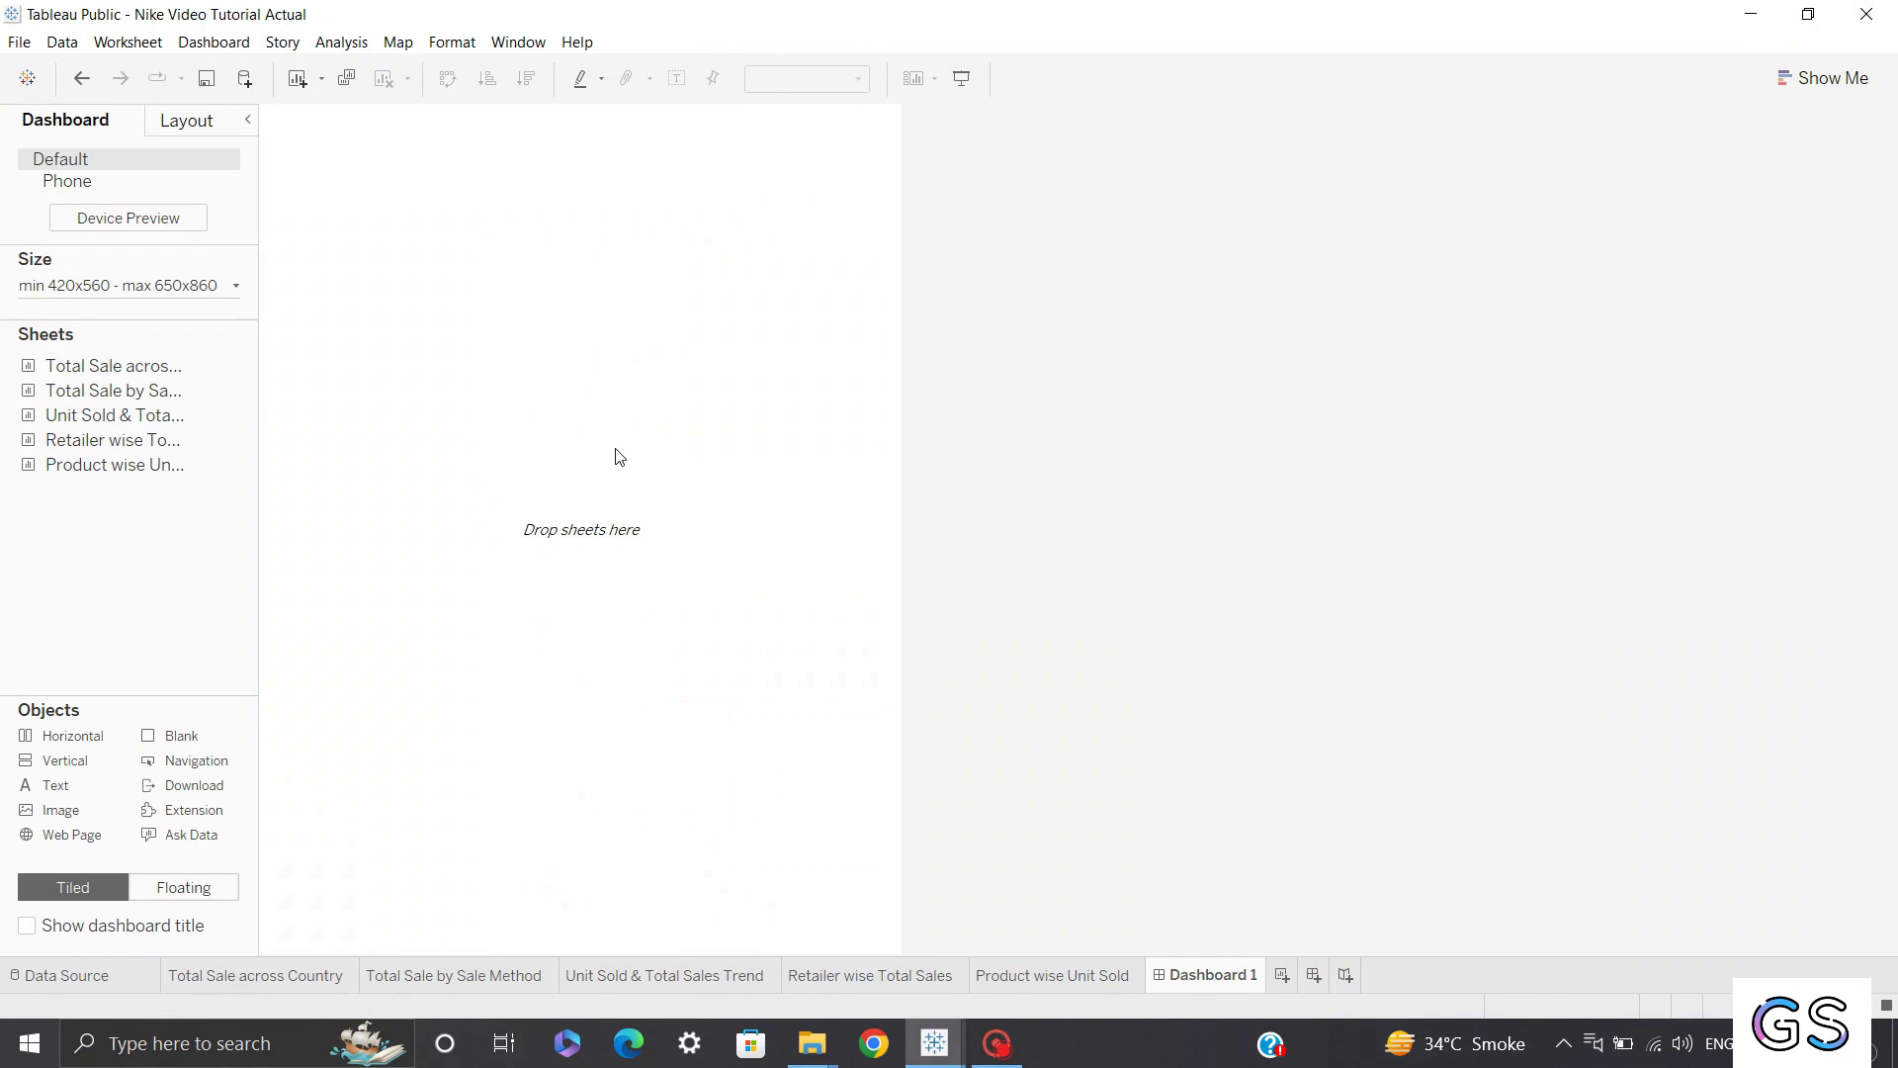
pyautogui.click(183, 289)
pyautogui.click(84, 325)
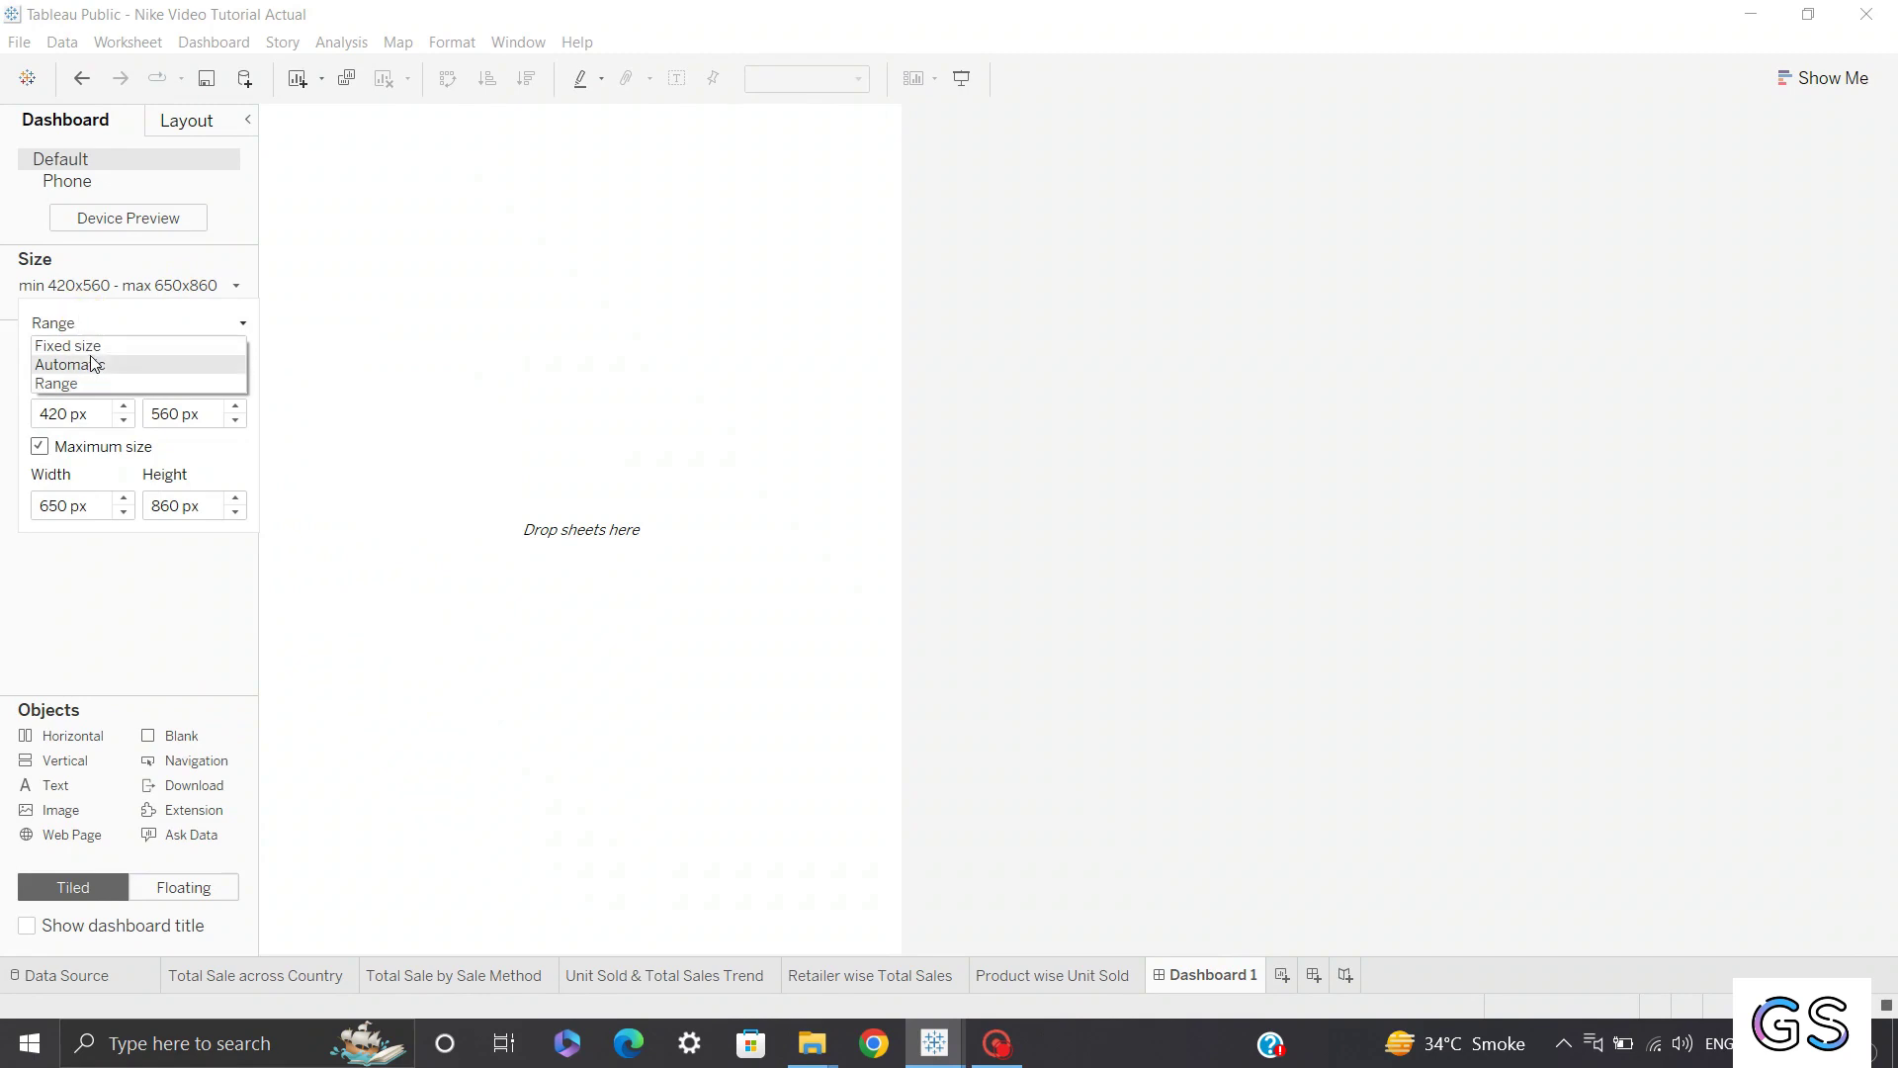
pyautogui.click(97, 344)
pyautogui.click(127, 287)
pyautogui.click(127, 287)
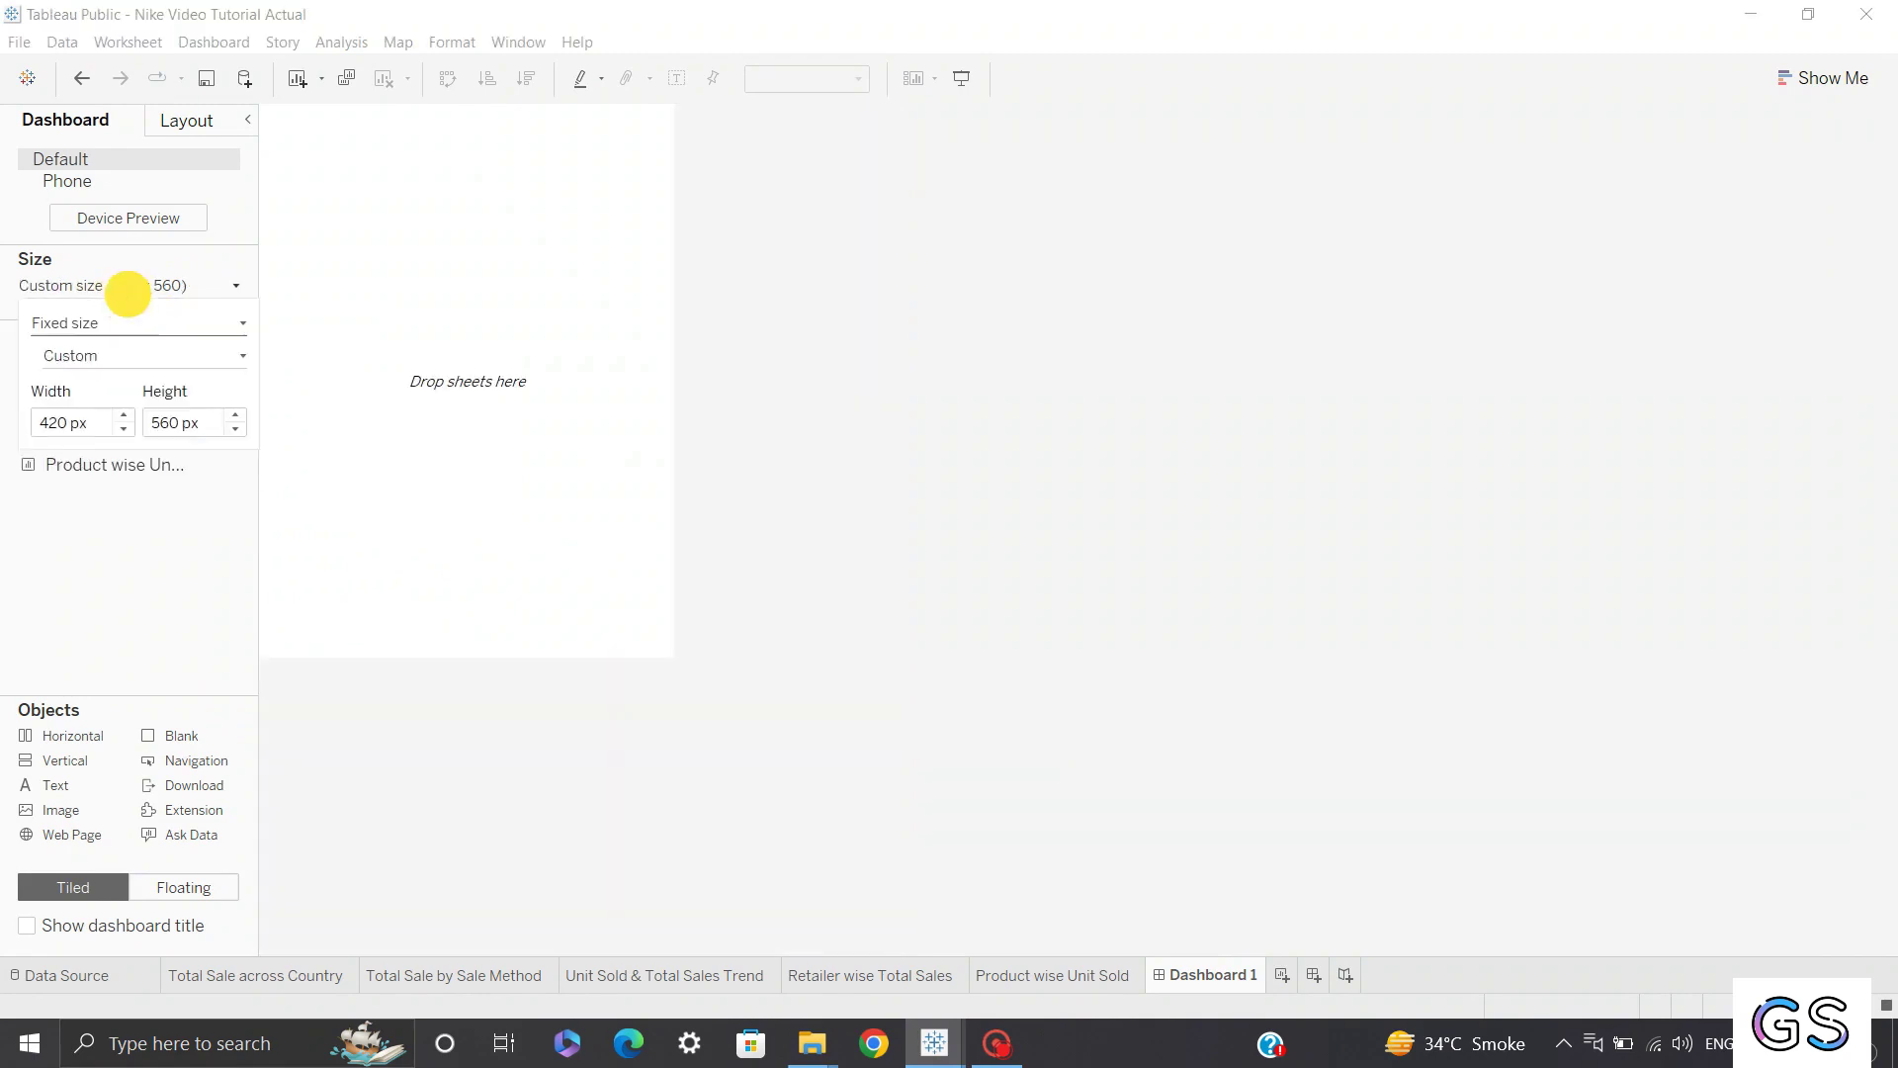
pyautogui.click(81, 335)
pyautogui.click(99, 364)
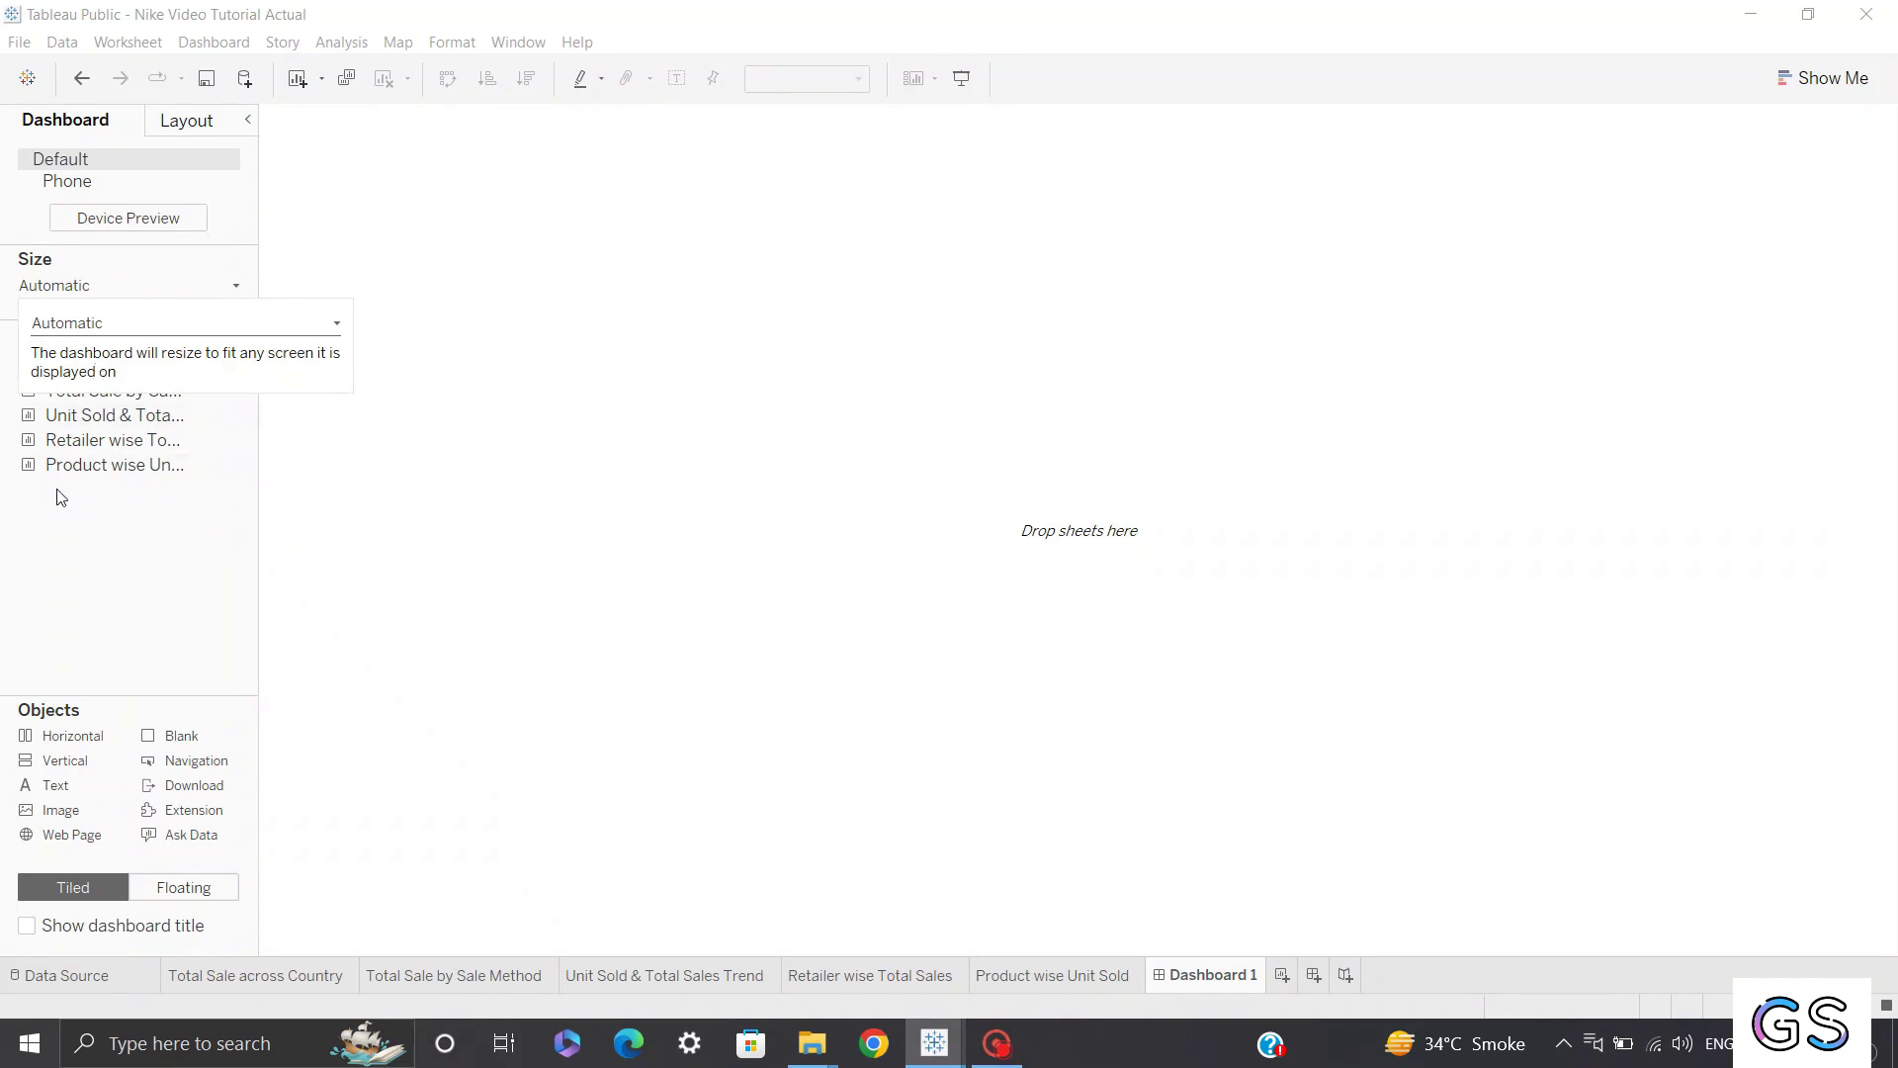
pyautogui.click(52, 549)
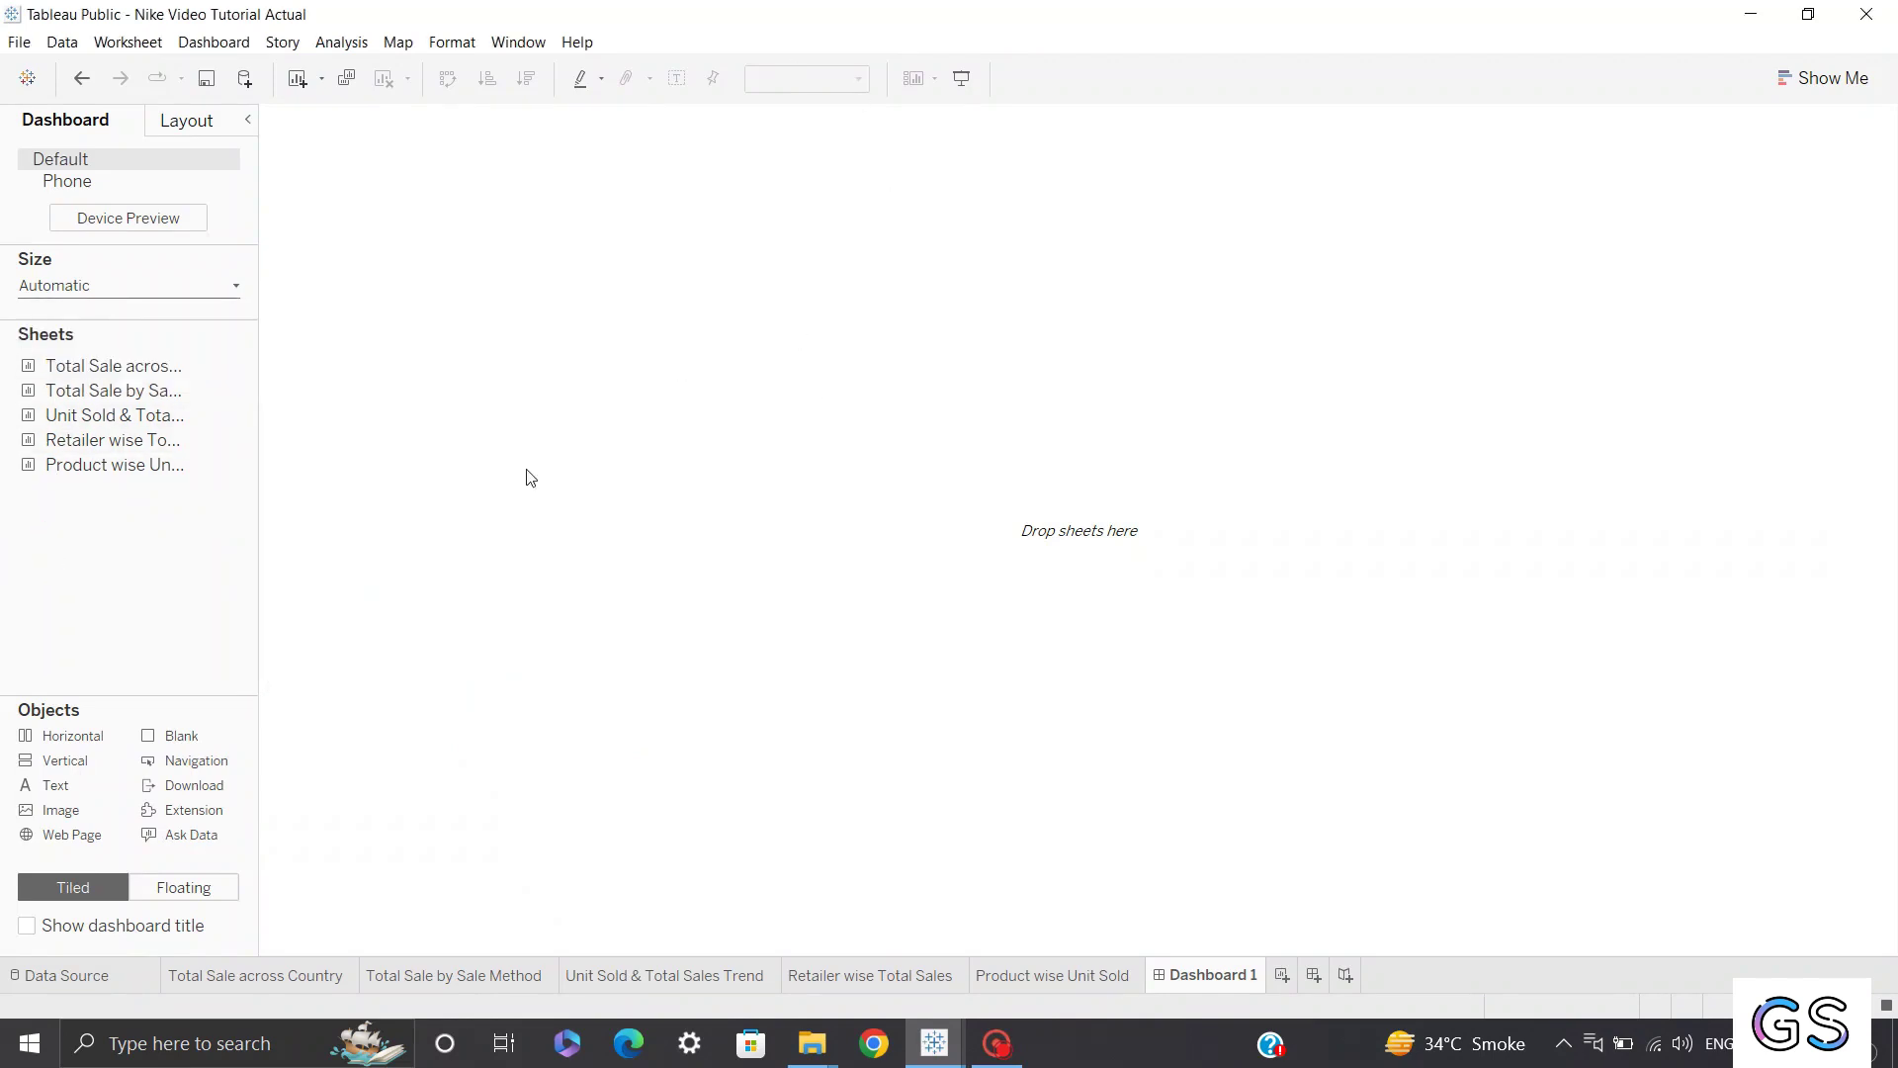
# Set the dashboard to a fixed size using the Generic Desktop (1366 x 768) preset.
pyautogui.click(104, 289)
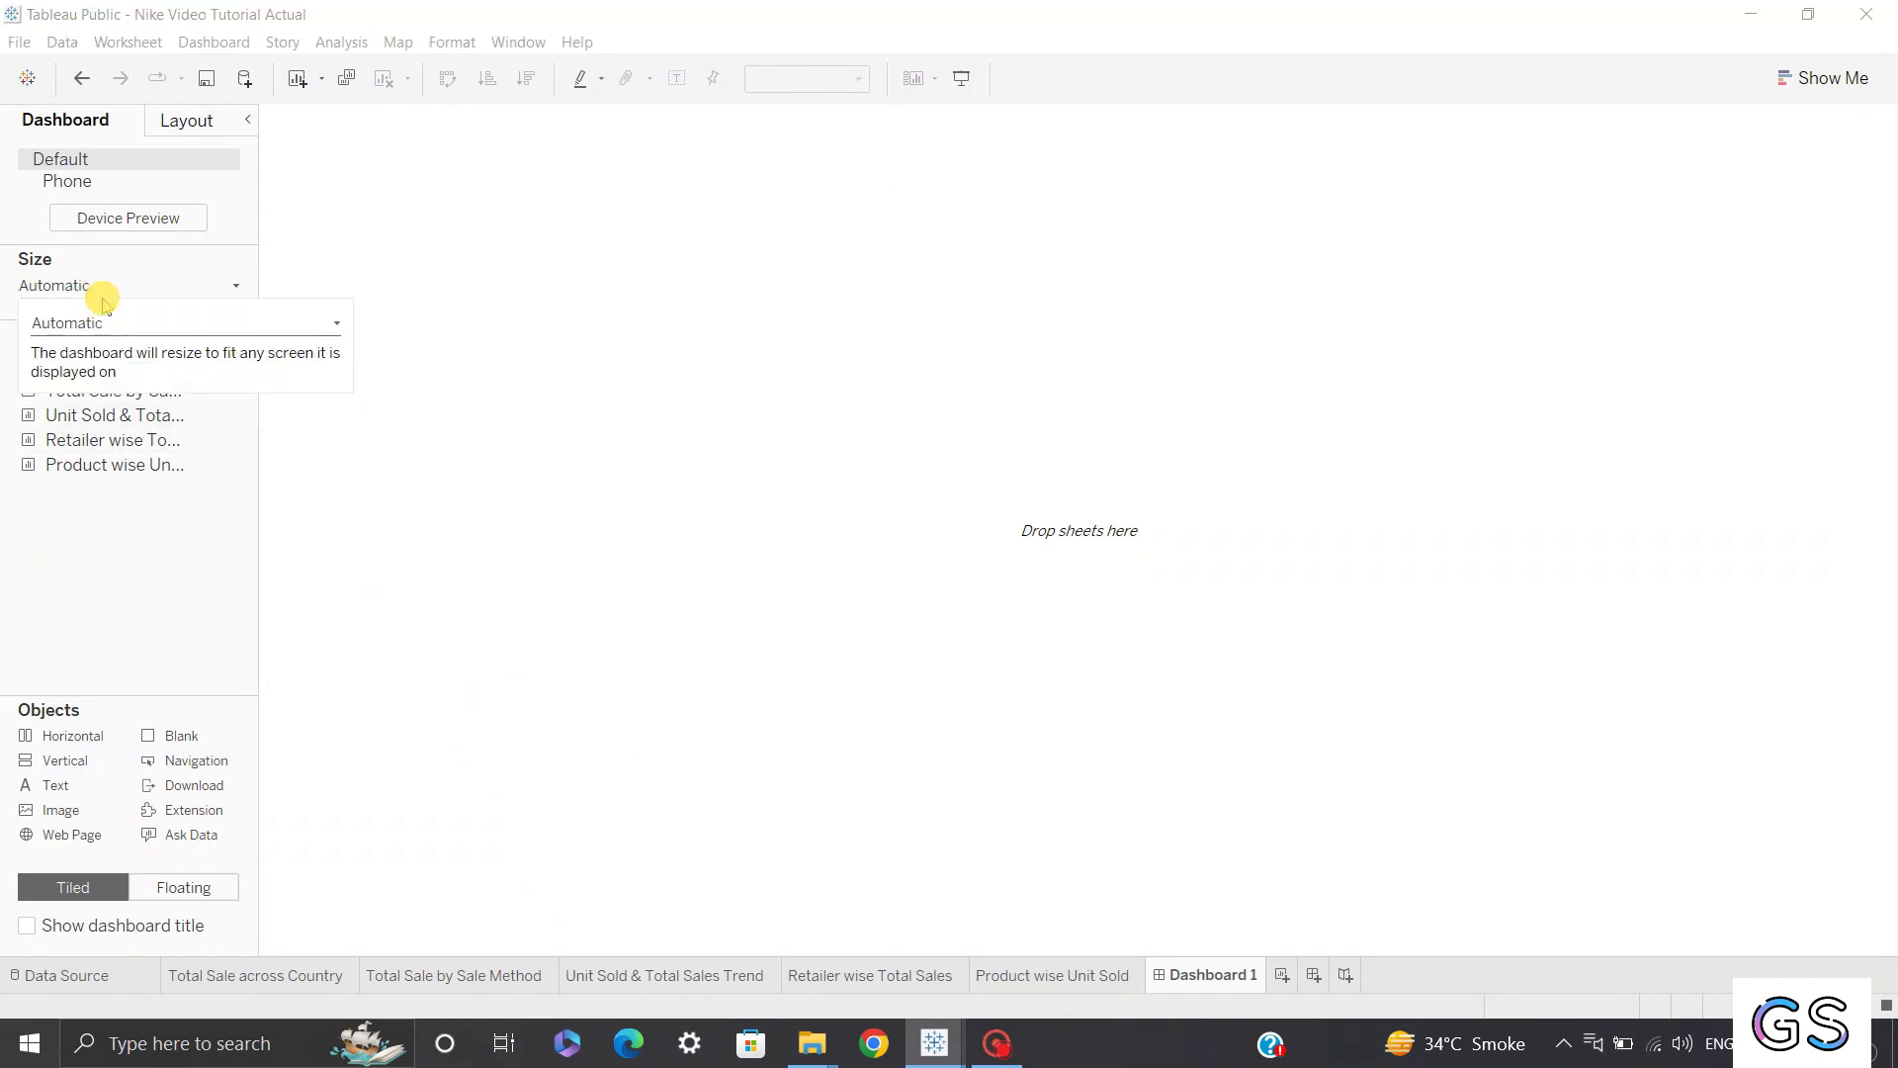
pyautogui.click(80, 324)
pyautogui.click(74, 362)
pyautogui.click(79, 324)
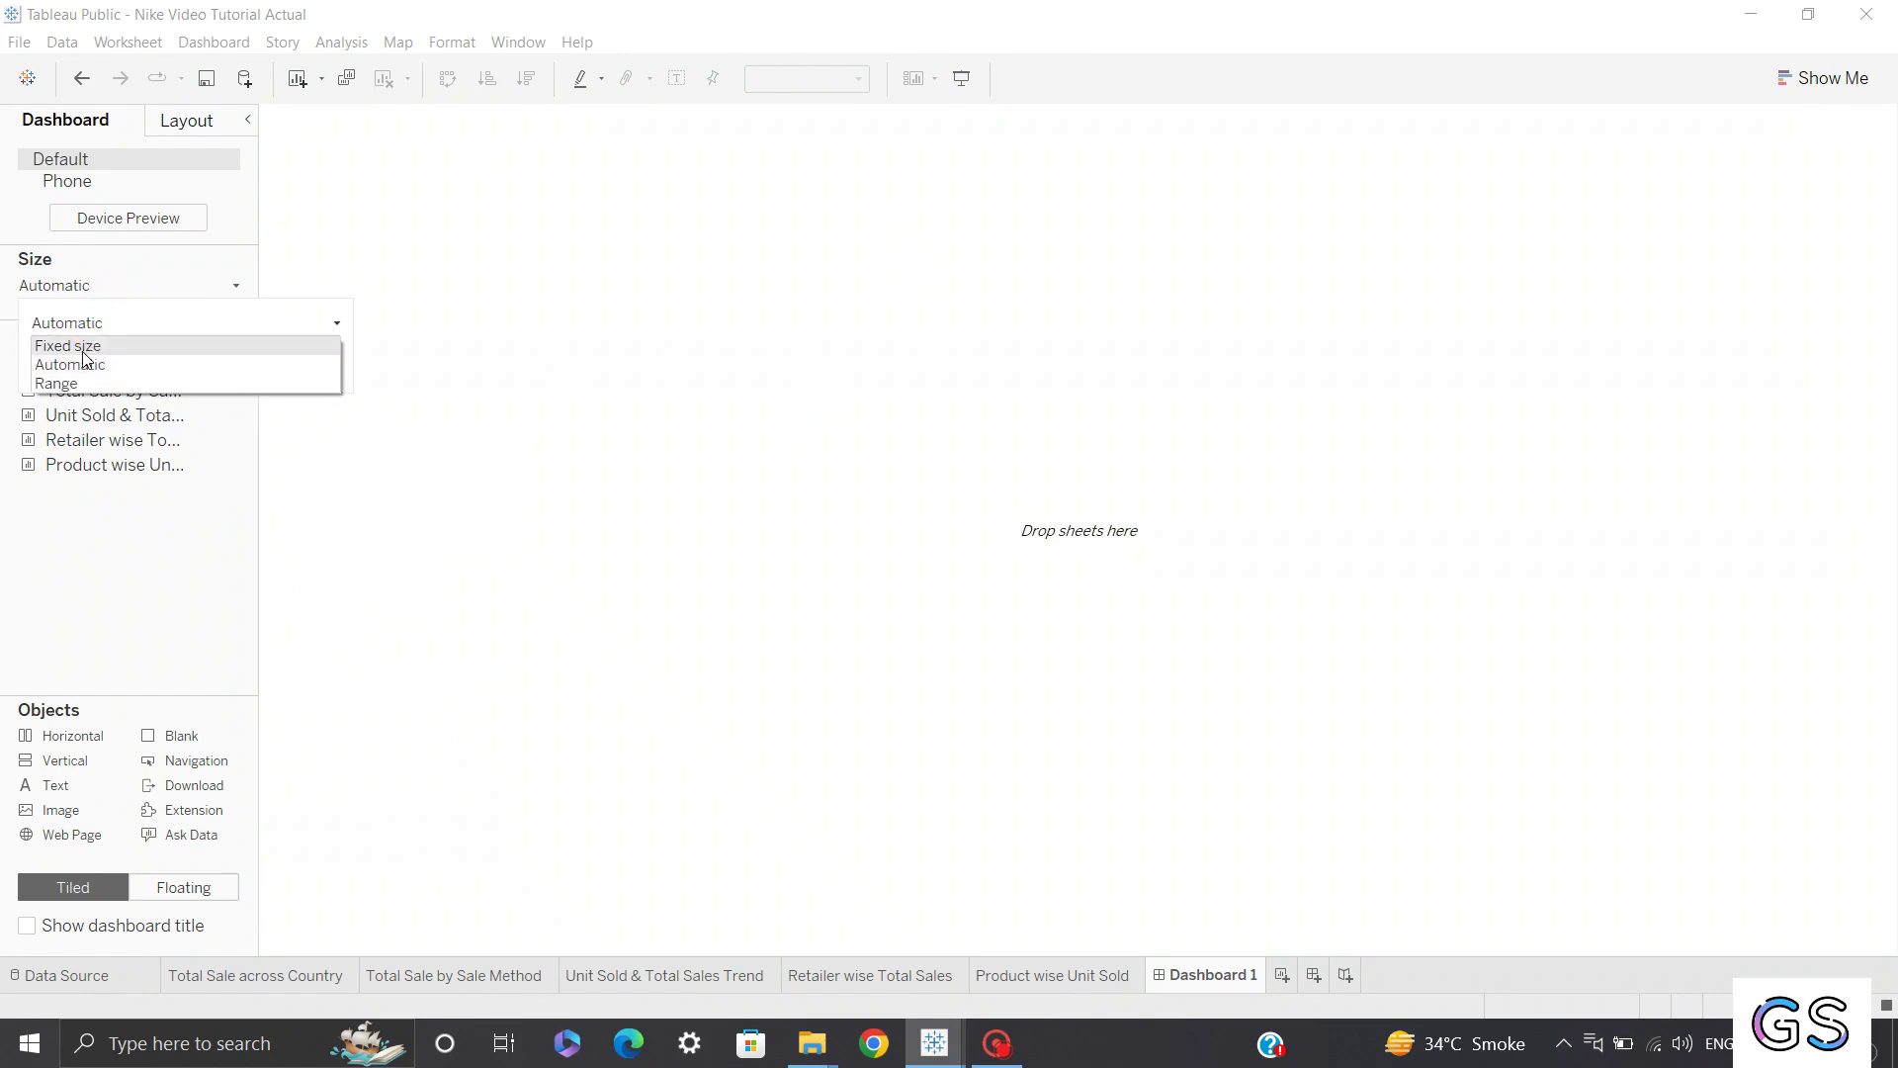
pyautogui.click(74, 342)
pyautogui.click(90, 361)
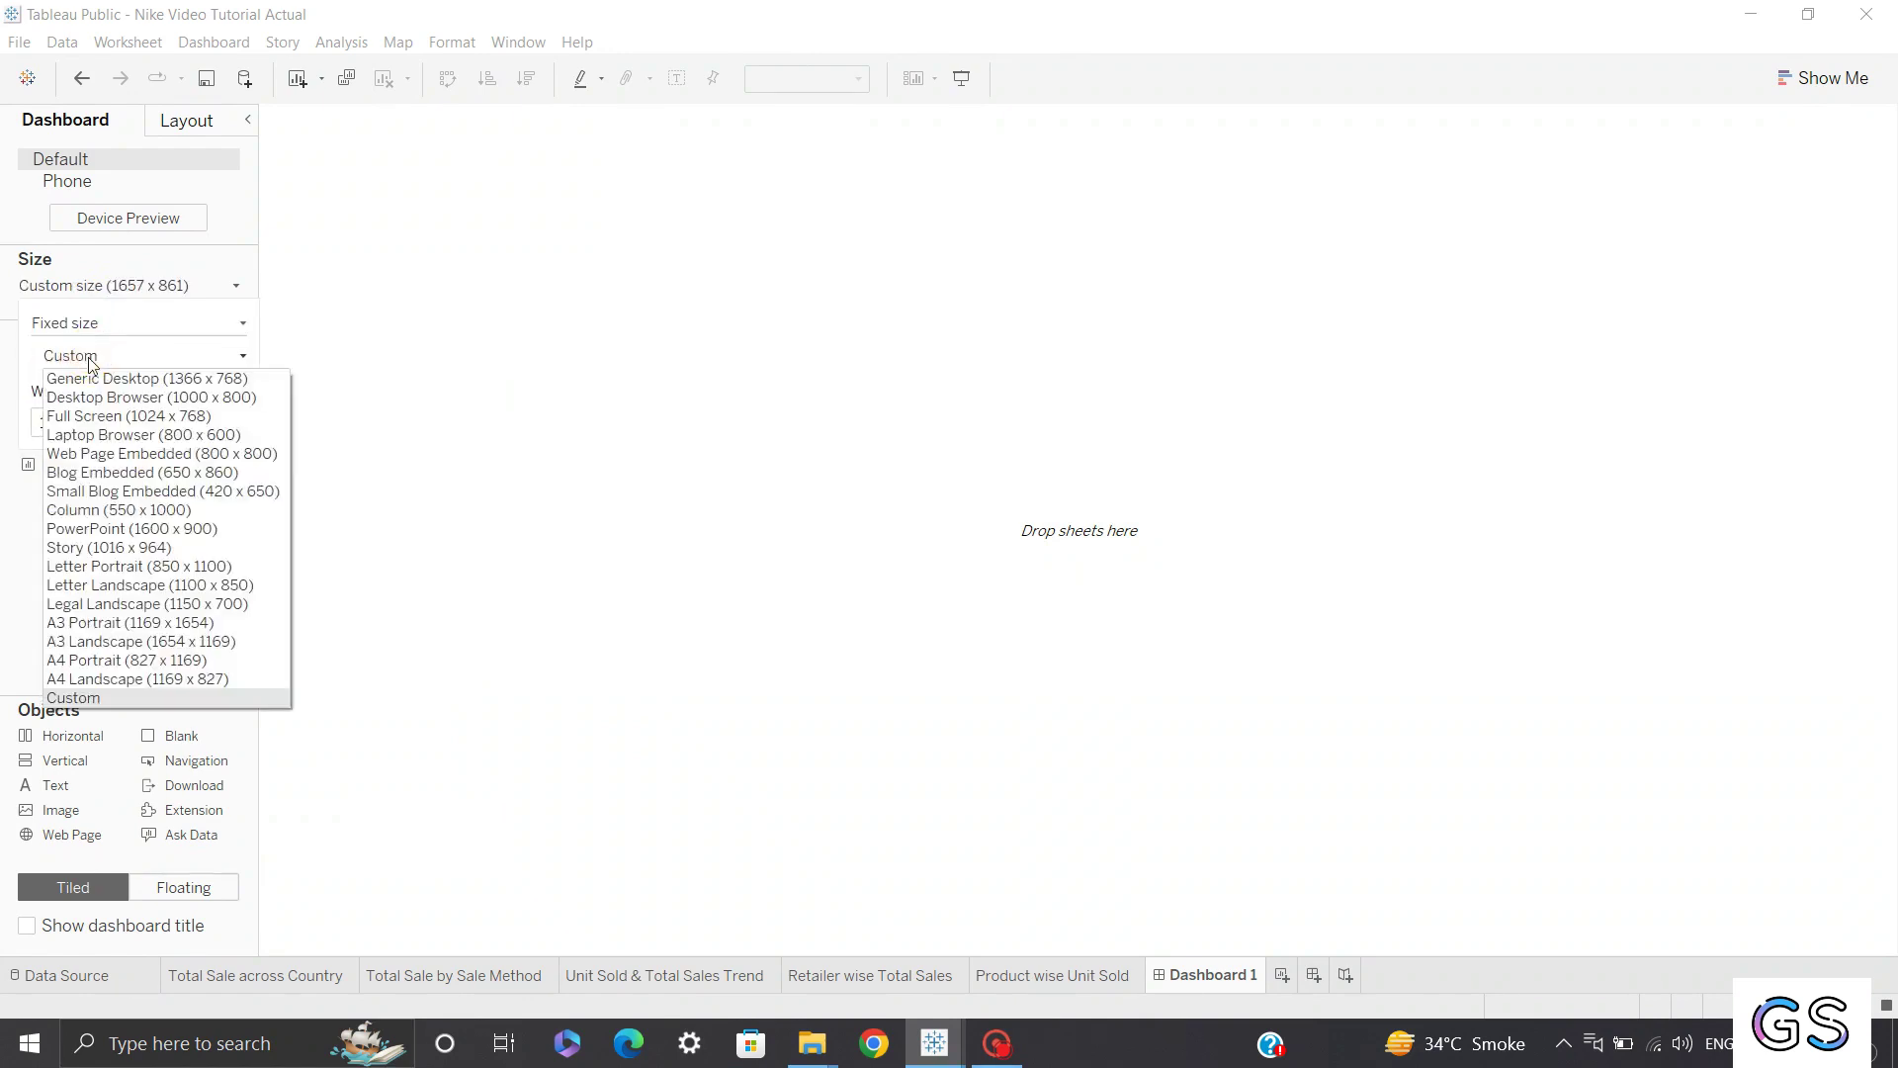
pyautogui.click(137, 384)
pyautogui.click(67, 561)
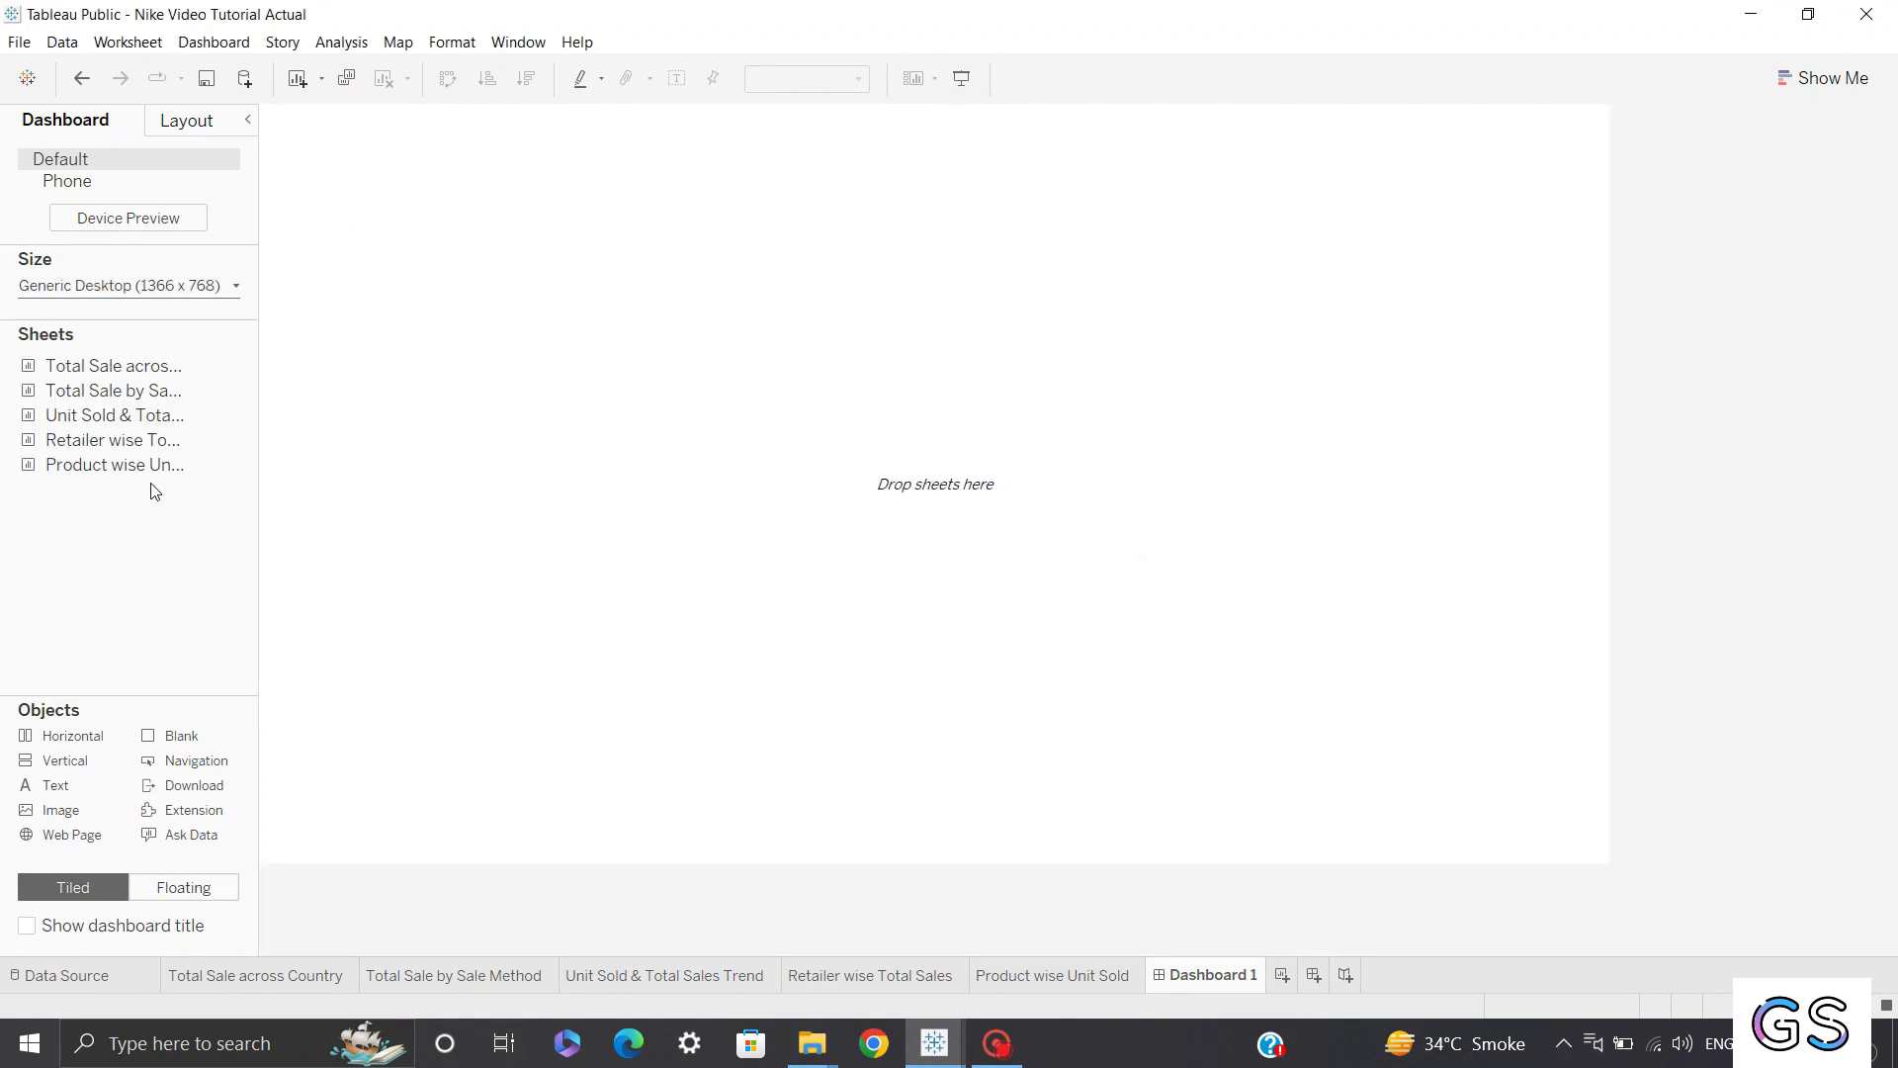
# Place the Retailer wise Total Sales sheet on the dashboard with Product wise Unit Sold to its right.
pyautogui.moveTo(187, 394)
pyautogui.moveTo(101, 371)
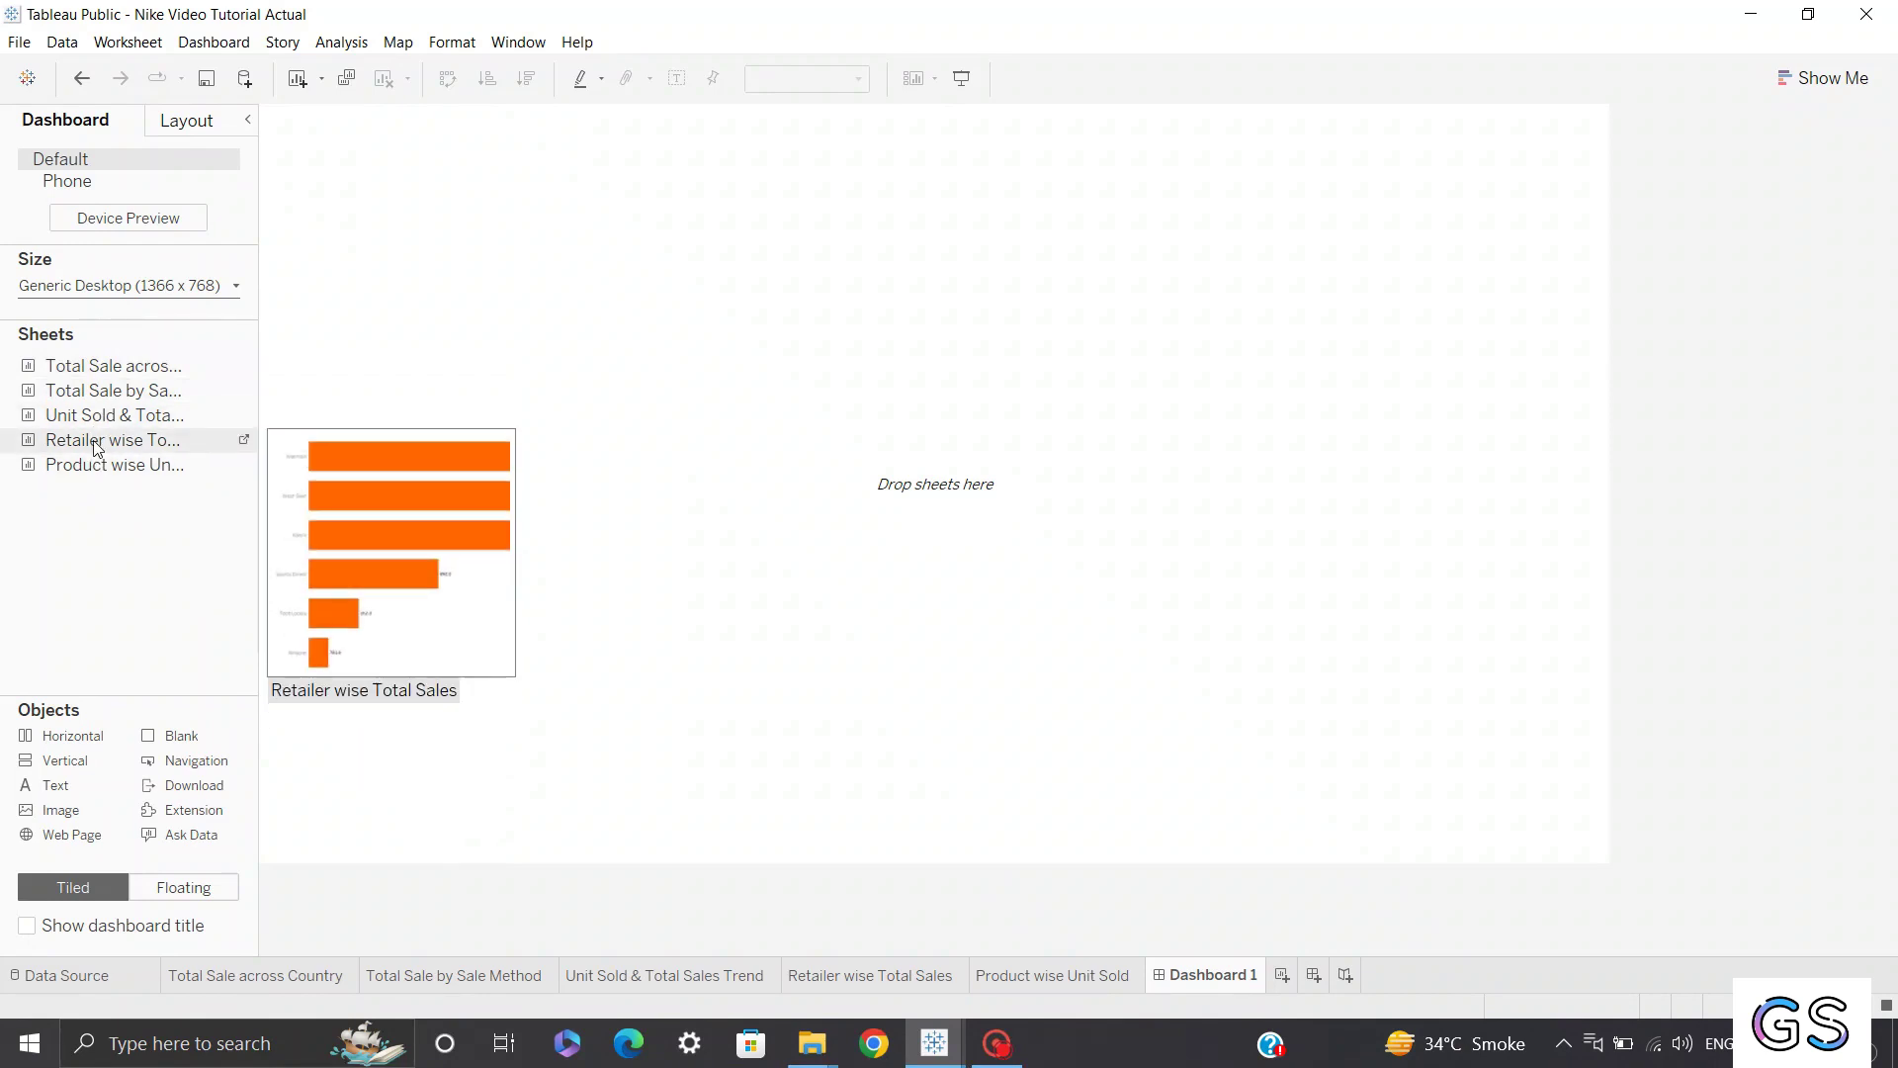
pyautogui.moveTo(96, 448); pyautogui.dragTo(411, 383)
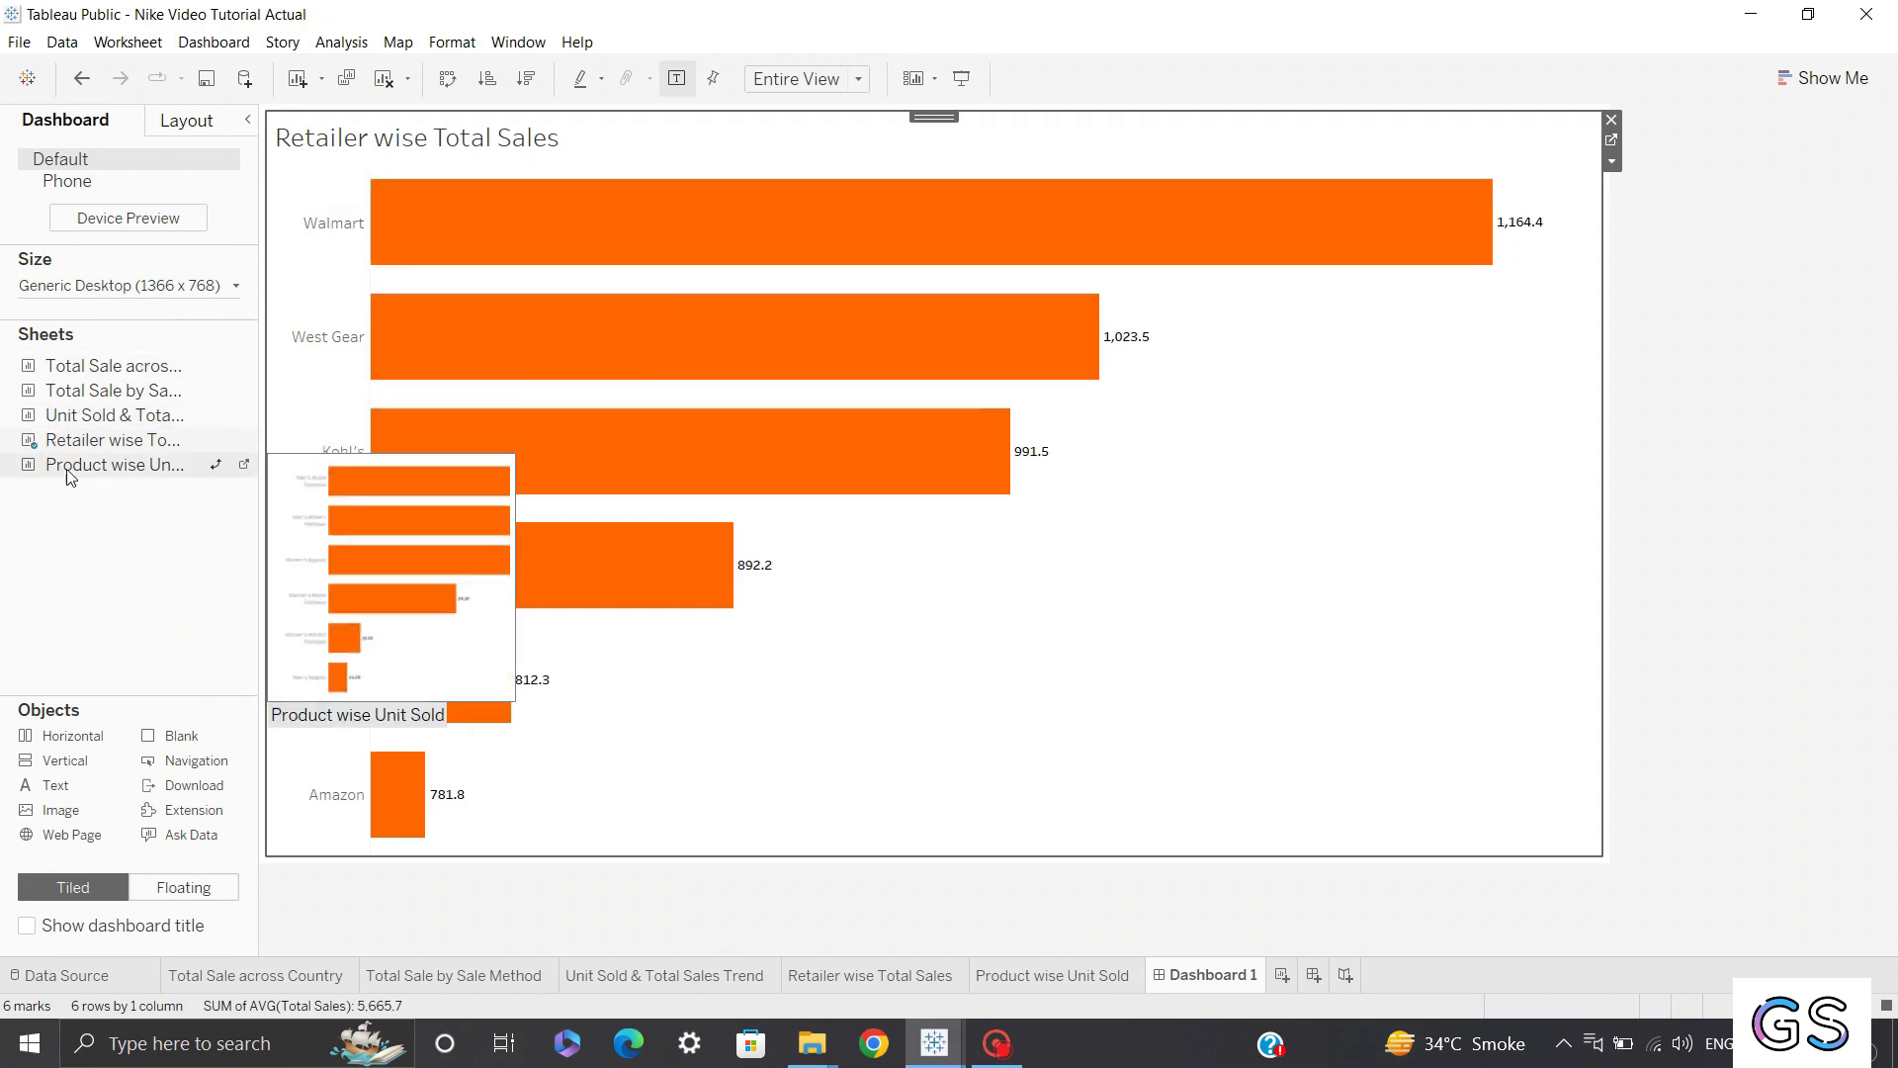
pyautogui.moveTo(81, 471); pyautogui.dragTo(1076, 462)
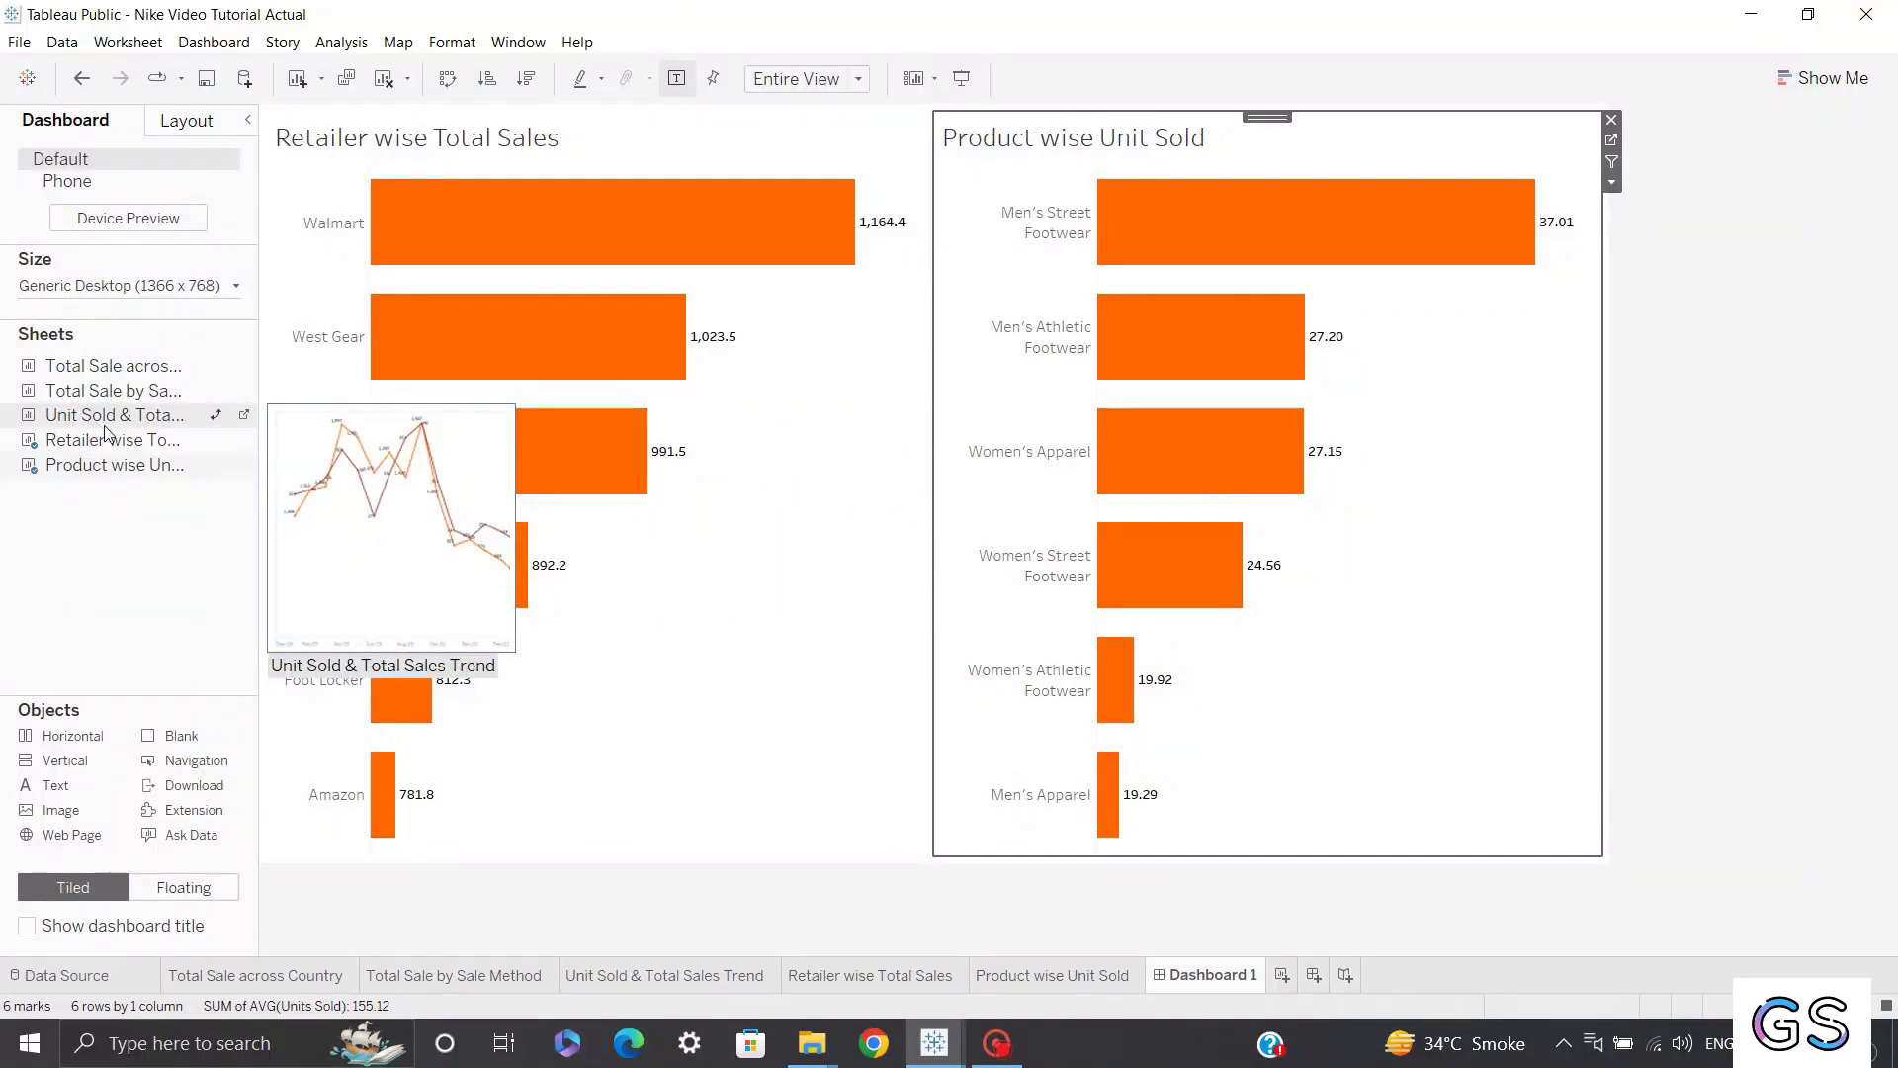
# Add the Unit Sold & Total Sales Trend sheet across the width beneath the two bar charts and remove its Measure Names legend.
pyautogui.moveTo(105, 428)
pyautogui.mouseDown()
pyautogui.moveTo(682, 538)
pyautogui.moveTo(890, 881)
pyautogui.moveTo(940, 814)
pyautogui.moveTo(929, 877)
pyautogui.moveTo(923, 854)
pyautogui.mouseUp()
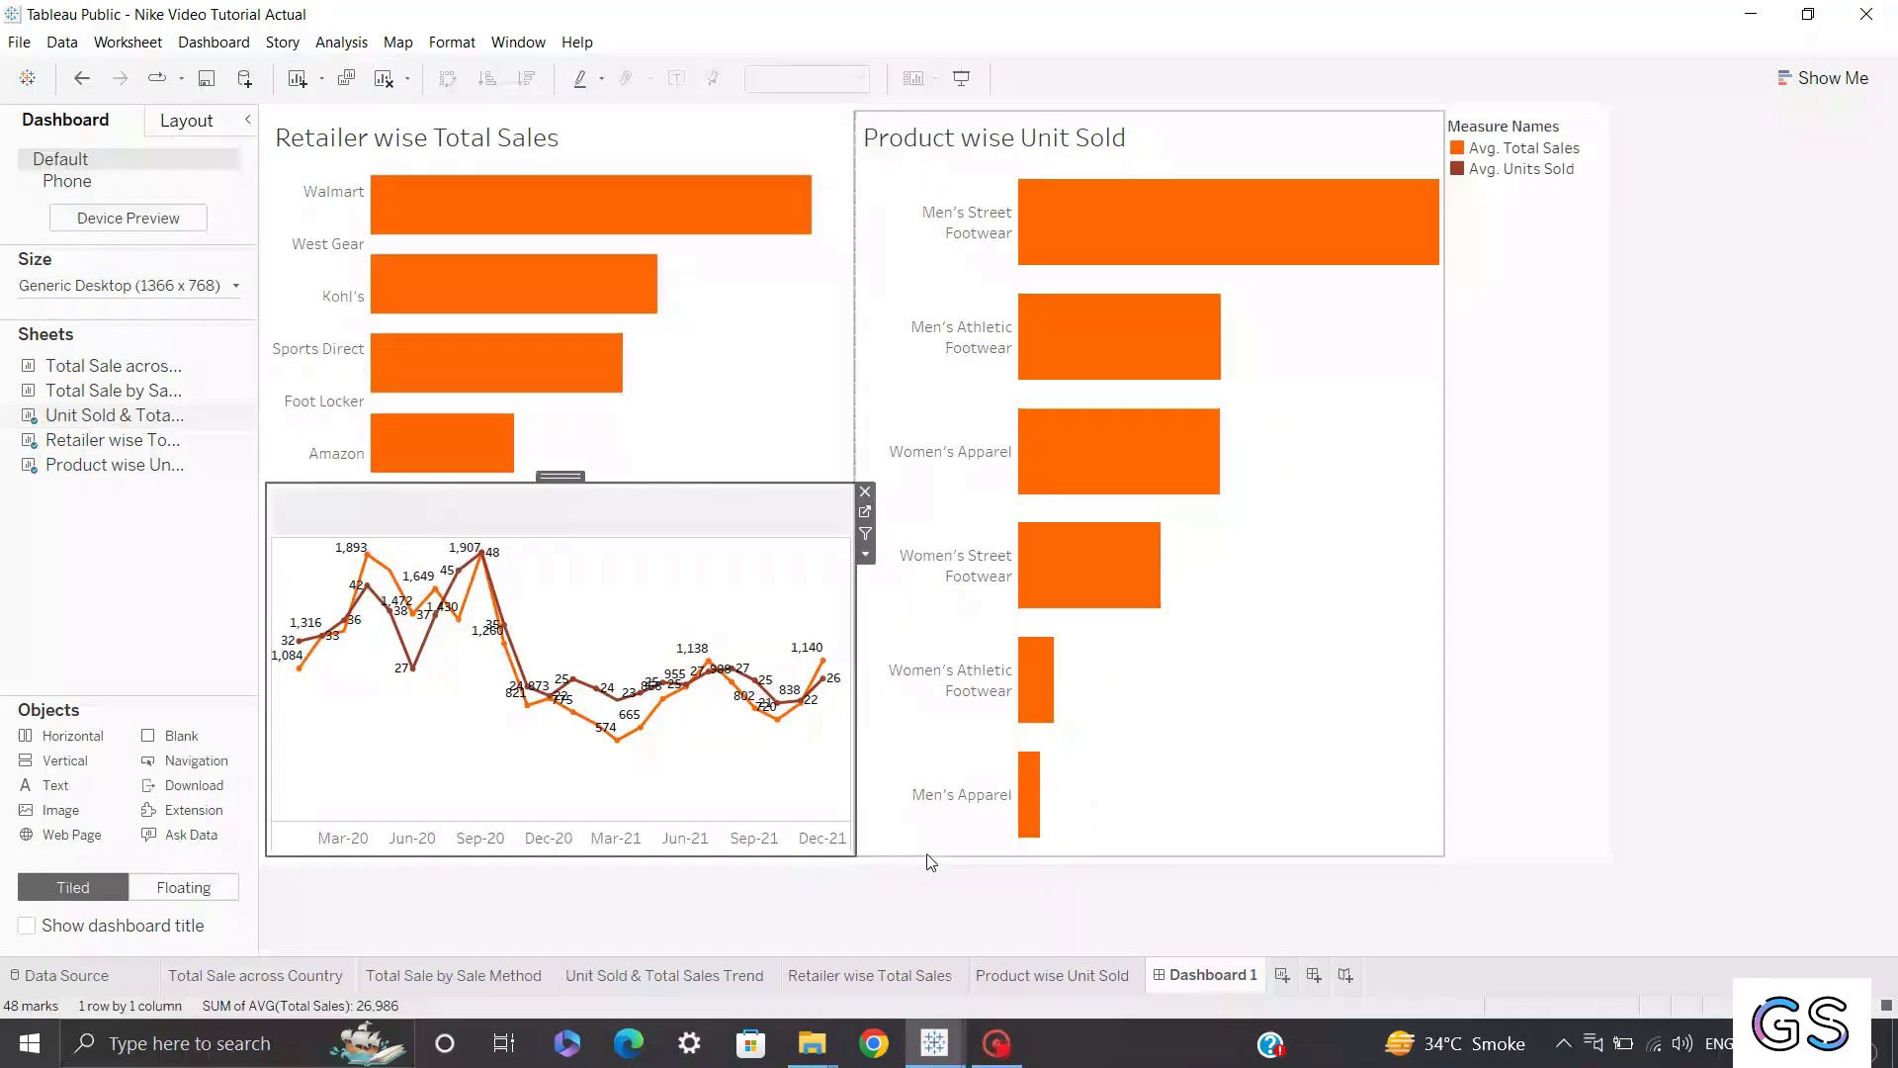
pyautogui.click(1115, 164)
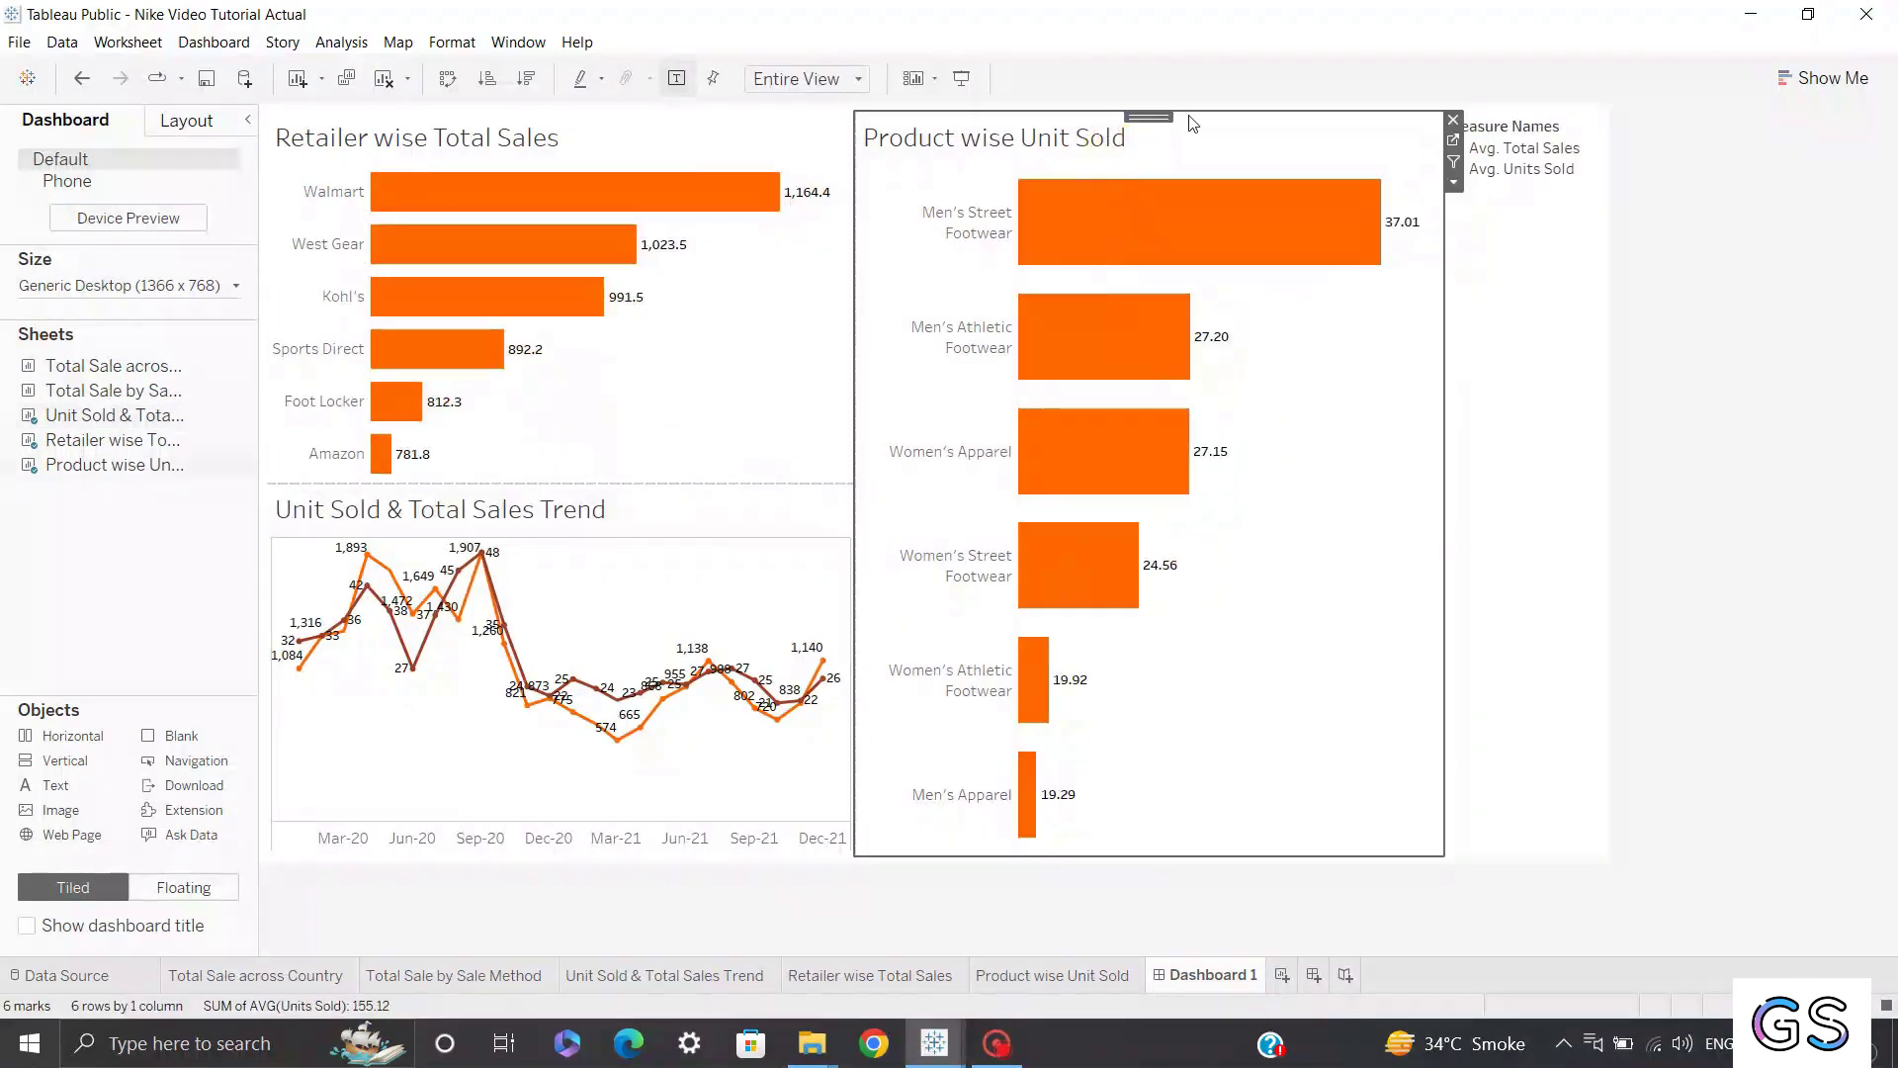
pyautogui.moveTo(1150, 116); pyautogui.dragTo(814, 218)
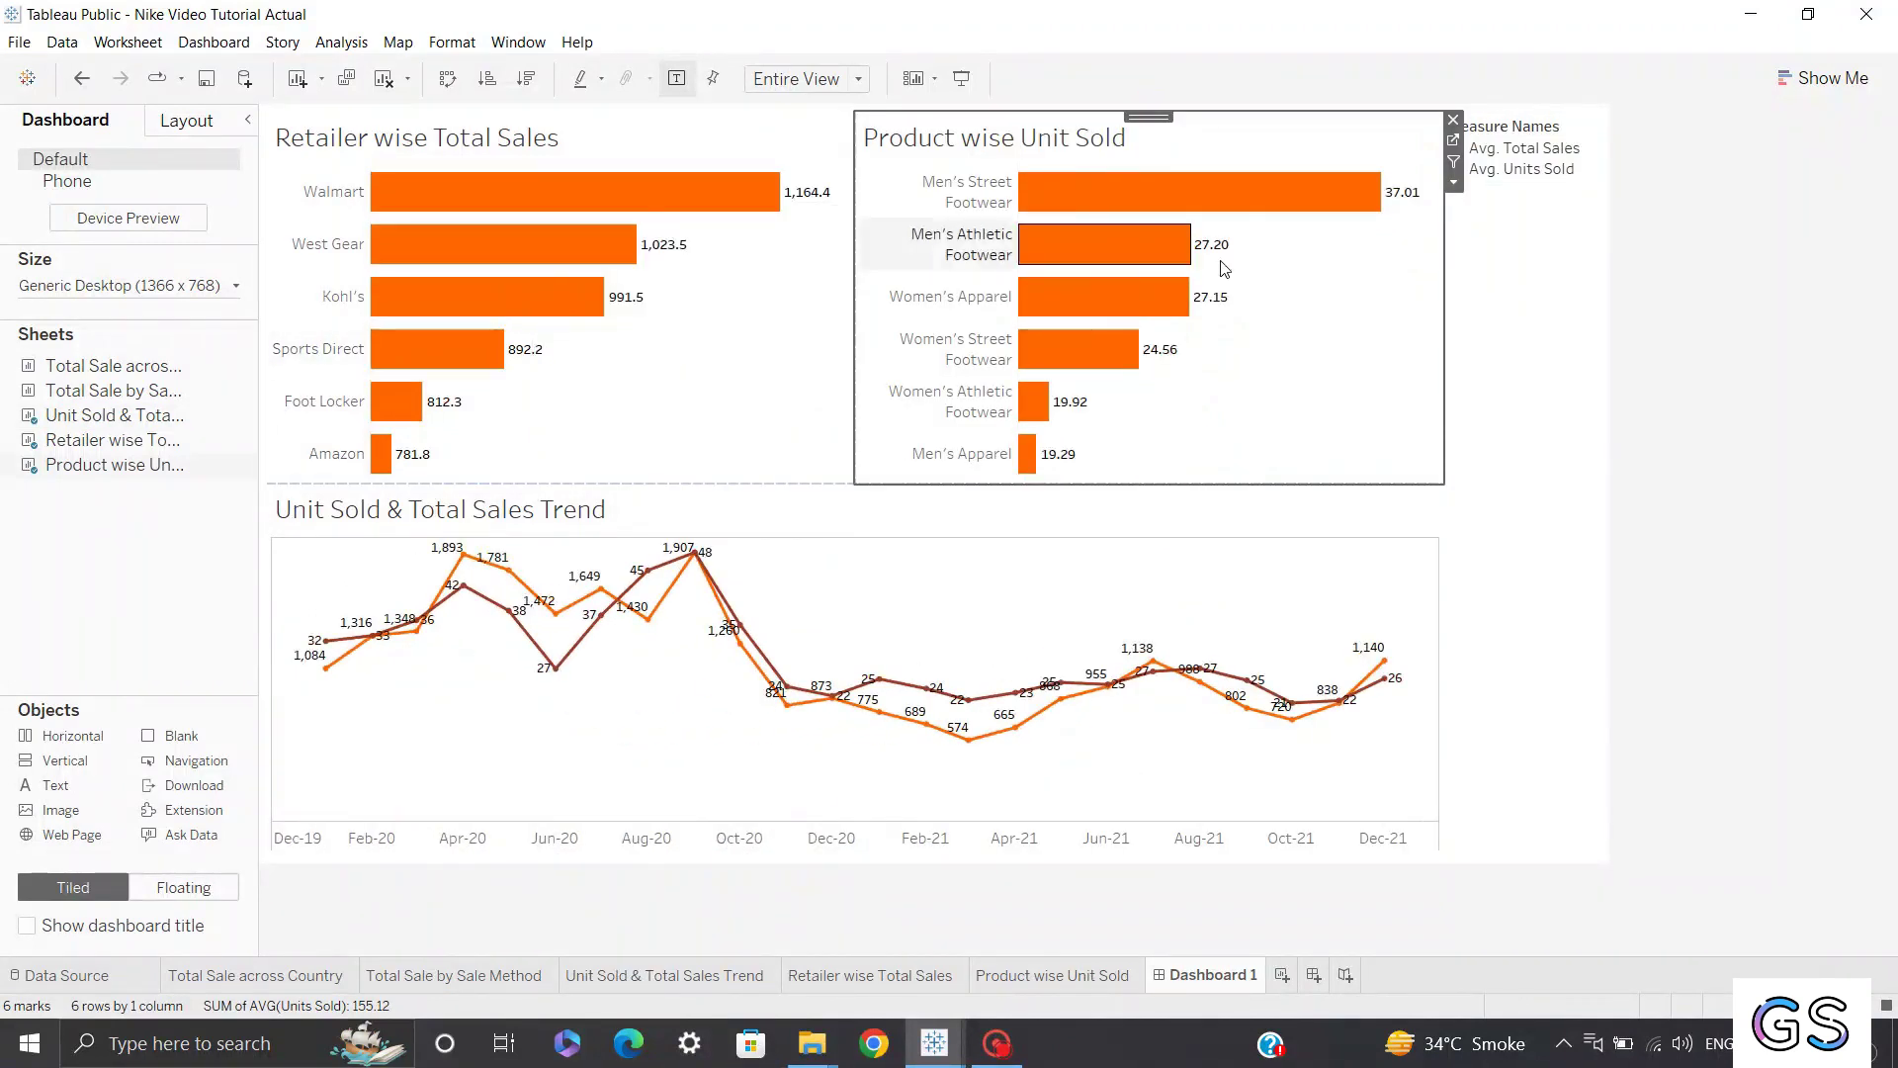
pyautogui.click(1550, 136)
pyautogui.click(1612, 120)
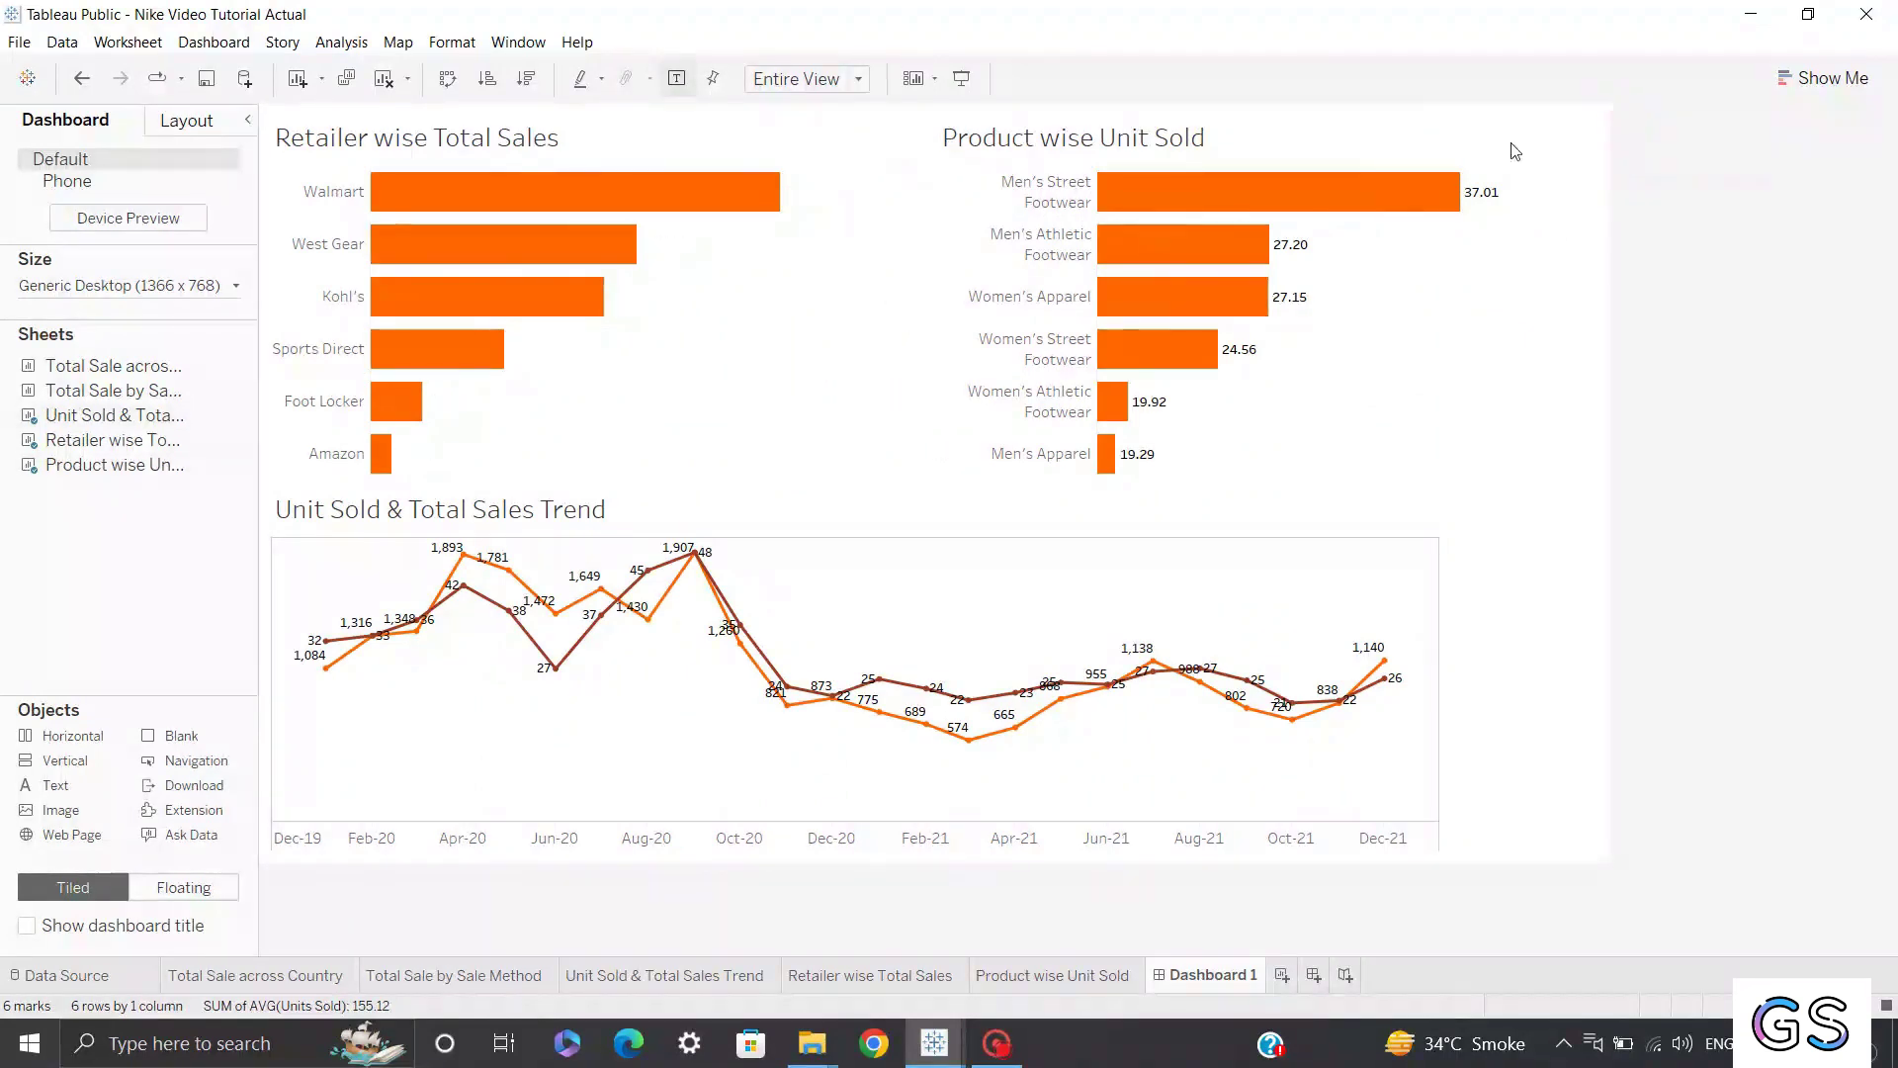
# Add the Total Sale by Sale Method sheet along the dashboard's right side and remove its Sales Method and Avg. Total Sales legends.
pyautogui.moveTo(94, 405)
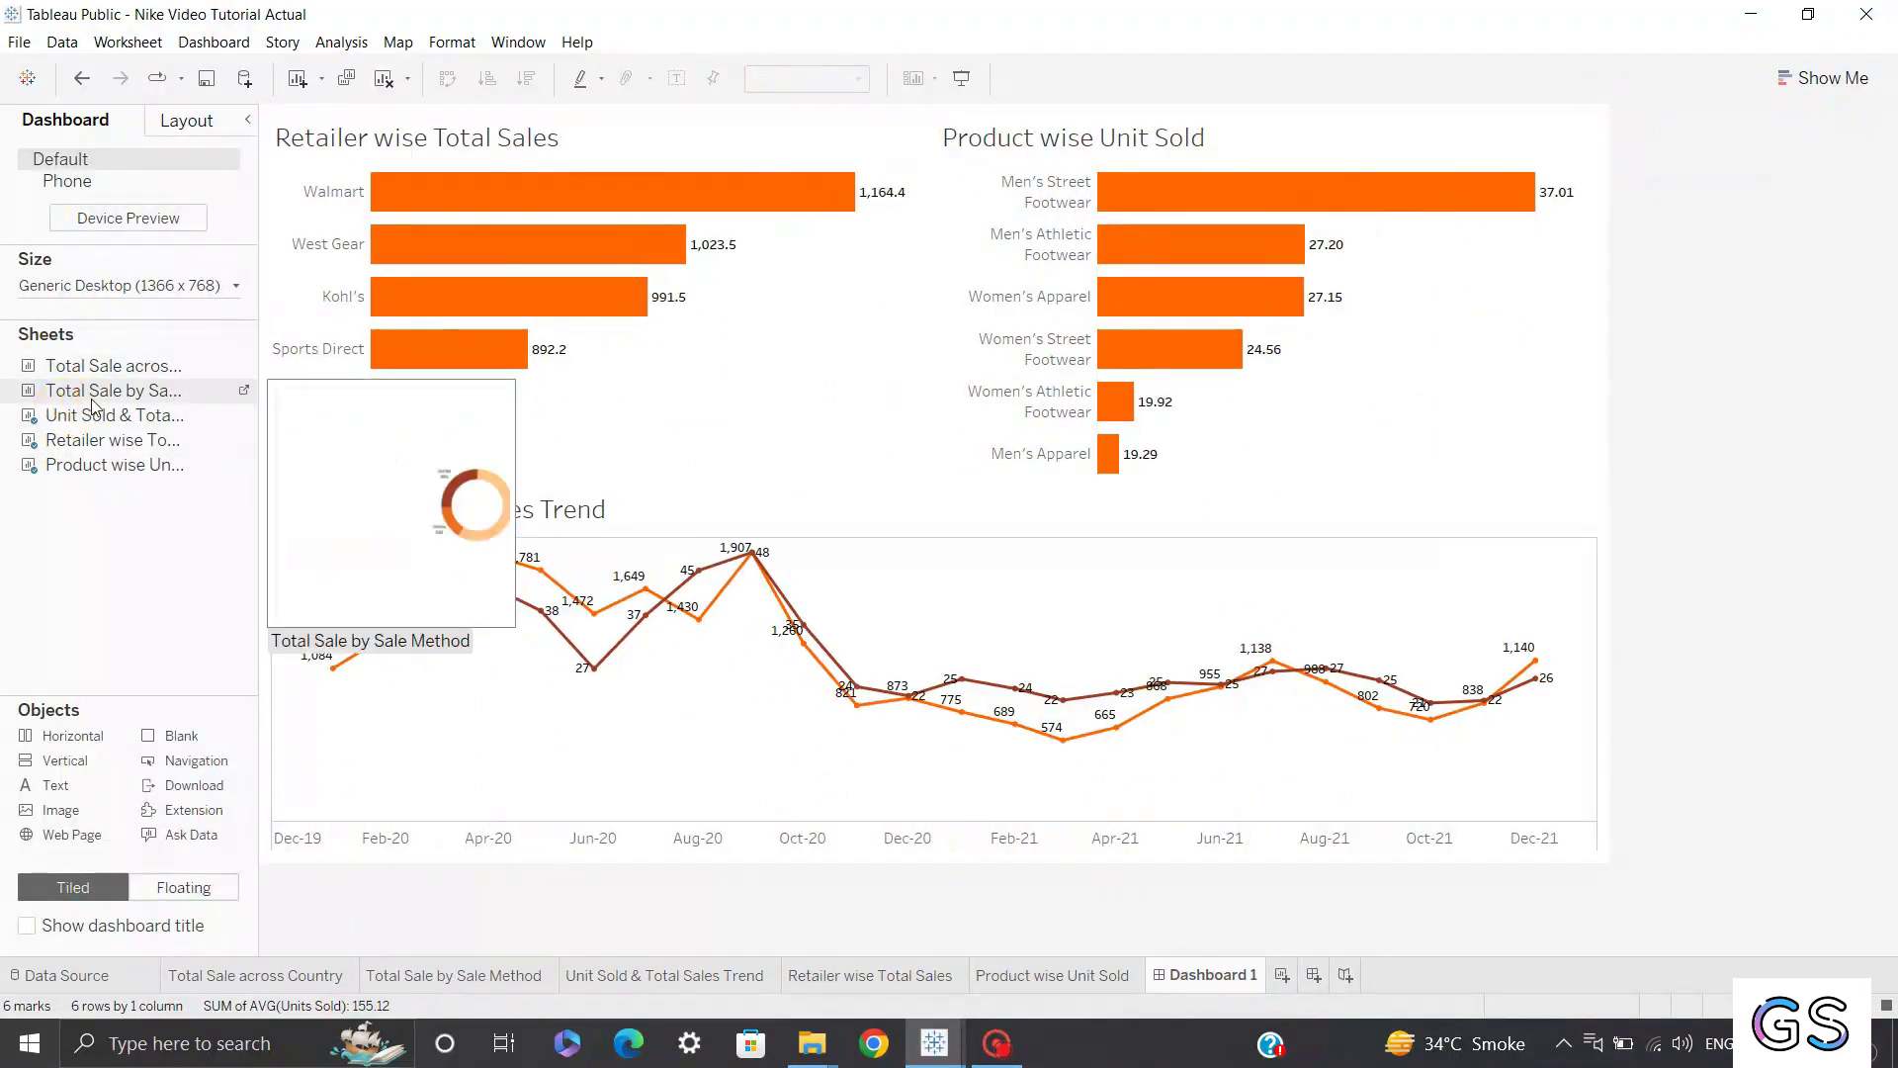
pyautogui.moveTo(120, 398)
pyautogui.mouseDown()
pyautogui.moveTo(1093, 466)
pyautogui.moveTo(1600, 543)
pyautogui.mouseUp()
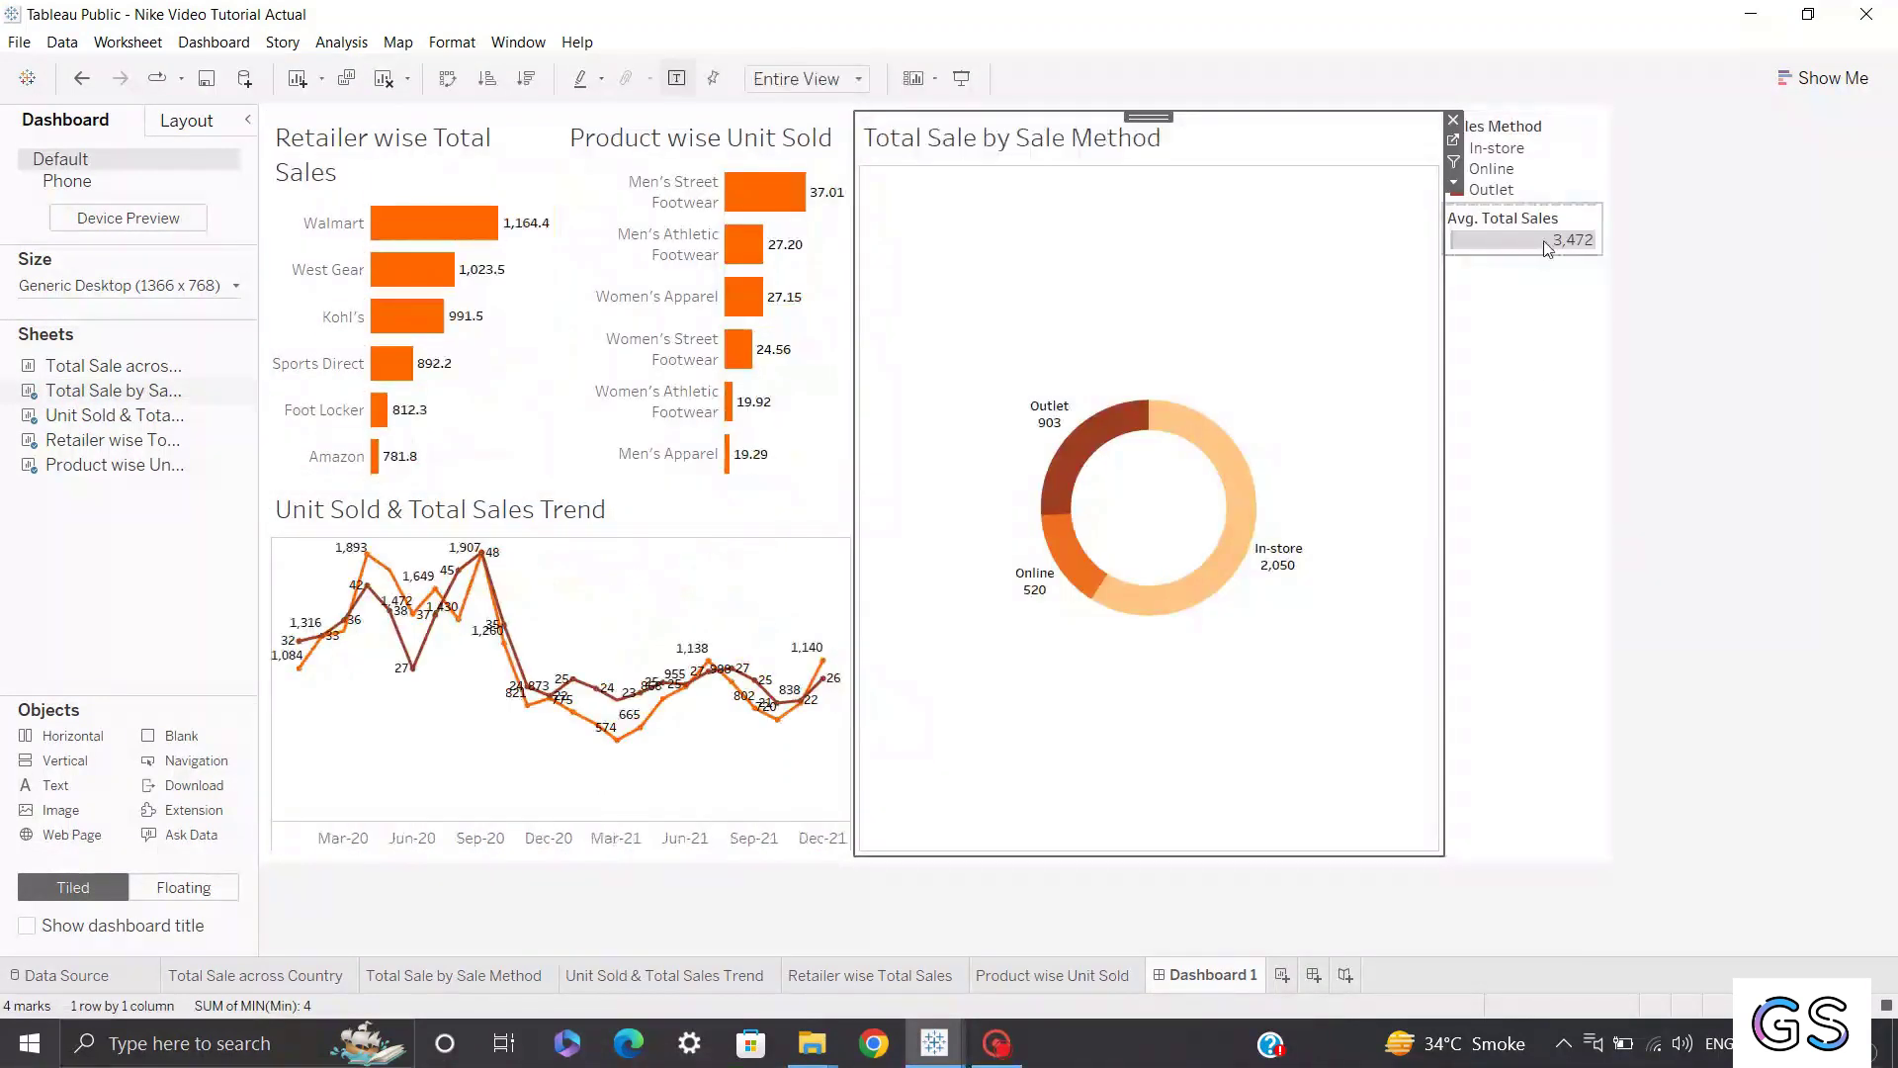
pyautogui.click(1513, 138)
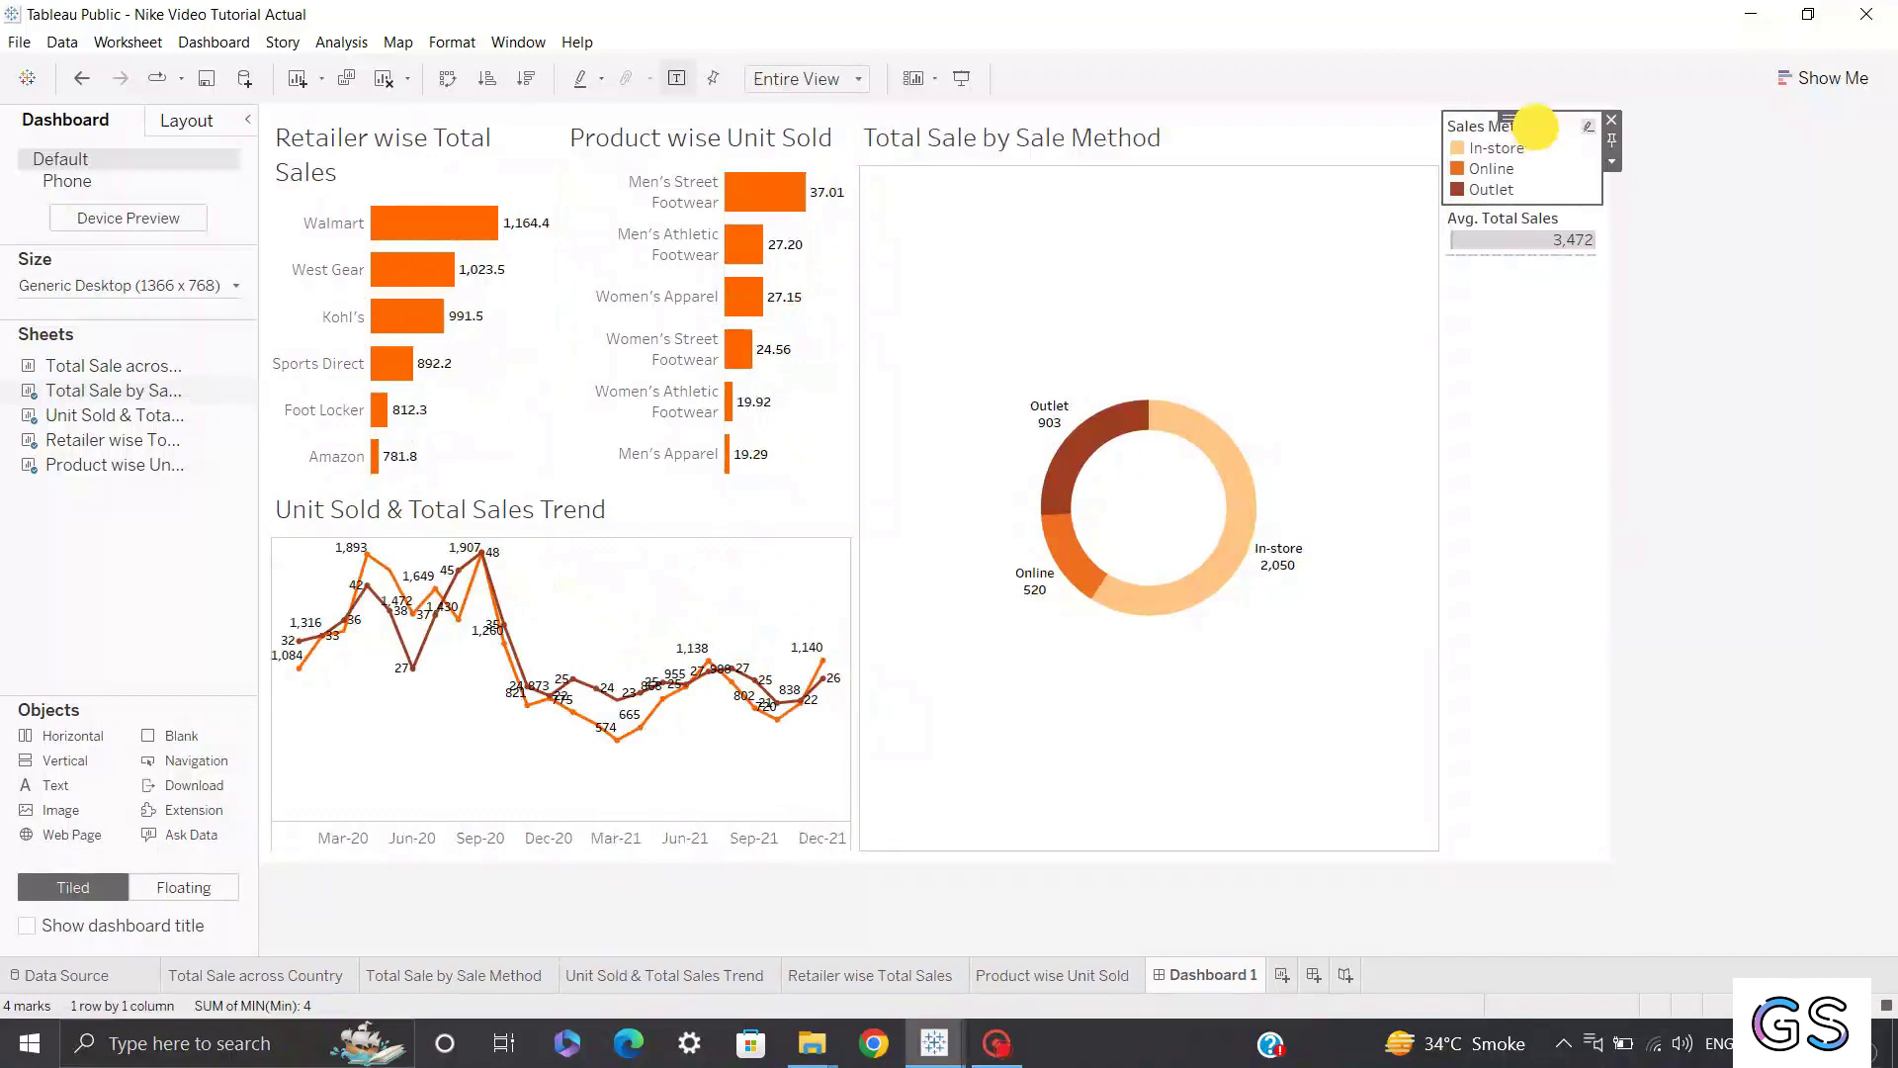
pyautogui.click(1612, 120)
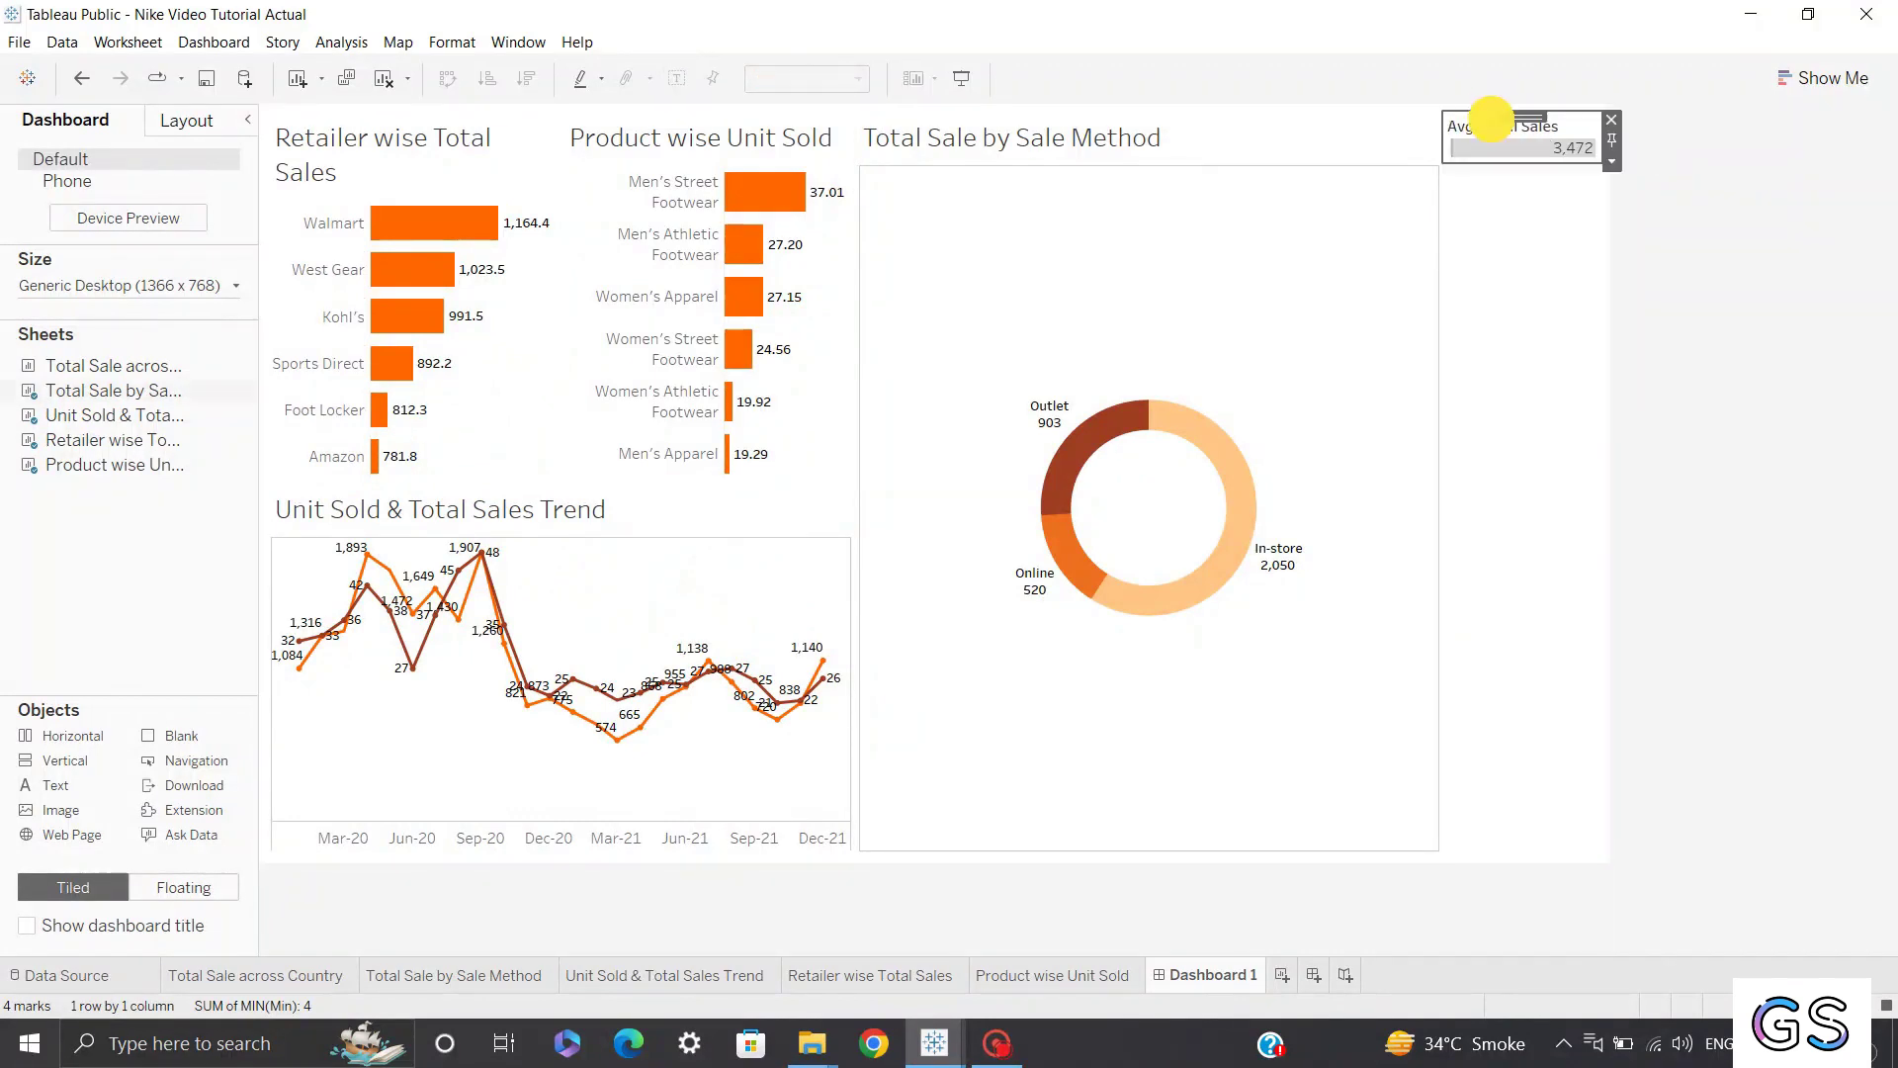
pyautogui.click(1495, 134)
pyautogui.click(1611, 122)
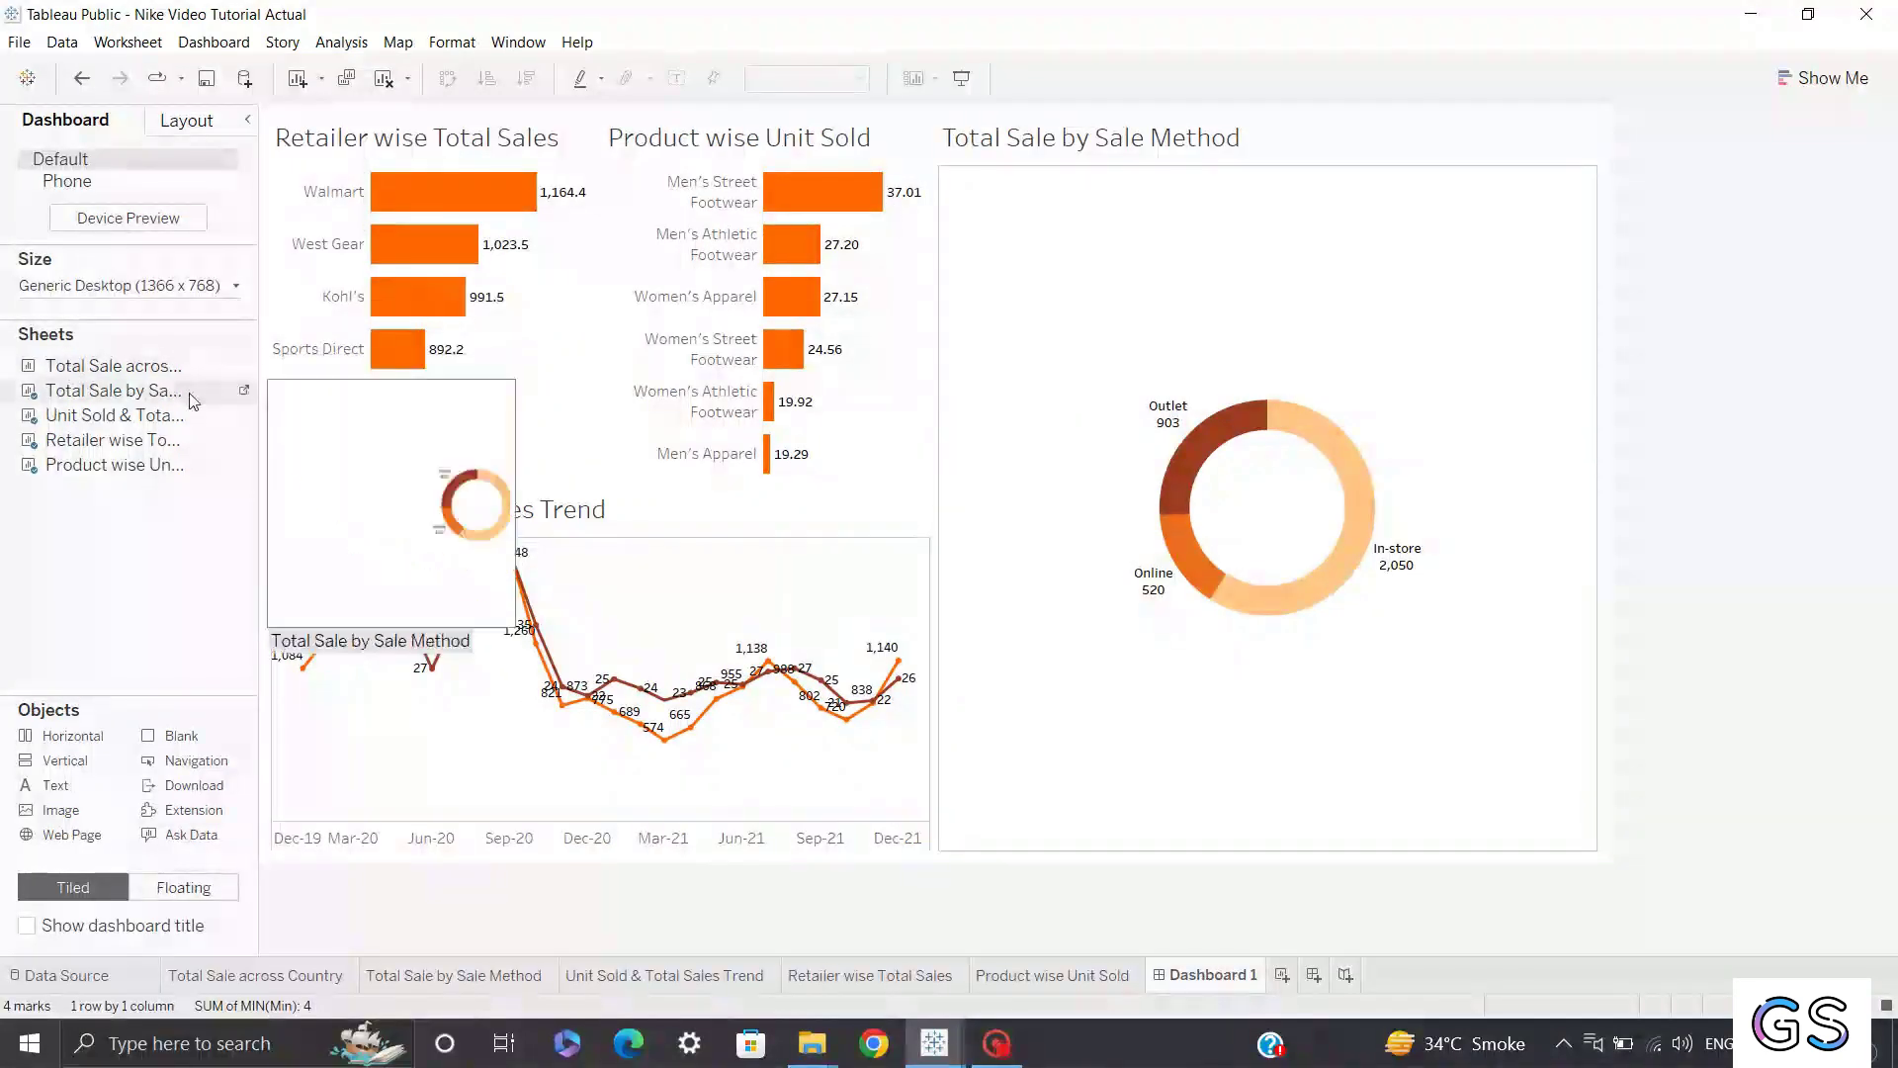
# Place the Total Sale across Country map above the sale method donut chart and remove its Avg. Total Sales legend.
pyautogui.moveTo(83, 376)
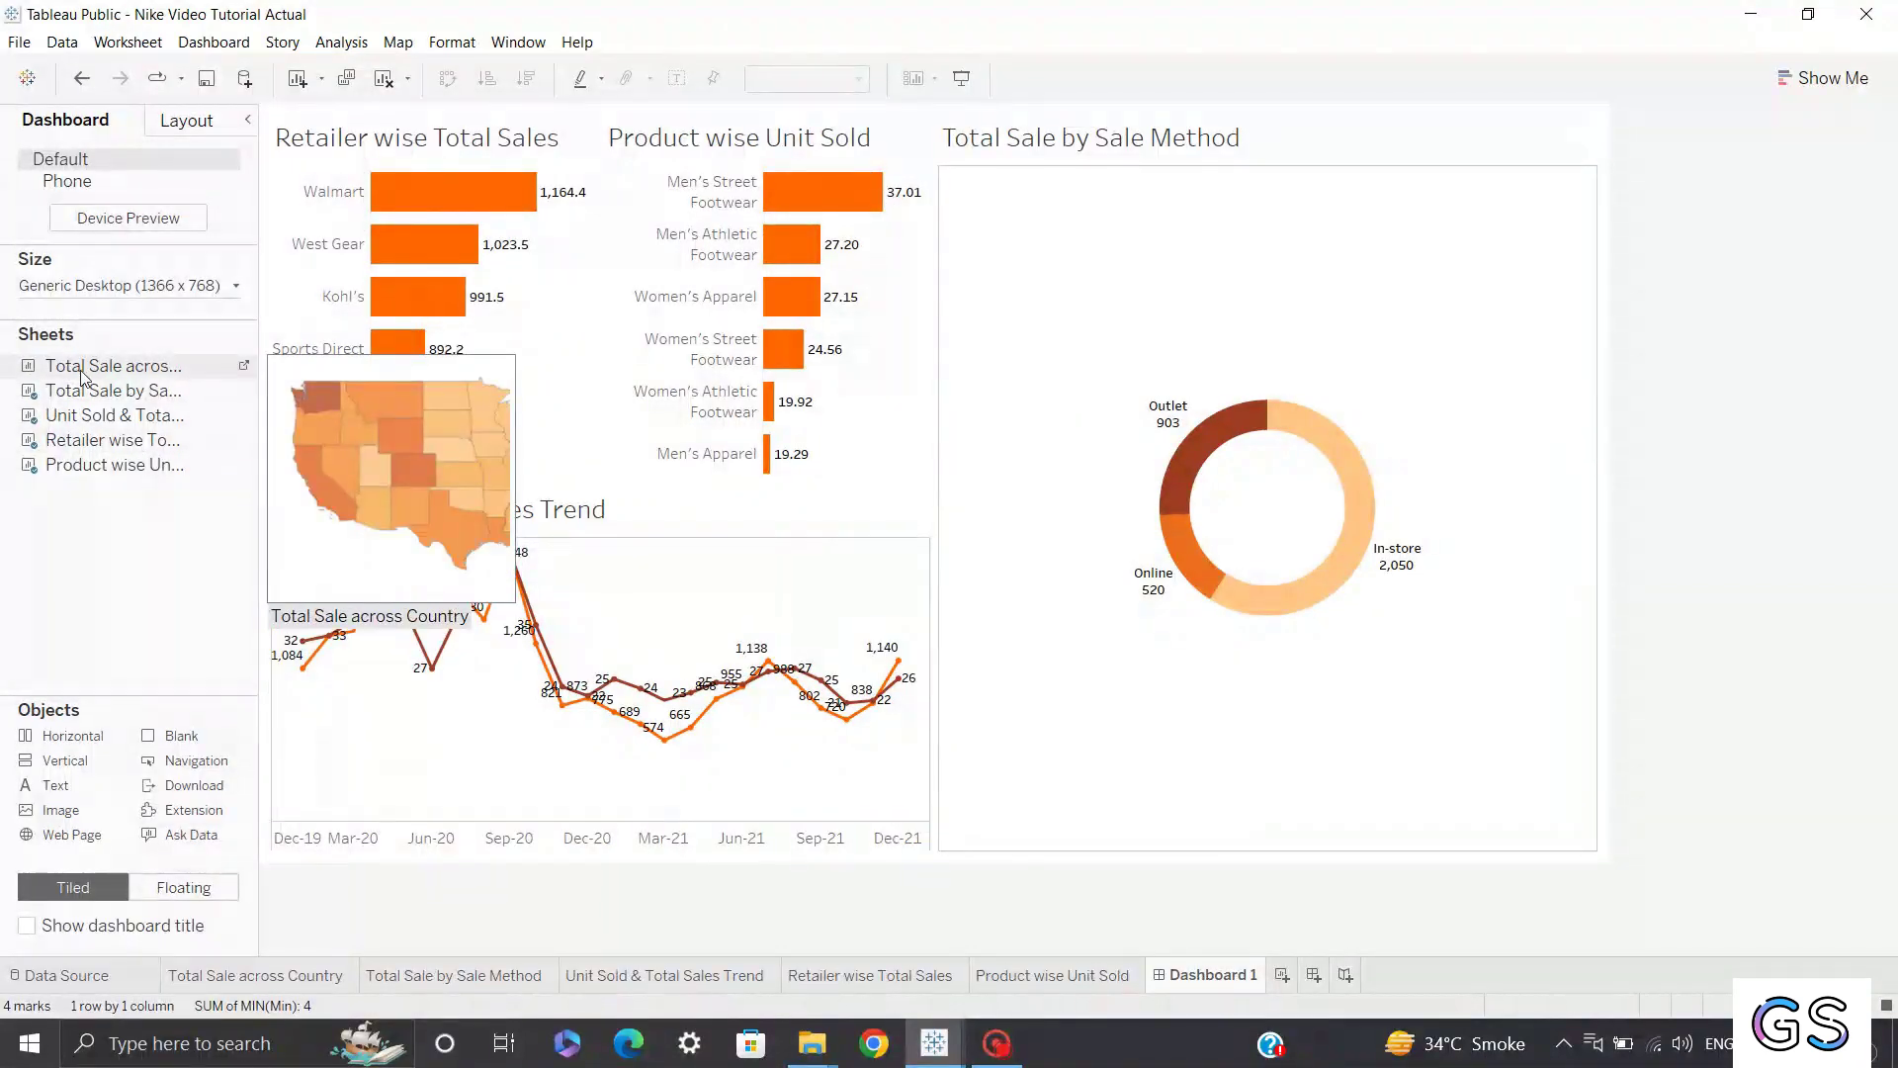
pyautogui.moveTo(83, 376); pyautogui.dragTo(1297, 358)
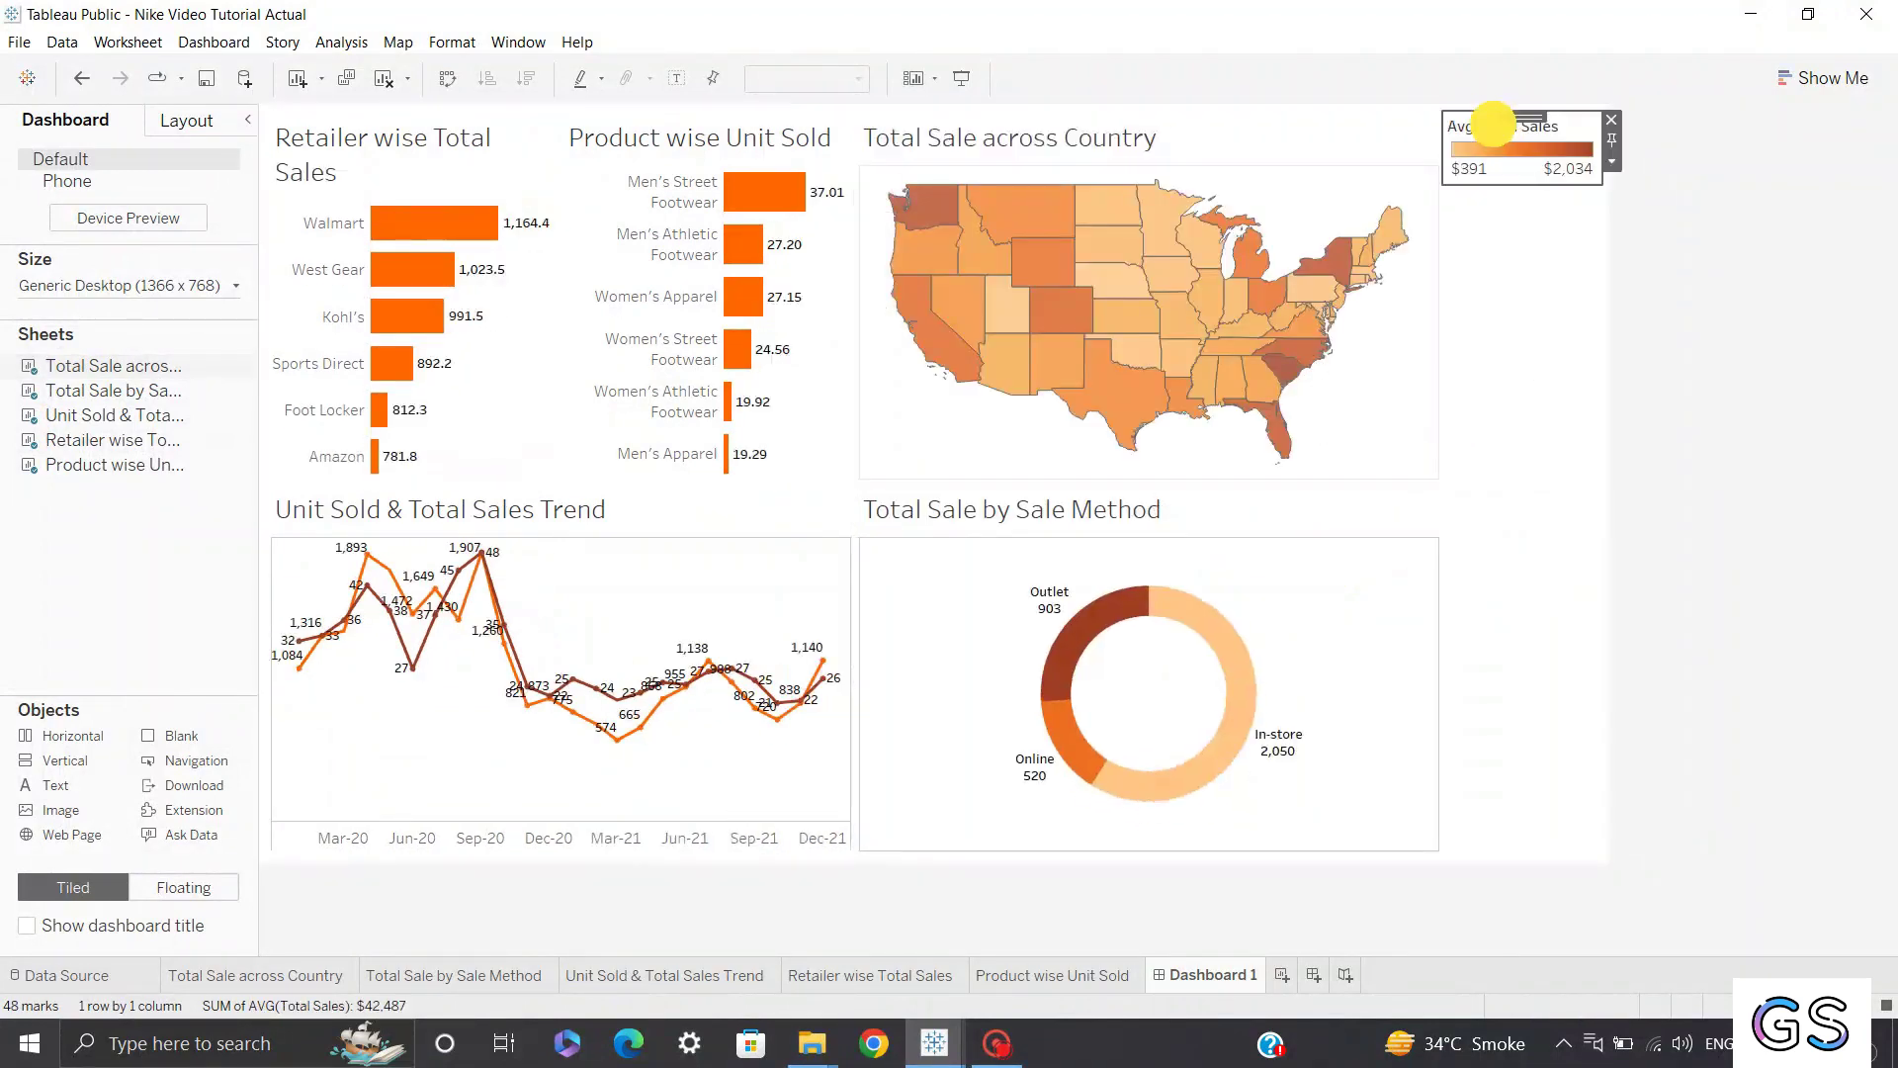
pyautogui.click(1612, 119)
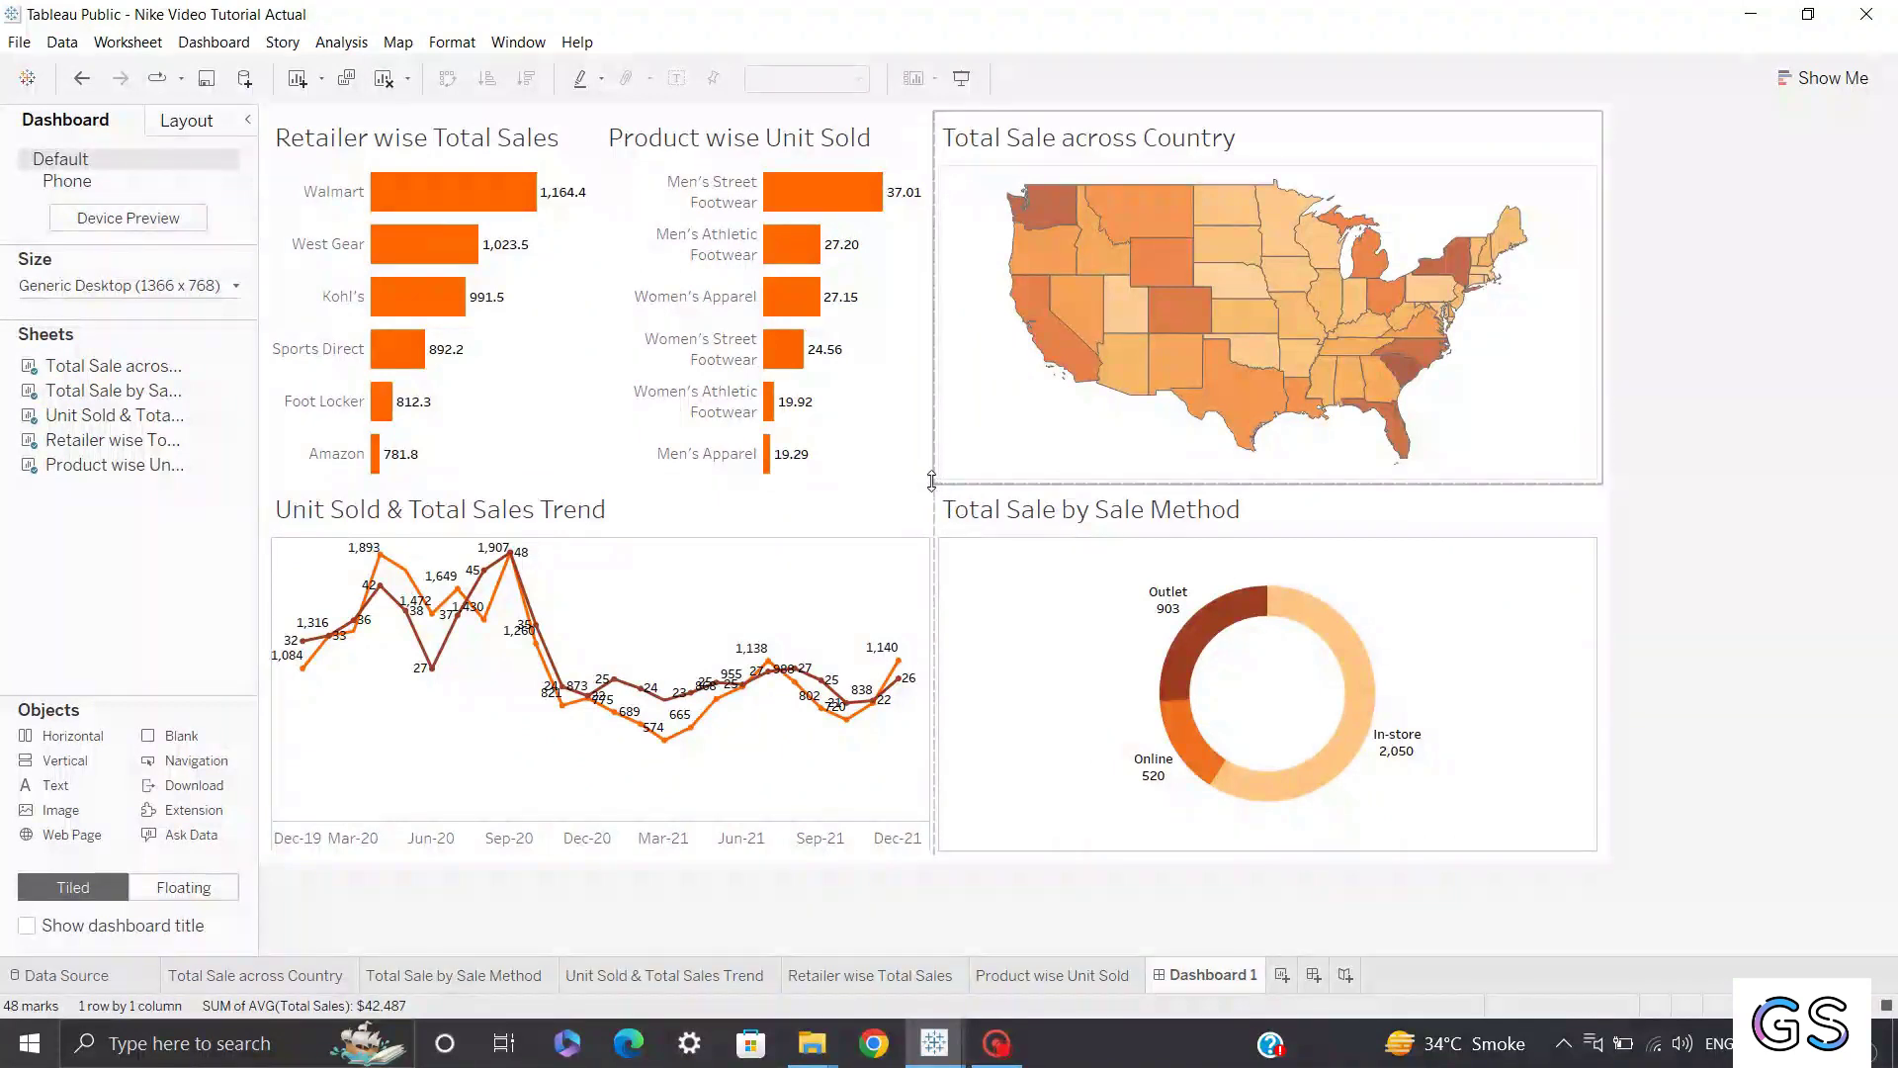
# Narrow the column with the map and donut chart to give the bar charts and trend chart more width.
pyautogui.moveTo(934, 477); pyautogui.dragTo(1217, 504)
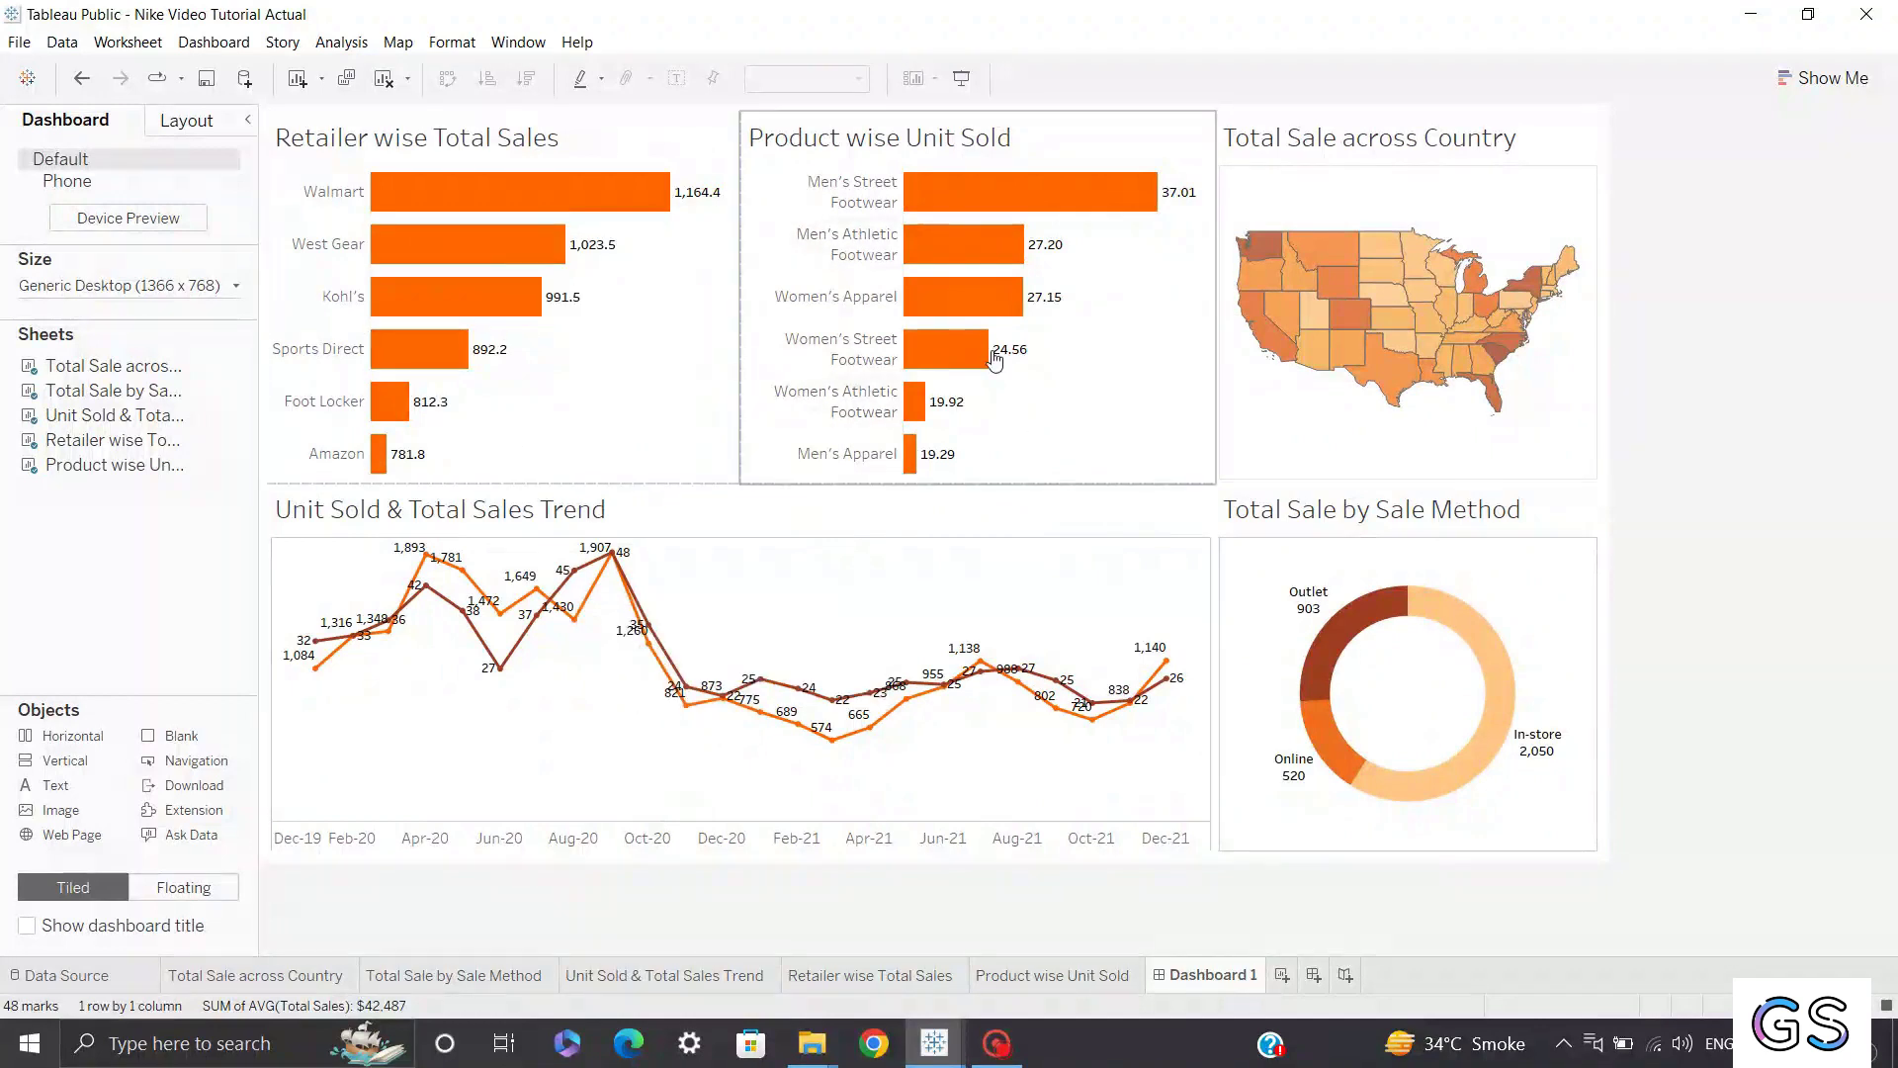
pyautogui.moveTo(471, 600)
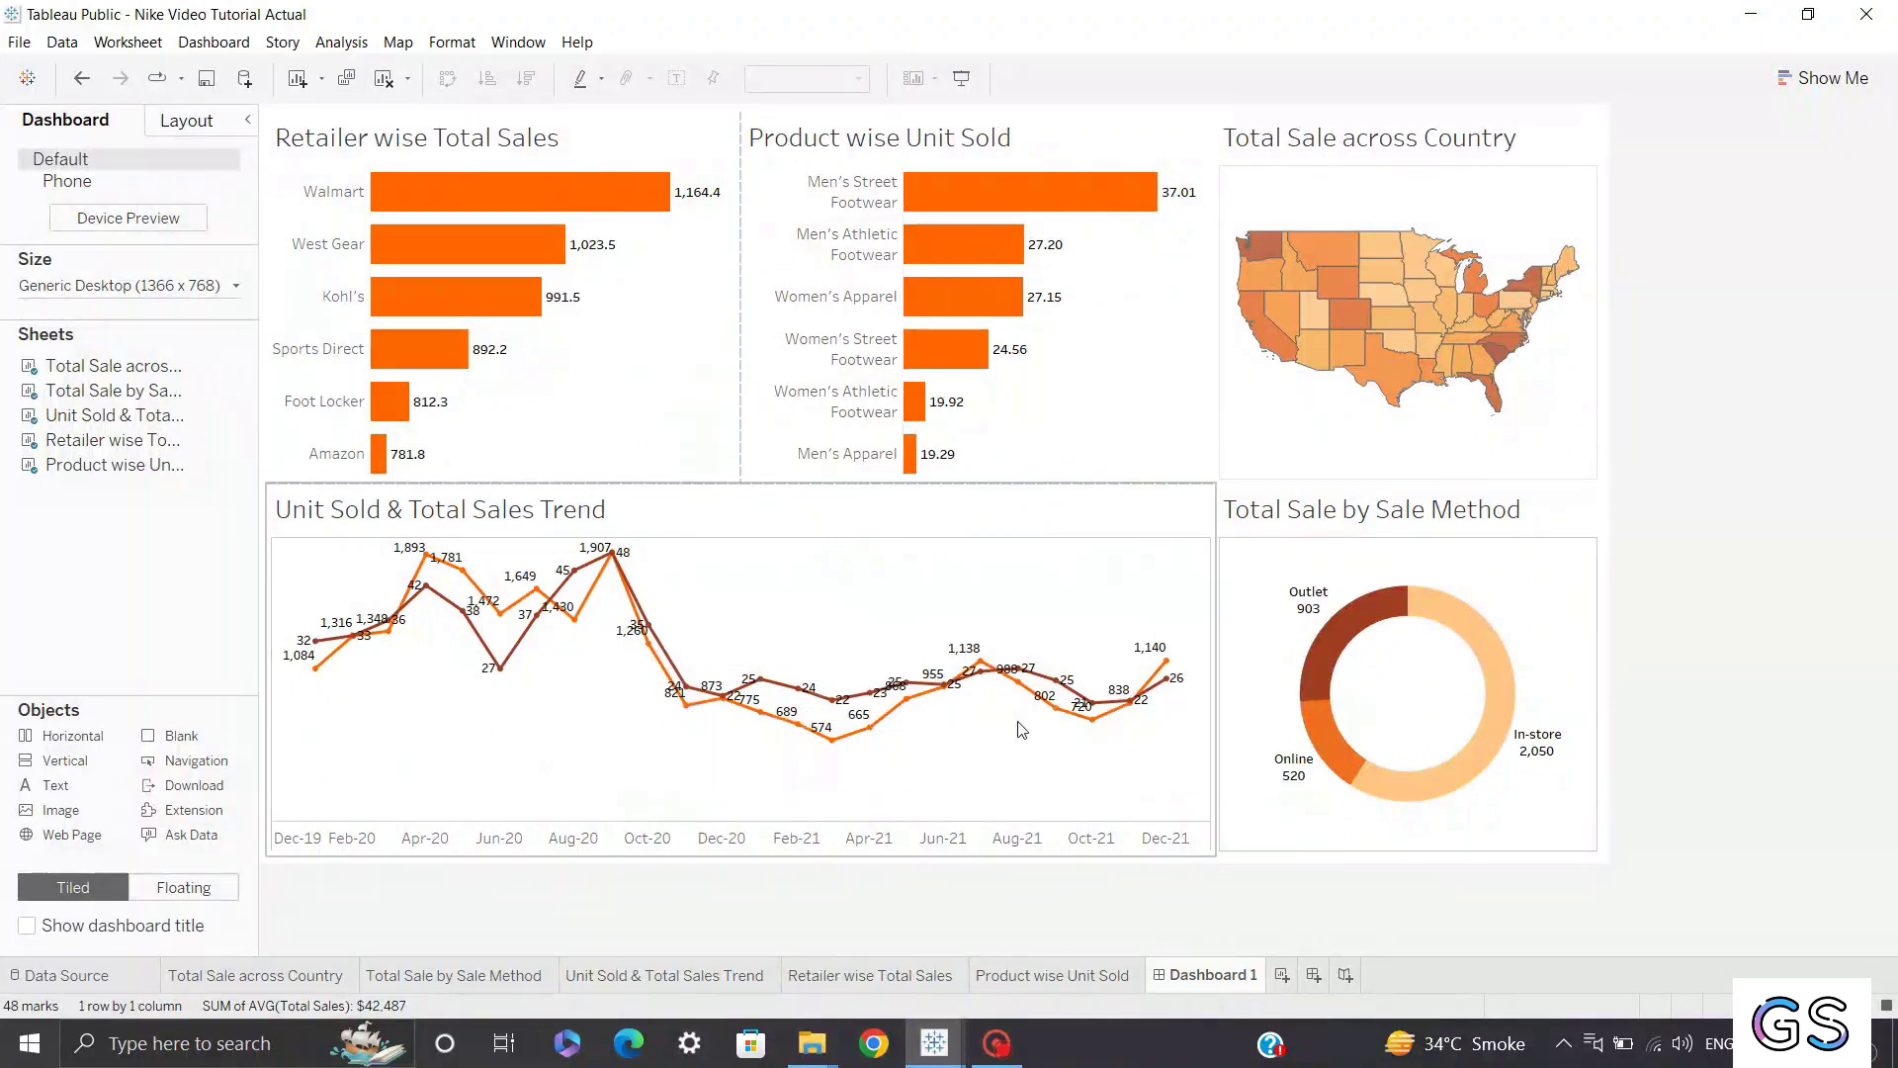
pyautogui.moveTo(870, 749)
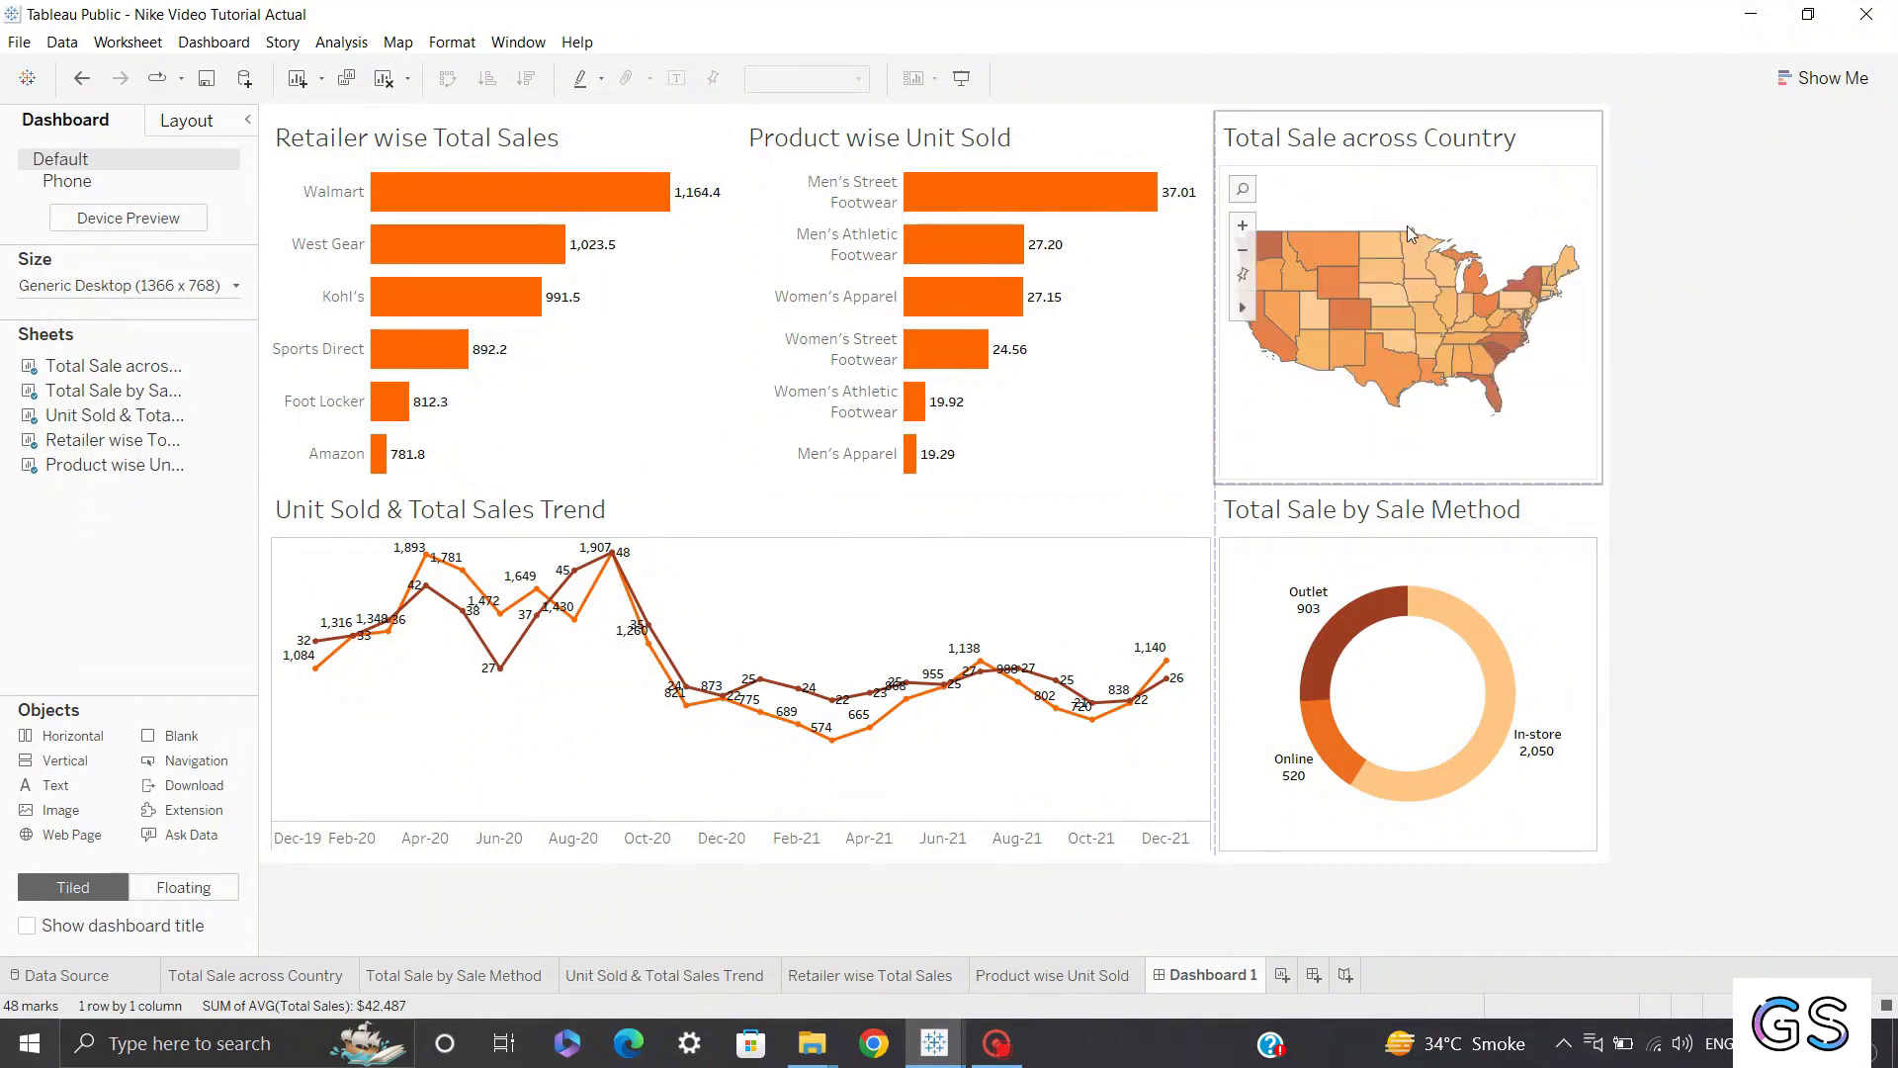
pyautogui.click(1404, 692)
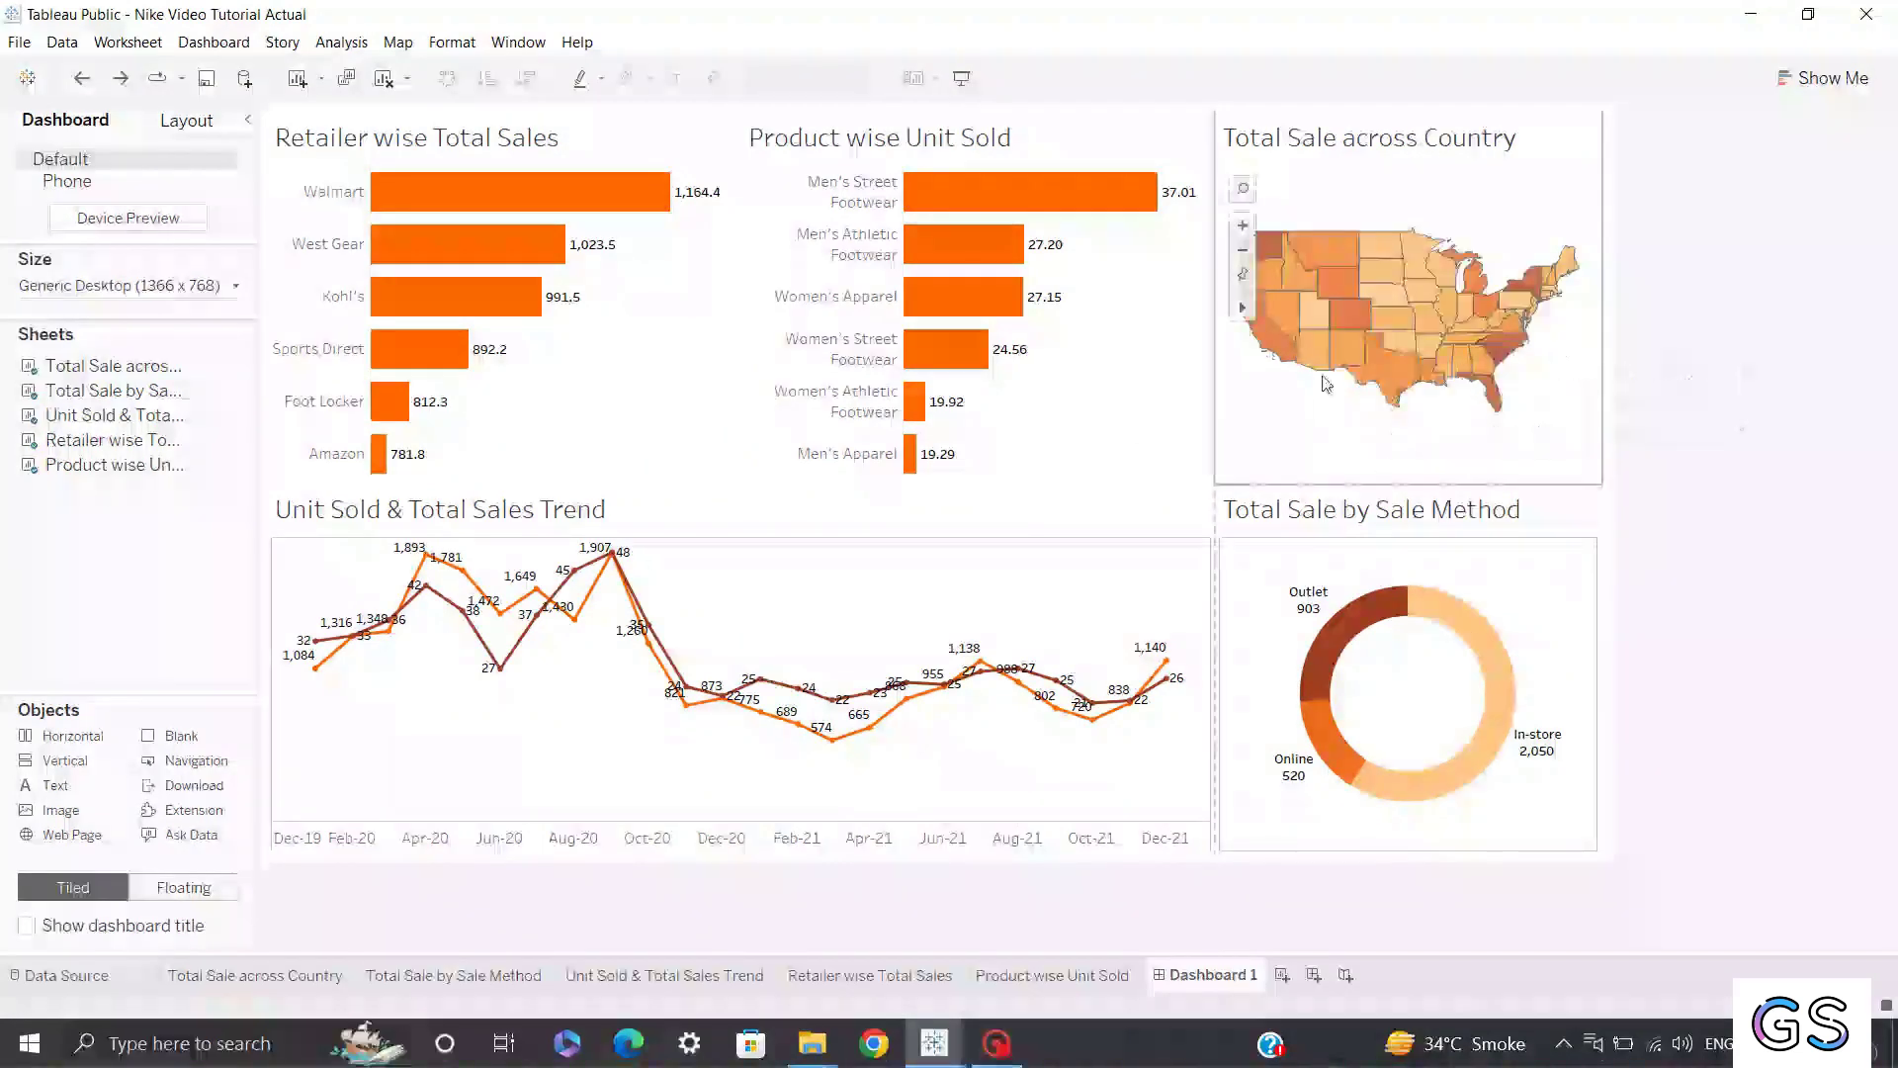
pyautogui.click(1125, 390)
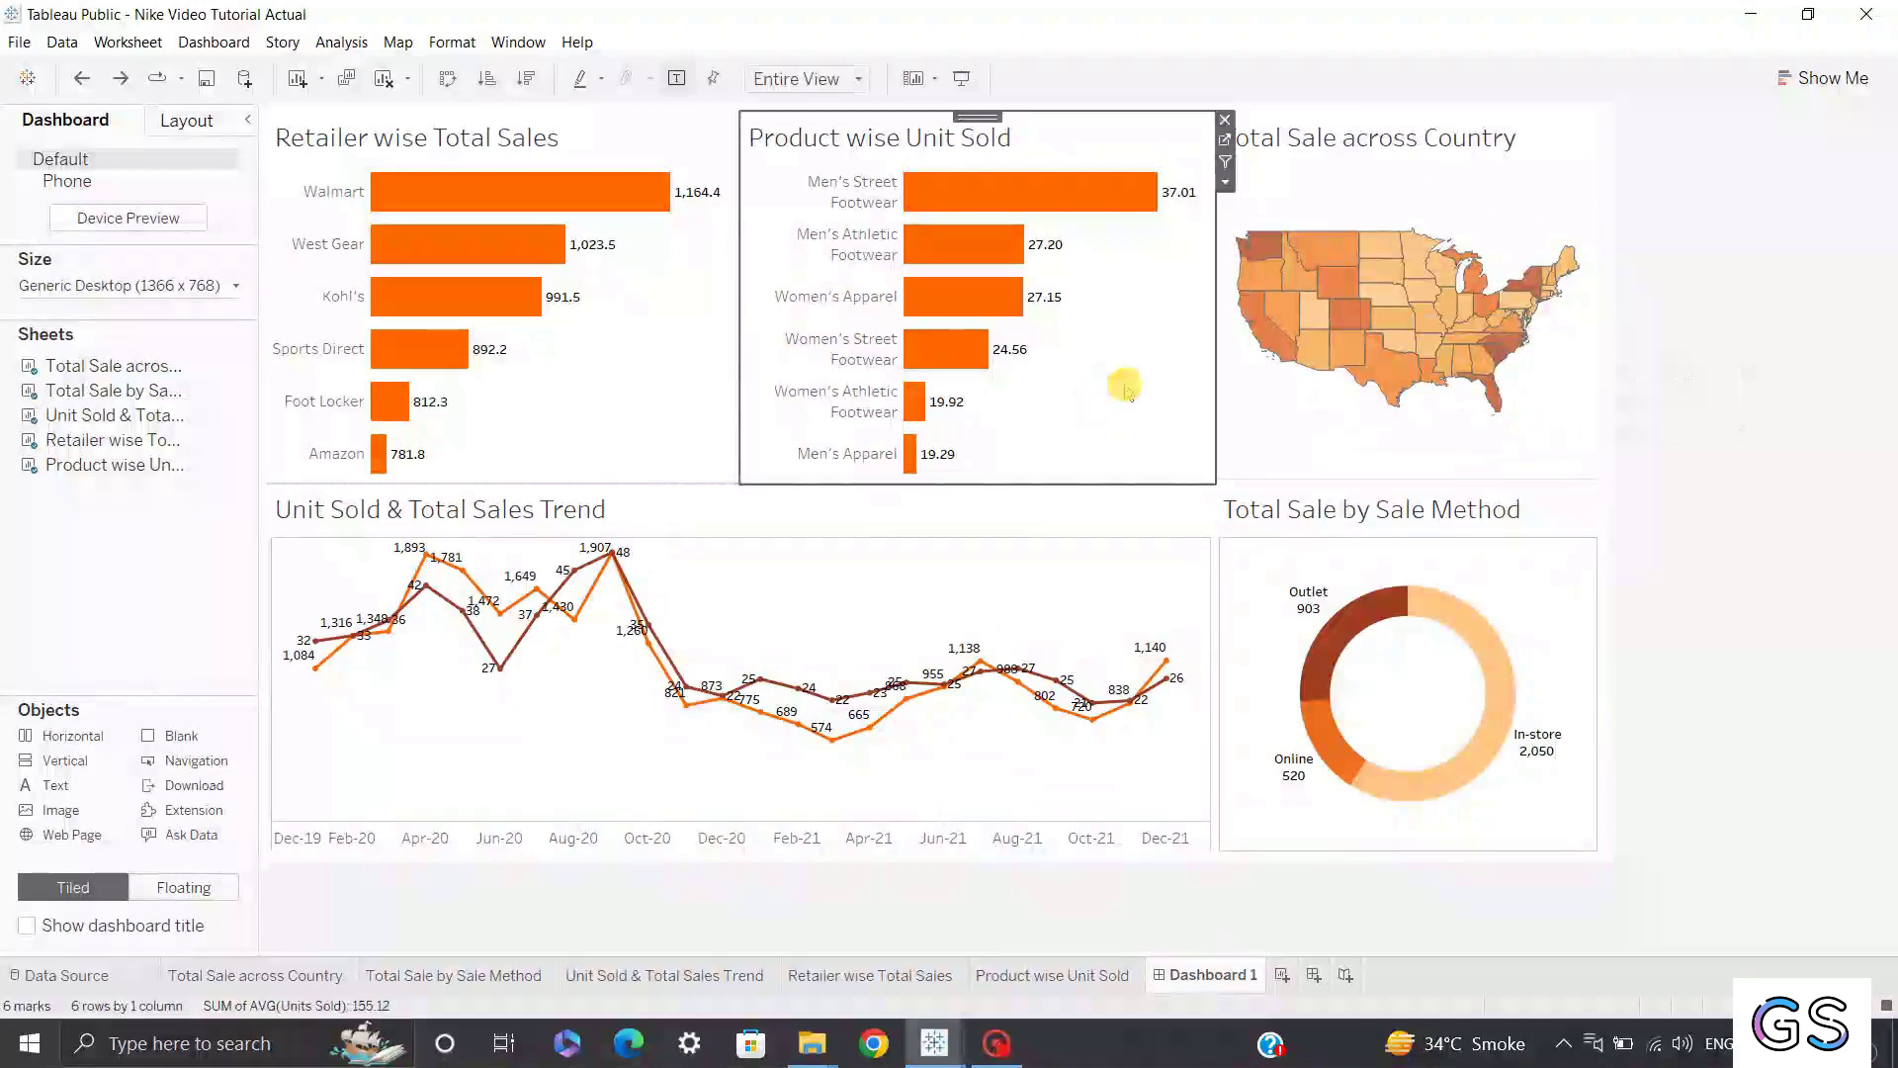
# On the Product wise Unit Sold sheet, add Product and Region filters with all their values included.
pyautogui.click(1225, 140)
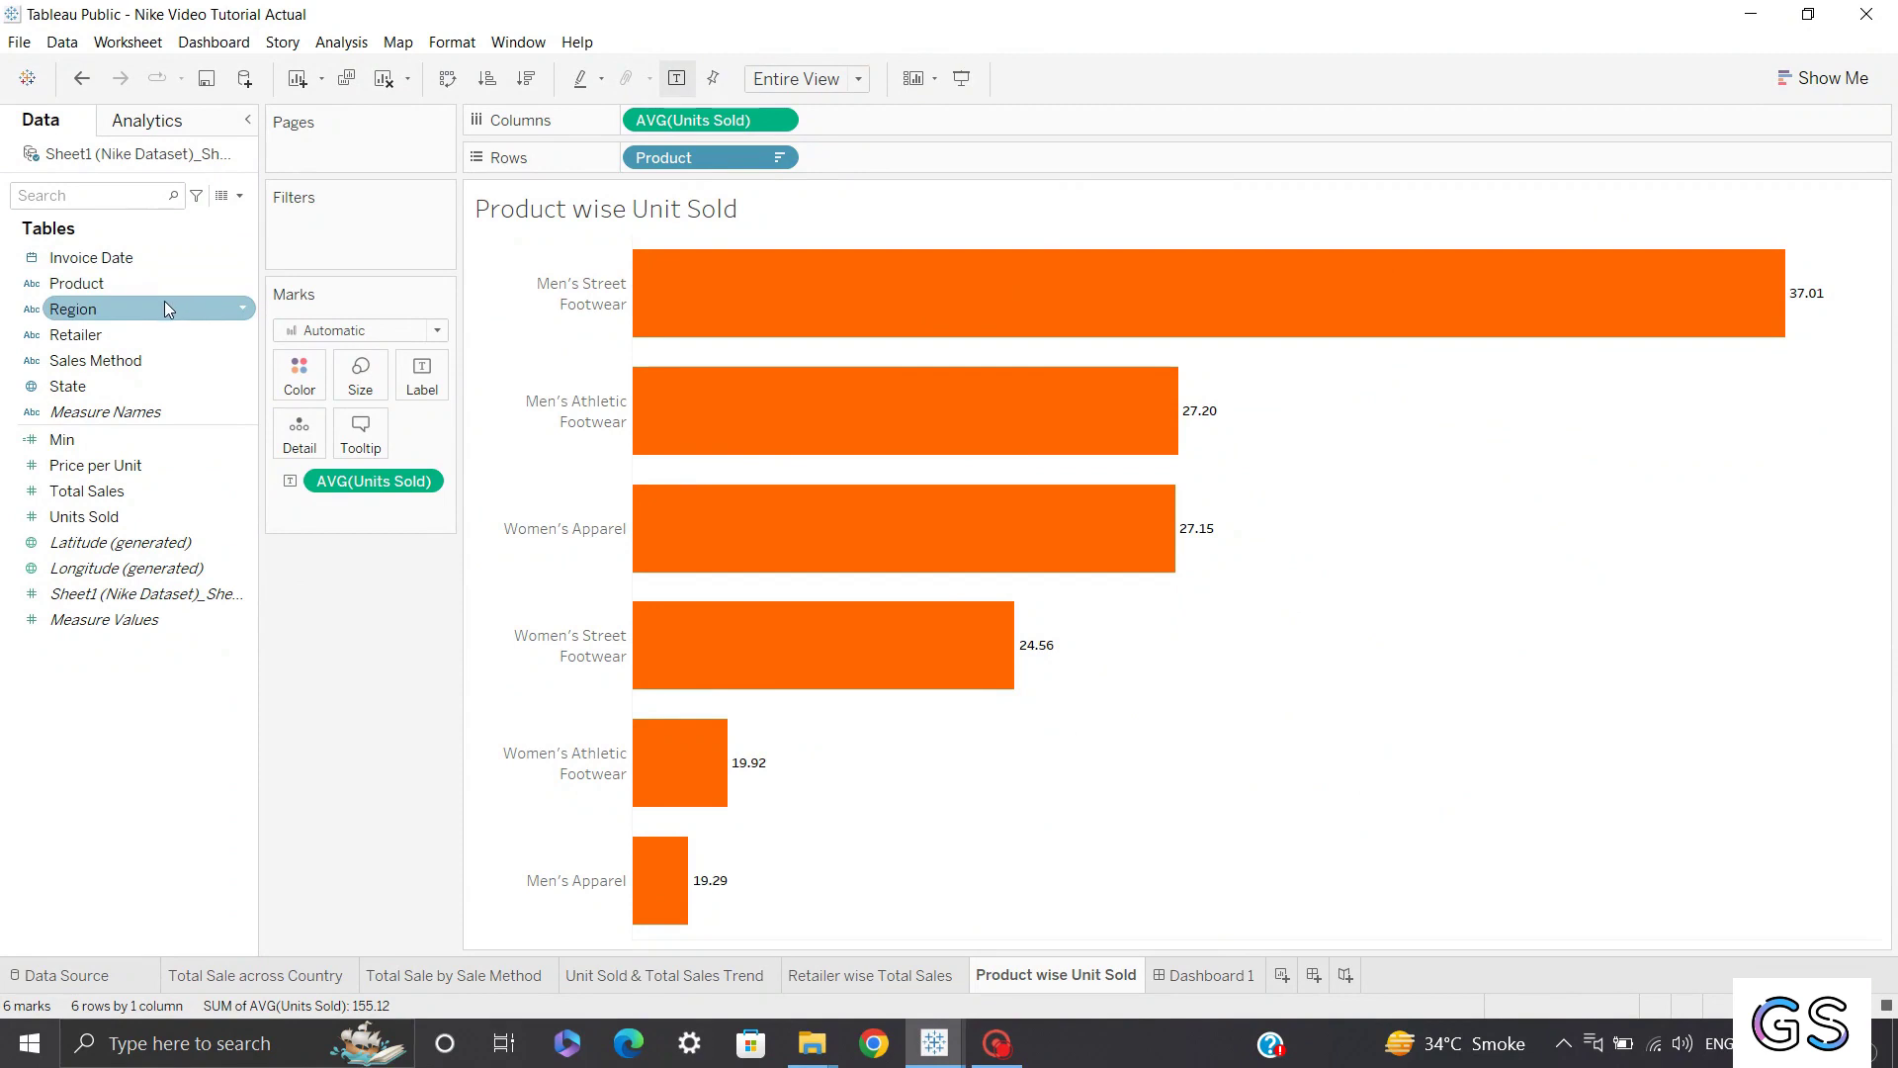
pyautogui.moveTo(87, 259); pyautogui.dragTo(302, 242)
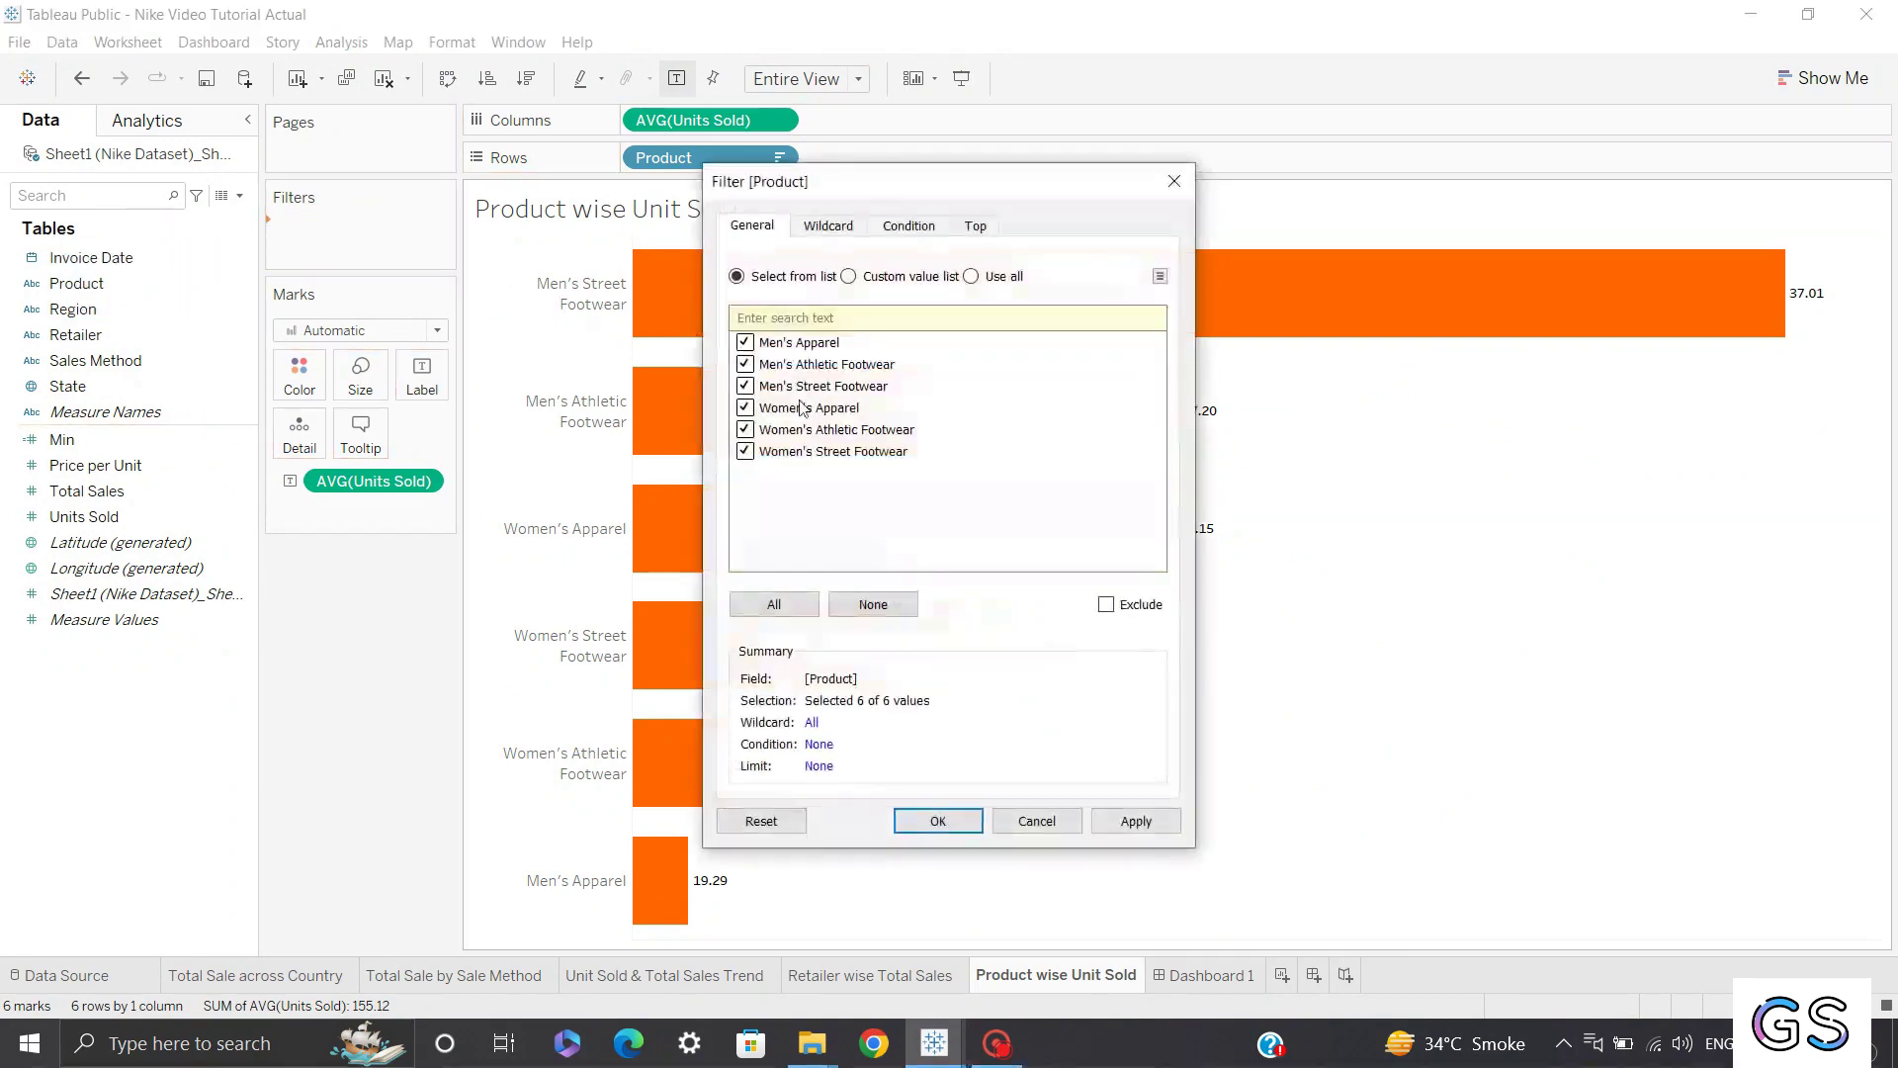
pyautogui.click(938, 821)
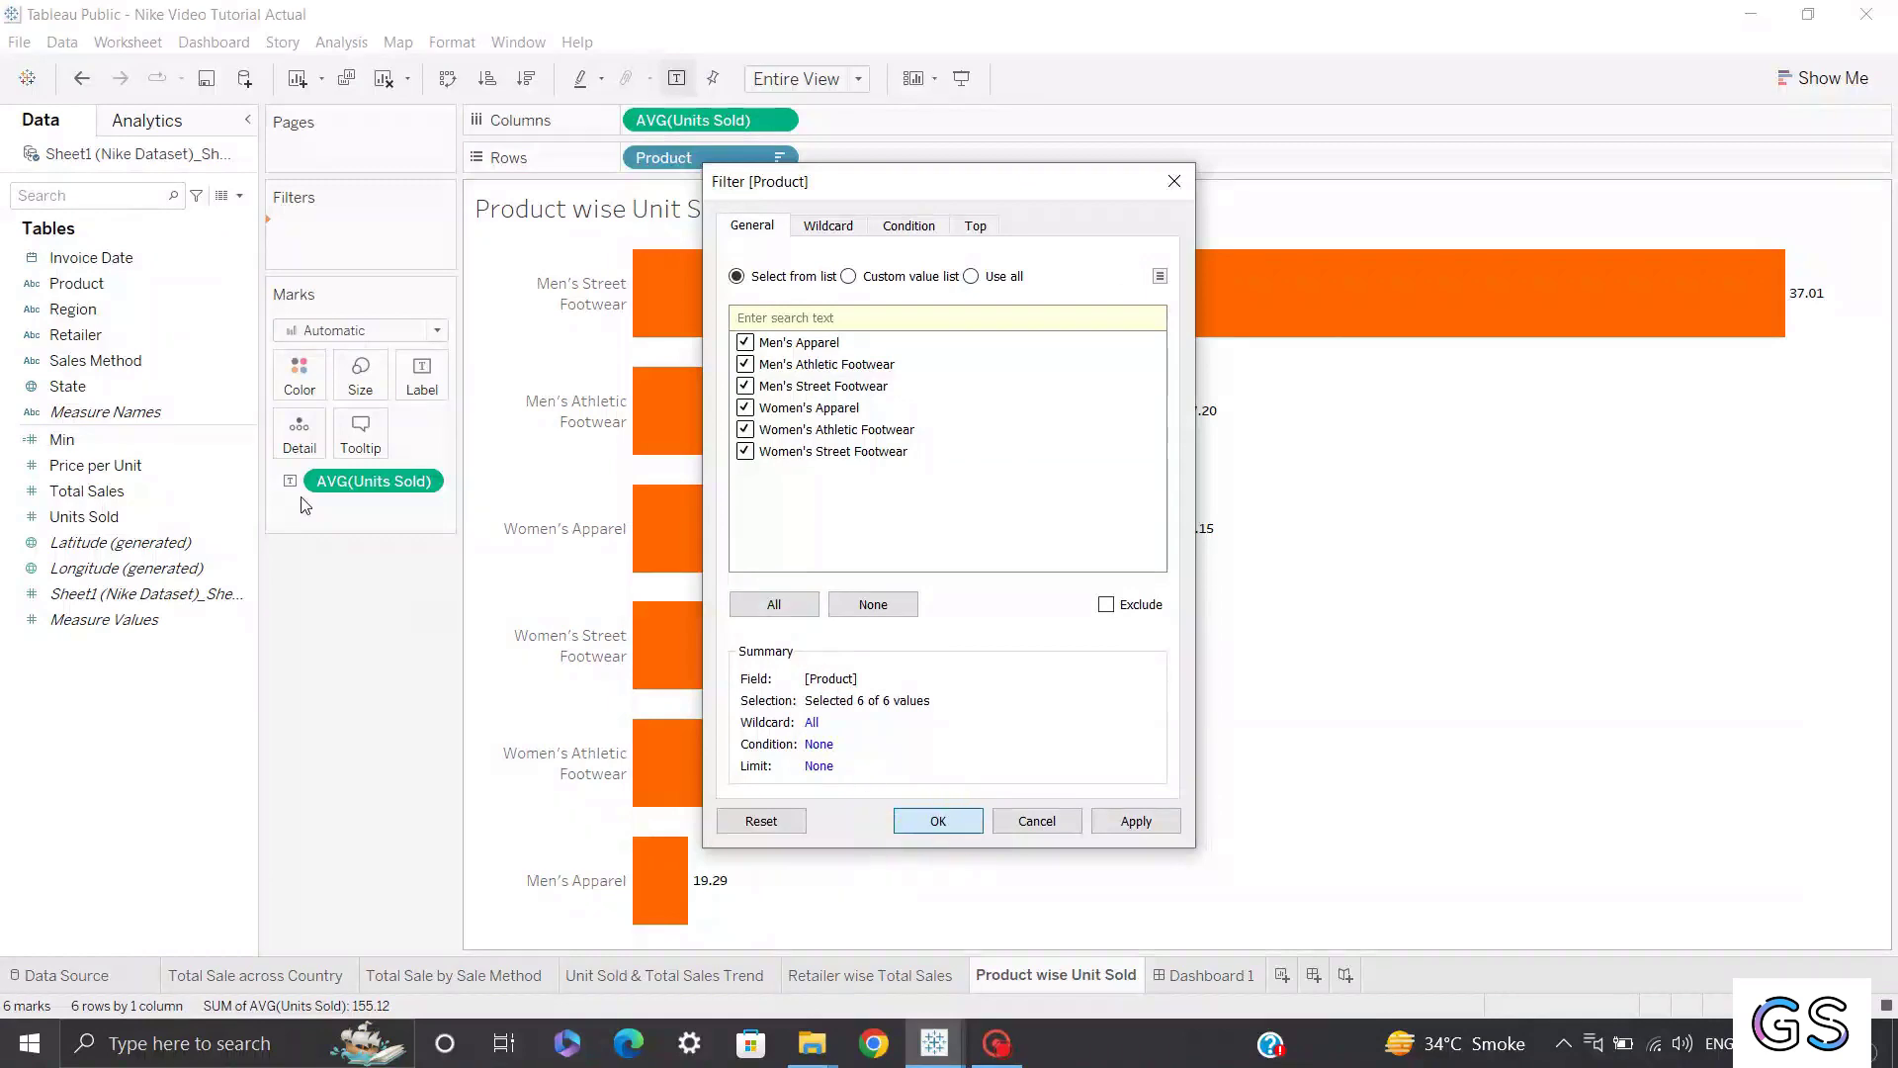
pyautogui.moveTo(135, 310); pyautogui.dragTo(348, 253)
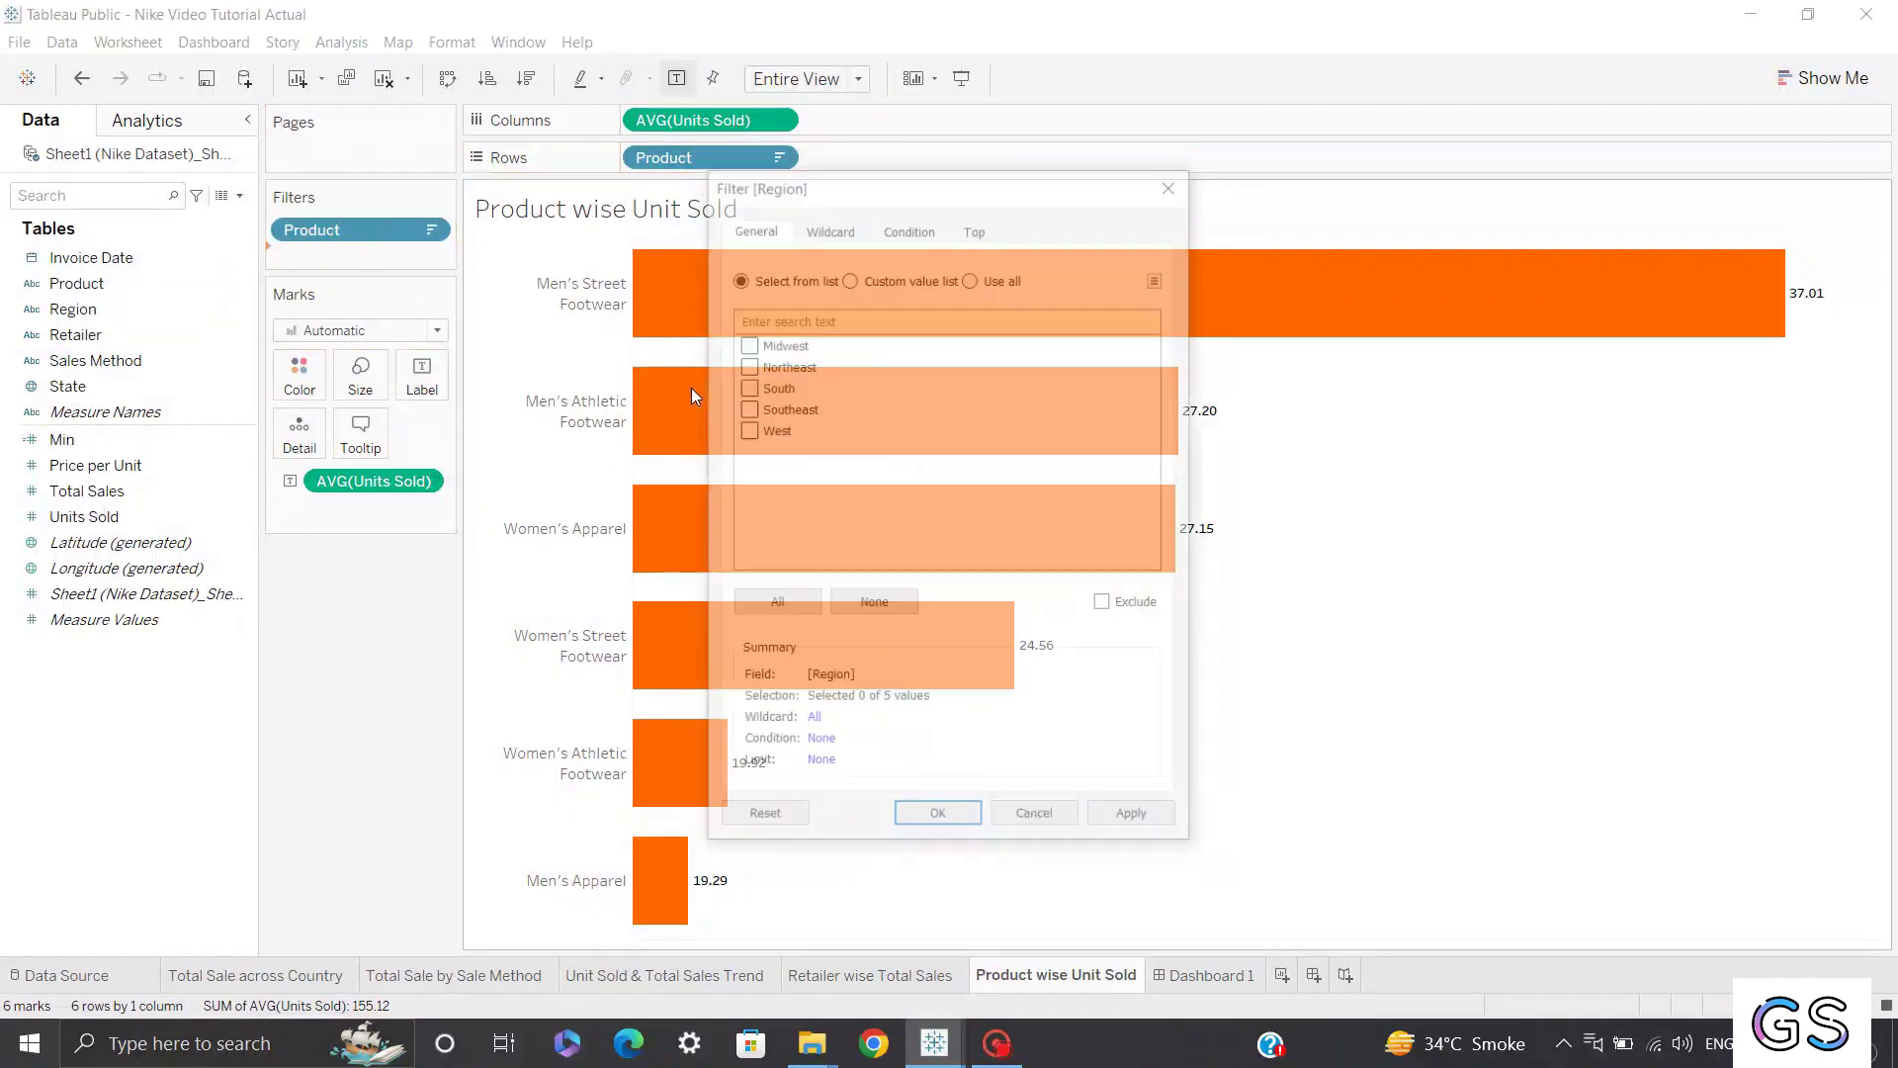
pyautogui.click(938, 821)
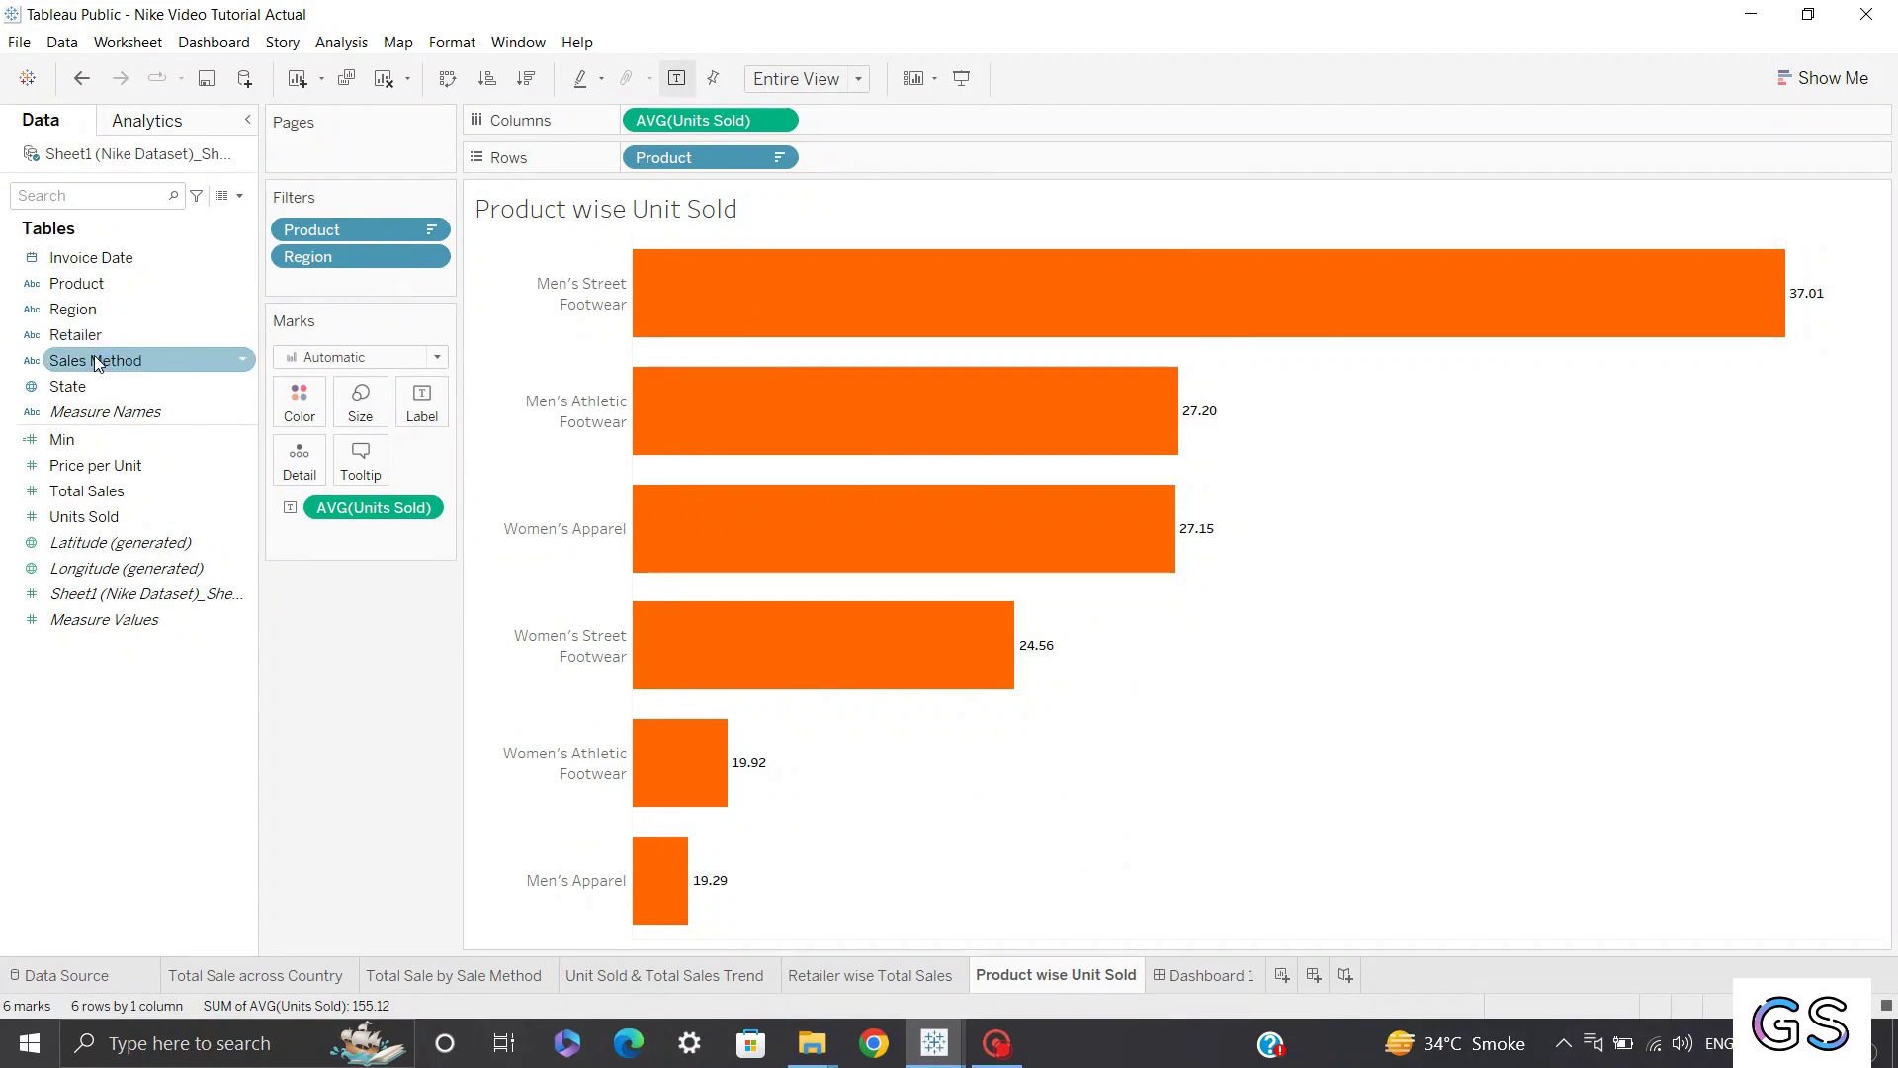
# Add Sales Method and Retailer filters to the Product wise Unit Sold sheet, including every value of both.
pyautogui.moveTo(96, 360); pyautogui.dragTo(327, 284)
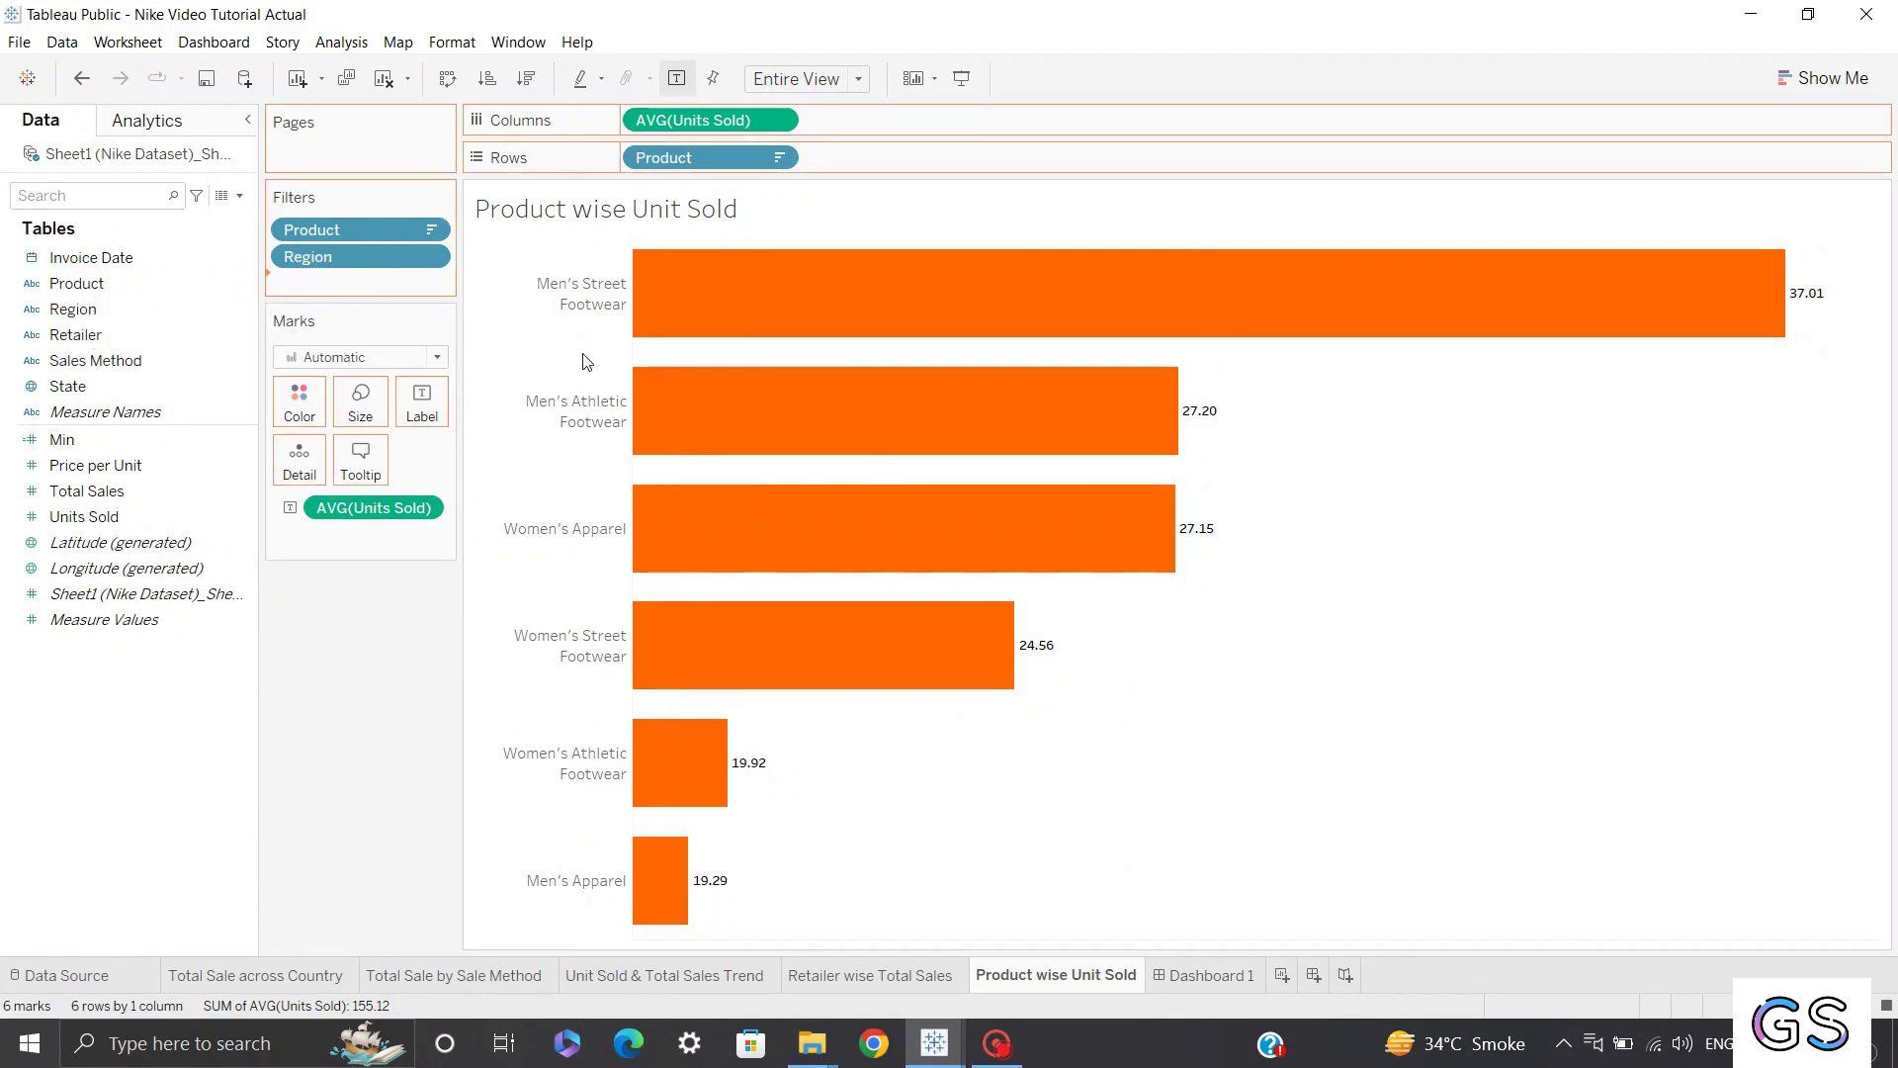
pyautogui.click(957, 819)
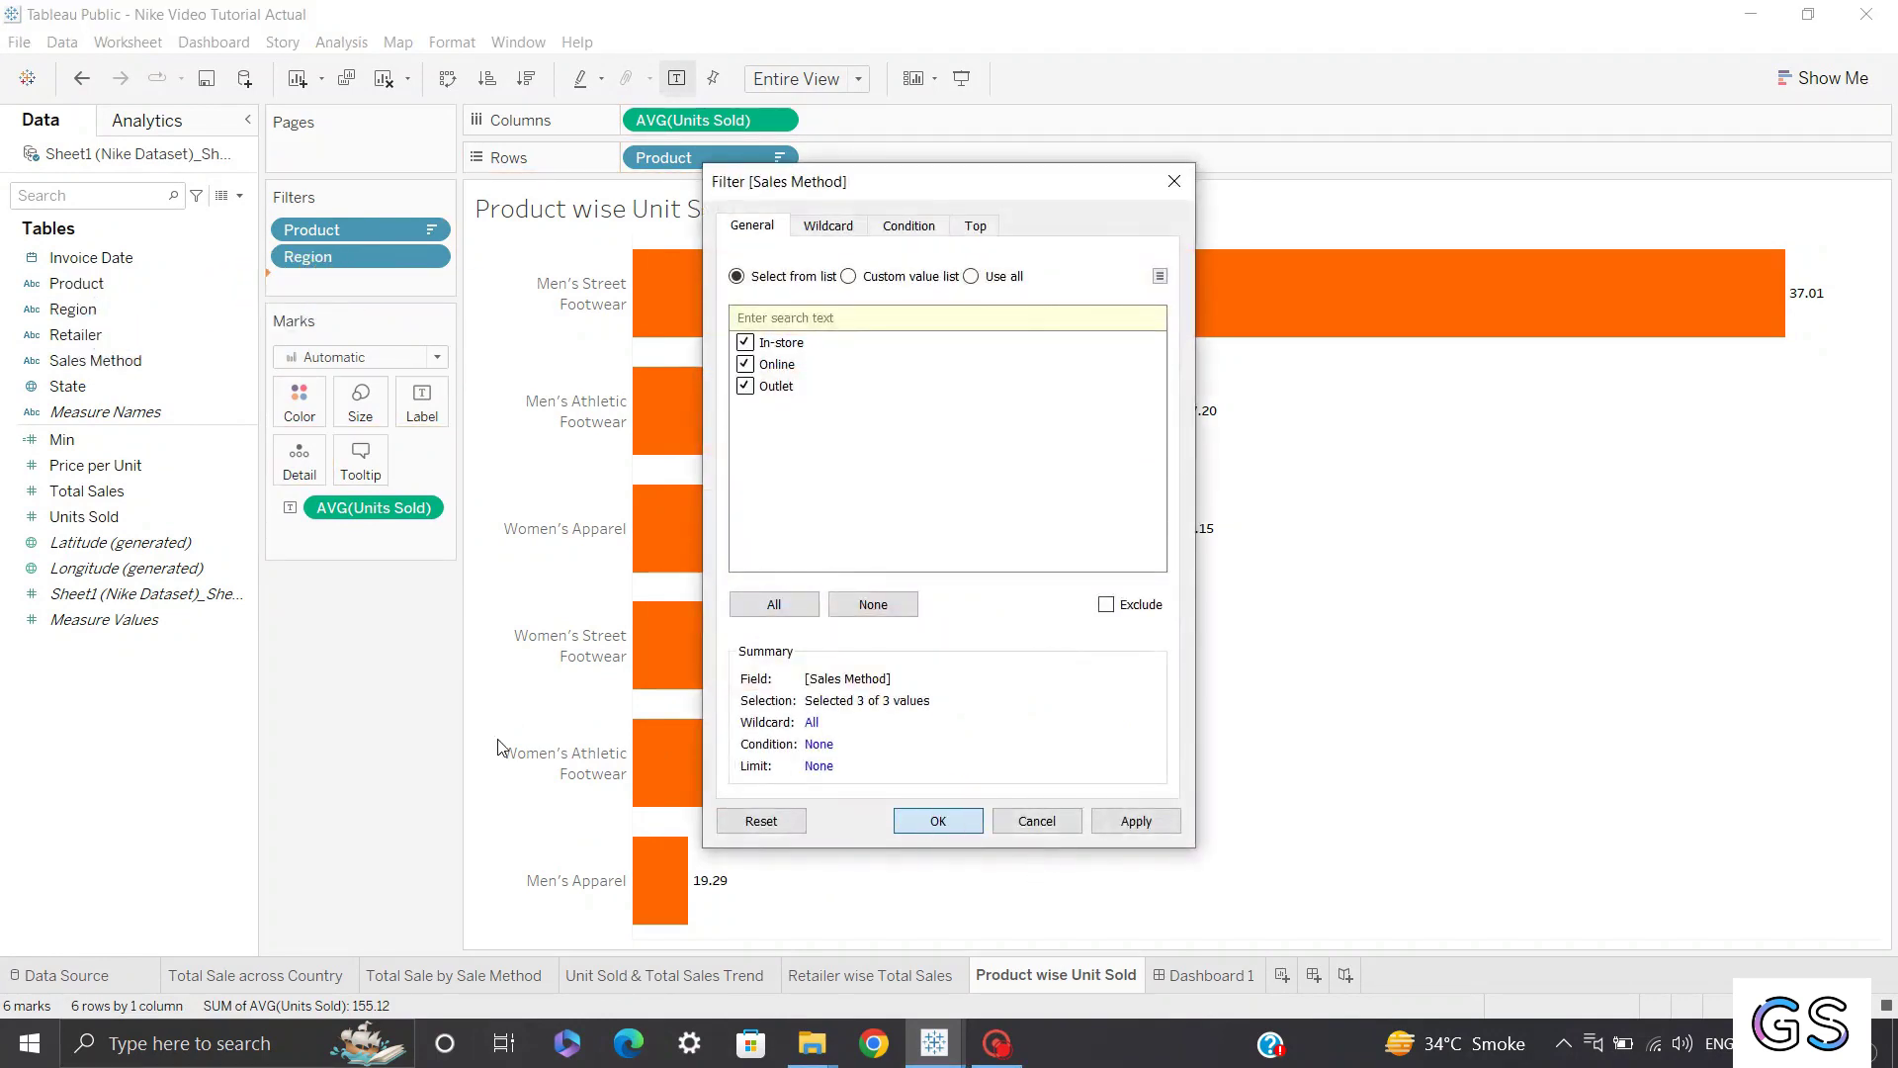
pyautogui.moveTo(162, 339); pyautogui.dragTo(692, 300)
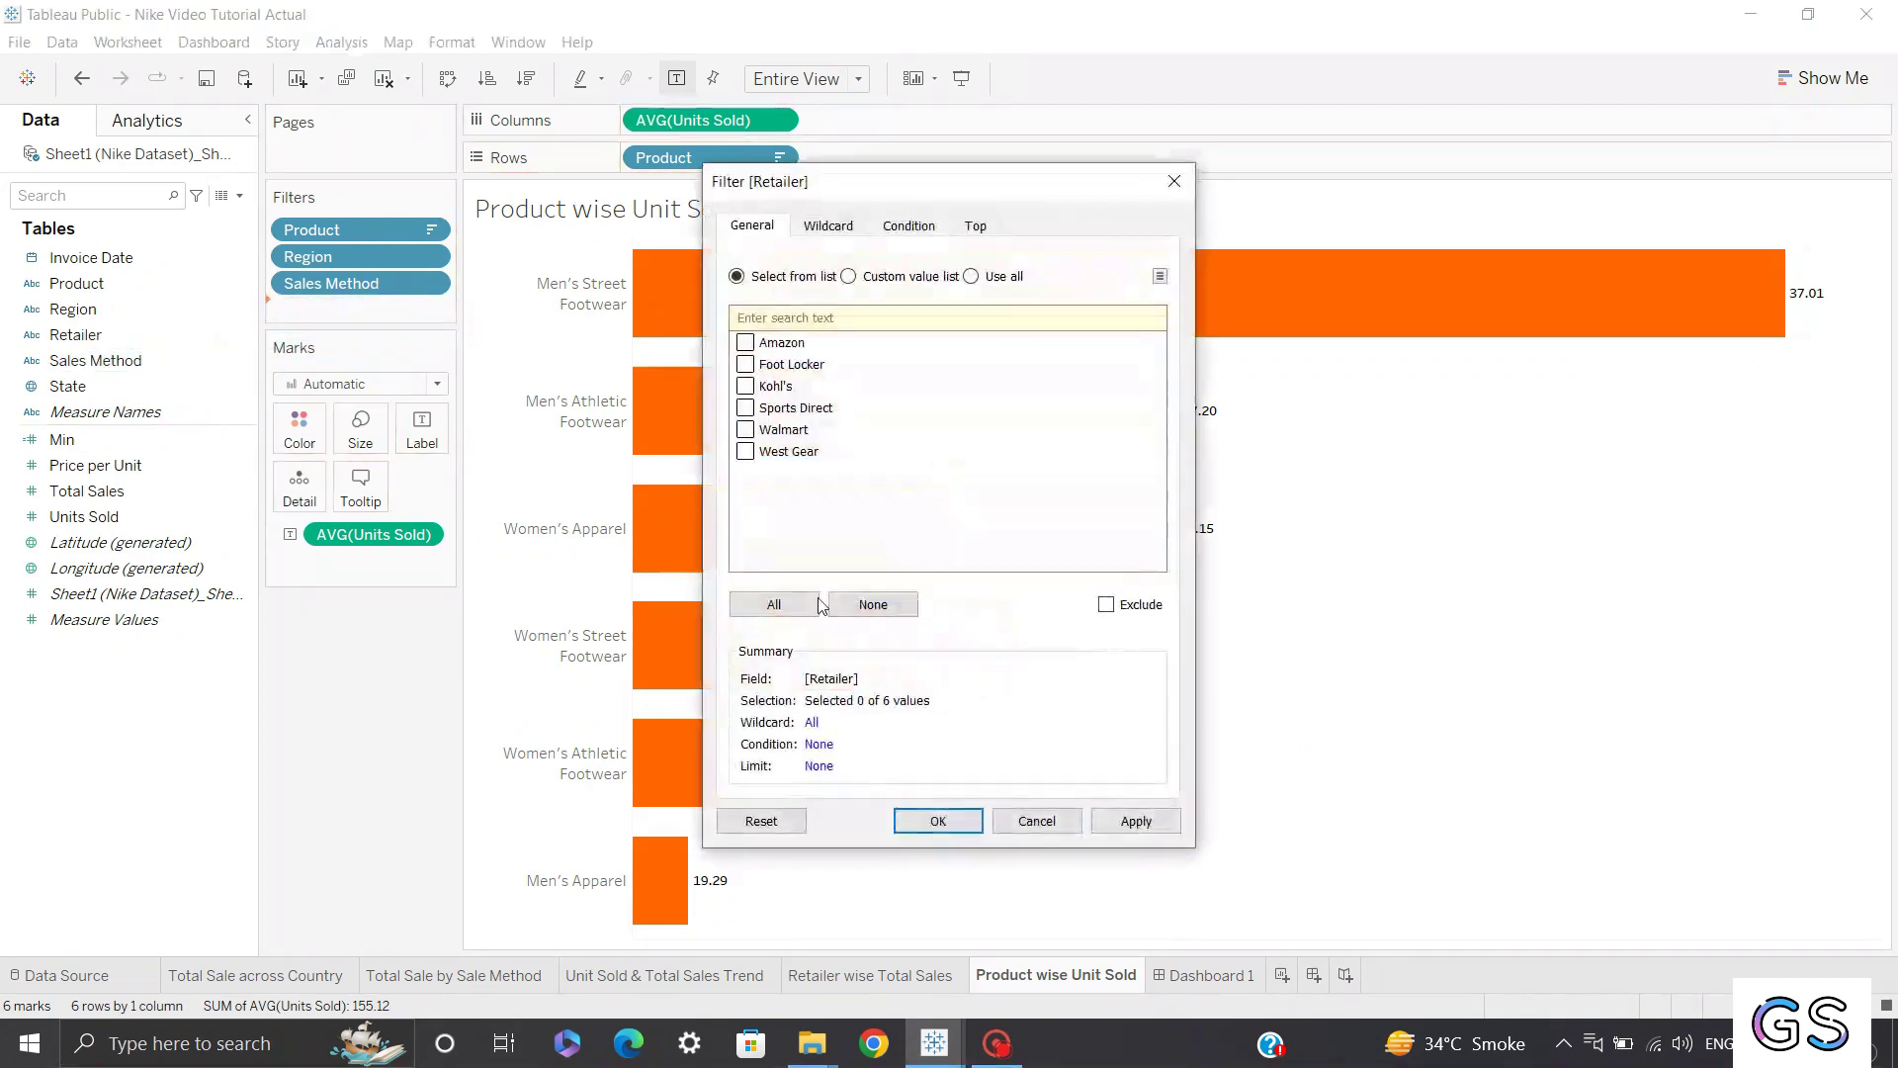
pyautogui.click(774, 604)
pyautogui.click(936, 819)
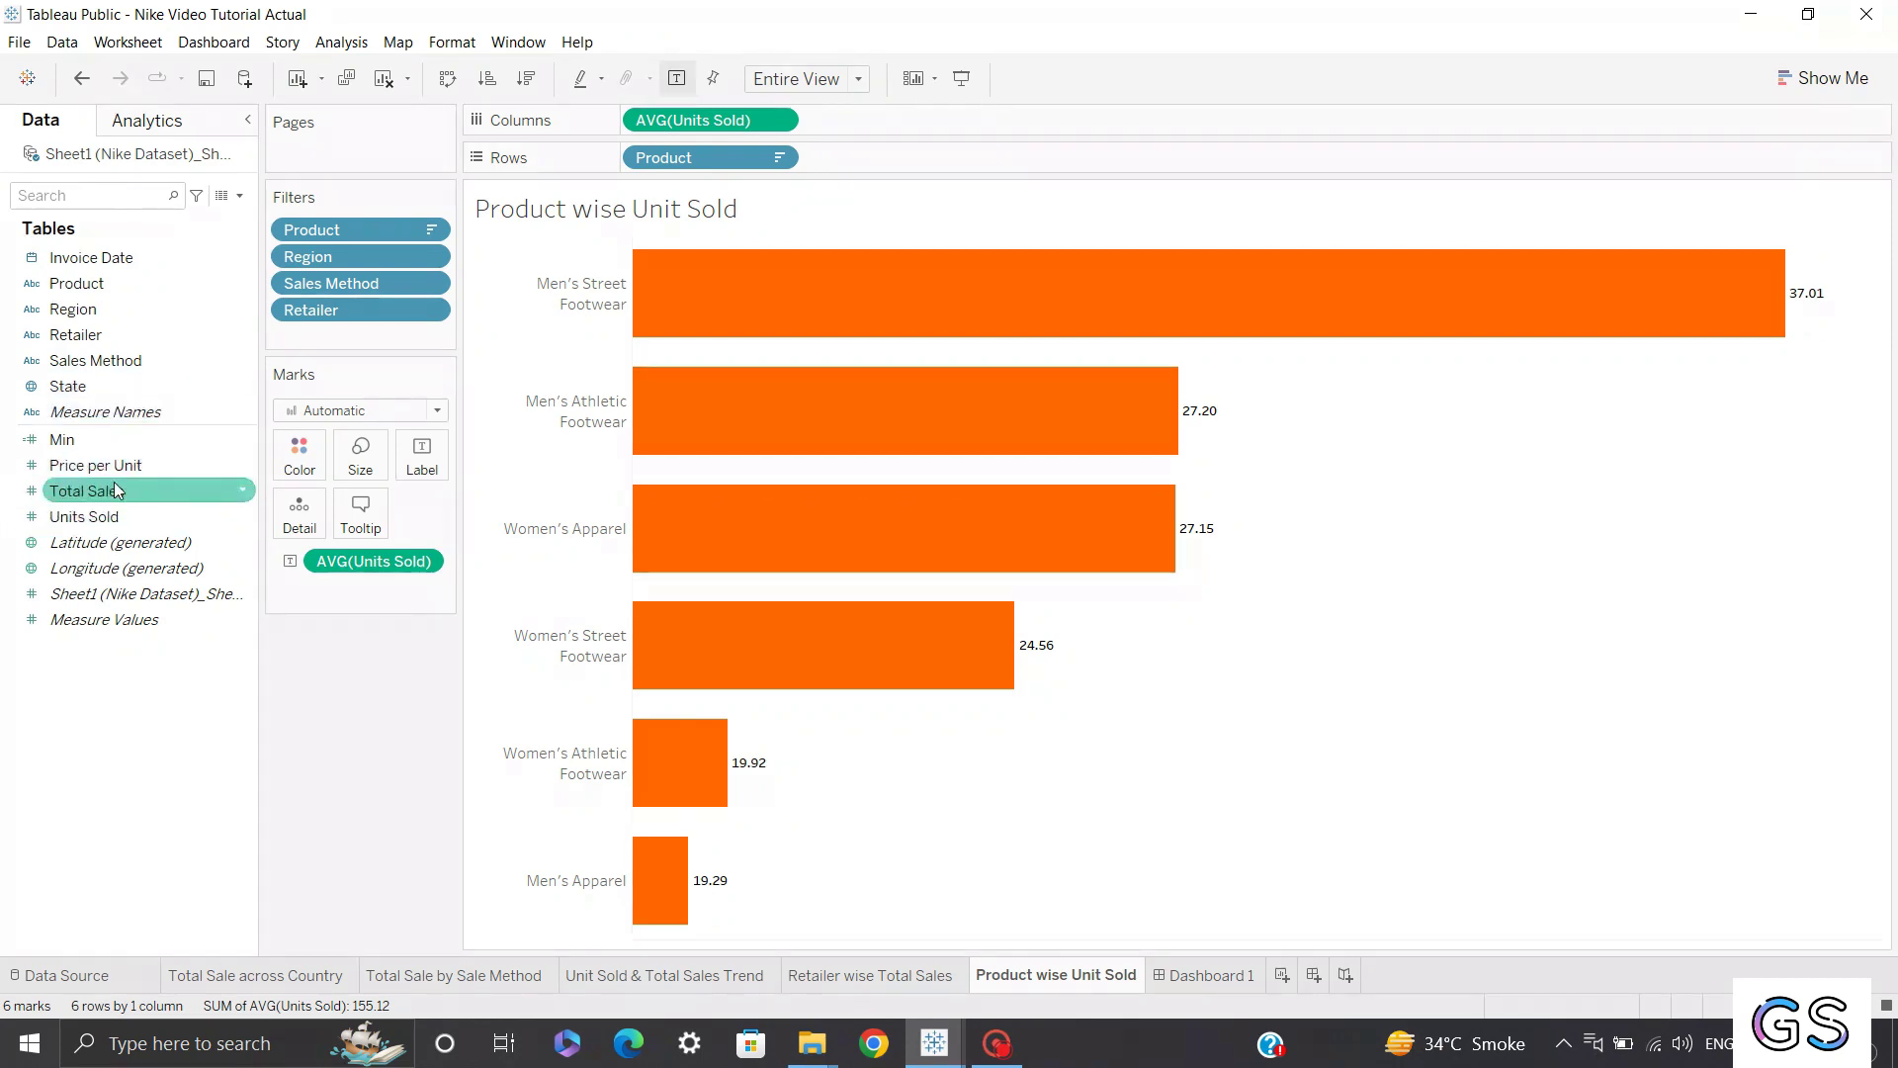
# Filter the product chart by average Total Sales, applying a range of values from 750 to 1,000.
pyautogui.moveTo(100, 498); pyautogui.dragTo(316, 332)
pyautogui.click(856, 401)
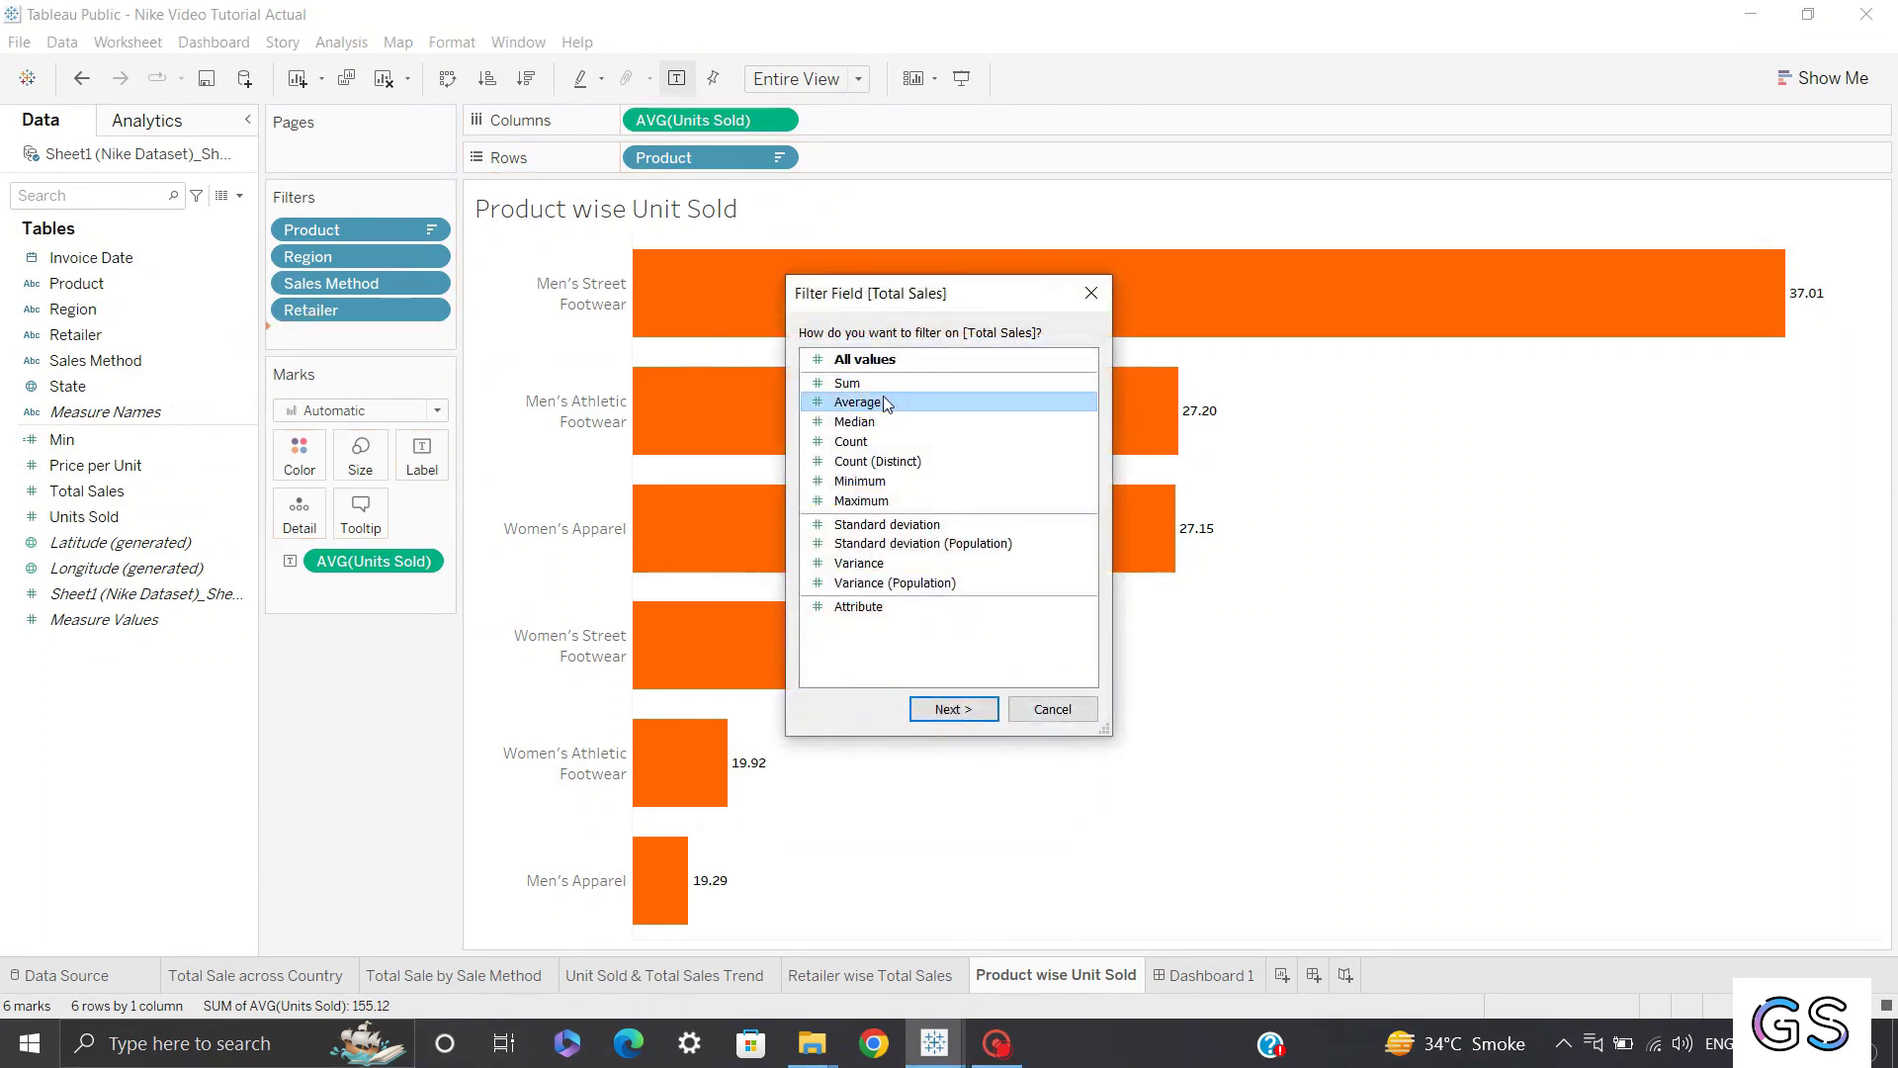
pyautogui.click(952, 710)
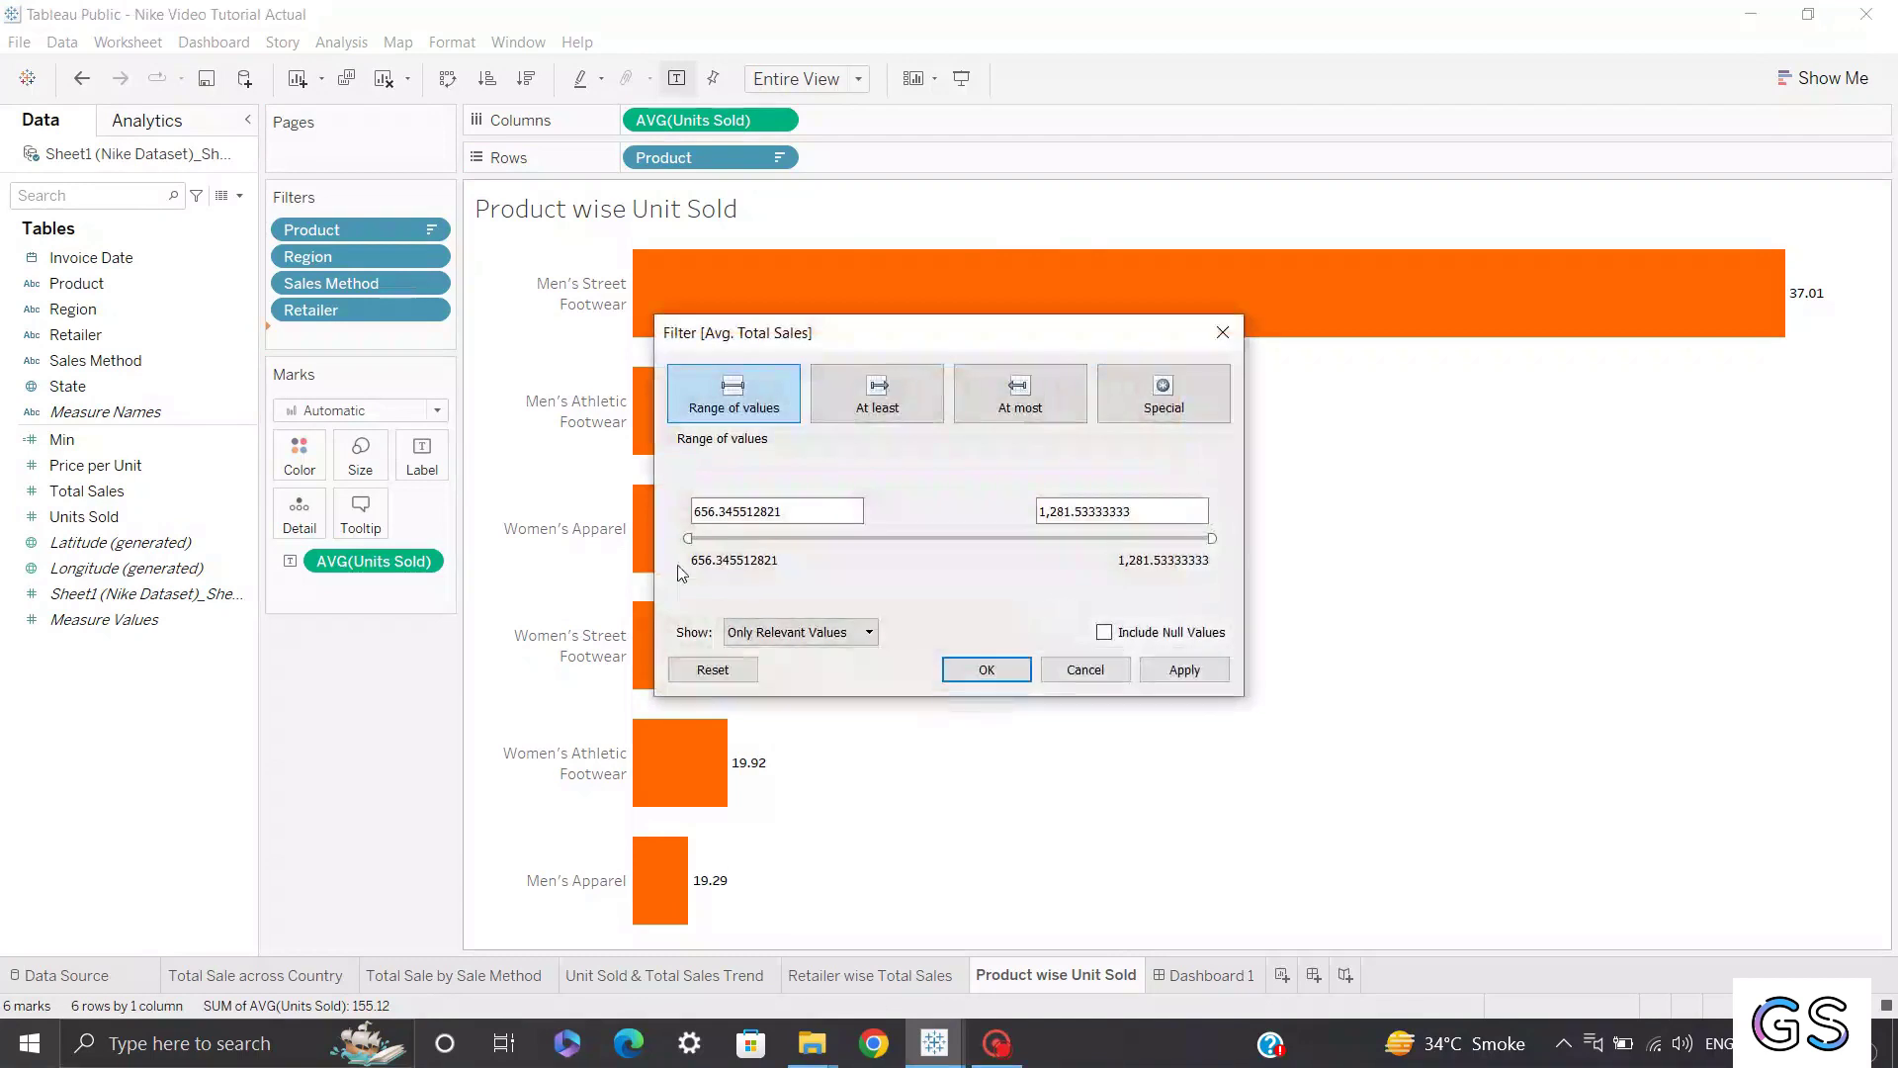
pyautogui.moveTo(687, 539); pyautogui.dragTo(765, 564)
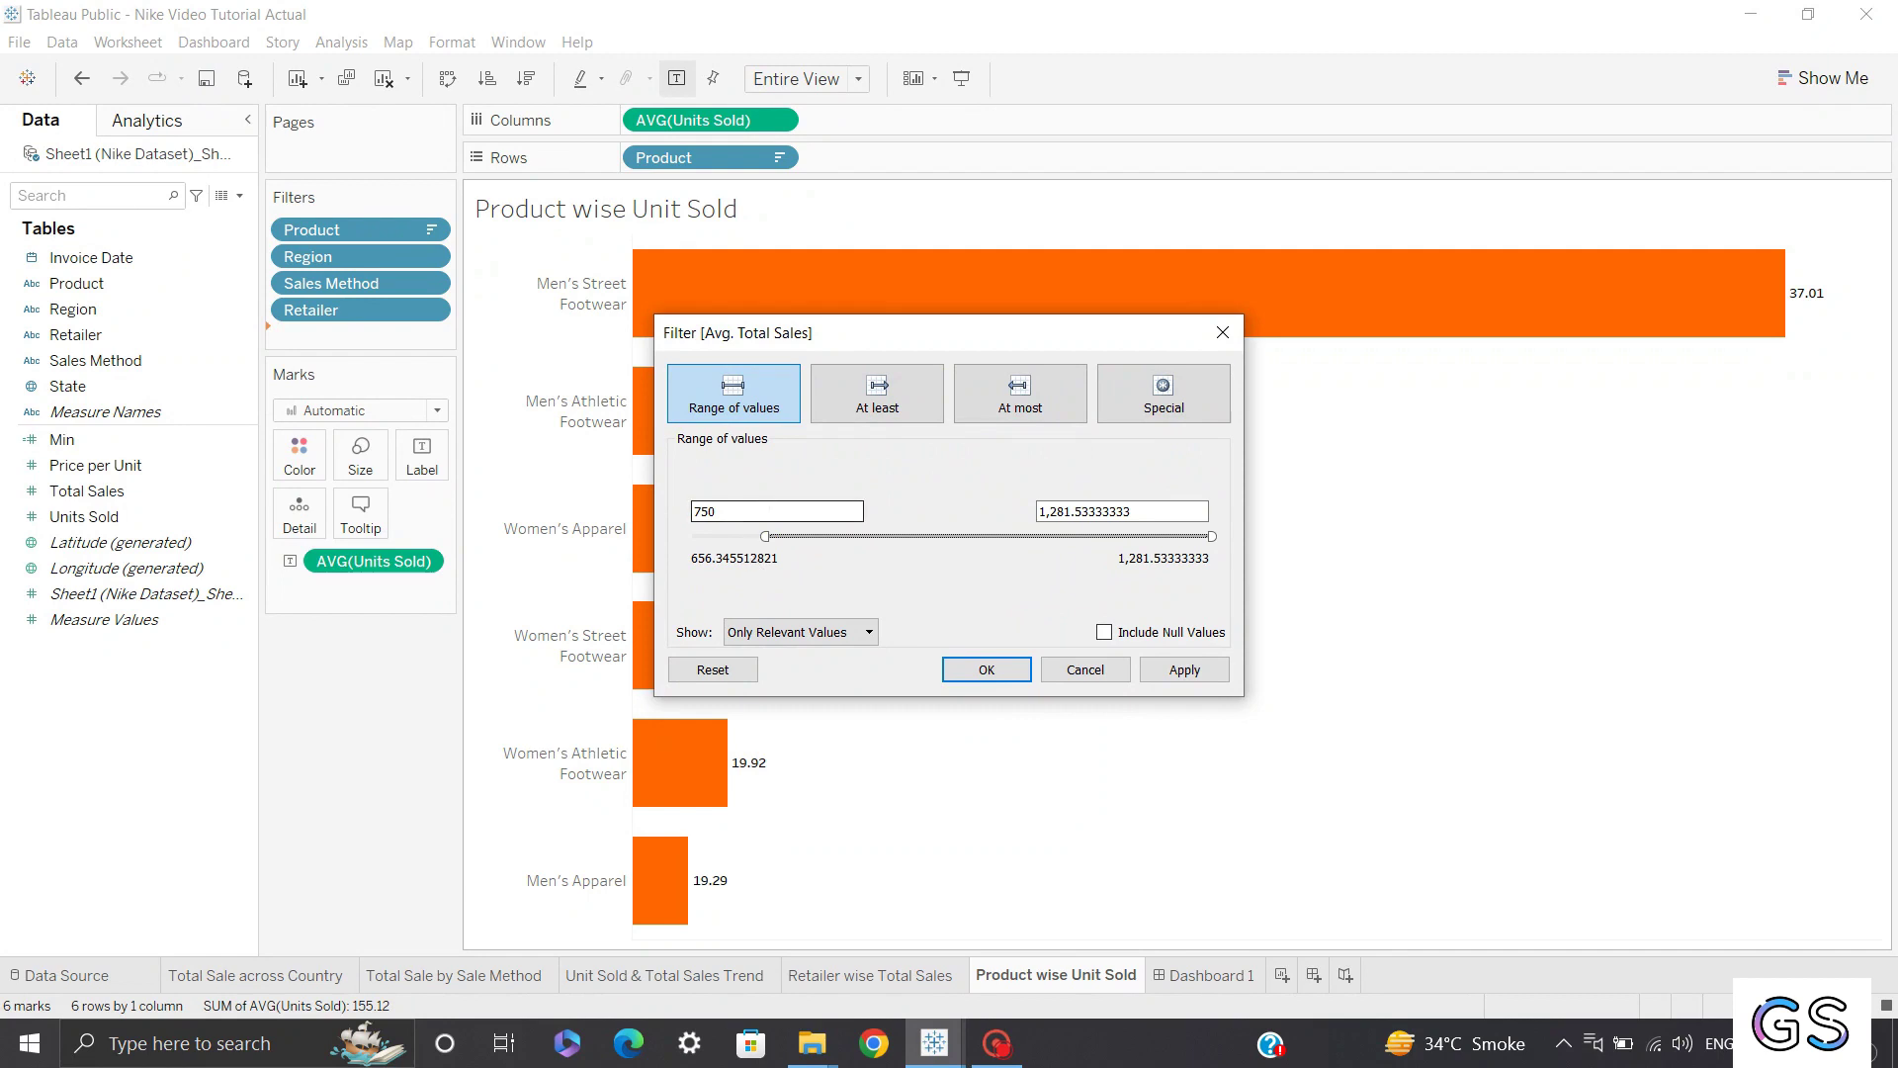
pyautogui.moveTo(1167, 511); pyautogui.dragTo(1017, 511)
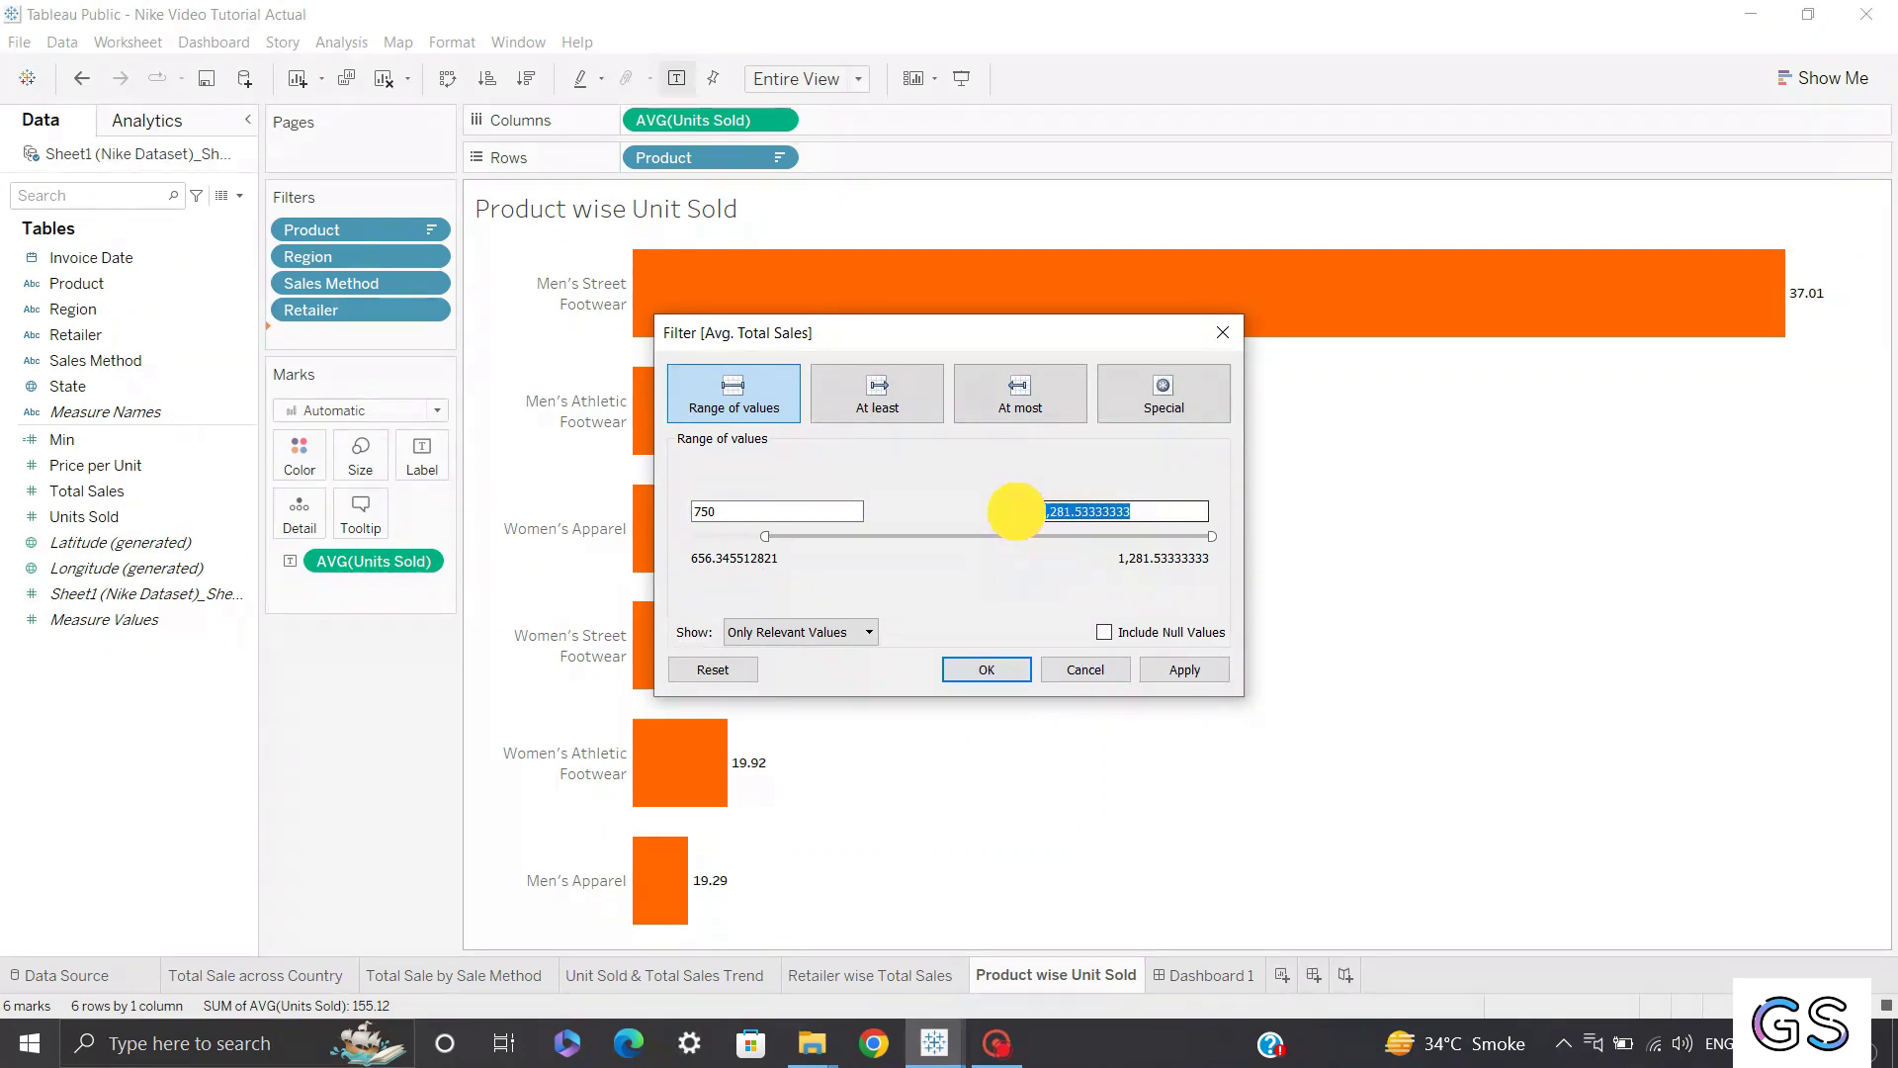
pyautogui.write('1000')
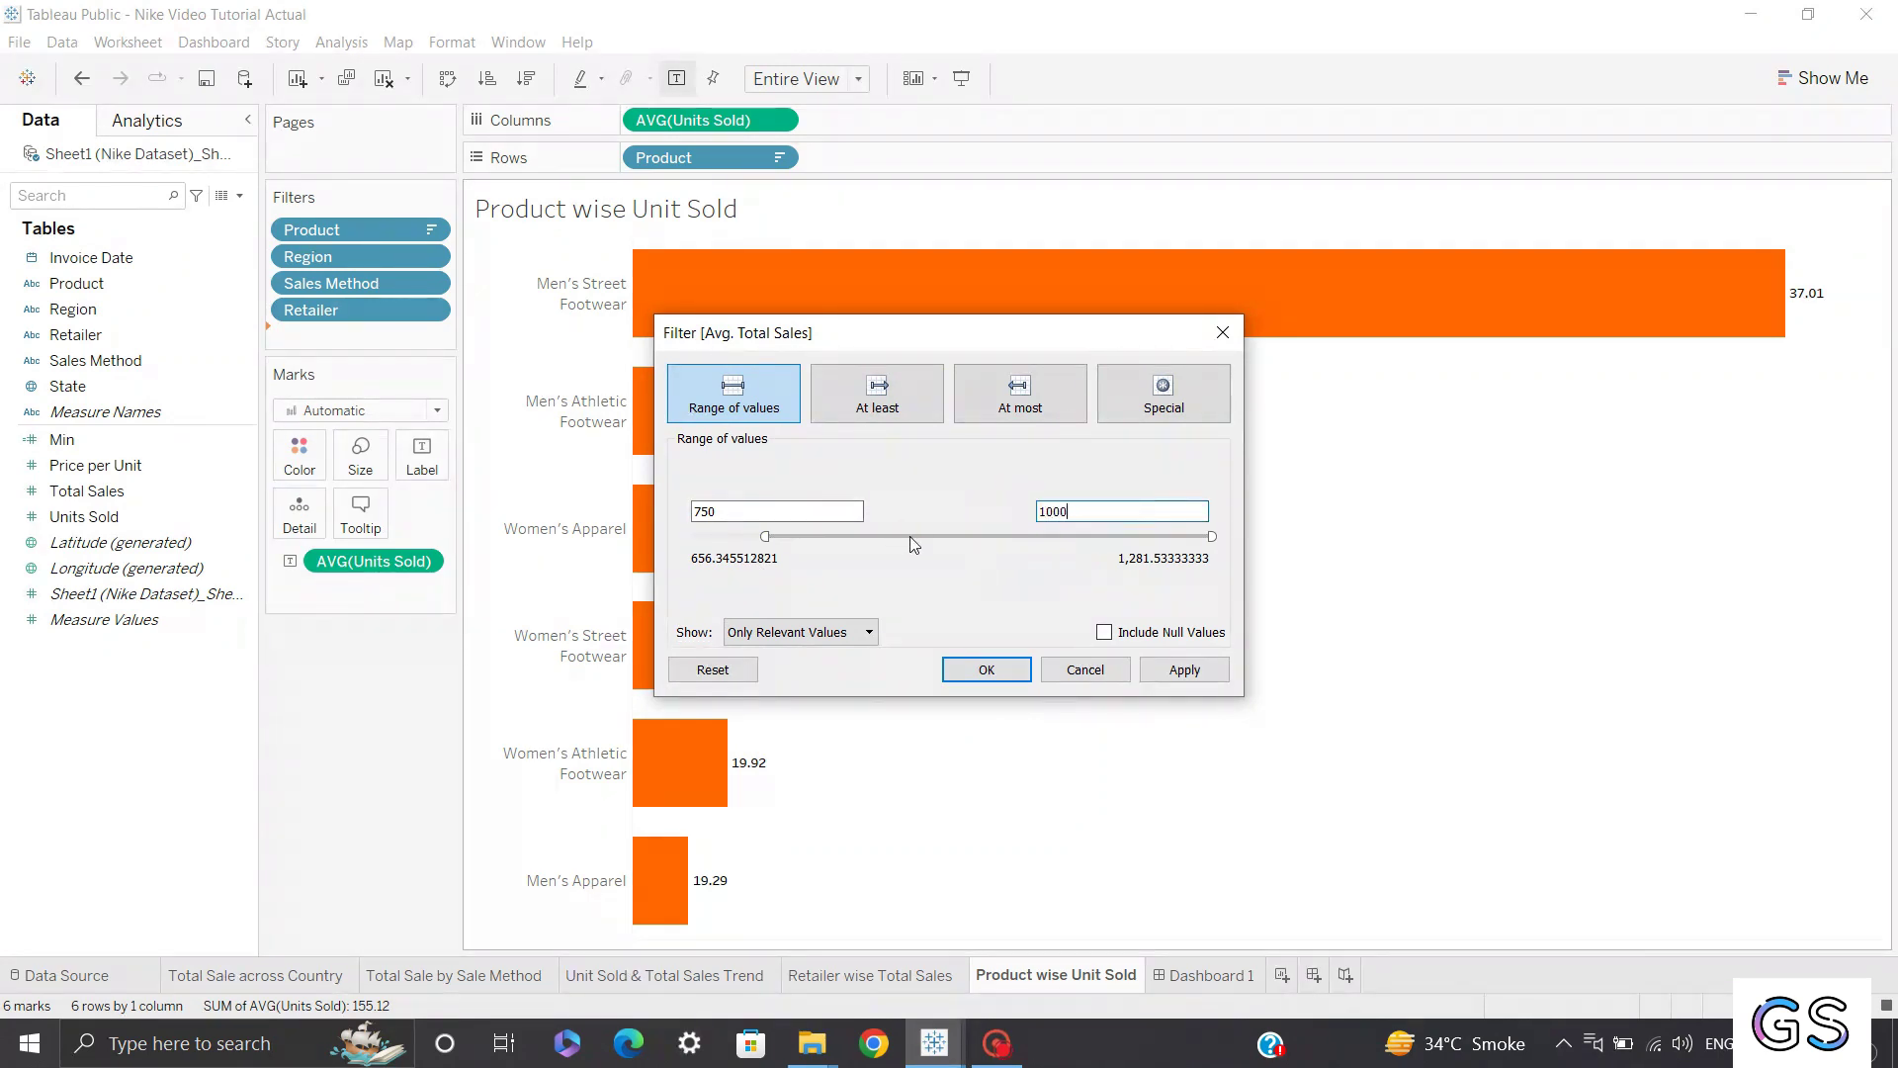
pyautogui.click(1182, 670)
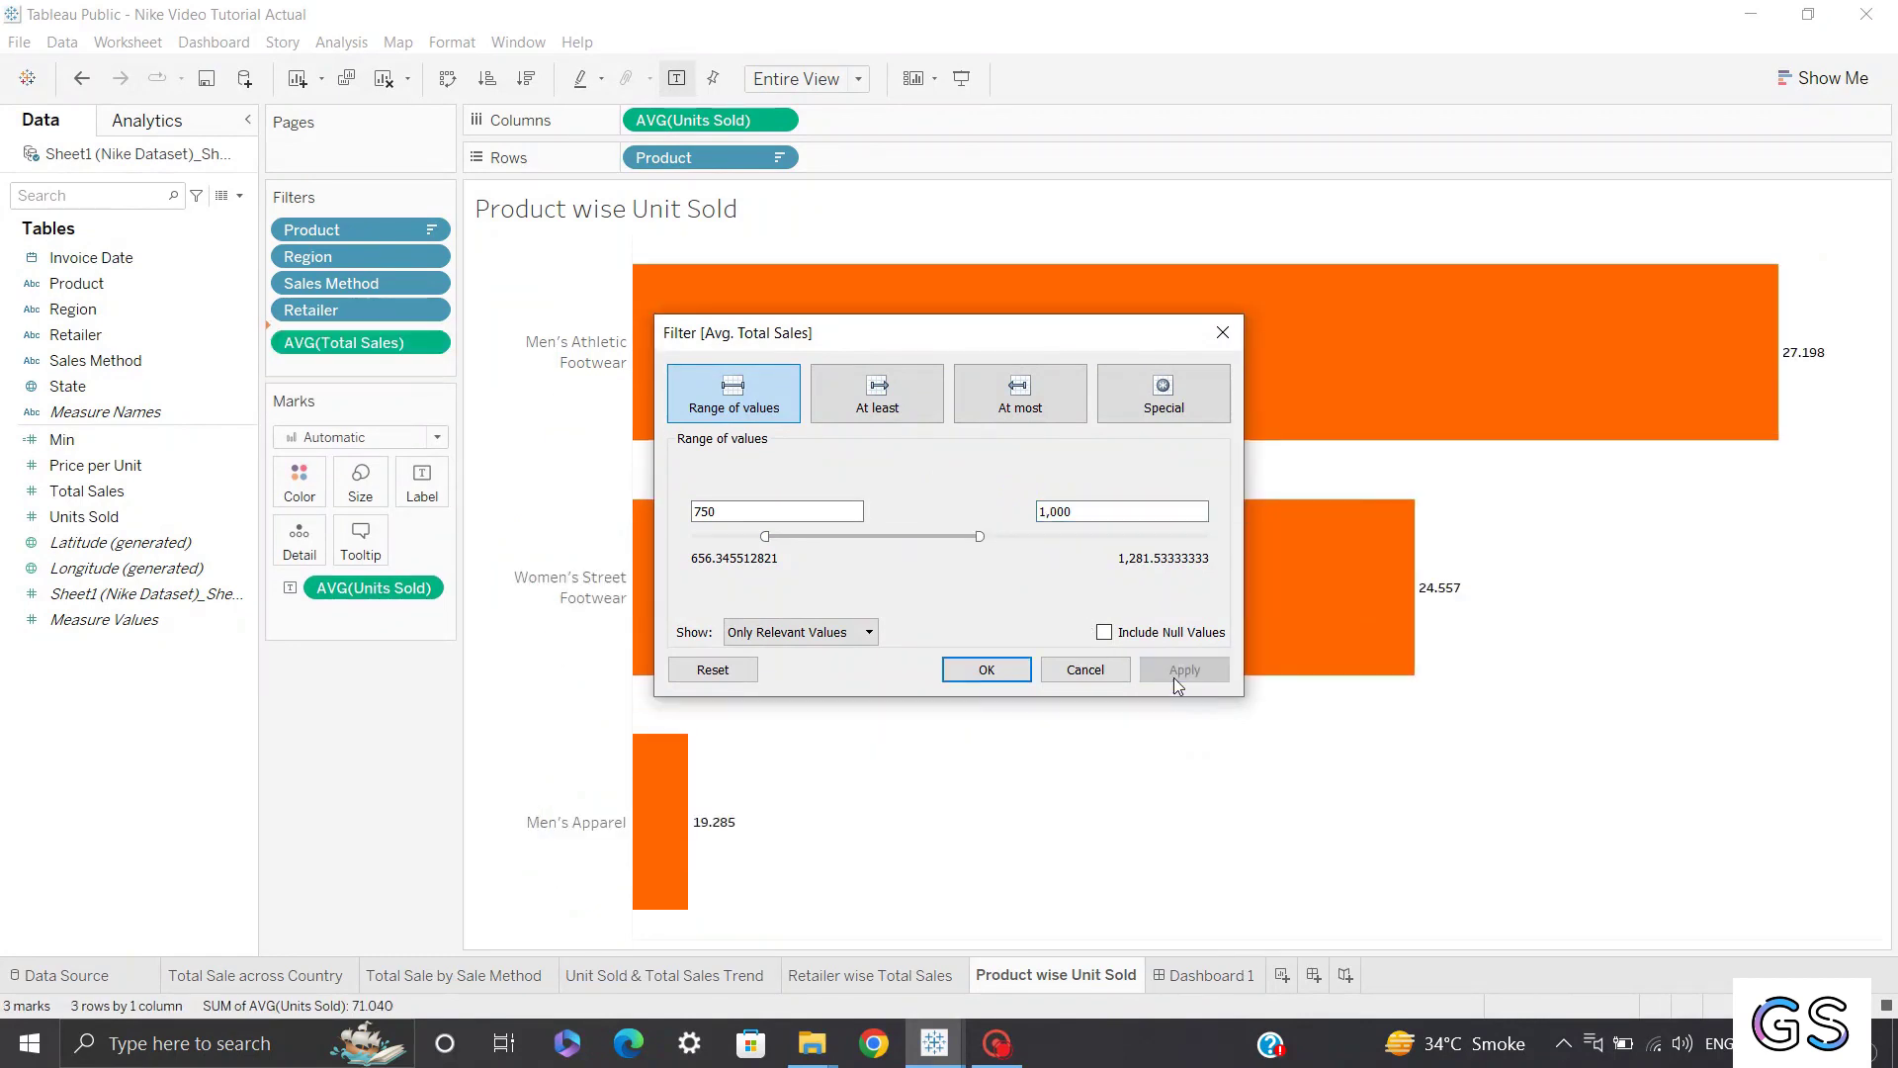
# Leave the range settings without further changes and remove the average Total Sales filter from the sheet.
pyautogui.moveTo(961, 339); pyautogui.dragTo(1462, 374)
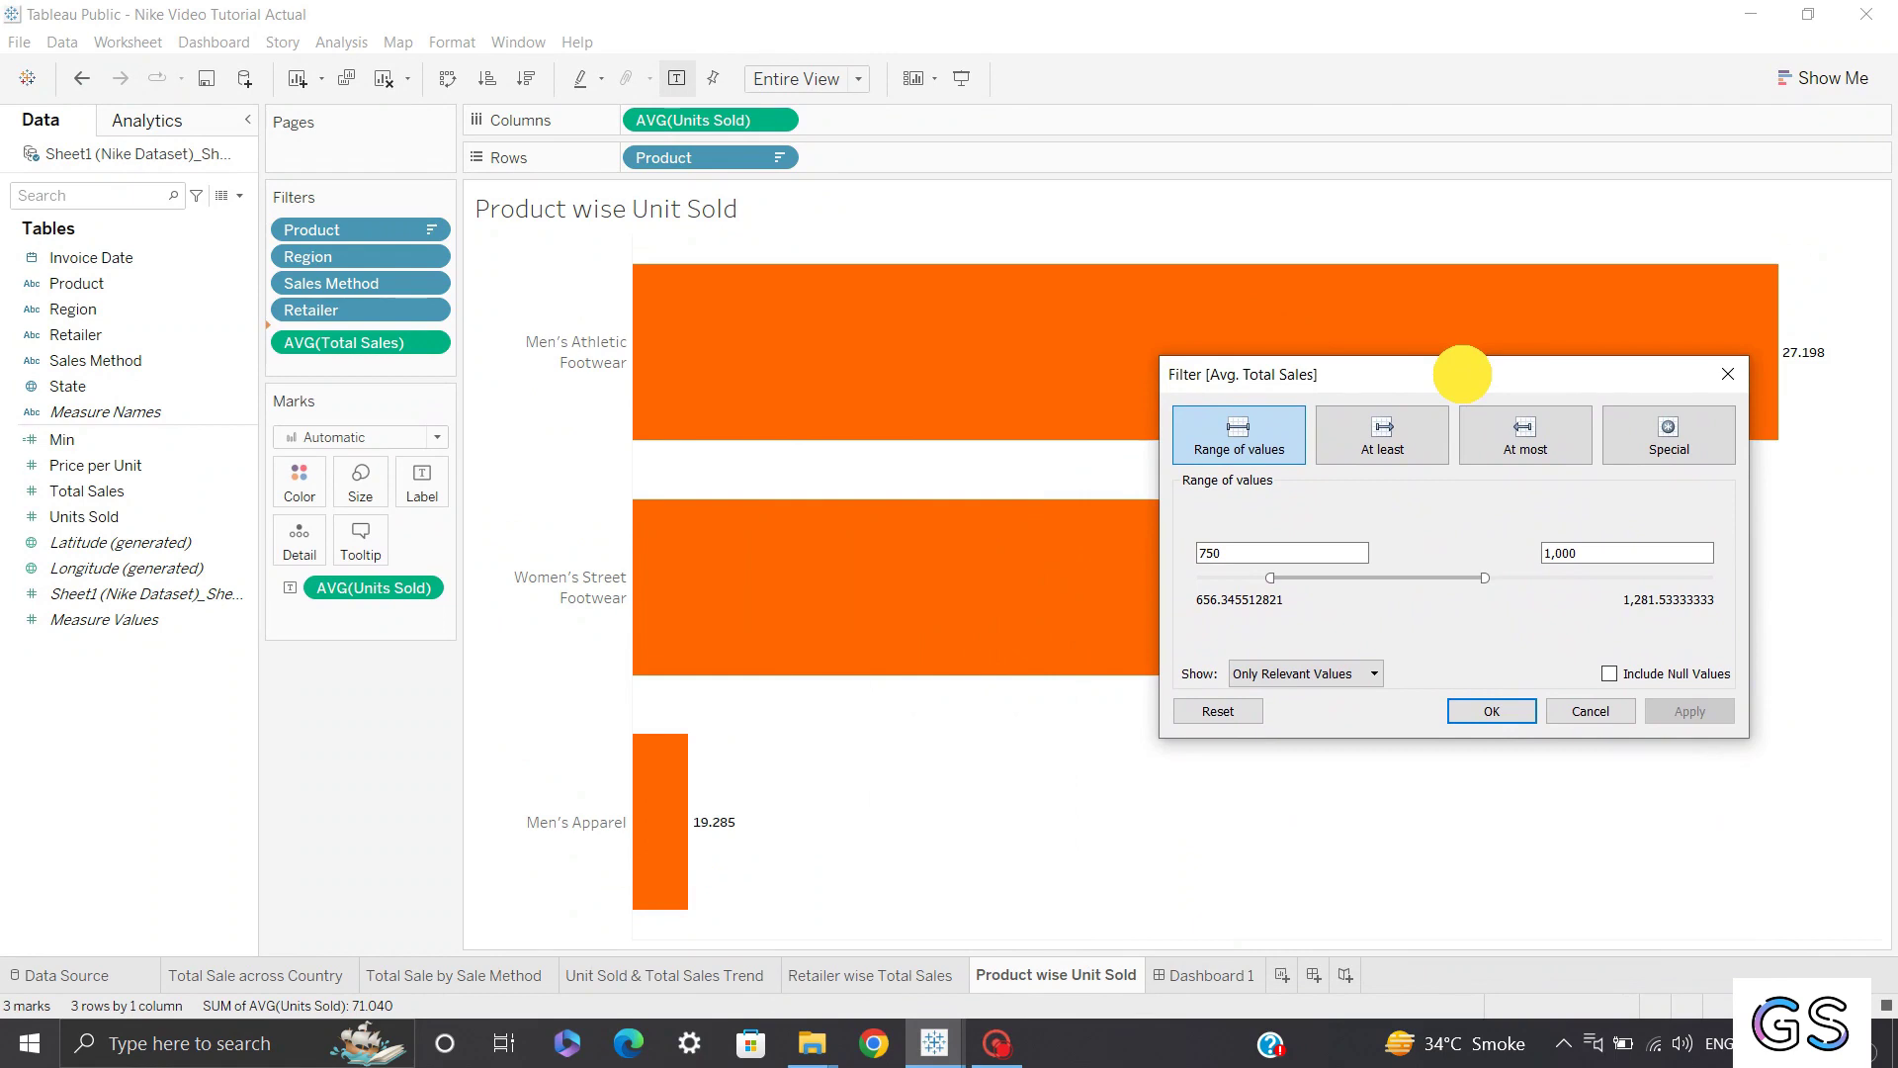
pyautogui.click(1548, 553)
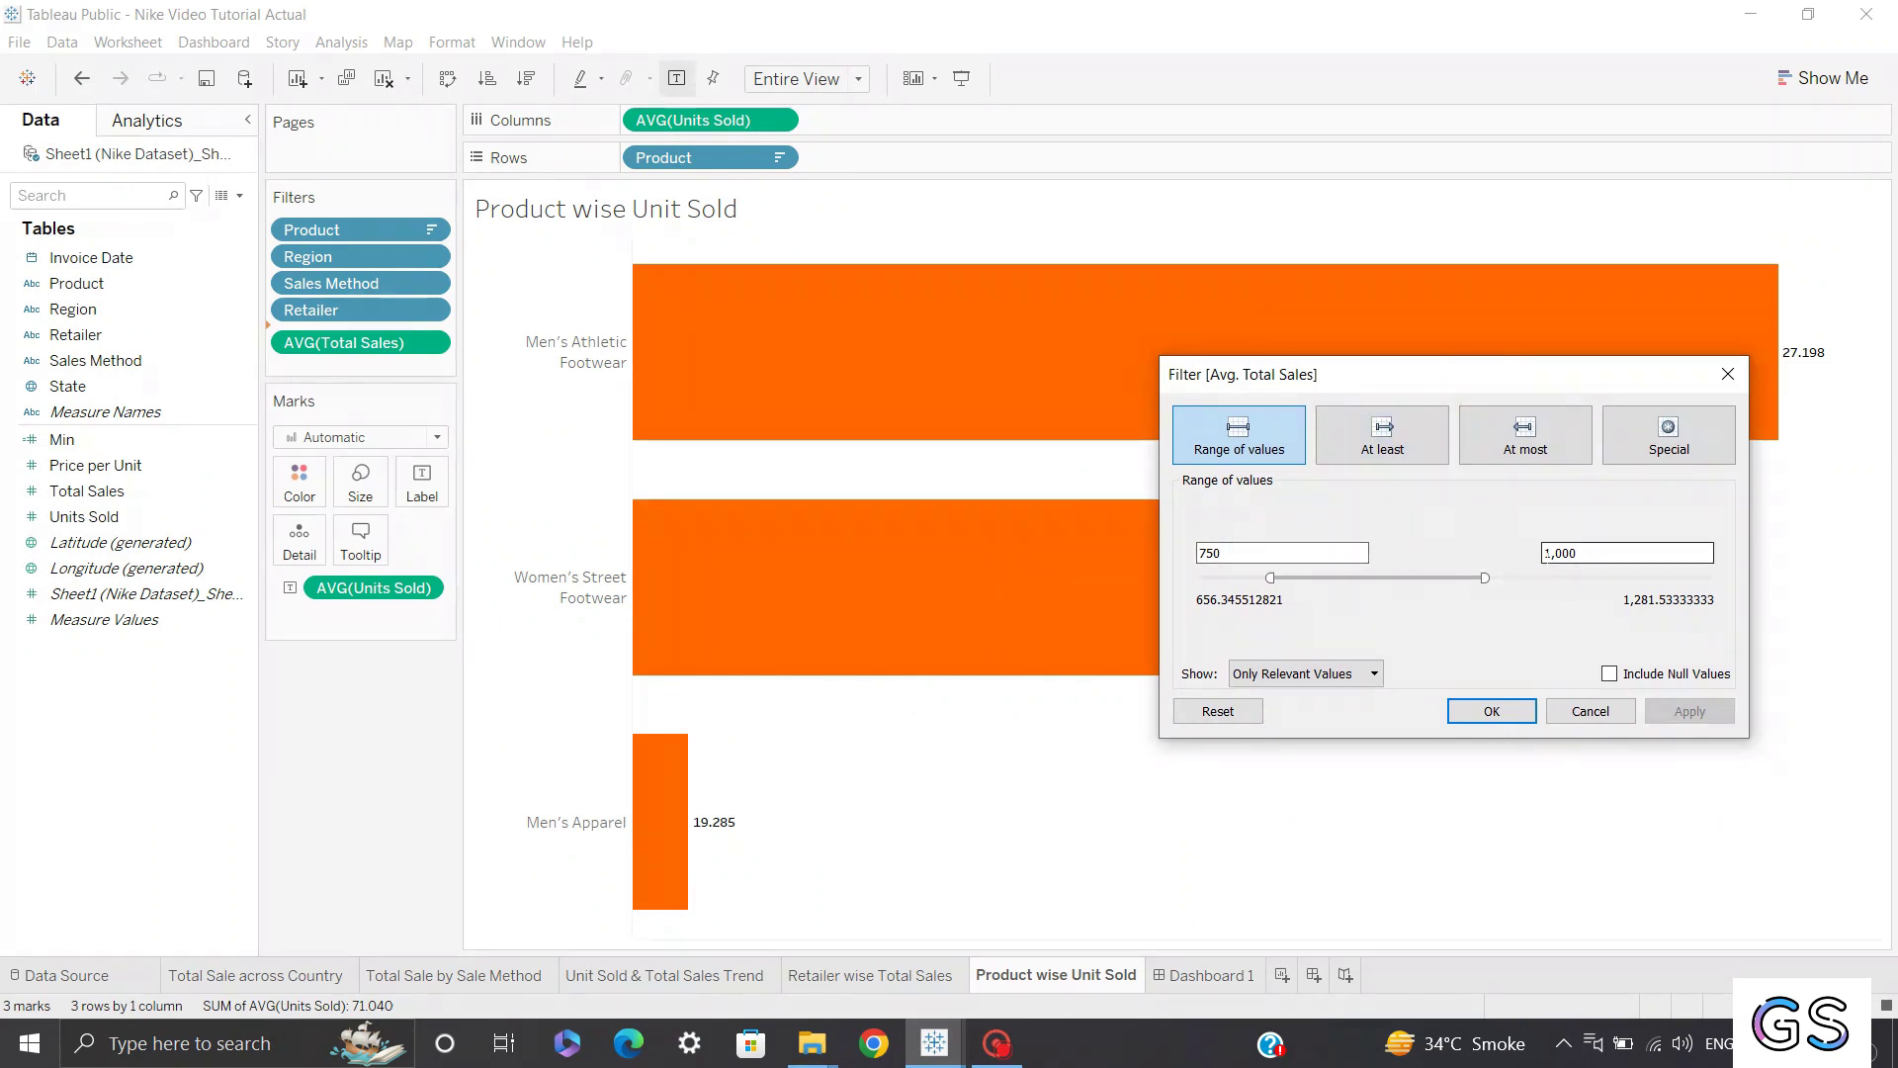
pyautogui.click(1259, 550)
pyautogui.click(1564, 712)
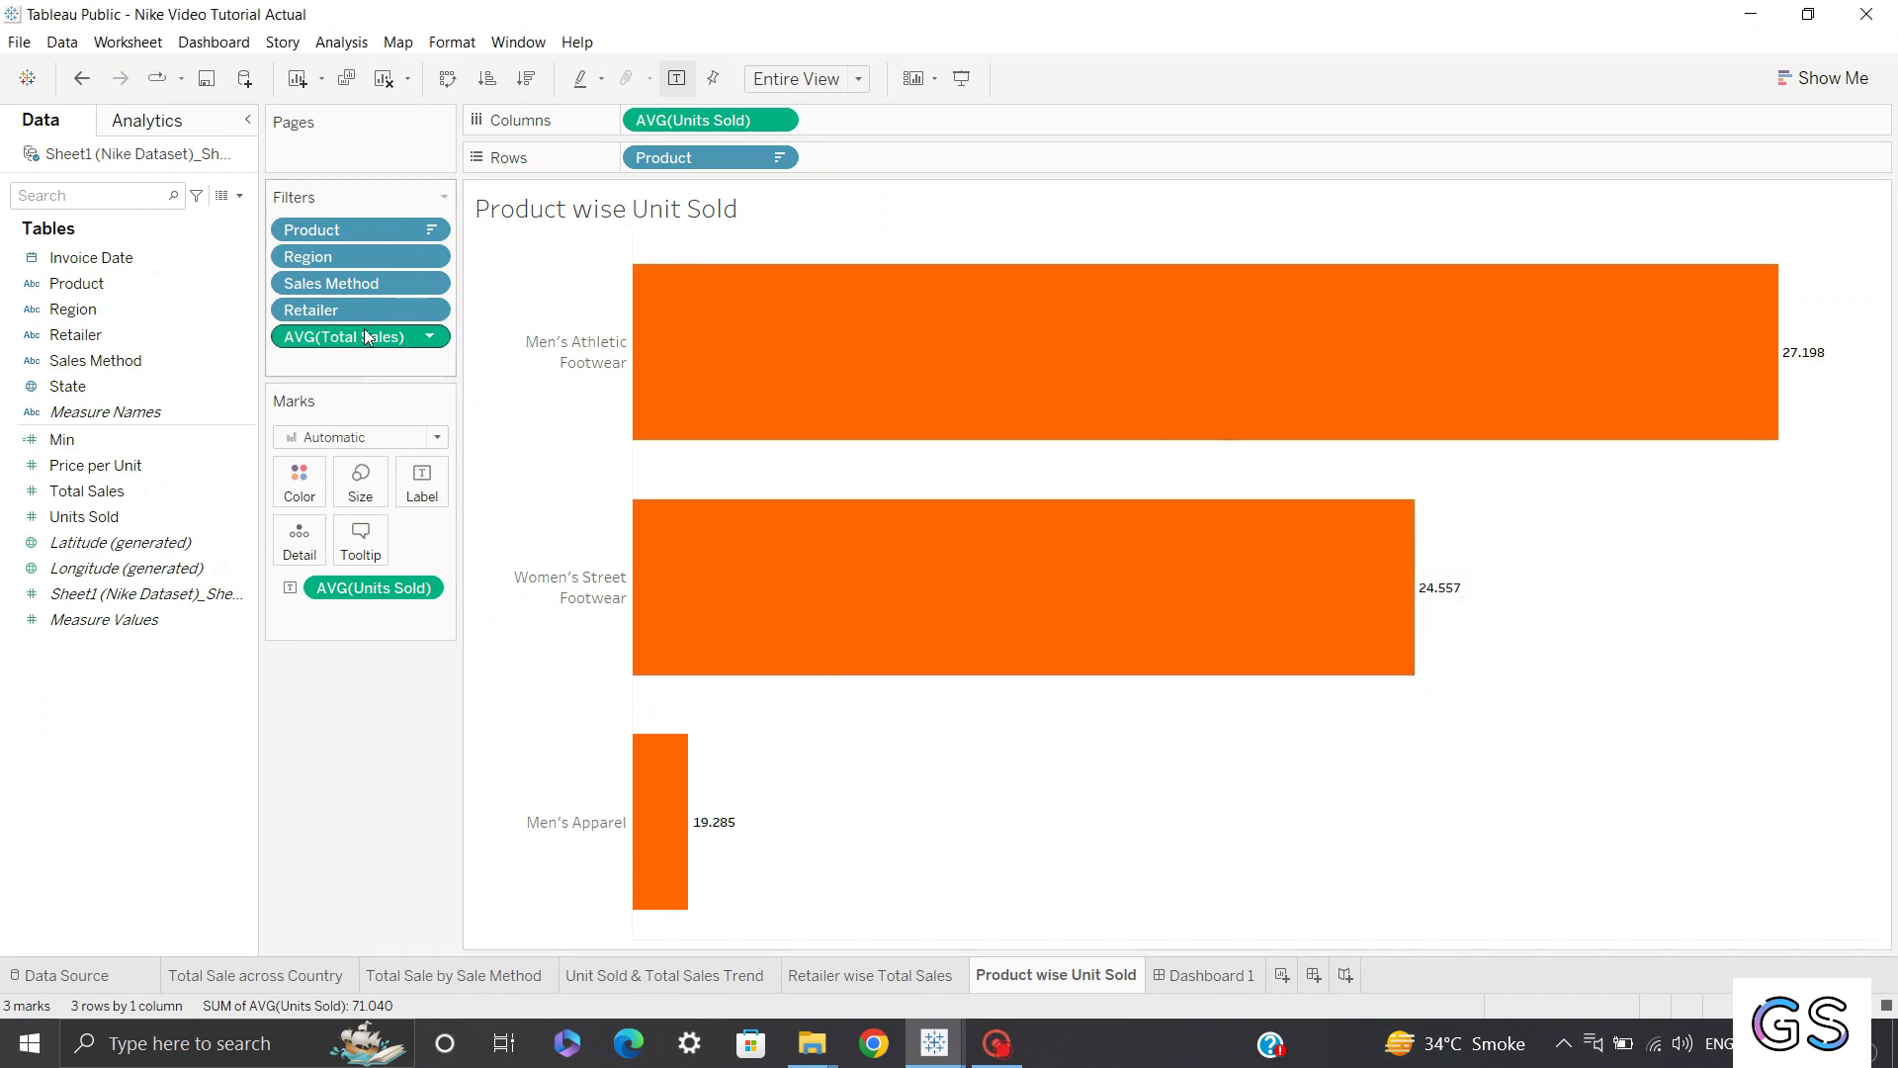
pyautogui.moveTo(366, 337); pyautogui.dragTo(111, 513)
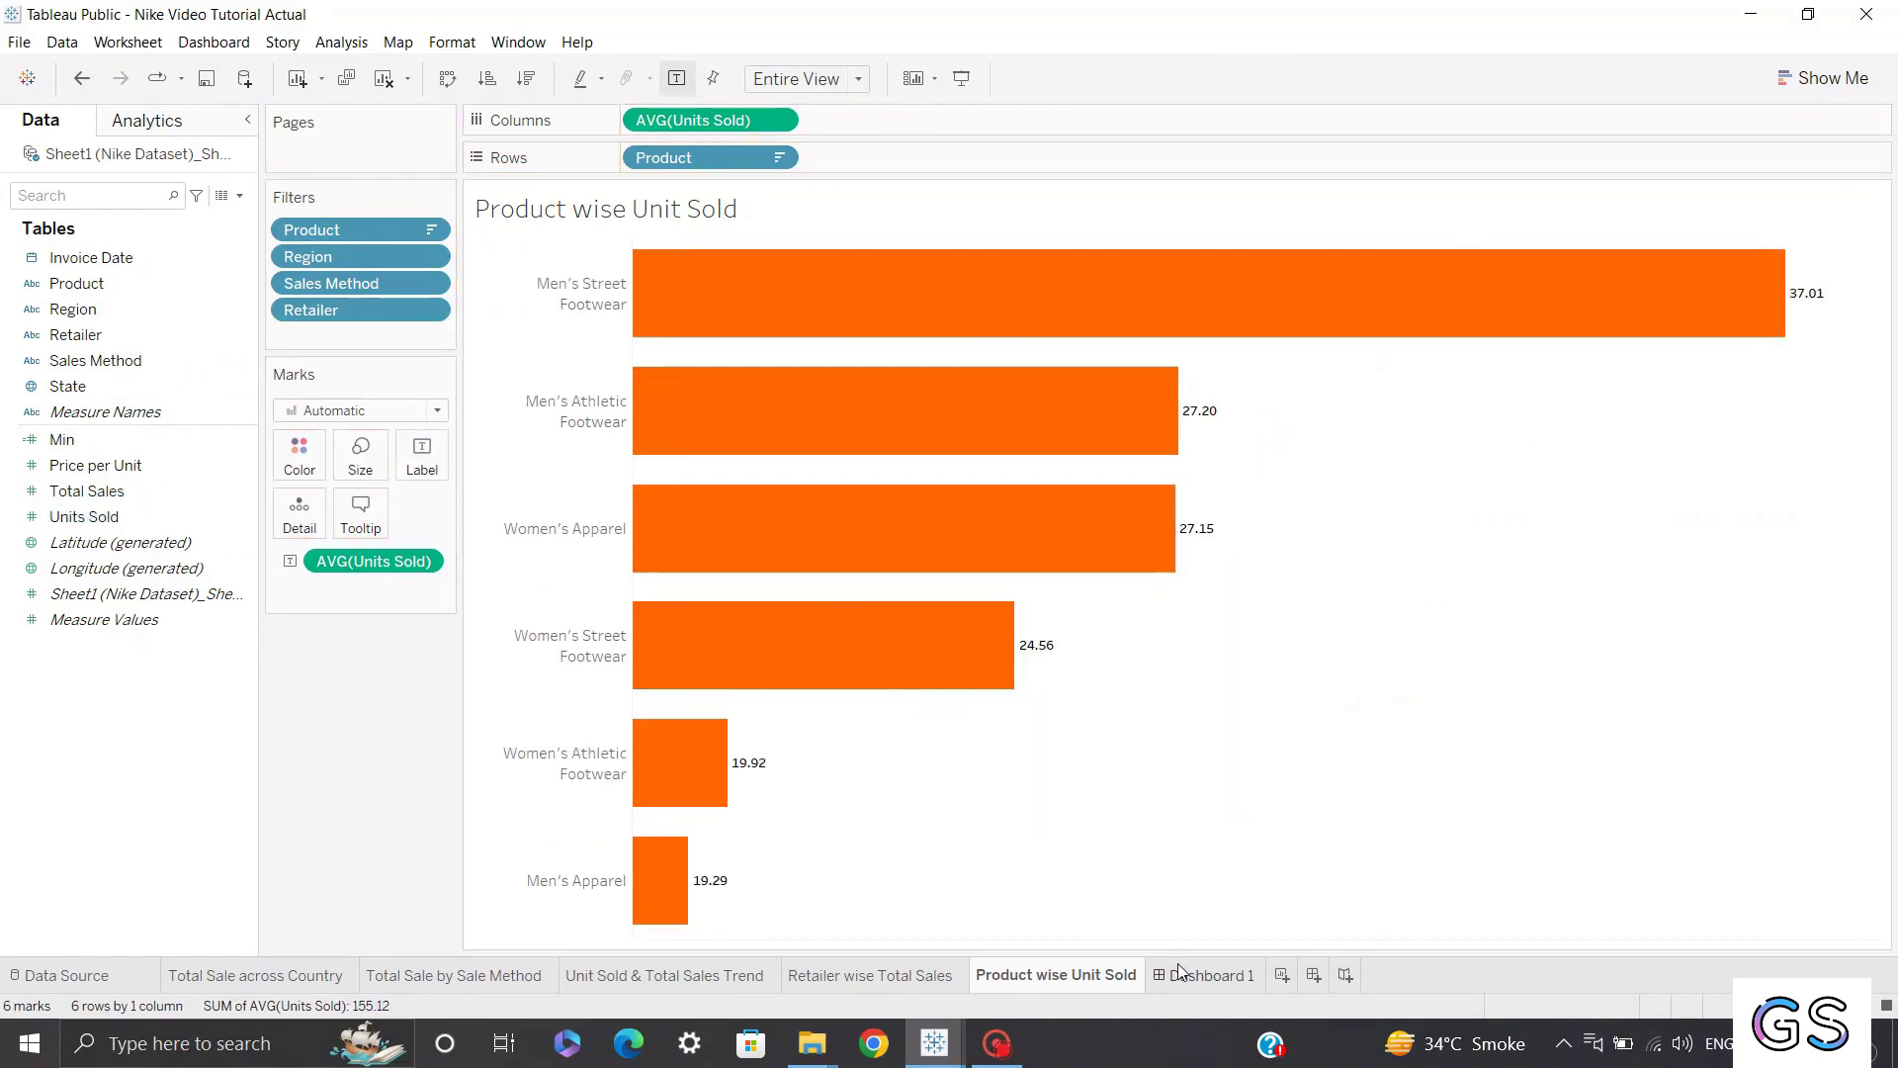
# On Dashboard 1, show the Product and Region filters belonging to the Product wise Unit Sold chart.
pyautogui.click(1177, 965)
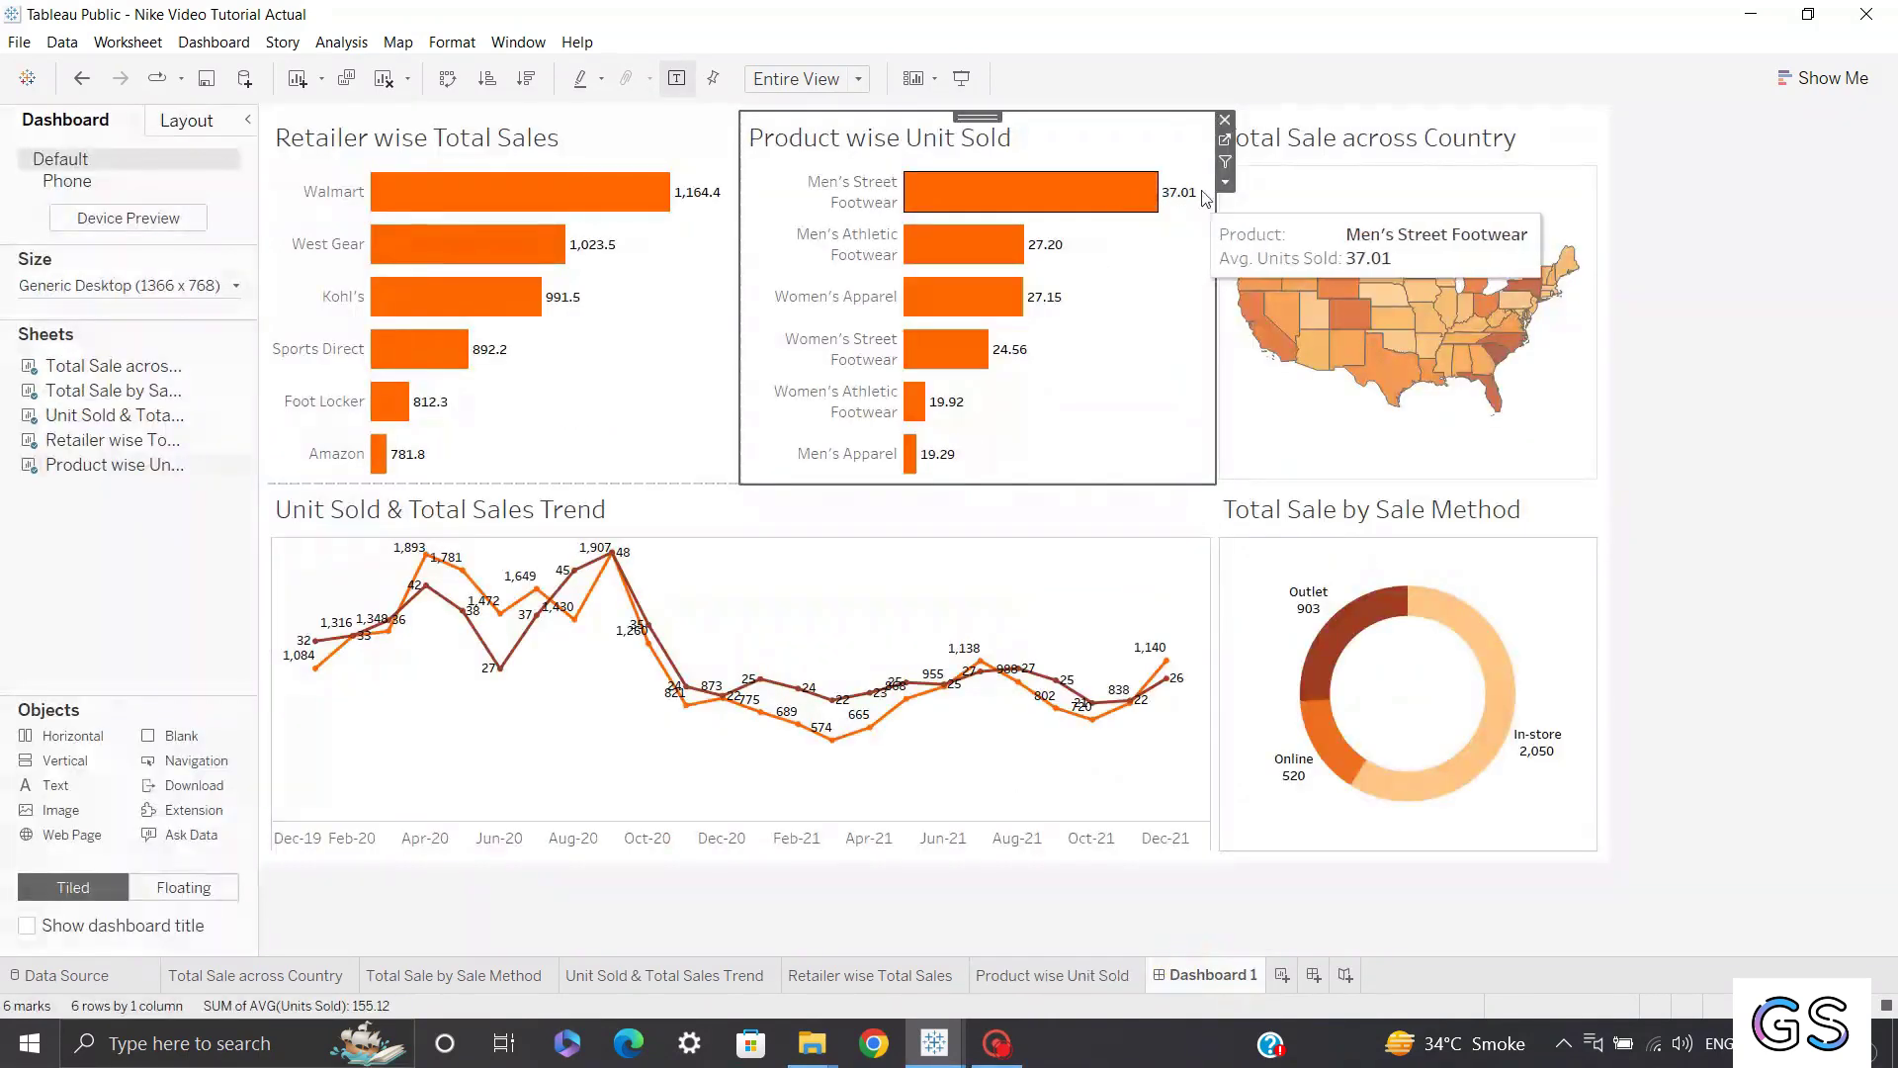
pyautogui.click(1225, 182)
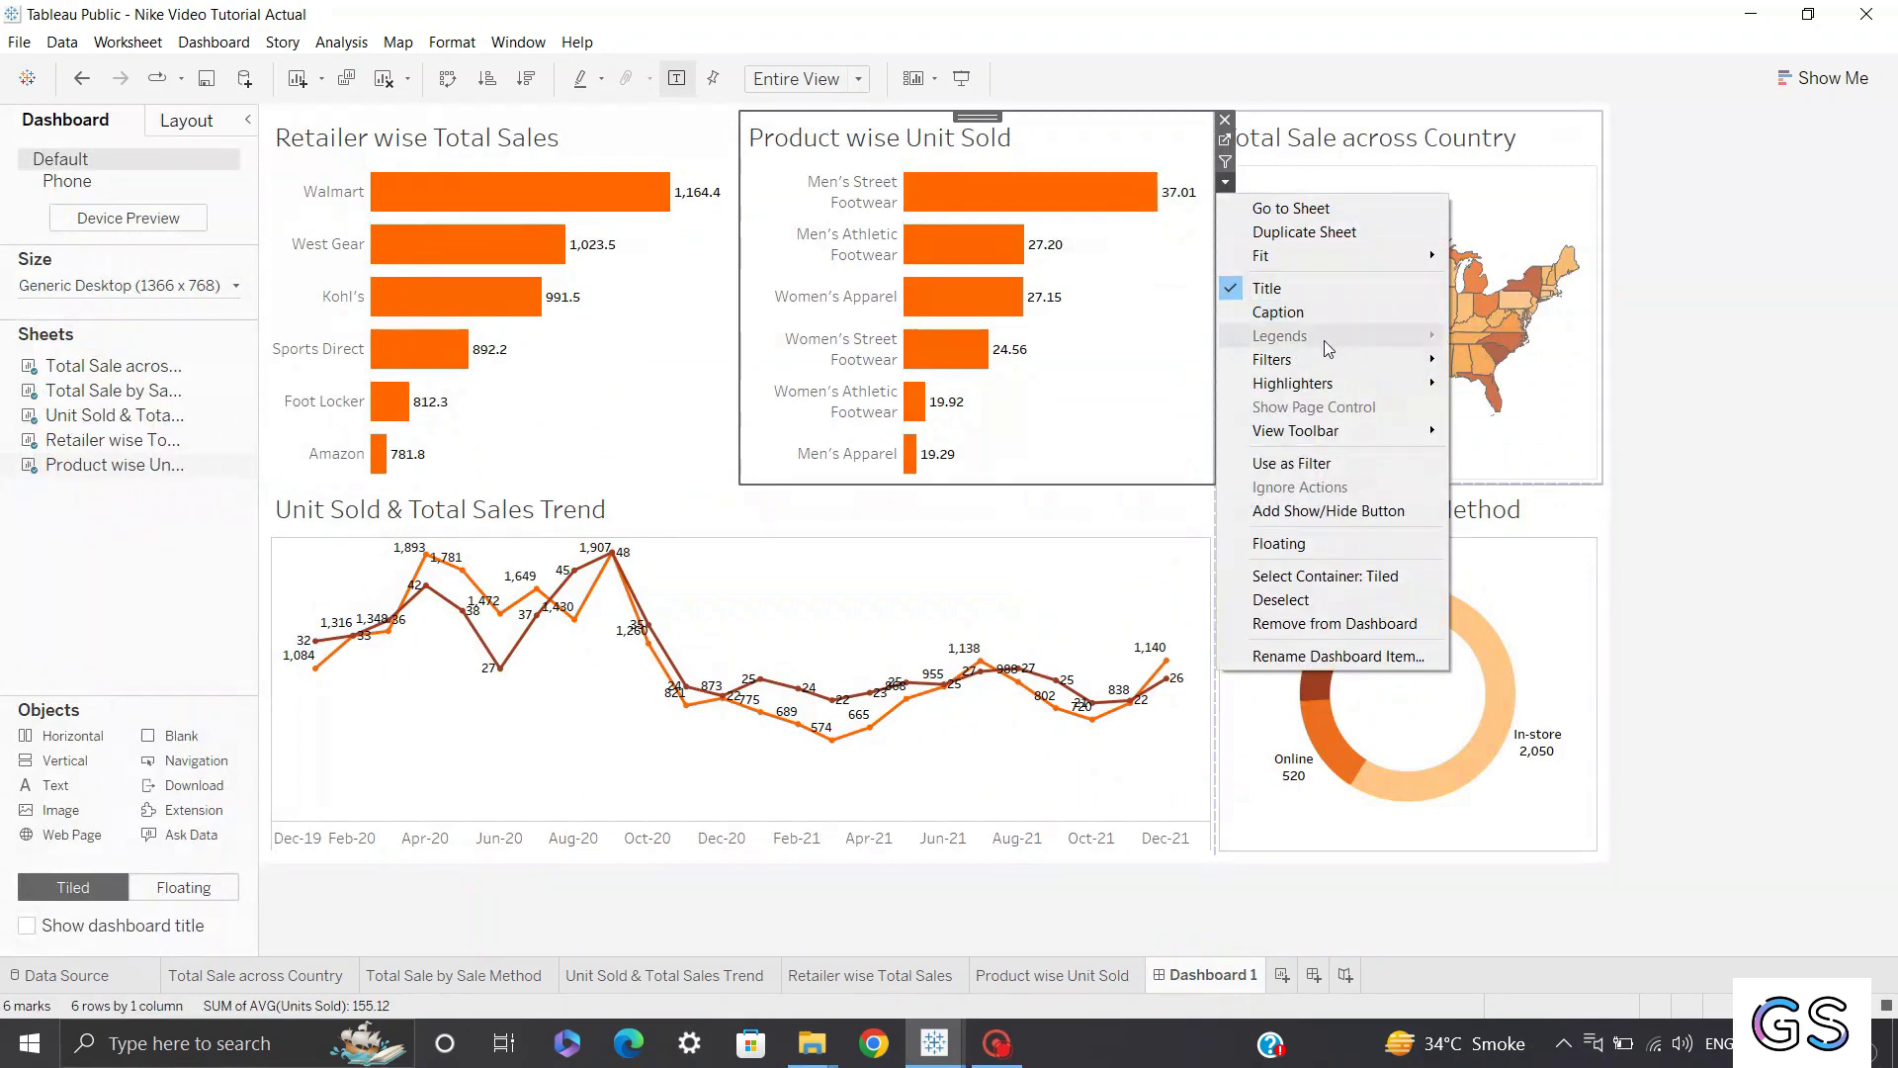
pyautogui.moveTo(1316, 360)
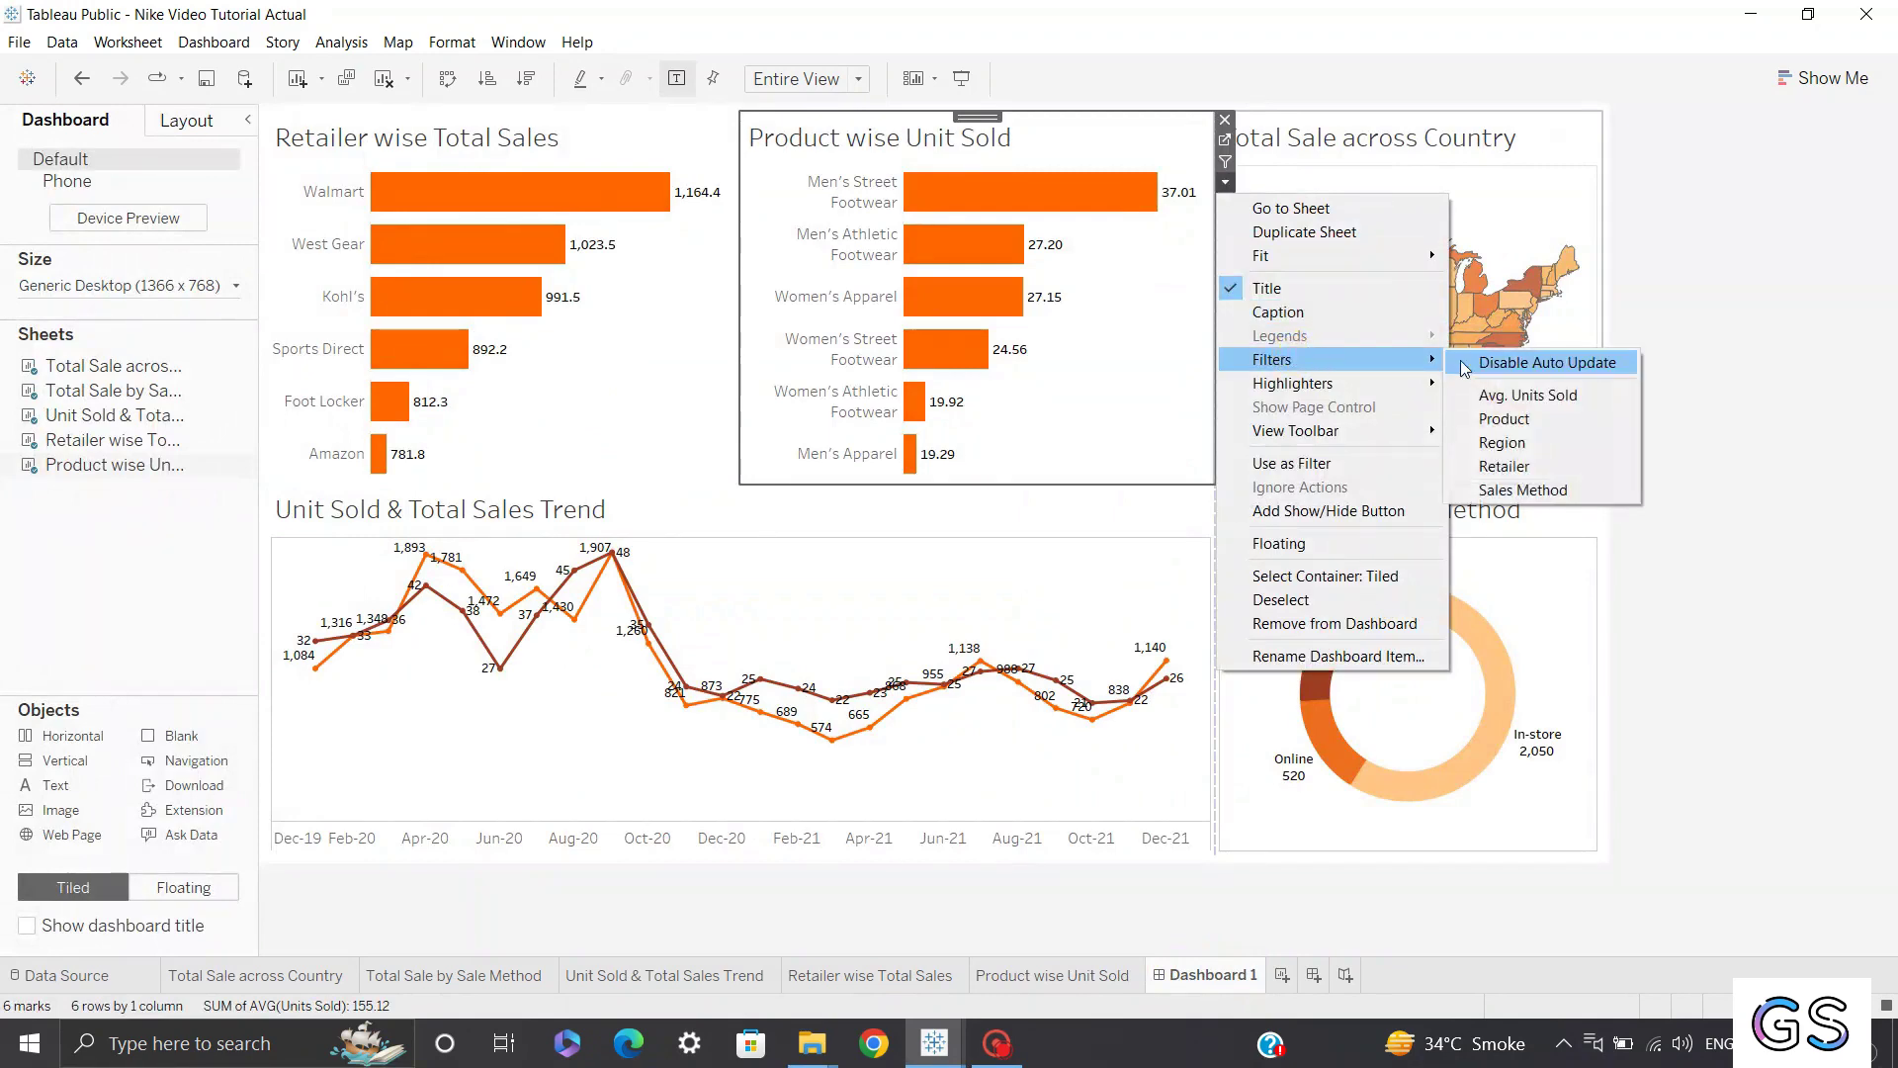
pyautogui.click(1518, 422)
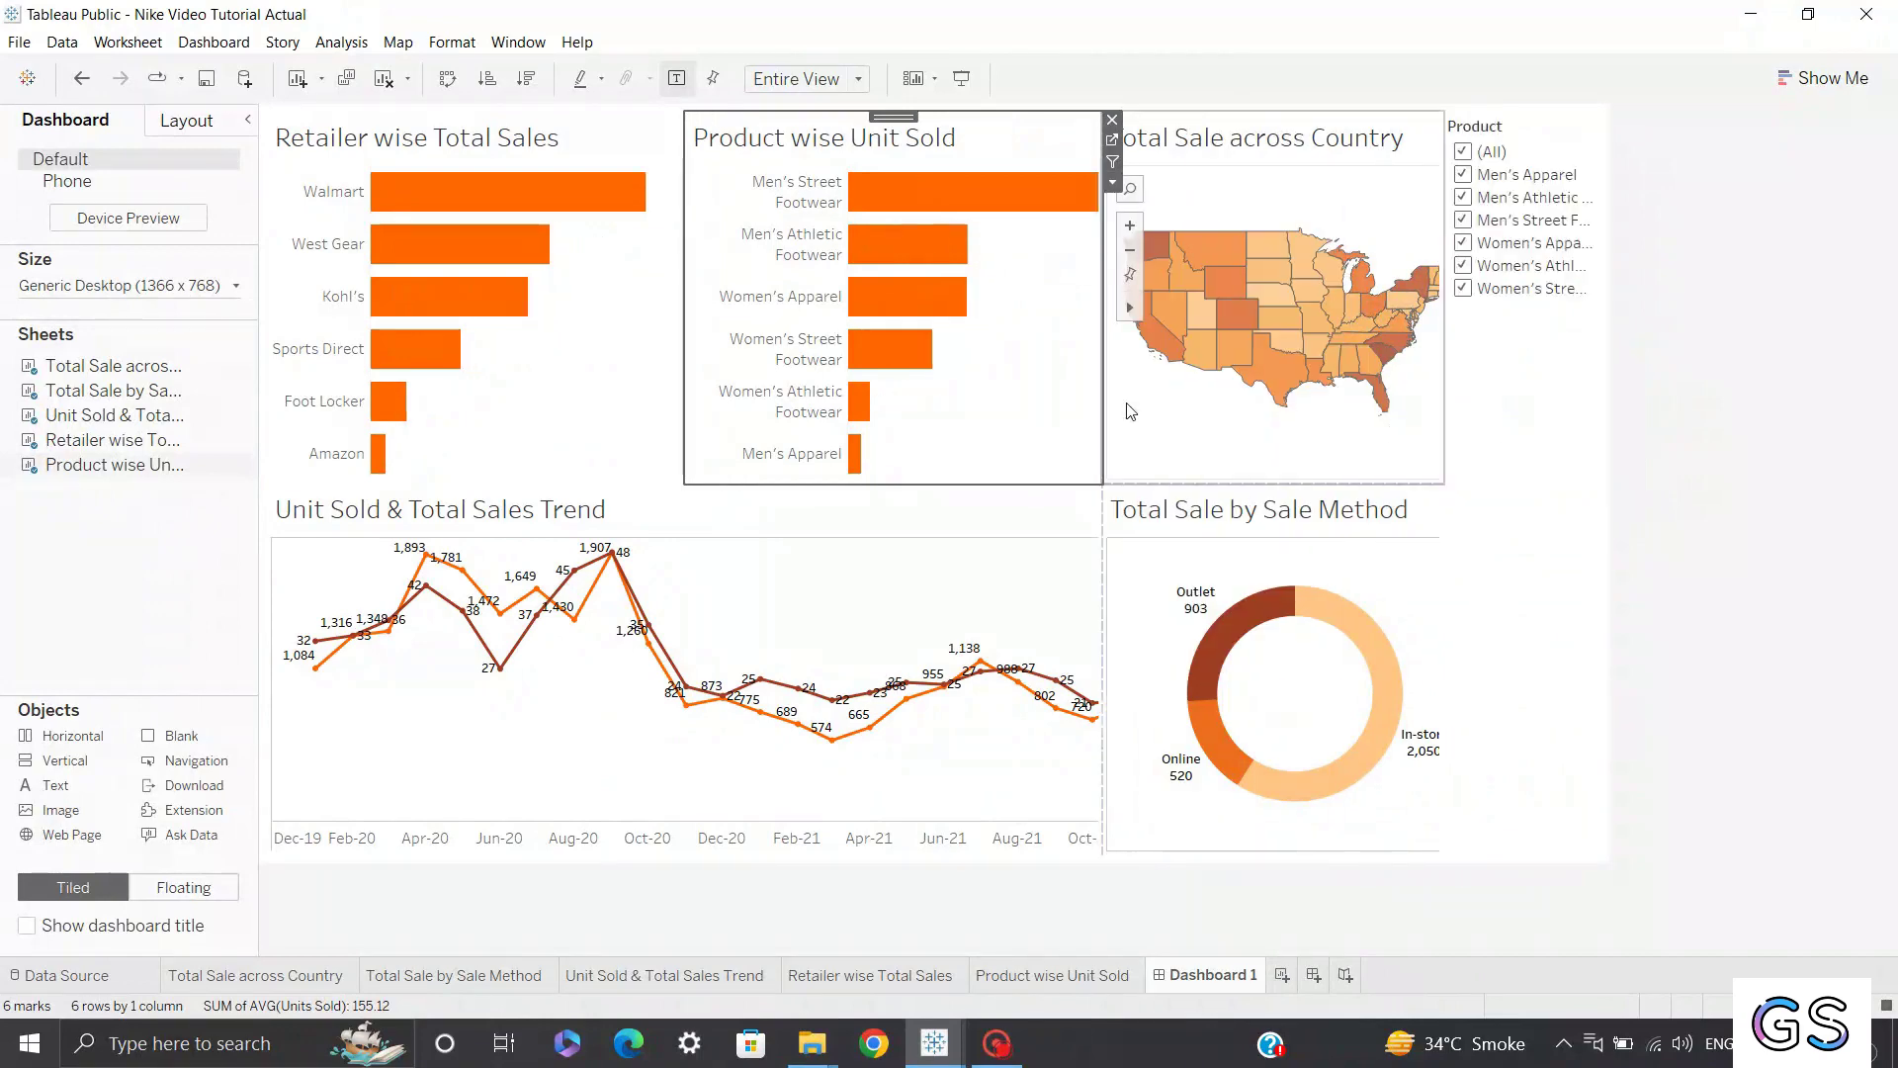
pyautogui.click(1114, 183)
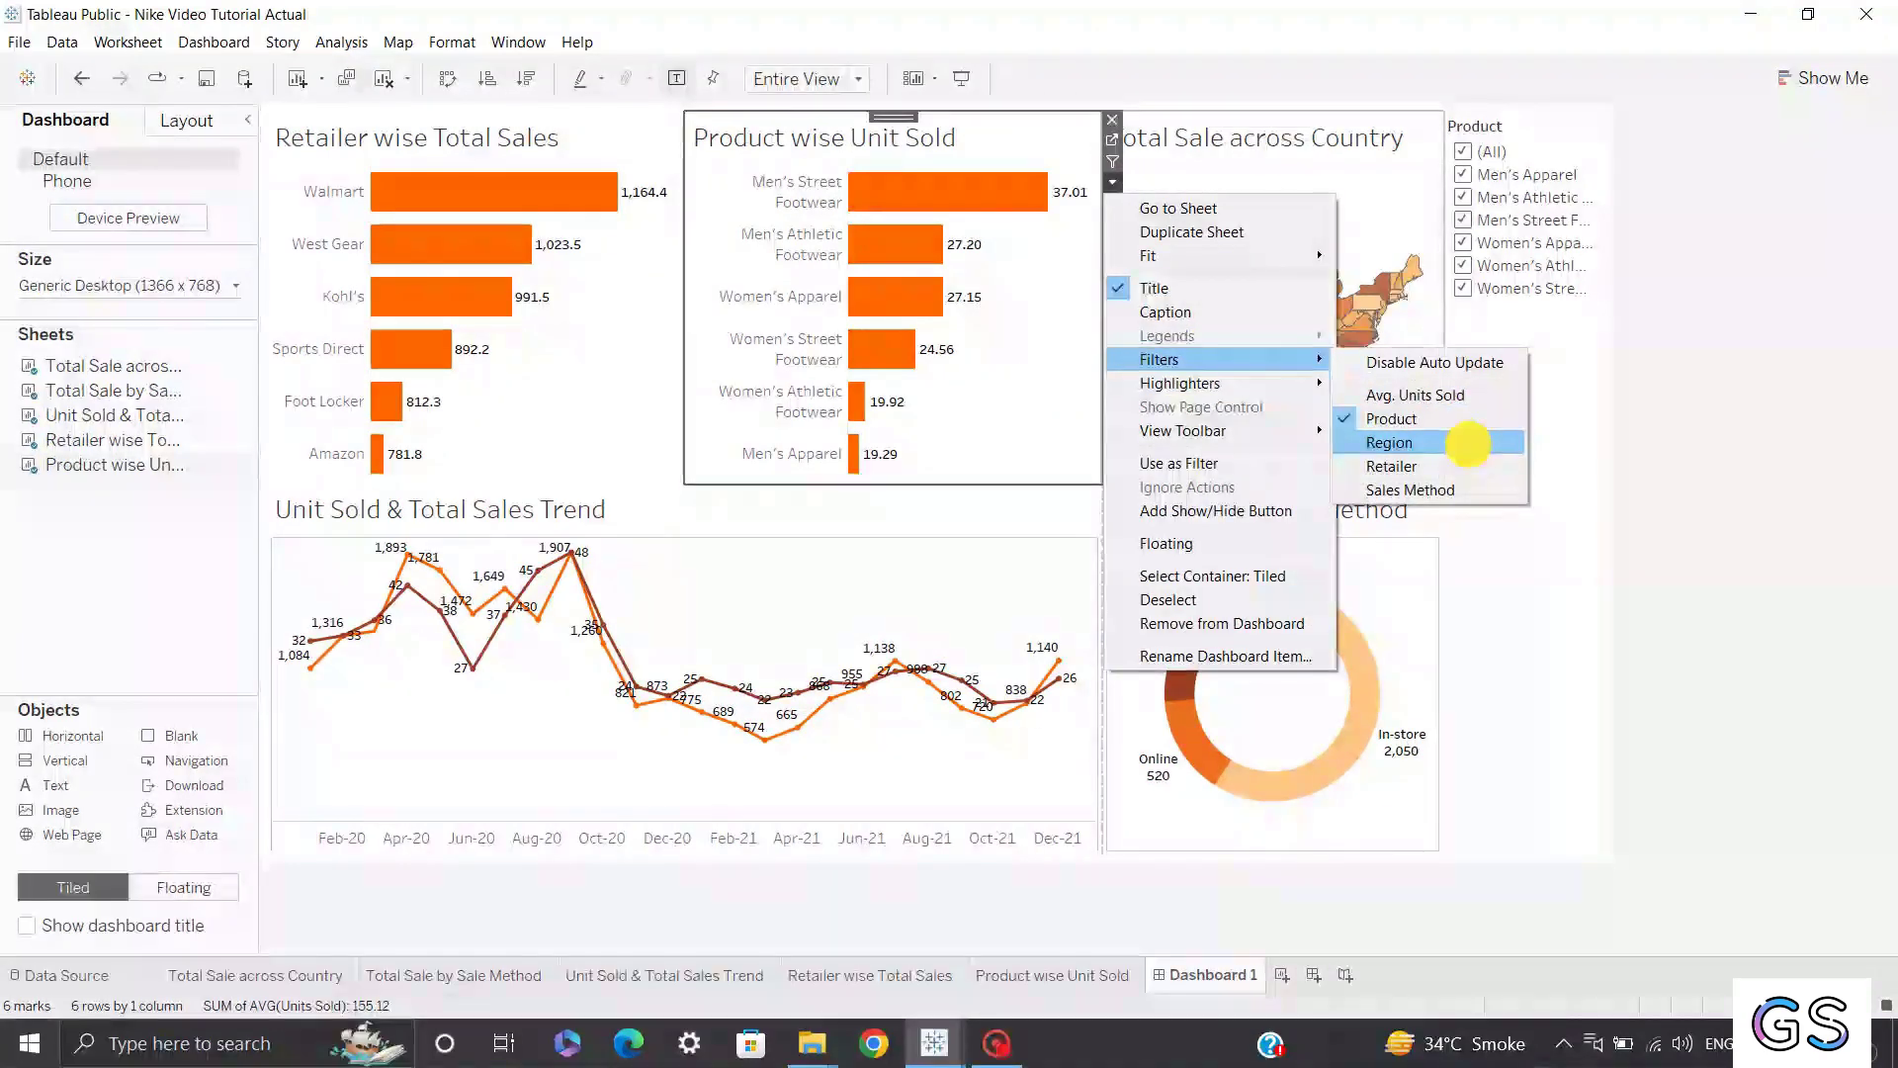
pyautogui.click(1125, 190)
# Show the Retailer and Sales Method filters of the Product wise Unit Sold chart on the dashboard.
pyautogui.click(1113, 183)
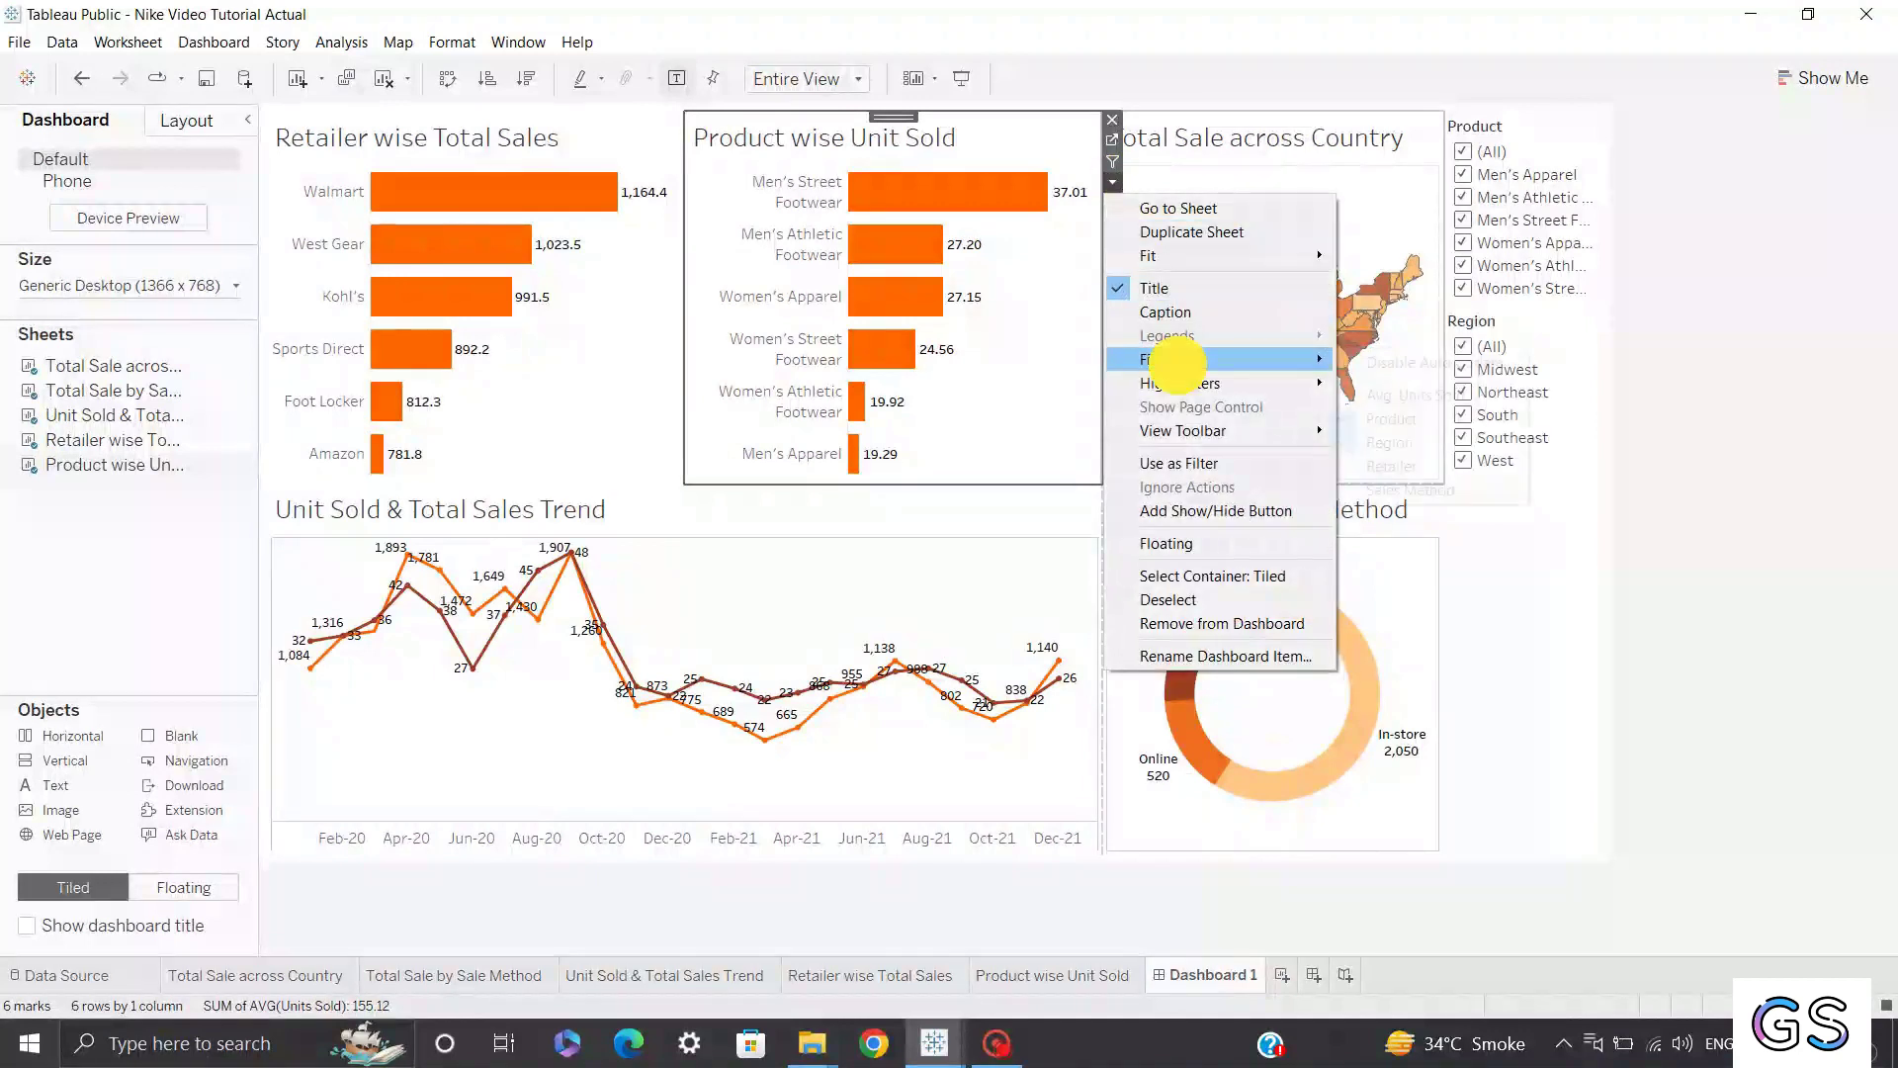
pyautogui.moveTo(1236, 359)
pyautogui.click(1391, 466)
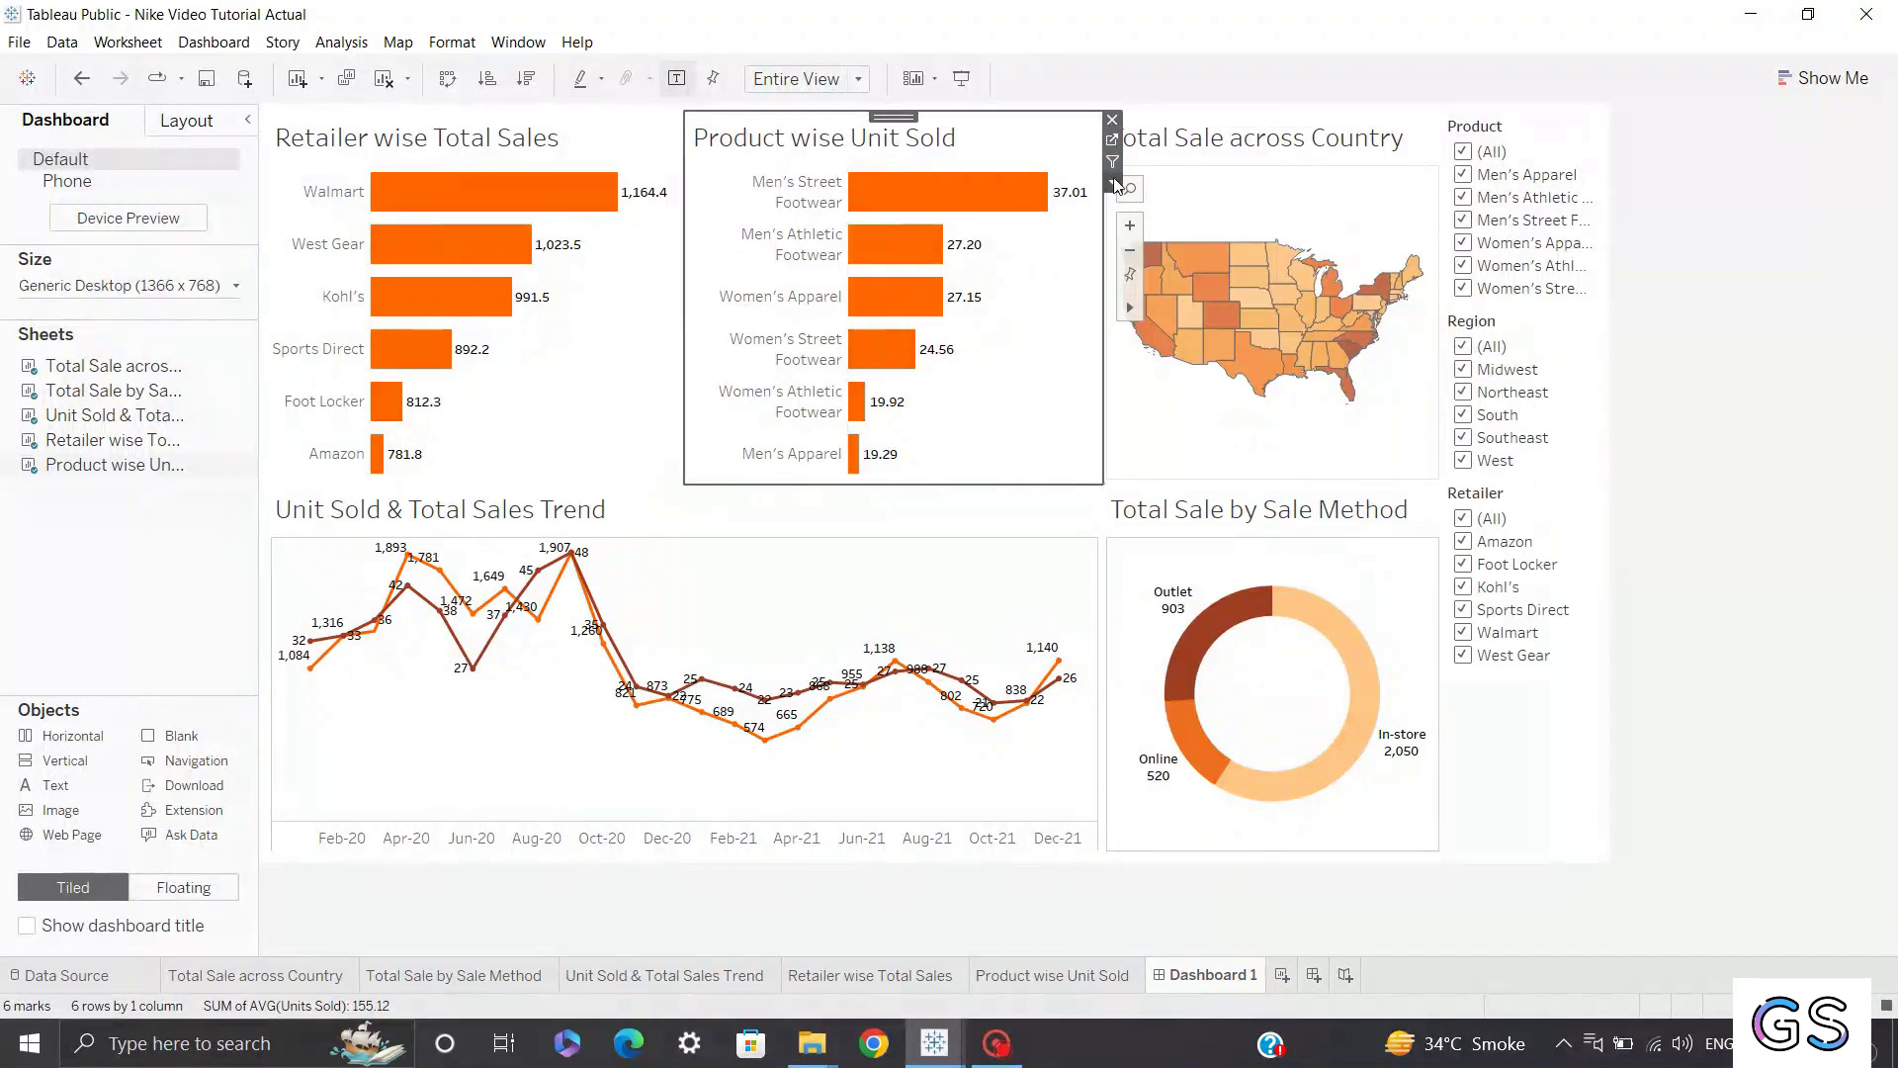
pyautogui.click(1114, 182)
pyautogui.moveTo(1236, 359)
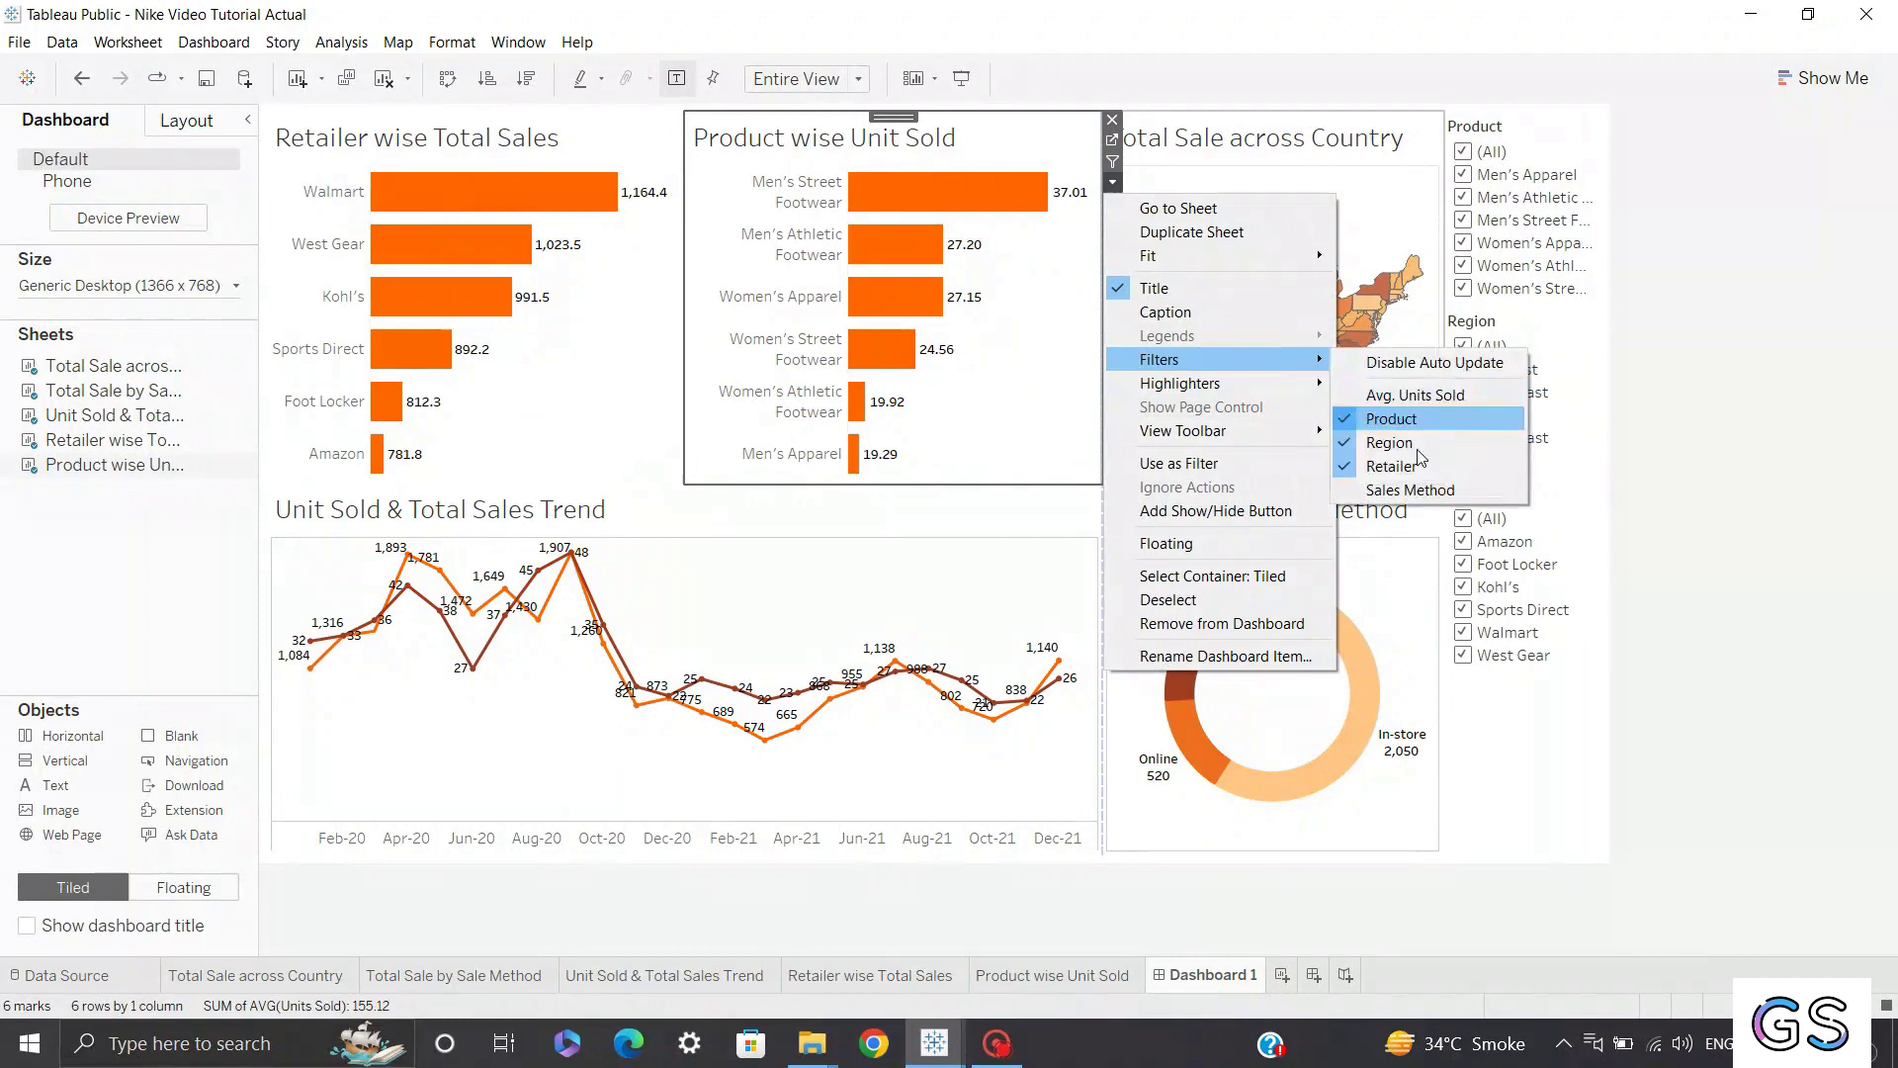
pyautogui.click(1344, 494)
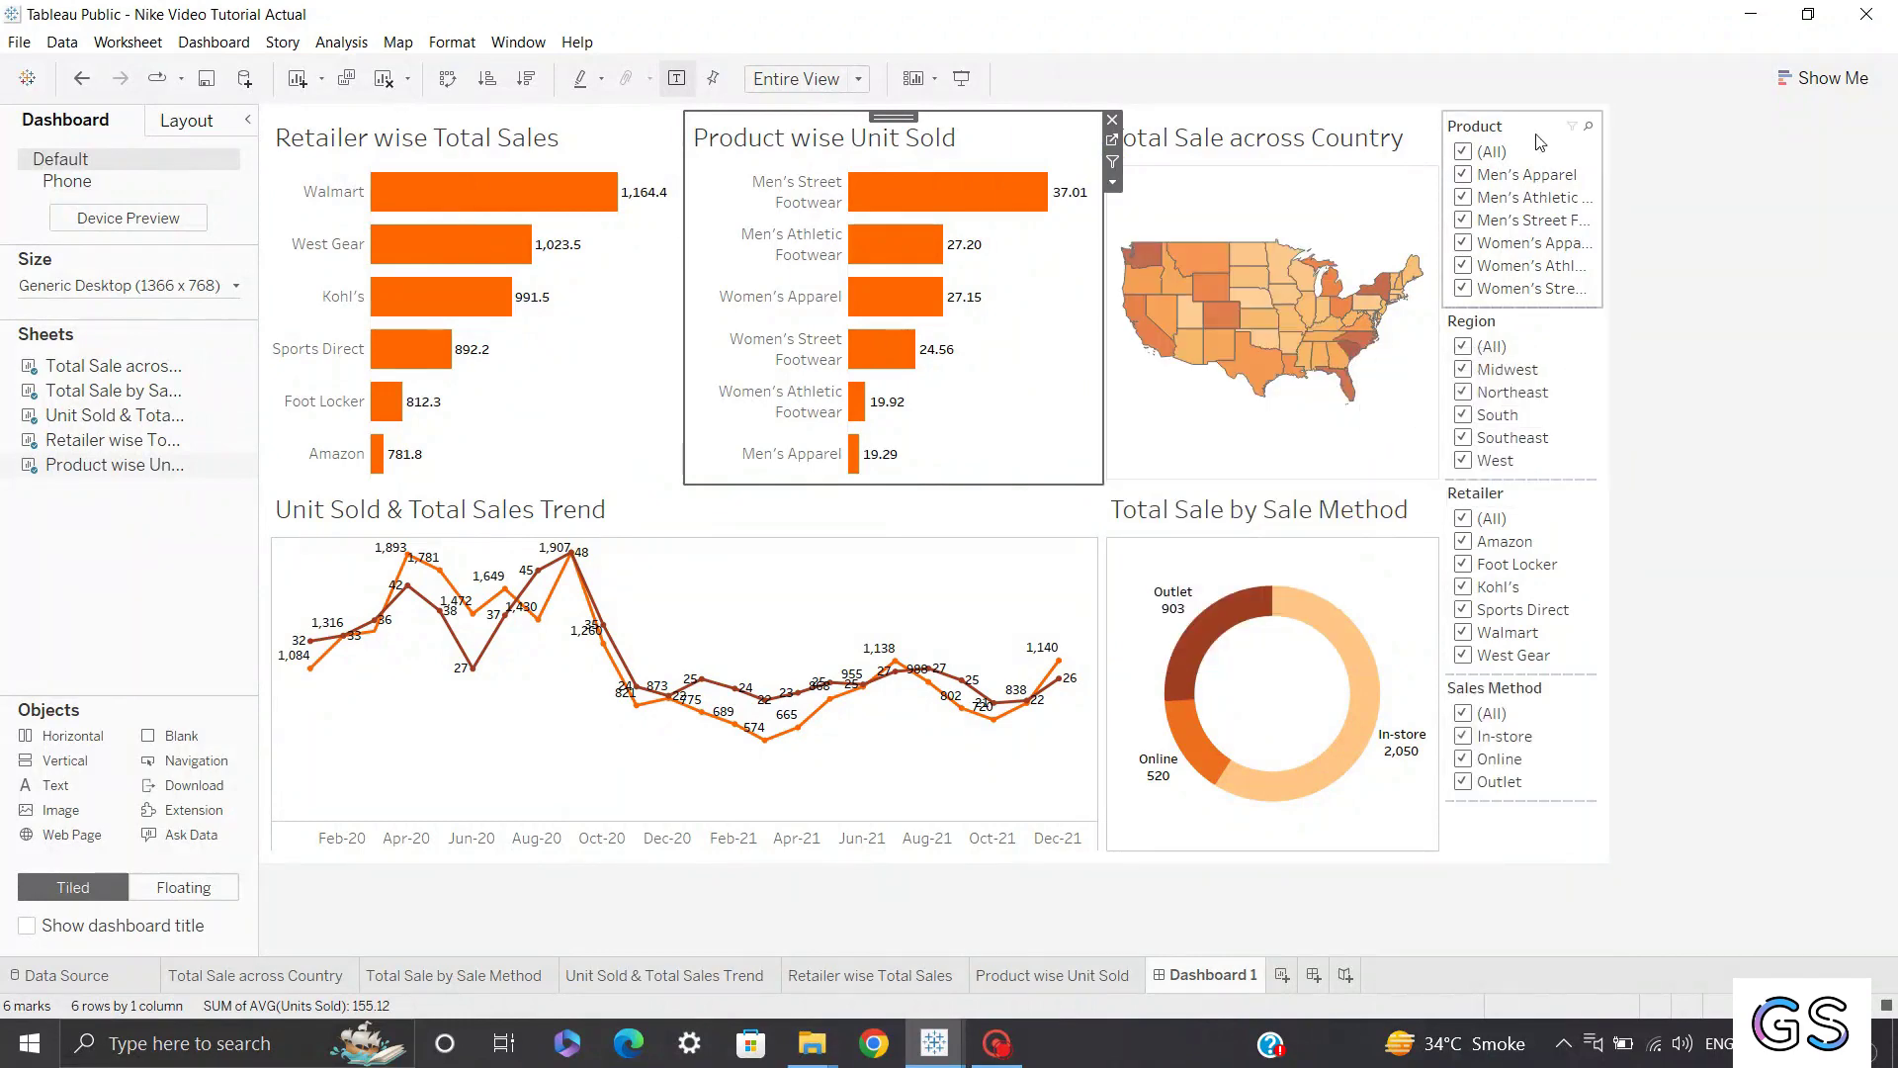
# Change the dashboard's Product filter to a single-value dropdown and set it to (All).
pyautogui.click(1541, 116)
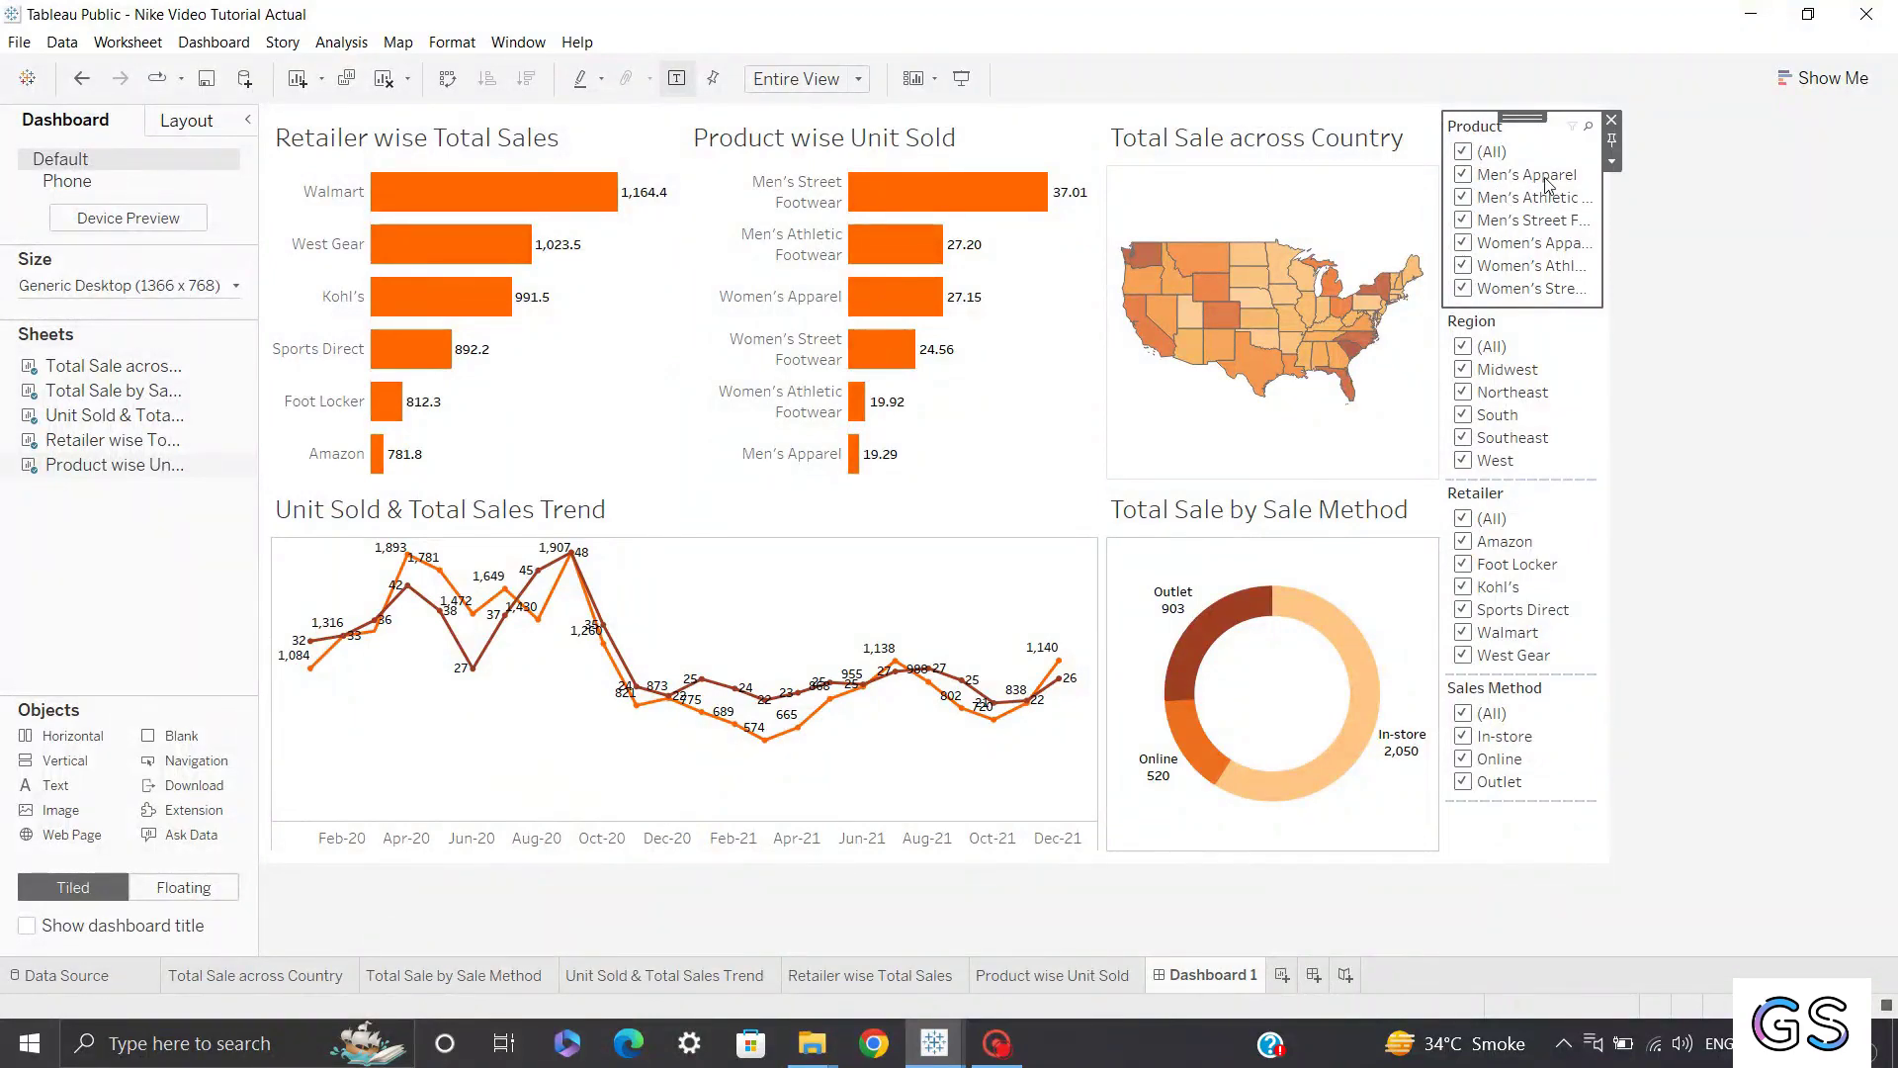
pyautogui.click(1614, 162)
pyautogui.click(1614, 162)
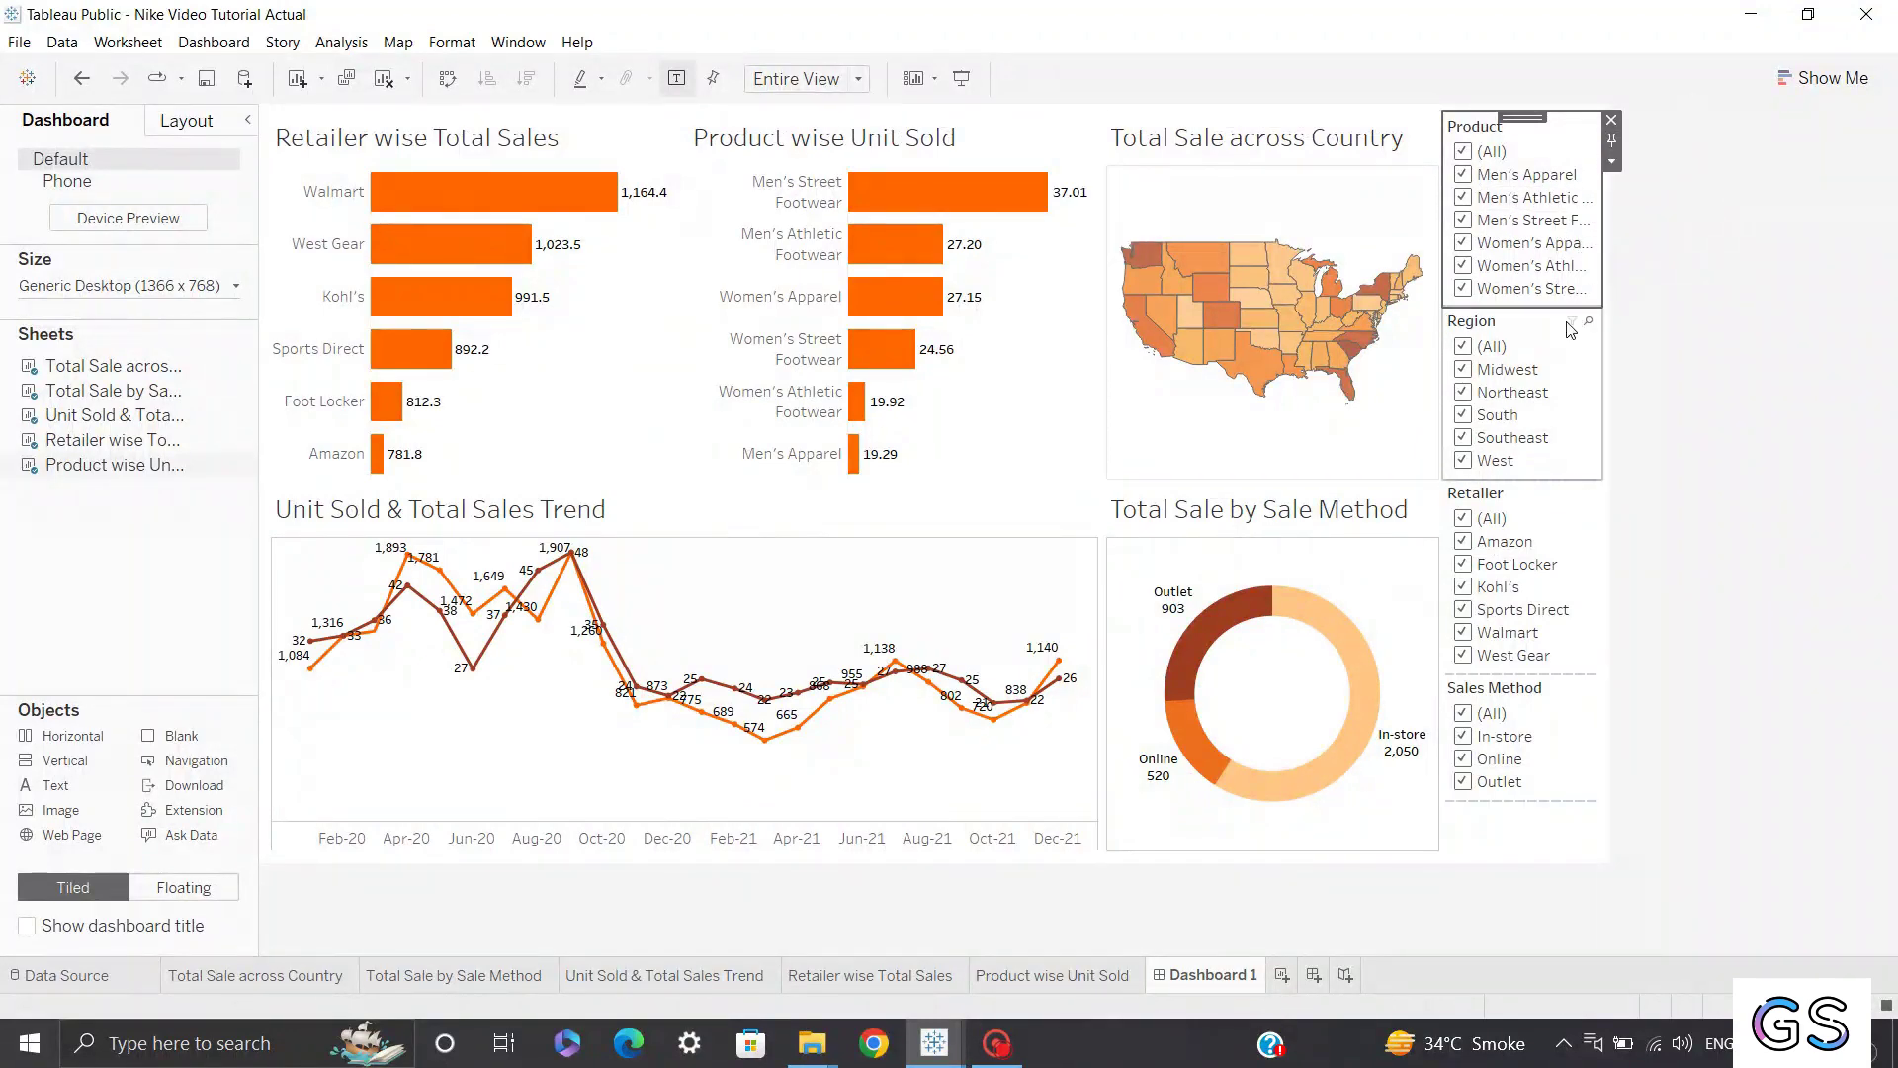
pyautogui.click(1613, 160)
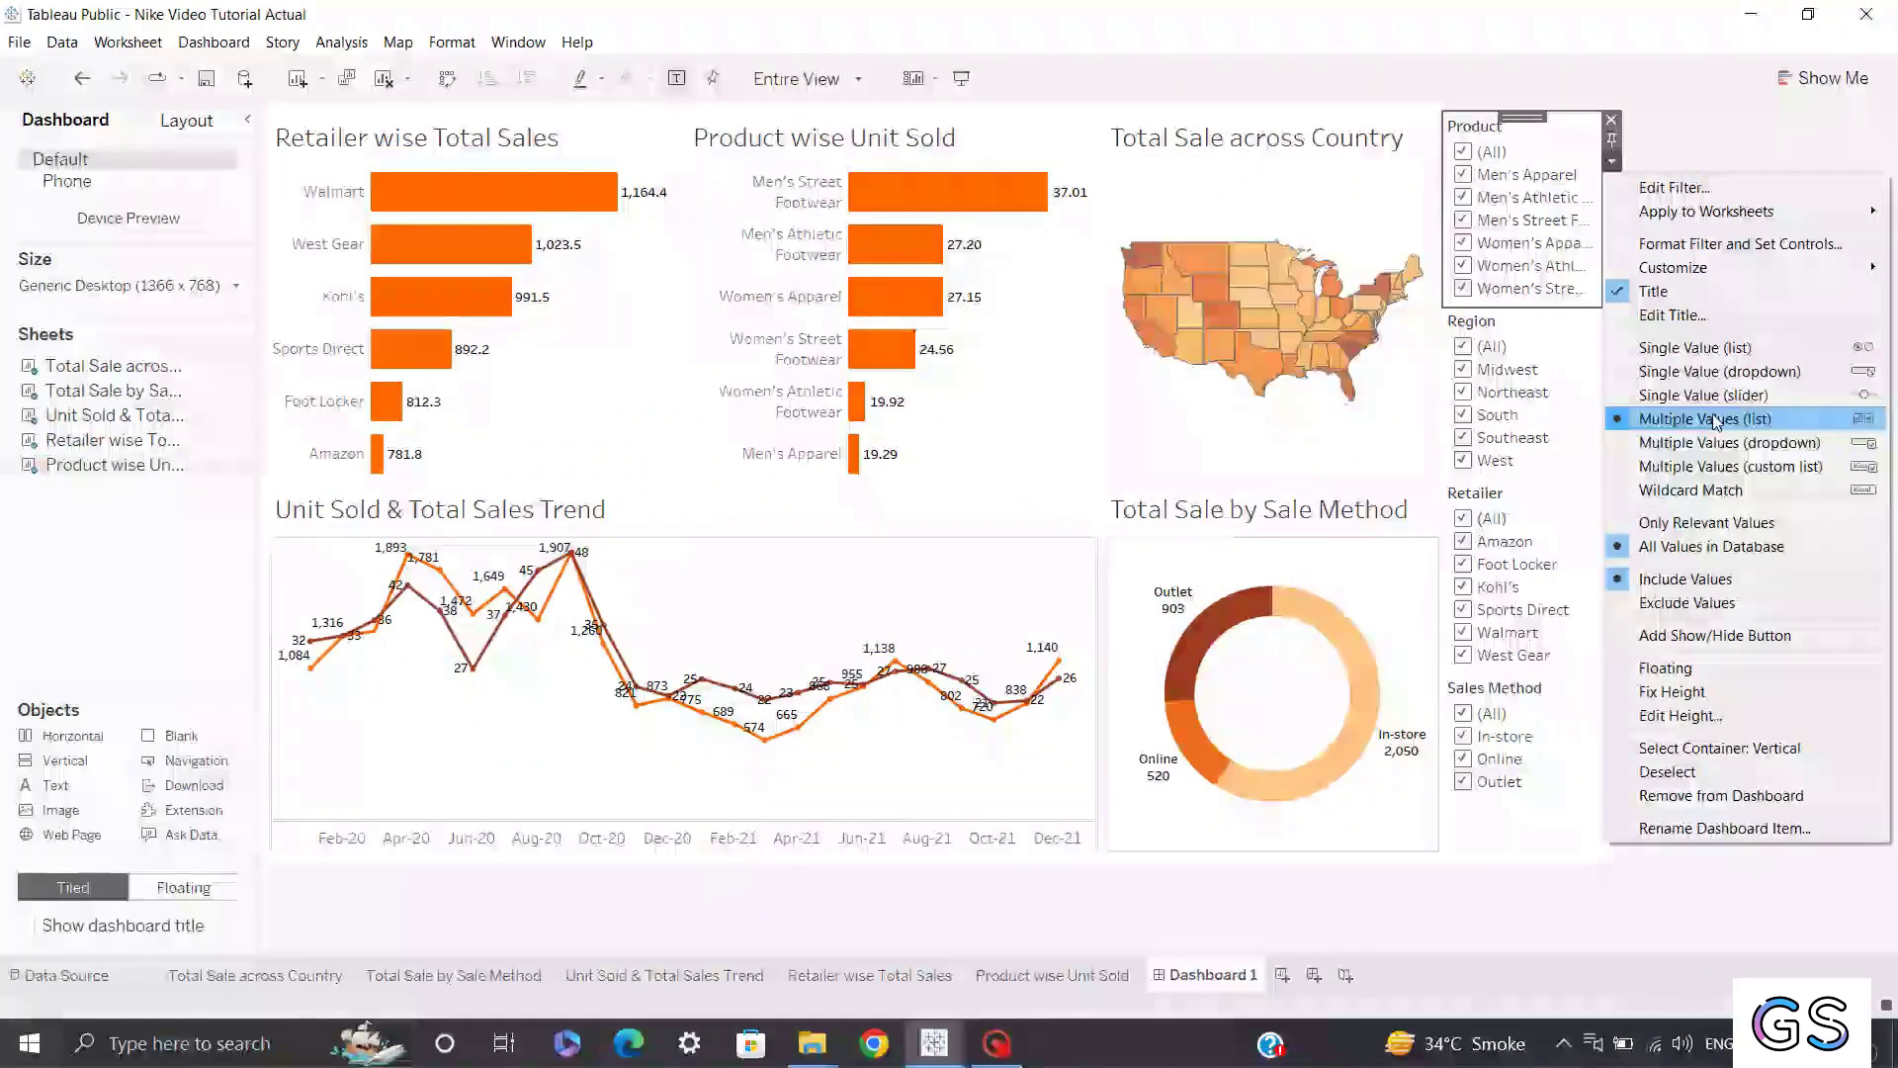
pyautogui.click(1729, 375)
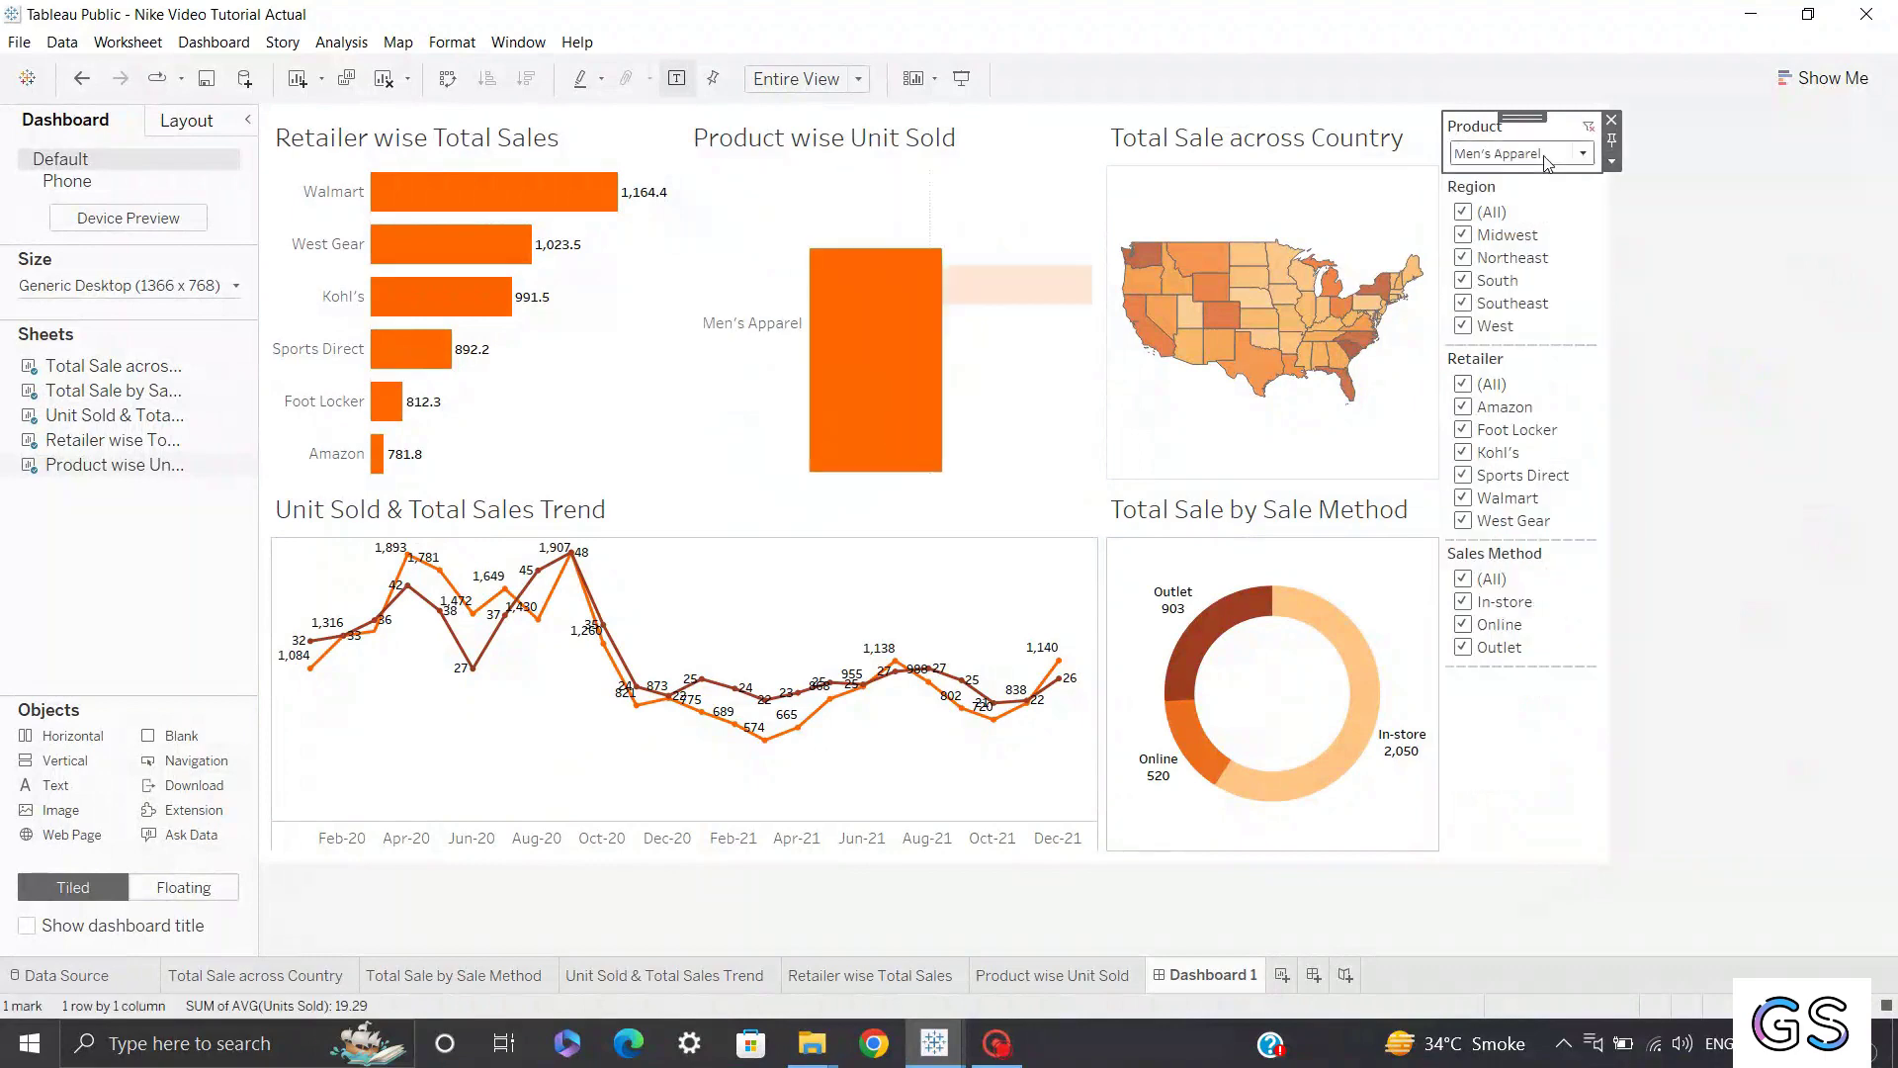
pyautogui.click(1585, 155)
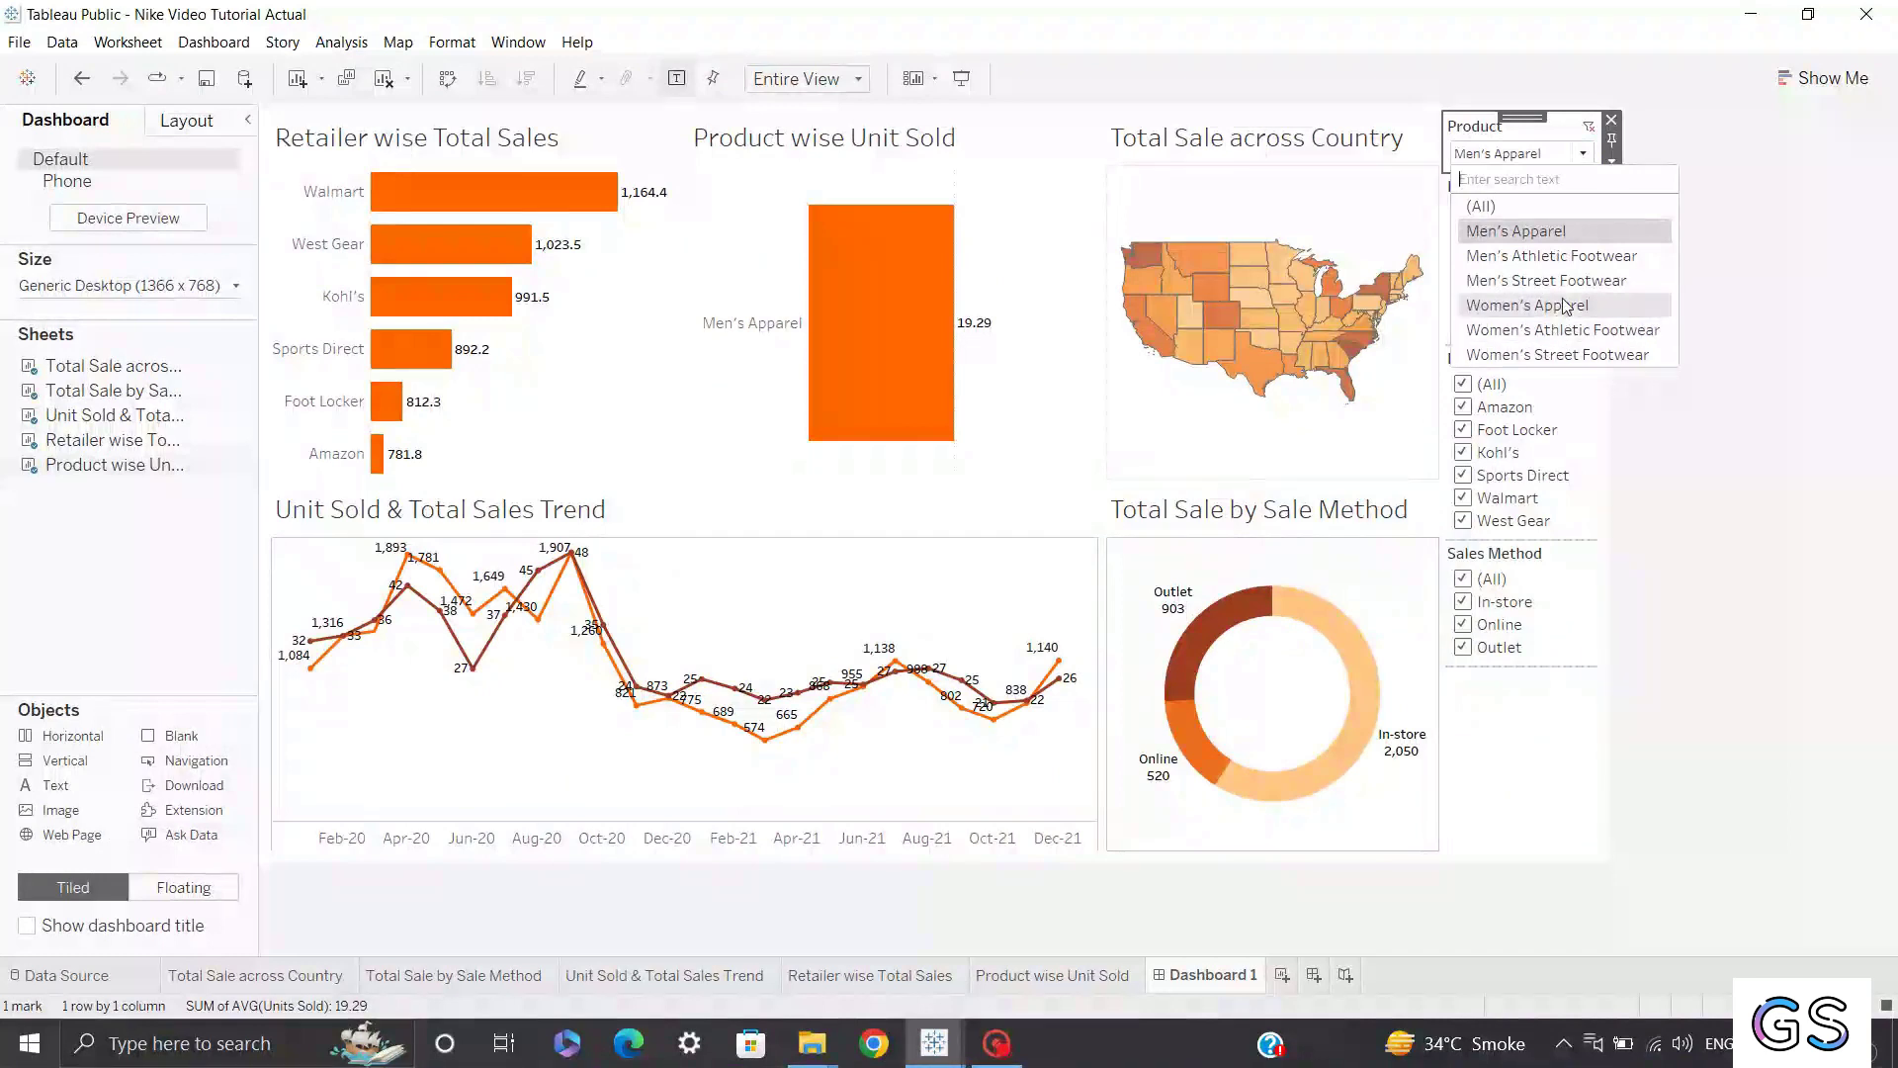
pyautogui.click(1511, 208)
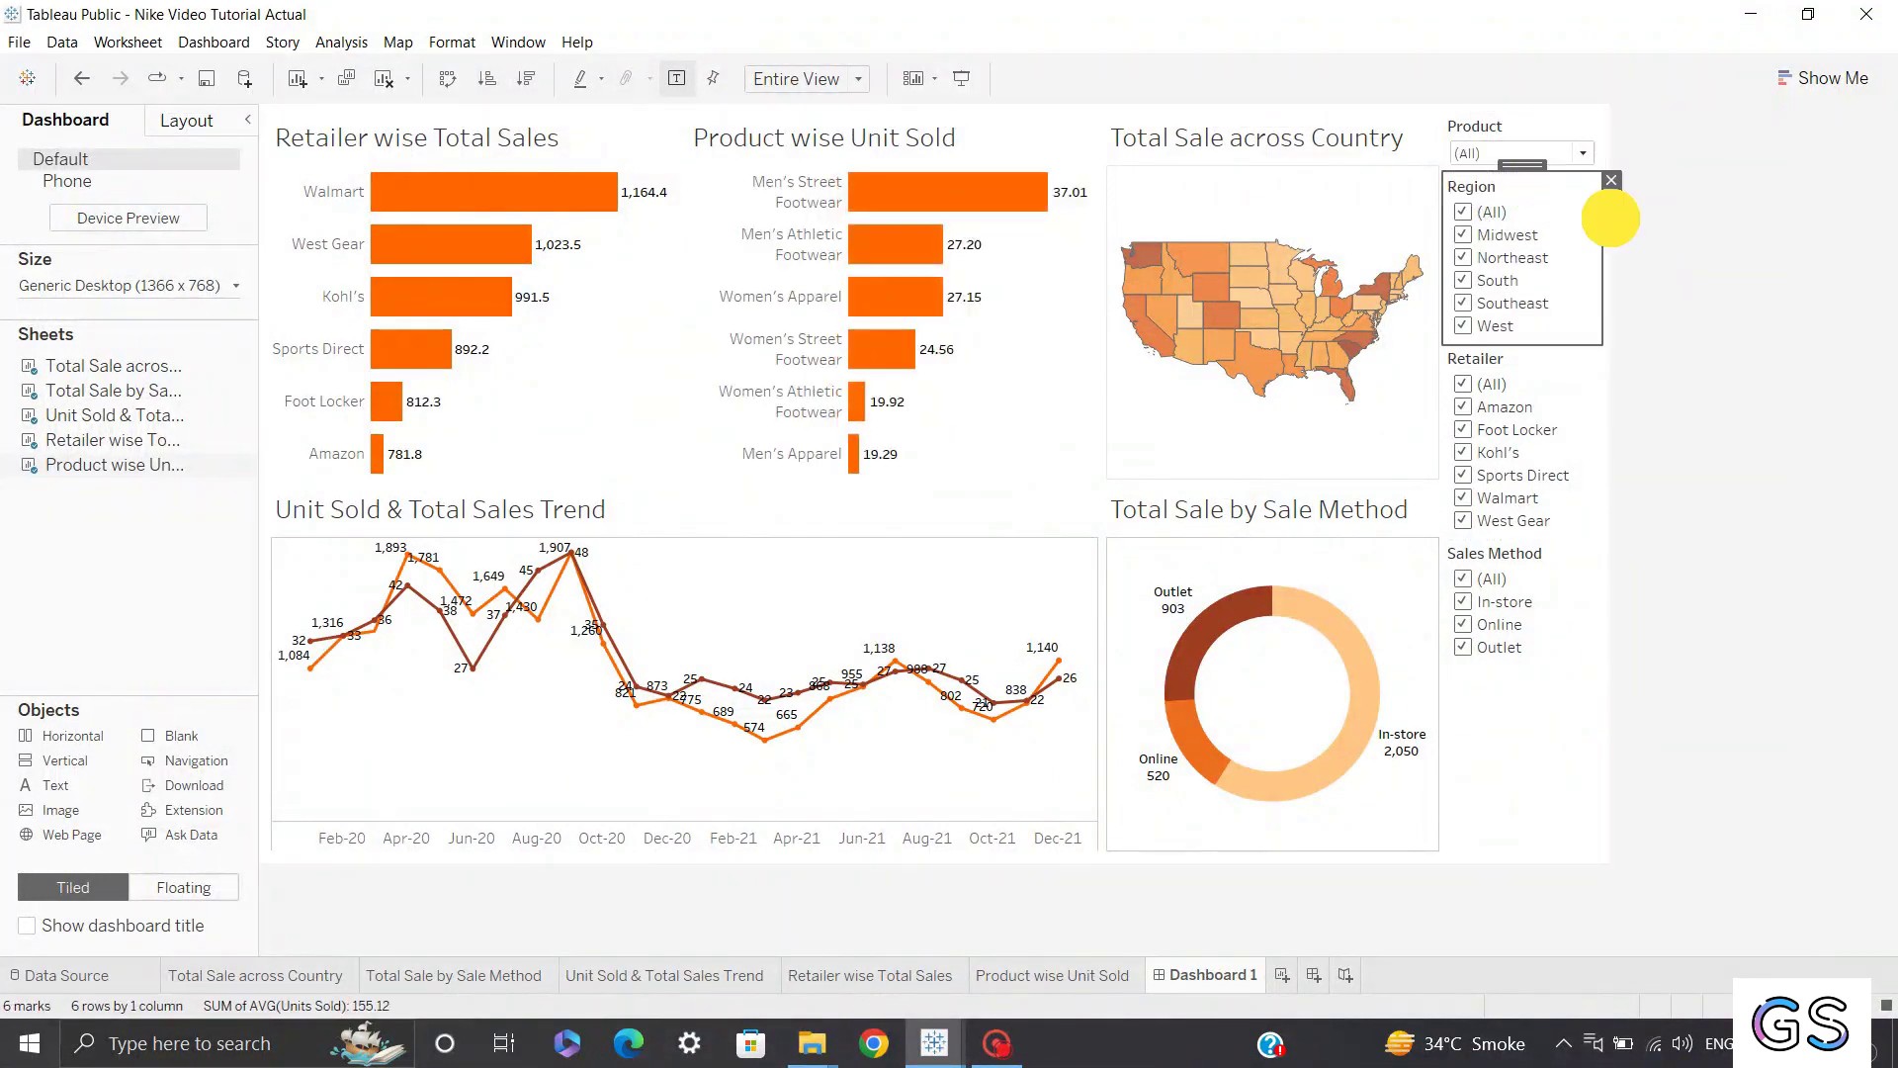
# Change the dashboard's Region and Retailer filters to single-value dropdowns.
pyautogui.click(1612, 221)
pyautogui.click(1566, 370)
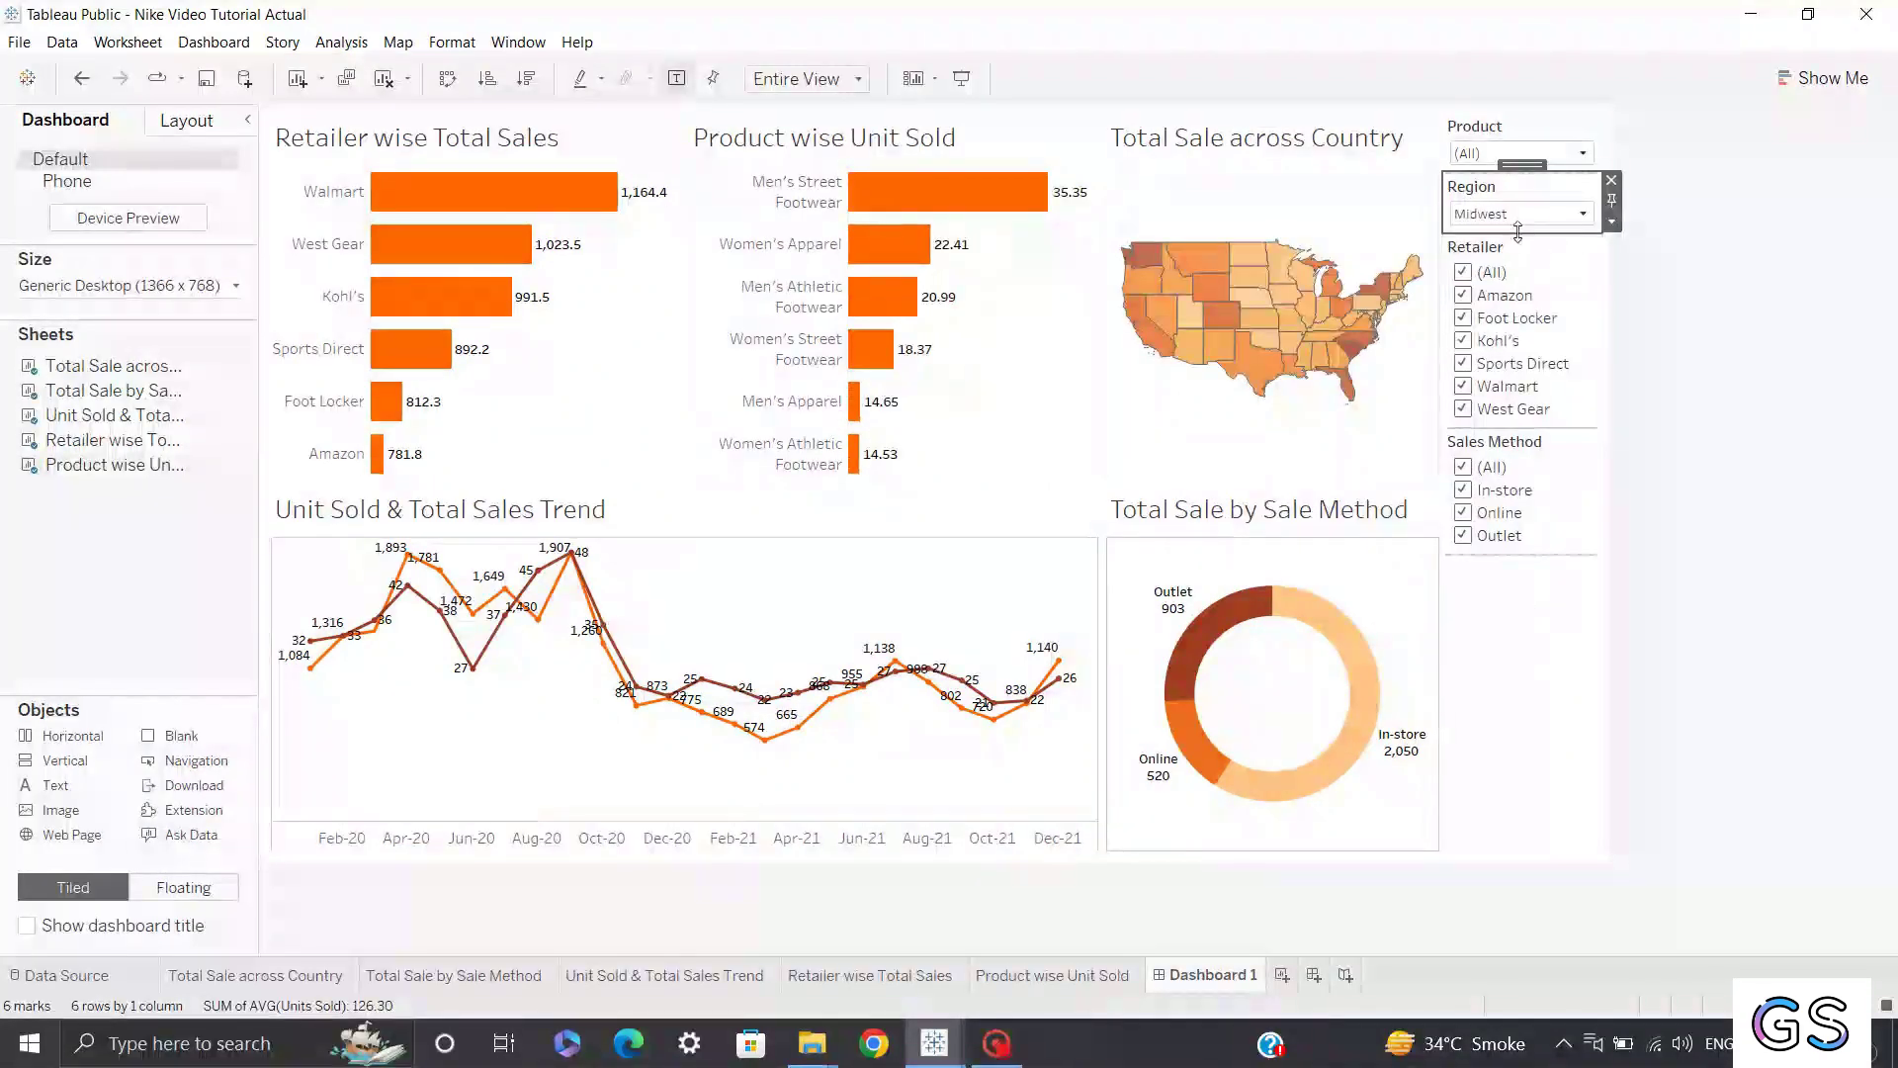
pyautogui.click(1511, 246)
pyautogui.click(1612, 281)
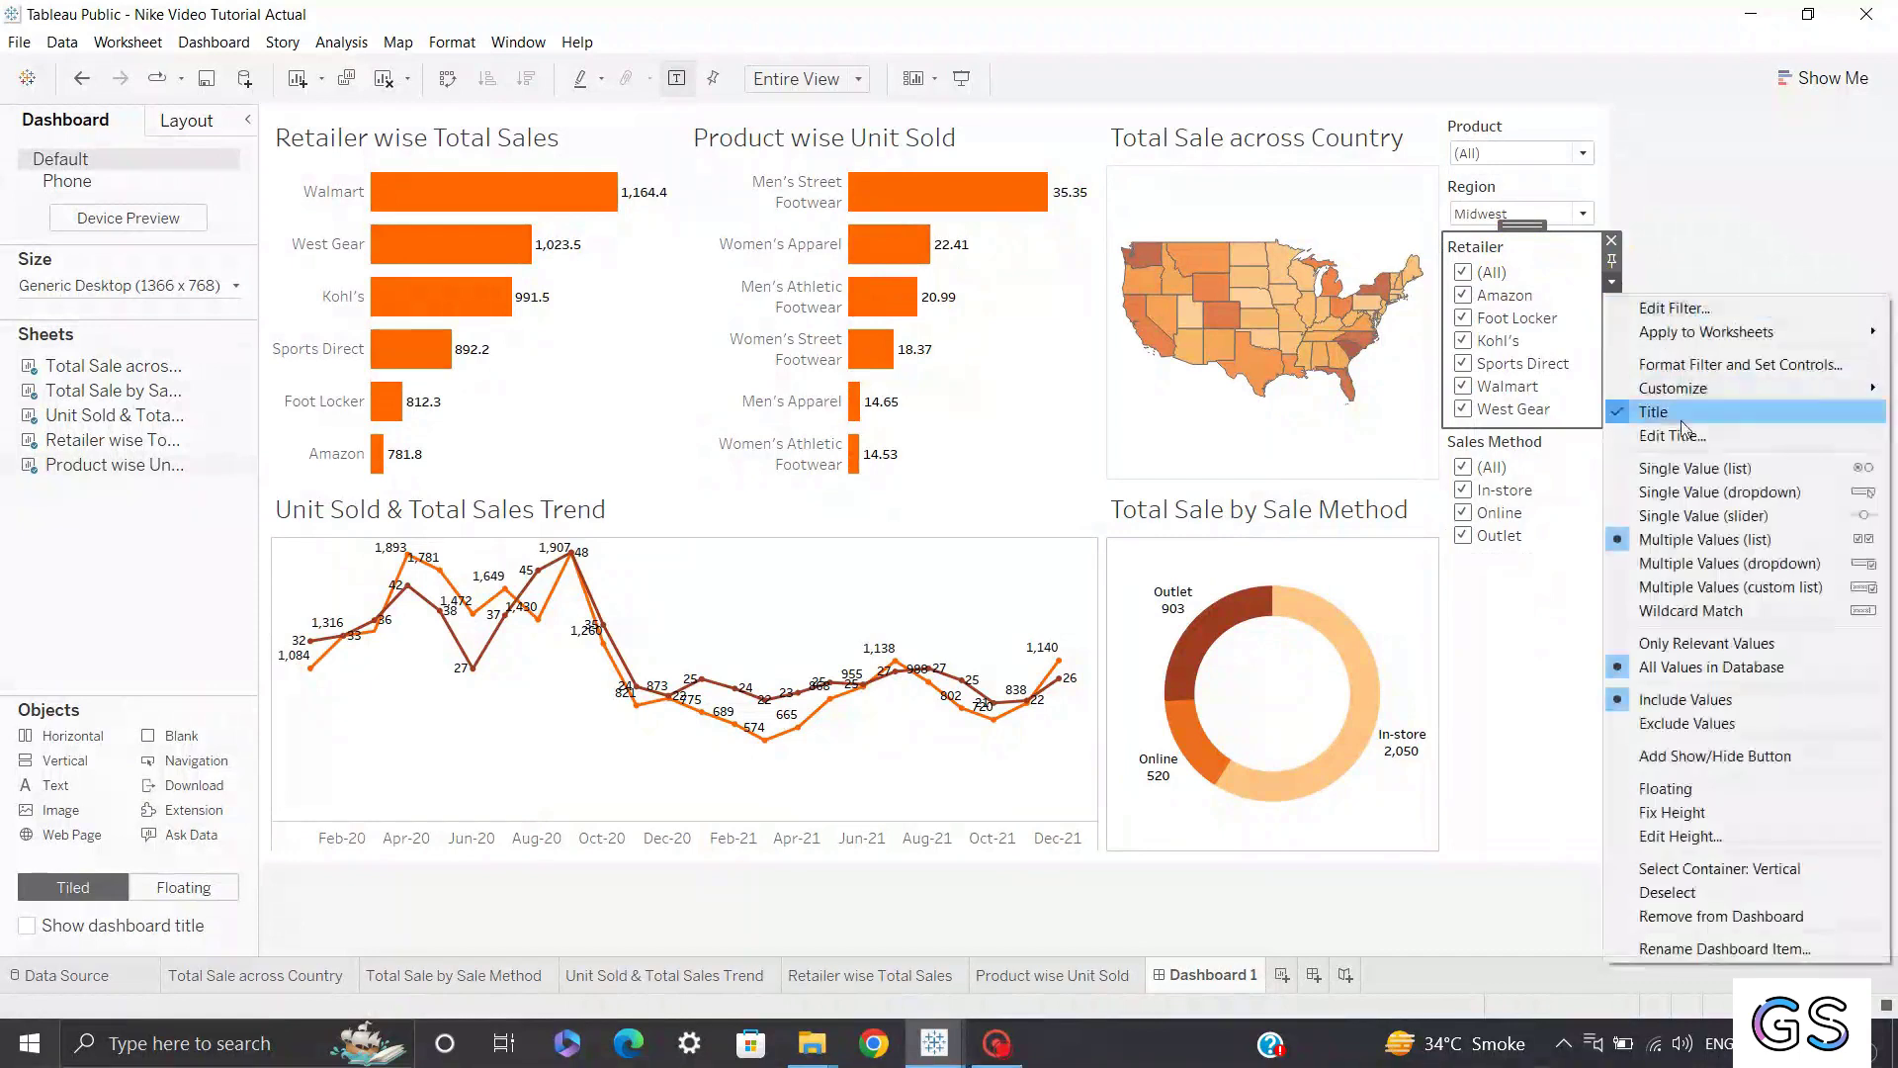
pyautogui.click(1697, 488)
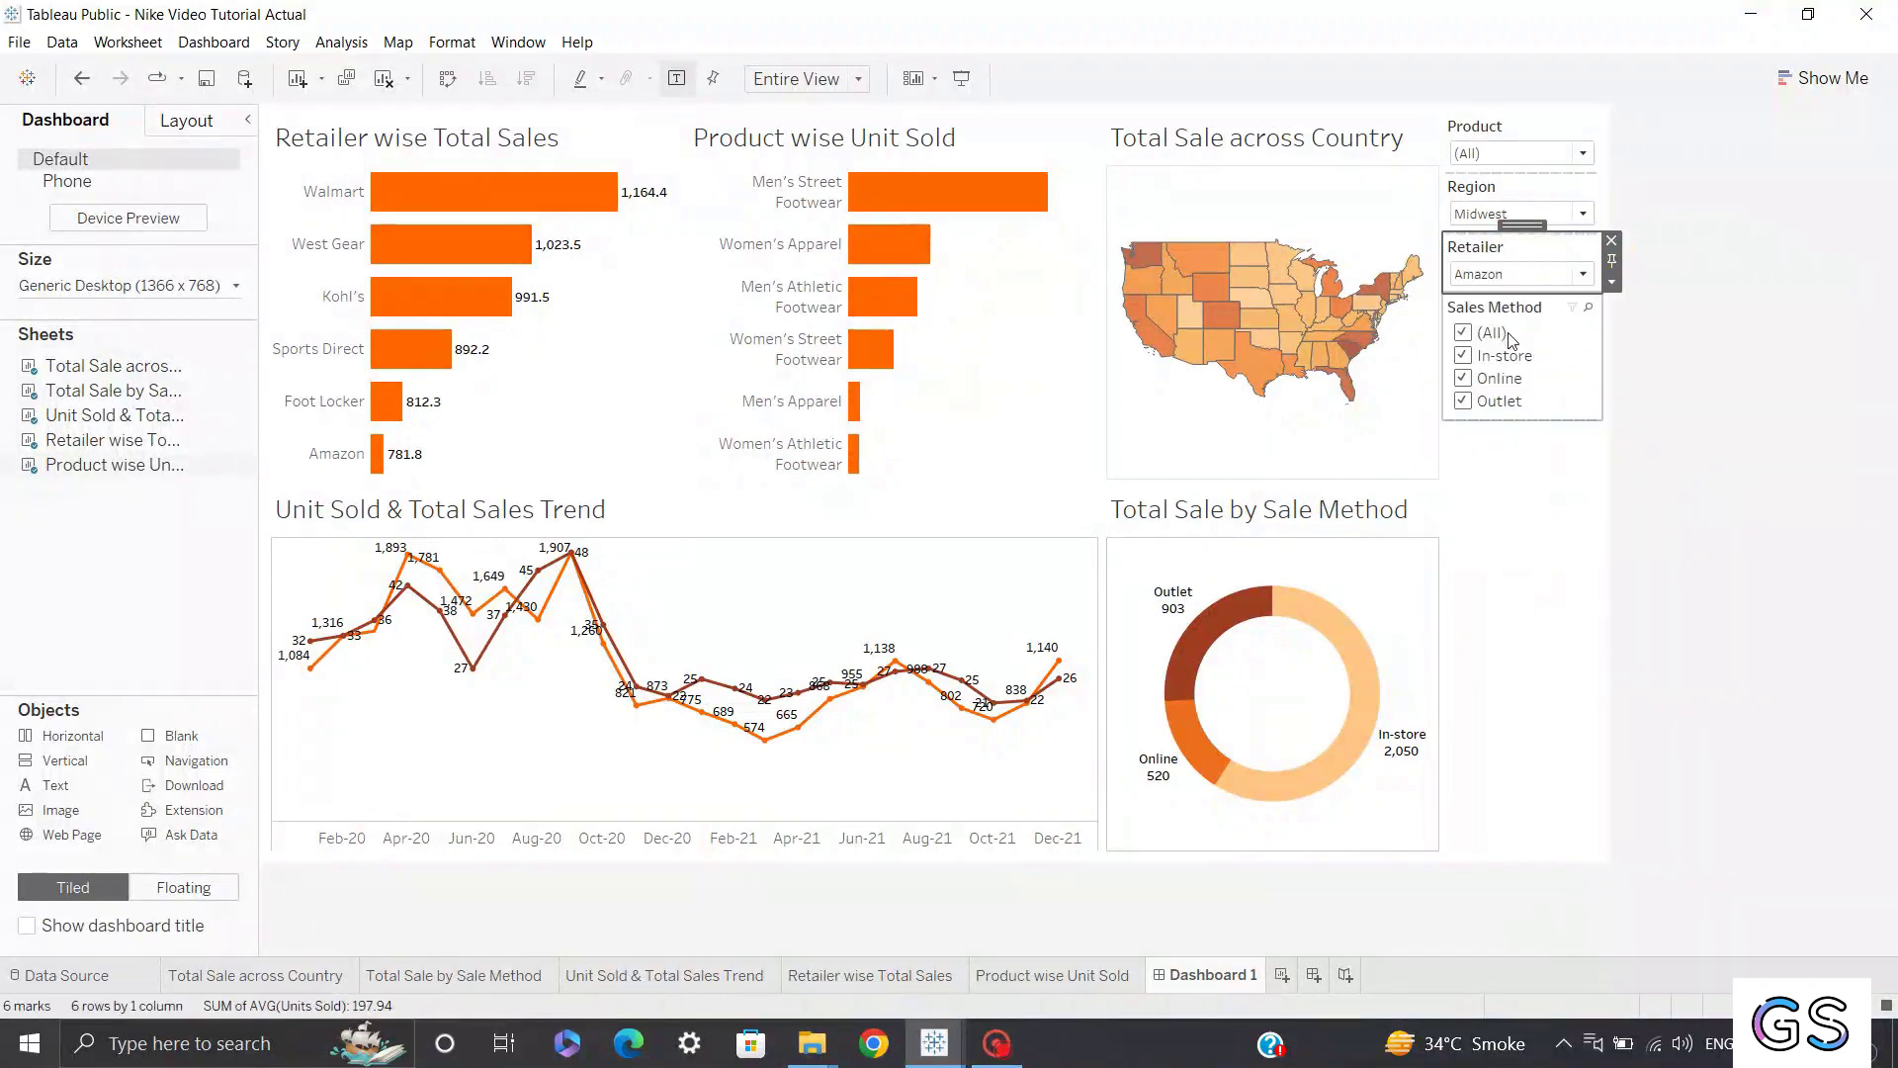
# Set the Retailer and Region filters to (All).
pyautogui.click(1498, 274)
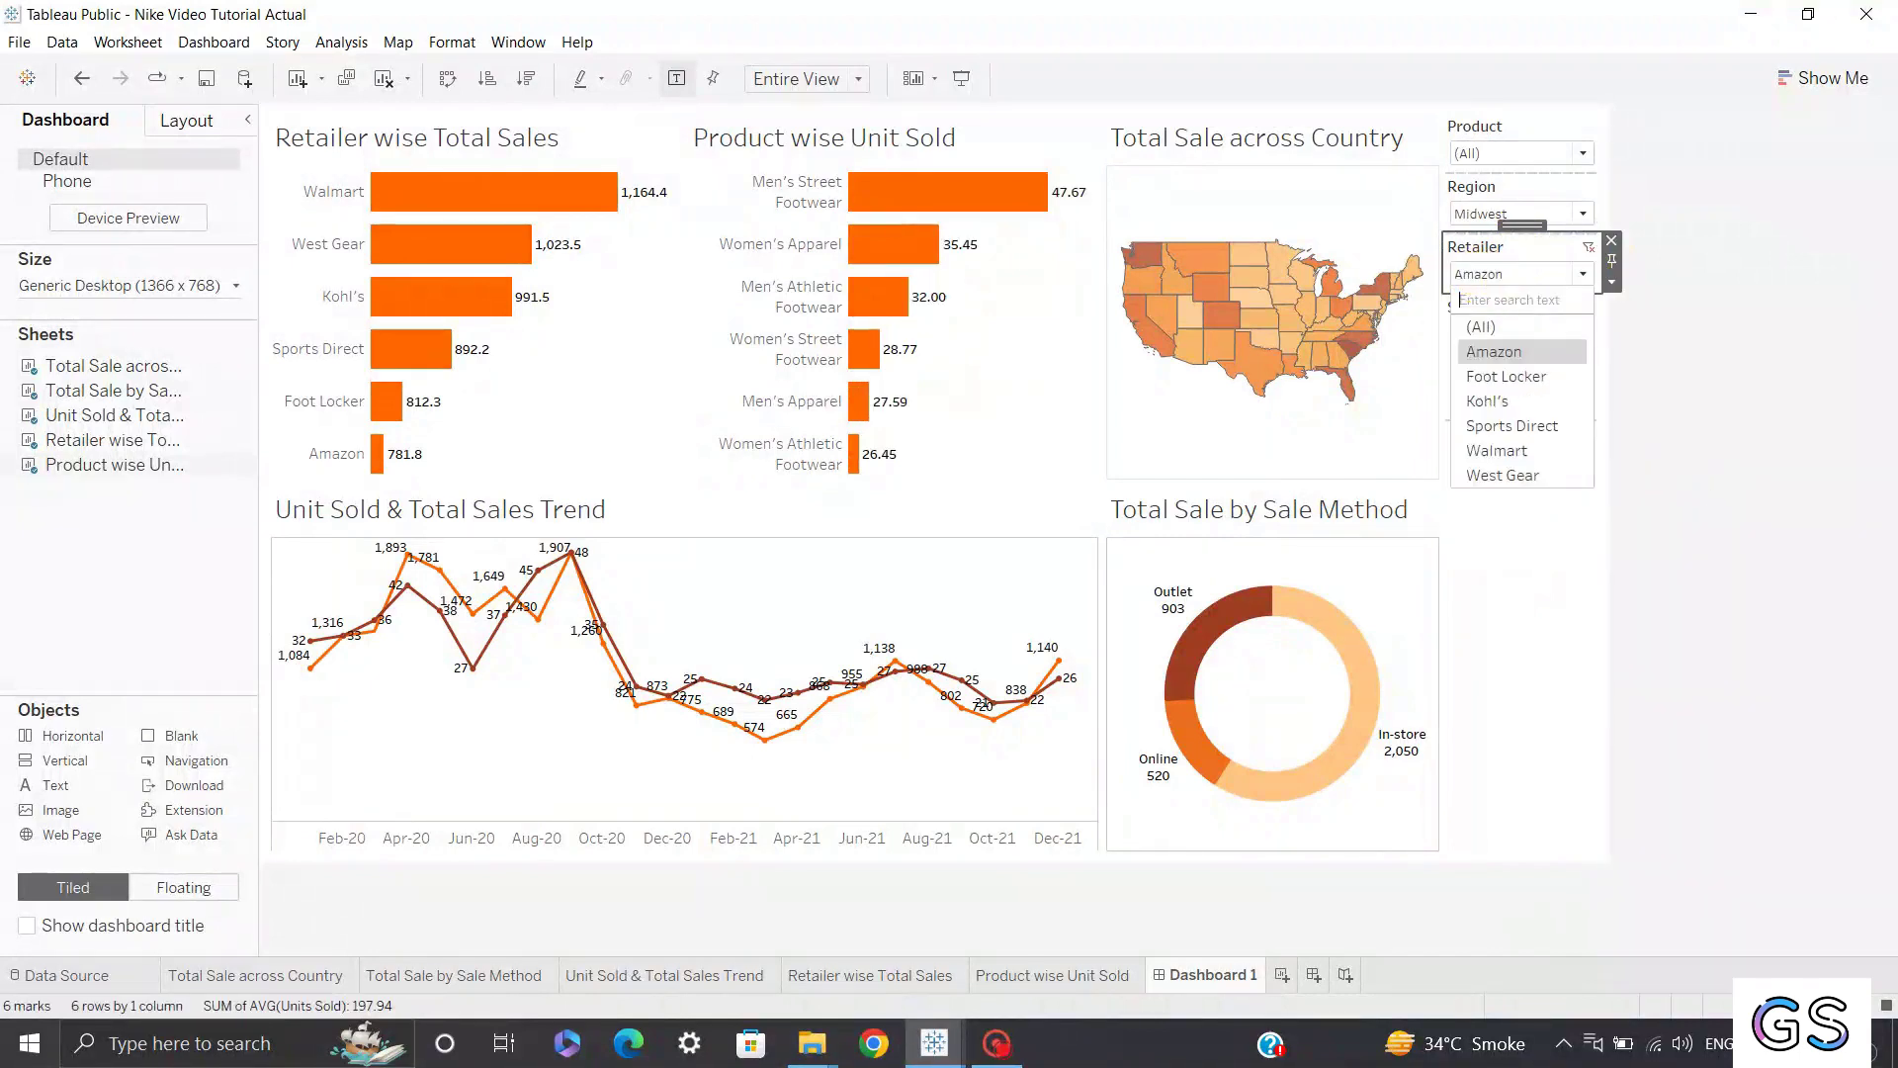
pyautogui.click(1498, 218)
pyautogui.click(1483, 264)
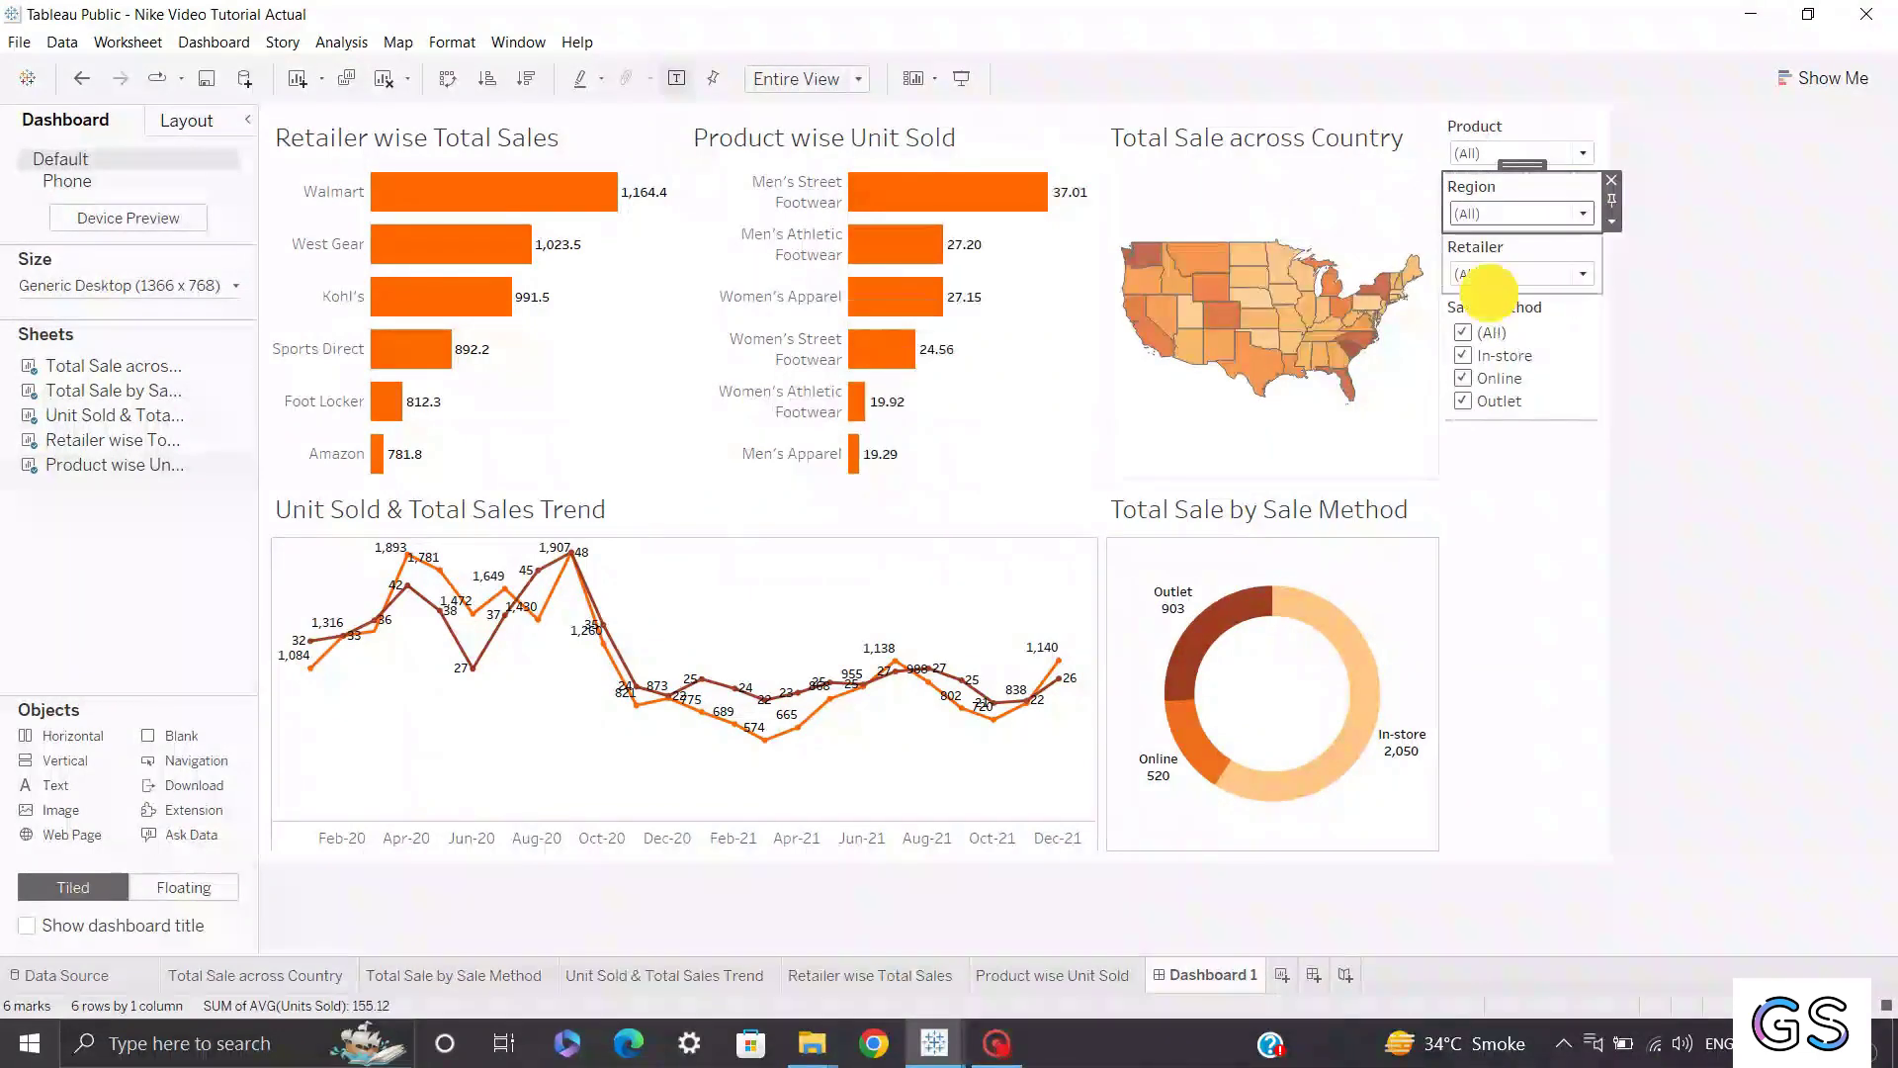
# Change the Sales Method filter to a single-value dropdown and set it to Online.
pyautogui.click(1543, 307)
pyautogui.click(1612, 342)
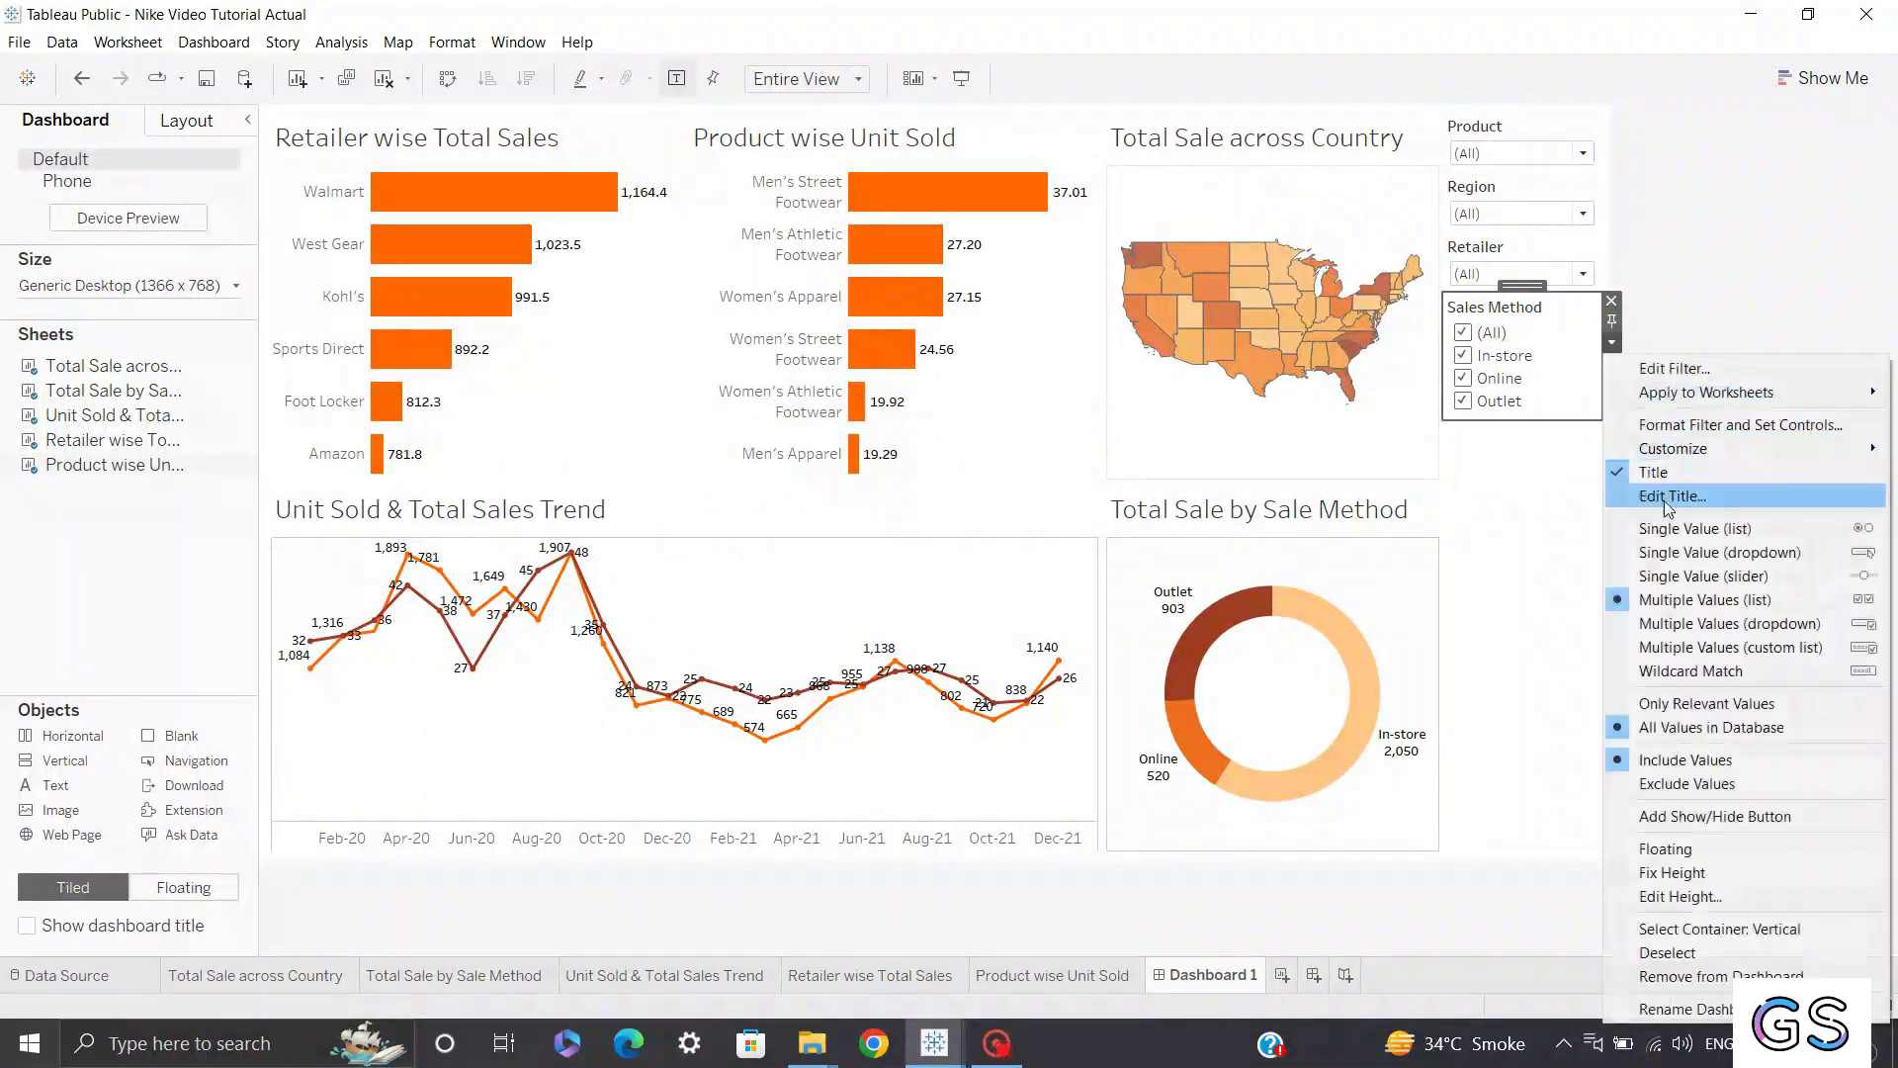
pyautogui.click(1641, 550)
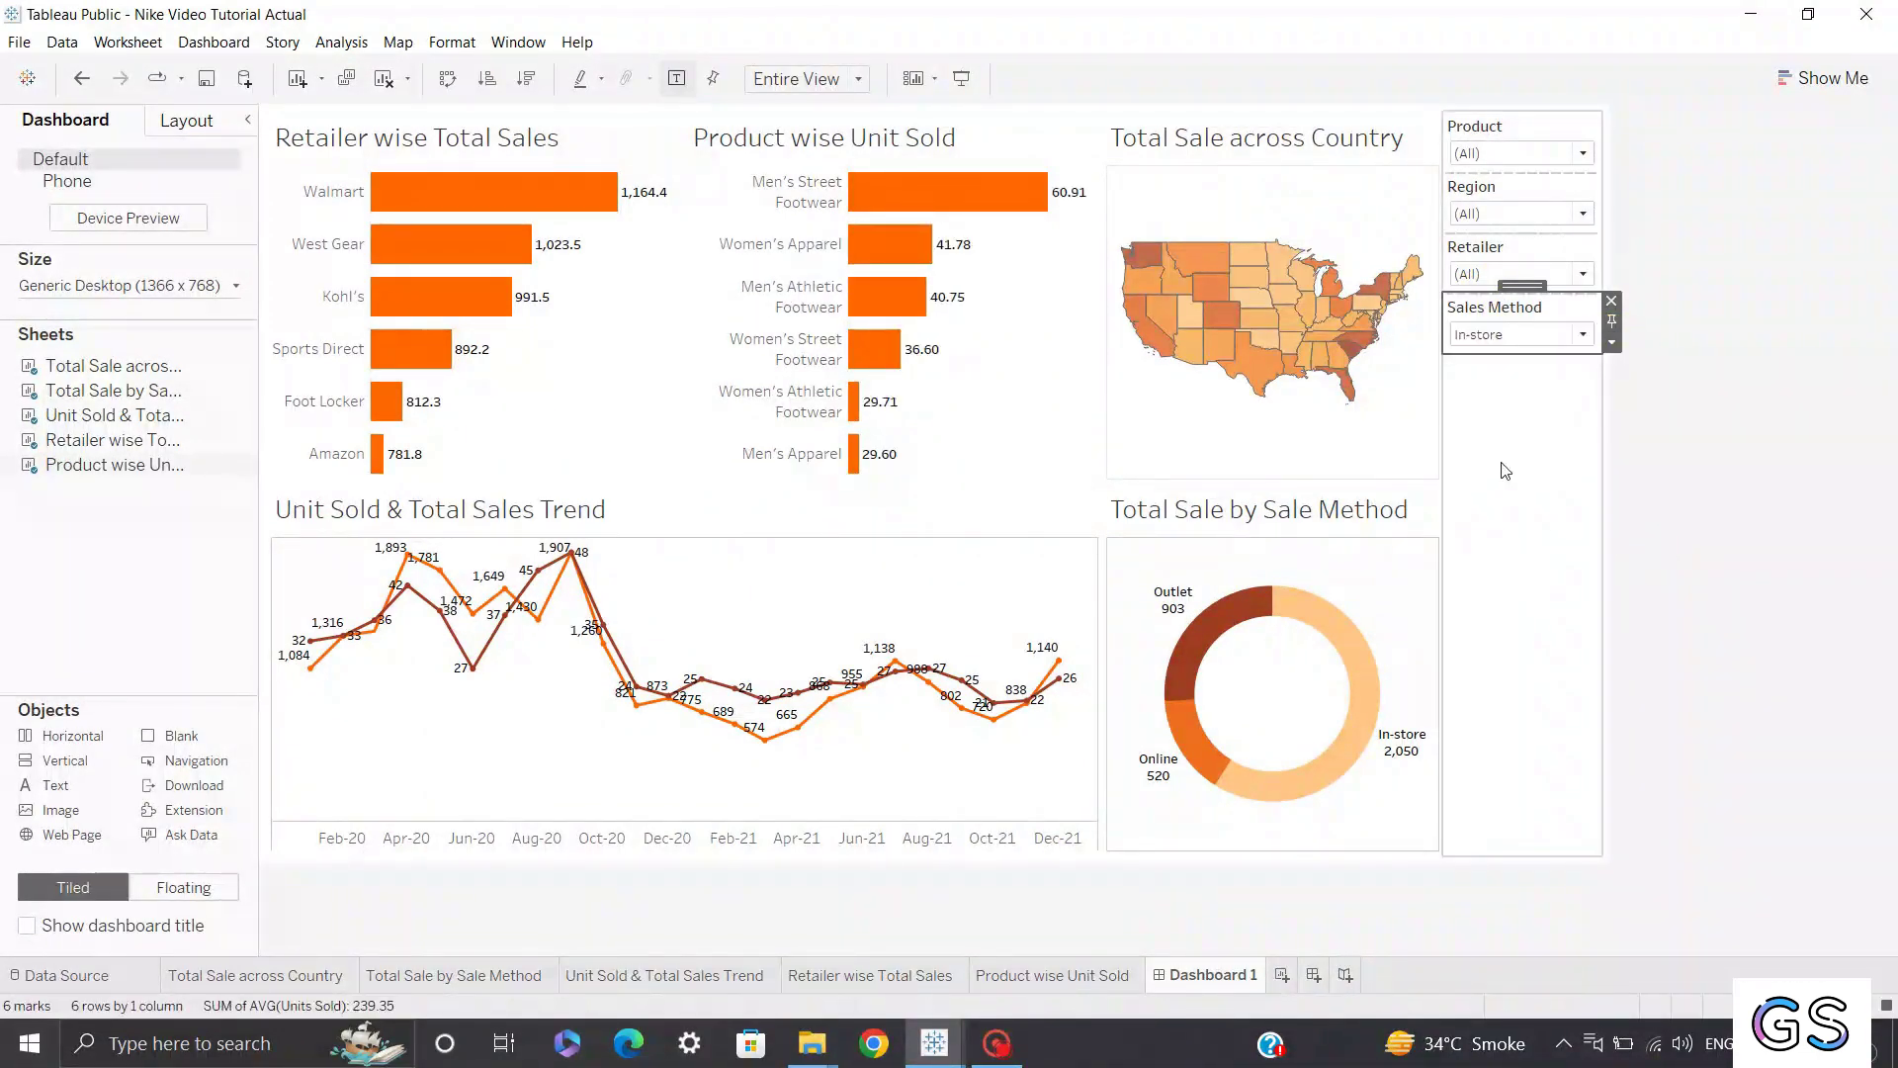
pyautogui.click(1497, 336)
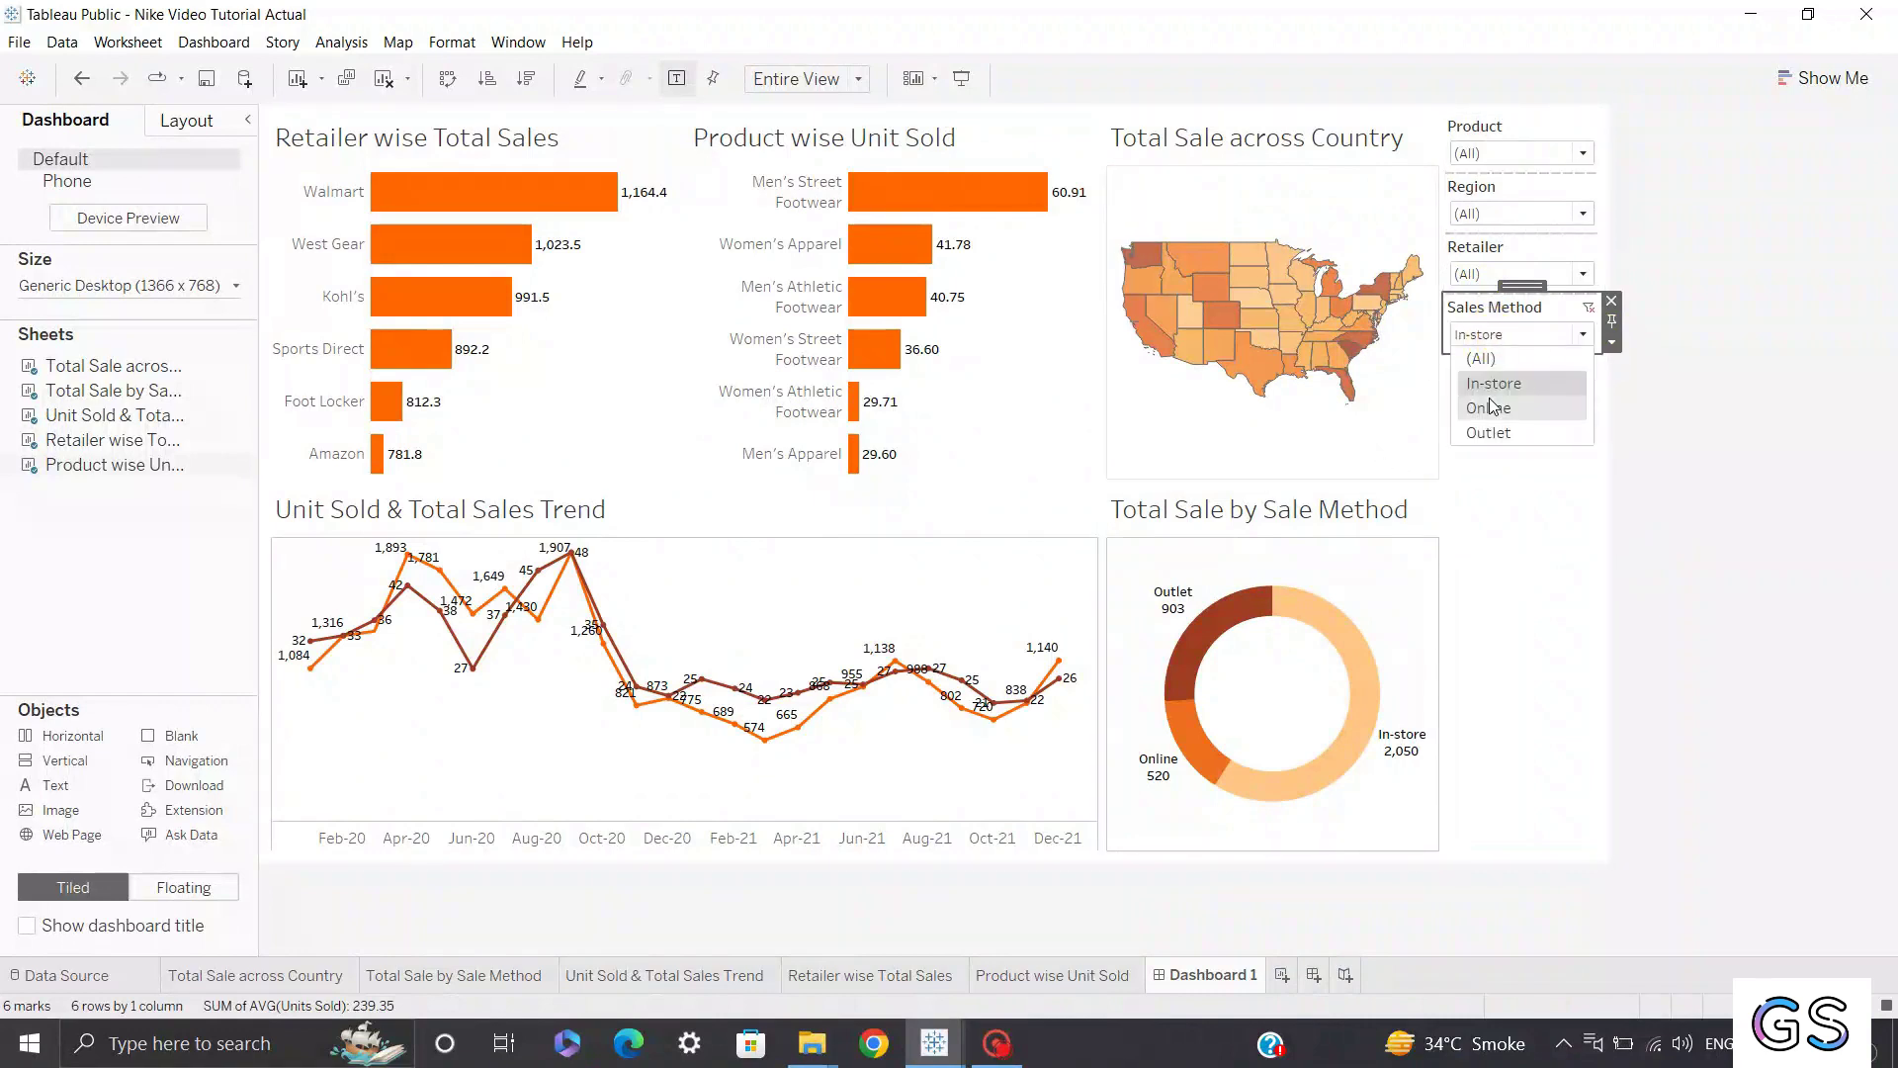
pyautogui.click(1491, 408)
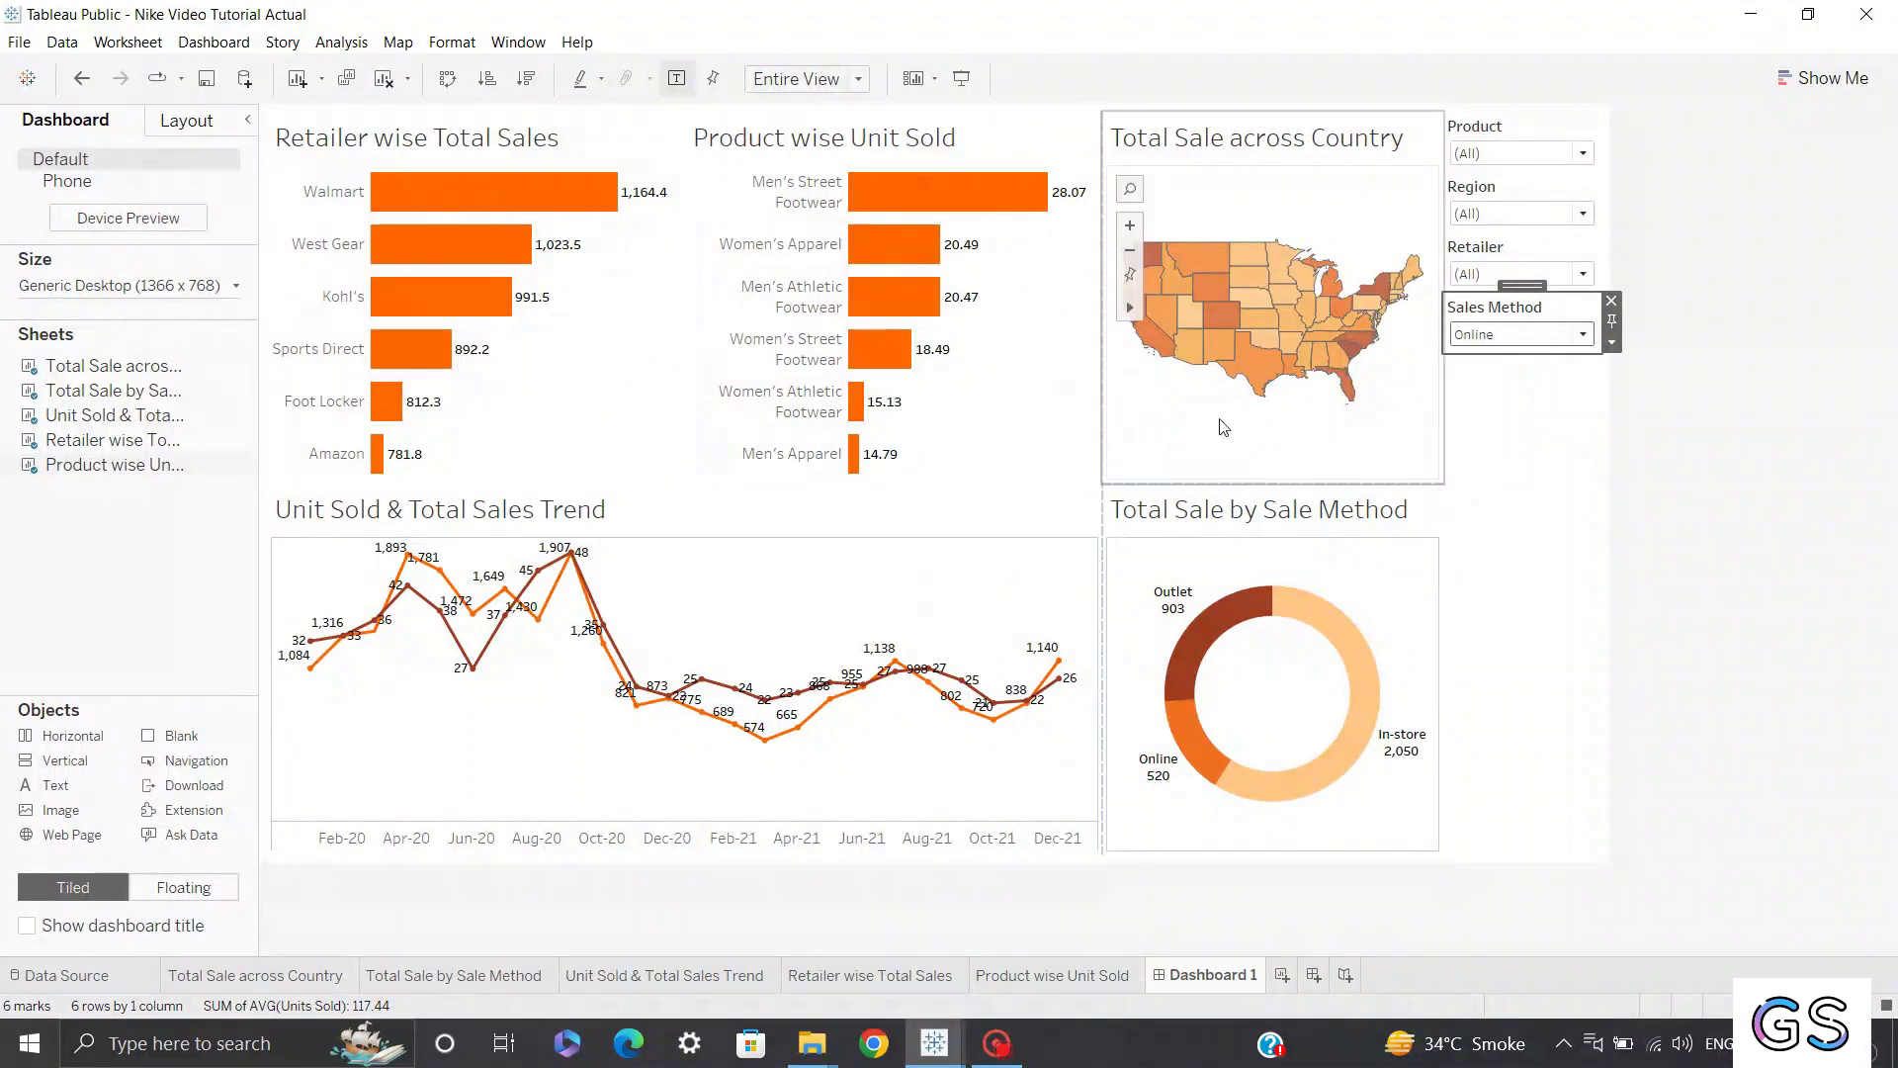
pyautogui.click(1613, 344)
pyautogui.moveTo(1646, 395)
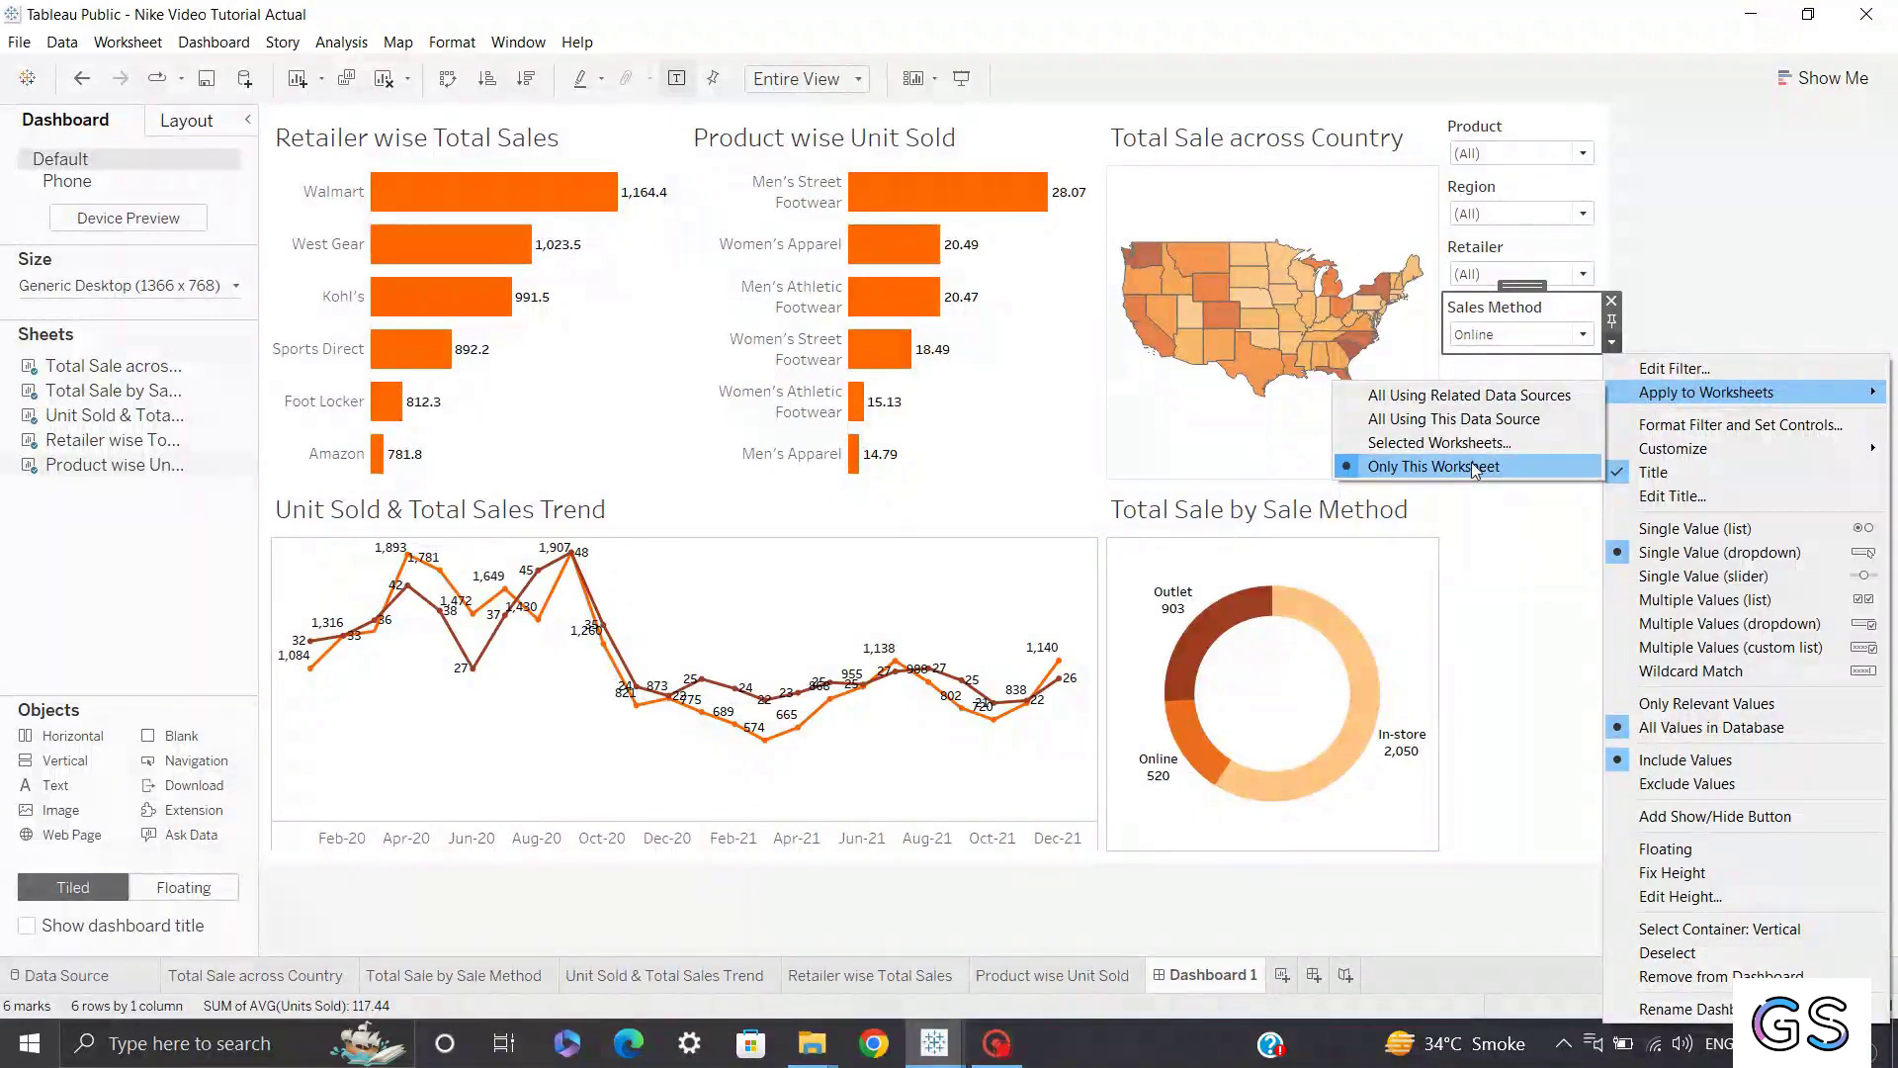
pyautogui.click(1503, 416)
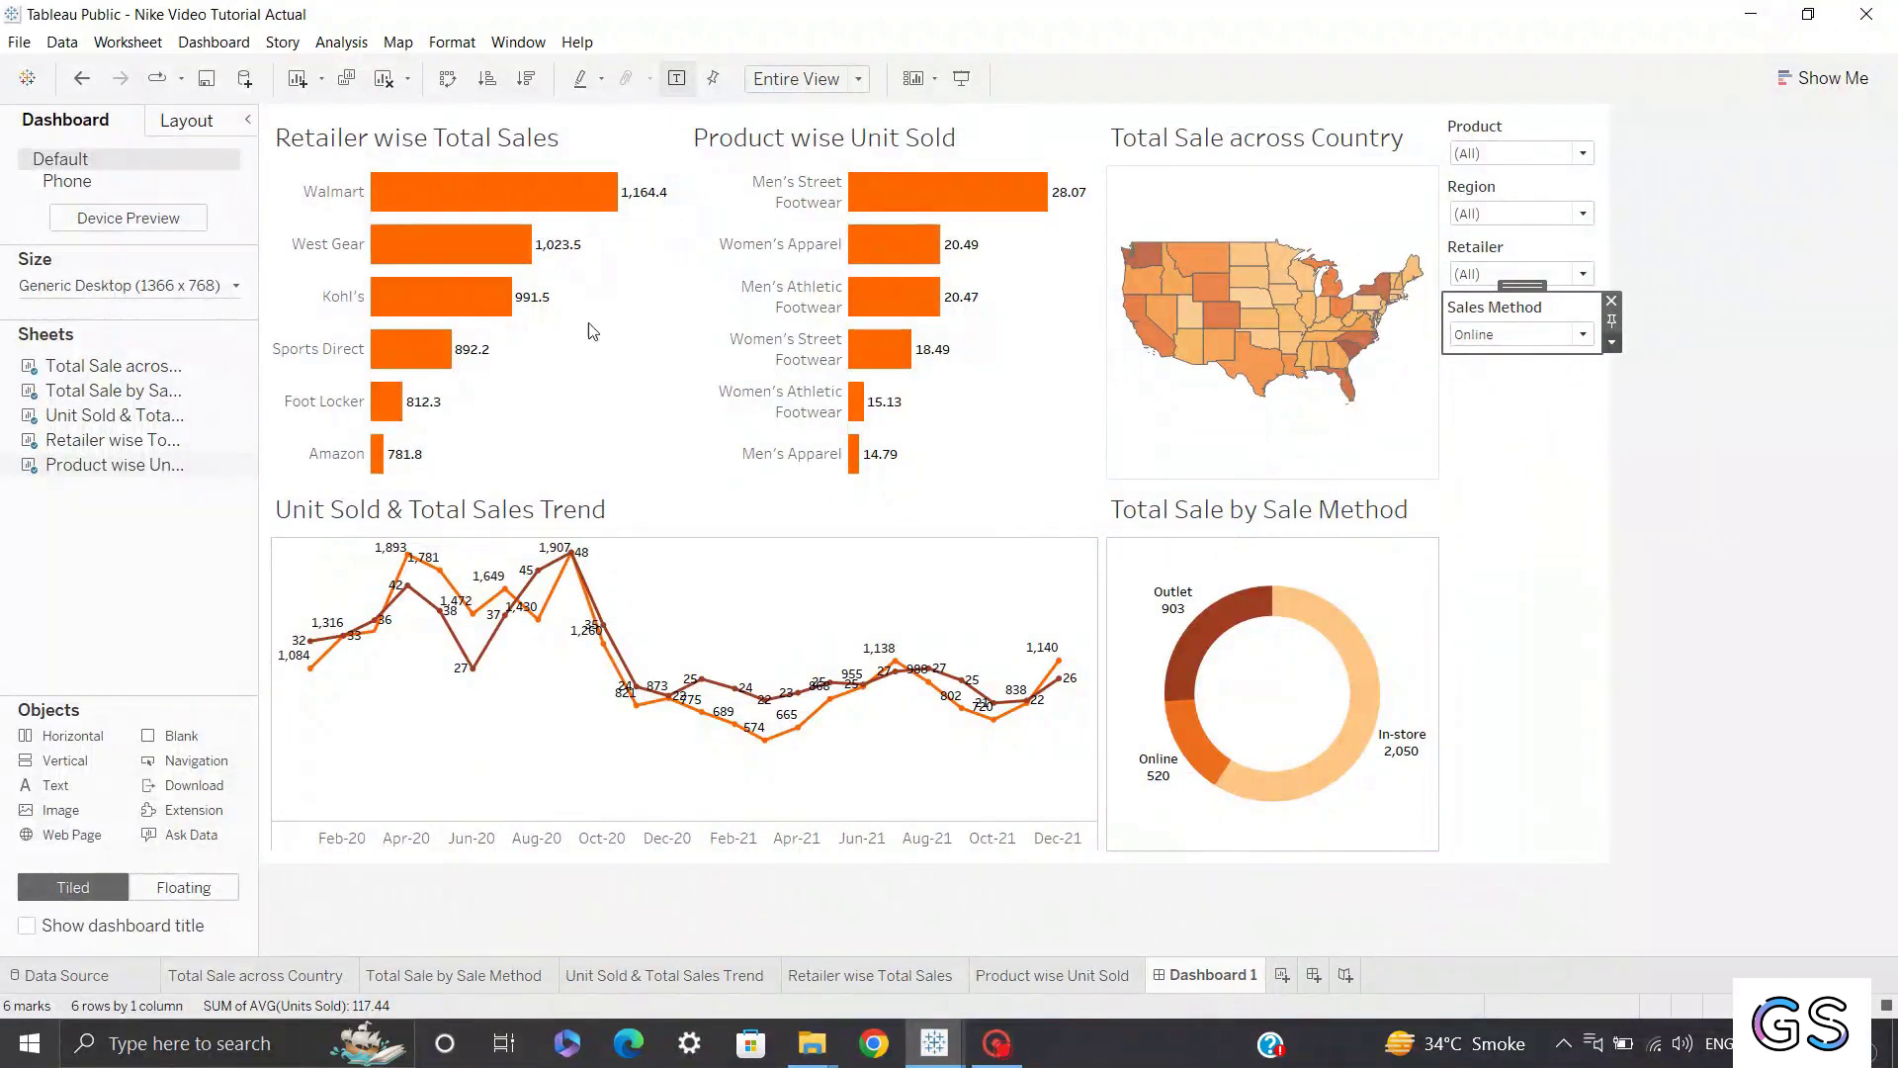
# Apply the Sales Method filter to all worksheets on the dashboard.
pyautogui.click(1612, 343)
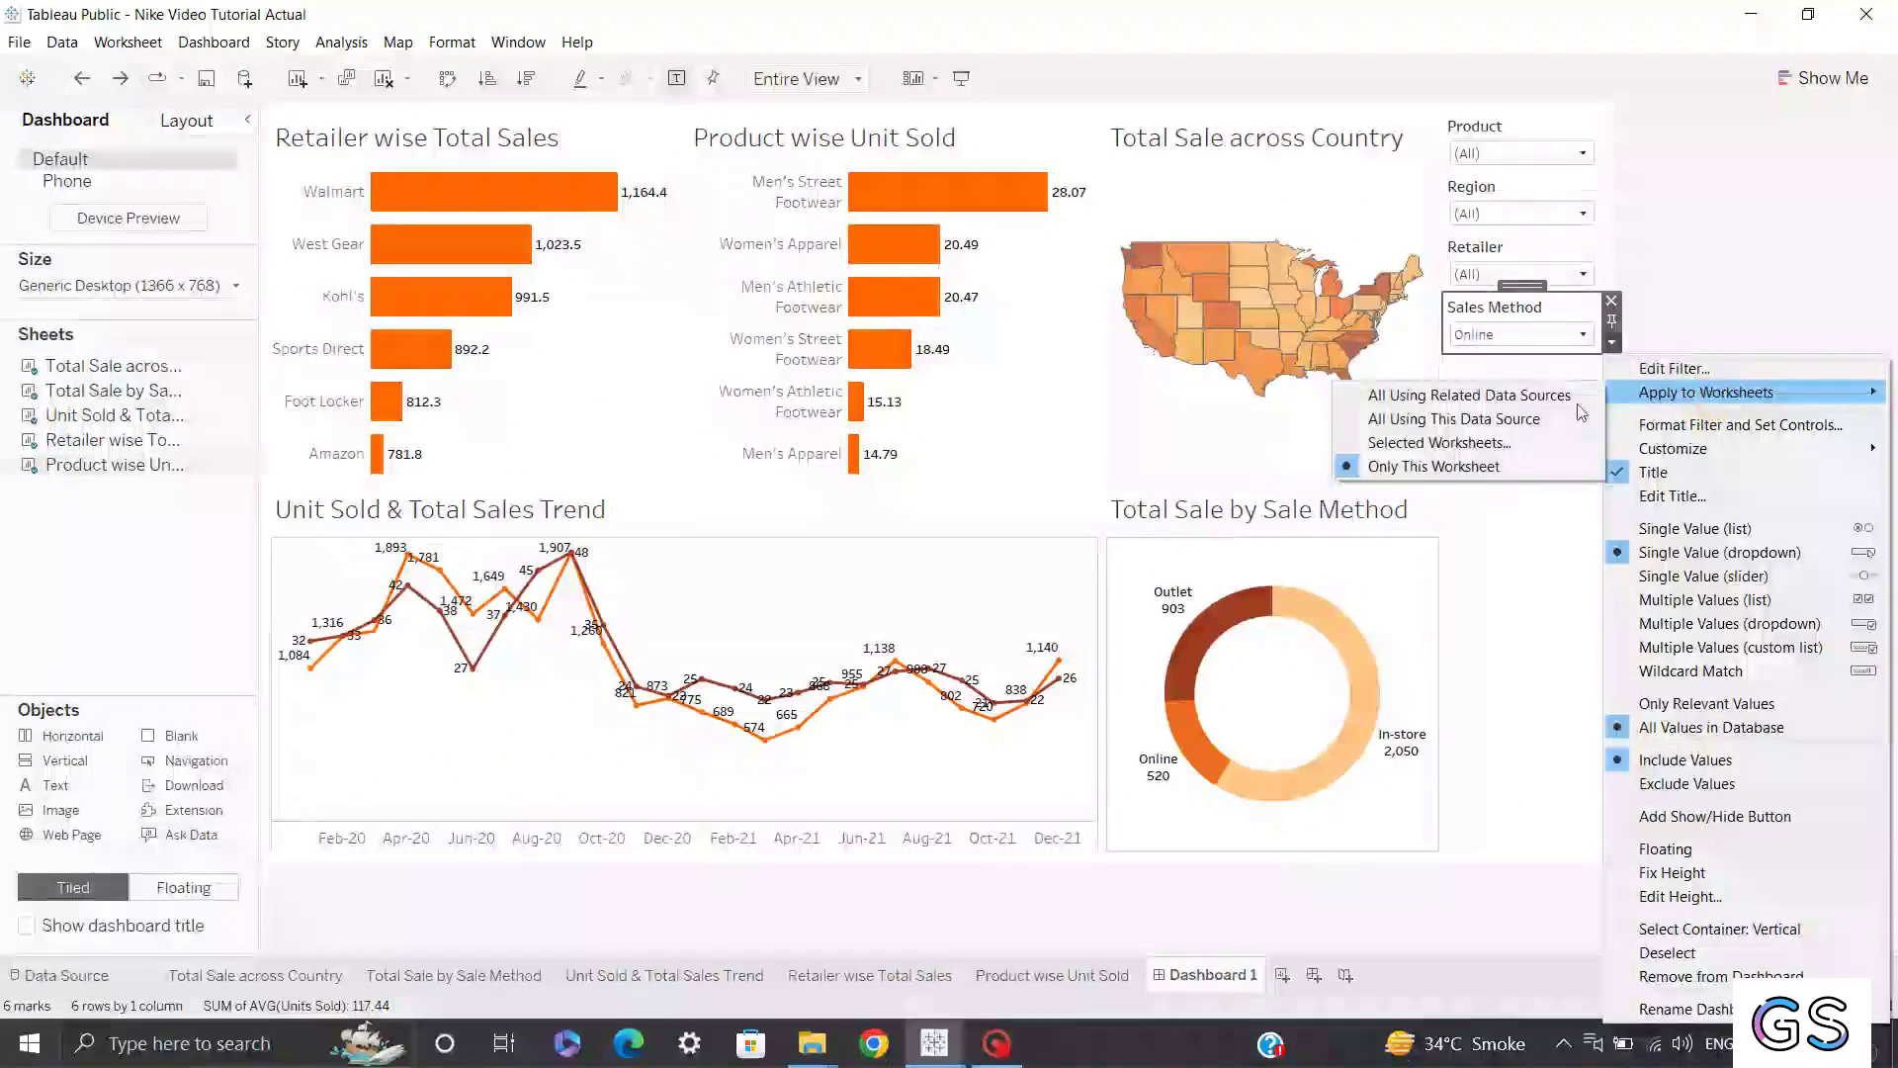
pyautogui.click(1434, 442)
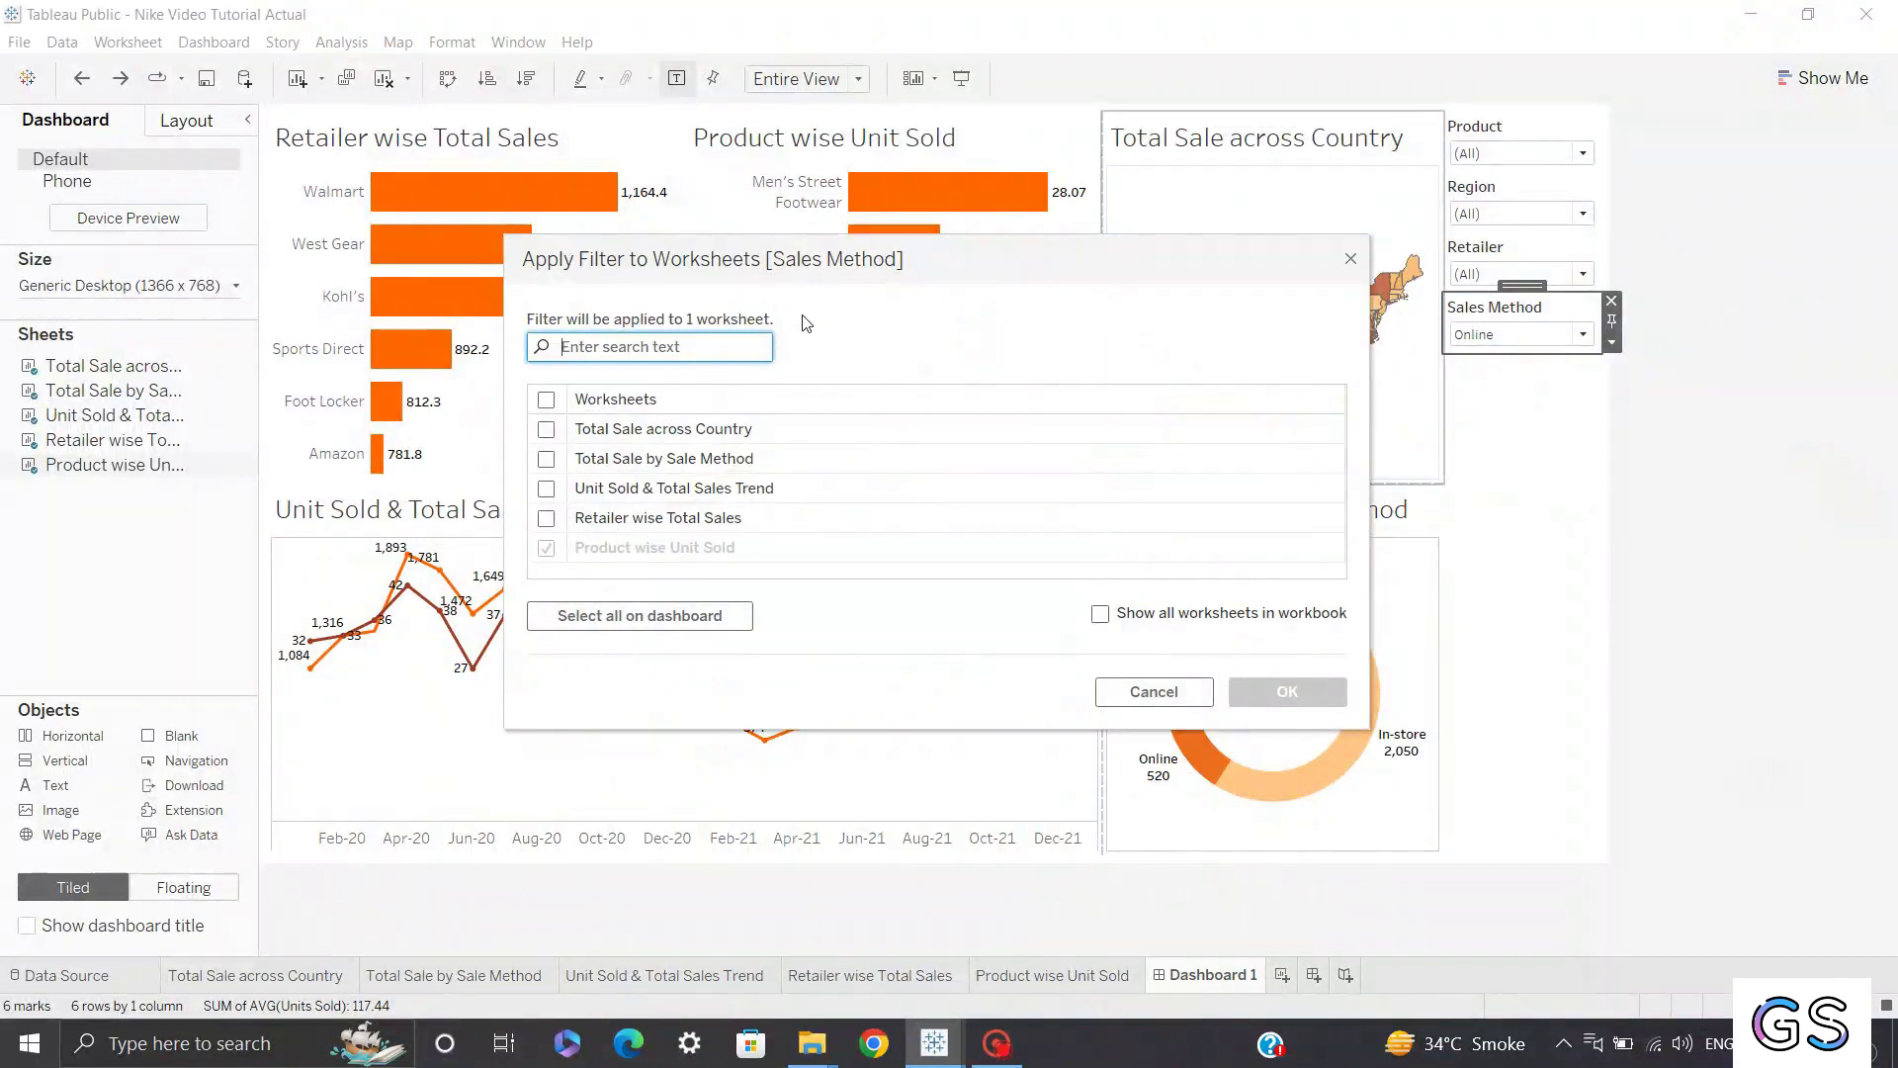
pyautogui.moveTo(860, 276); pyautogui.dragTo(901, 433)
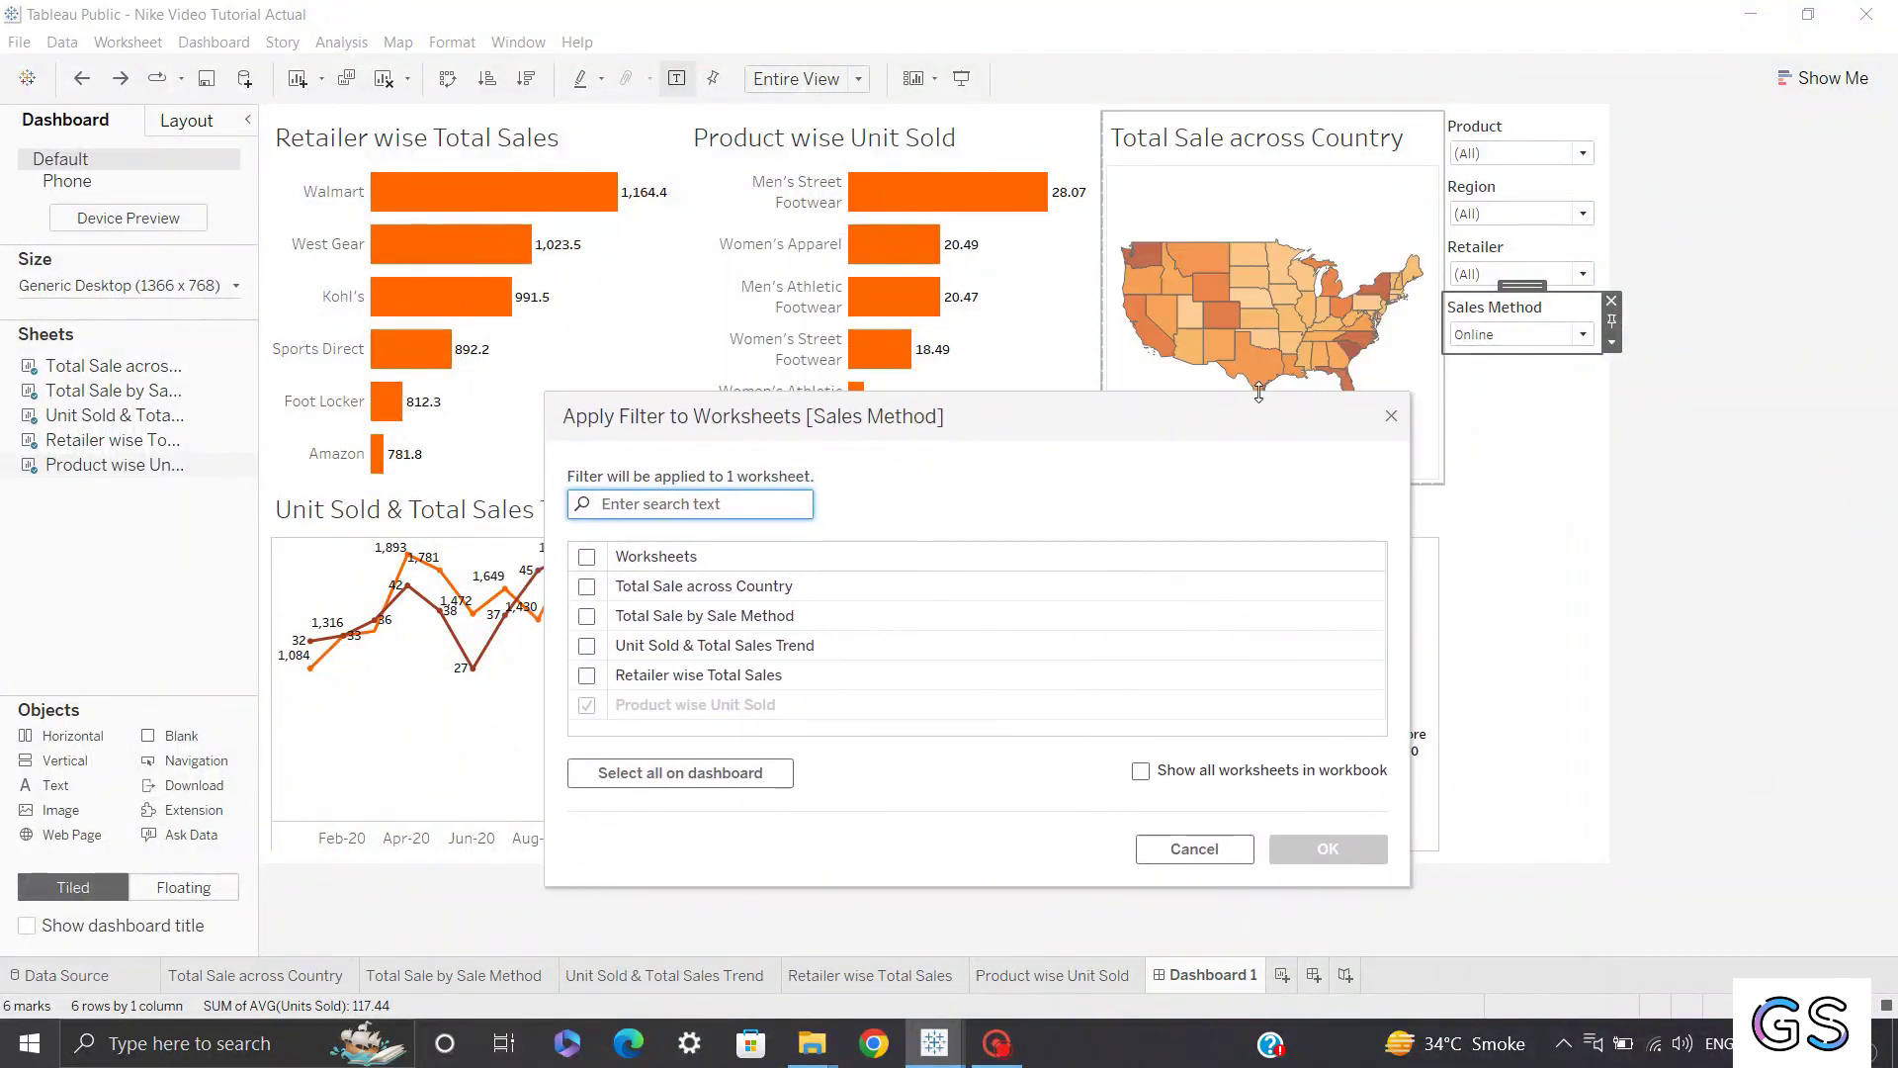
pyautogui.click(634, 777)
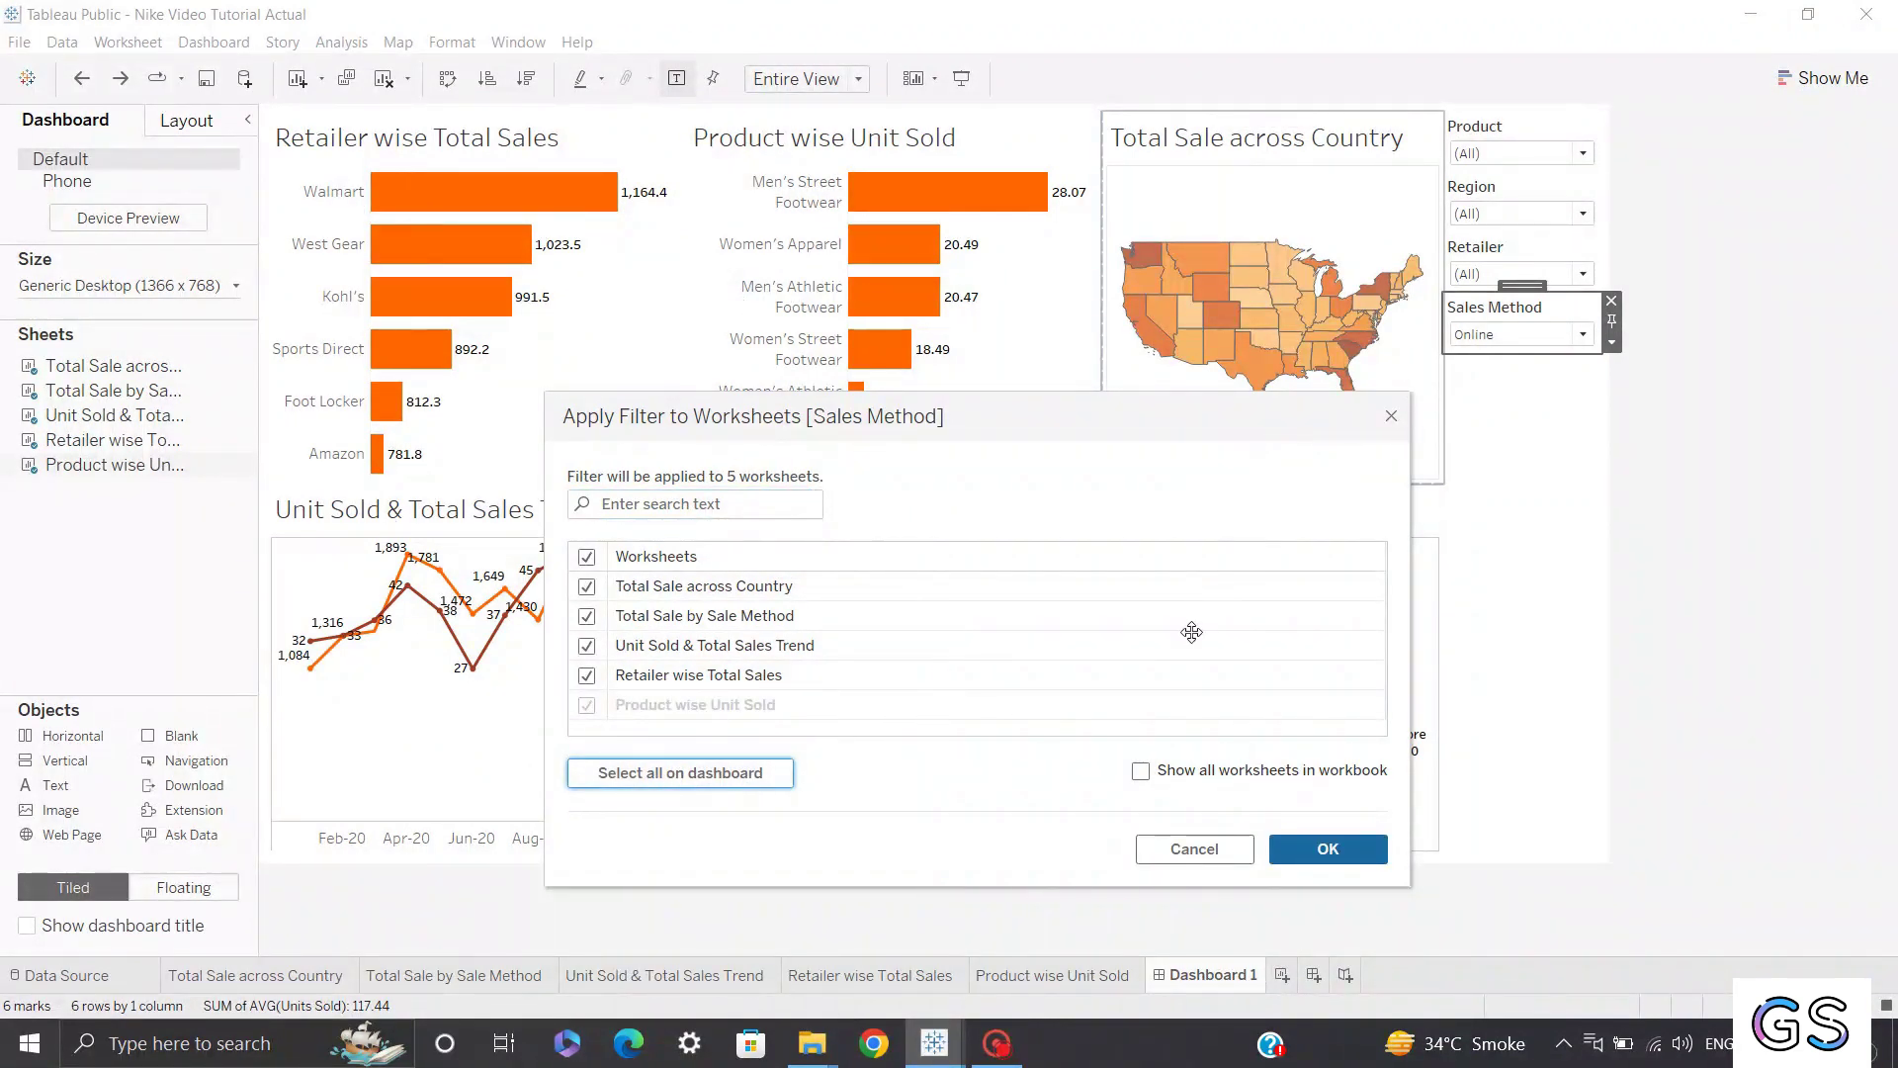
pyautogui.click(1297, 843)
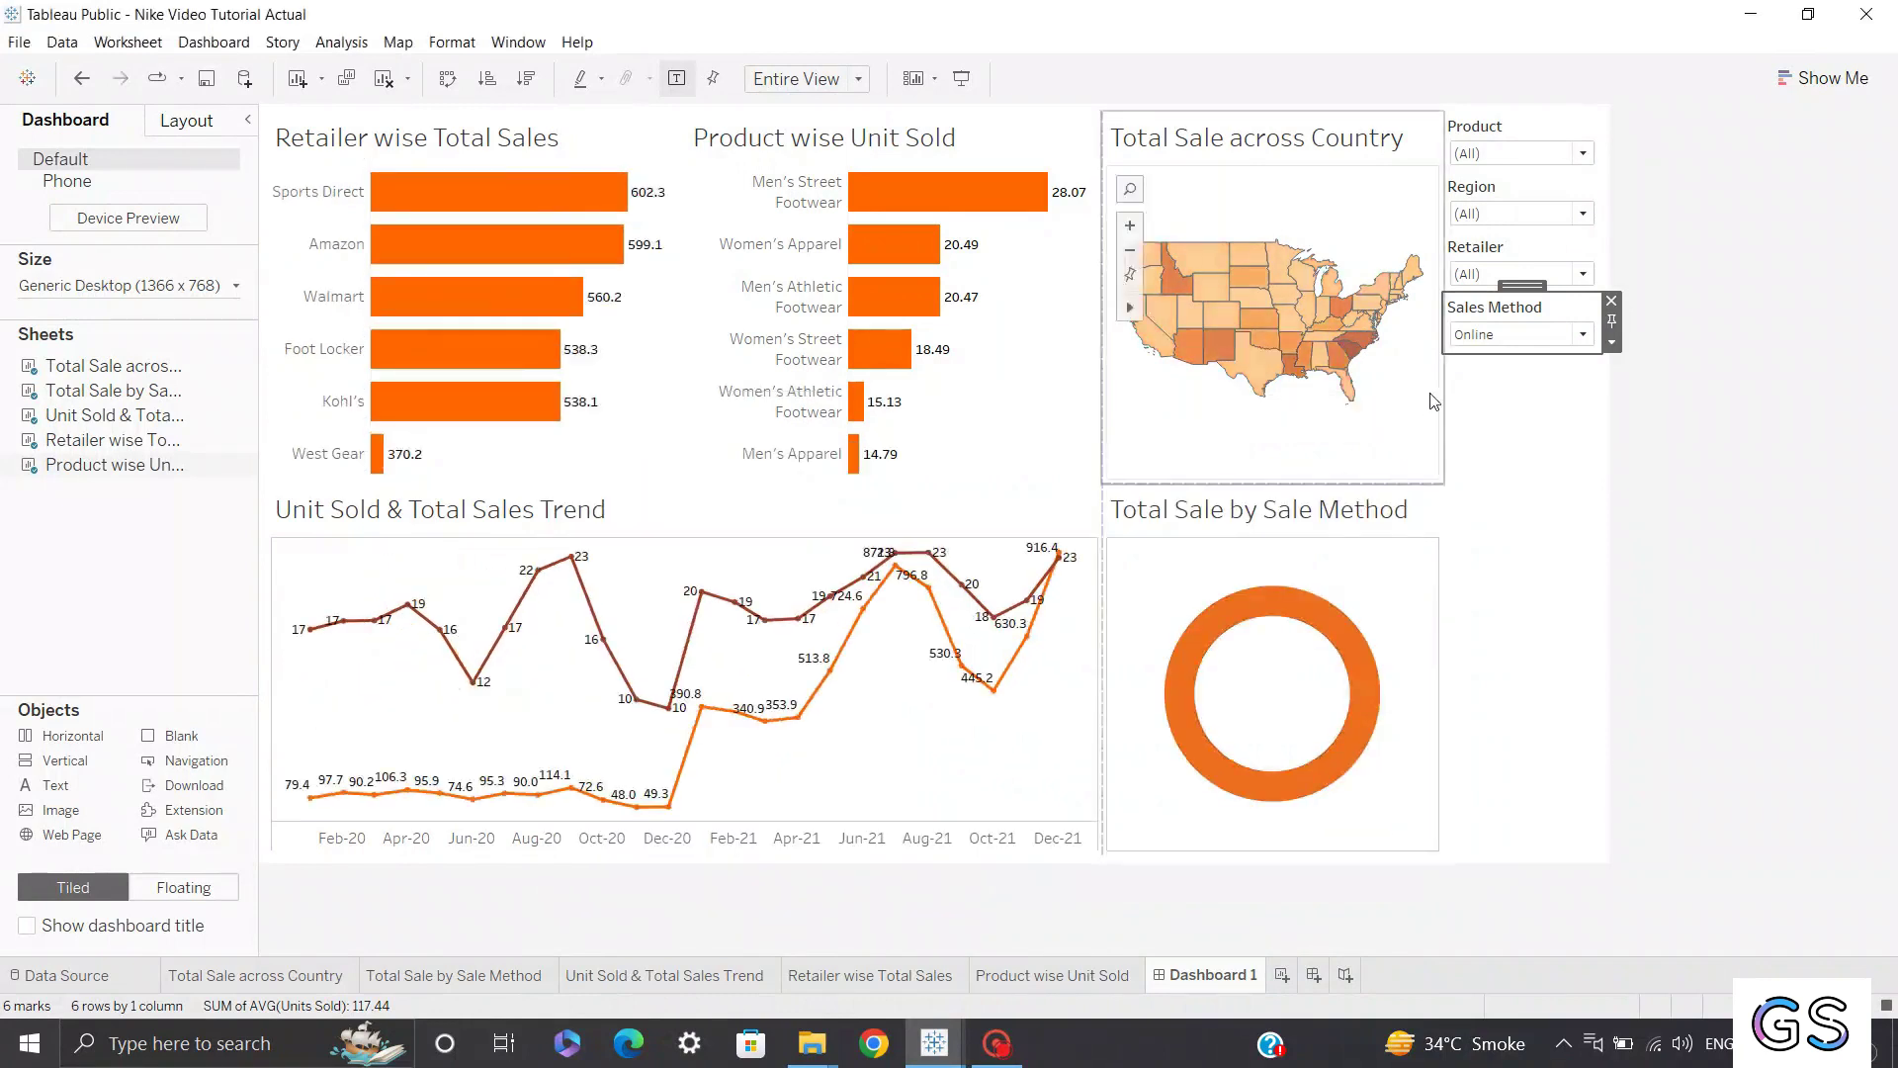
# Try the Sales Method filter on the charts with Outlet, and set it to In-store.
pyautogui.click(1528, 334)
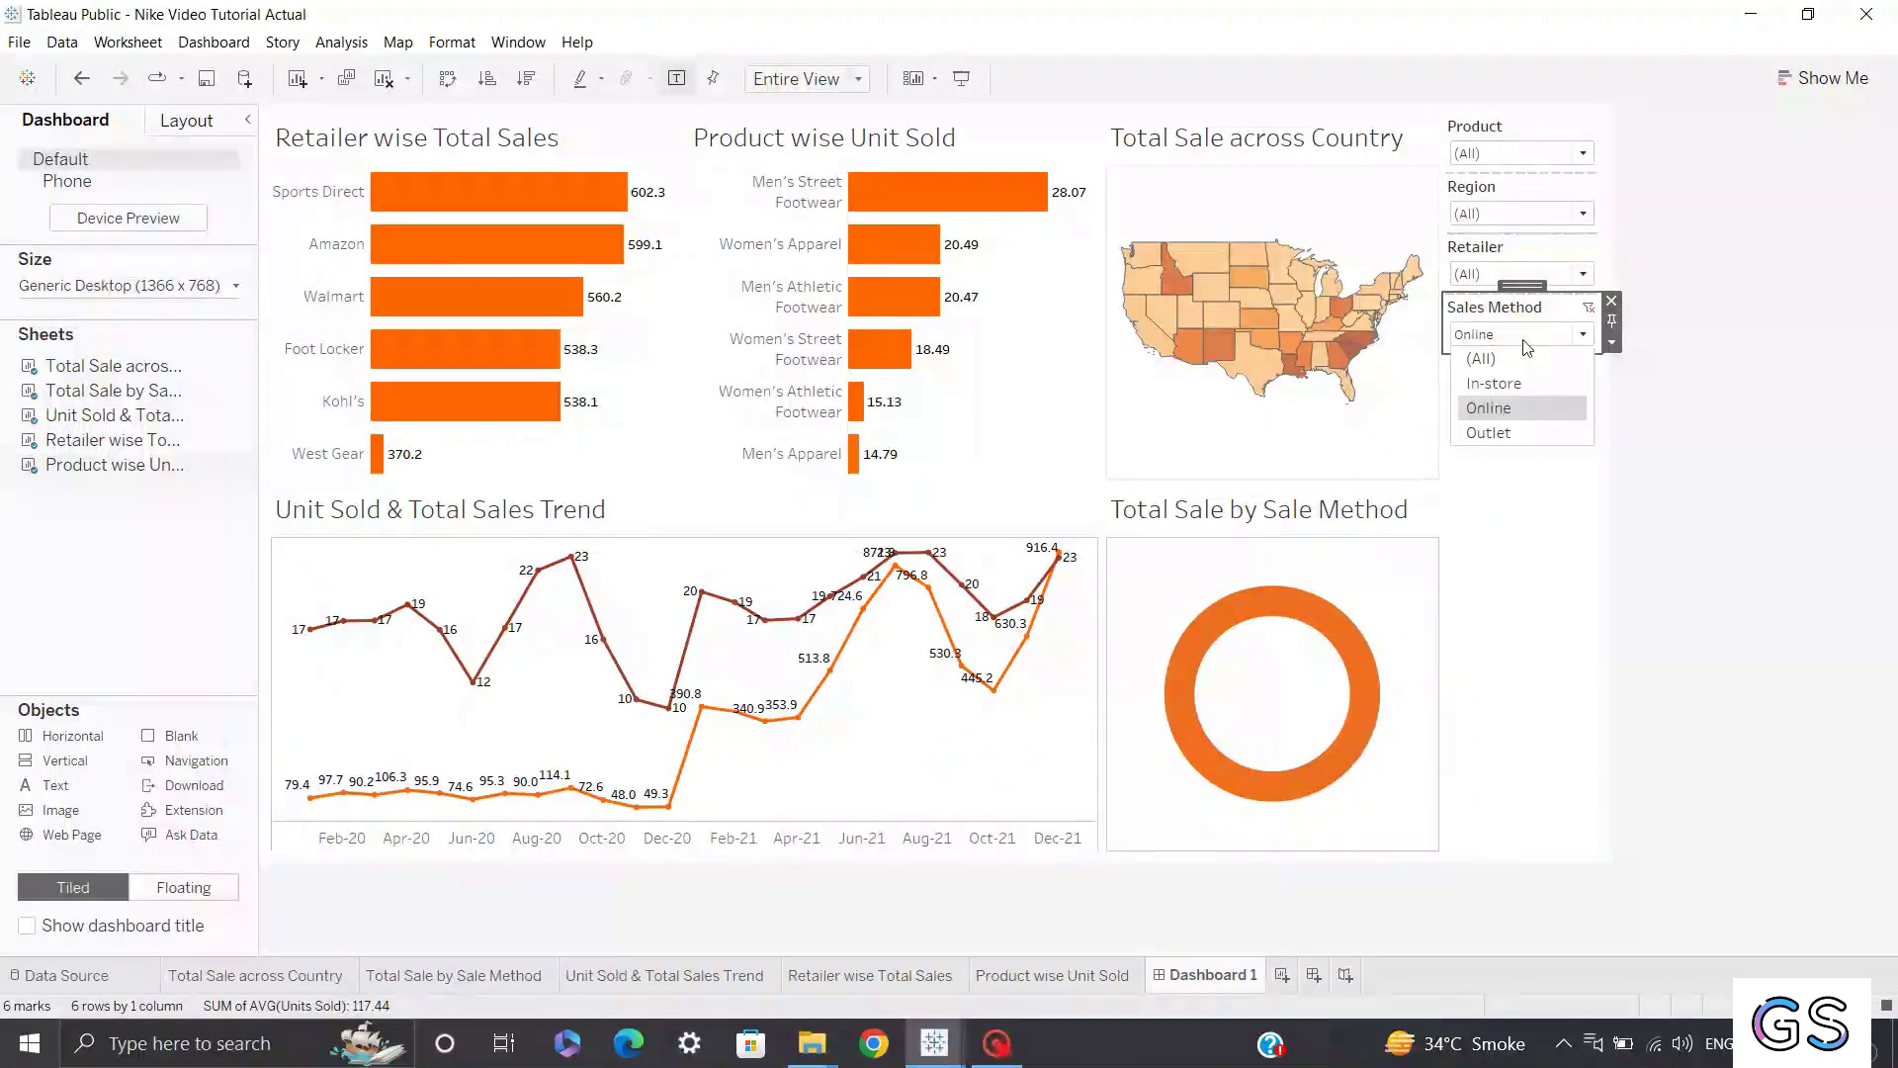
pyautogui.click(1493, 432)
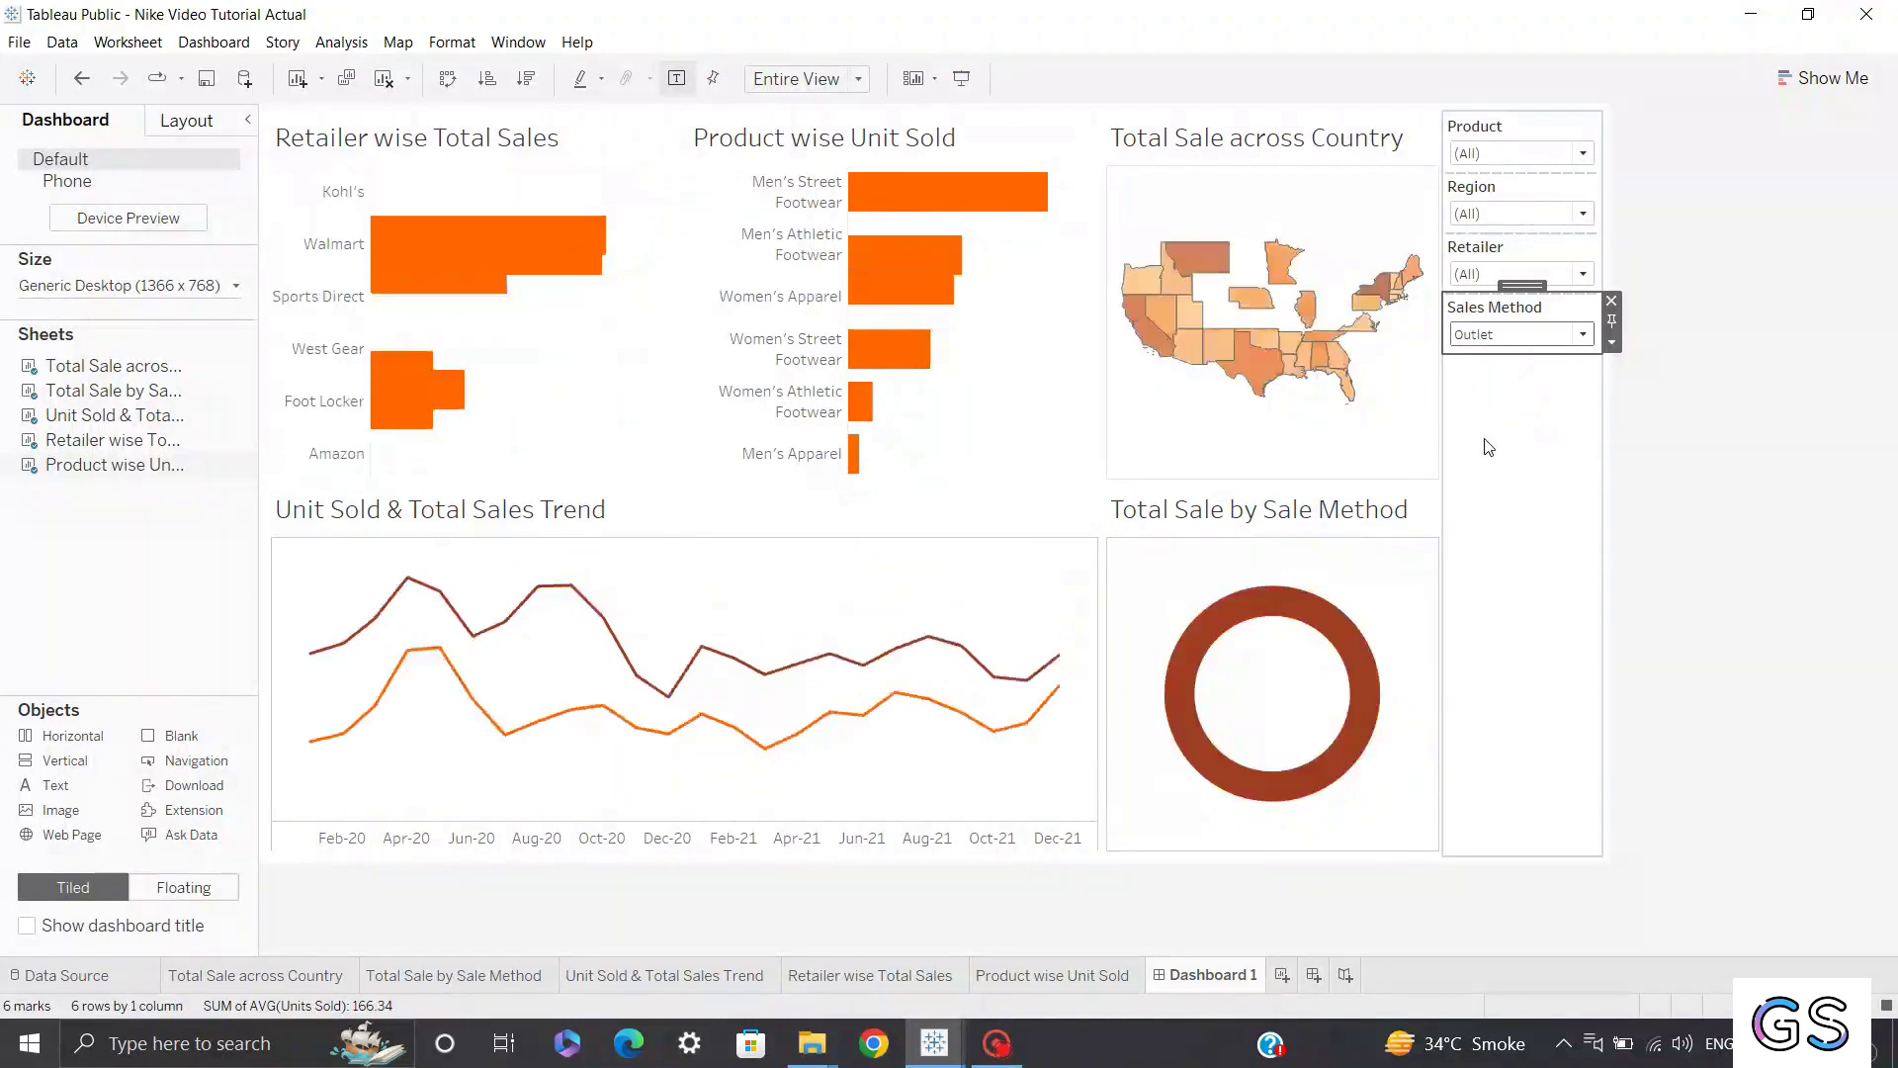
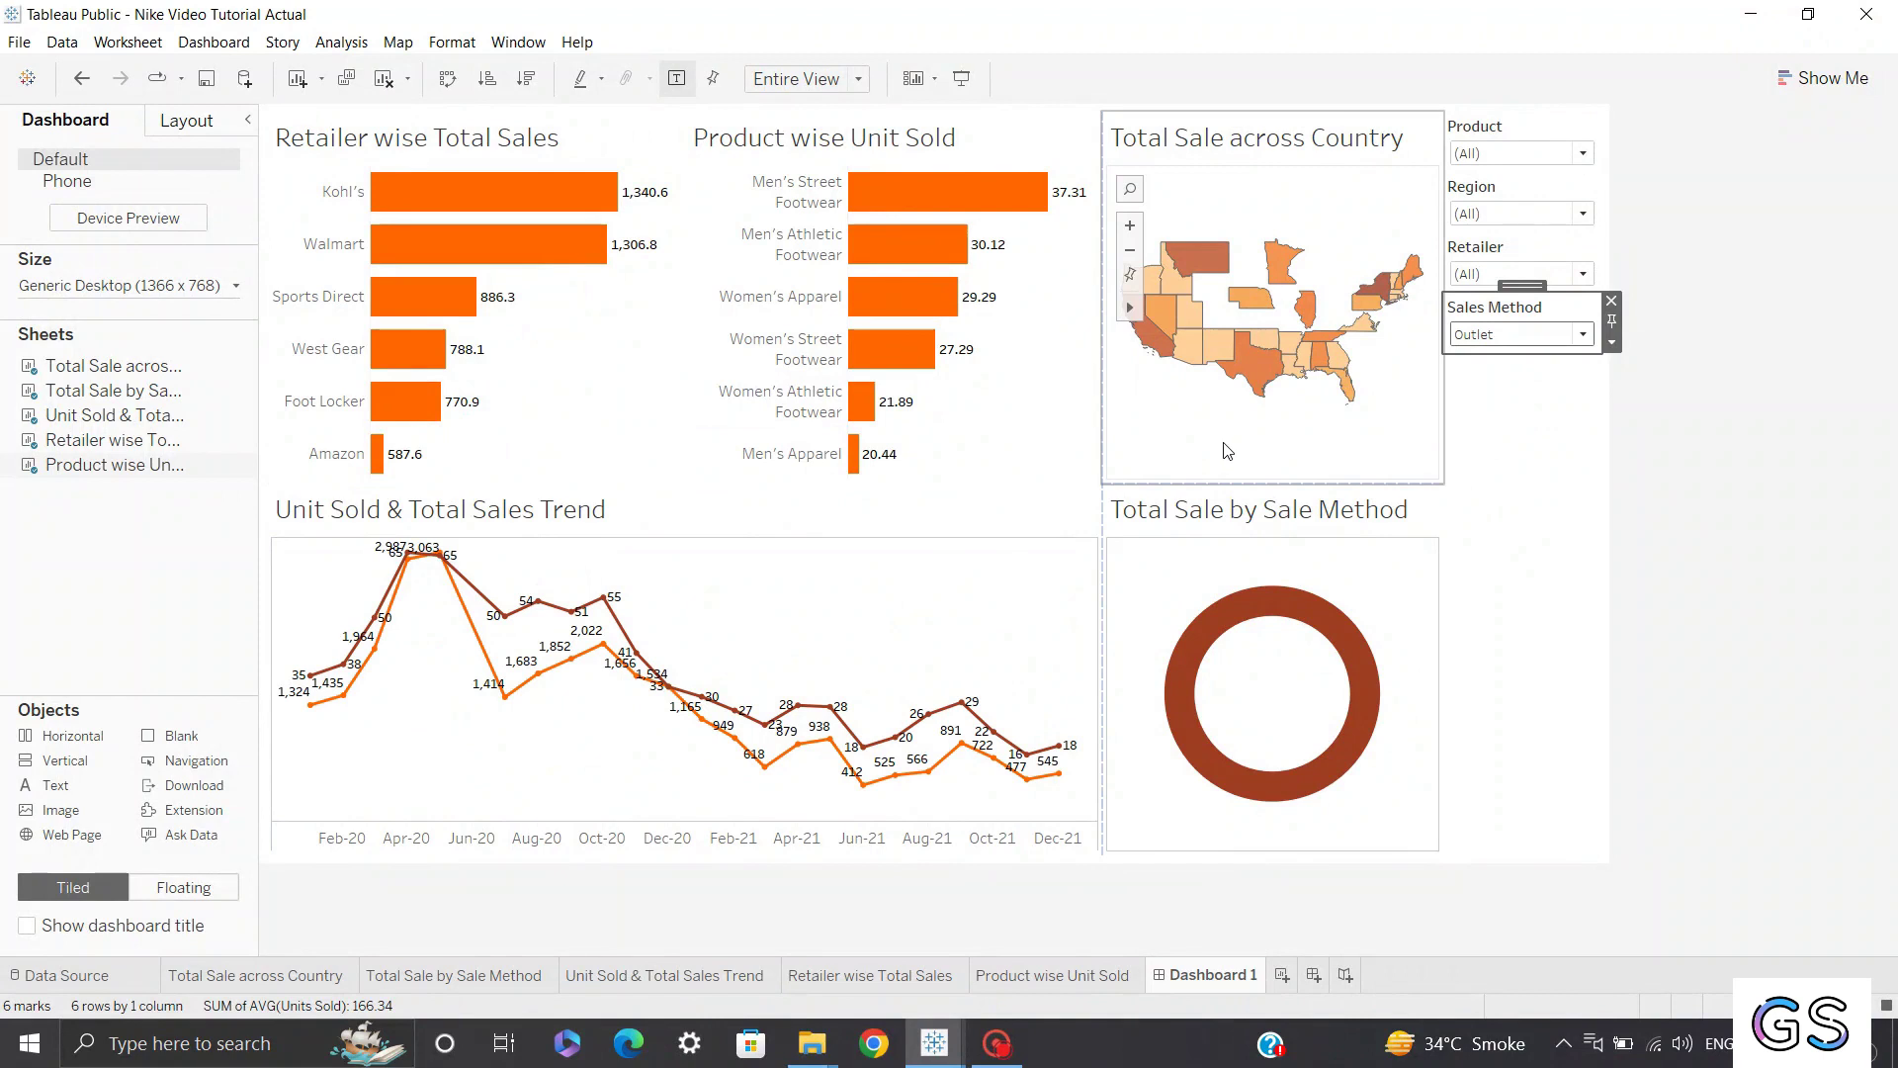
pyautogui.click(1292, 525)
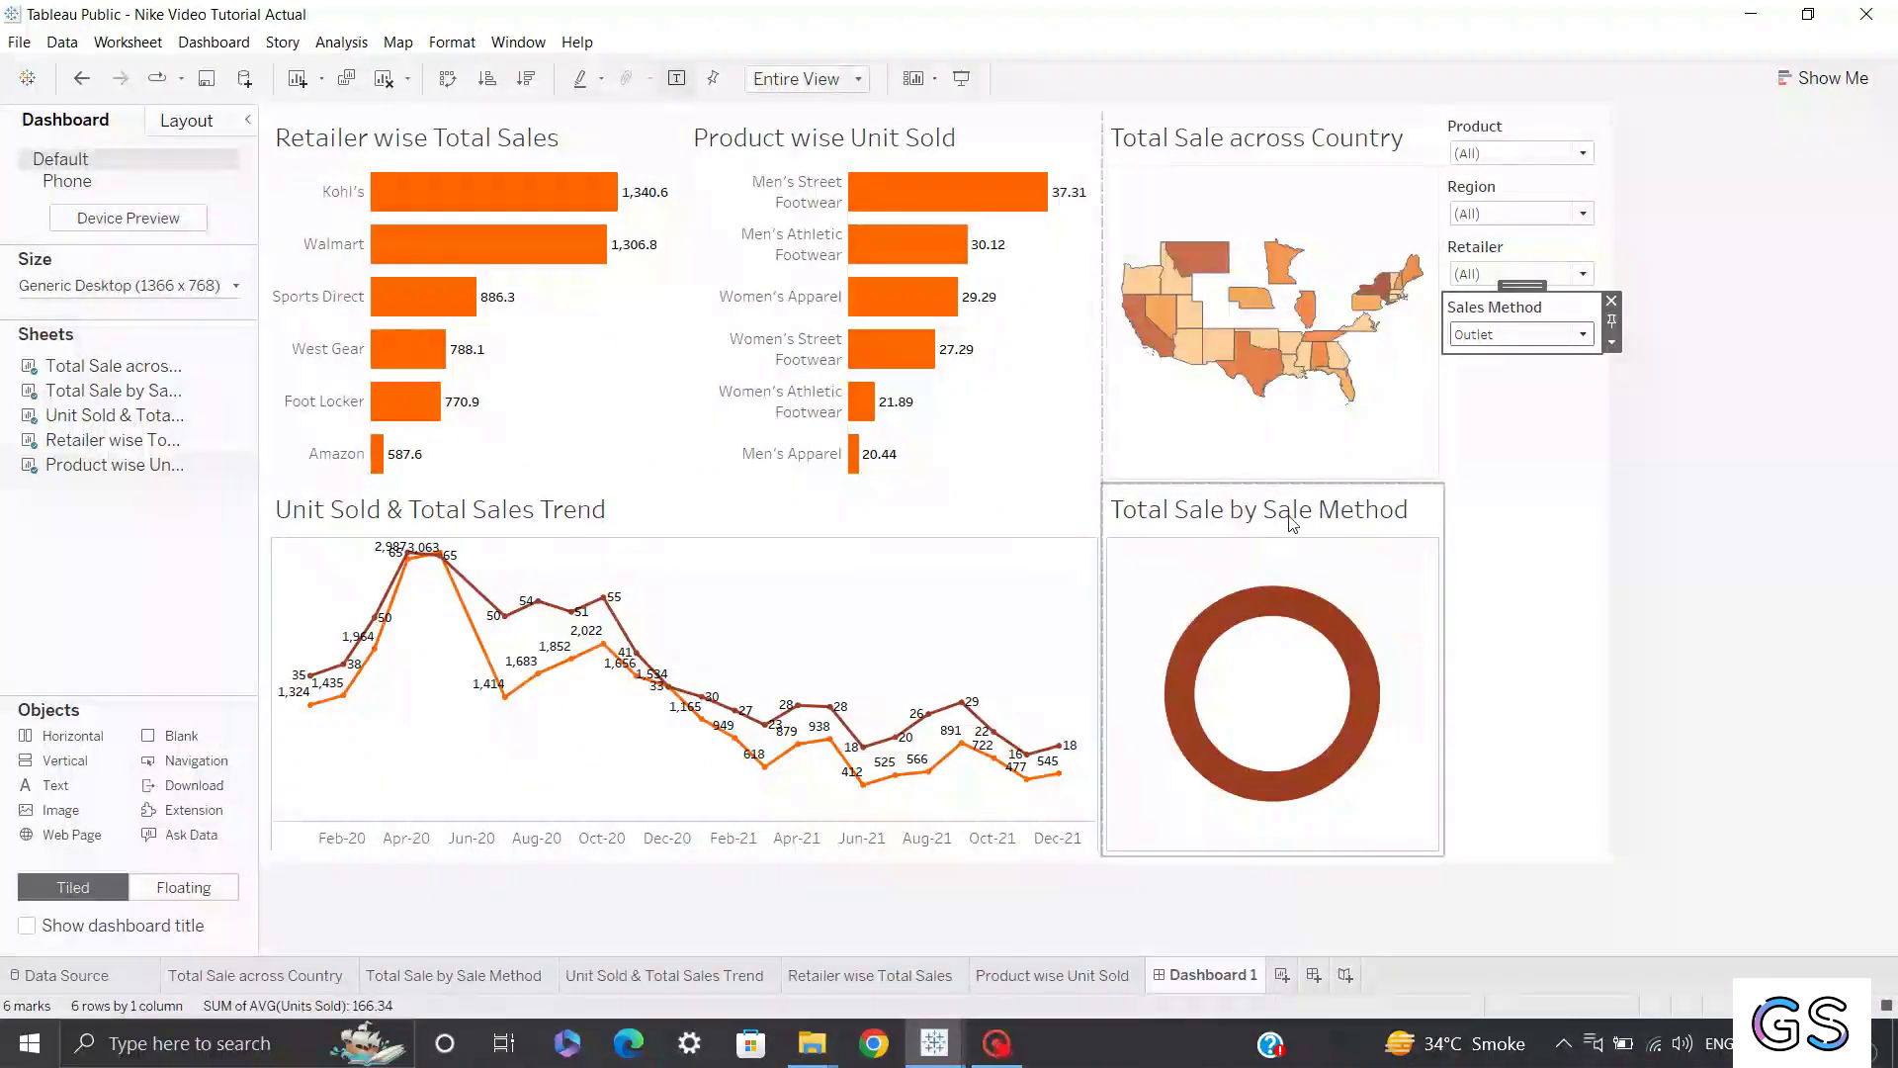
pyautogui.click(1503, 385)
pyautogui.click(1507, 339)
pyautogui.click(1488, 385)
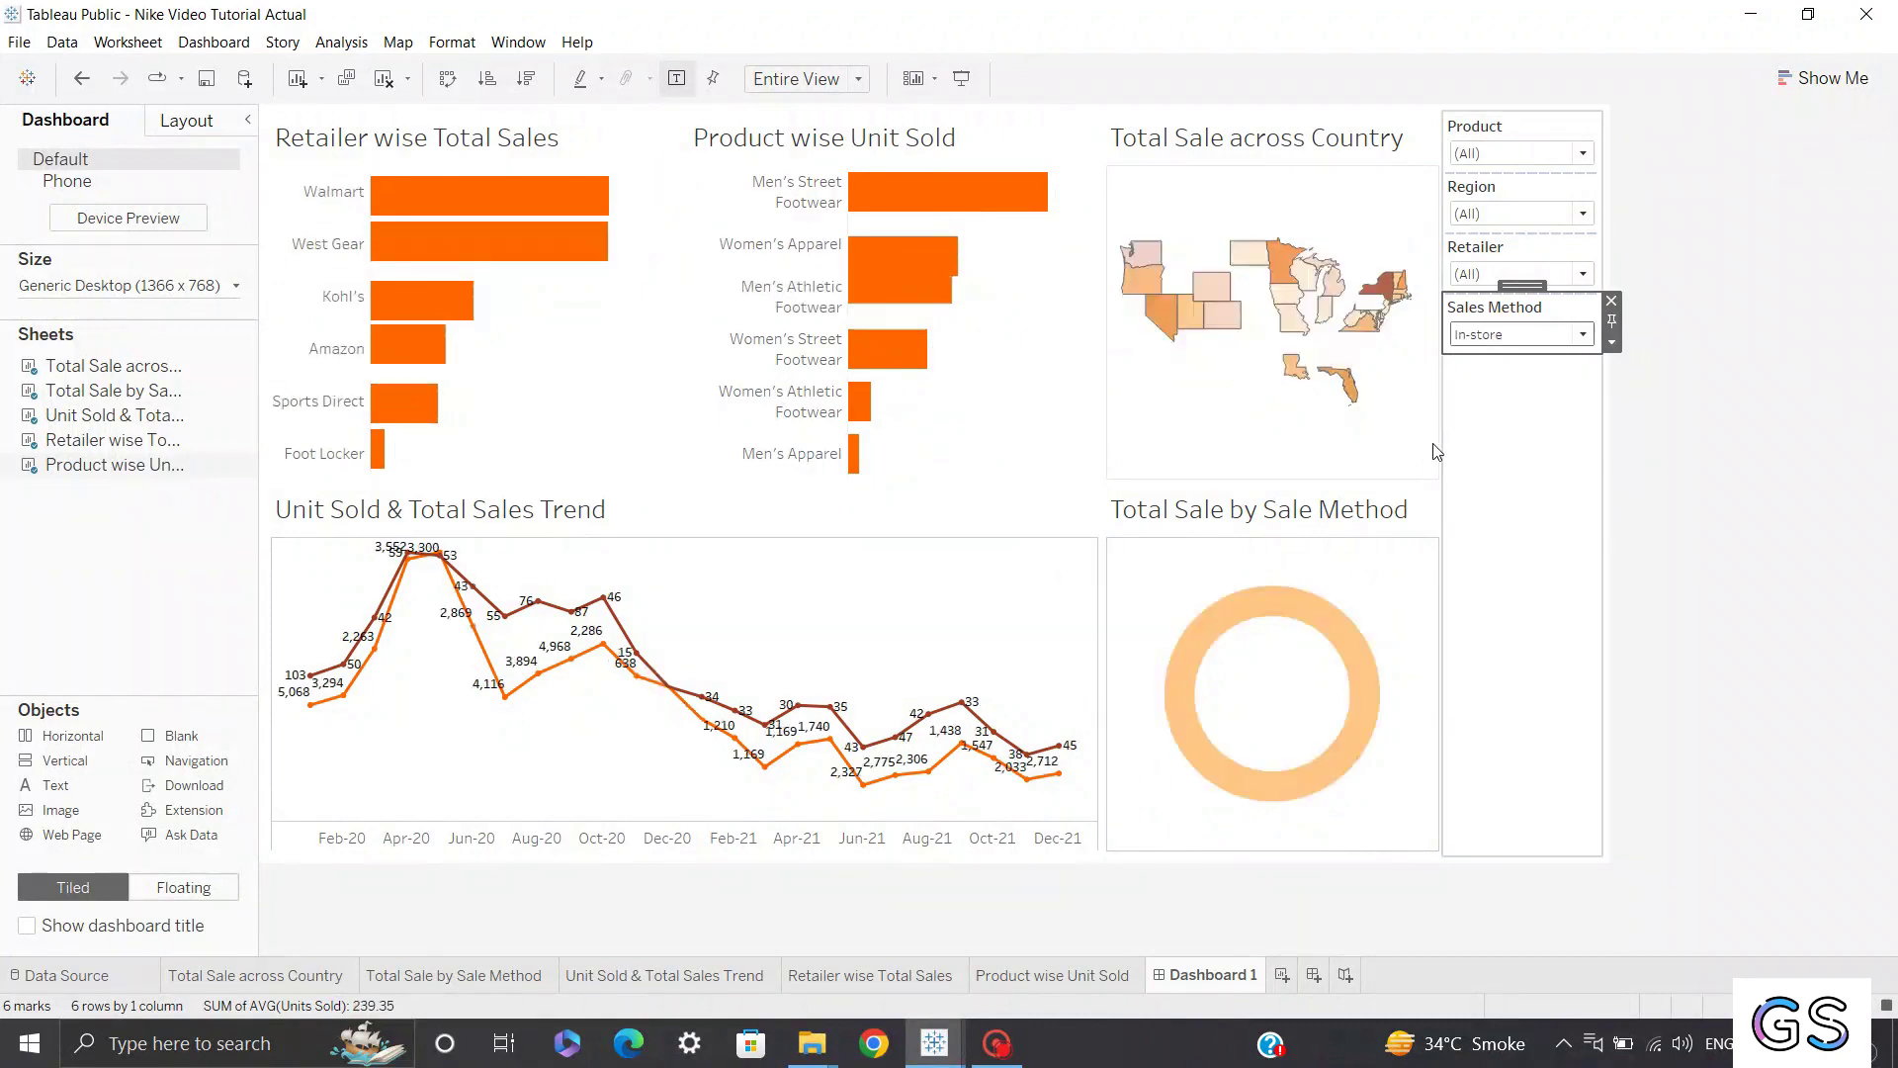
pyautogui.moveTo(1268, 600)
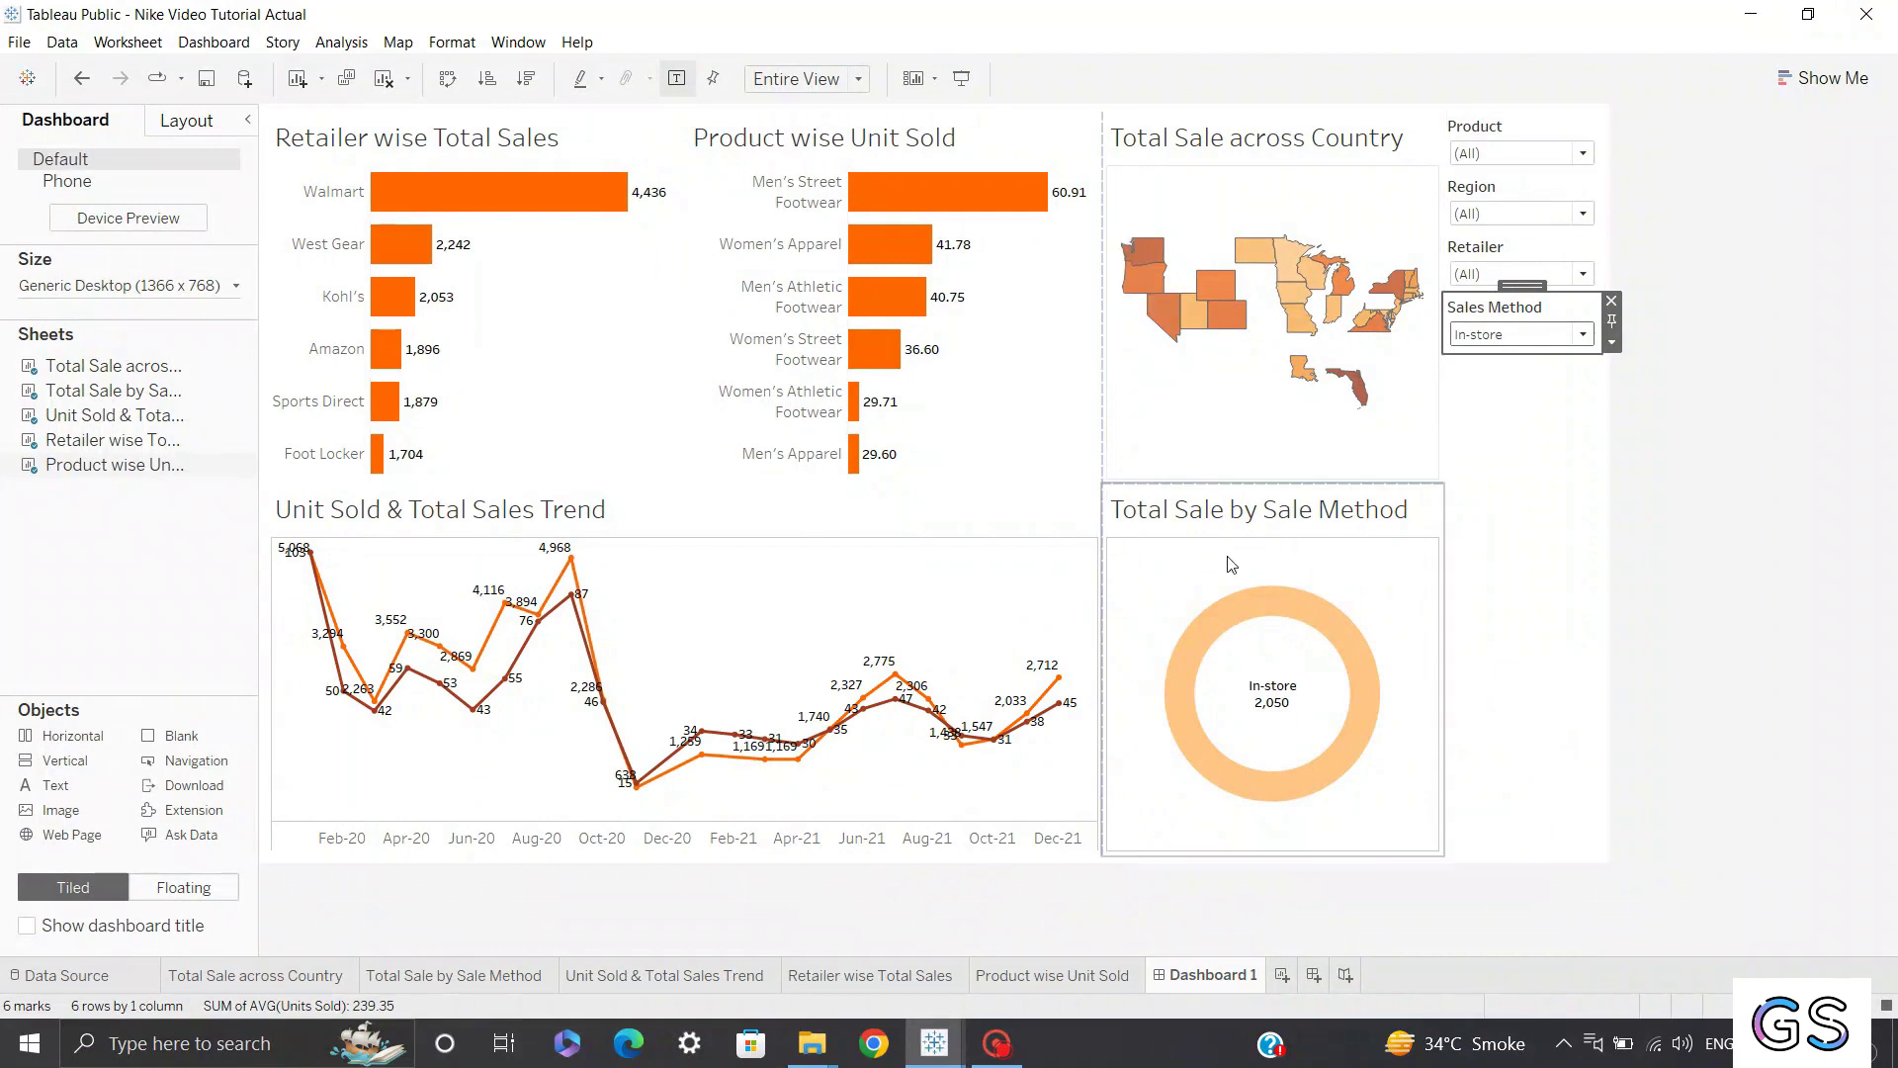
# Exclude the Total Sale by Sale Method worksheet from the sheets the Sales Method filter applies to.
pyautogui.click(1345, 516)
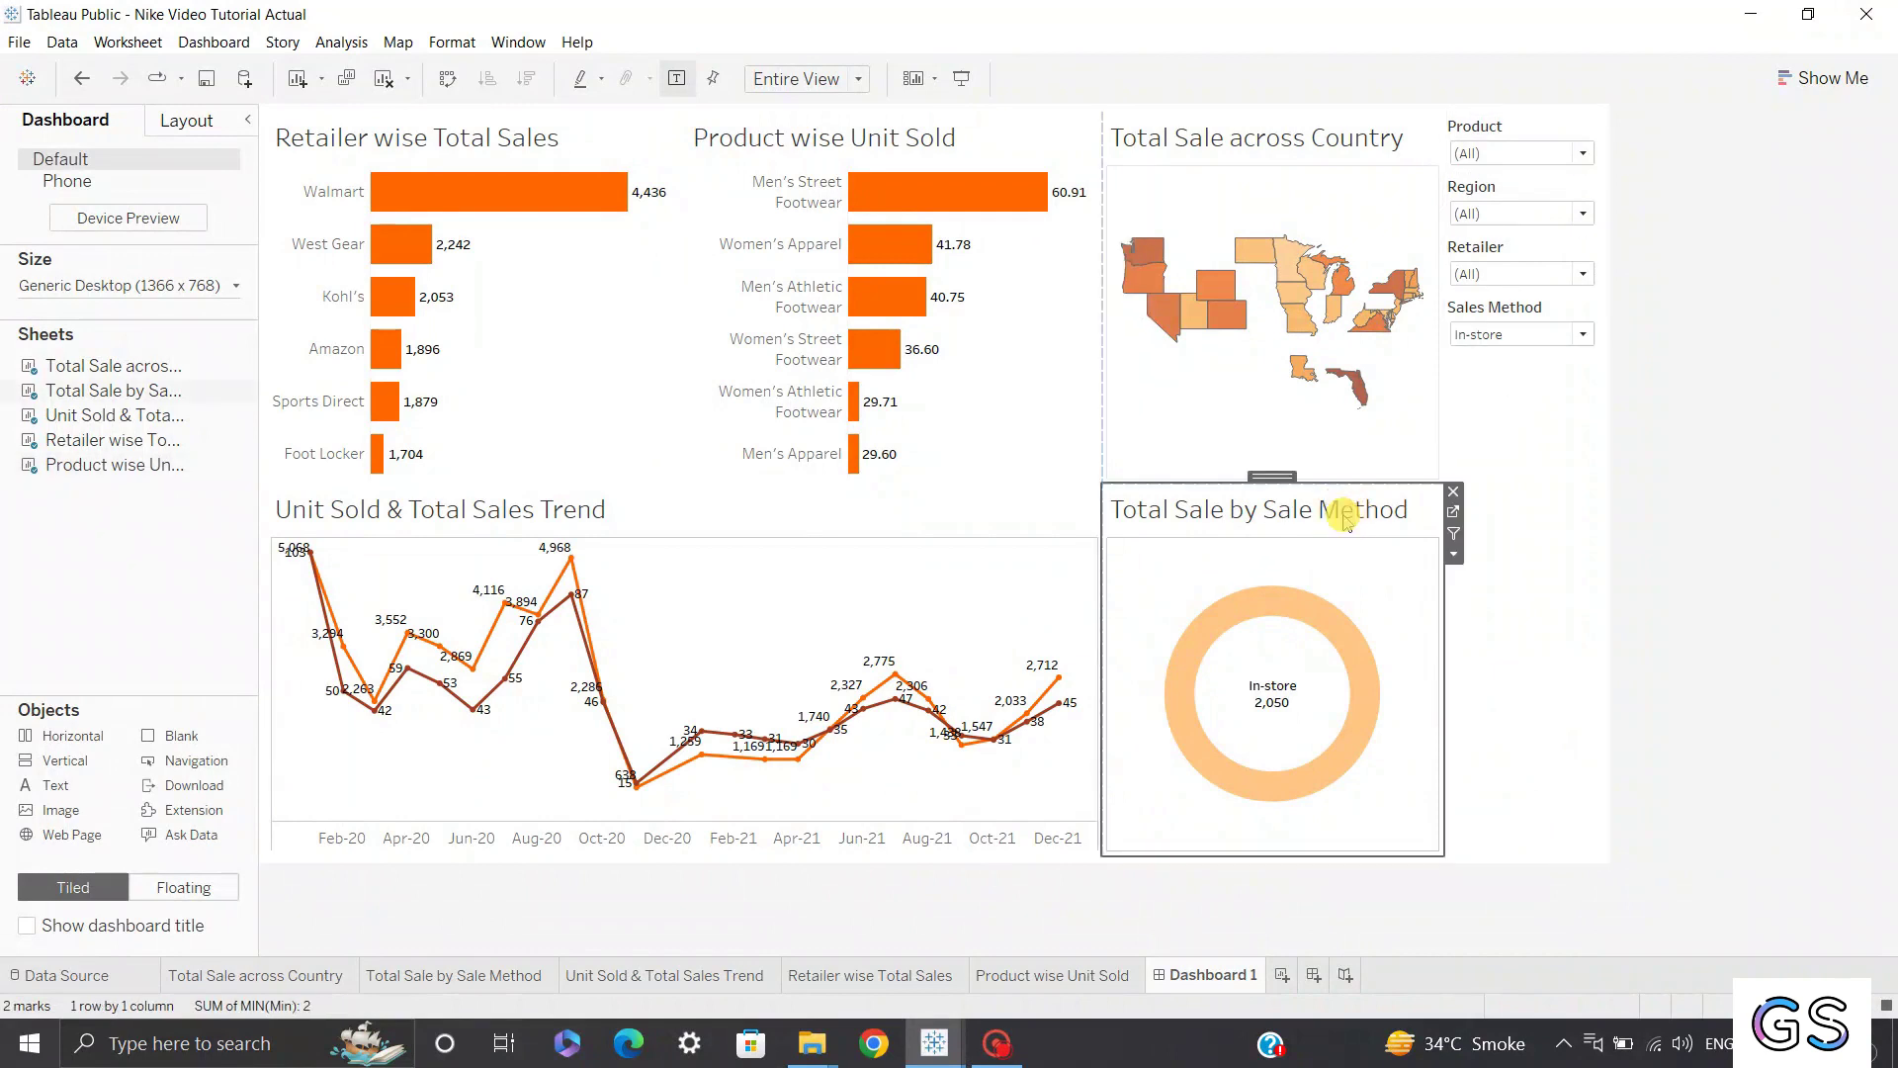
pyautogui.click(1587, 316)
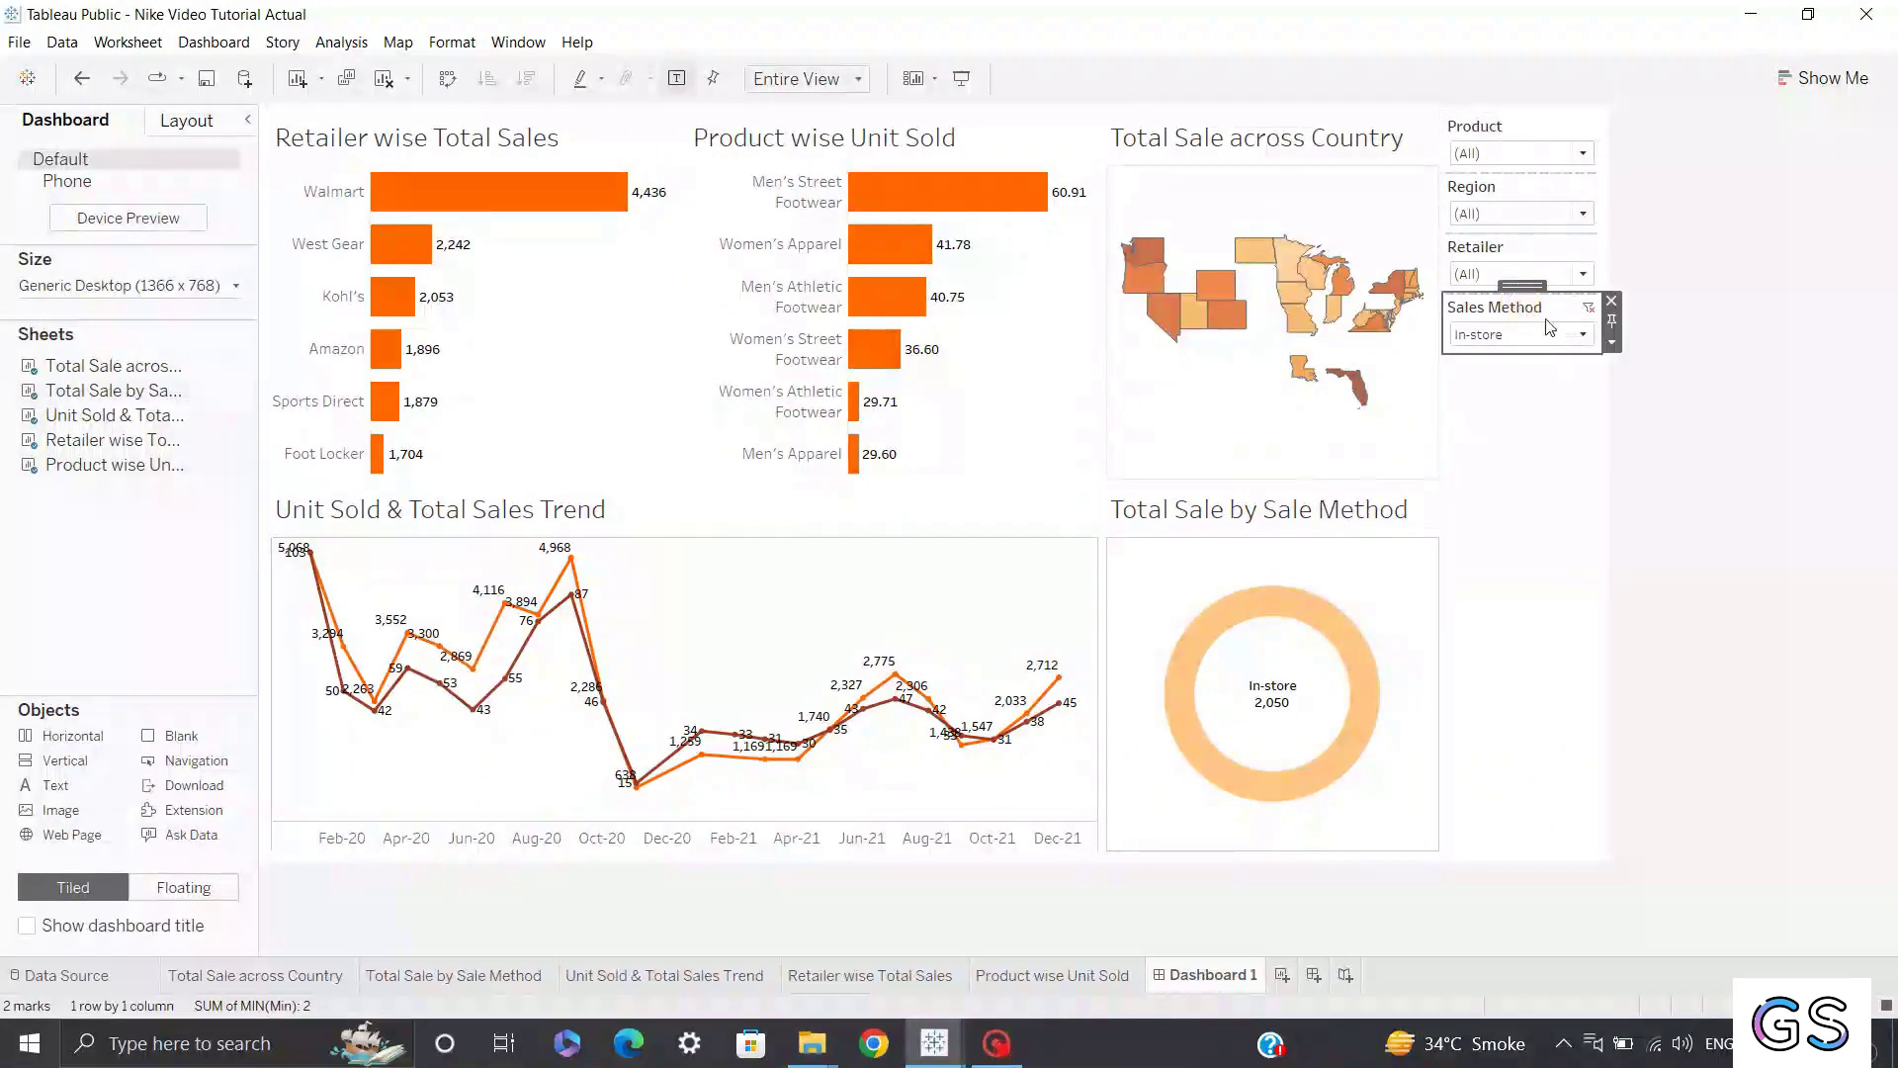
pyautogui.click(1612, 341)
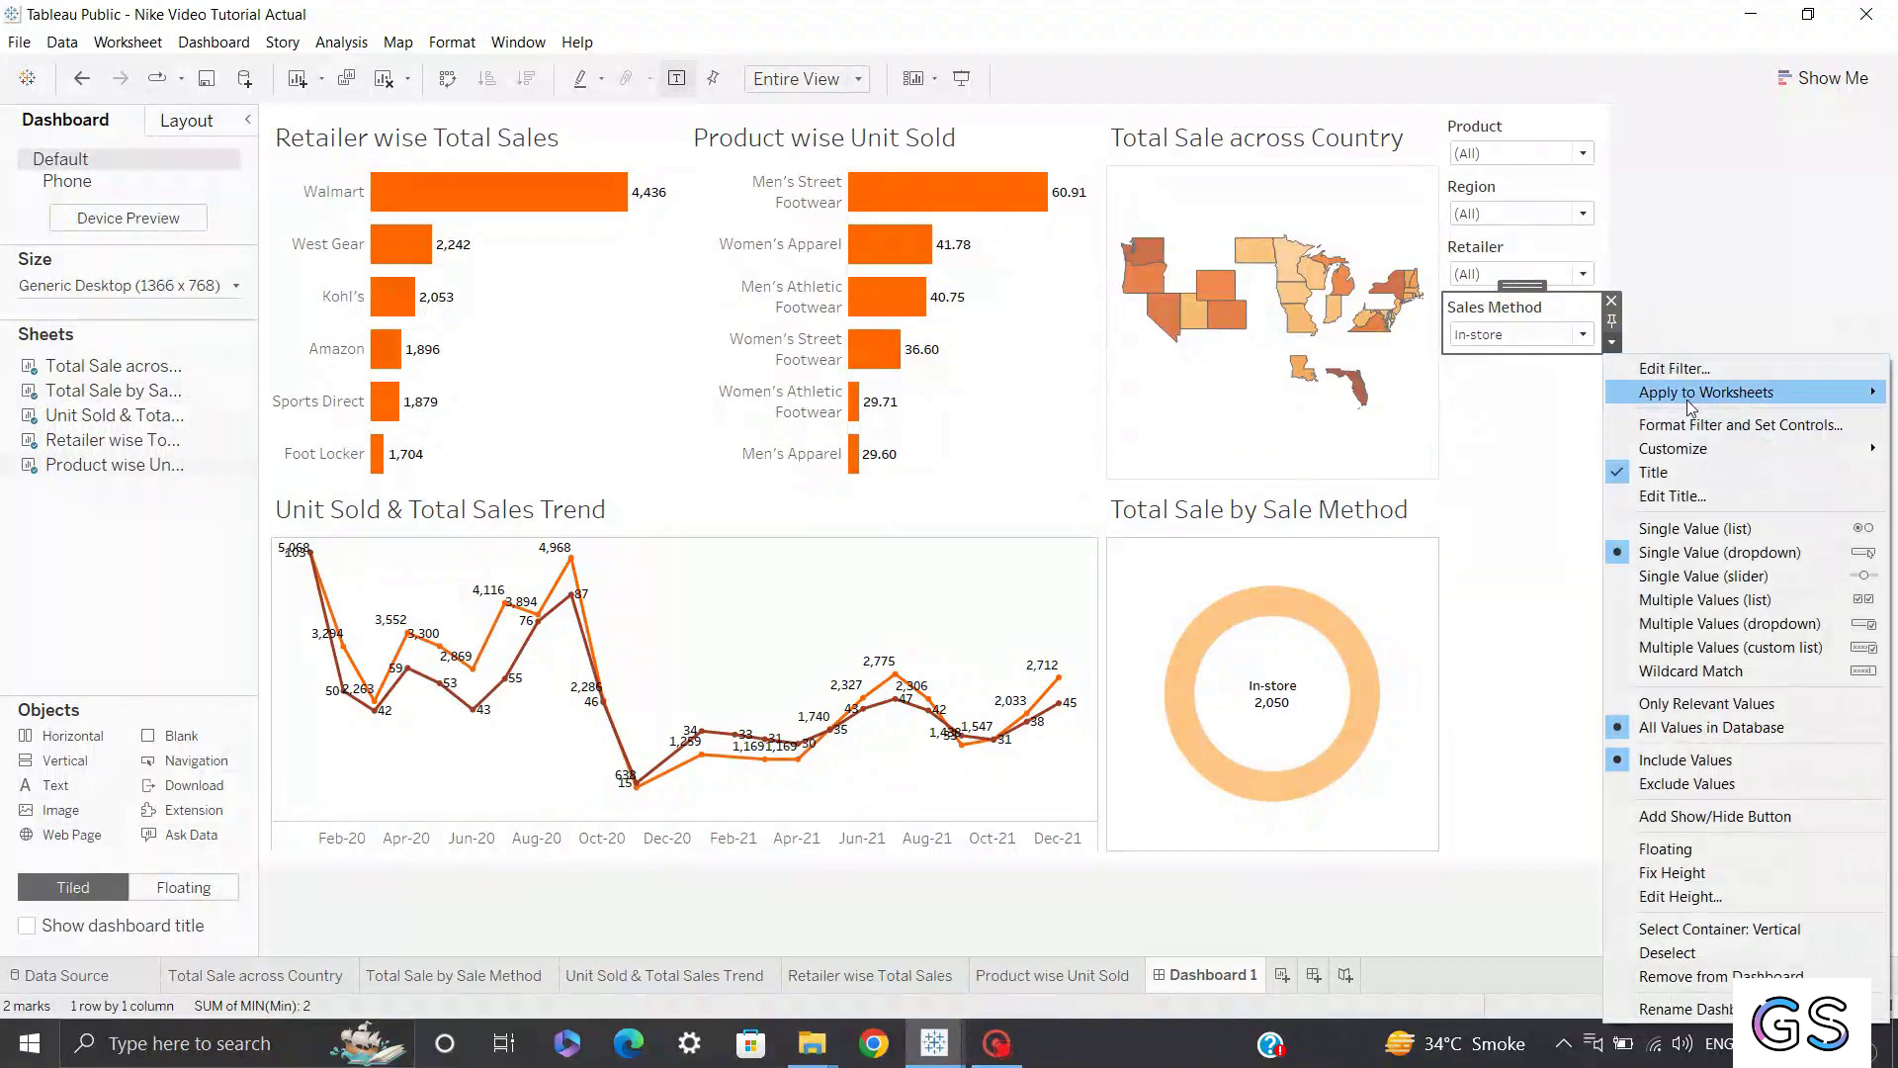
pyautogui.moveTo(1701, 392)
pyautogui.click(1526, 446)
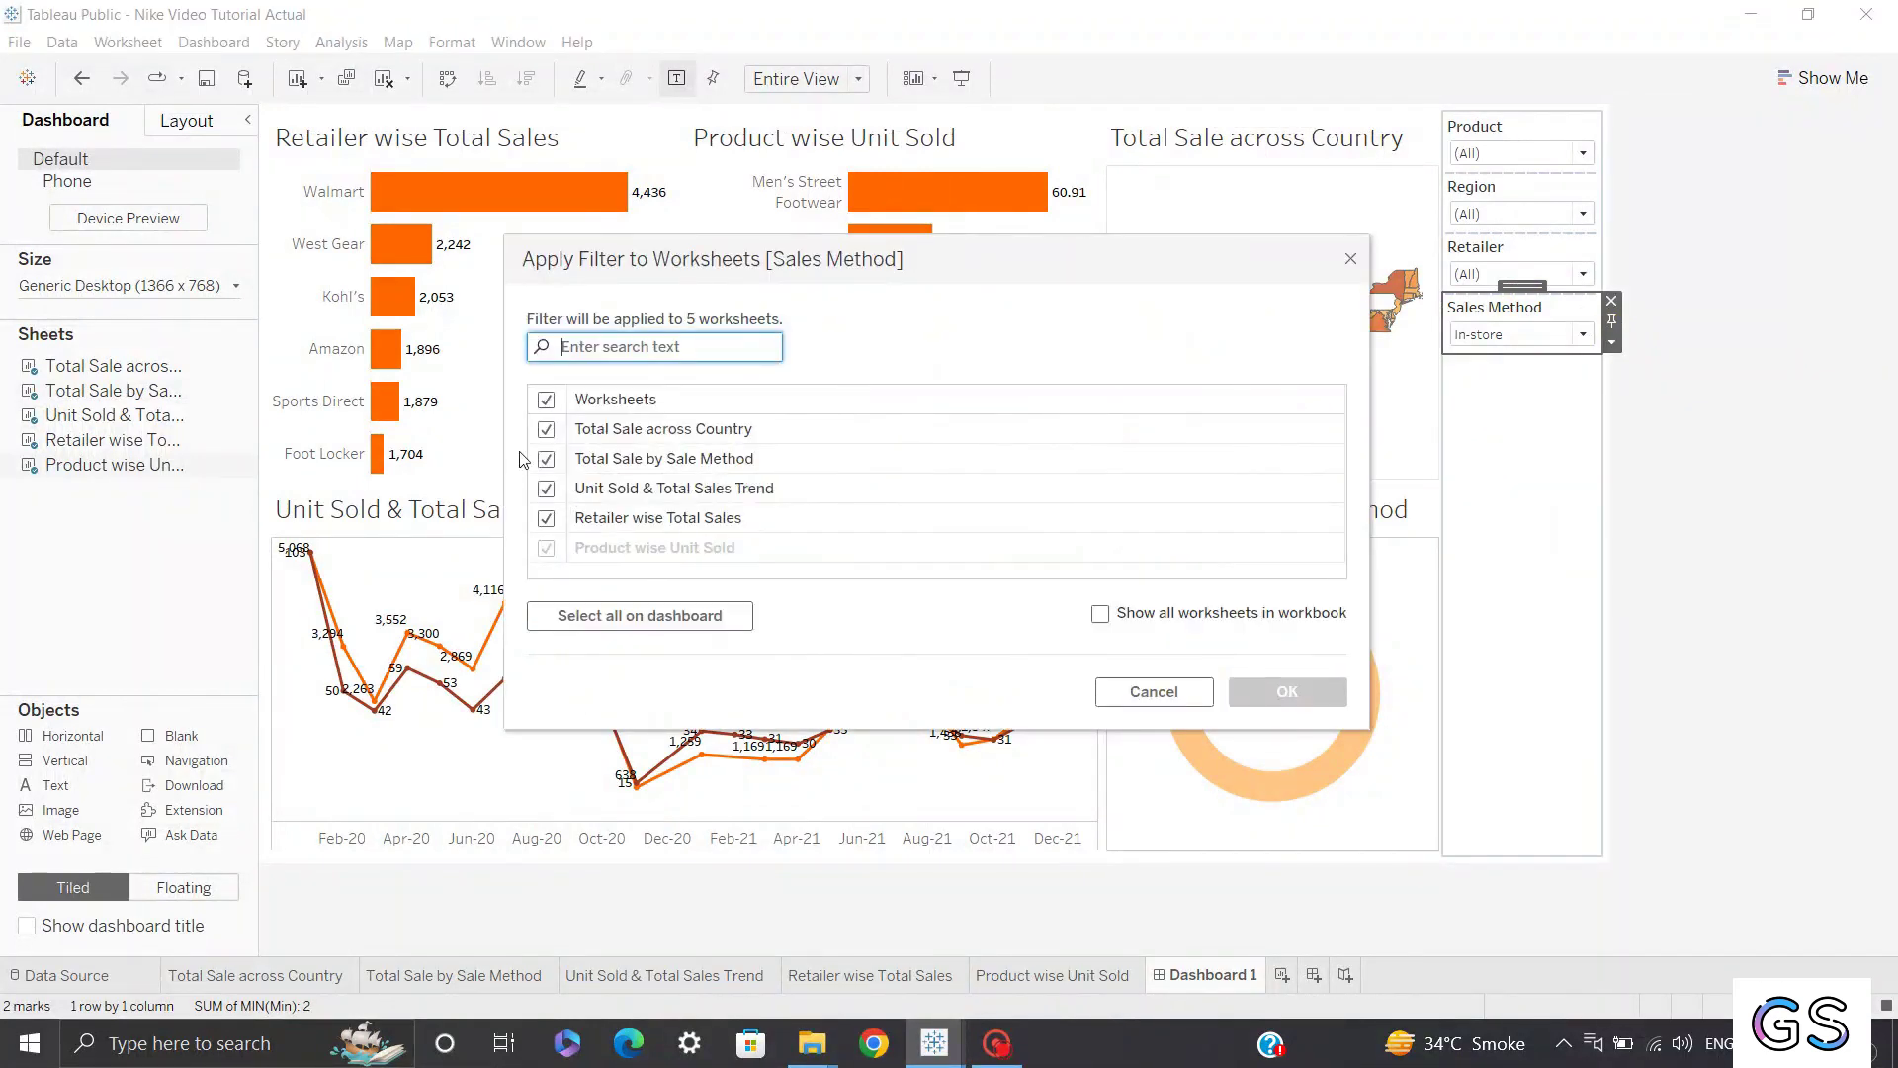
pyautogui.click(546, 521)
pyautogui.click(546, 521)
pyautogui.click(546, 520)
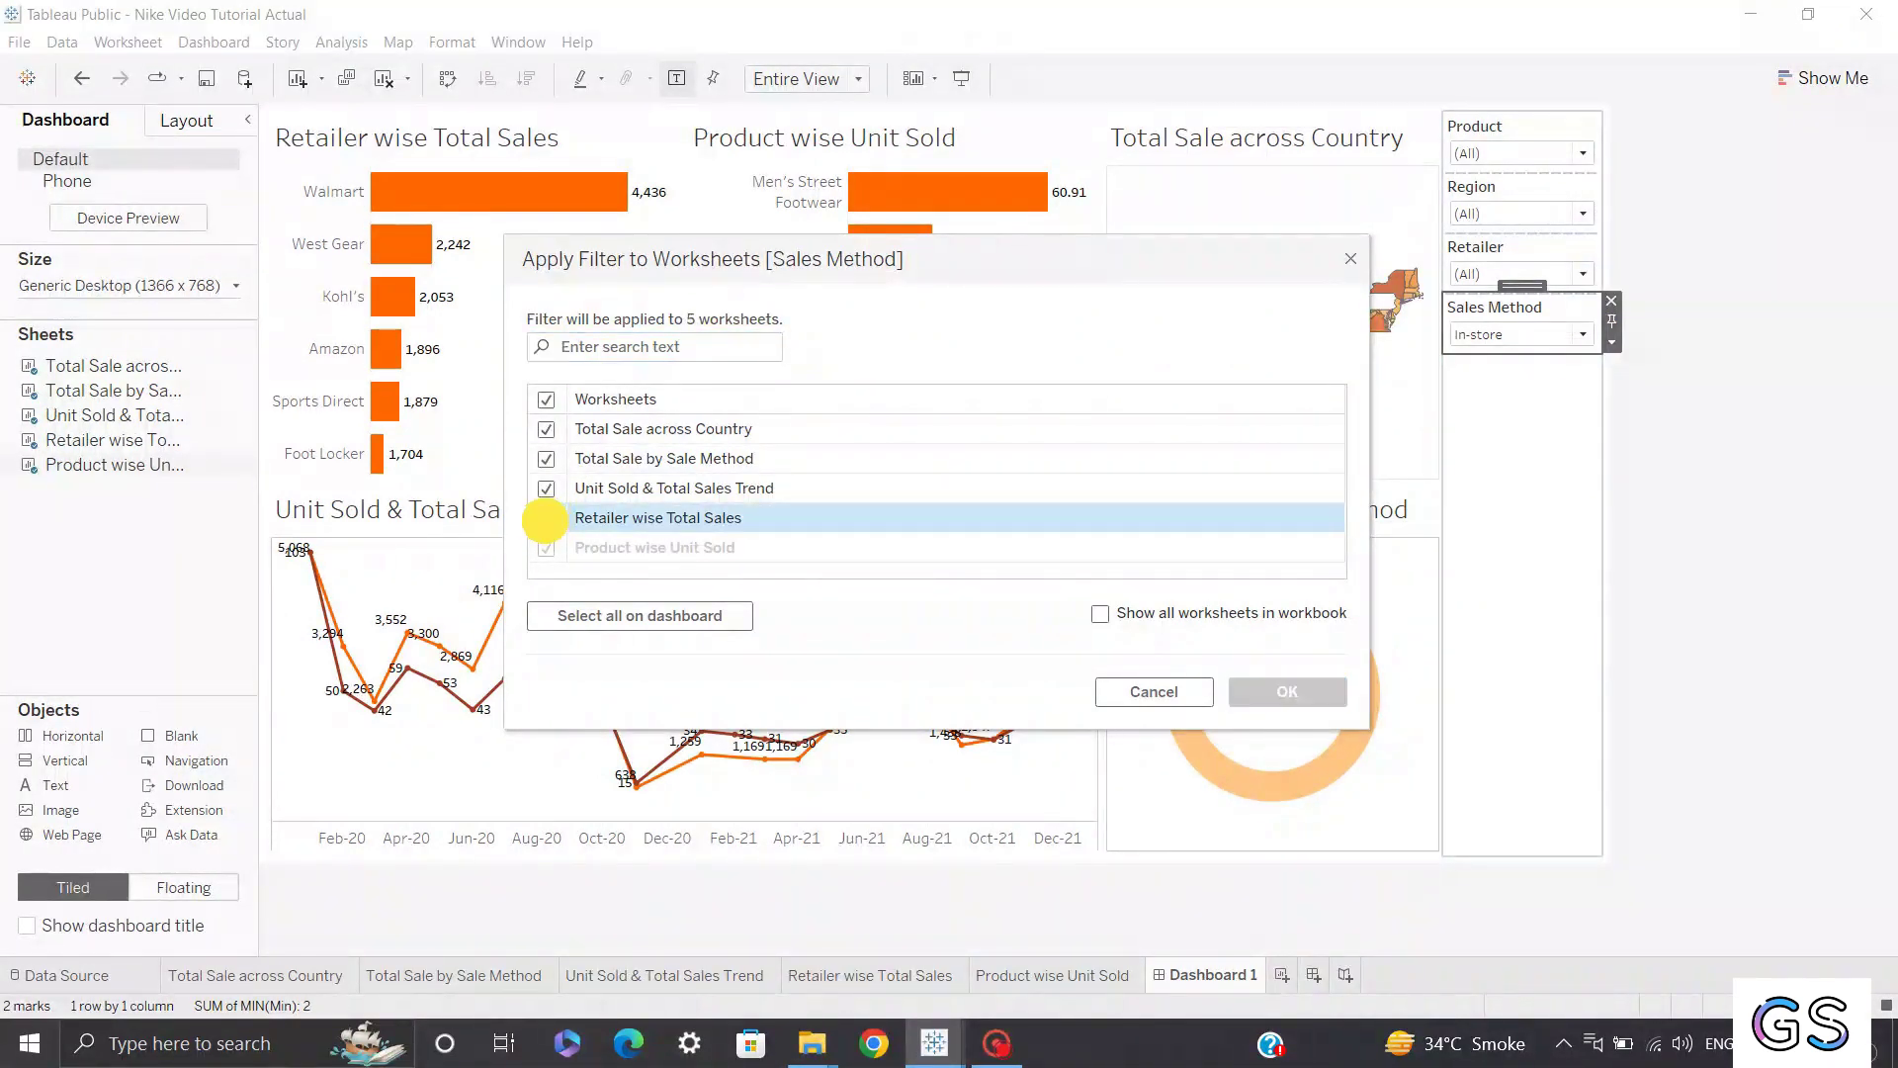
pyautogui.click(546, 459)
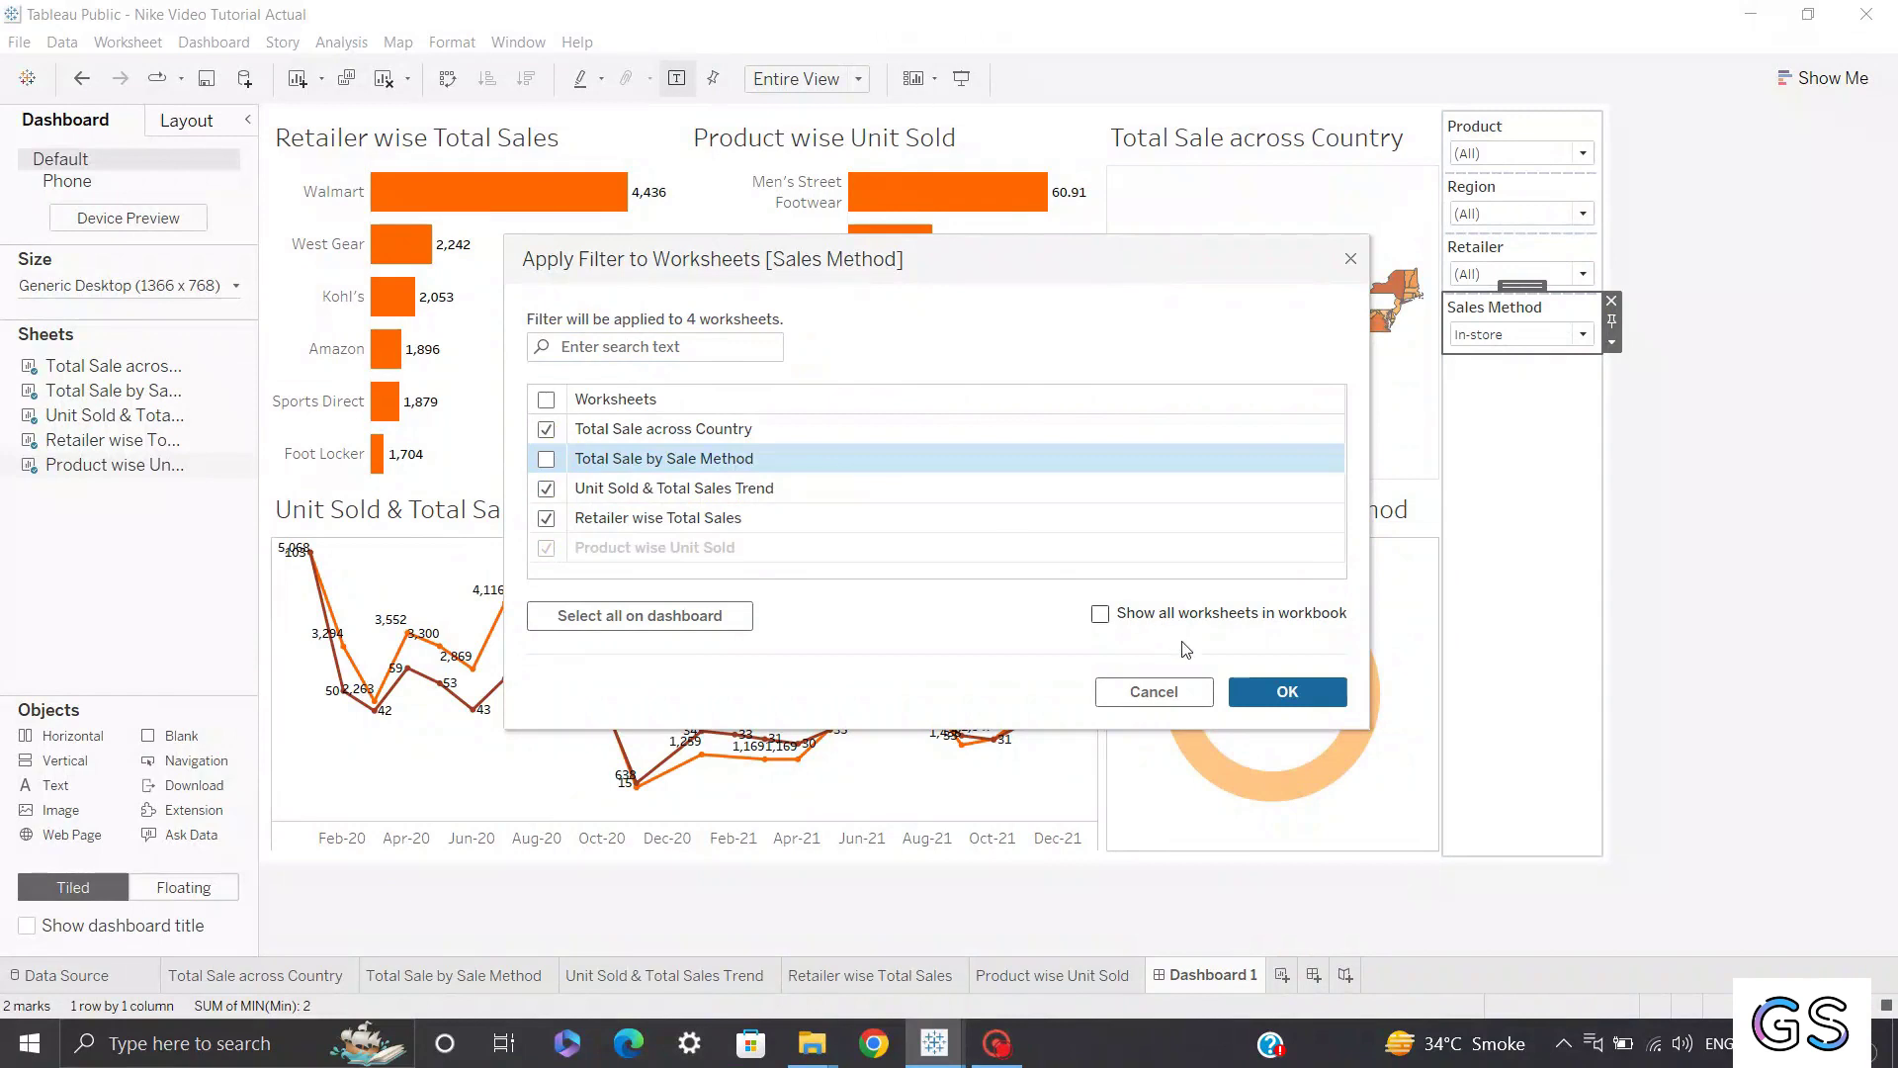
pyautogui.click(1276, 694)
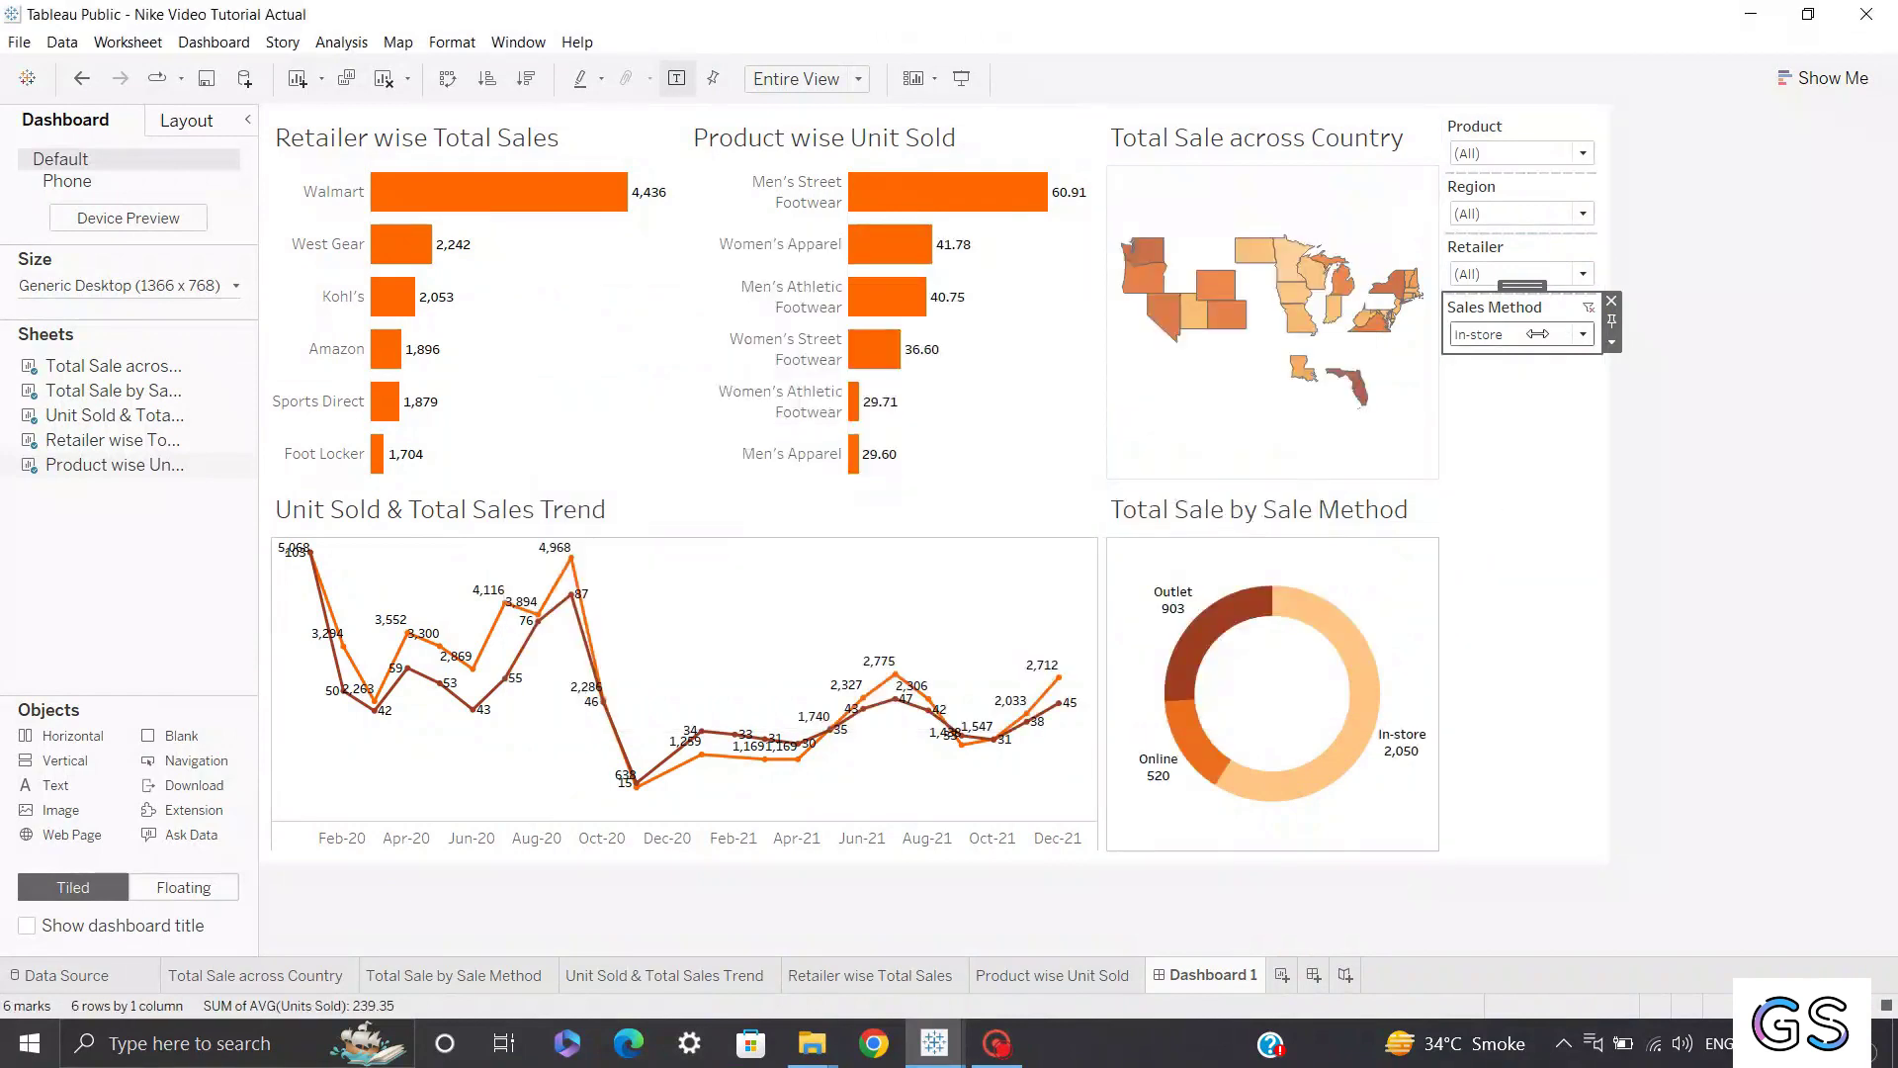
pyautogui.click(1280, 529)
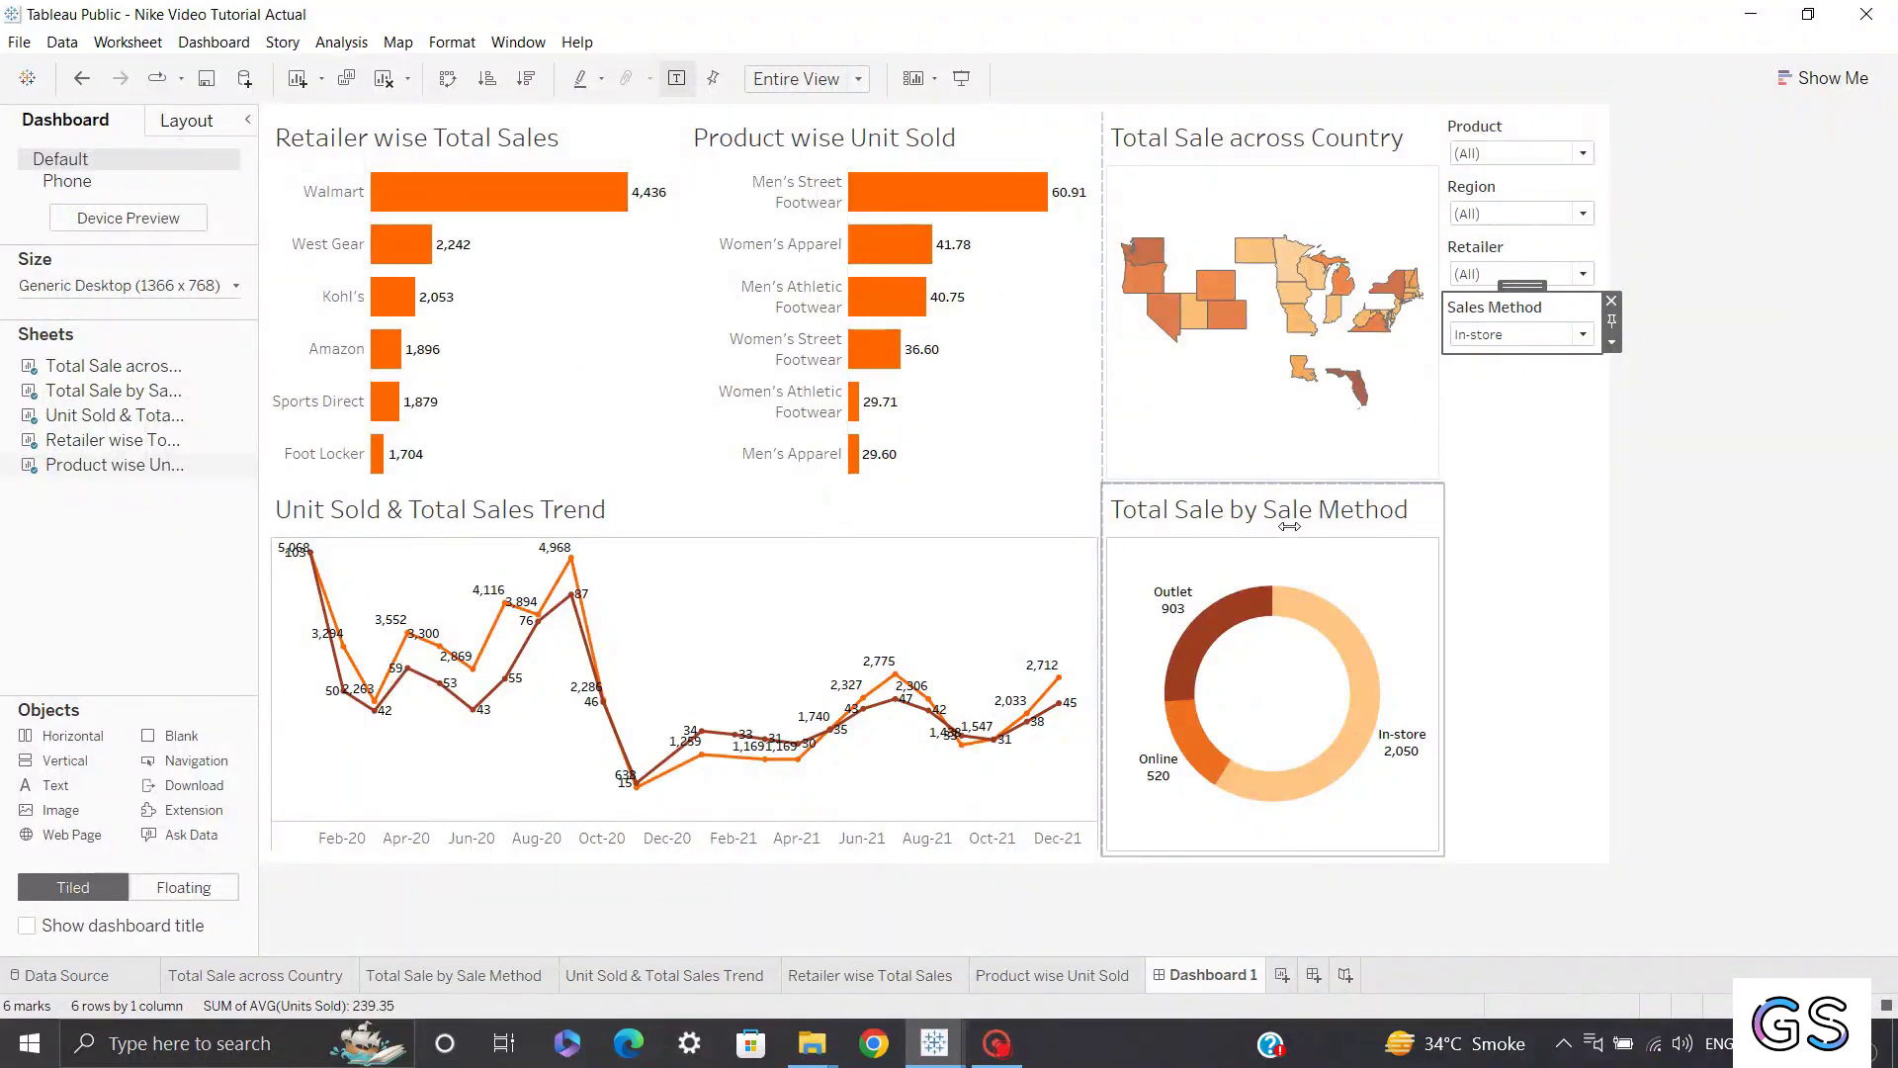
pyautogui.click(1471, 458)
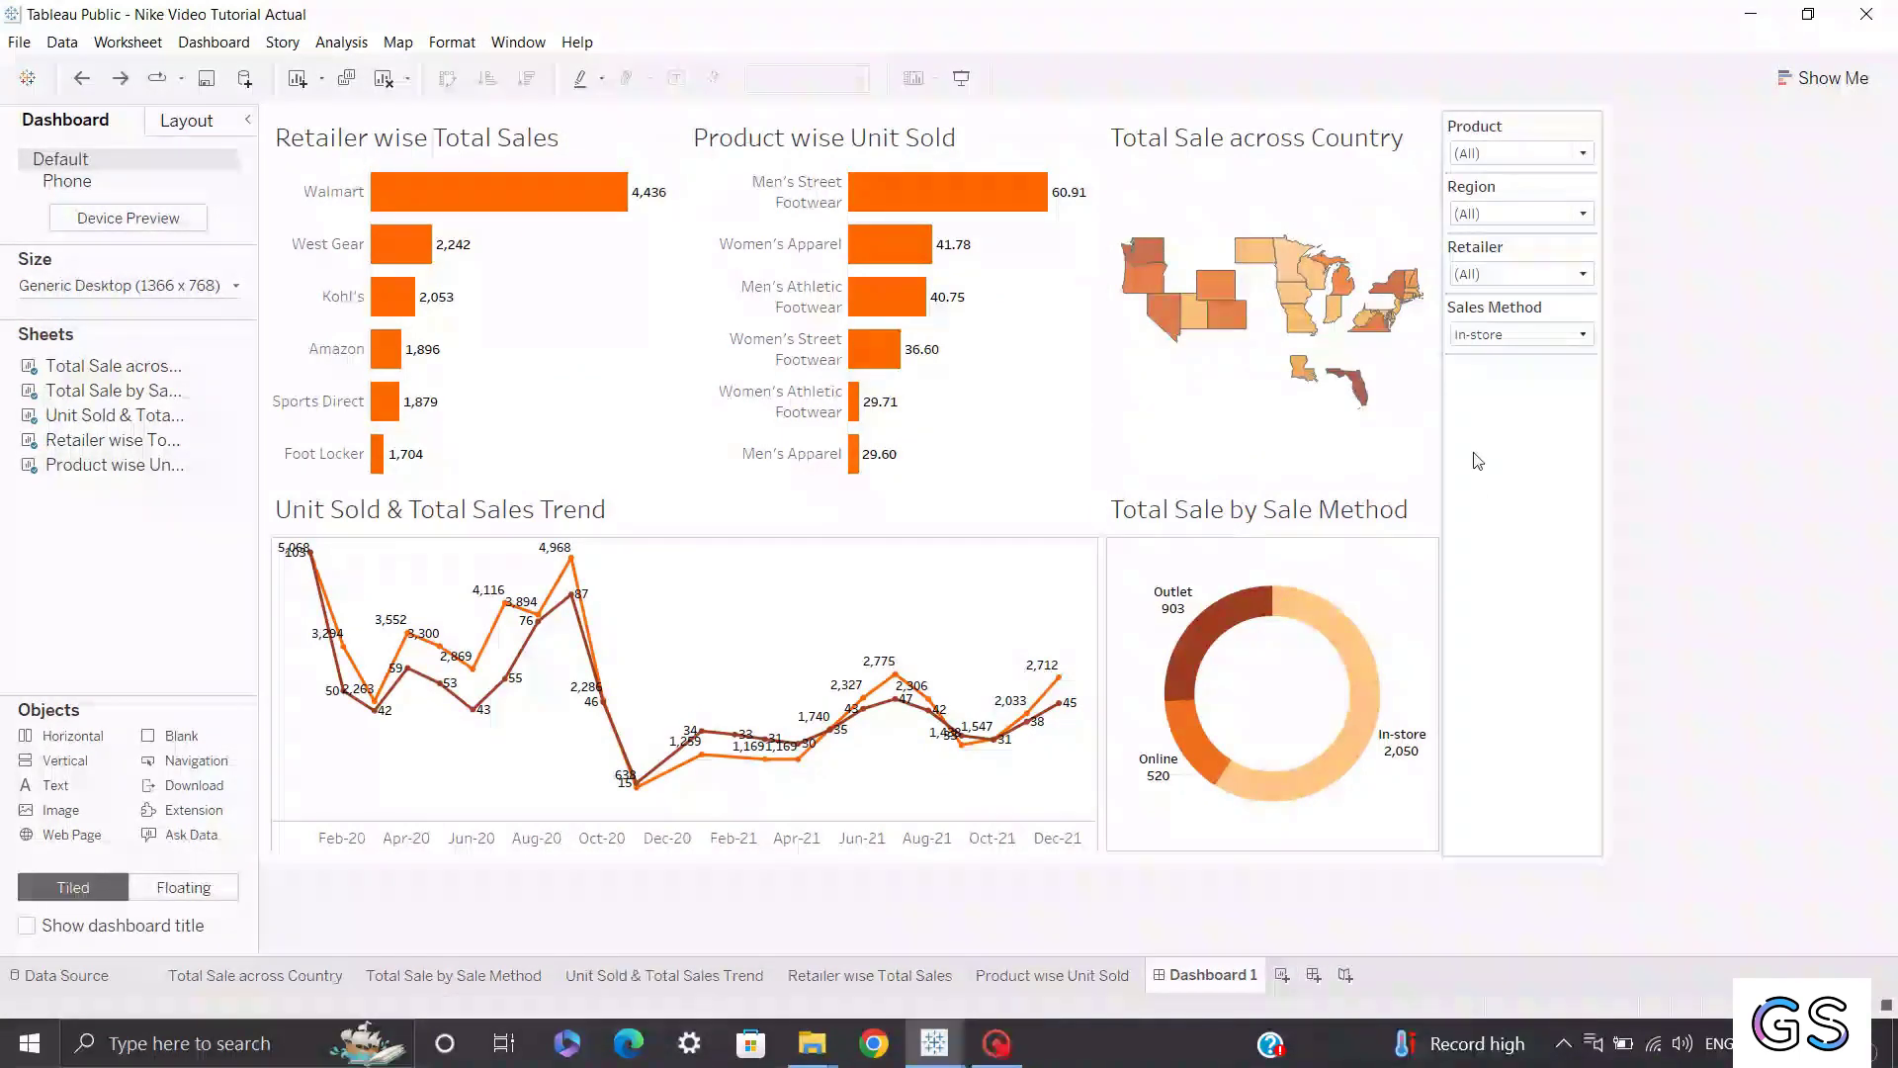
pyautogui.click(1513, 127)
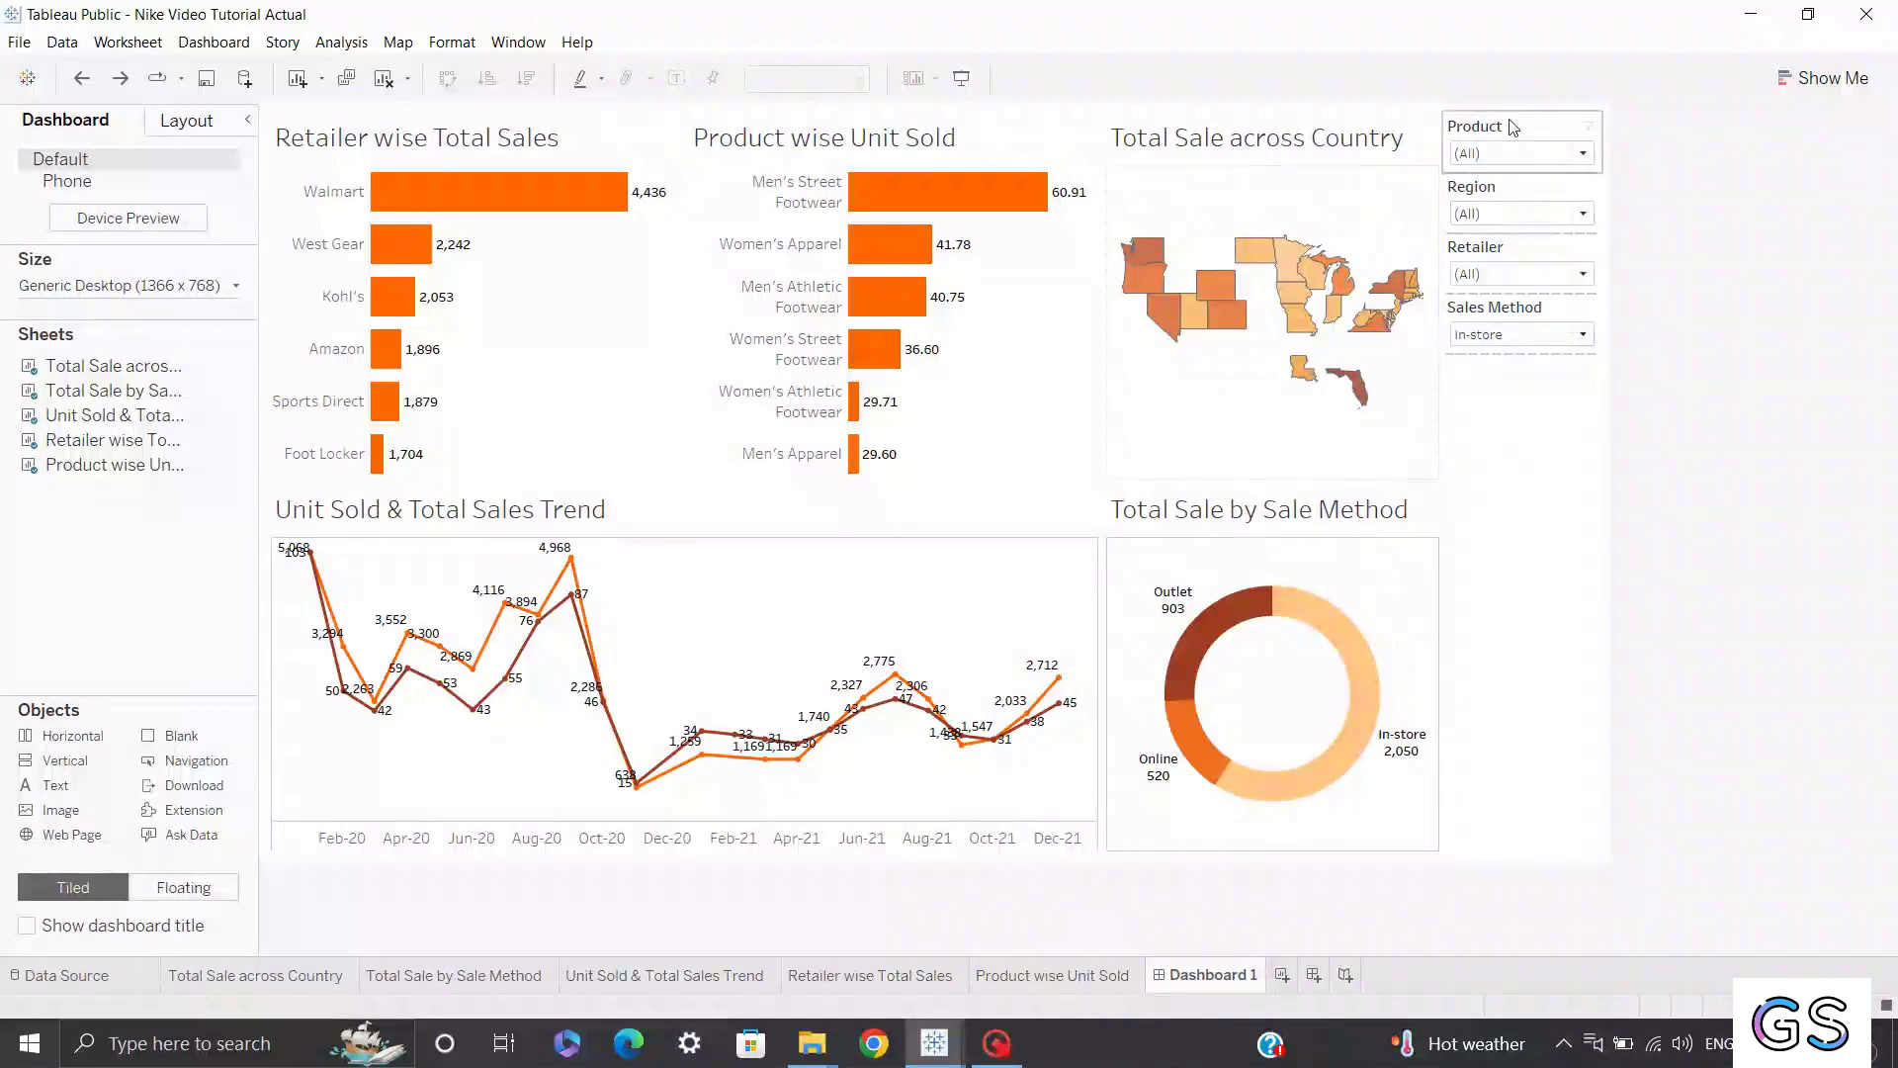
pyautogui.click(420, 455)
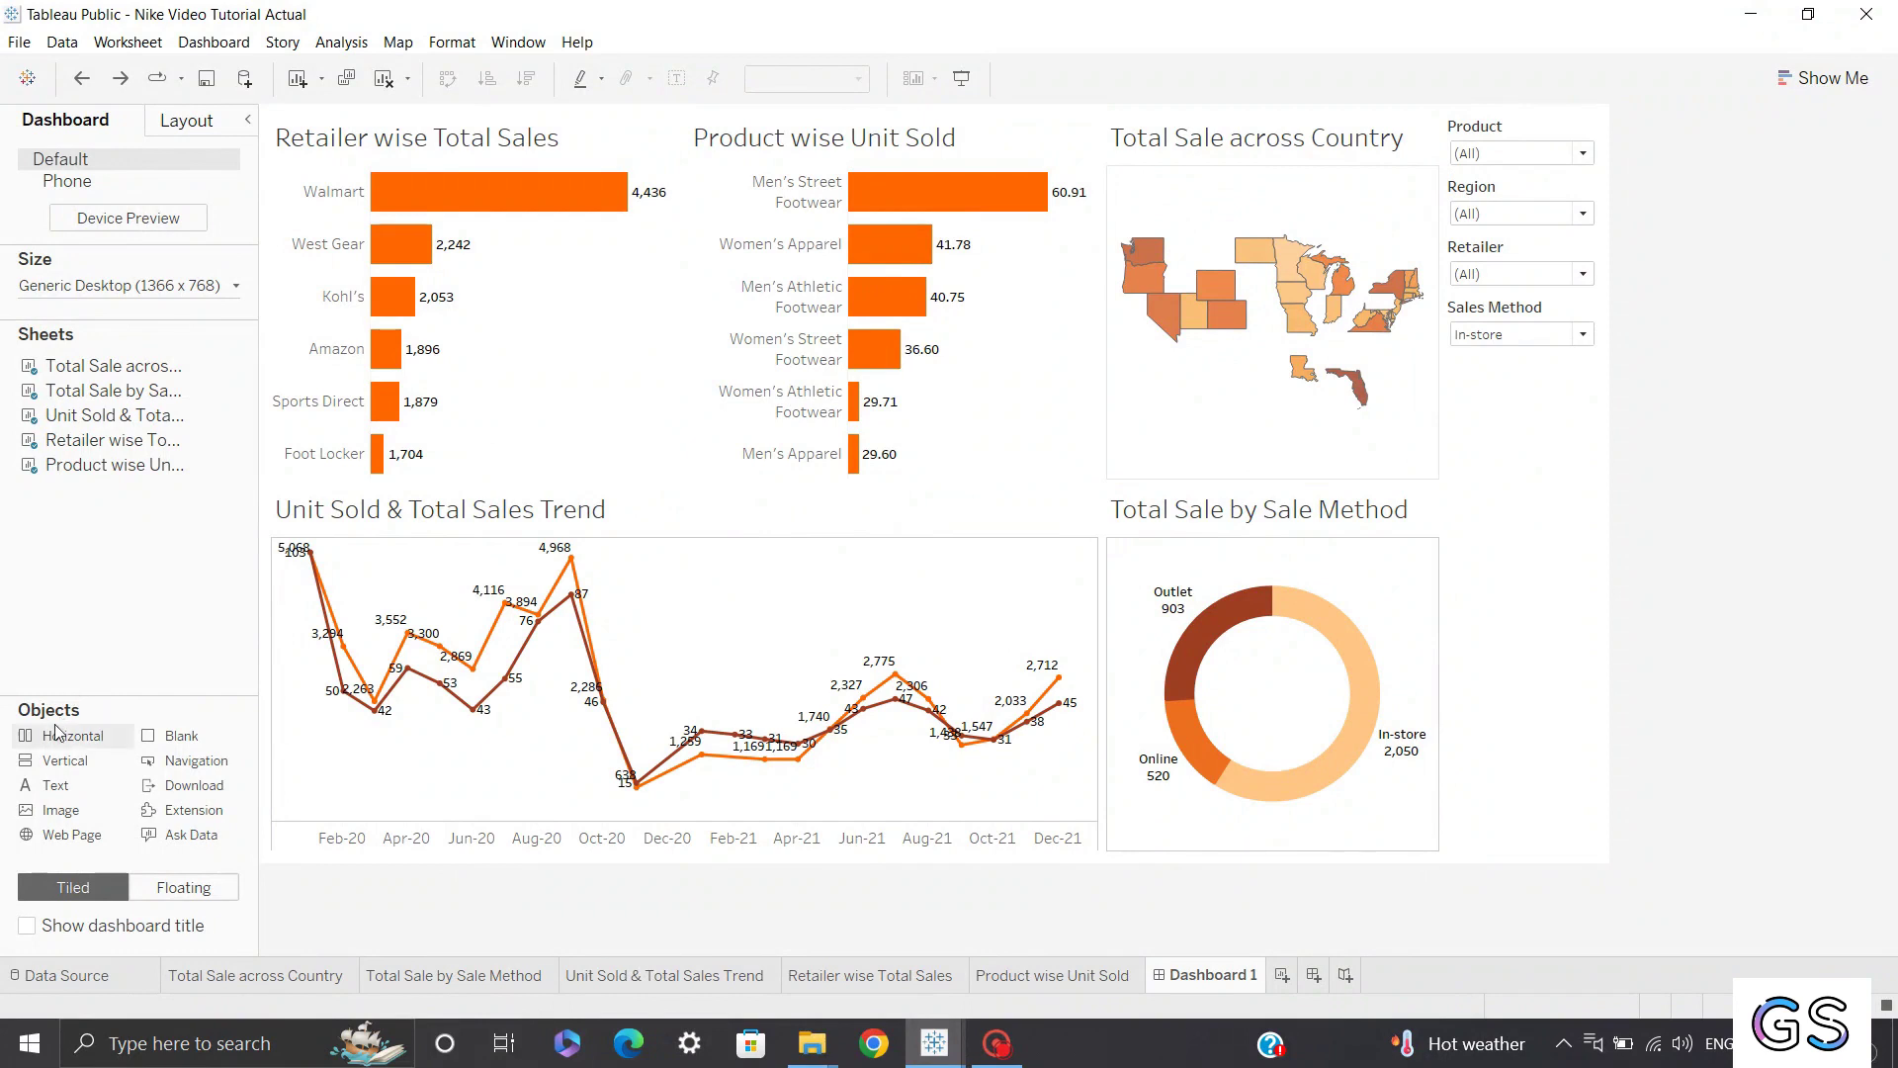
# Add a horizontal container across the dashboard above the charts and move the Product and Region filters into it.
pyautogui.moveTo(79, 739)
pyautogui.mouseDown()
pyautogui.moveTo(491, 306)
pyautogui.moveTo(919, 133)
pyautogui.moveTo(1035, 174)
pyautogui.mouseUp()
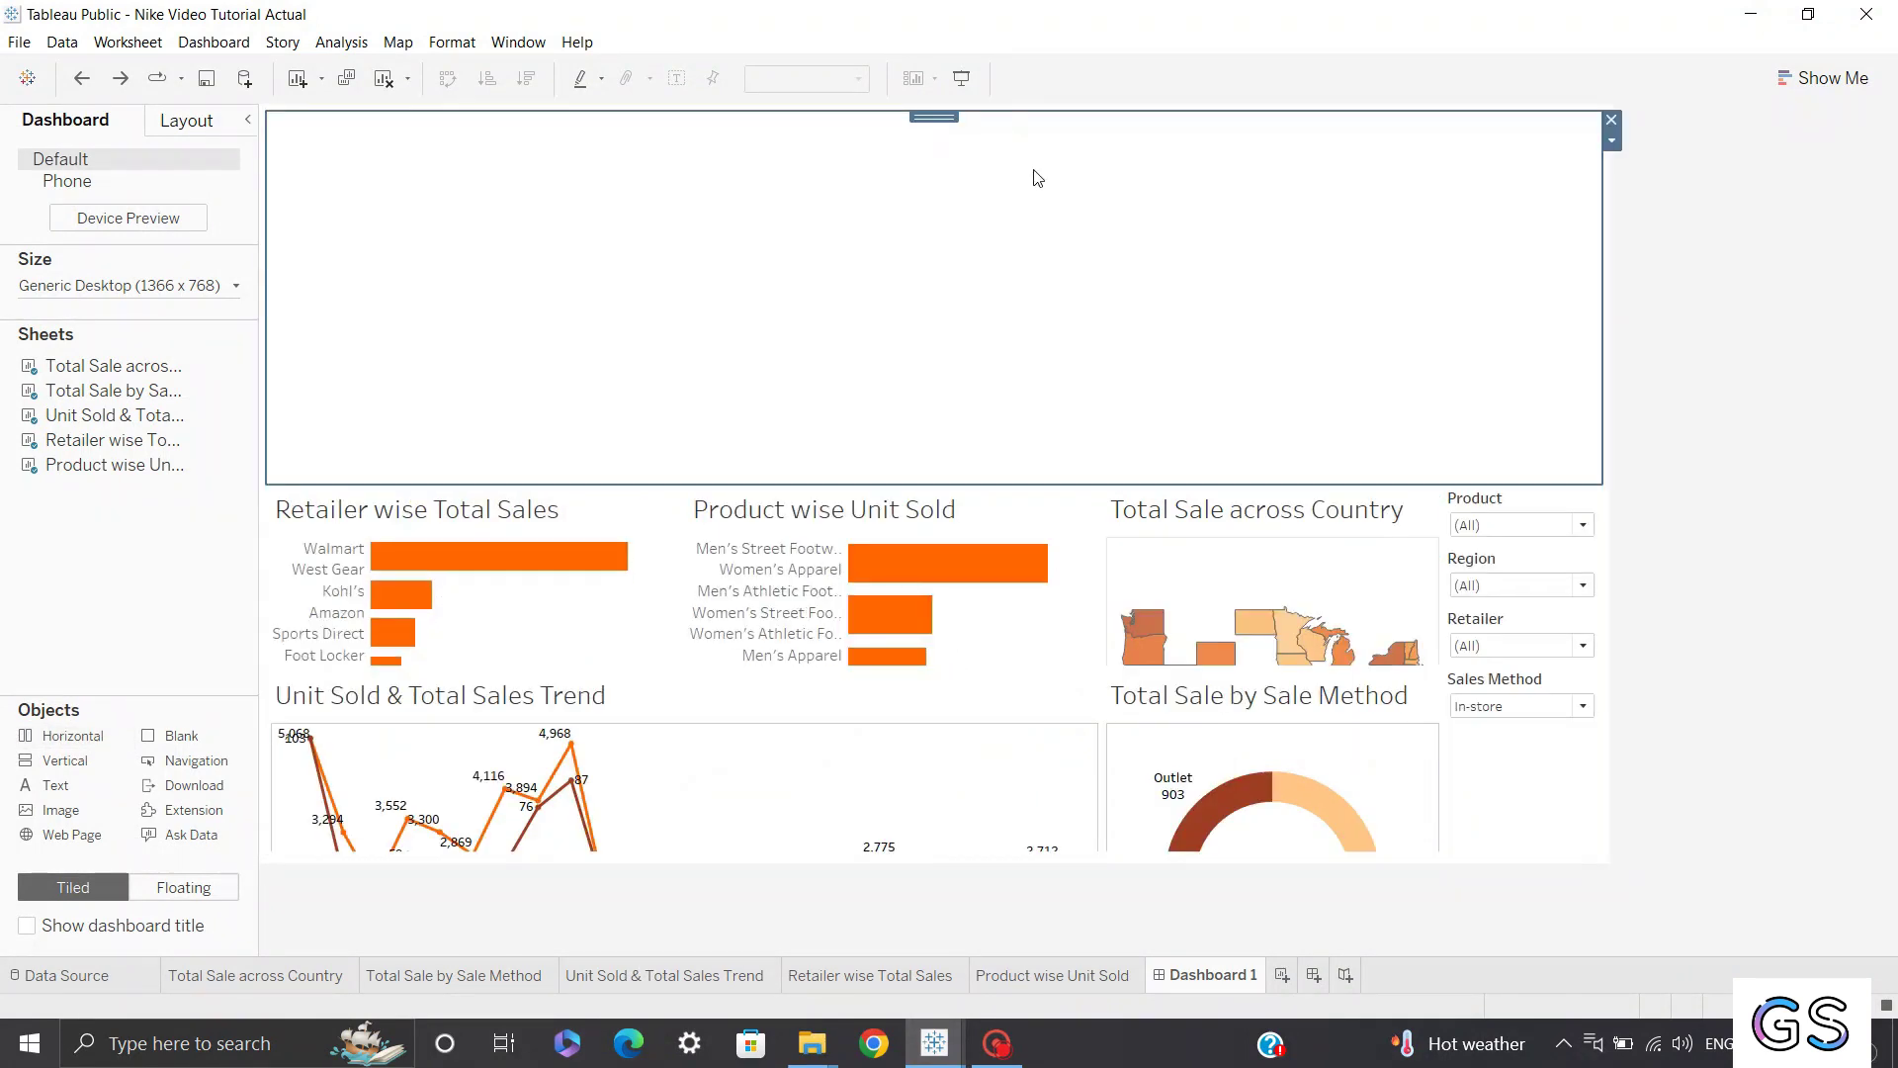
pyautogui.click(1504, 495)
pyautogui.moveTo(1523, 480); pyautogui.dragTo(1048, 415)
pyautogui.click(1513, 495)
pyautogui.moveTo(1522, 480)
pyautogui.mouseDown()
pyautogui.moveTo(1602, 241)
pyautogui.moveTo(1589, 144)
pyautogui.moveTo(1514, 184)
pyautogui.moveTo(1534, 157)
pyautogui.mouseUp()
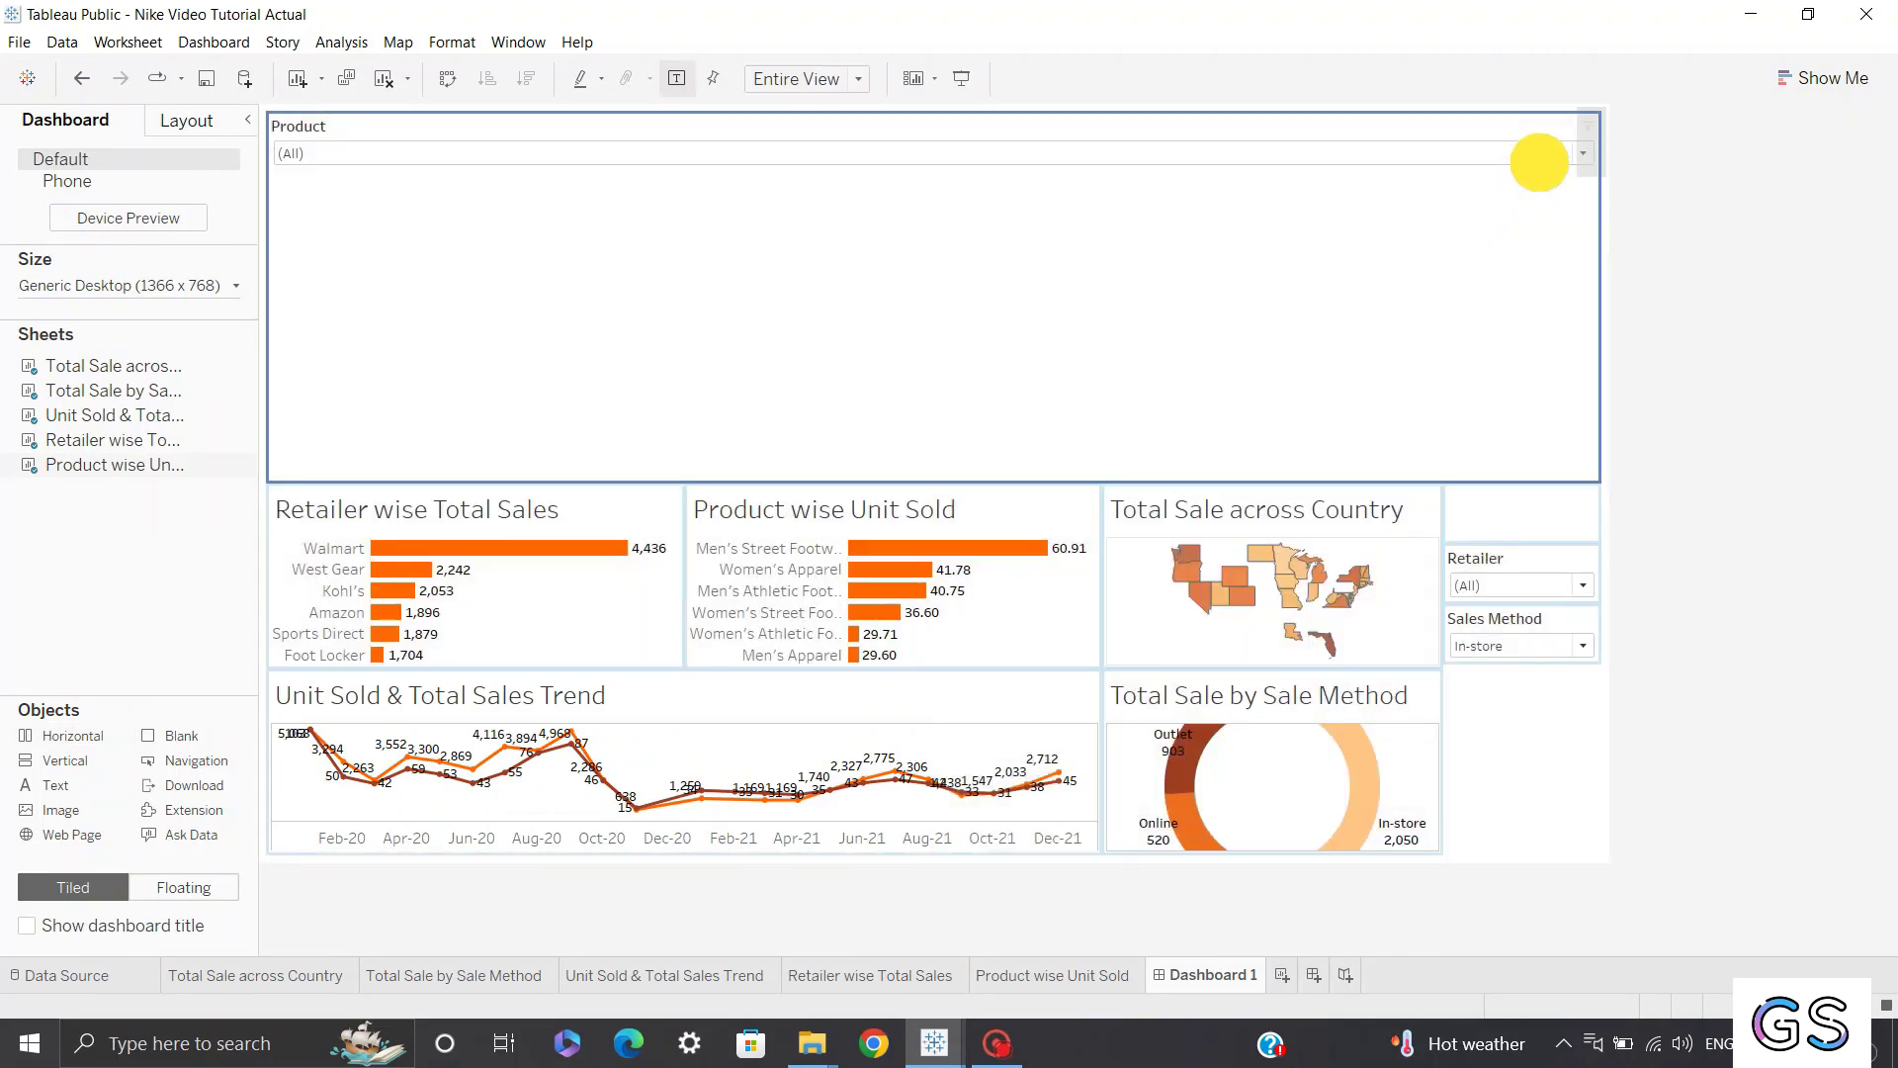
# Move the Retailer and Sales Method filters into the horizontal container beside the Product and Region filters.
pyautogui.click(1514, 495)
pyautogui.moveTo(1523, 478); pyautogui.dragTo(682, 158)
pyautogui.click(1514, 497)
pyautogui.moveTo(1520, 475); pyautogui.dragTo(1237, 283)
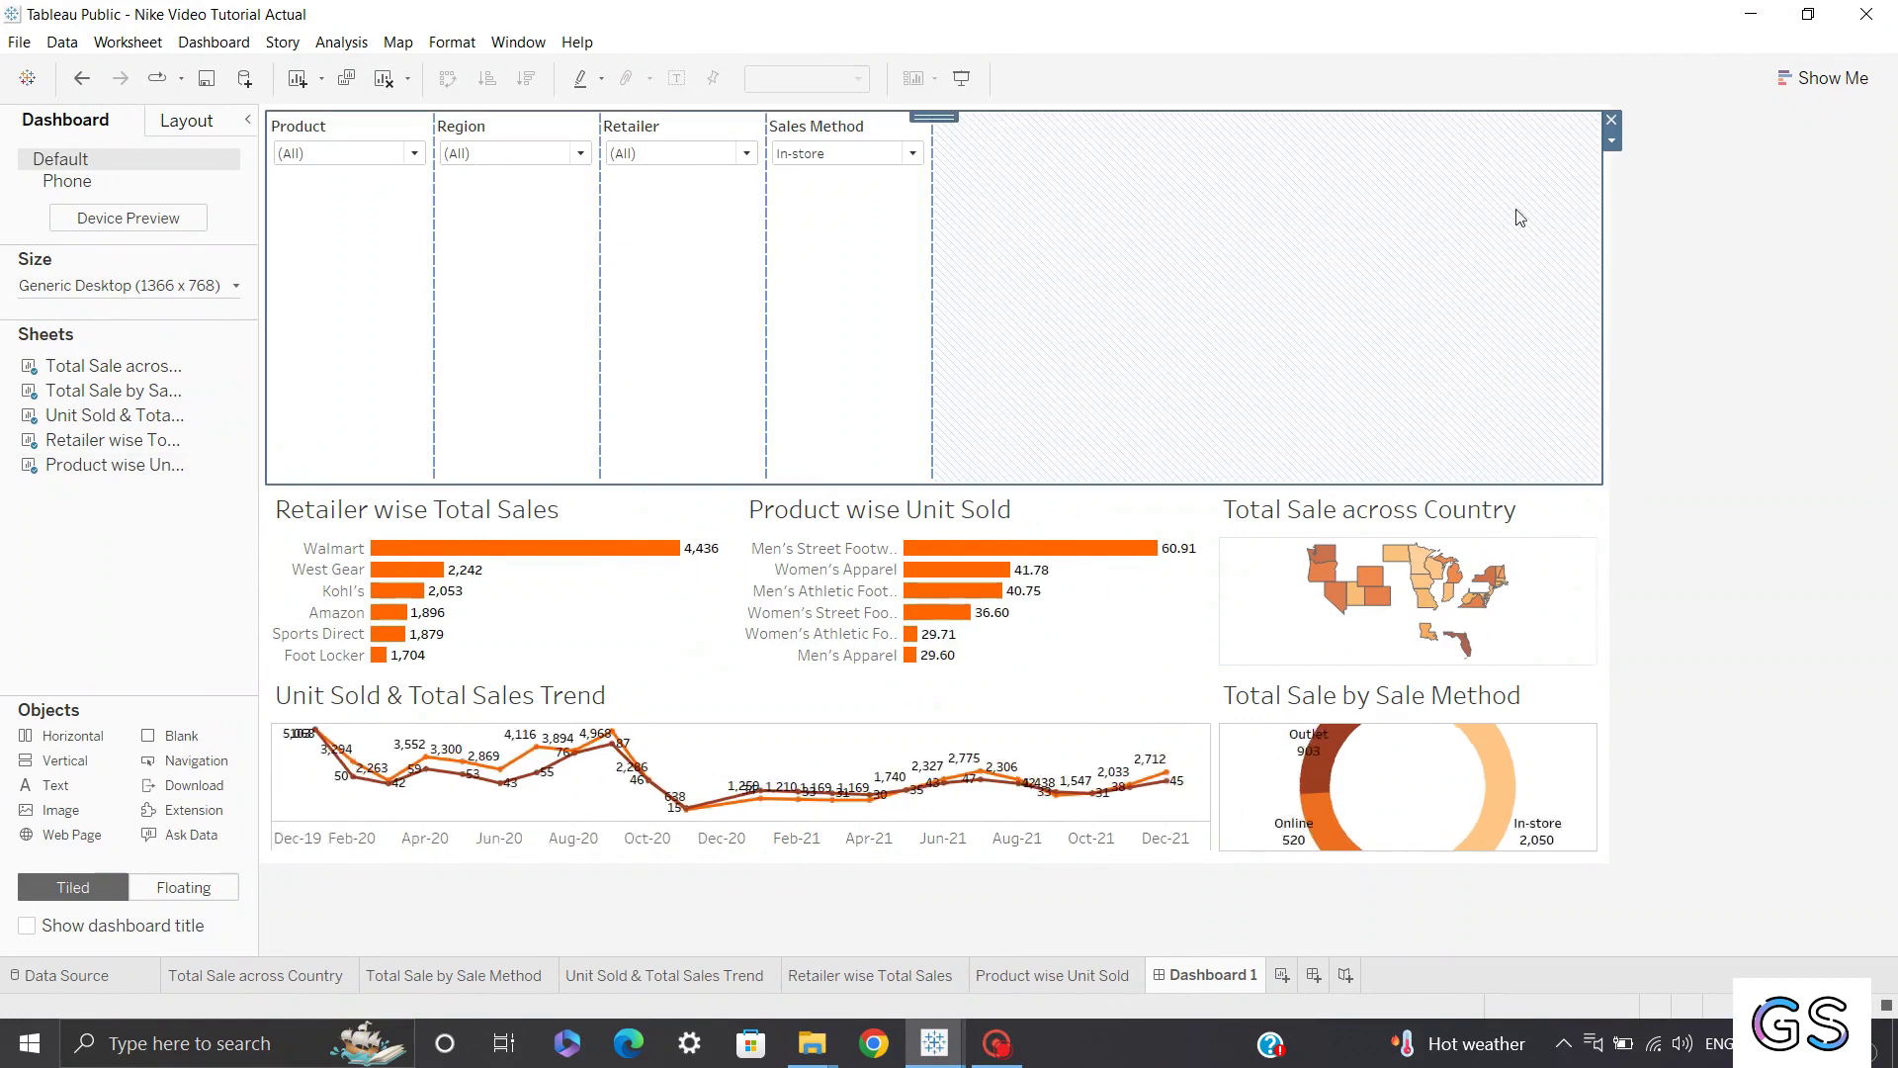
# Distribute the filter container's contents evenly and shrink its height to a single slim row above the charts.
pyautogui.click(1611, 140)
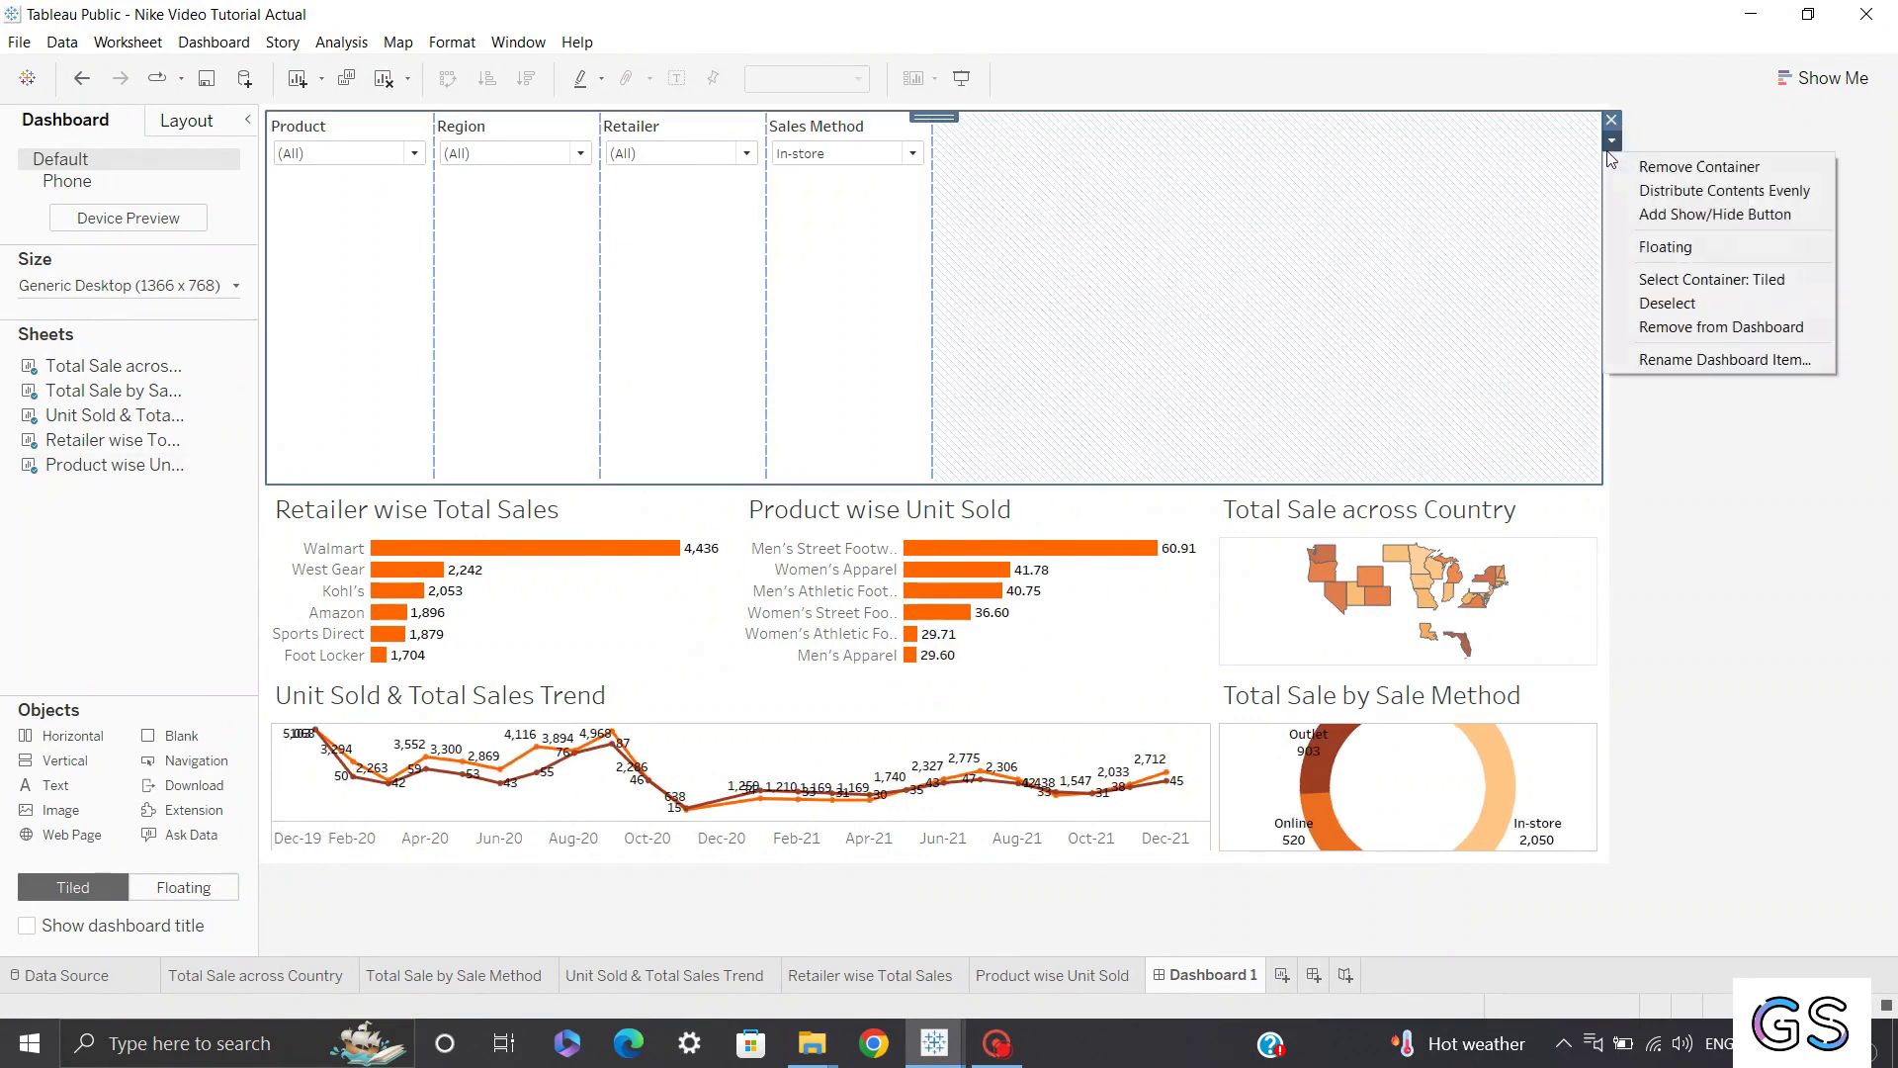
pyautogui.click(1657, 192)
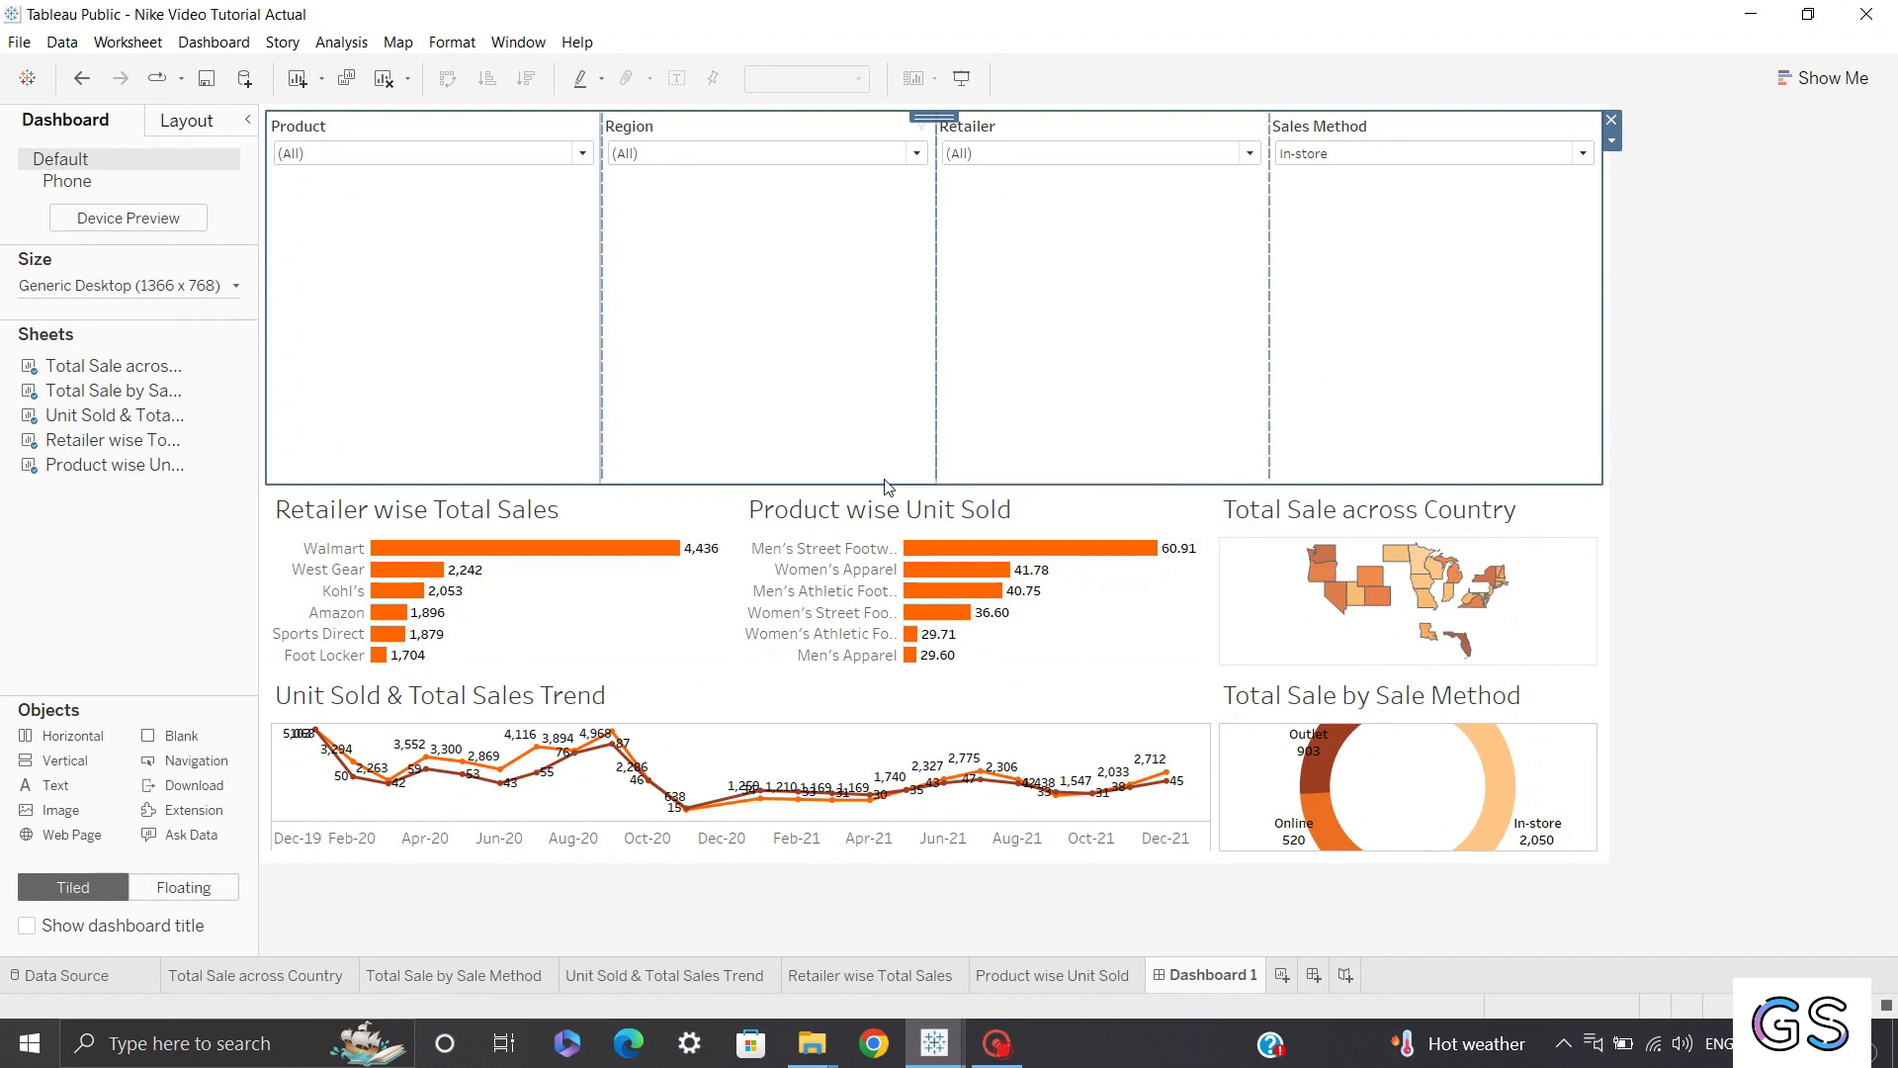
pyautogui.moveTo(878, 481); pyautogui.dragTo(910, 174)
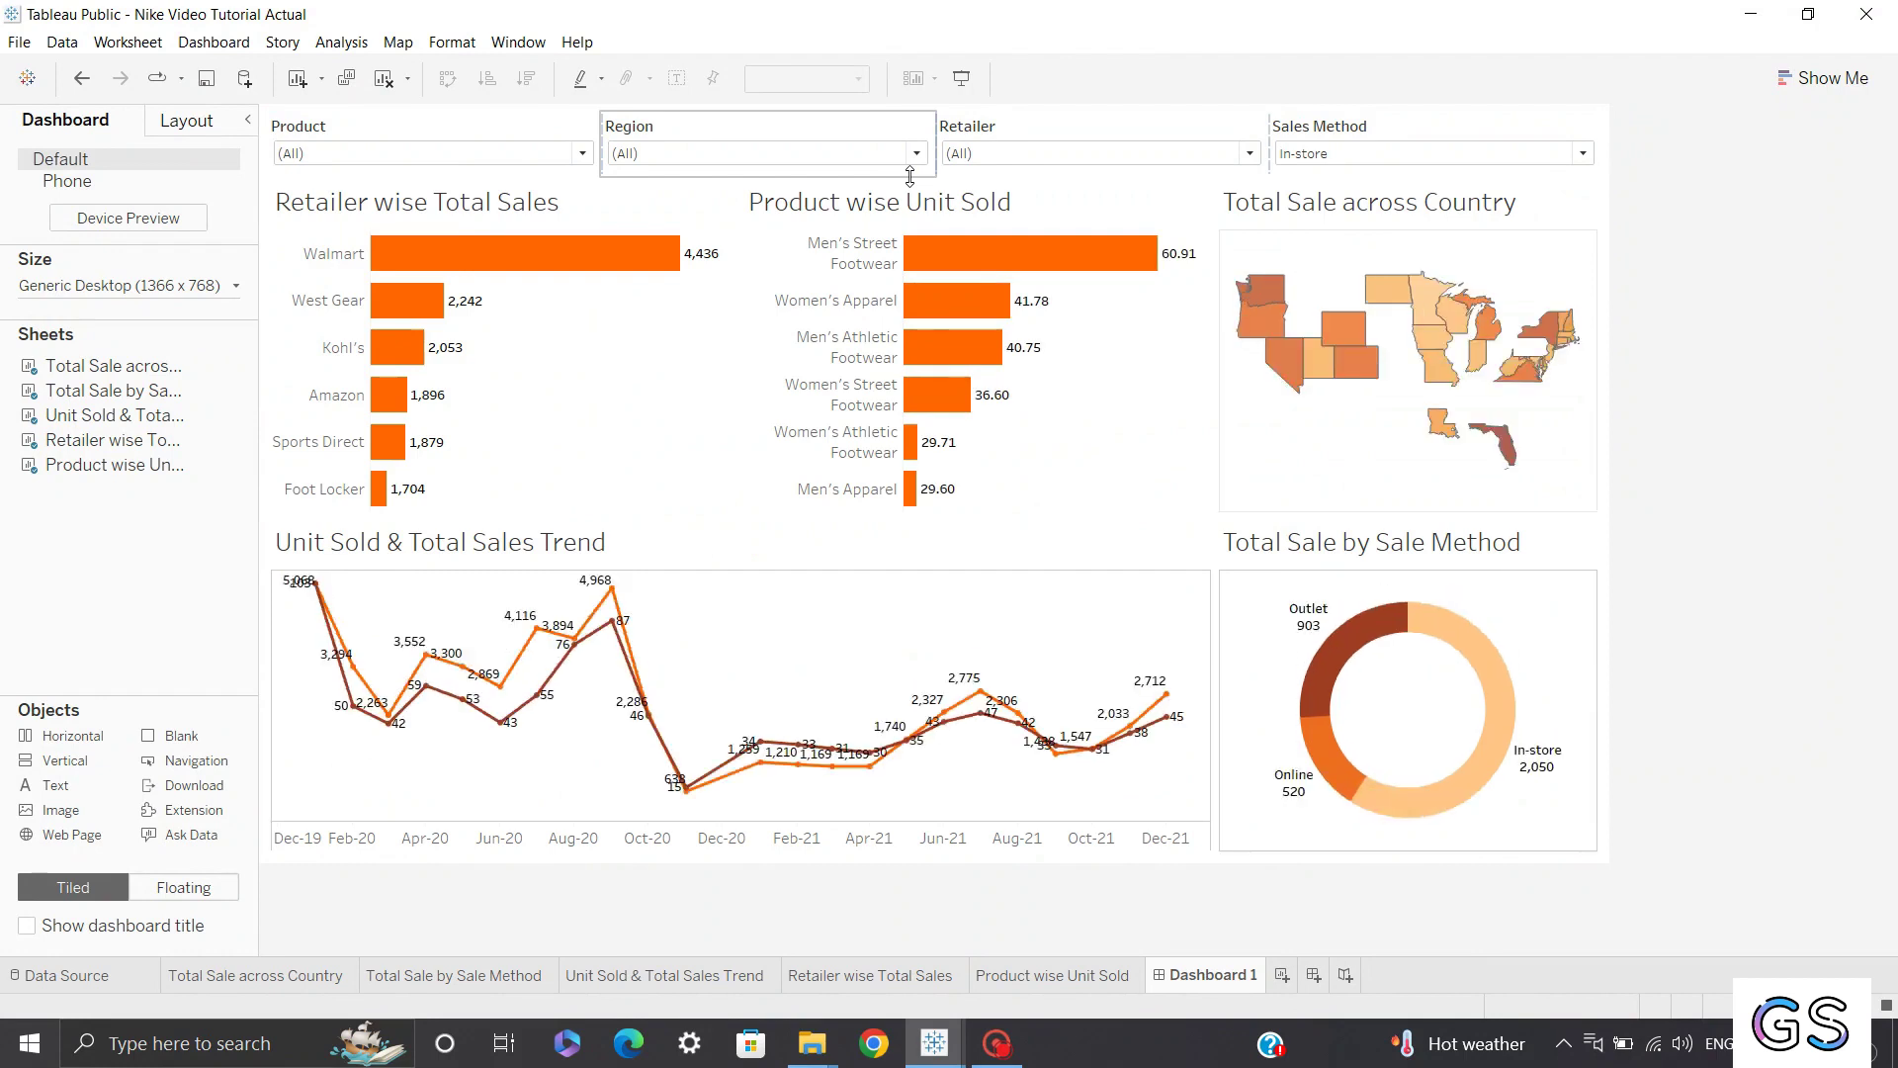
pyautogui.click(729, 411)
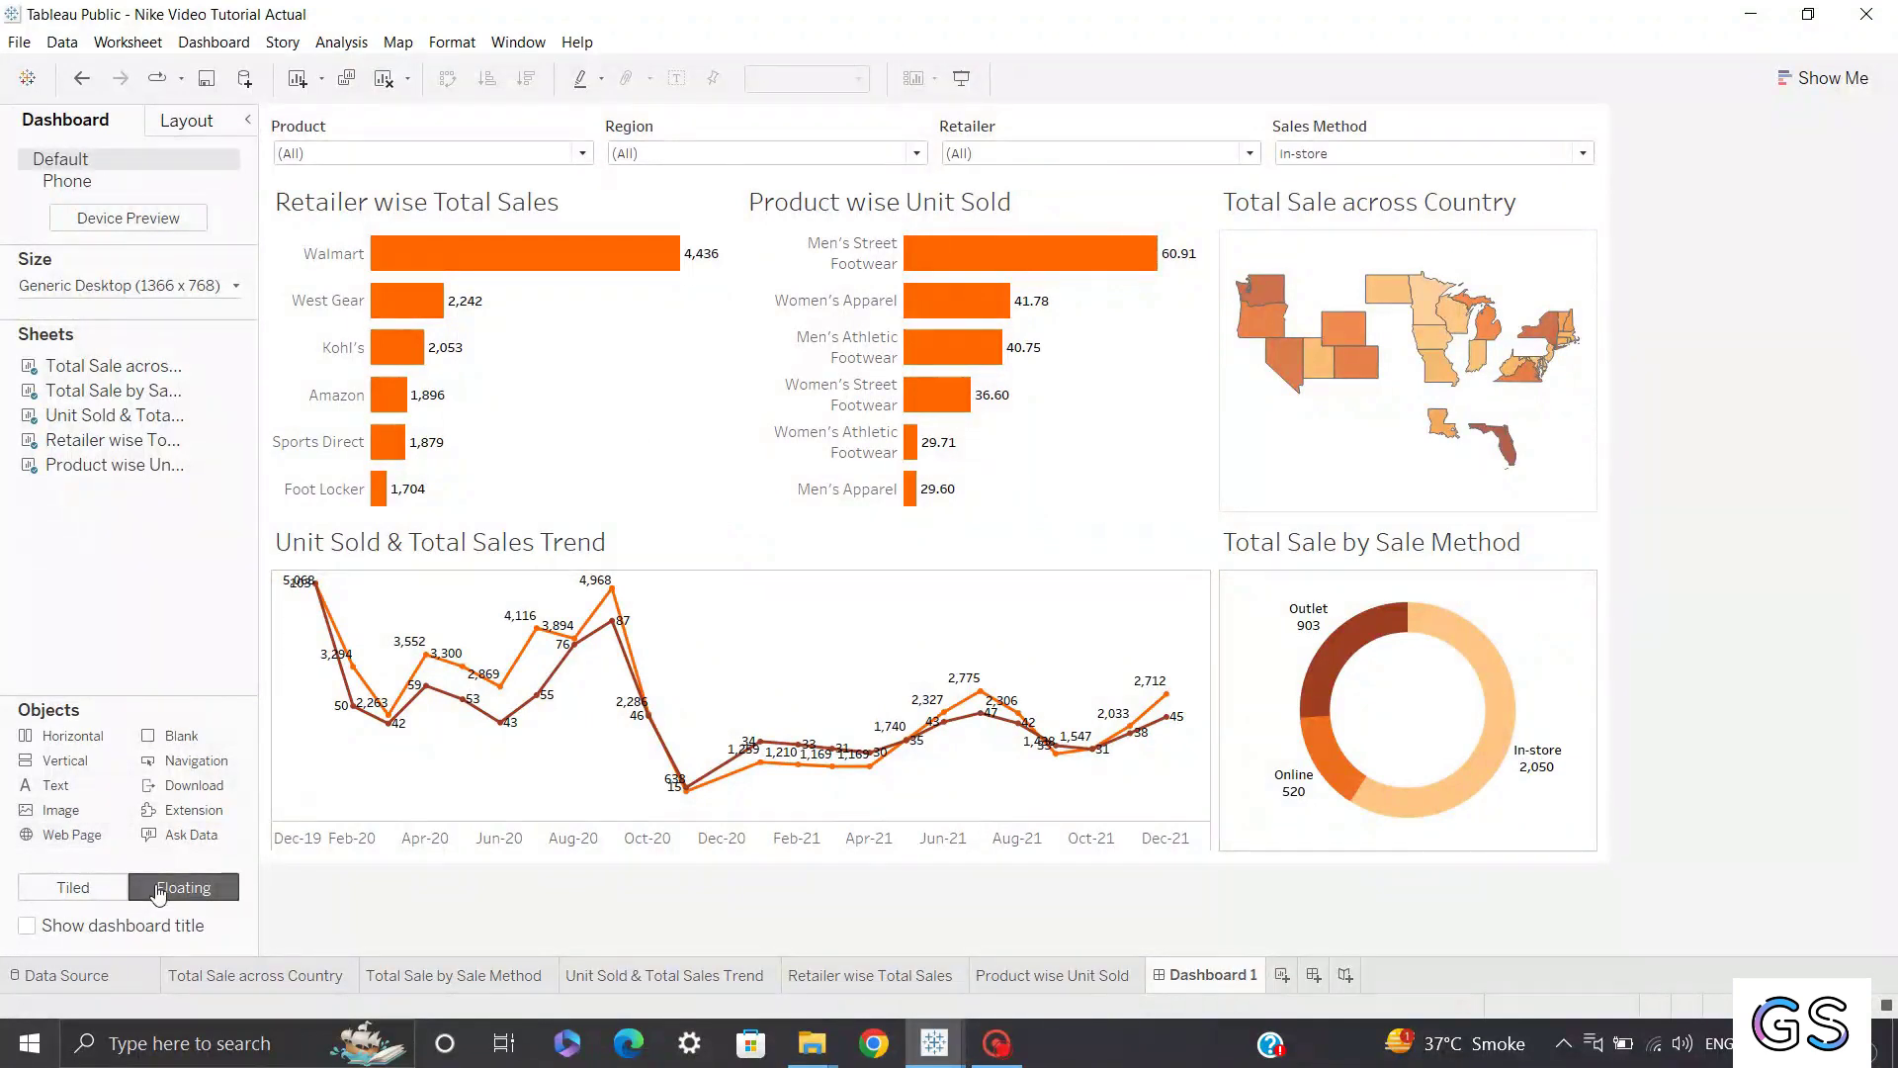
# Add nike_swoosh_logo_orange_original-1.jpg as a floating image, fitted and centered, and shrink it into the hole of the Total Sale by Sale Method donut.
pyautogui.moveTo(45, 812); pyautogui.dragTo(625, 488)
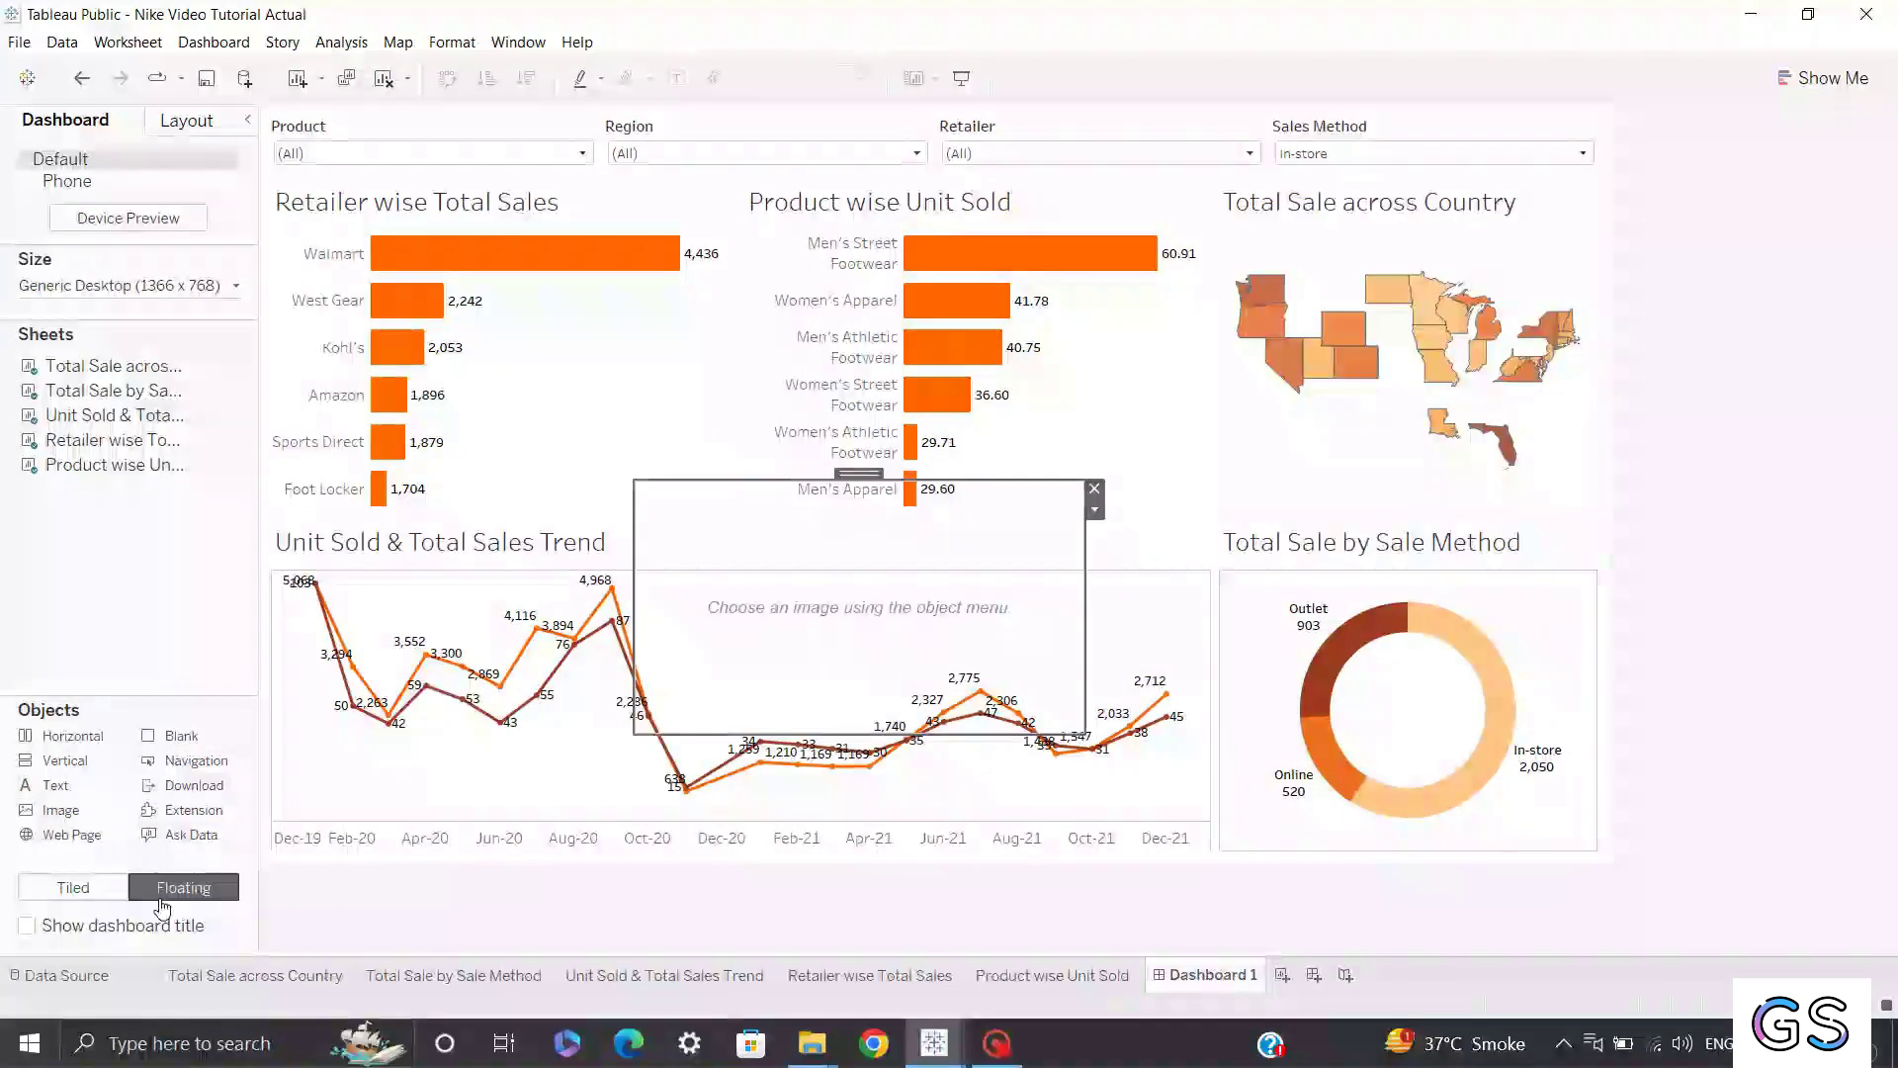
pyautogui.click(1122, 372)
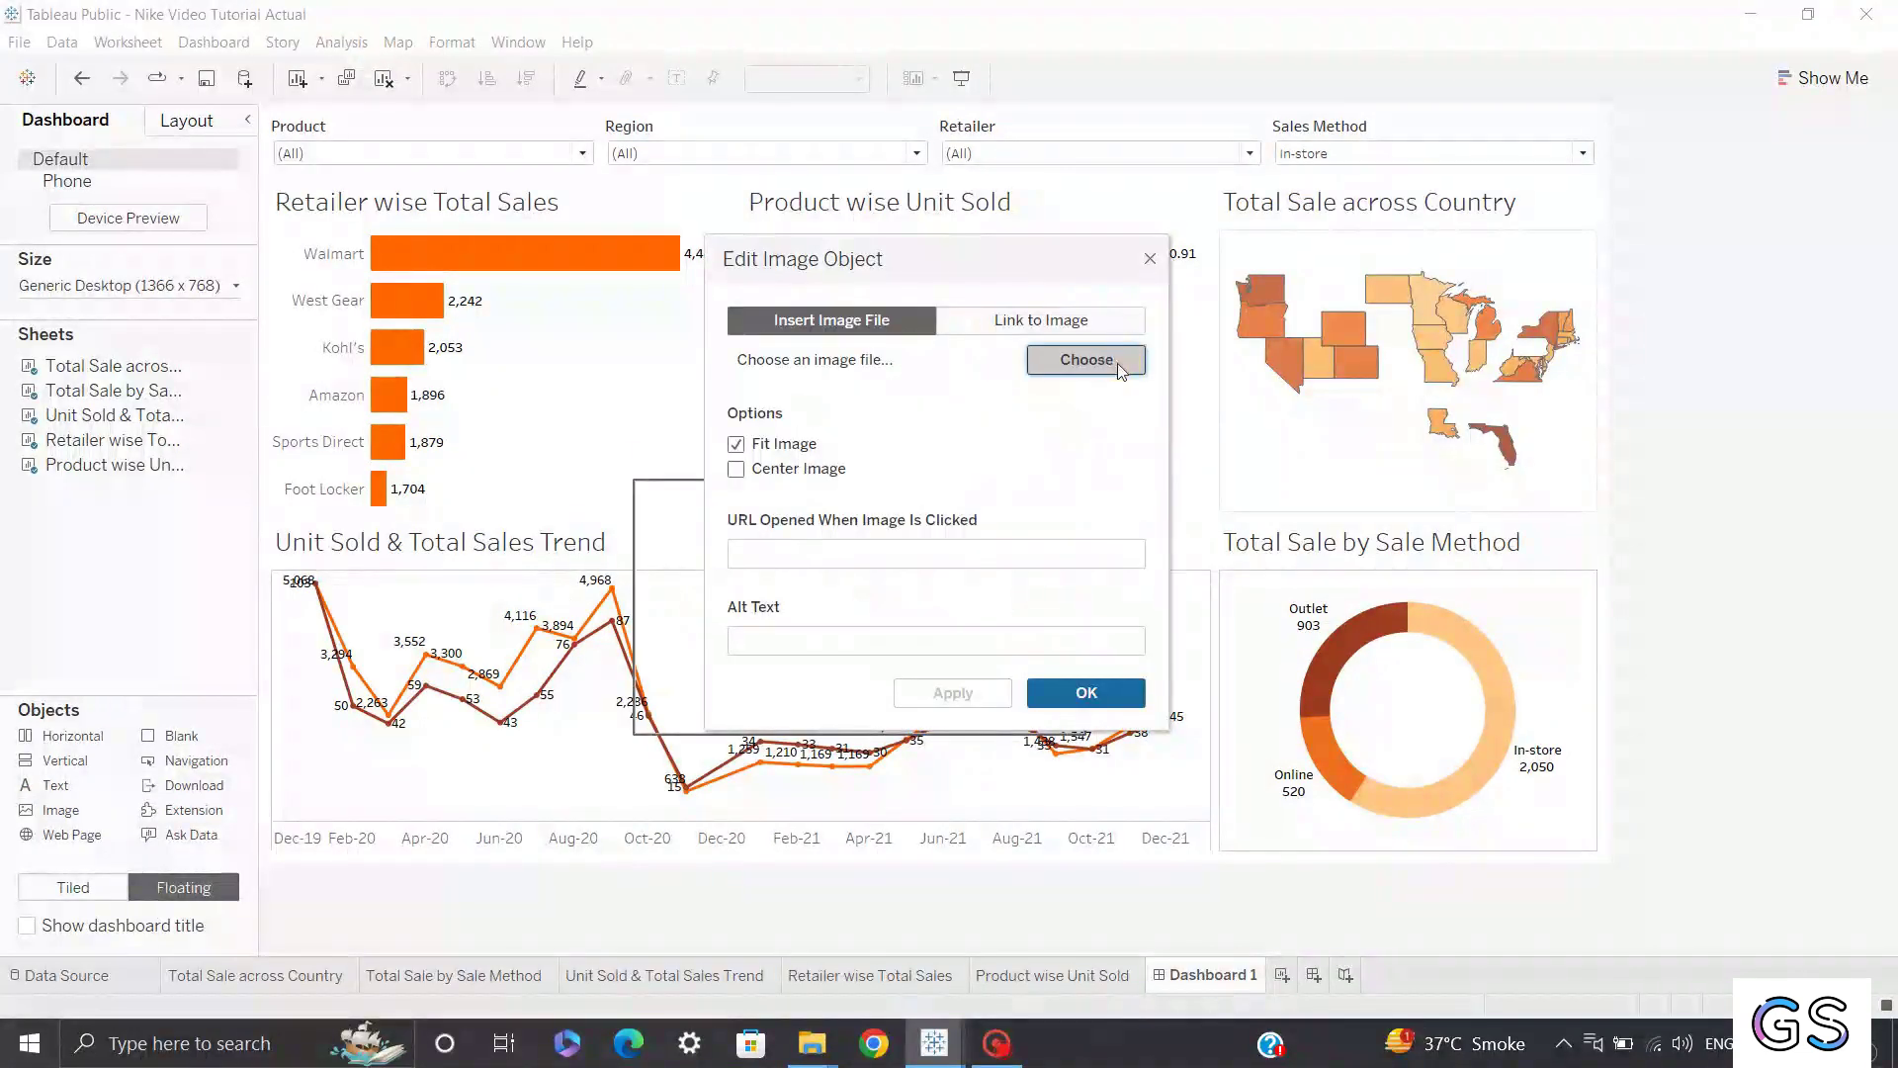
pyautogui.click(994, 415)
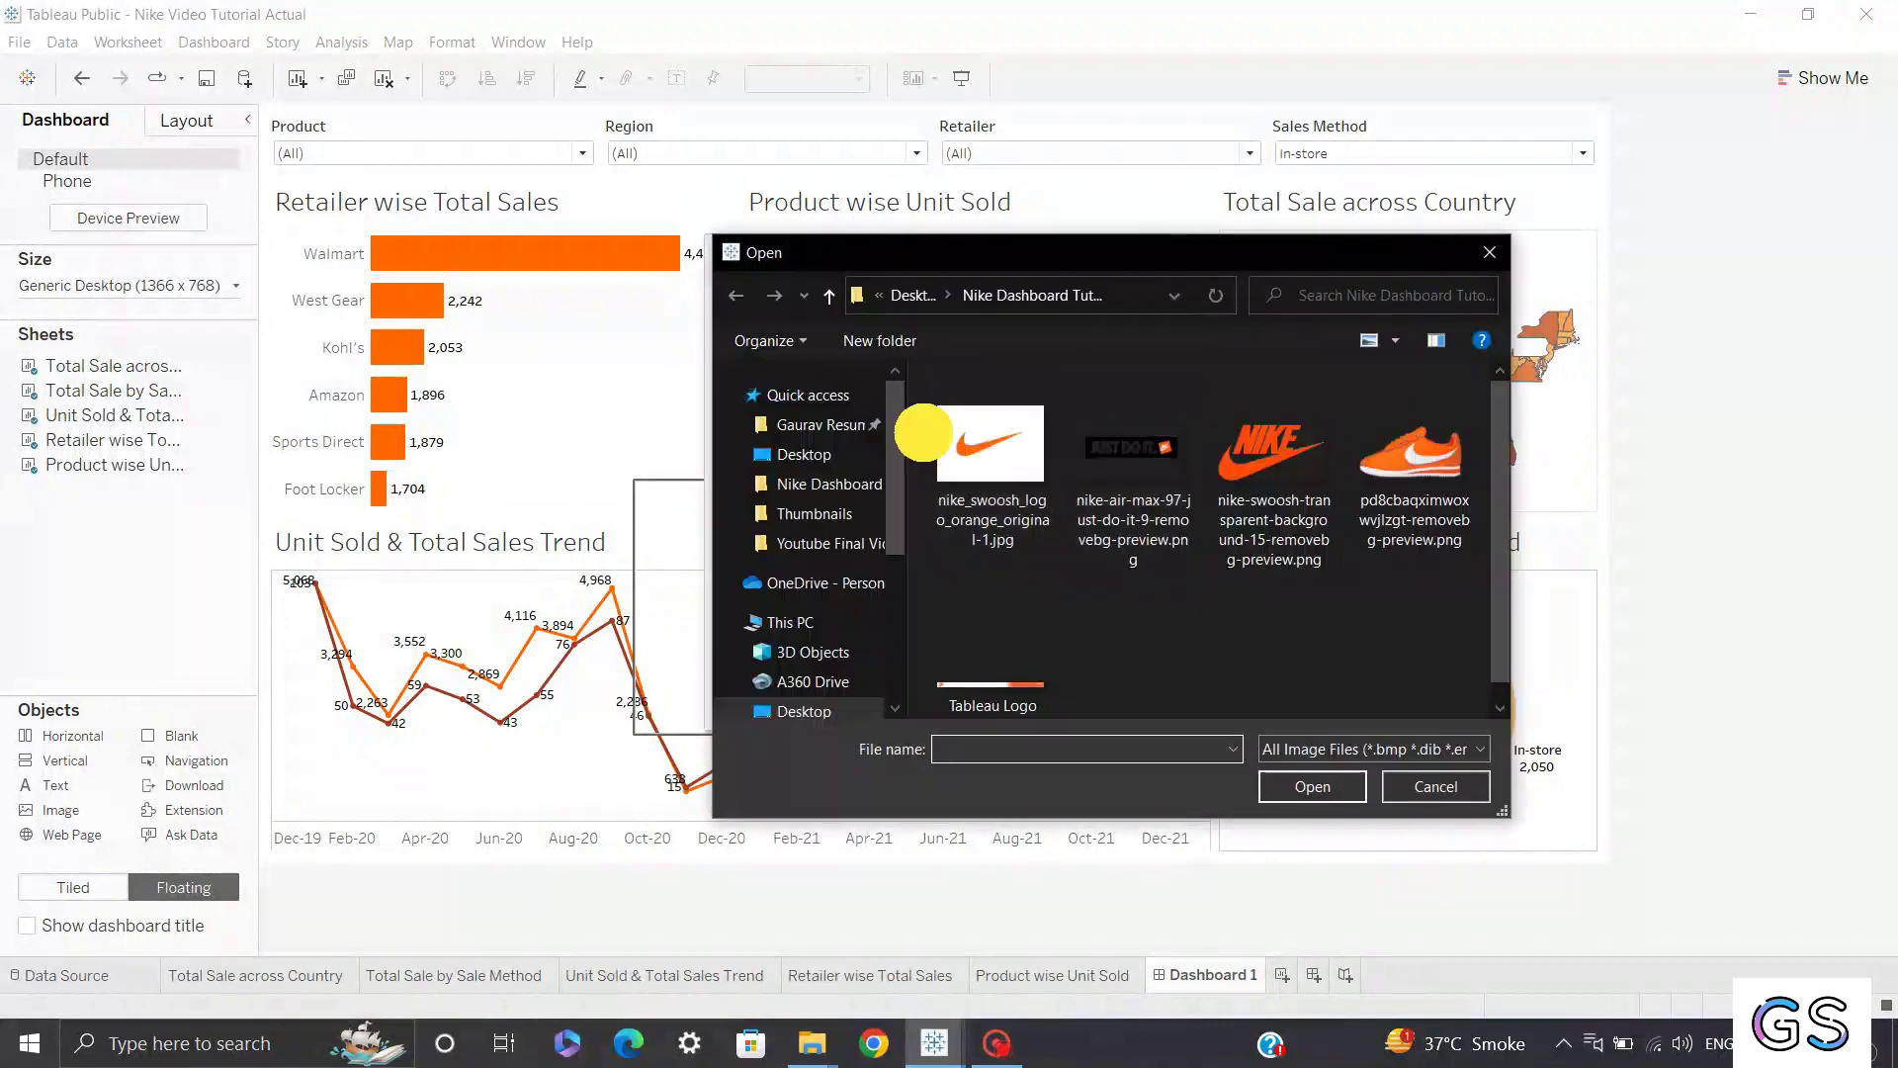
pyautogui.doubleClick(993, 415)
pyautogui.click(737, 444)
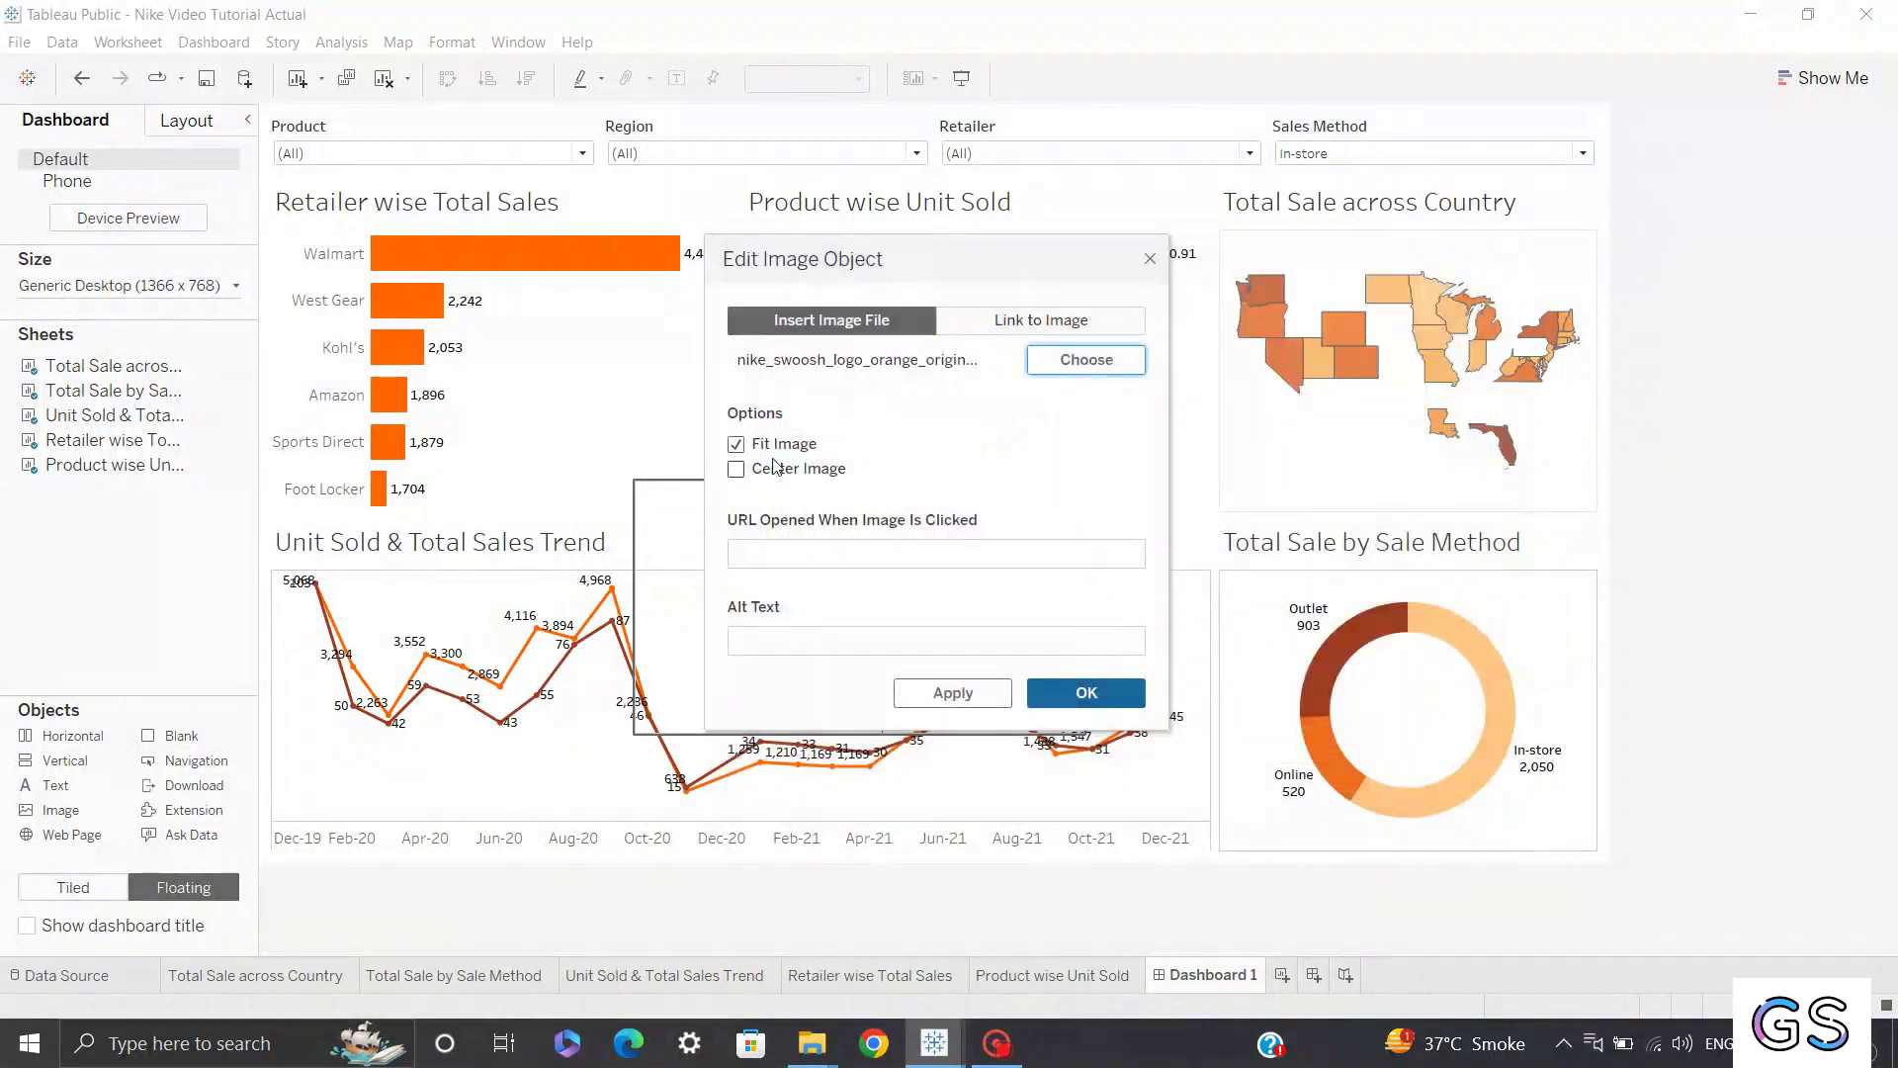
pyautogui.click(776, 467)
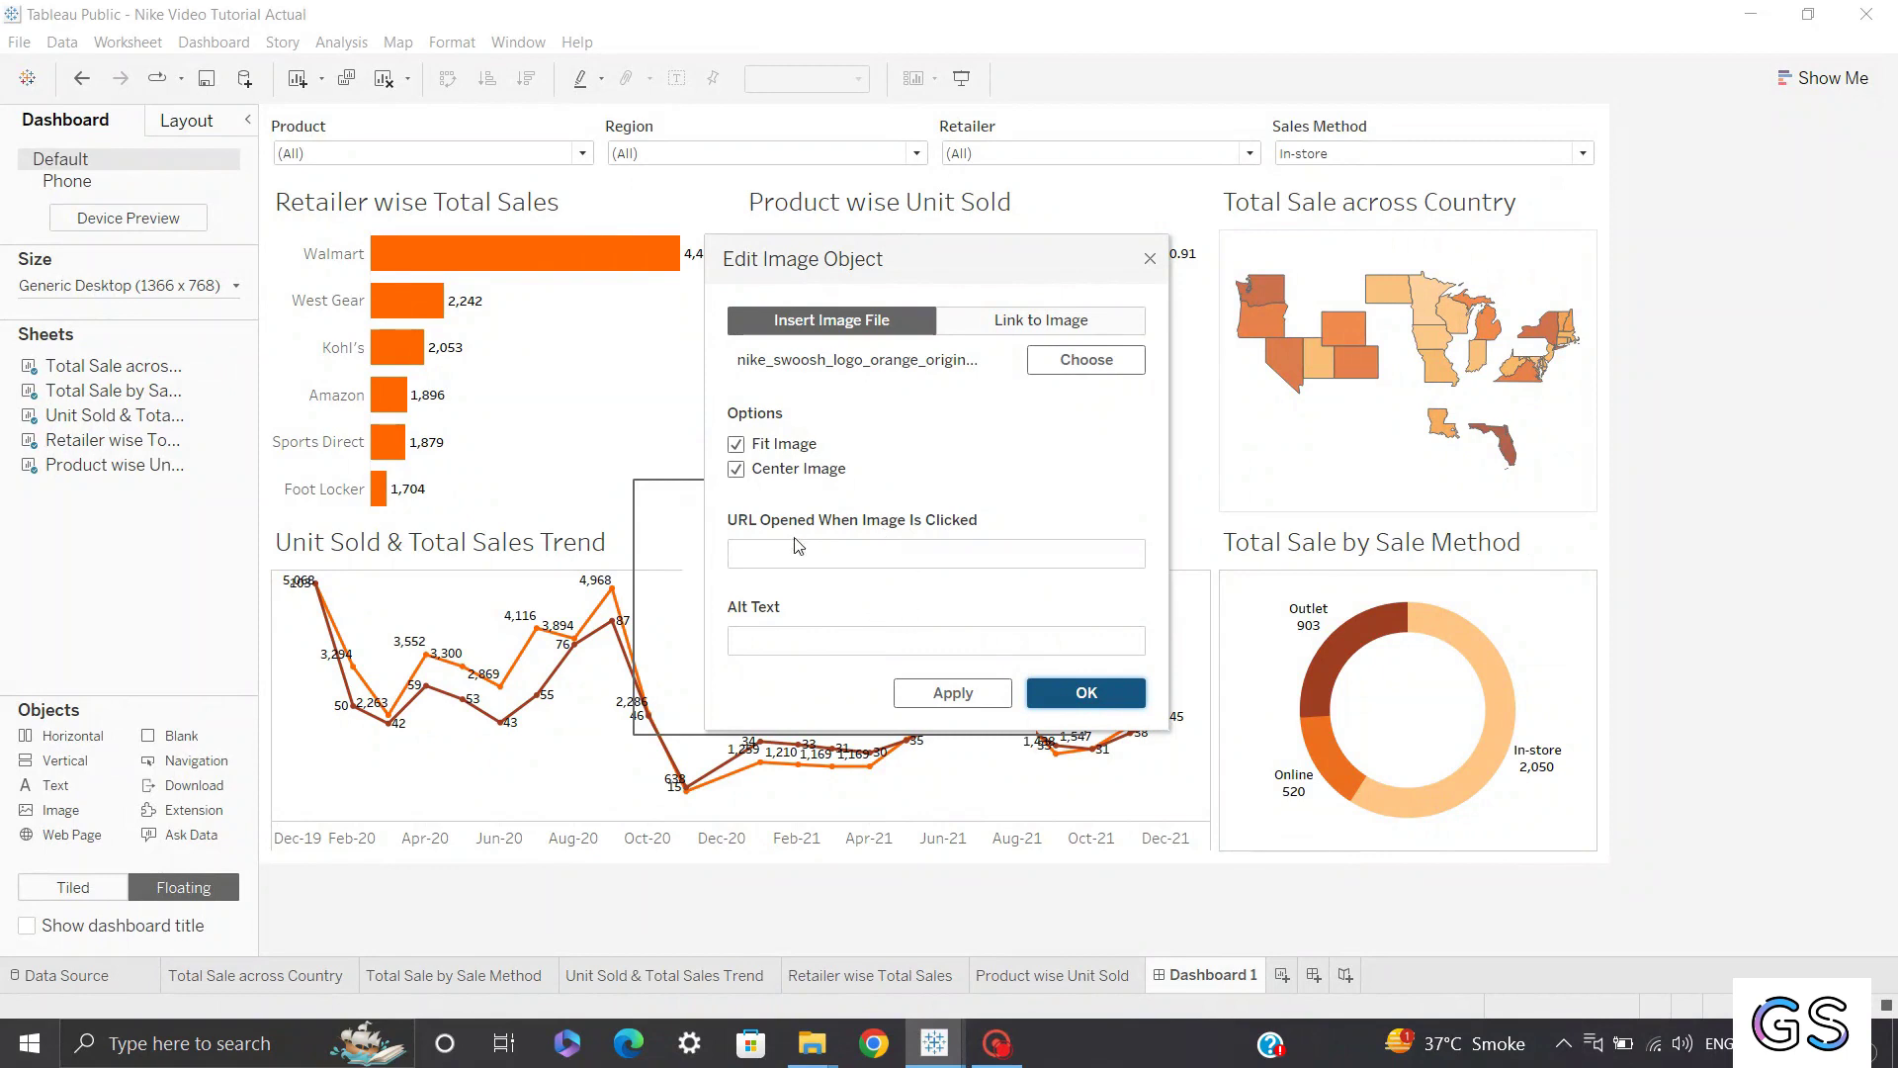
pyautogui.press('Return')
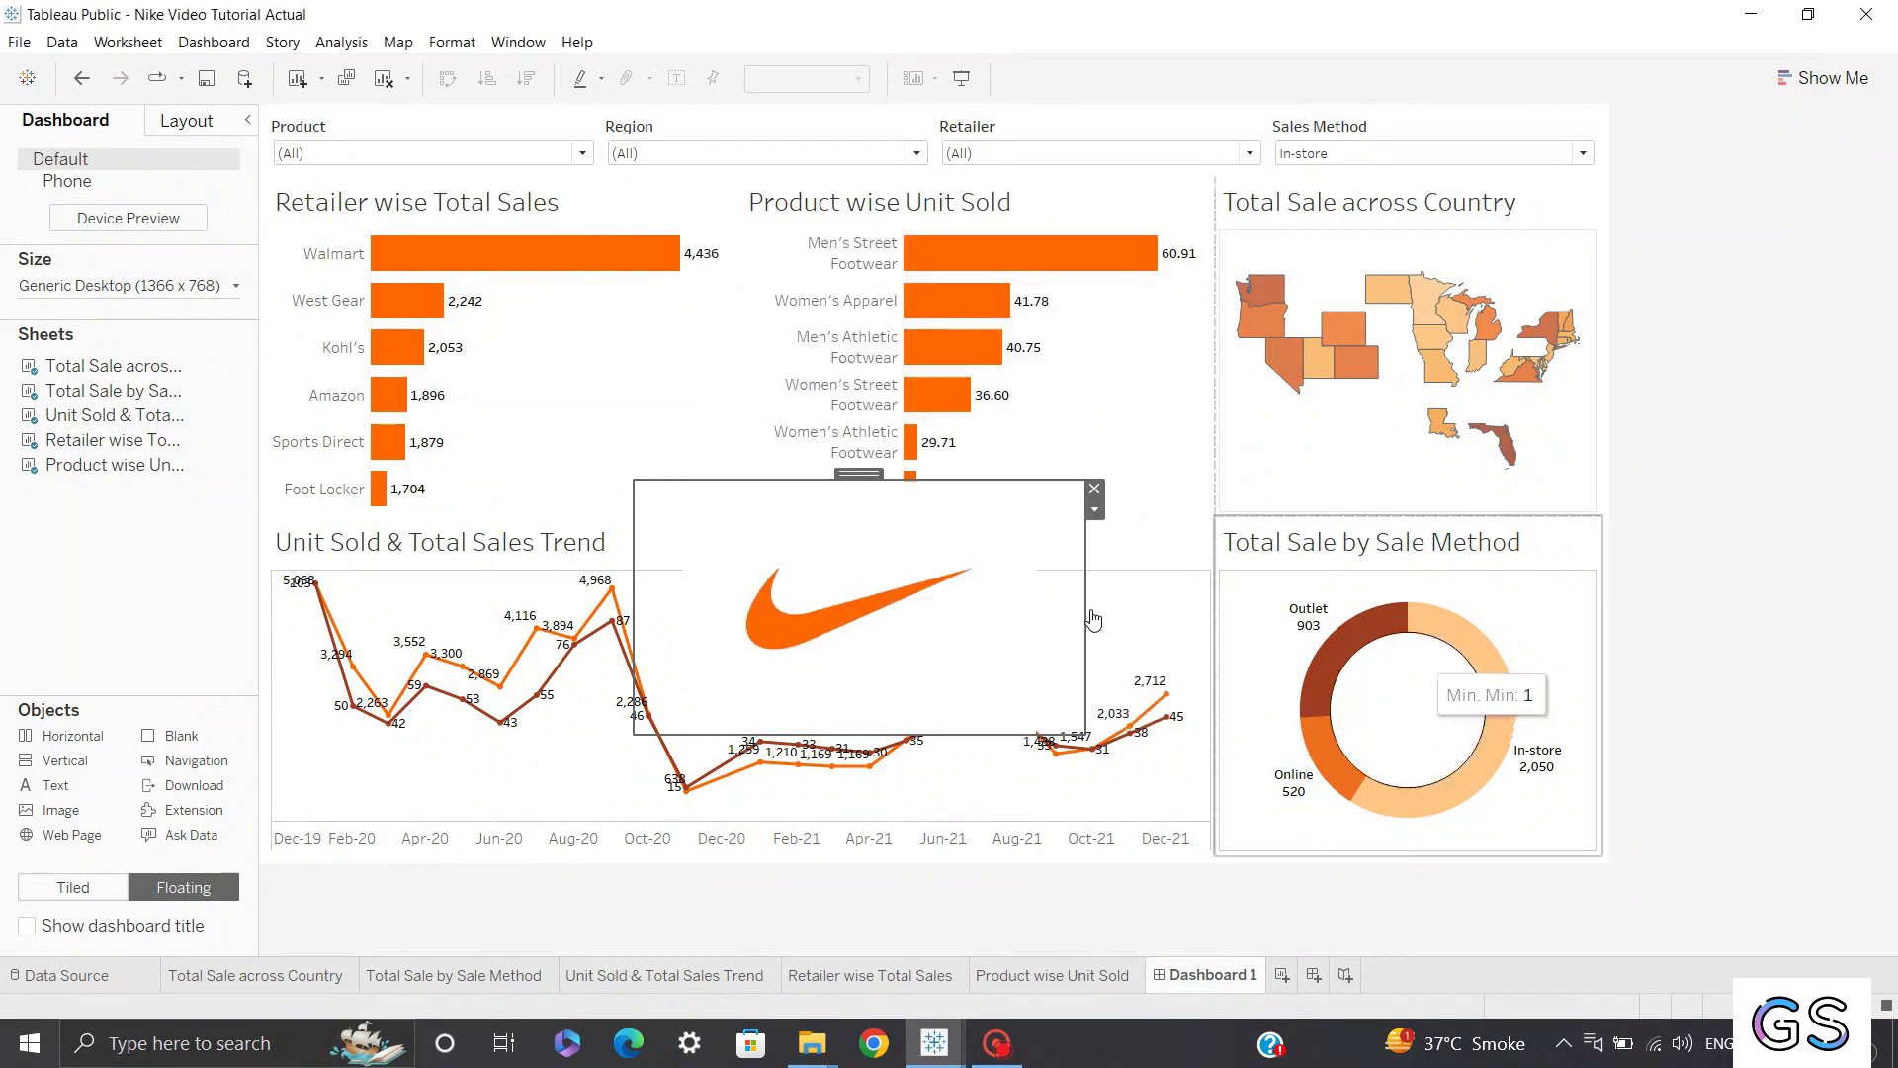
pyautogui.moveTo(637, 477); pyautogui.dragTo(925, 613)
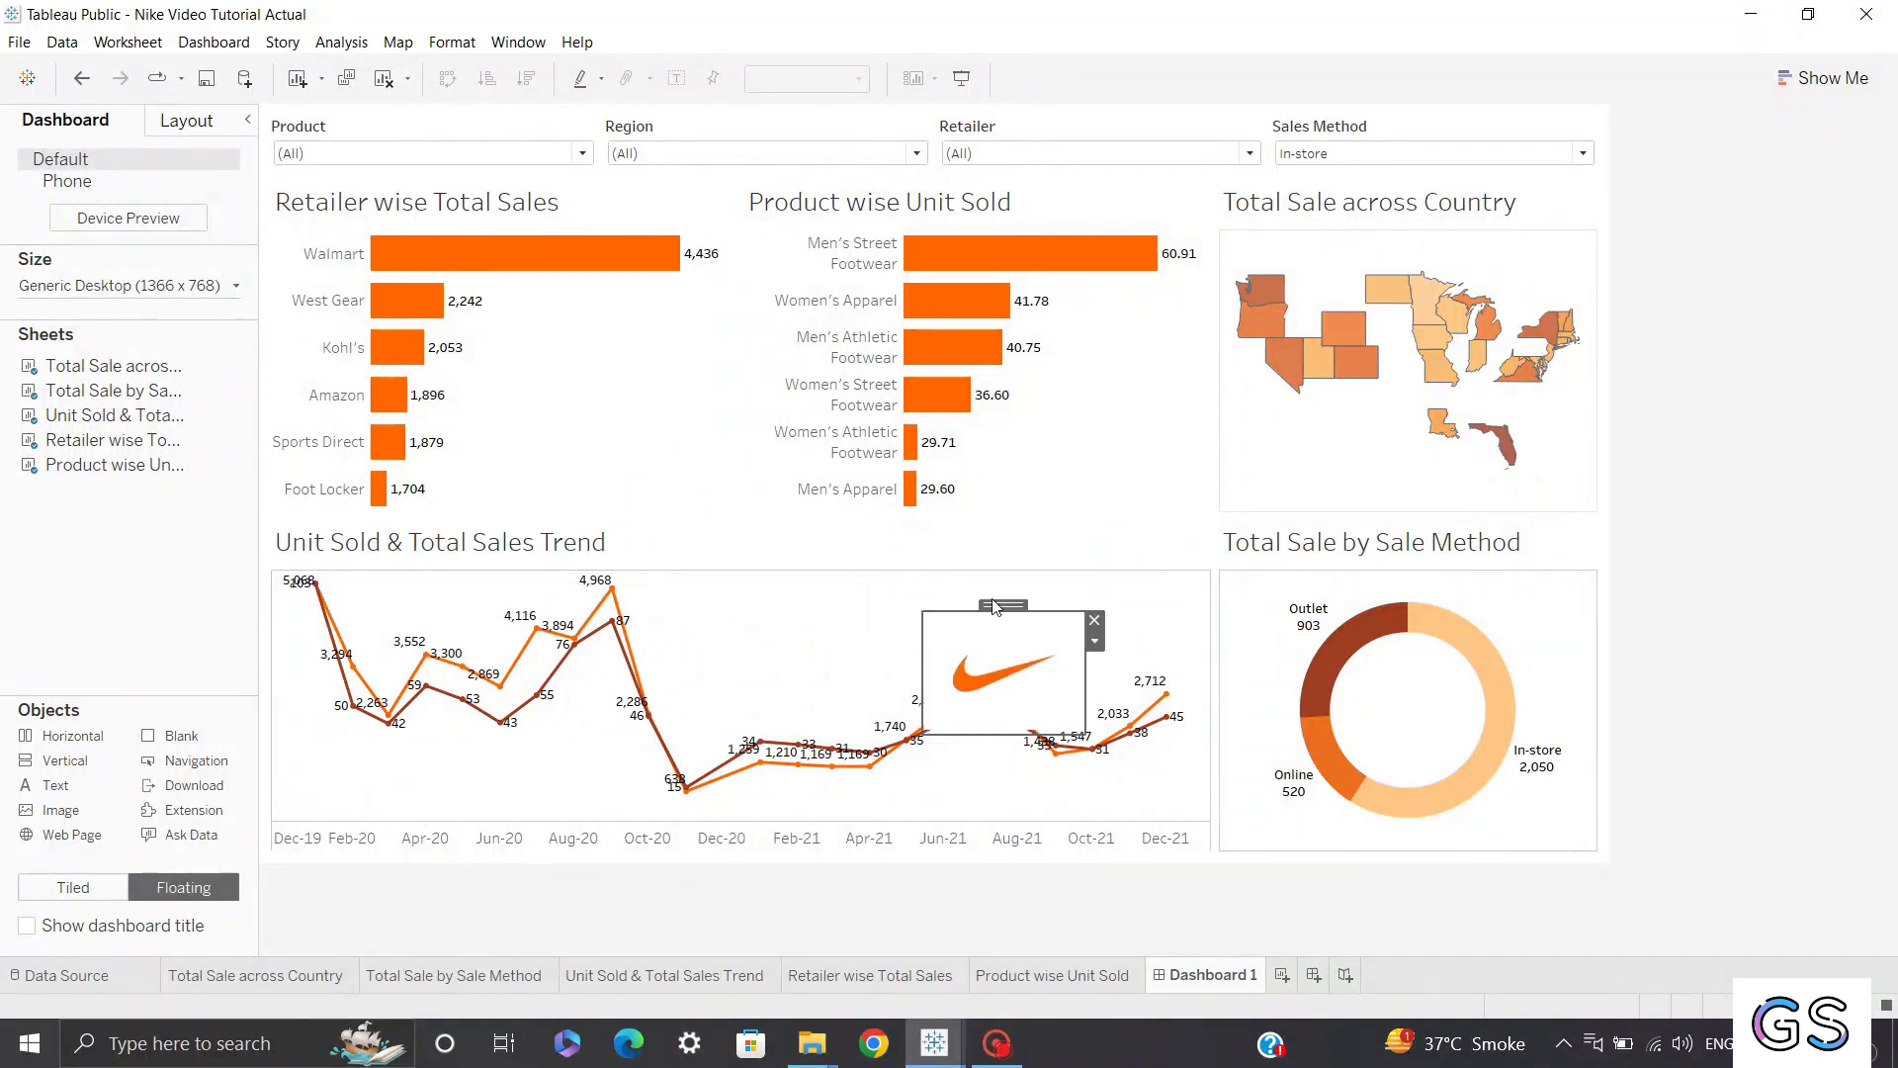
pyautogui.moveTo(1000, 606); pyautogui.dragTo(1410, 644)
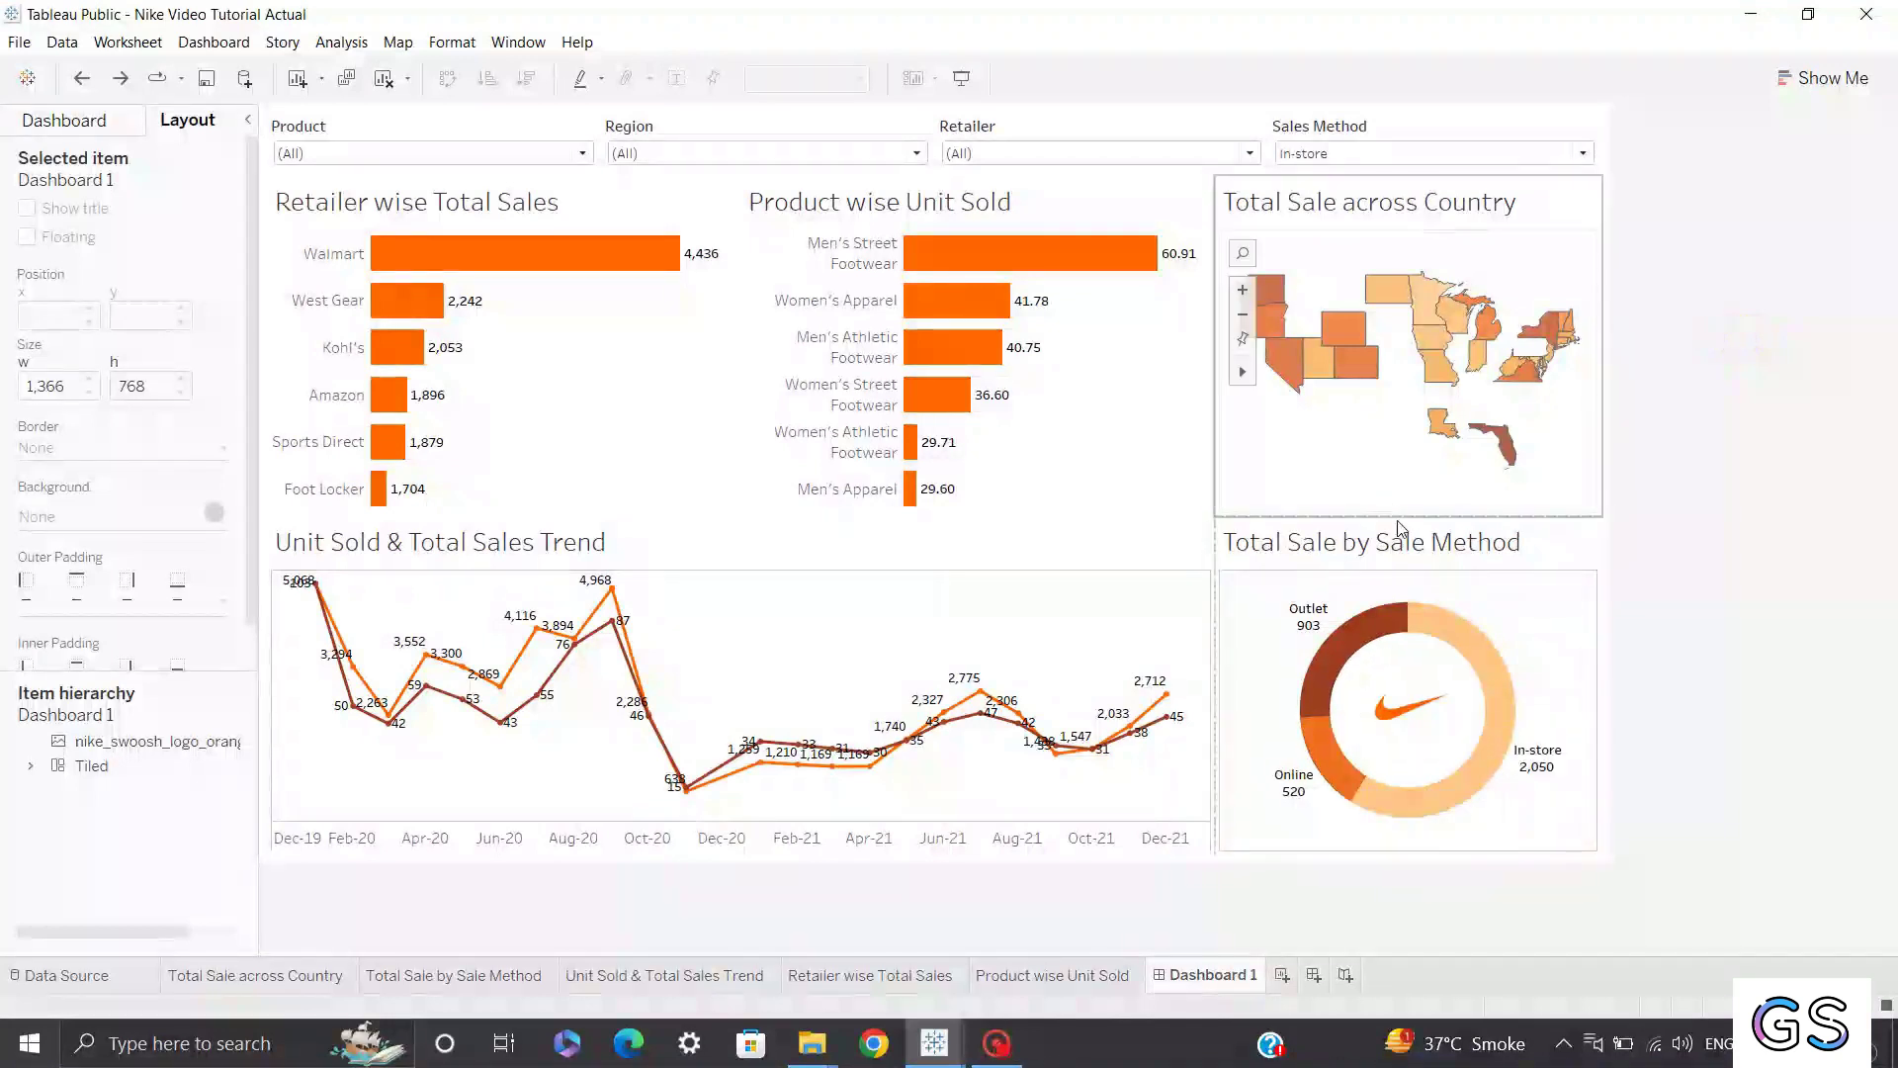
# Set the outer padding of the Retailer wise Total Sales chart to 10 on all sides.
pyautogui.click(605, 210)
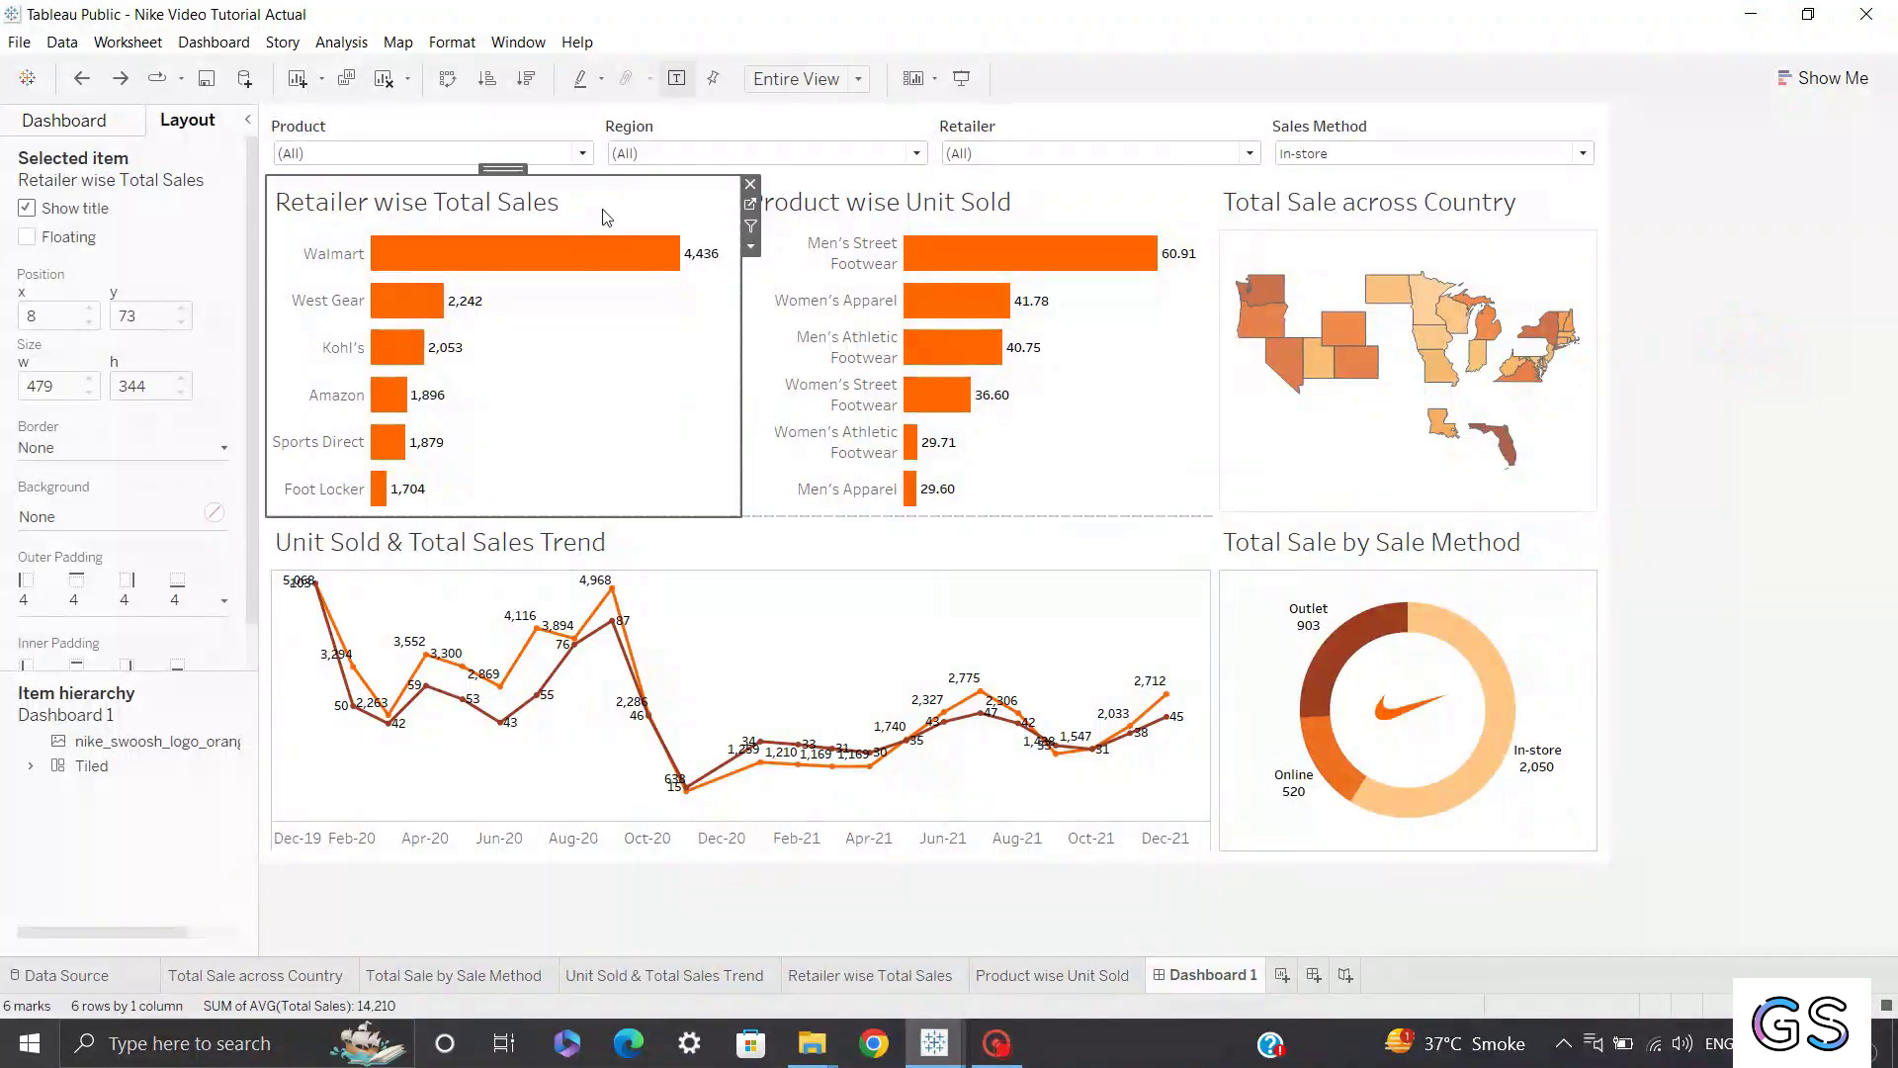
pyautogui.click(77, 603)
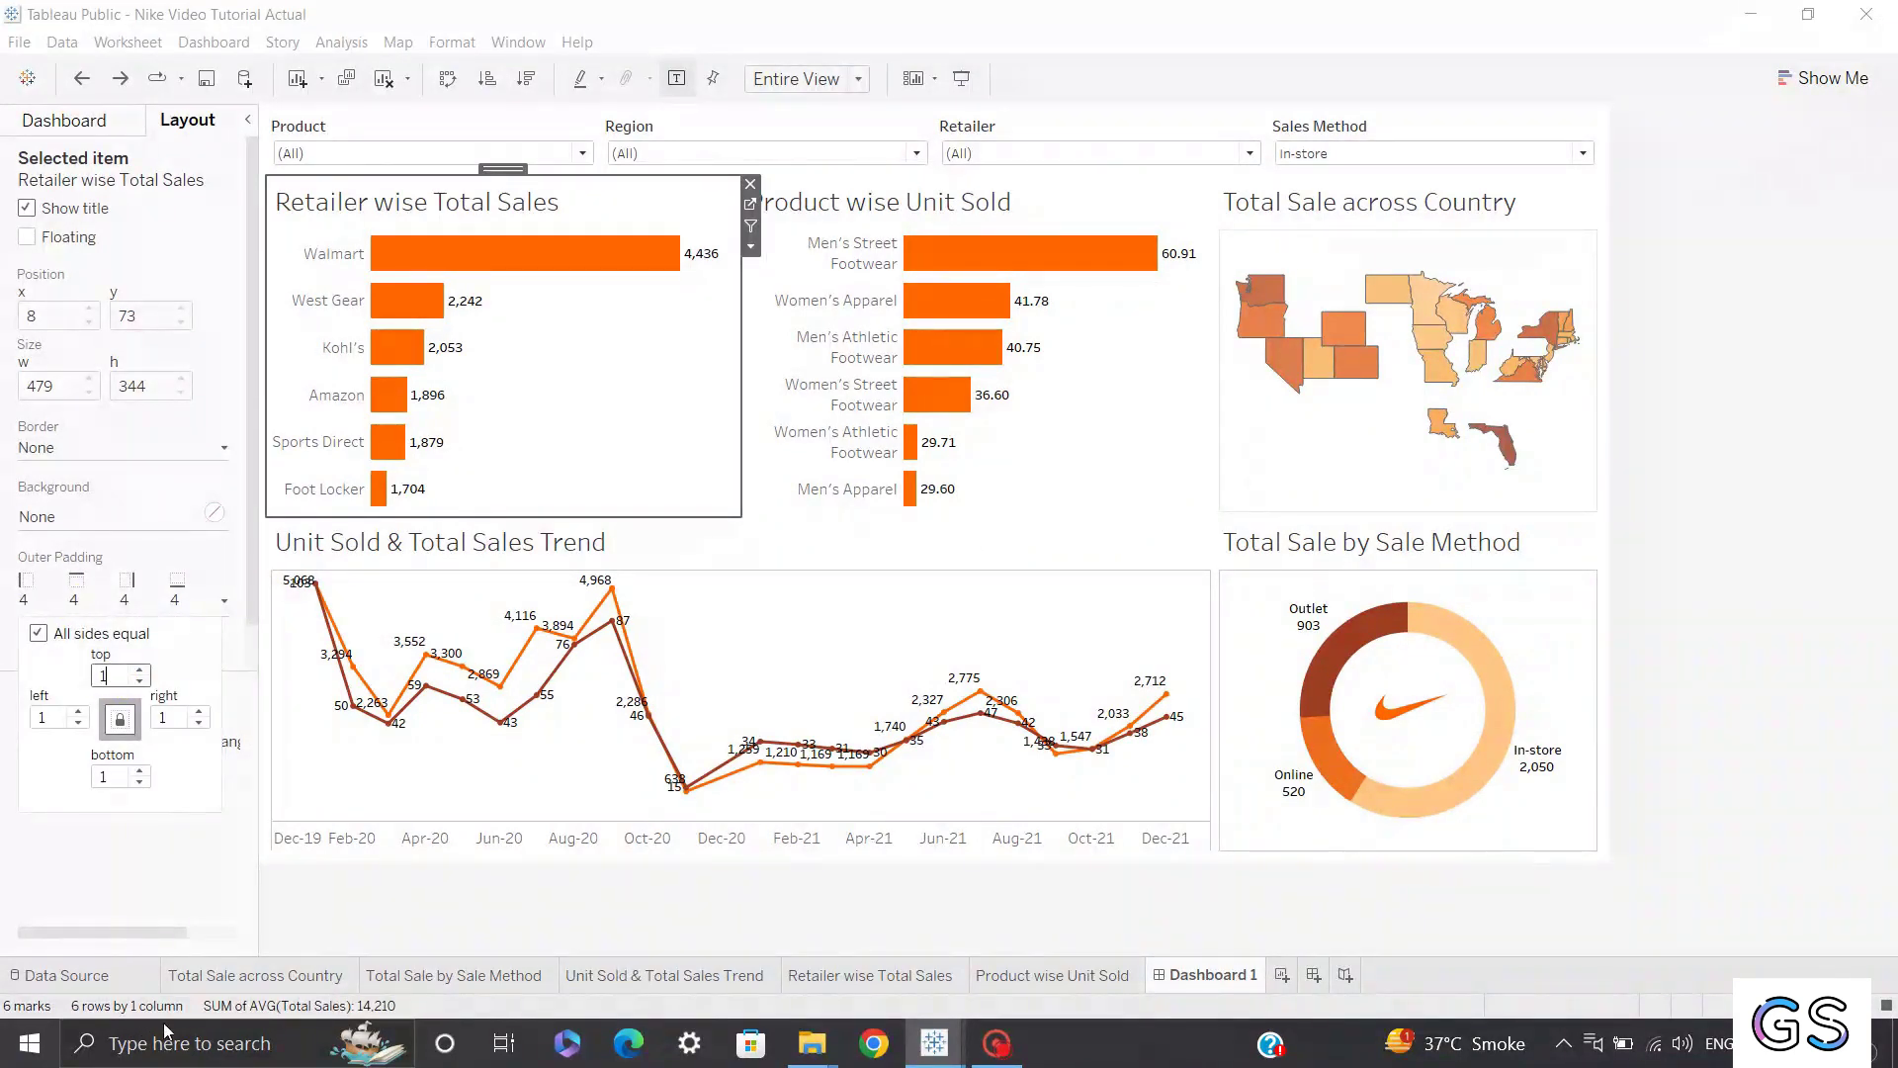
pyautogui.write('10')
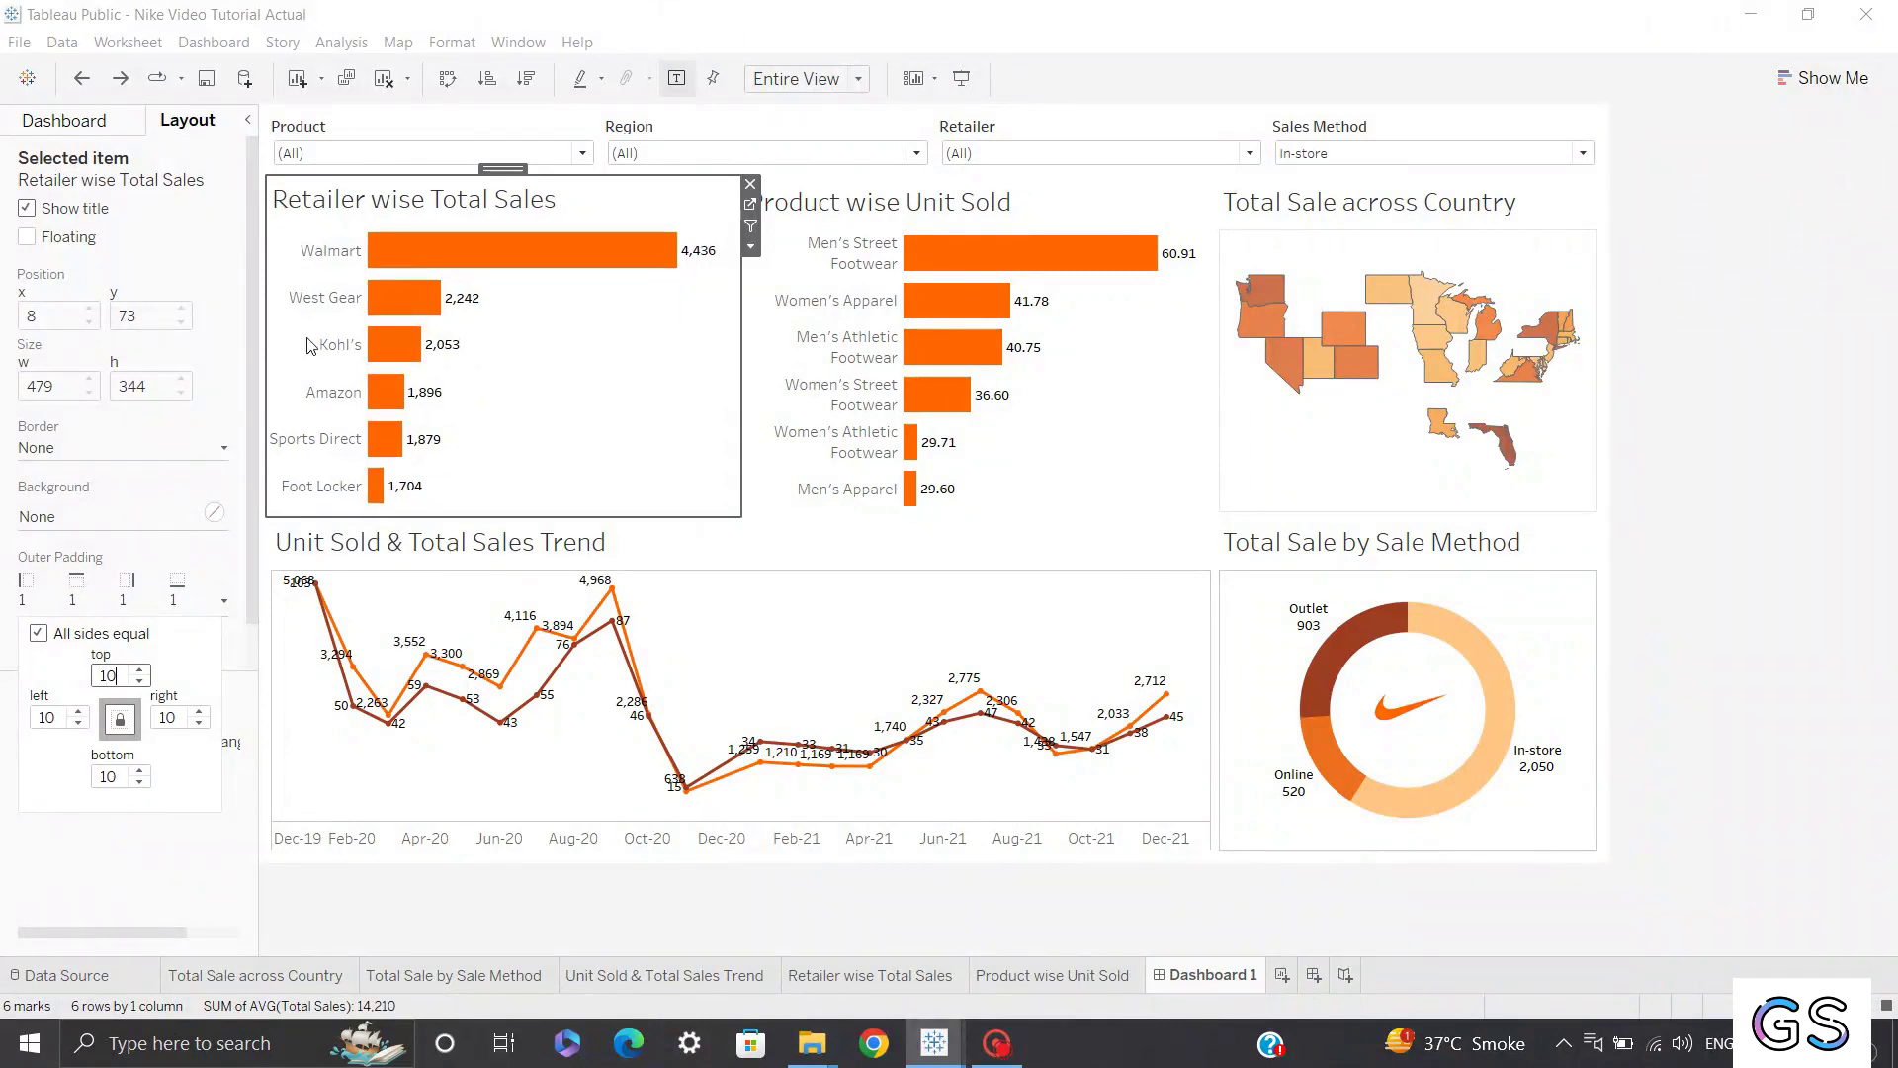
# Add a thin solid border around the Retailer wise Total Sales chart and check the dashboard in presentation mode.
pyautogui.click(95, 452)
pyautogui.click(49, 607)
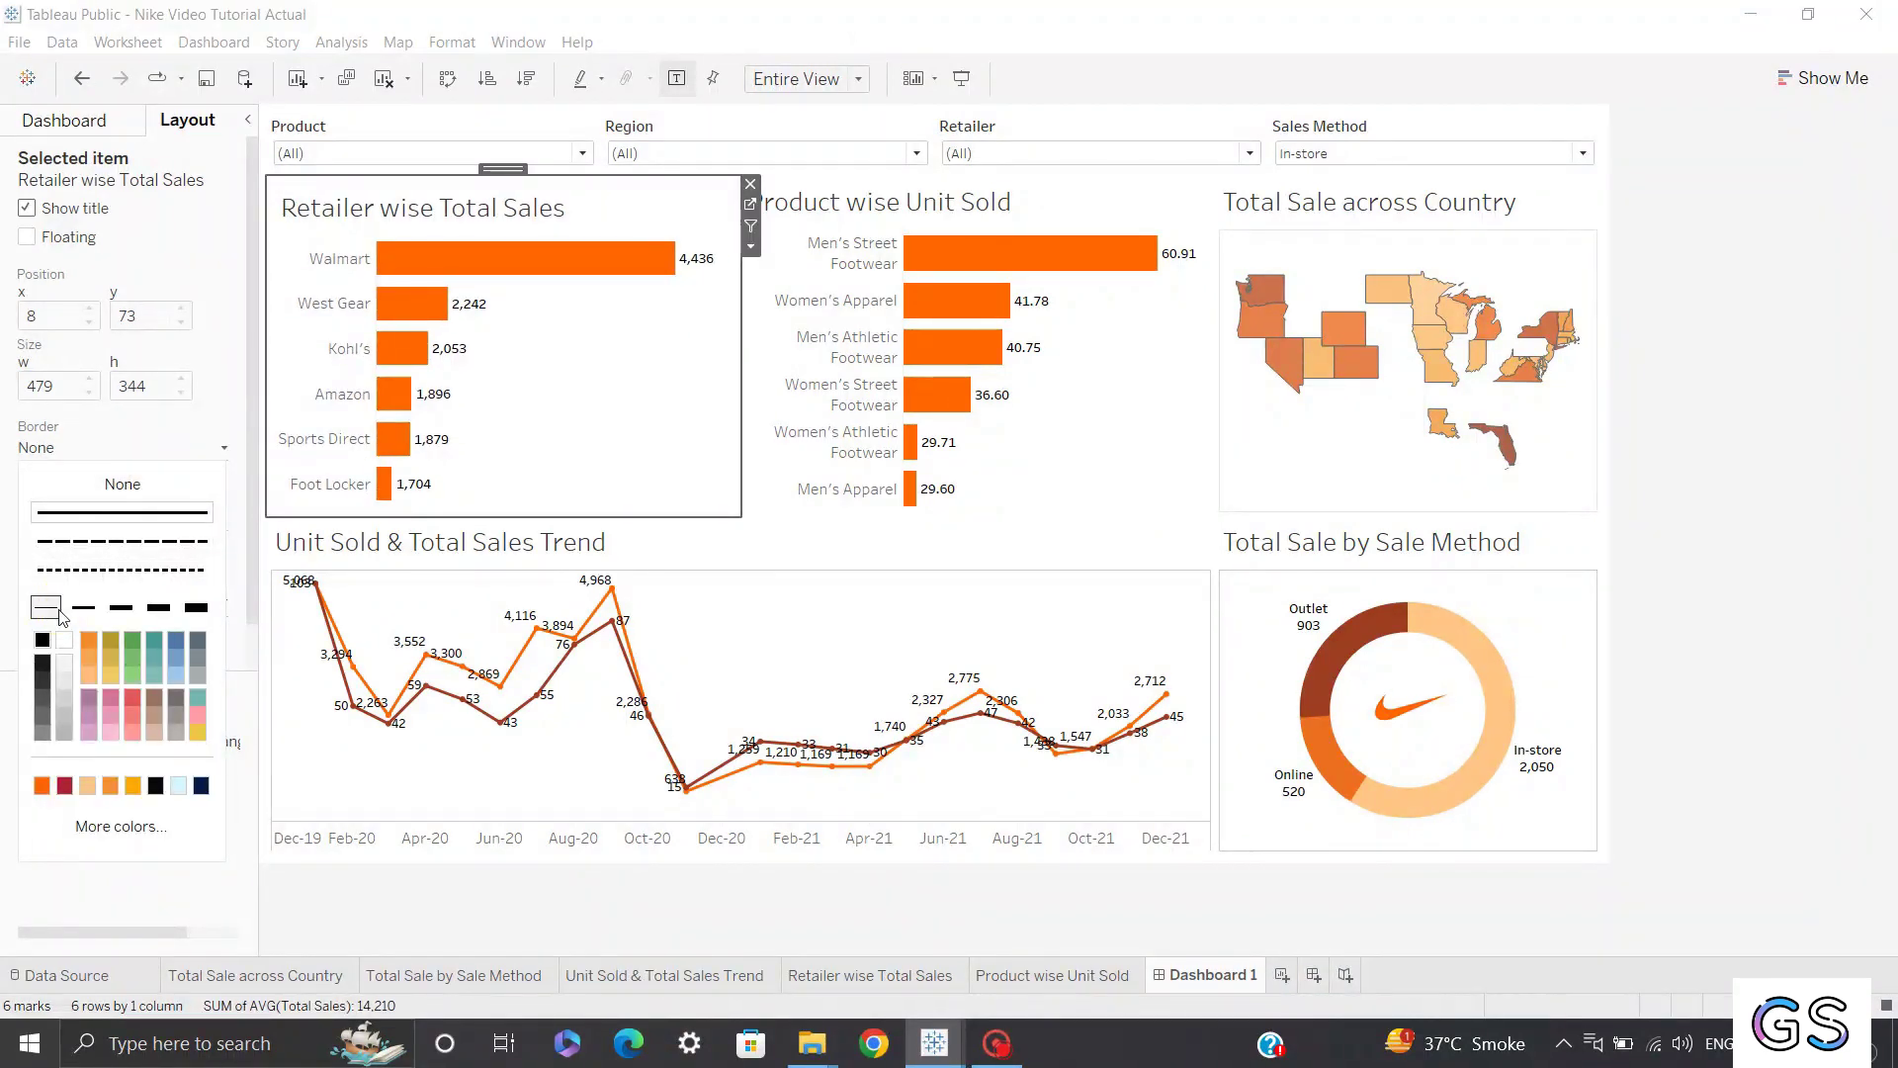
pyautogui.click(963, 79)
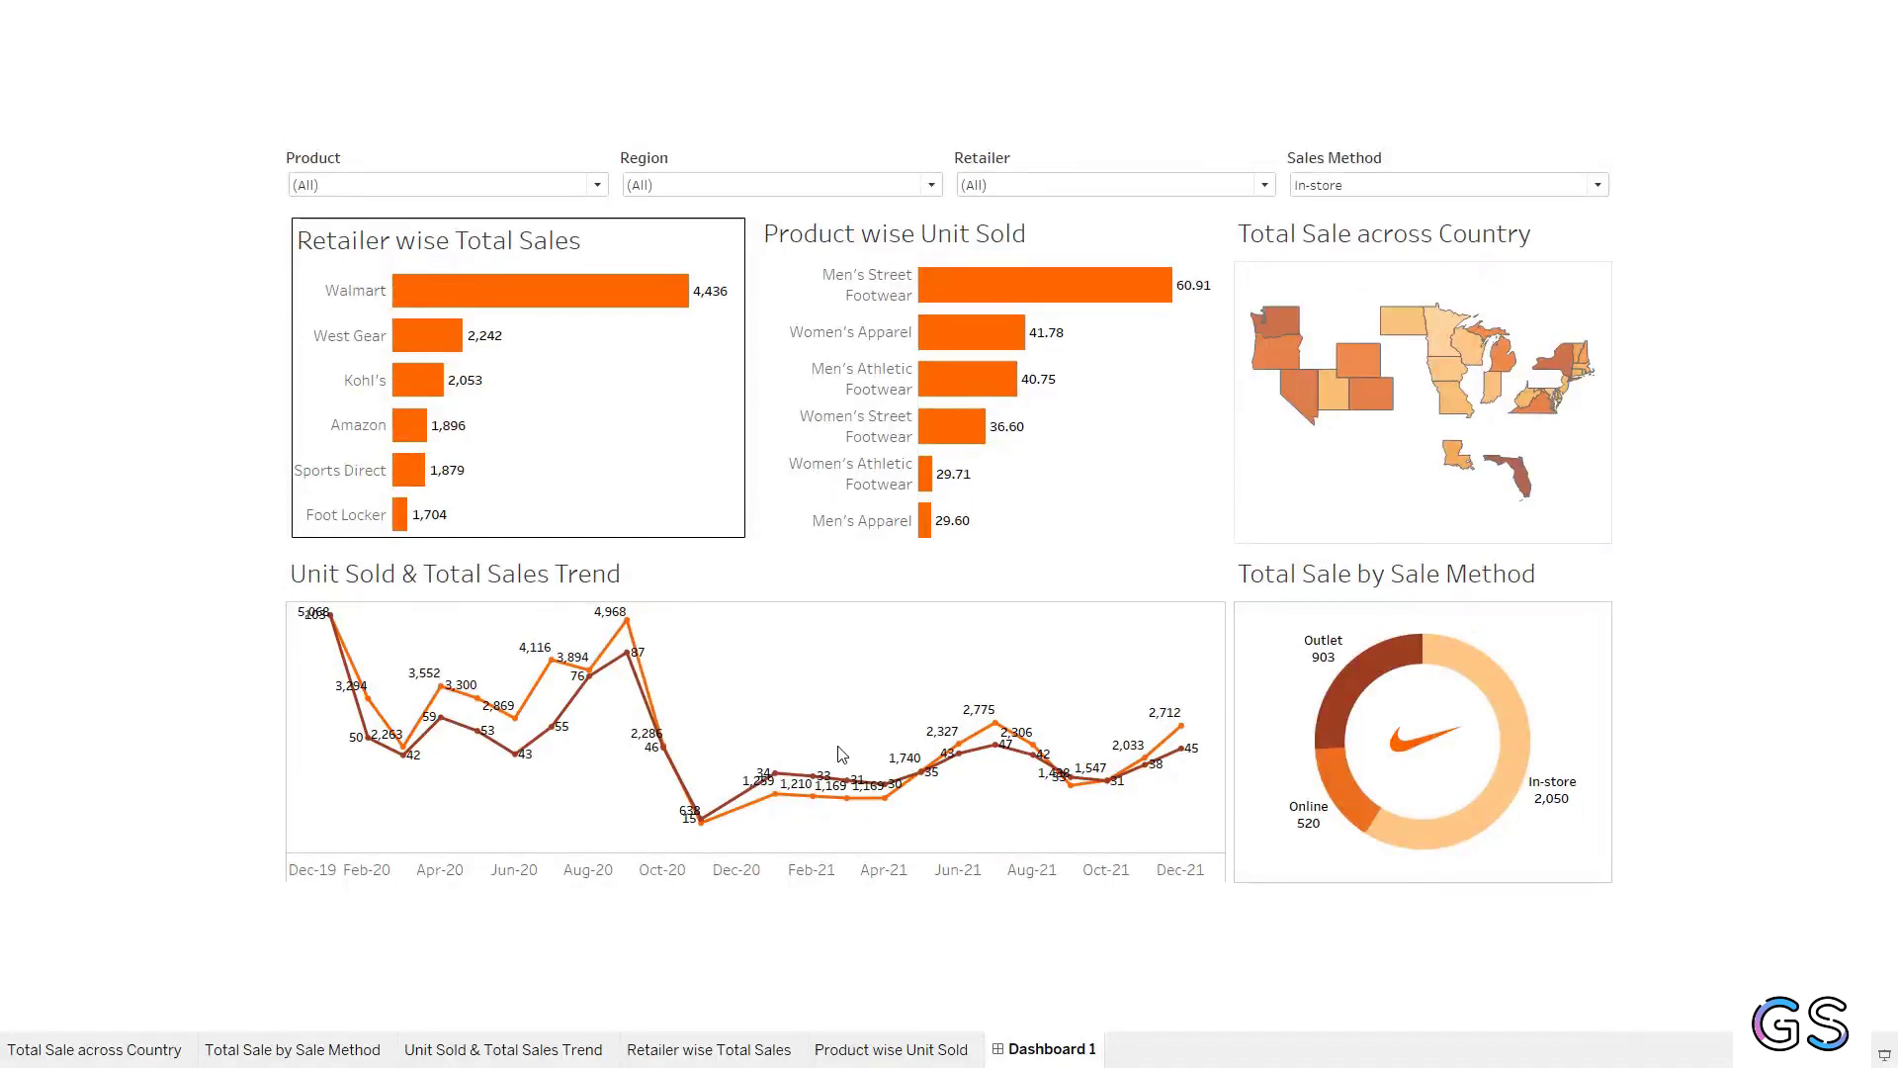
pyautogui.press('Escape')
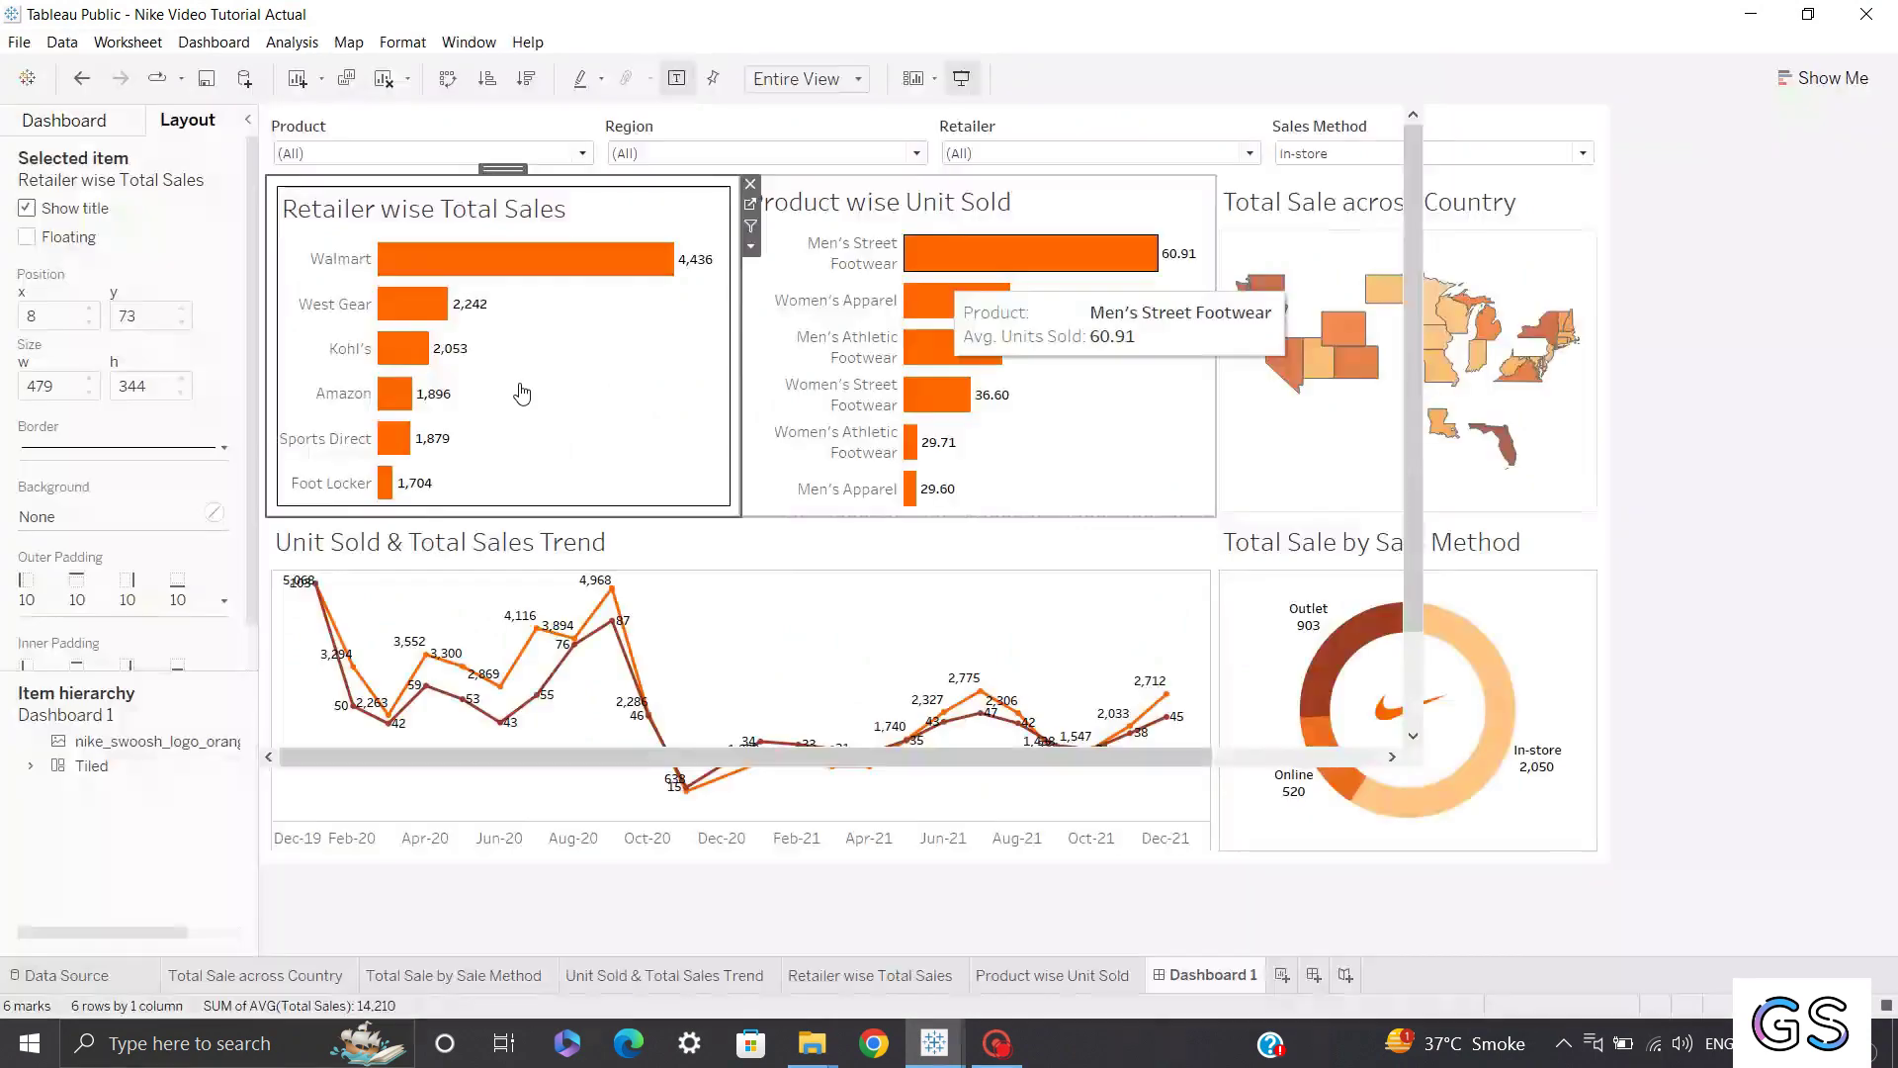
# Recolor the Retailer wise Total Sales border to orange #ff6500, sampling the color from the Nike logo on screen.
pyautogui.click(110, 447)
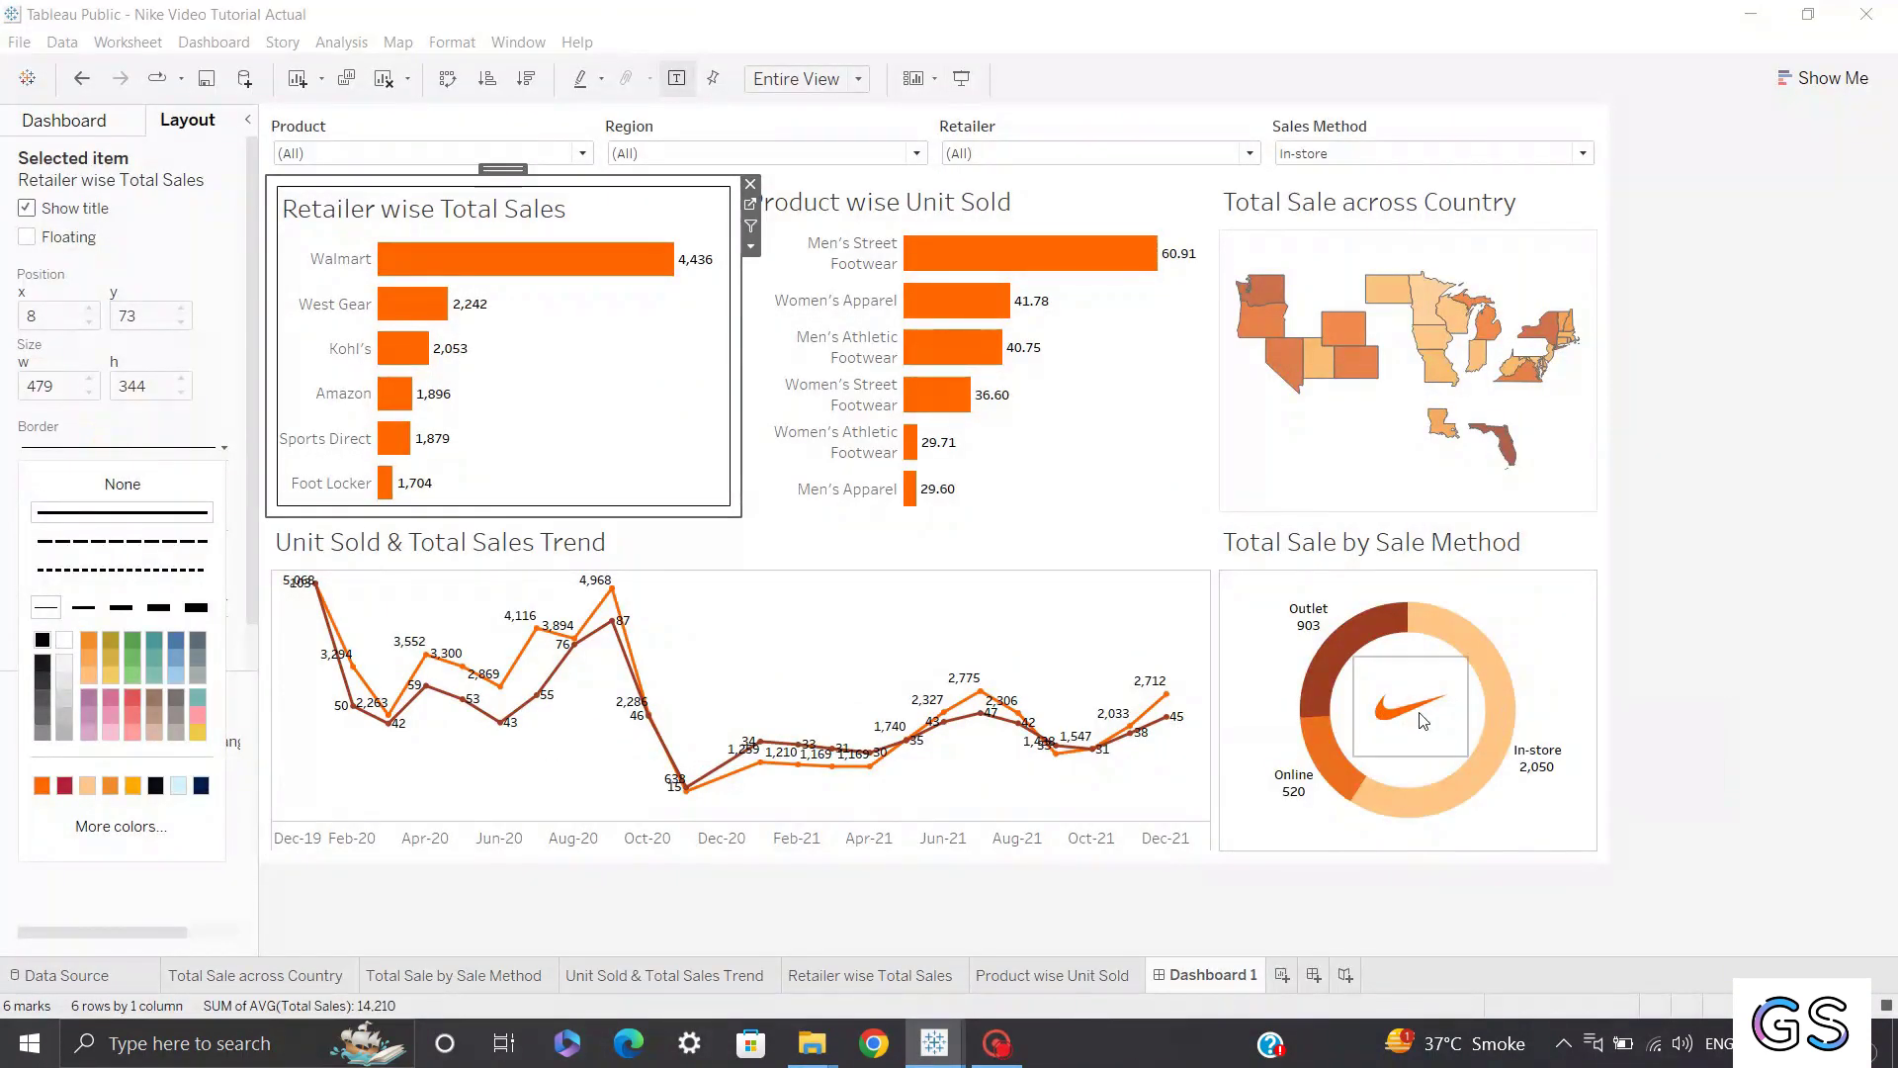
pyautogui.click(99, 826)
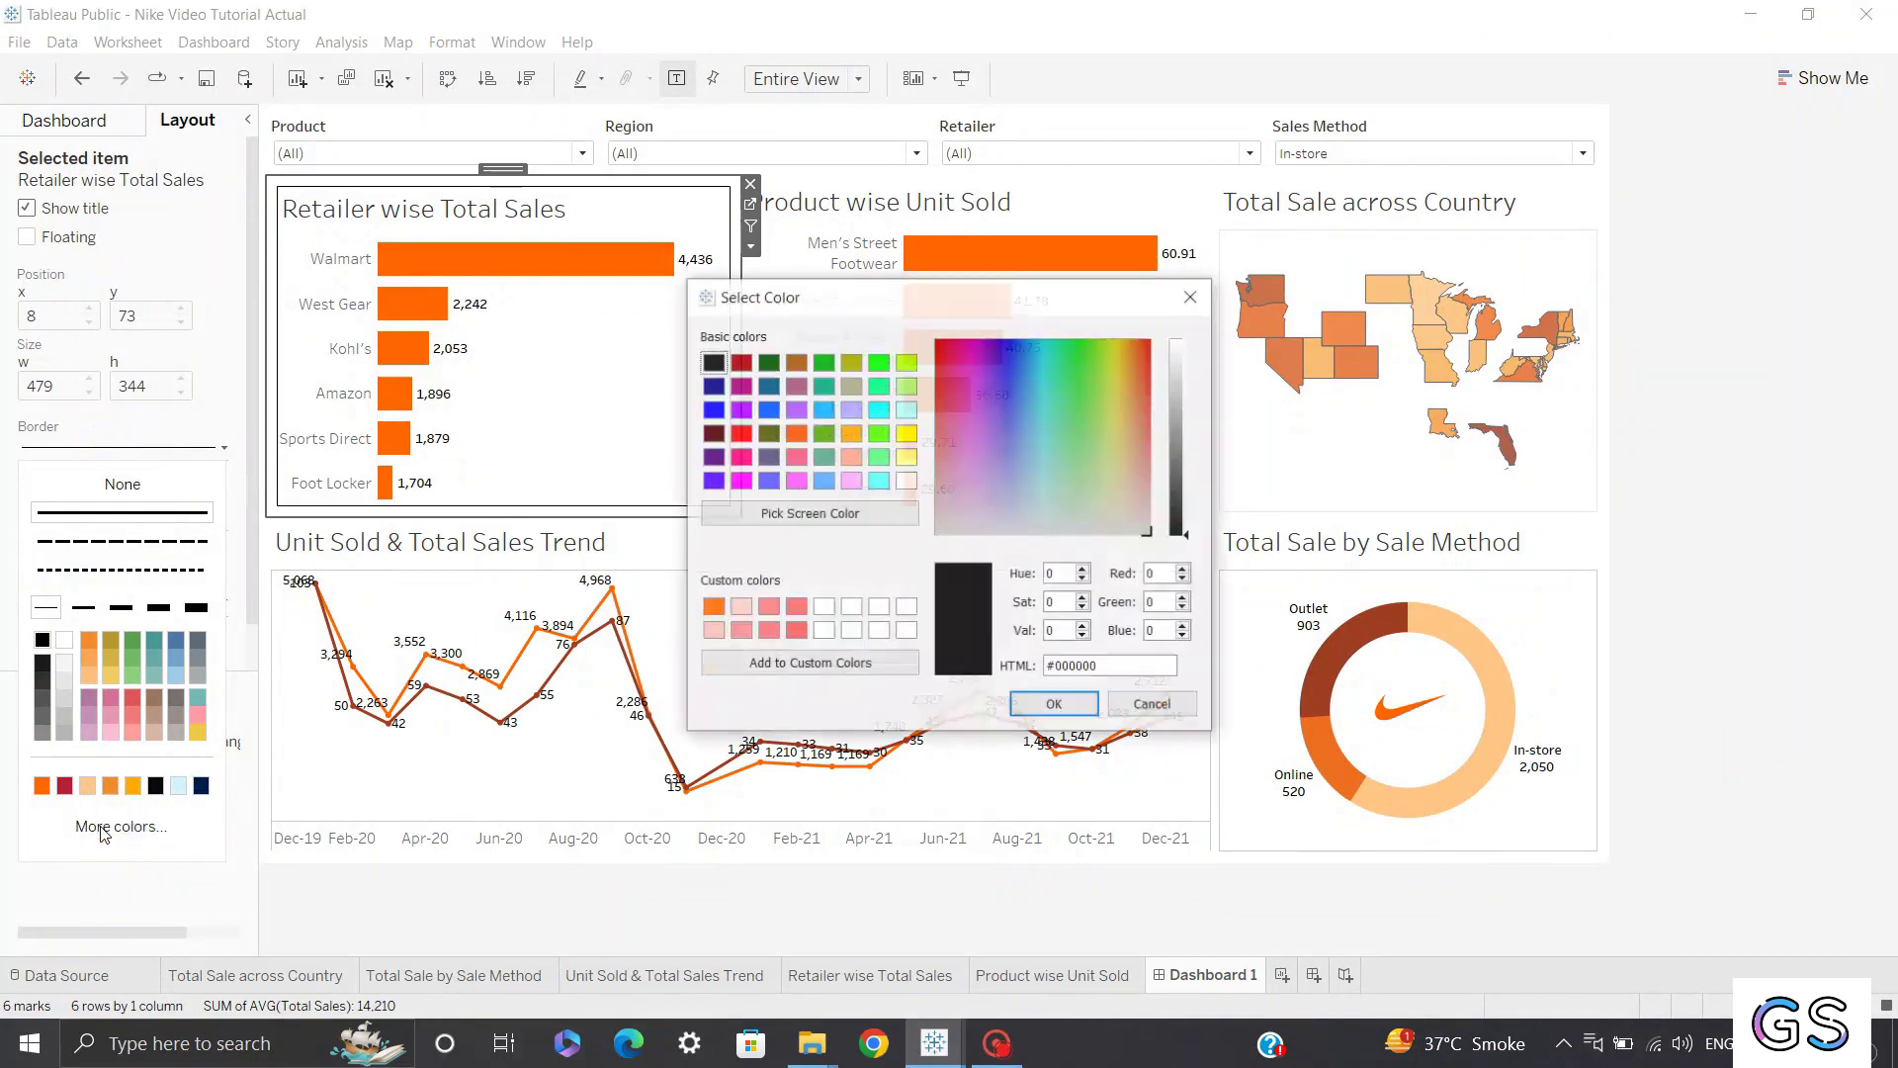
pyautogui.click(797, 524)
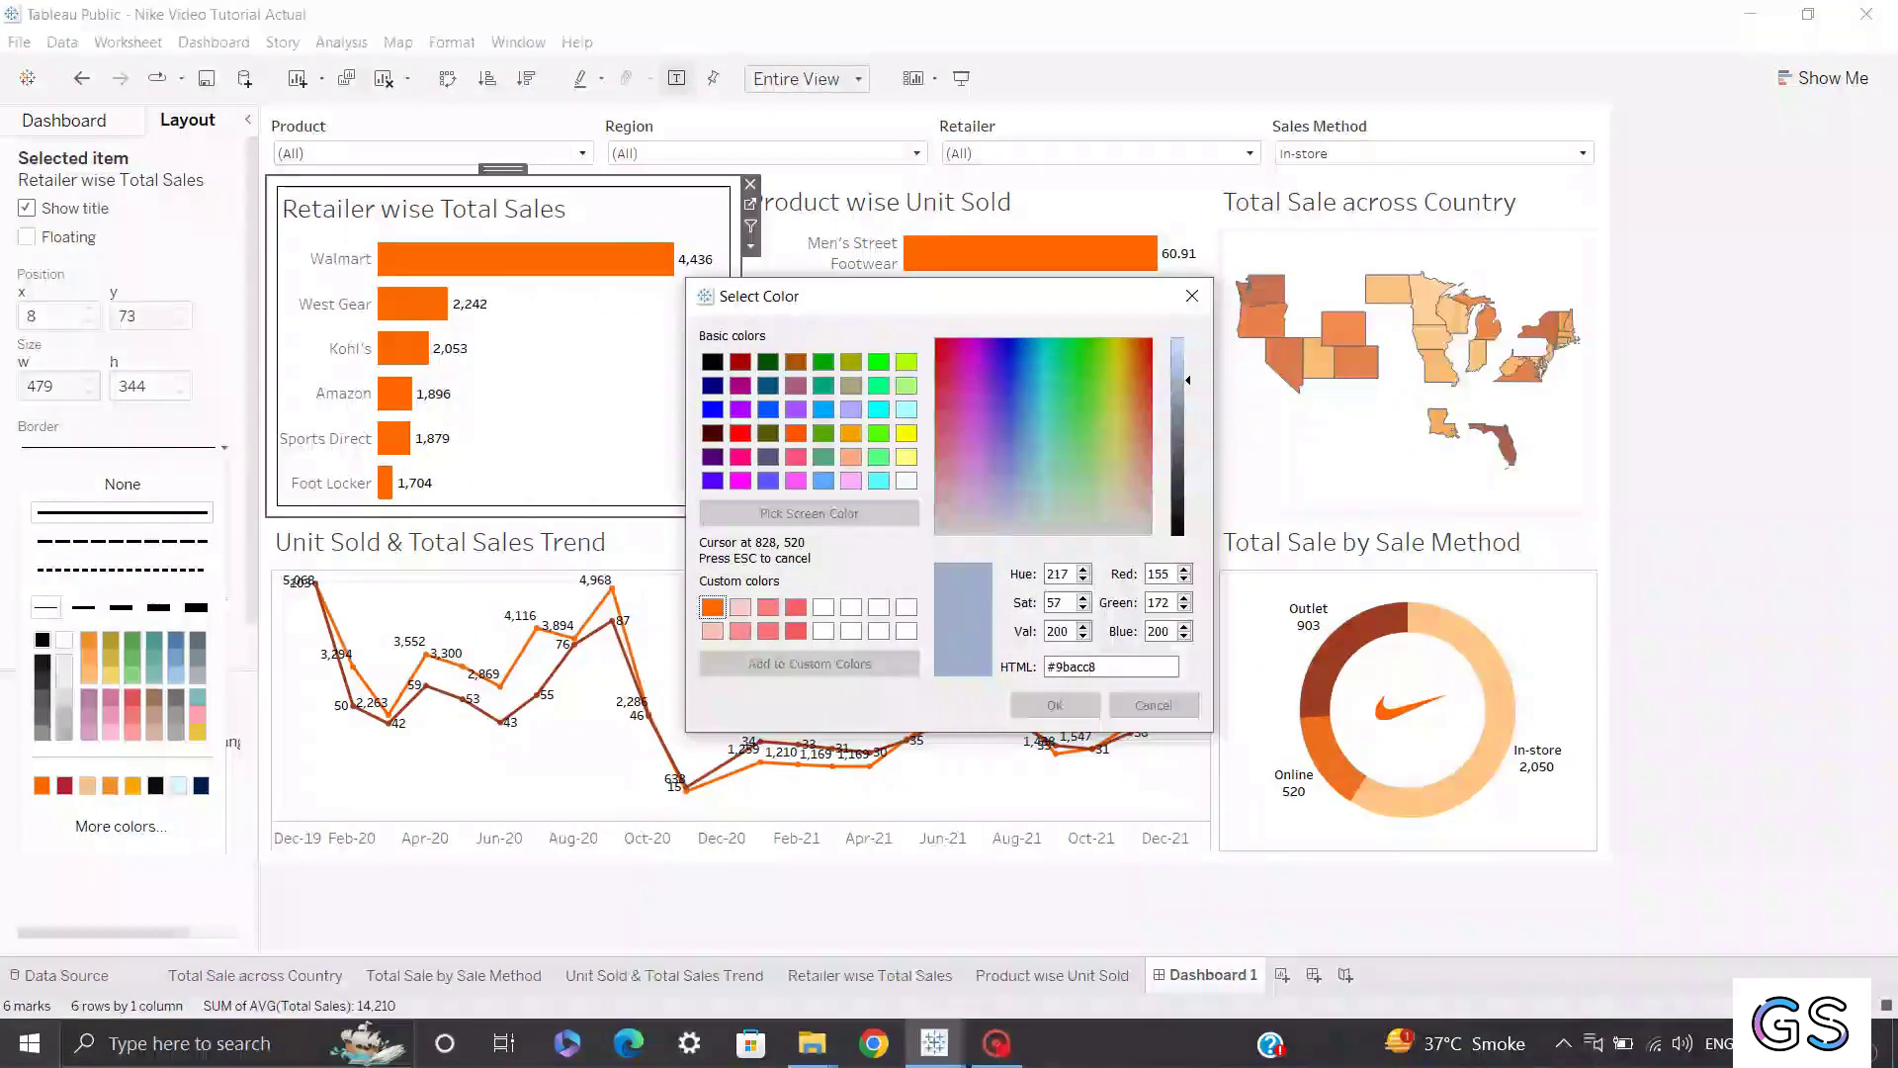
pyautogui.click(1397, 725)
pyautogui.click(1055, 707)
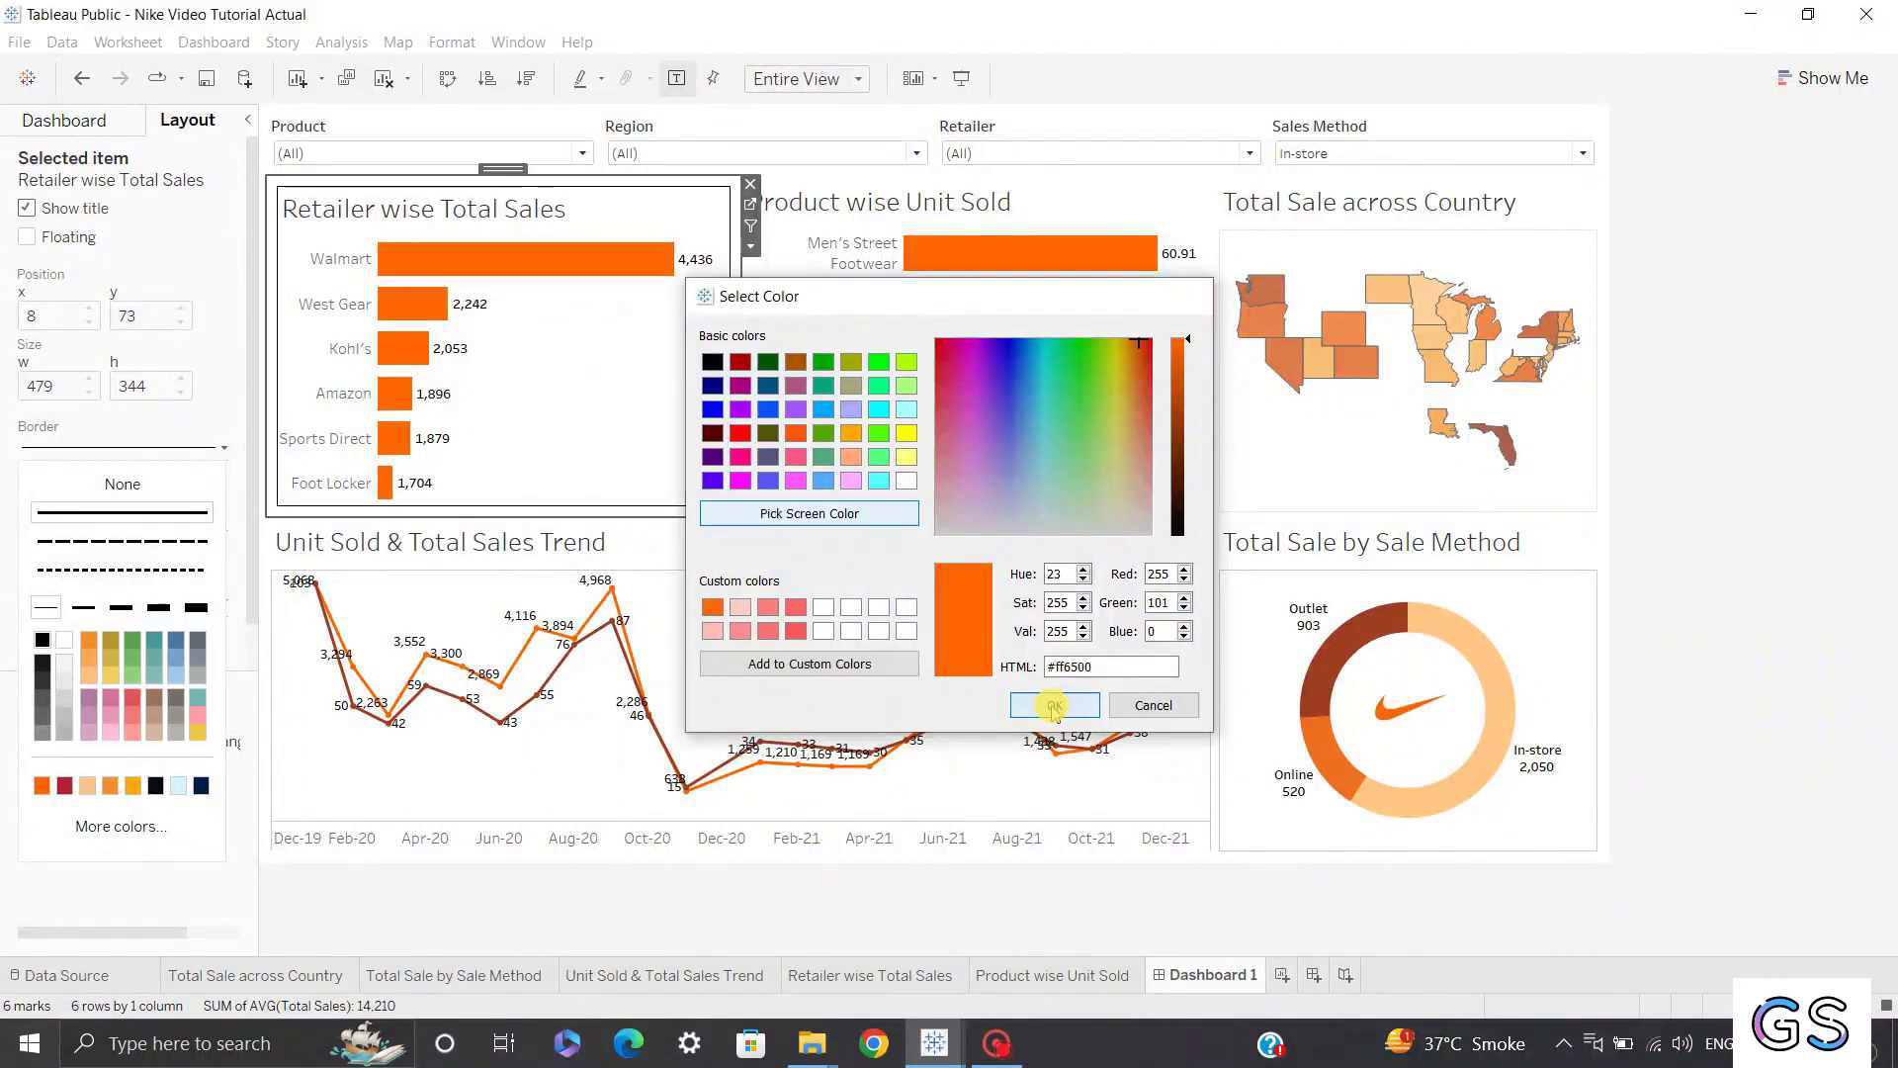
pyautogui.click(41, 786)
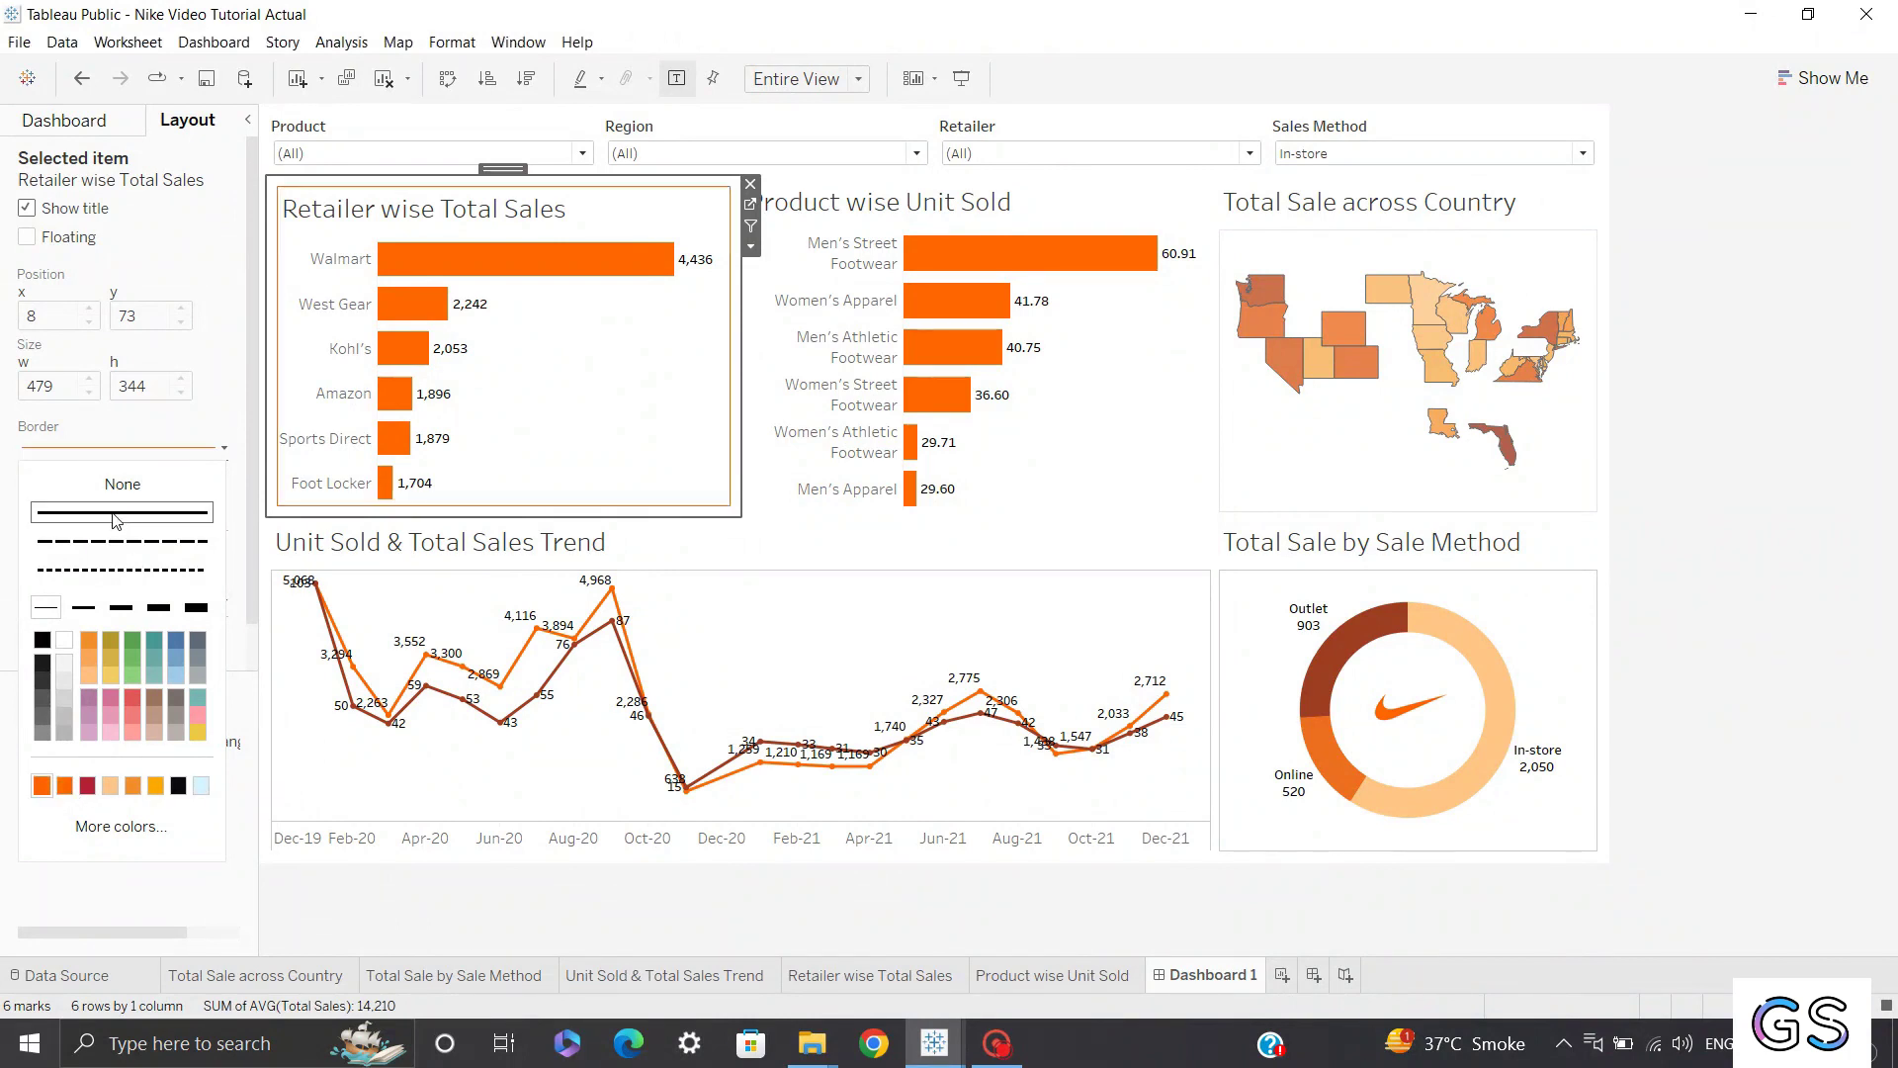
# Give the other four dashboard charts the same outer padding of 10 and thin solid orange border.
pyautogui.moveTo(459, 314)
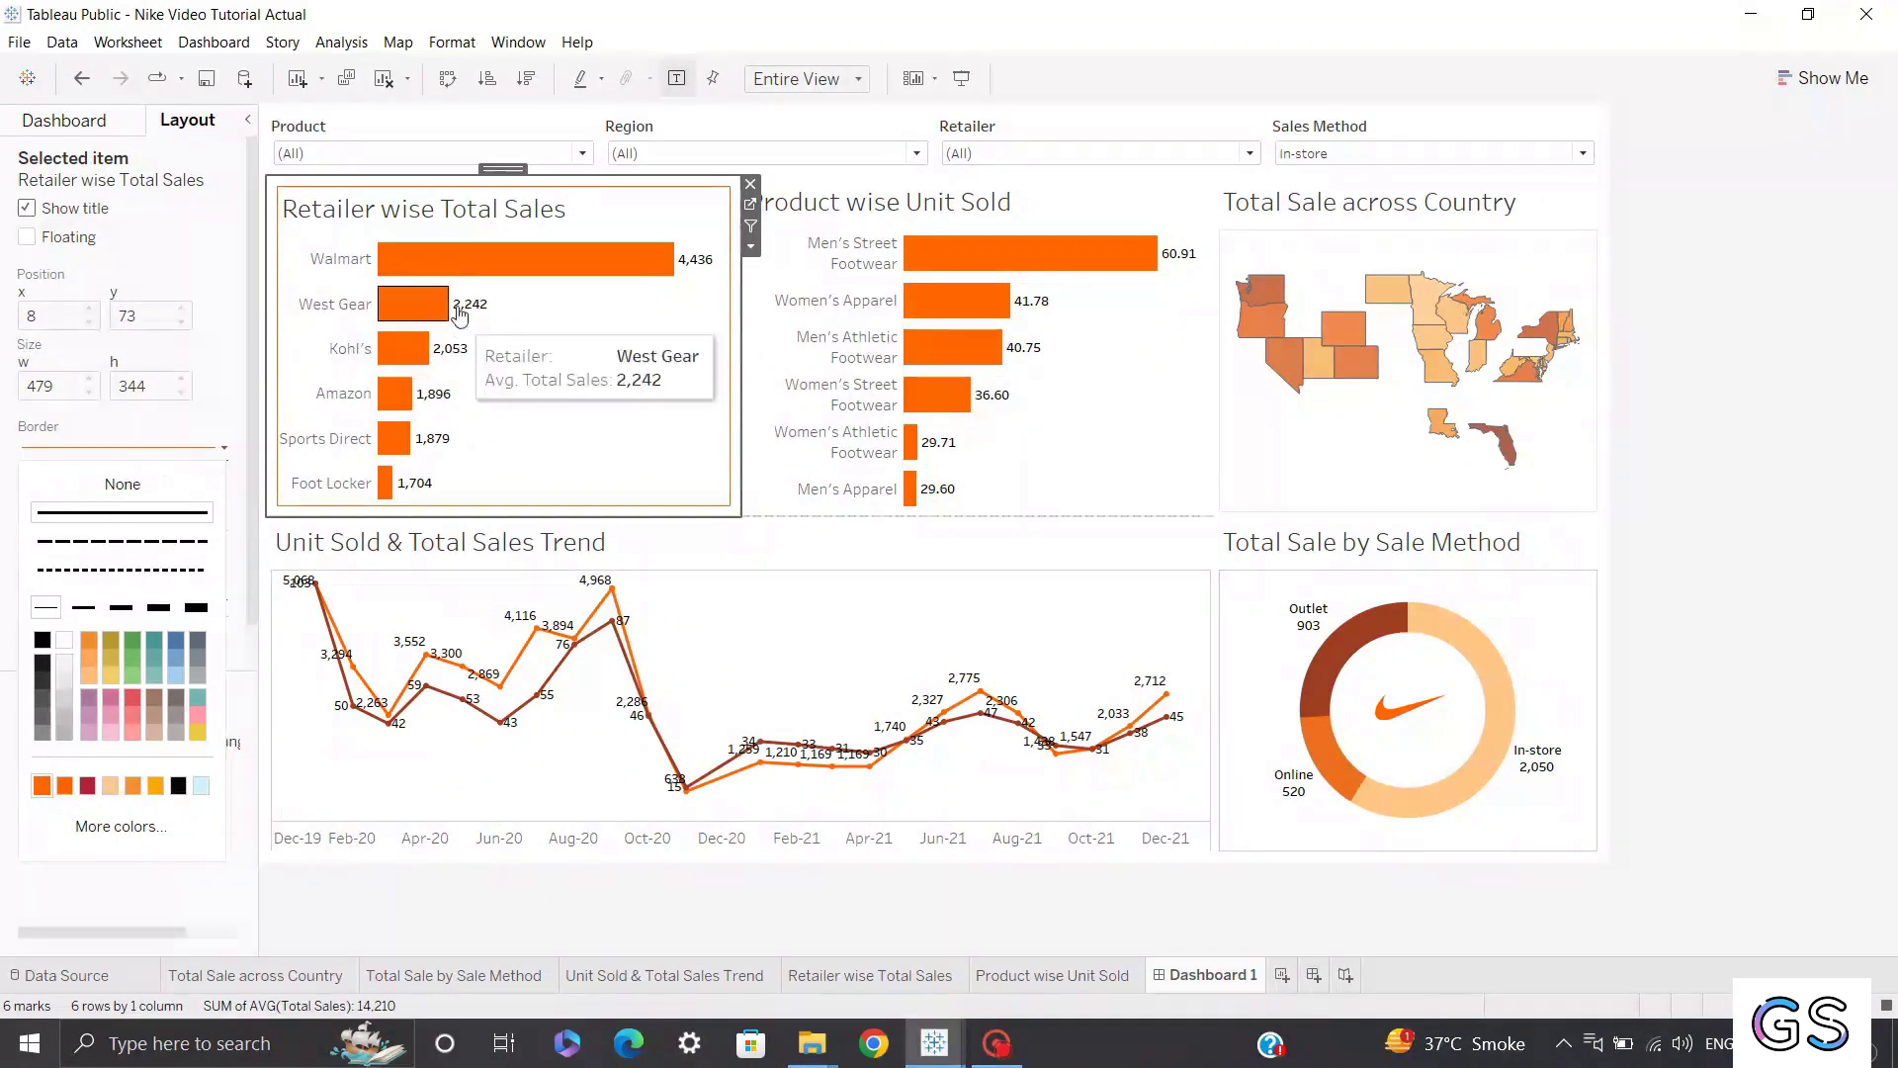
pyautogui.click(883, 220)
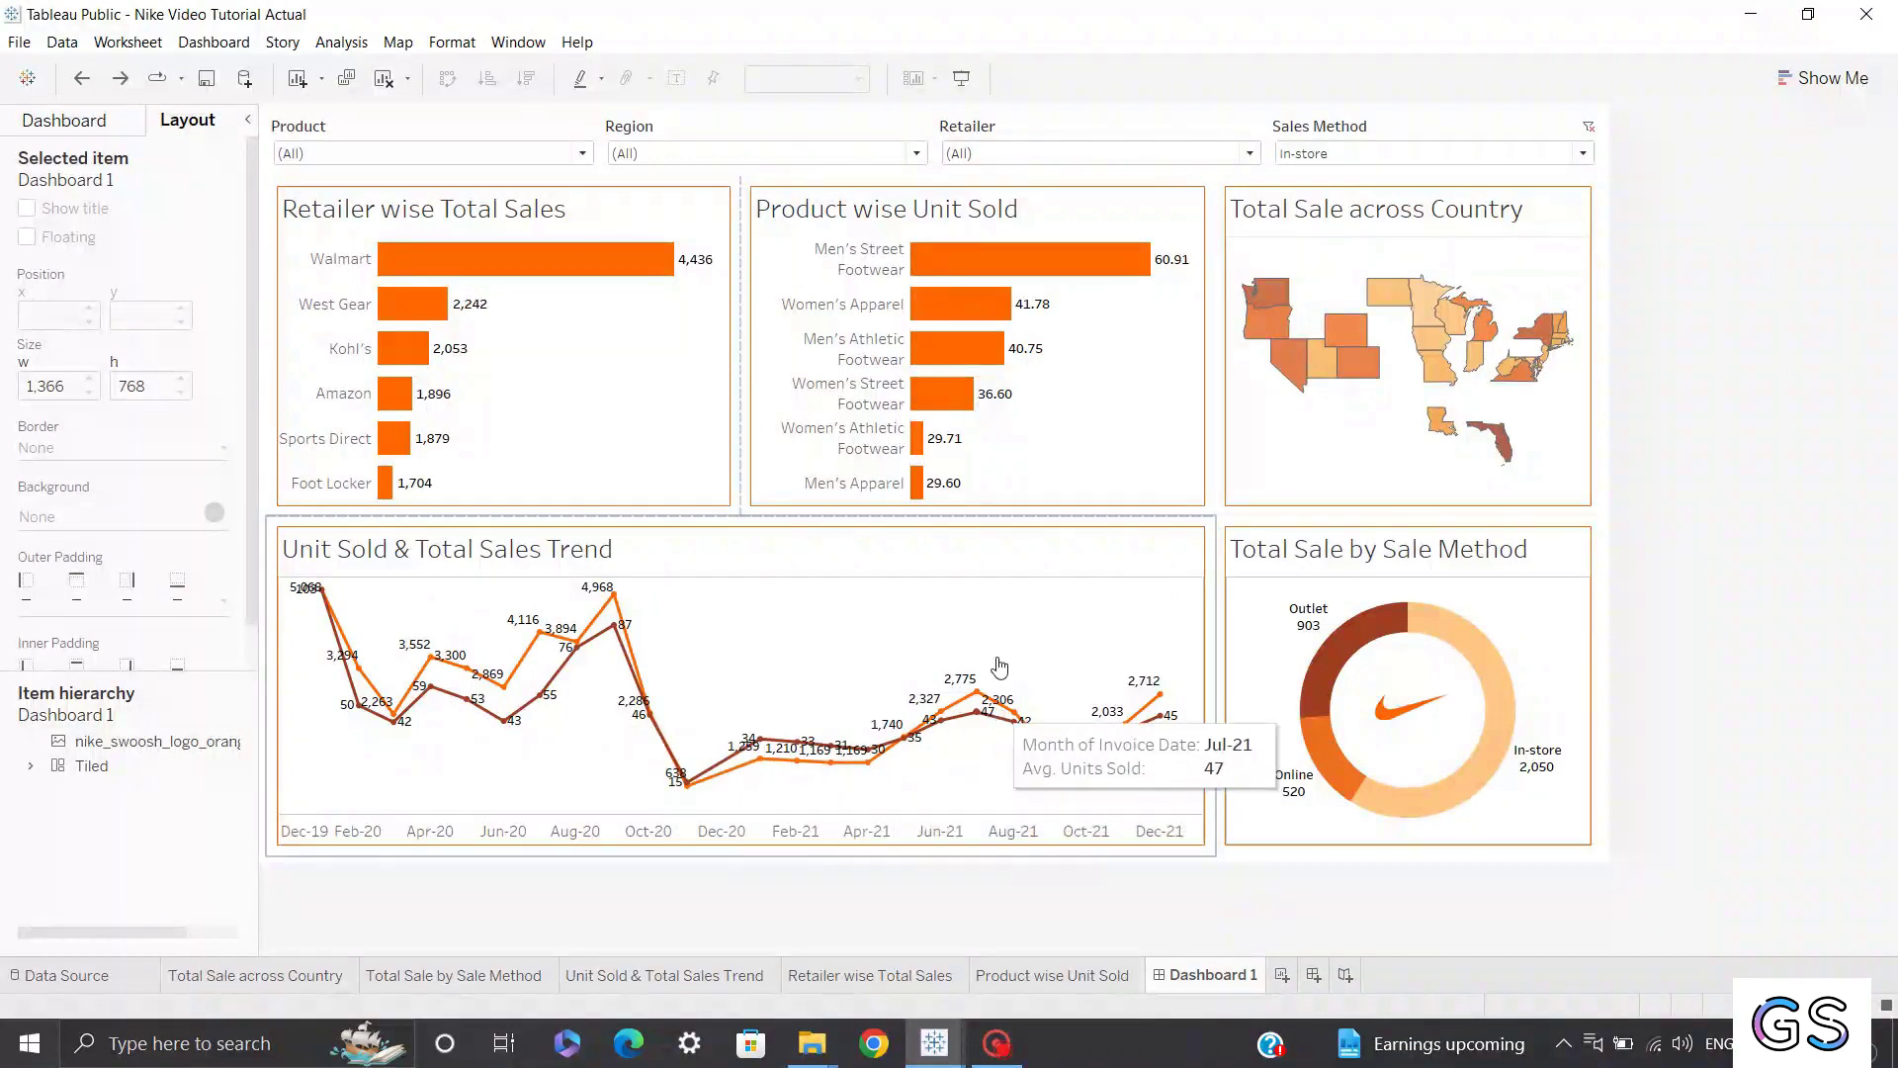
# On the Unit Sold & Total Sales Trend worksheet, set the vertical alignment of the AVG(Units Sold) labels to bottom.
pyautogui.click(1084, 561)
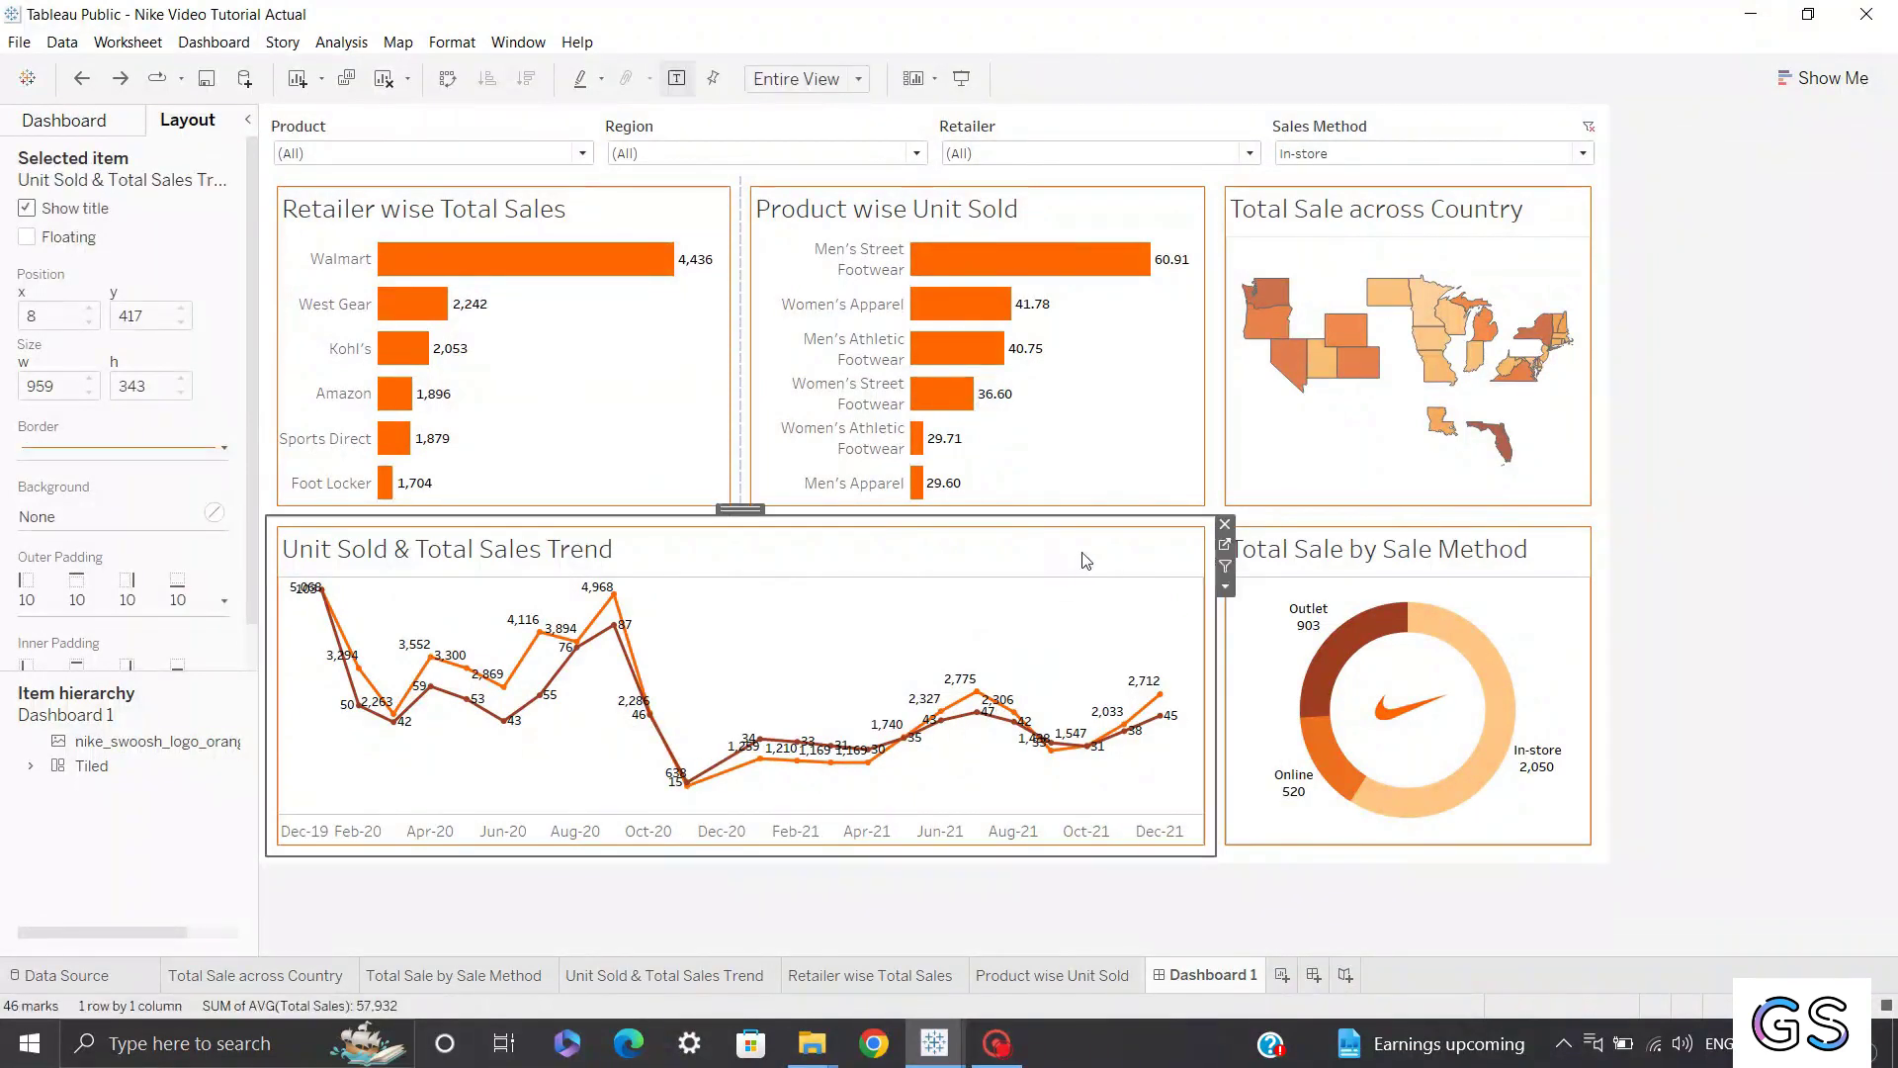
pyautogui.click(1227, 546)
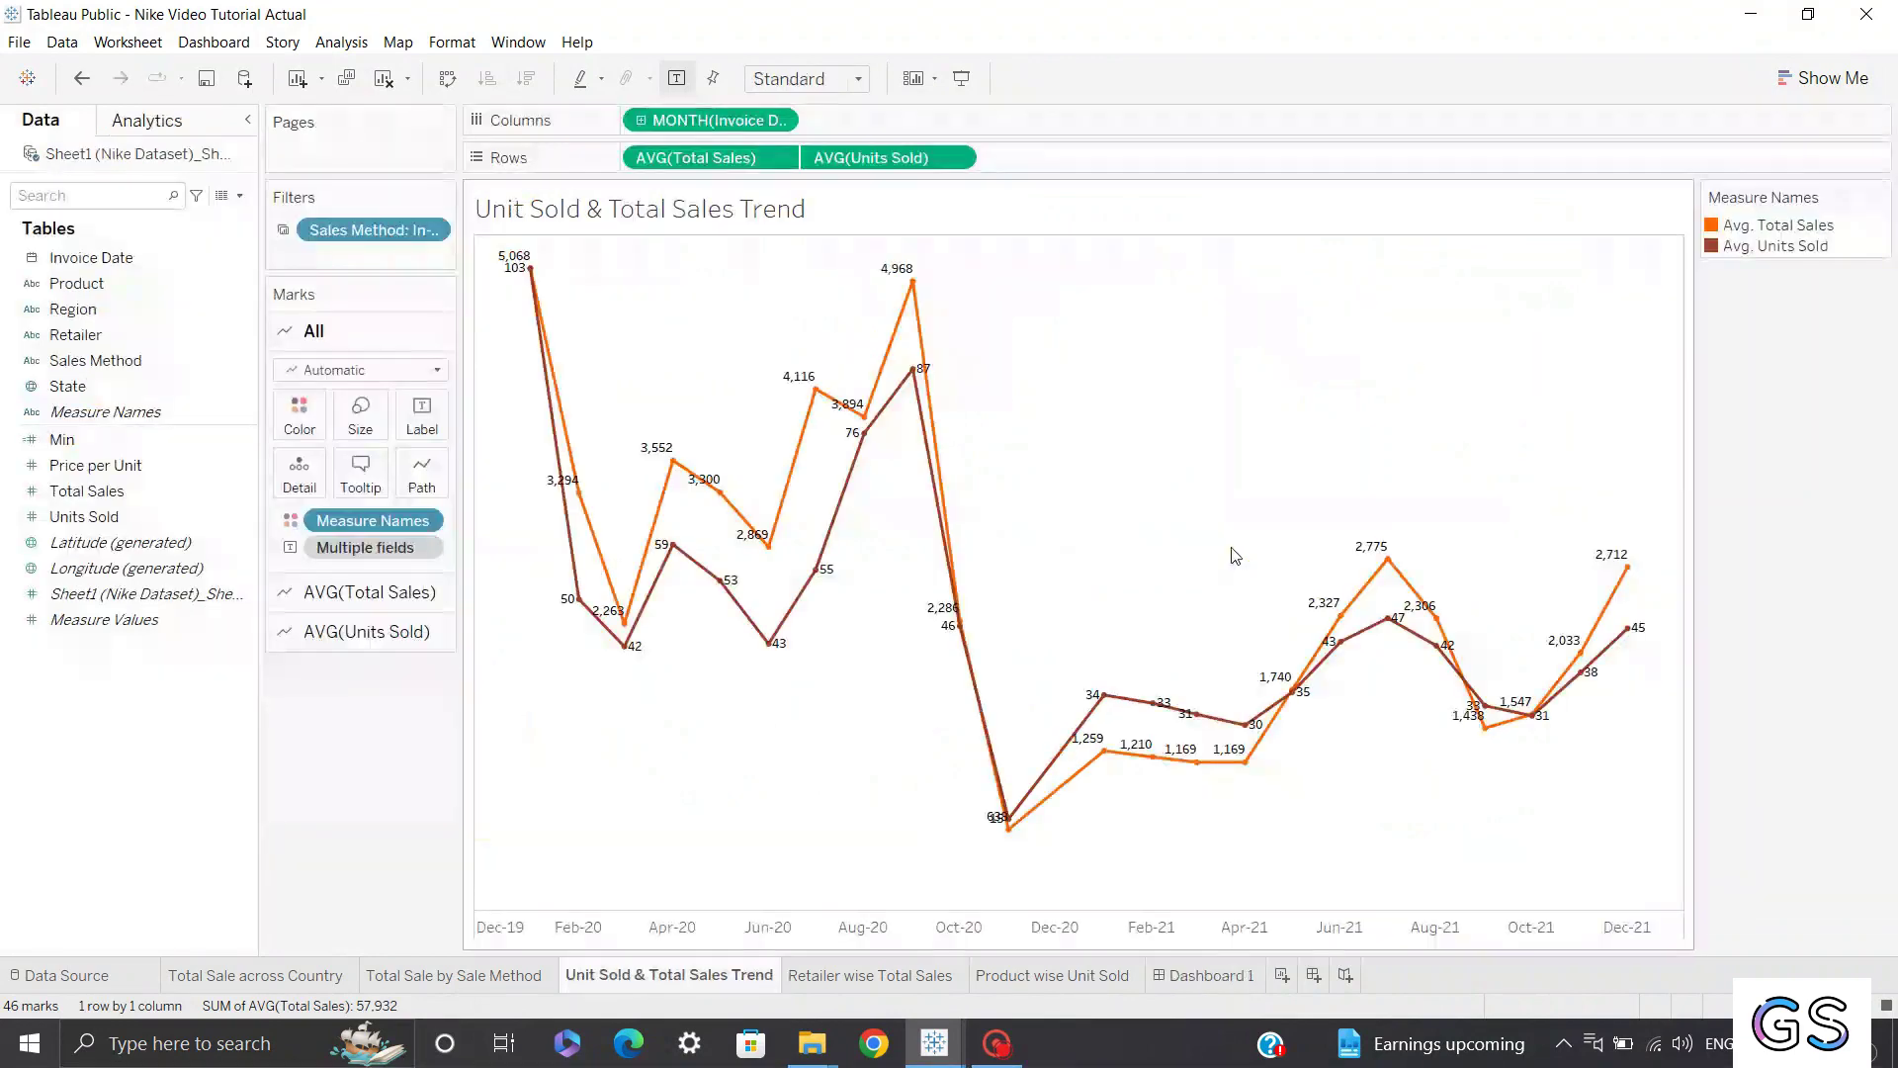
pyautogui.click(376, 633)
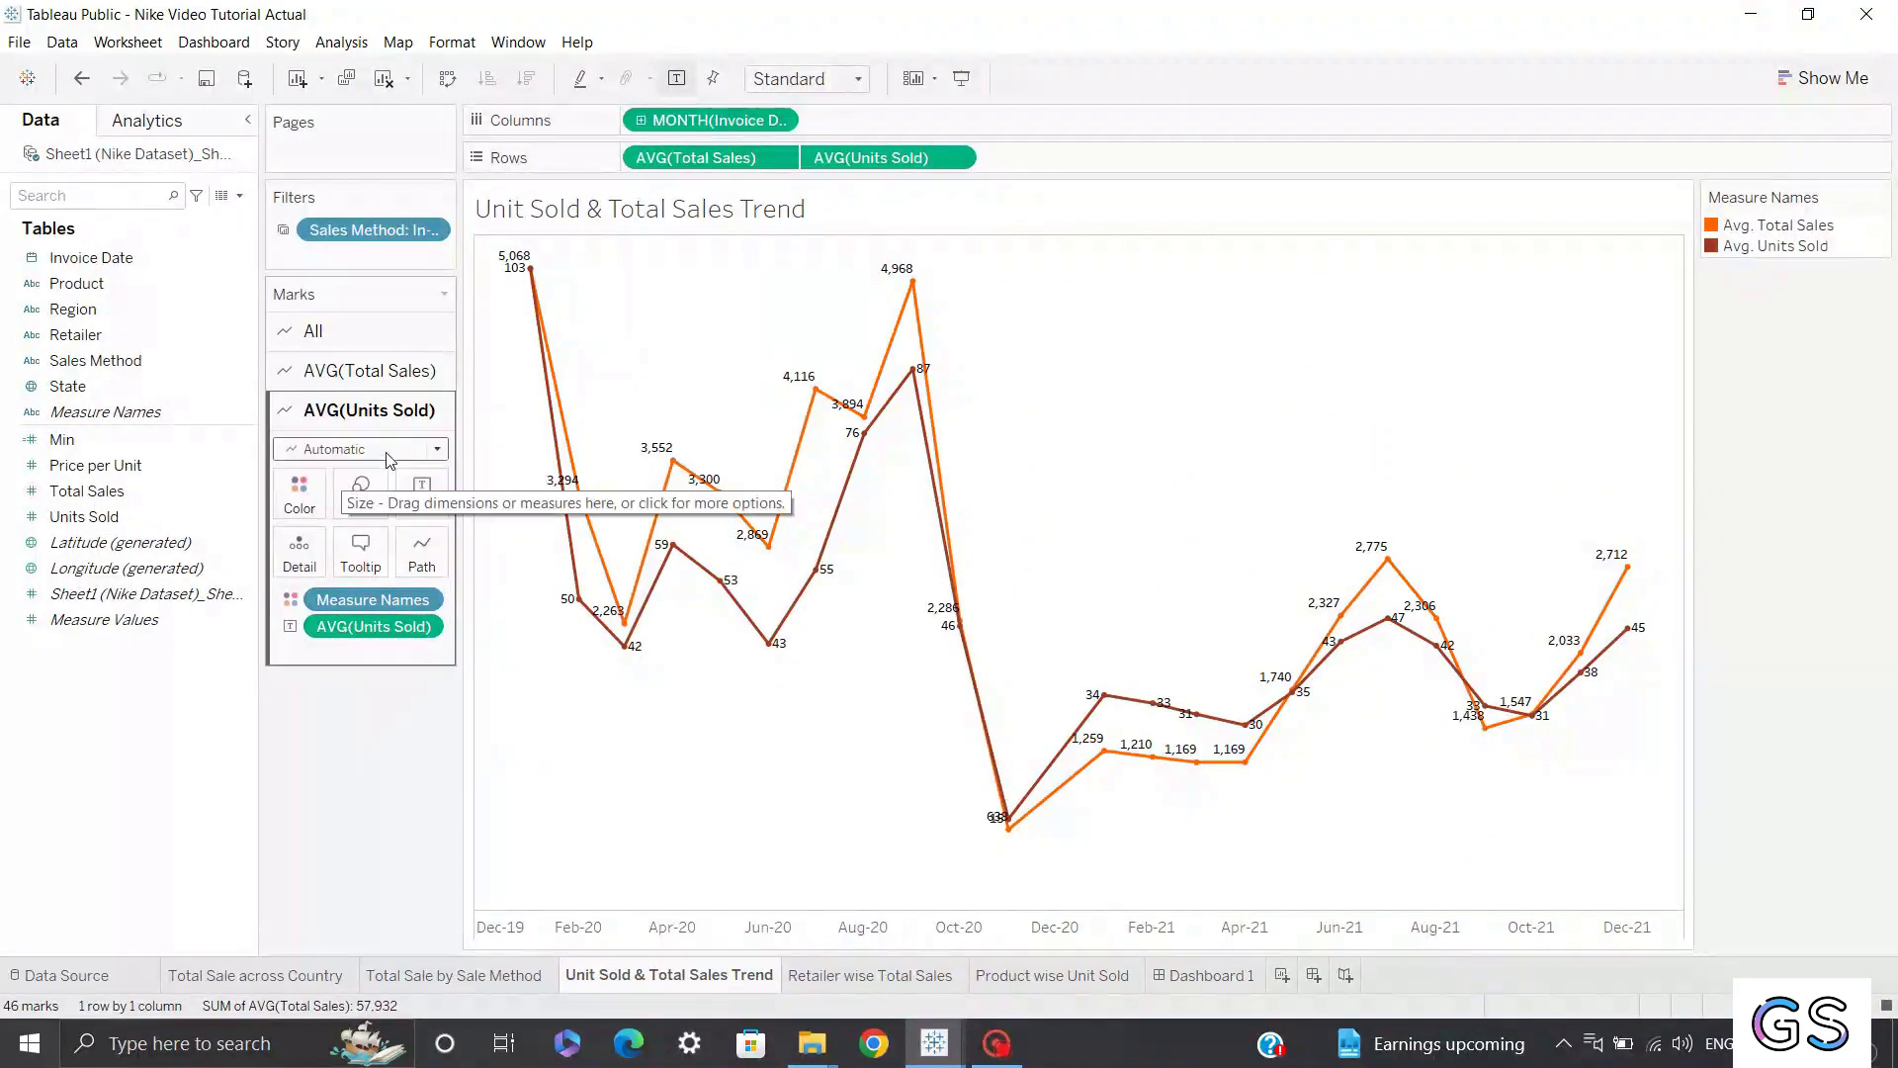
pyautogui.click(415, 504)
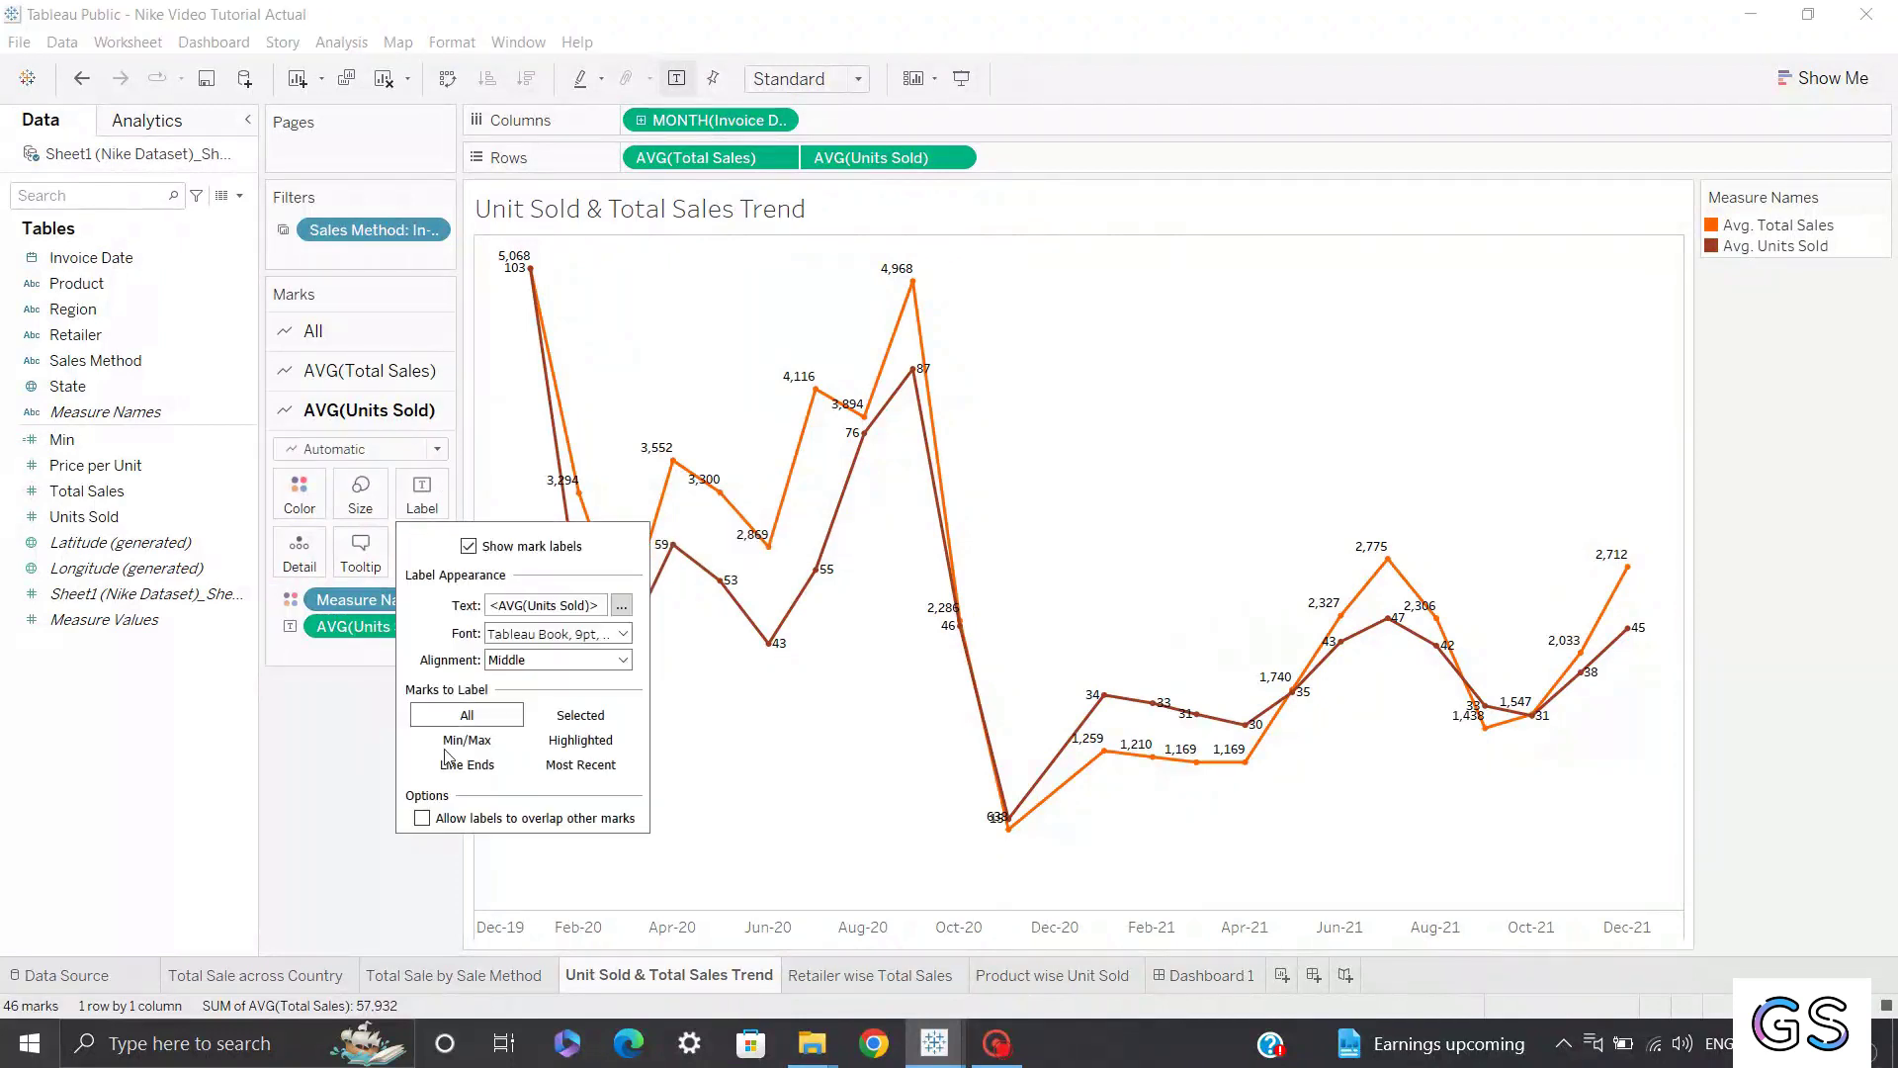
pyautogui.click(623, 660)
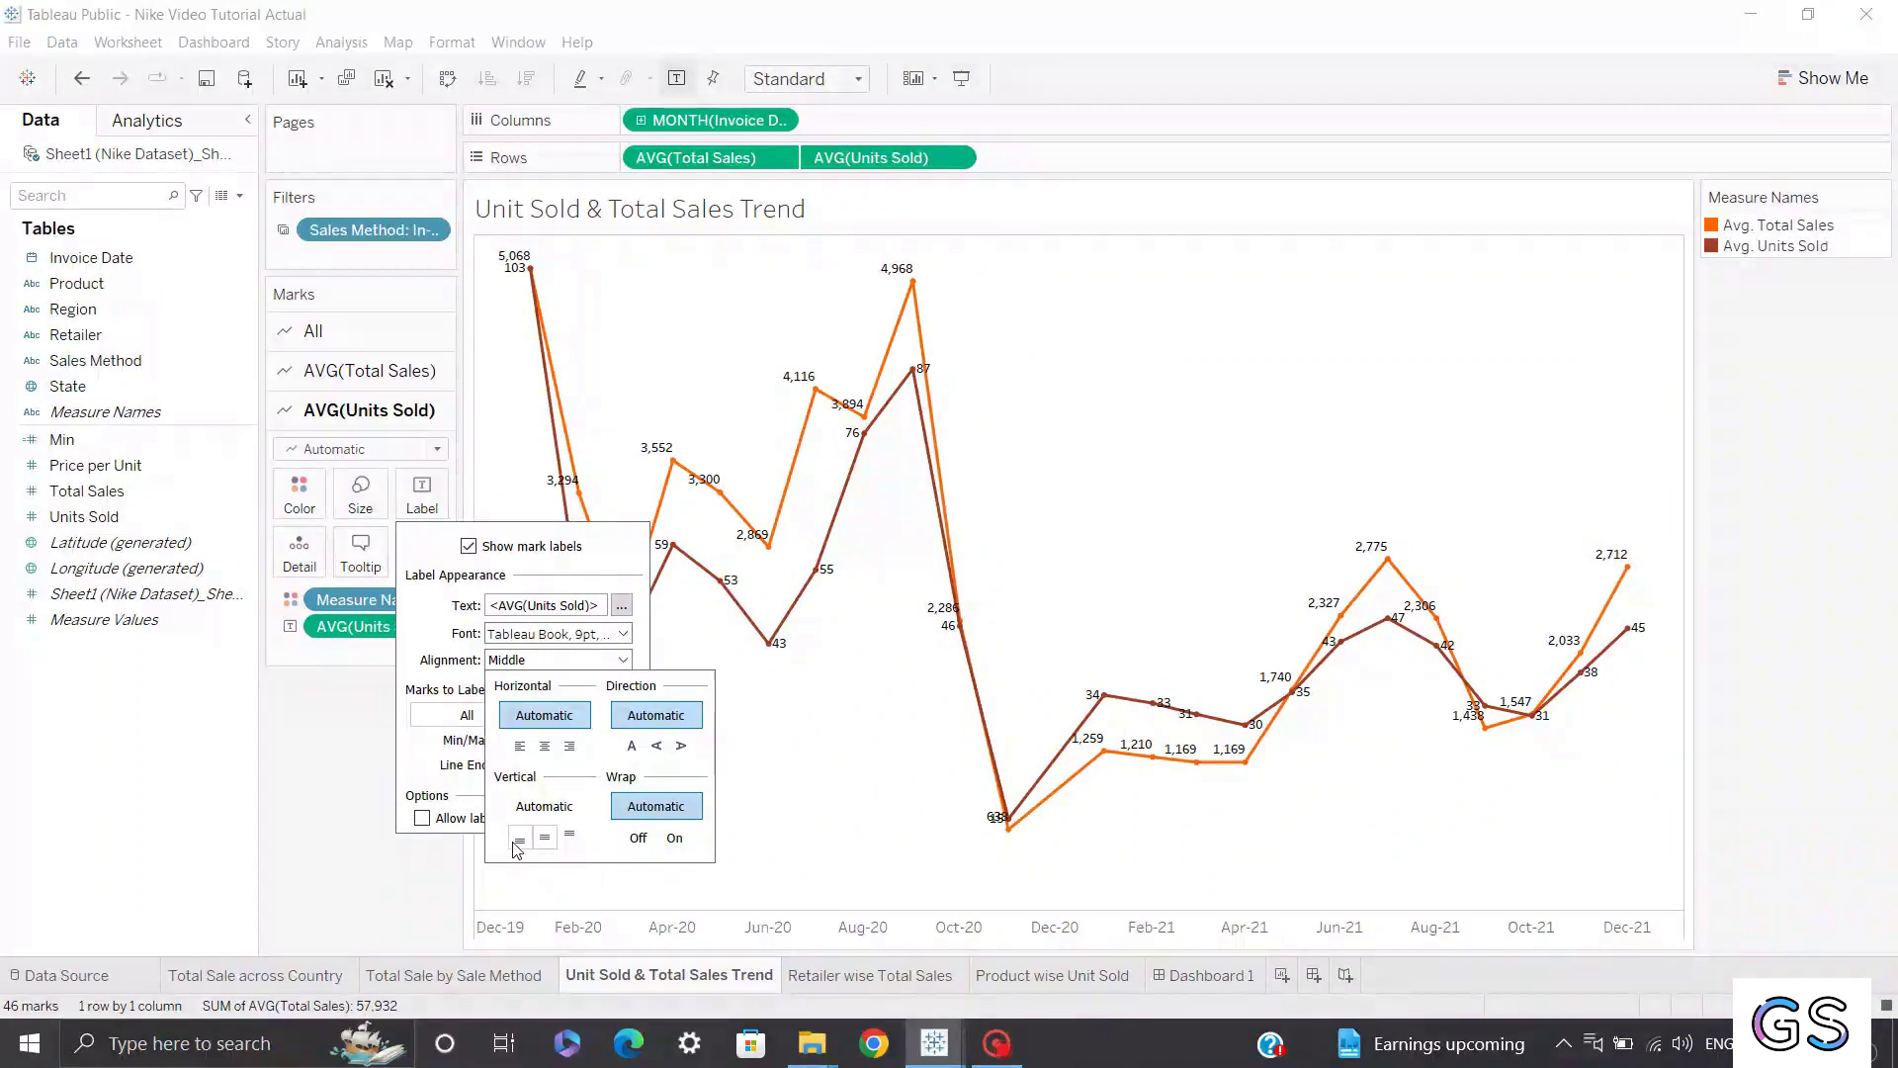
pyautogui.click(520, 839)
pyautogui.click(392, 832)
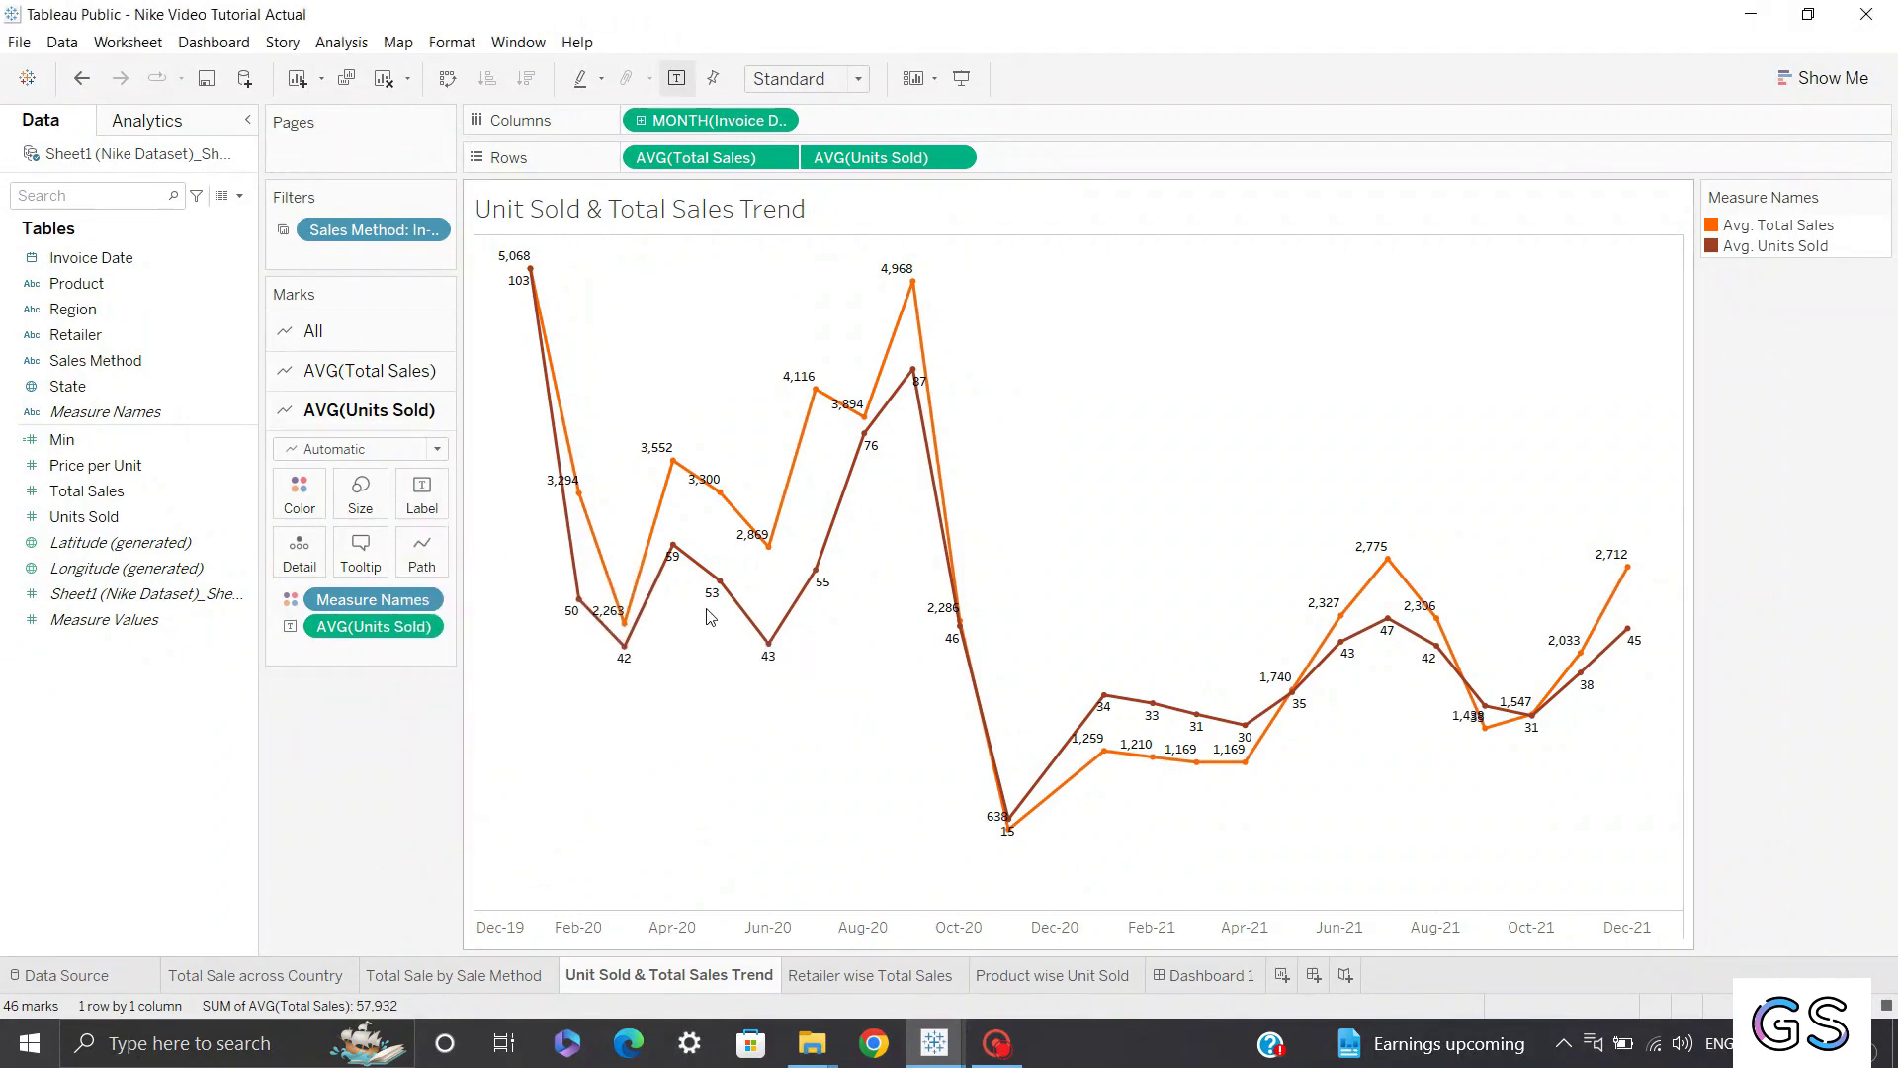
# Return to Dashboard 1 and show the dashboard title above the filters.
pyautogui.click(1206, 975)
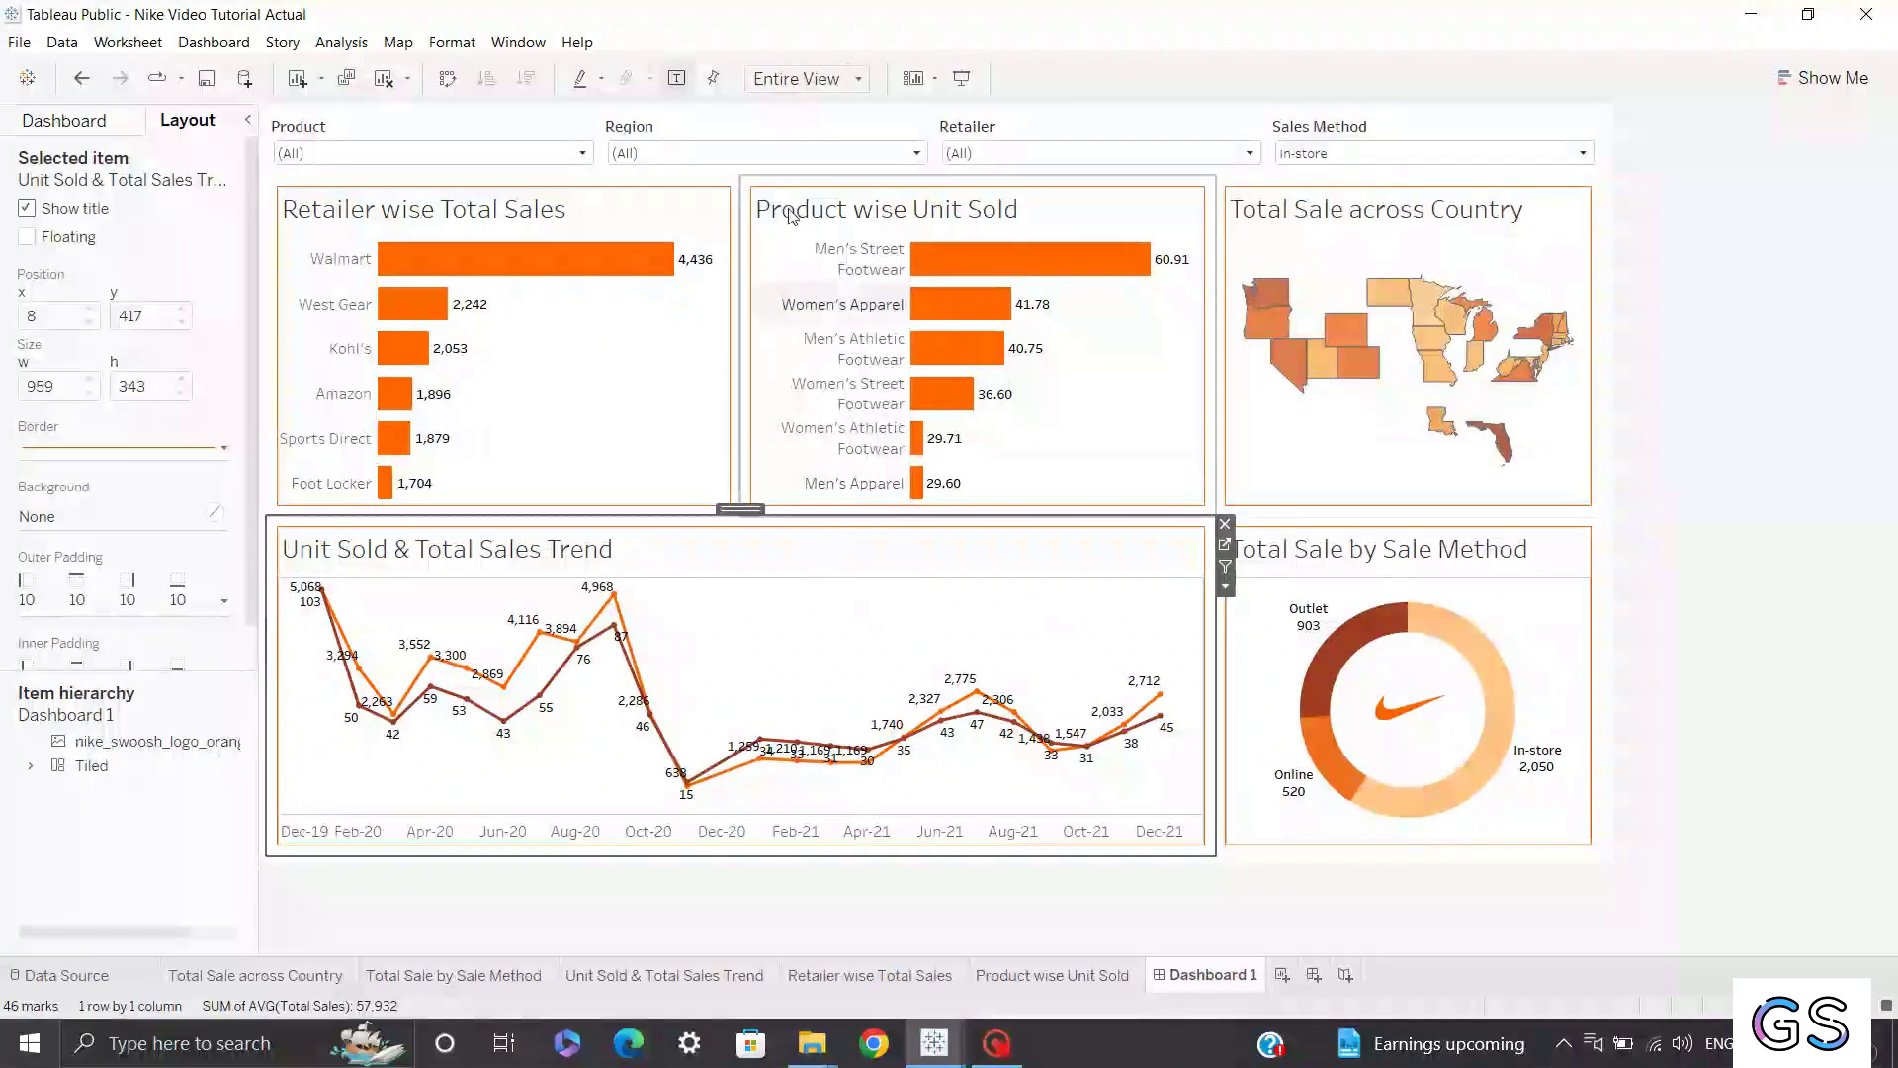
pyautogui.click(1645, 169)
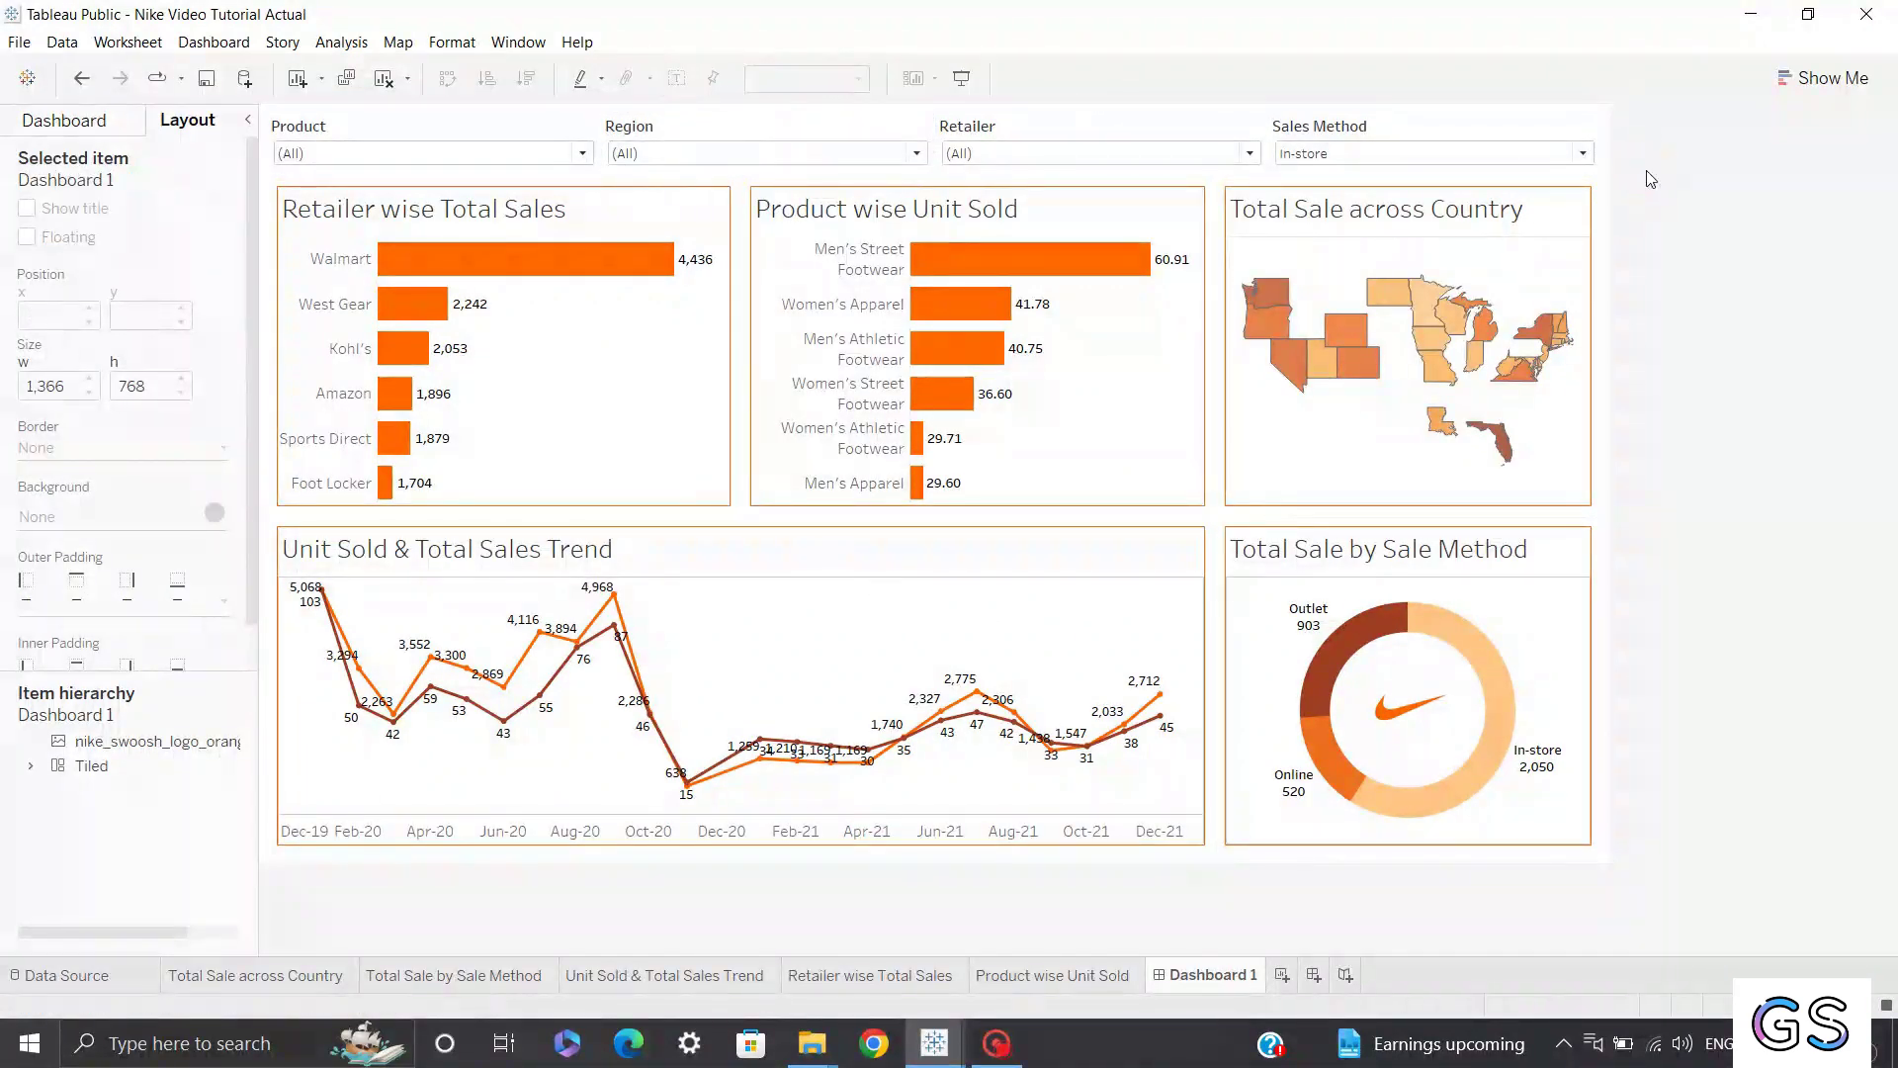
pyautogui.click(235, 53)
pyautogui.click(281, 249)
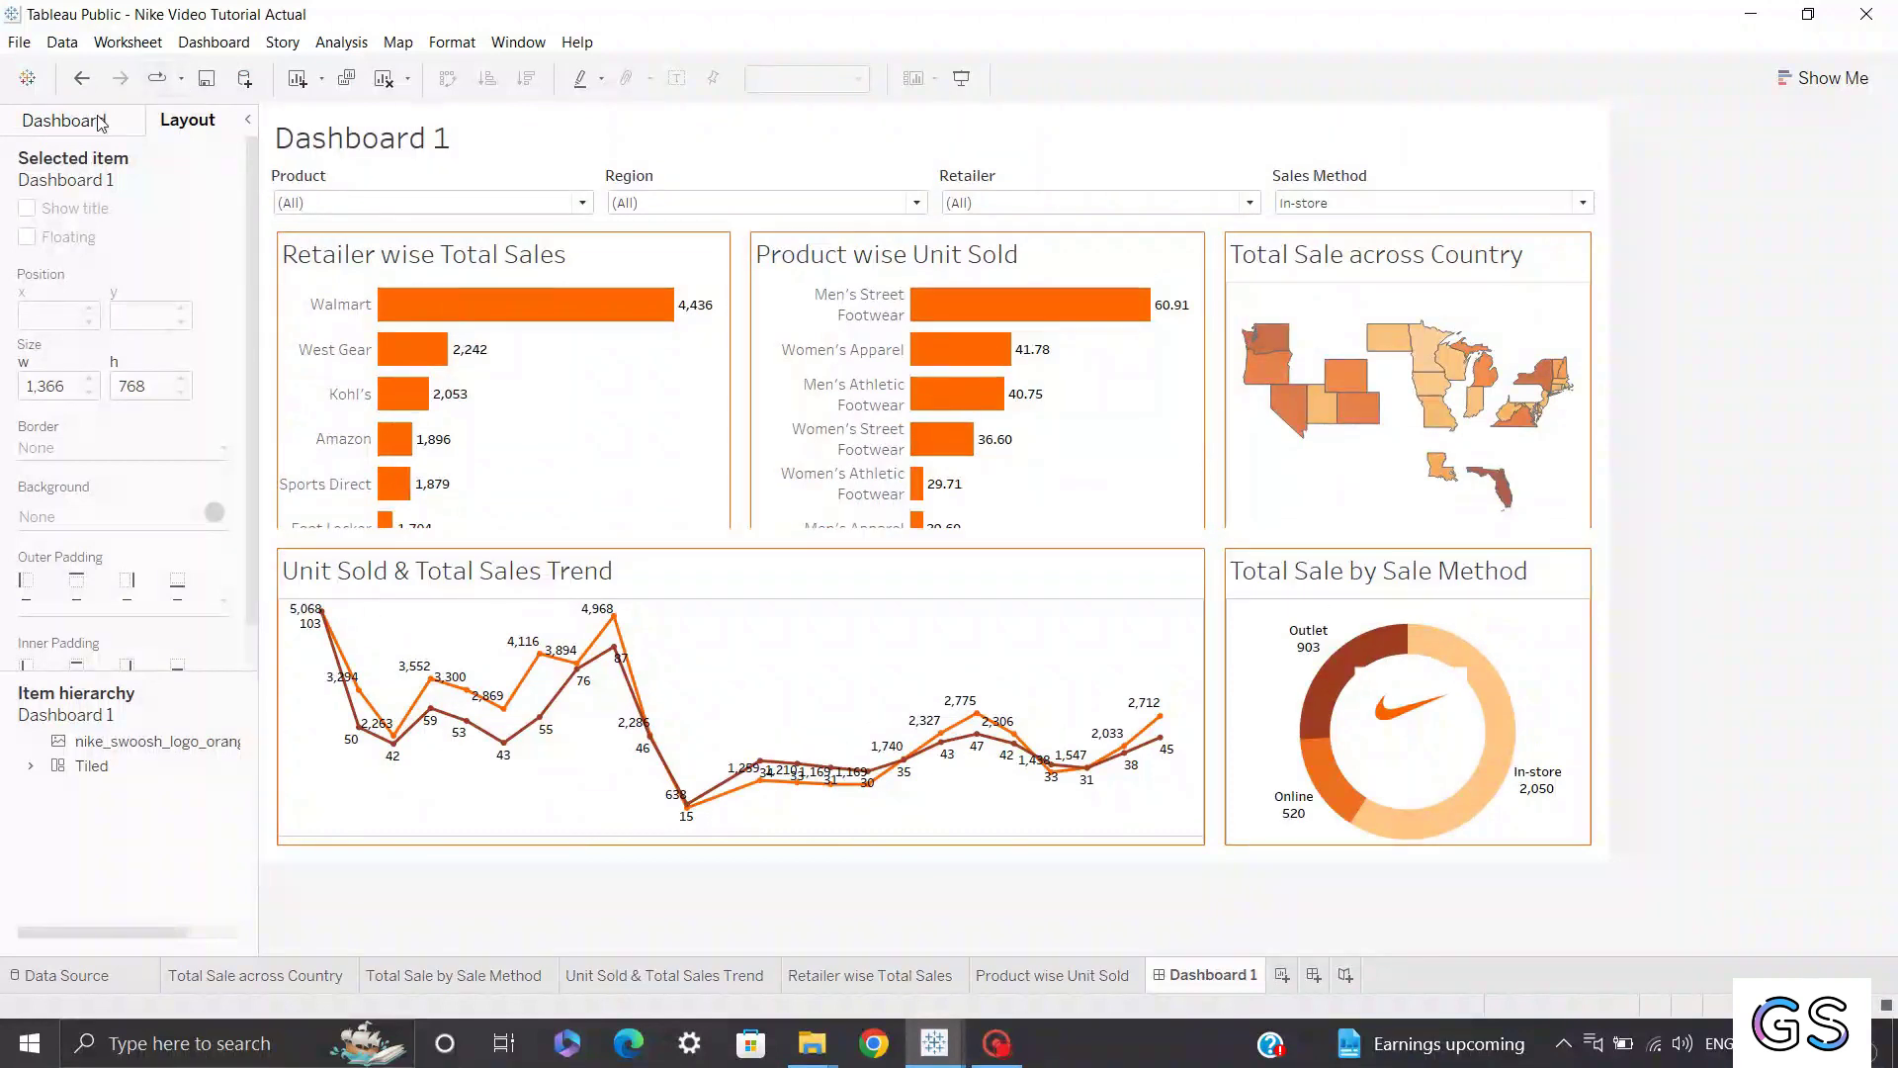
# Change the dashboard title text to "Nike Sales Dashboard" and center it.
pyautogui.click(441, 138)
pyautogui.doubleClick(441, 138)
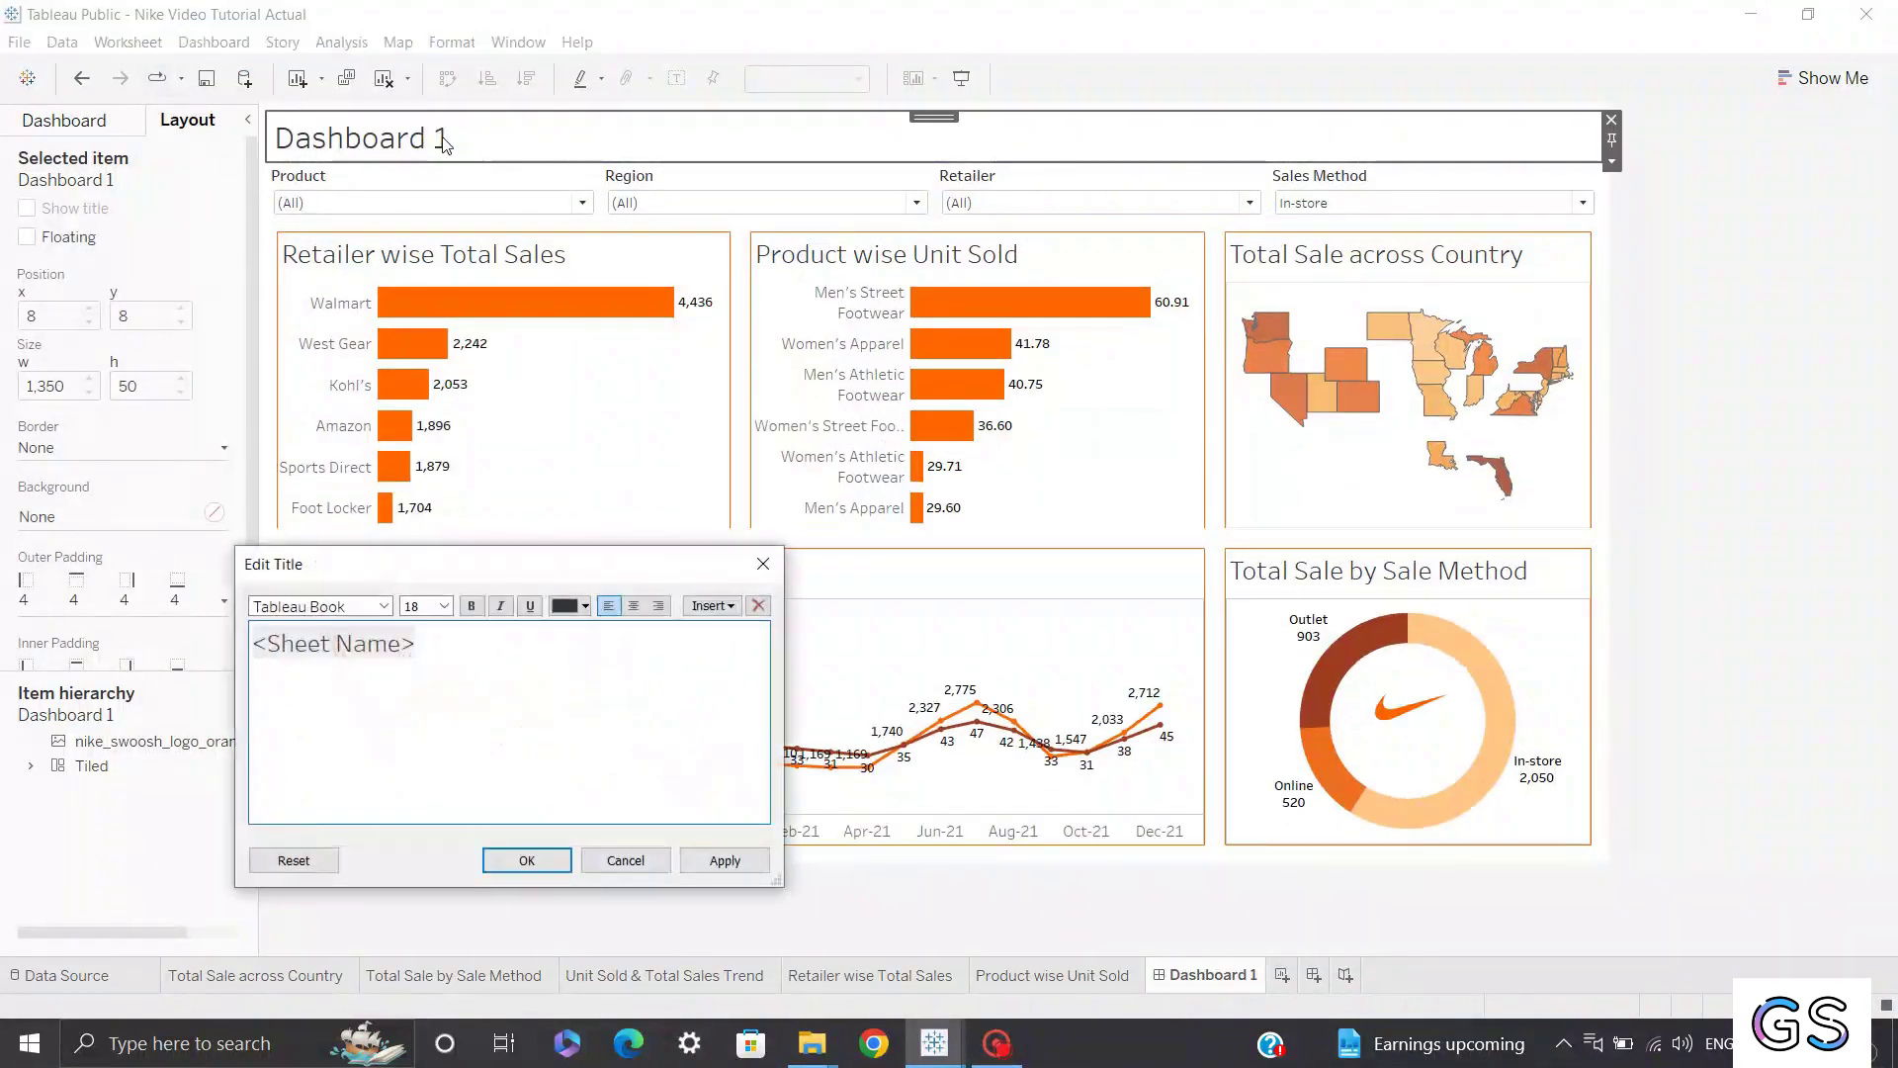
pyautogui.click(633, 605)
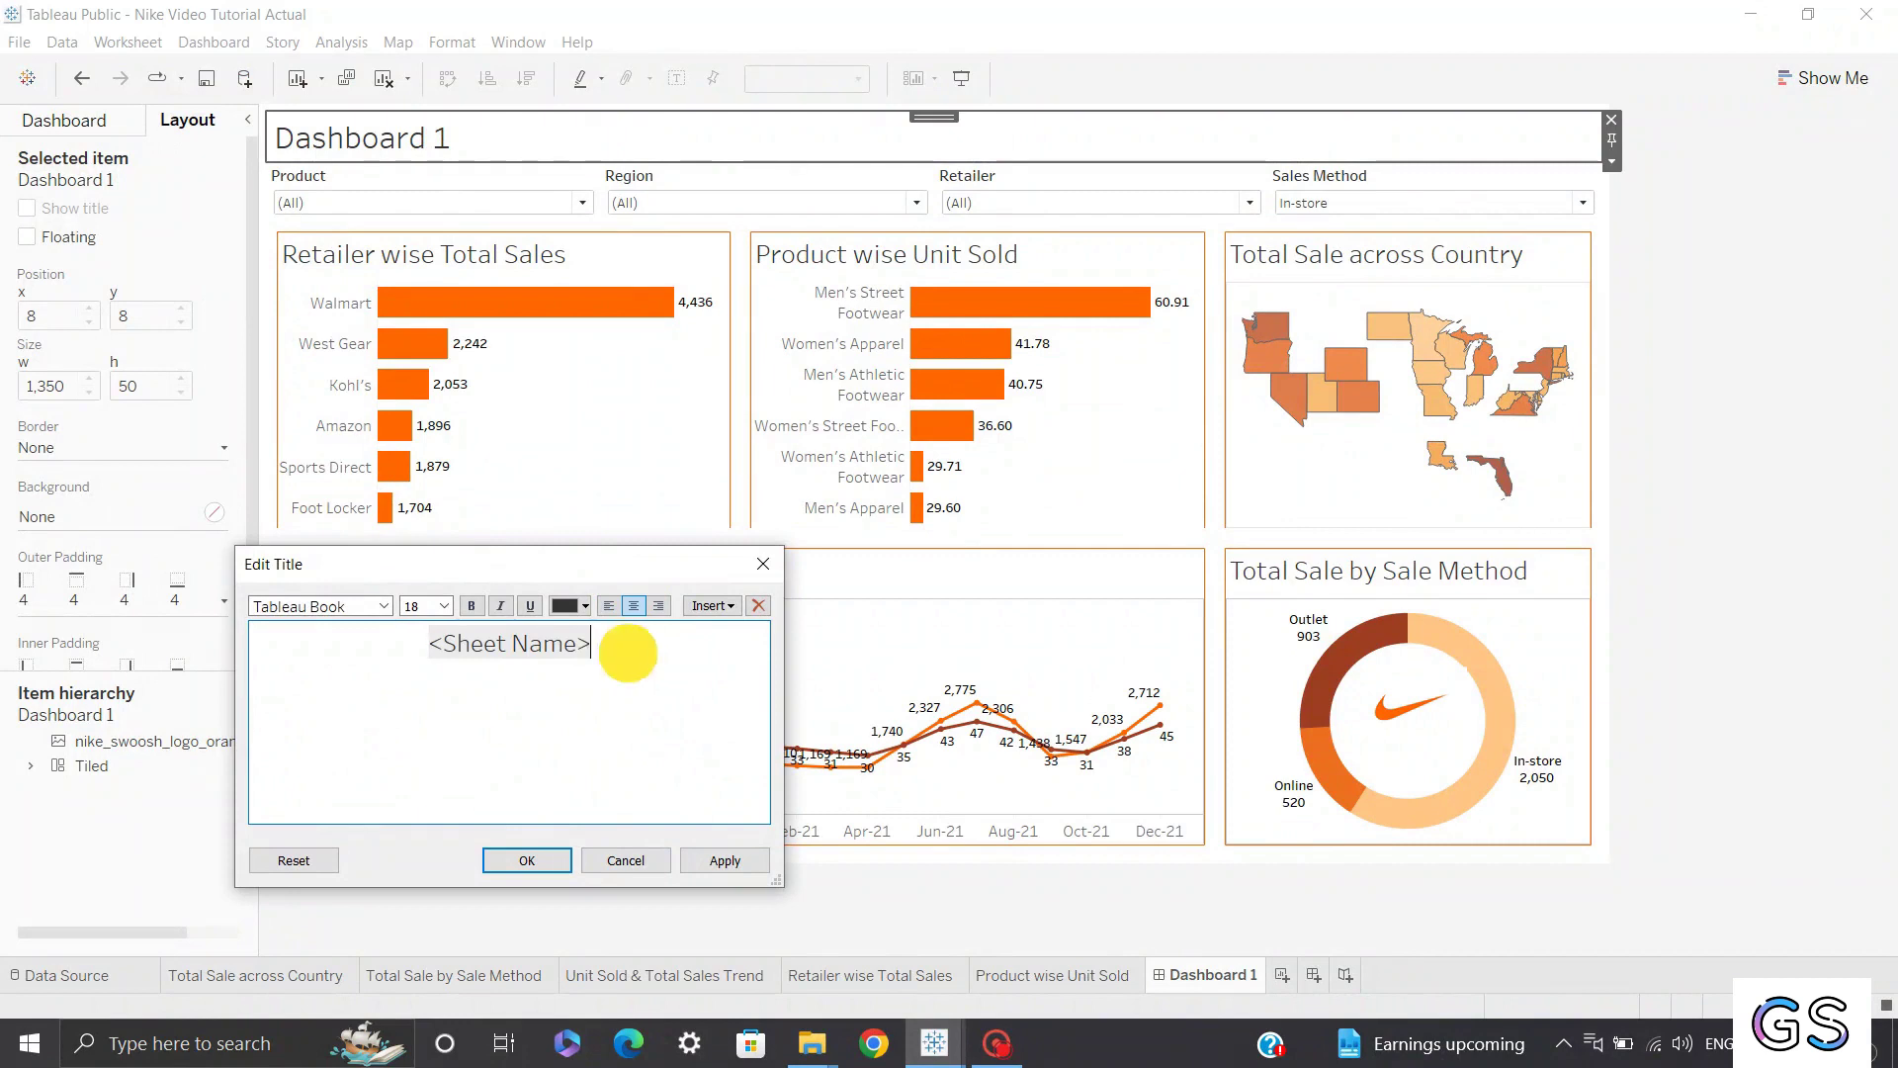
pyautogui.moveTo(623, 648); pyautogui.dragTo(370, 629)
pyautogui.write('Nike')
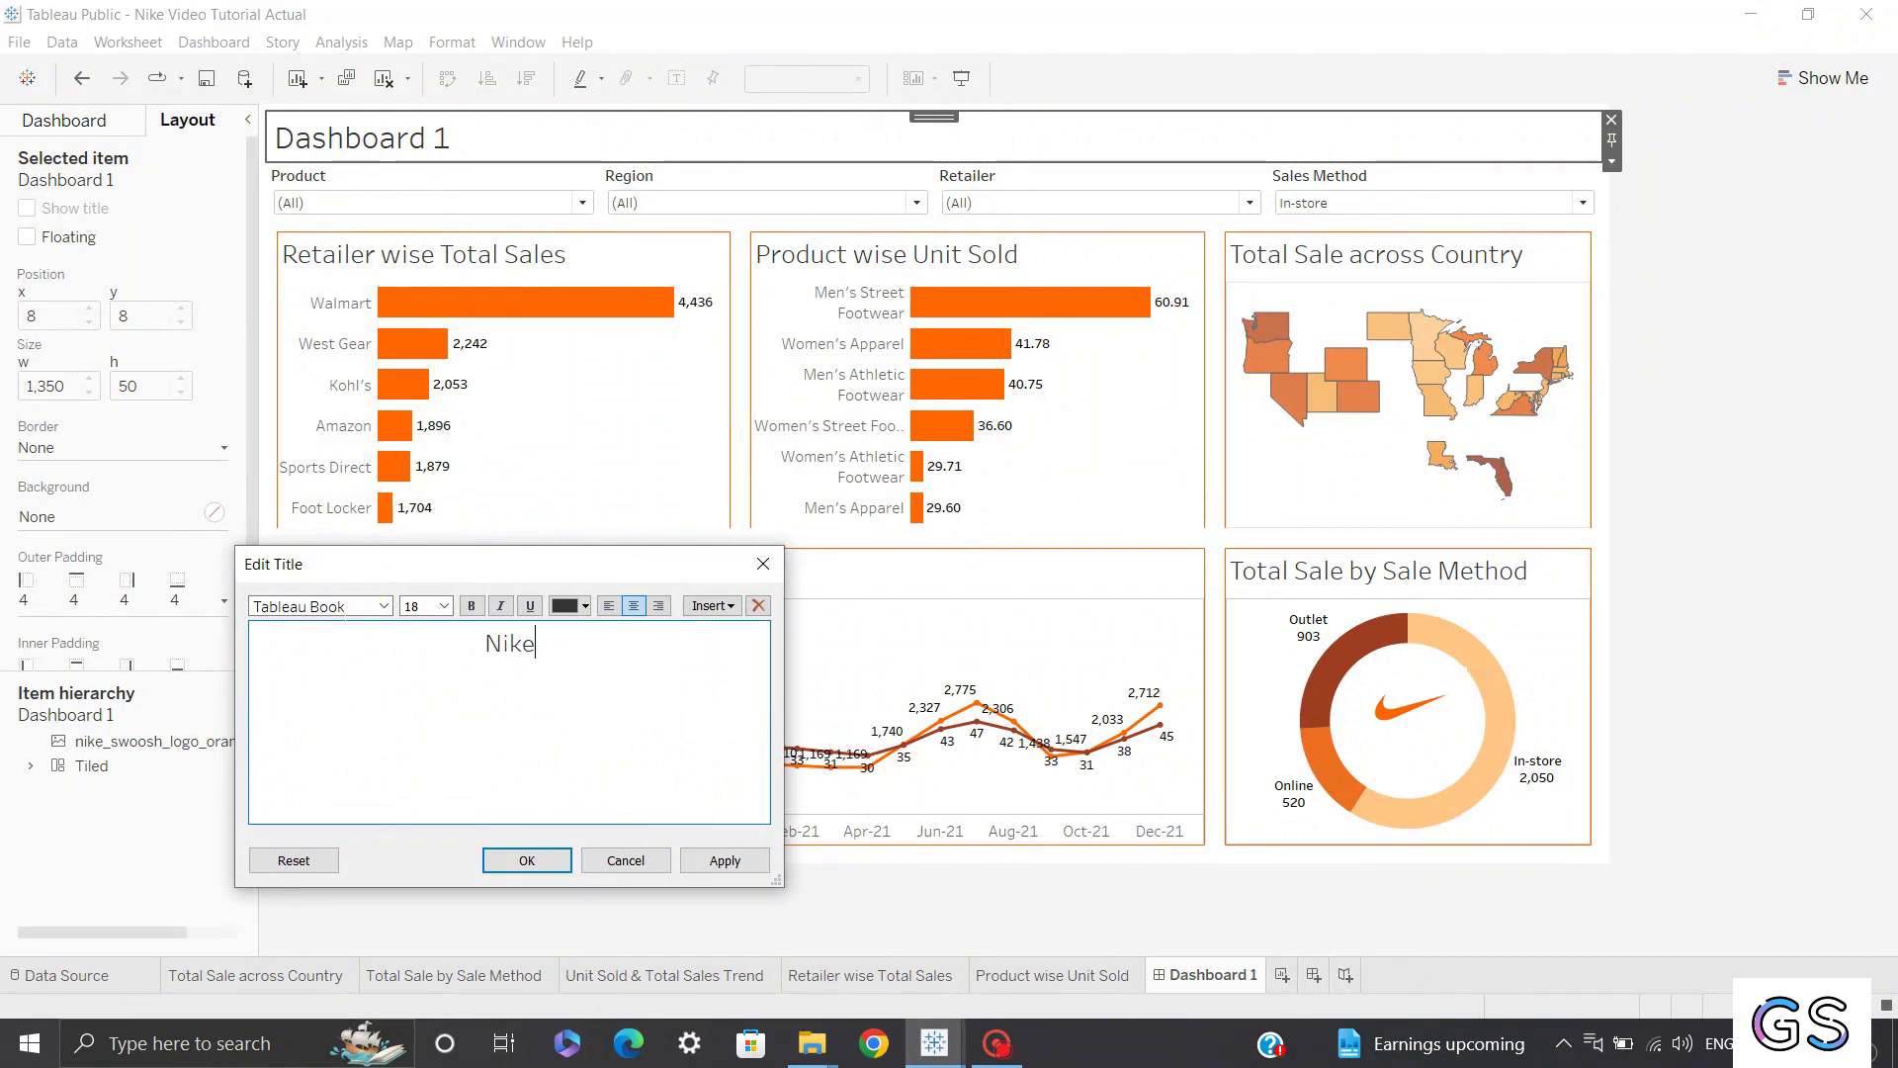
pyautogui.write(' Sales D')
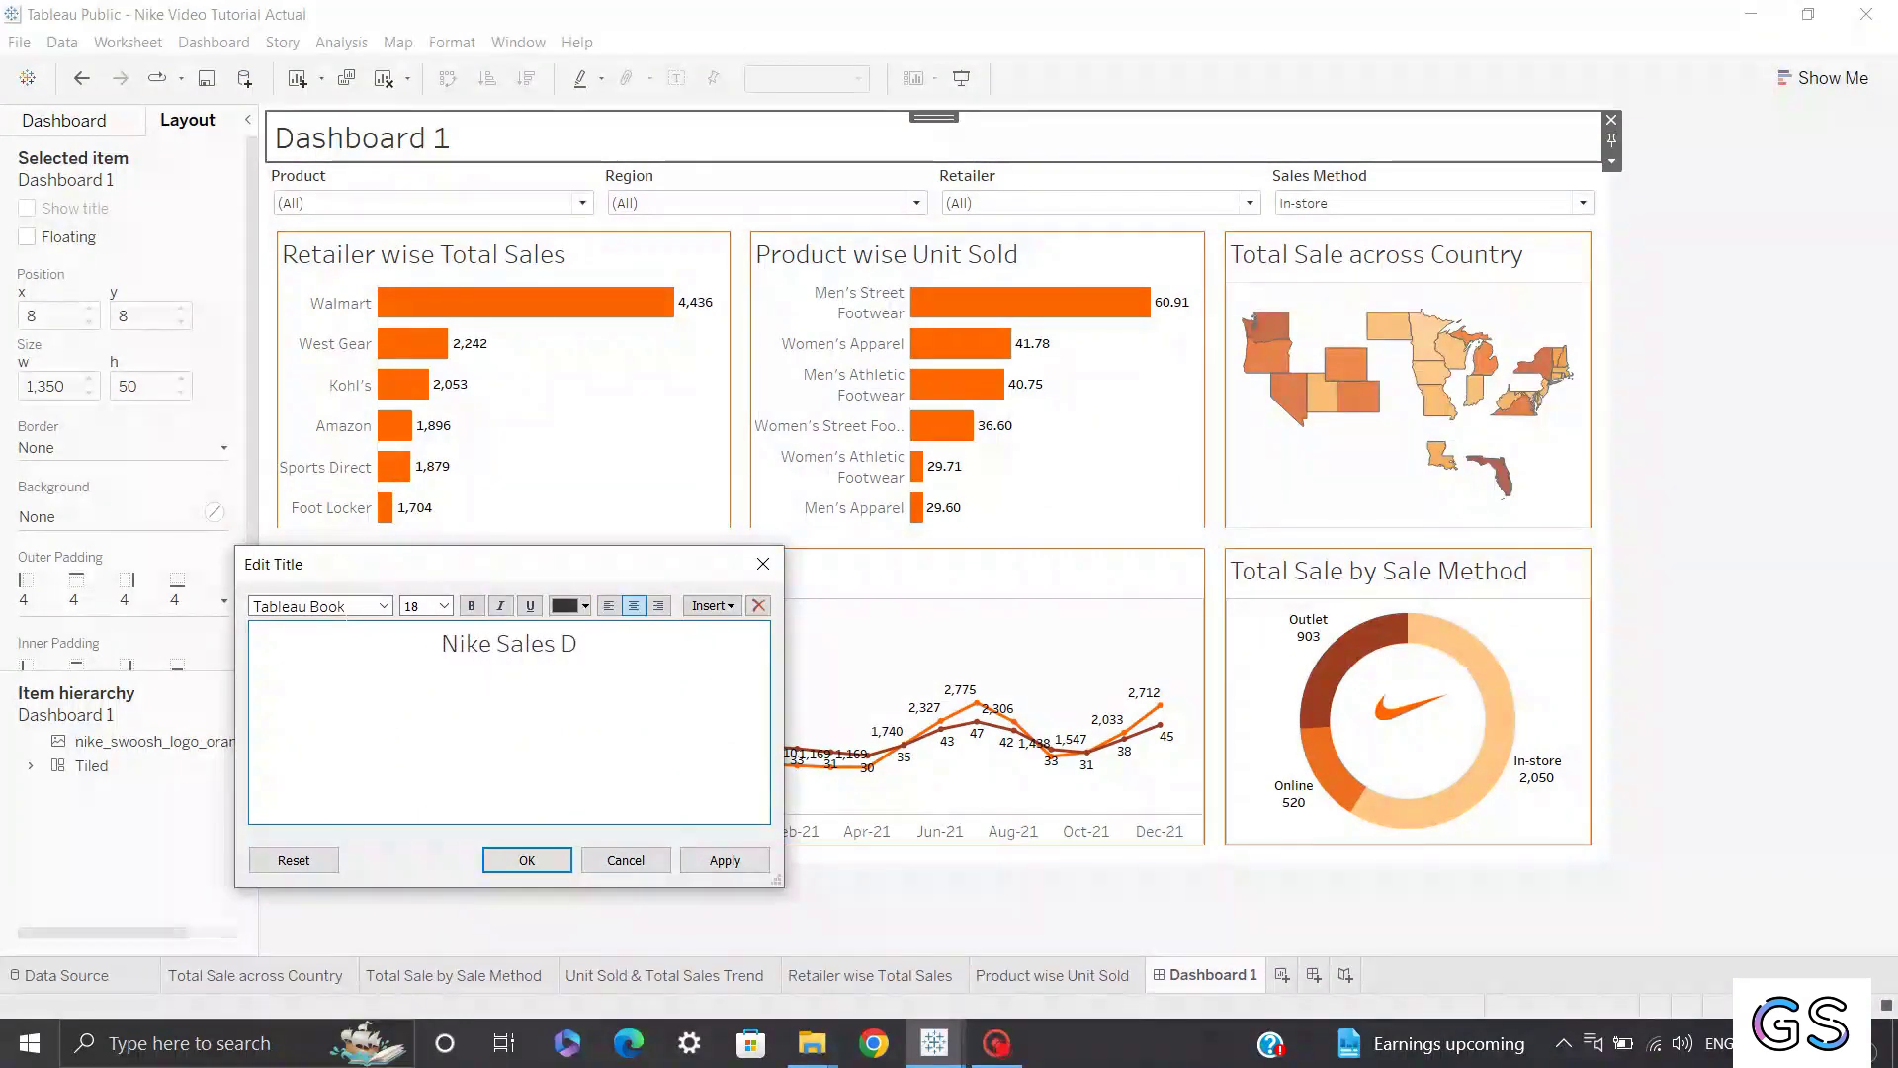
pyautogui.write('ashboard')
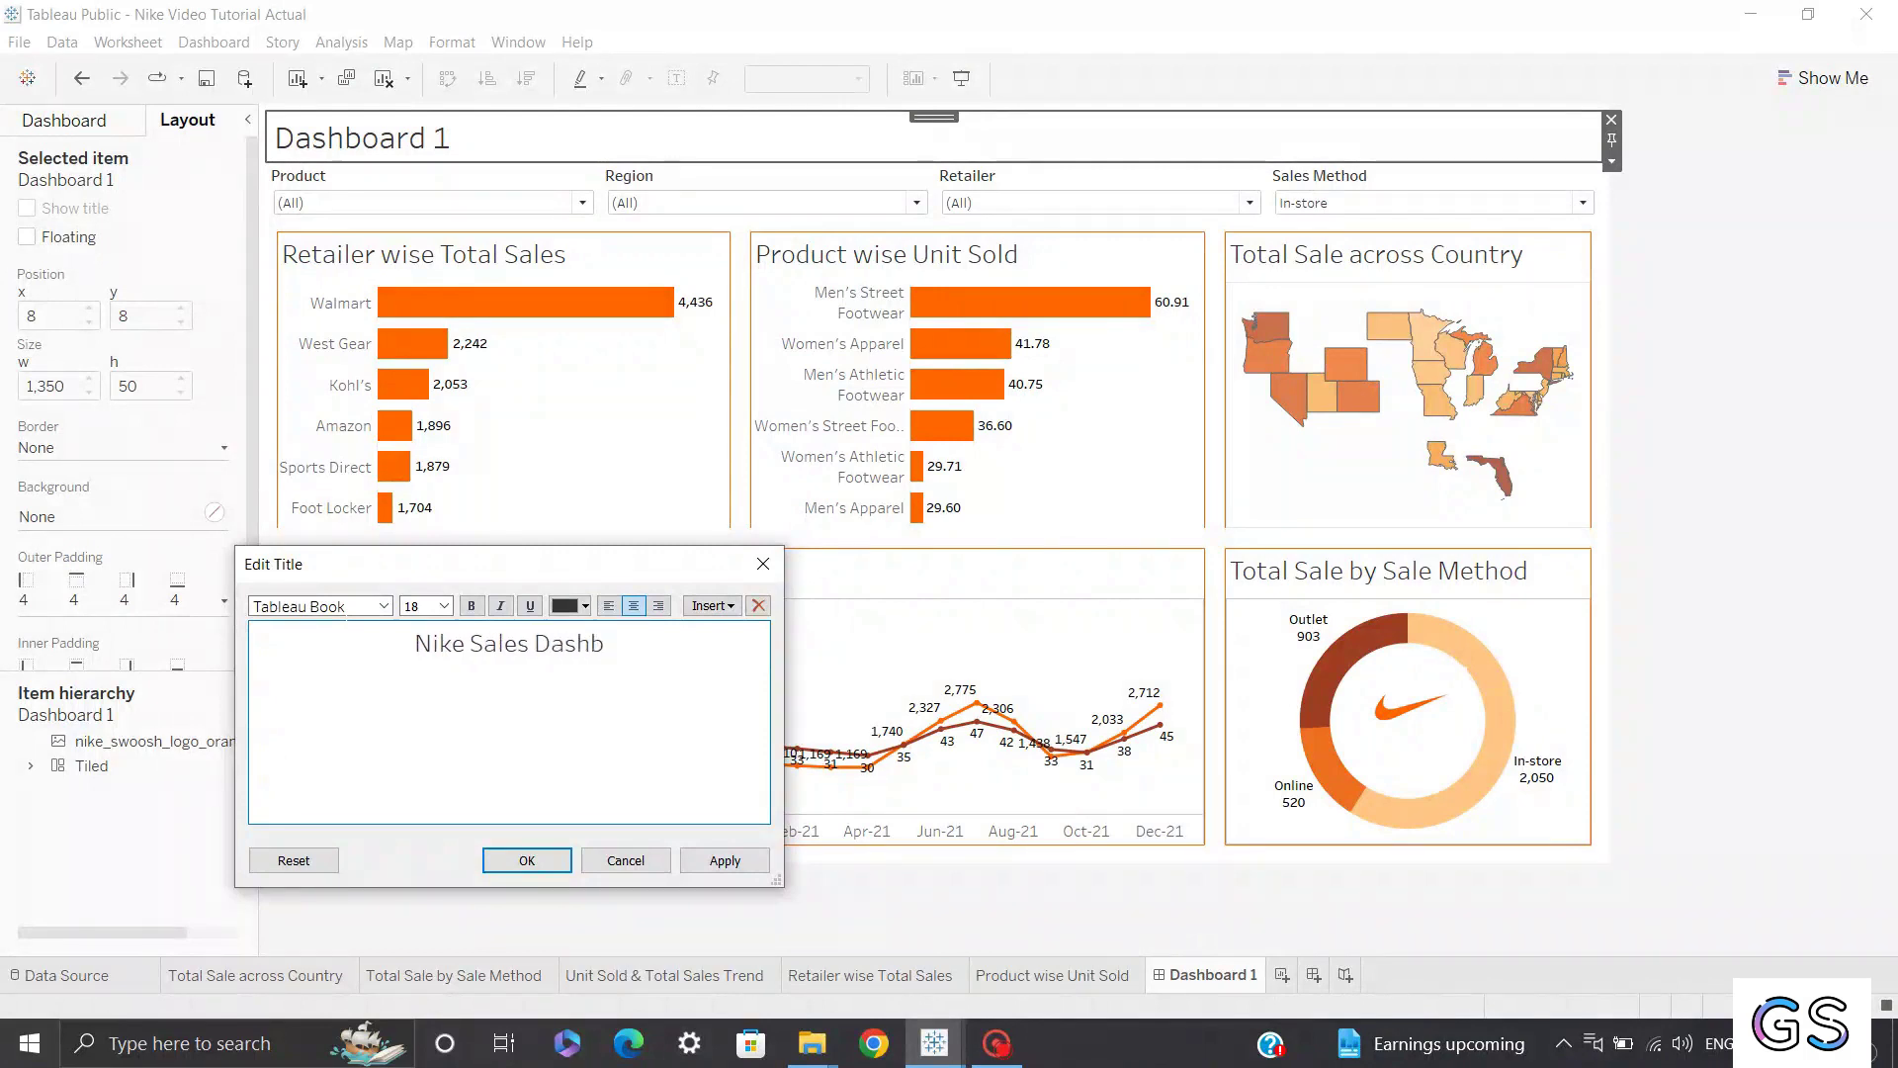
pyautogui.click(514, 860)
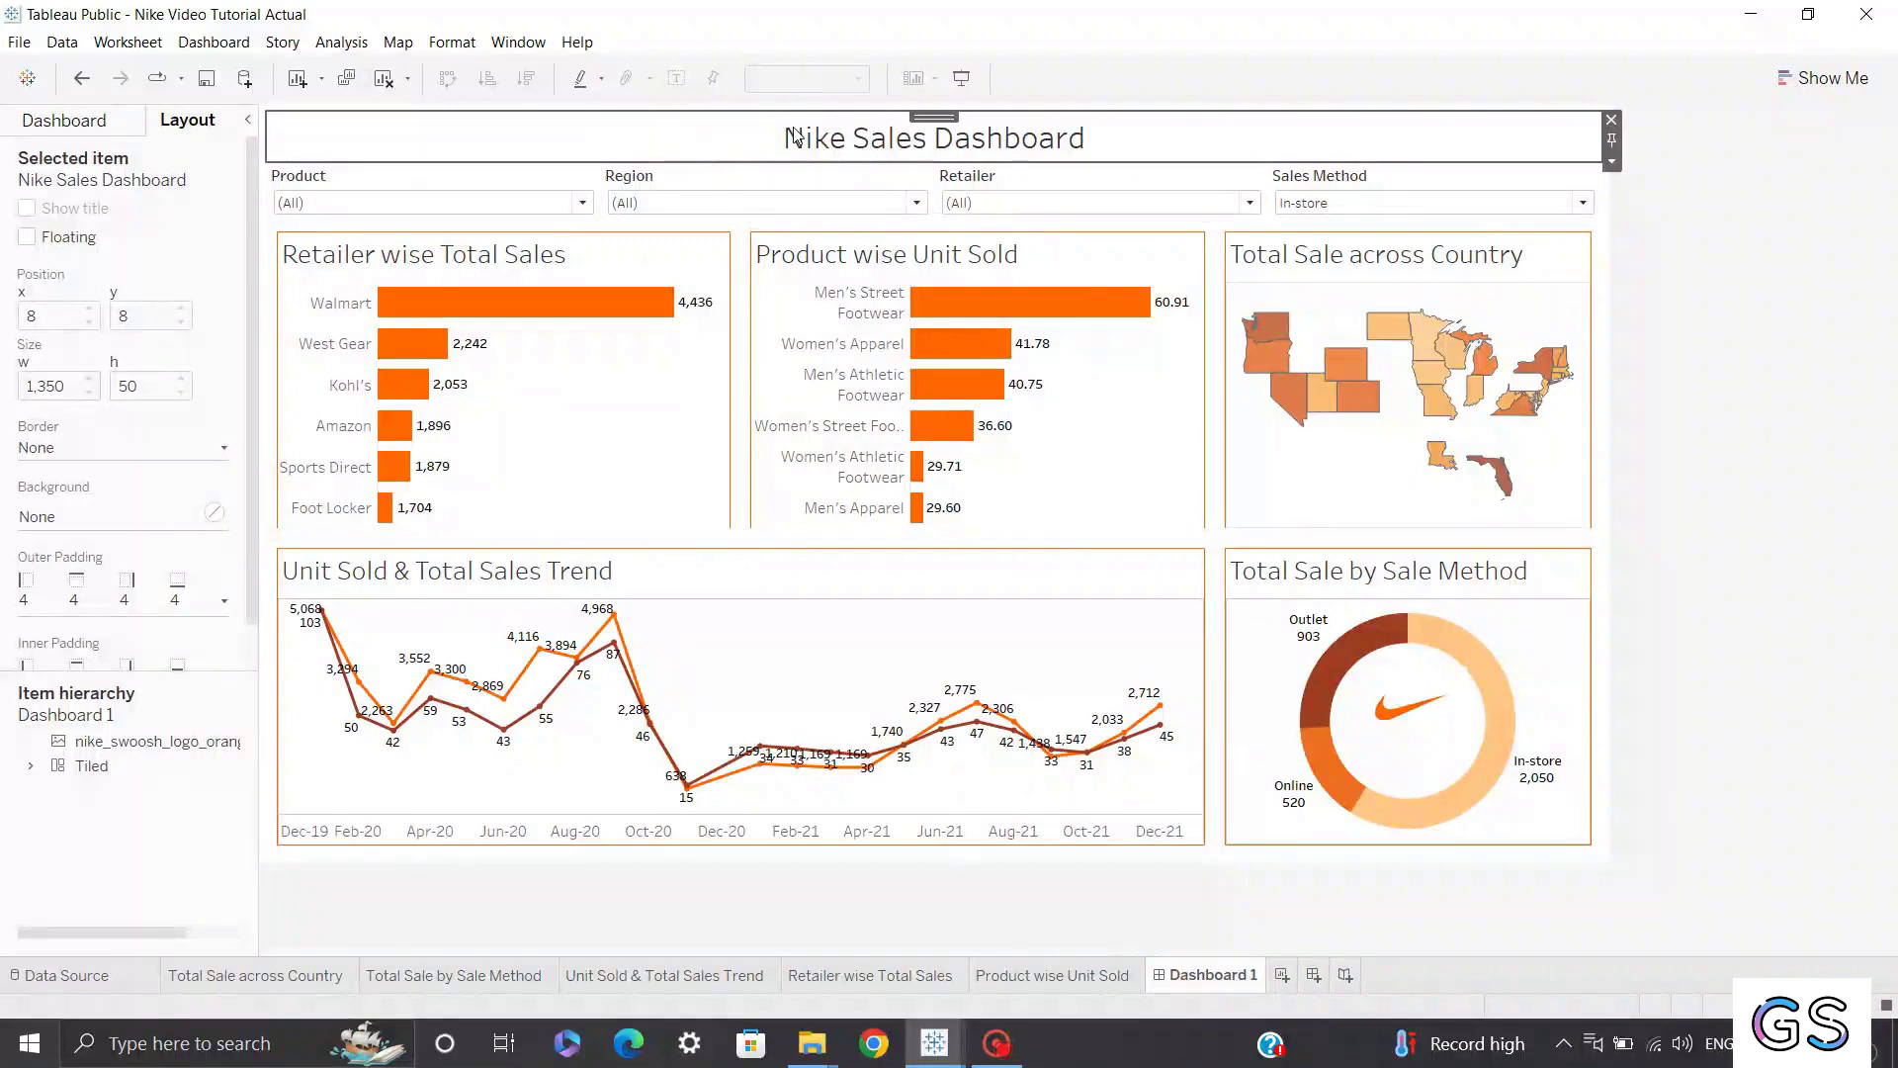
# Replace the dashboard title with a tiled image of Tableau Logo Nike.png above the filters, reduced to a slim banner.
pyautogui.click(96, 120)
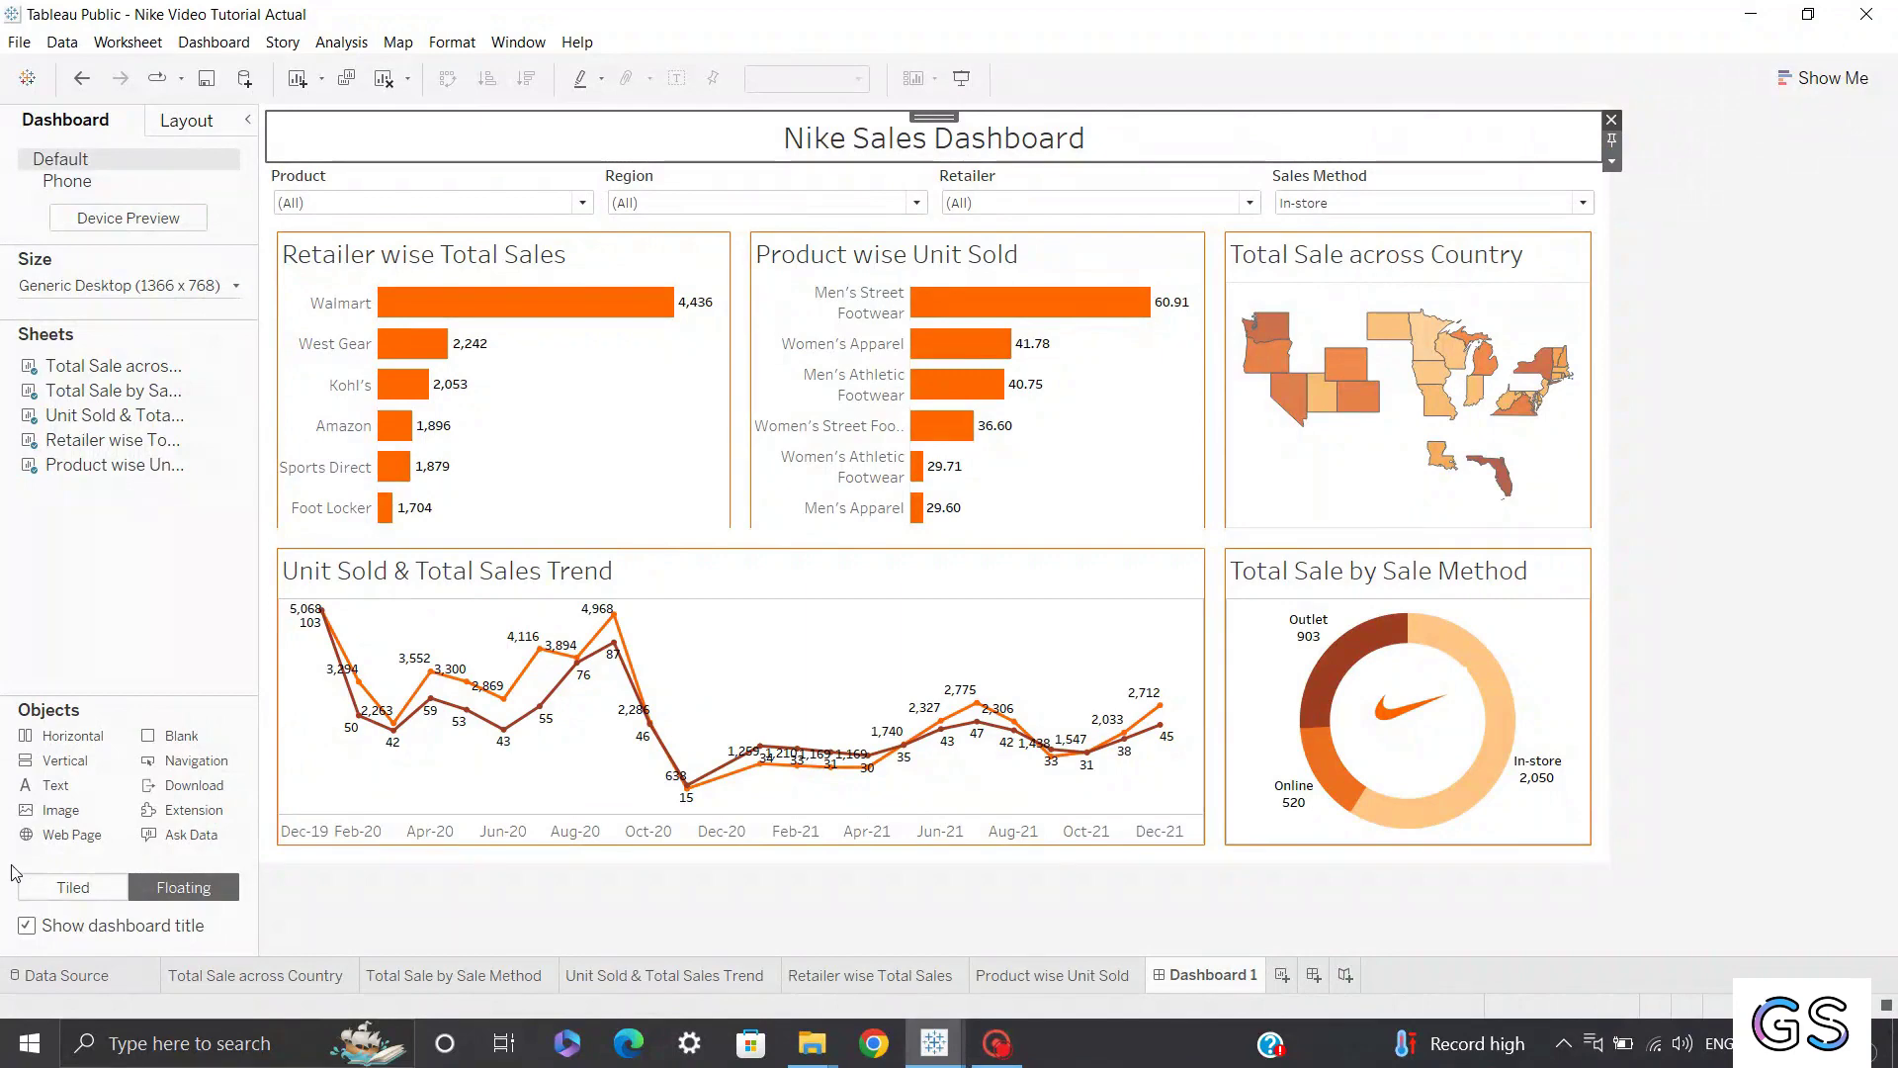
pyautogui.click(27, 925)
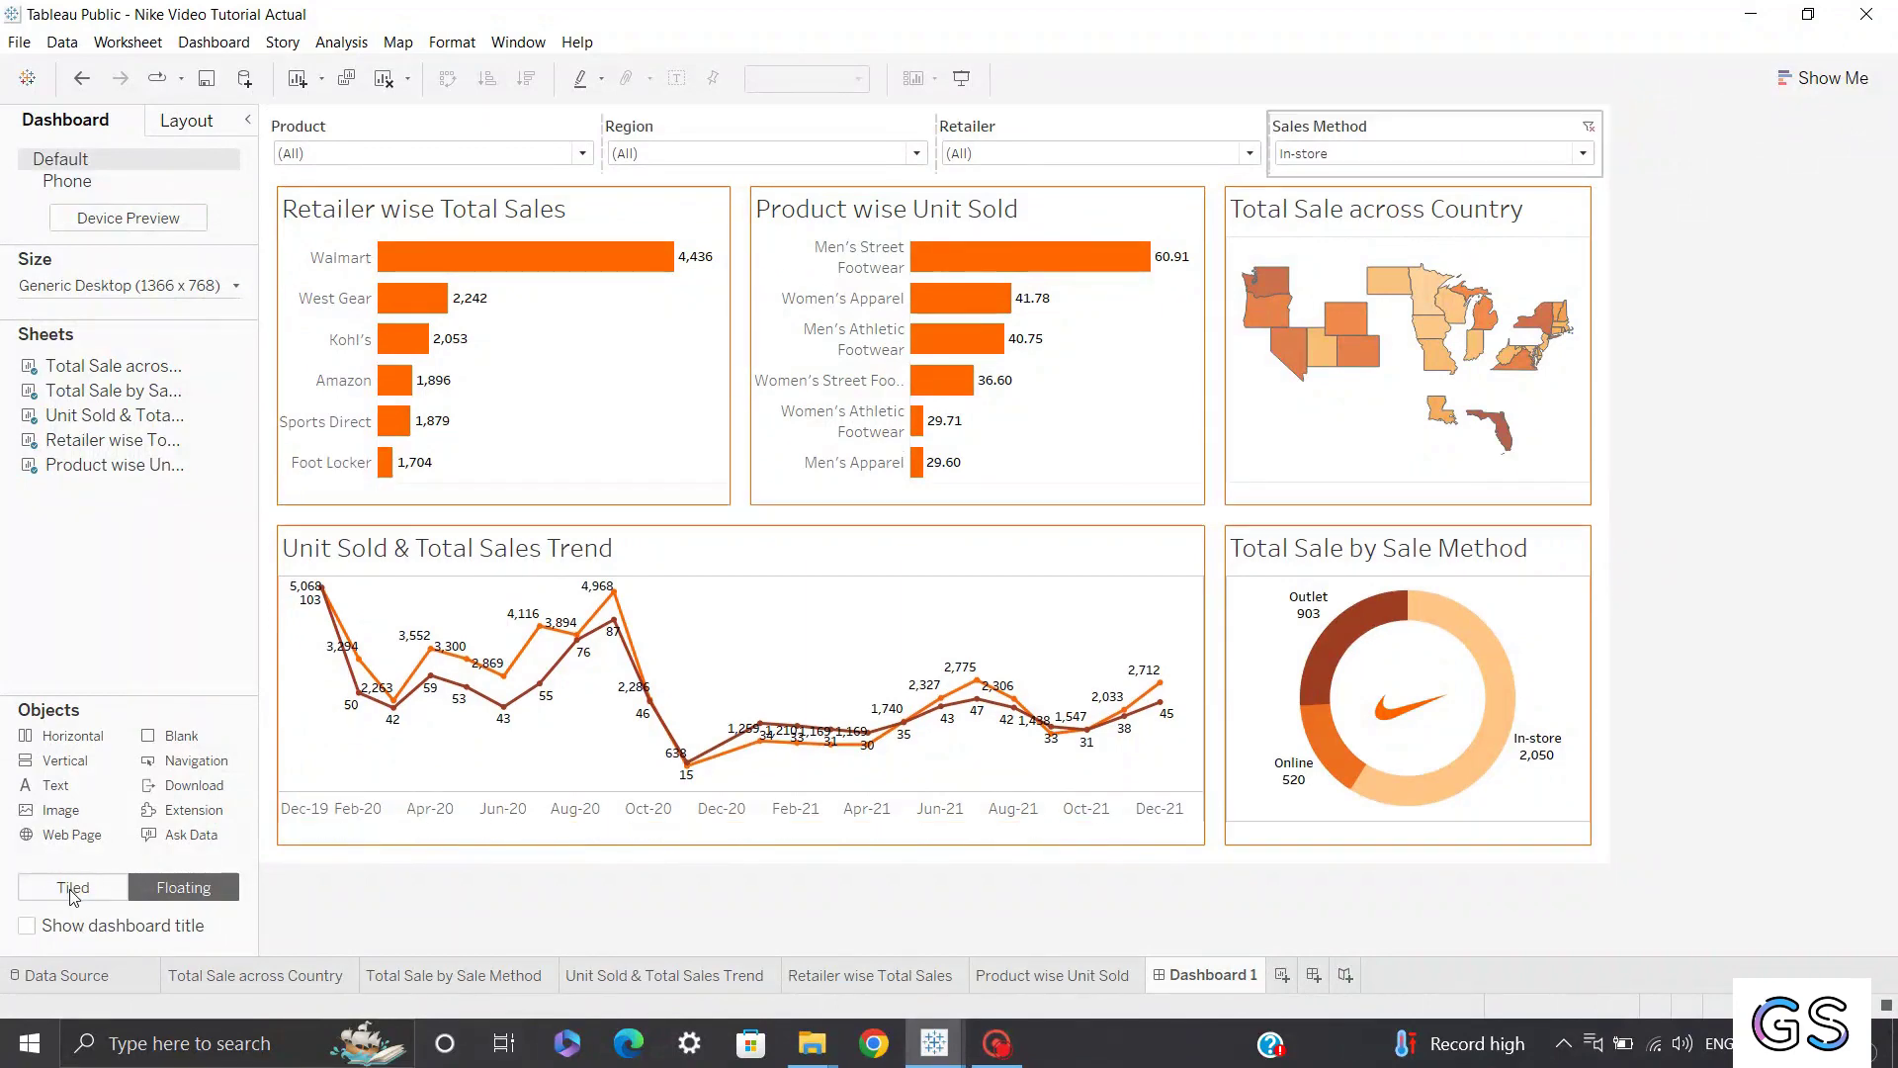
pyautogui.click(73, 887)
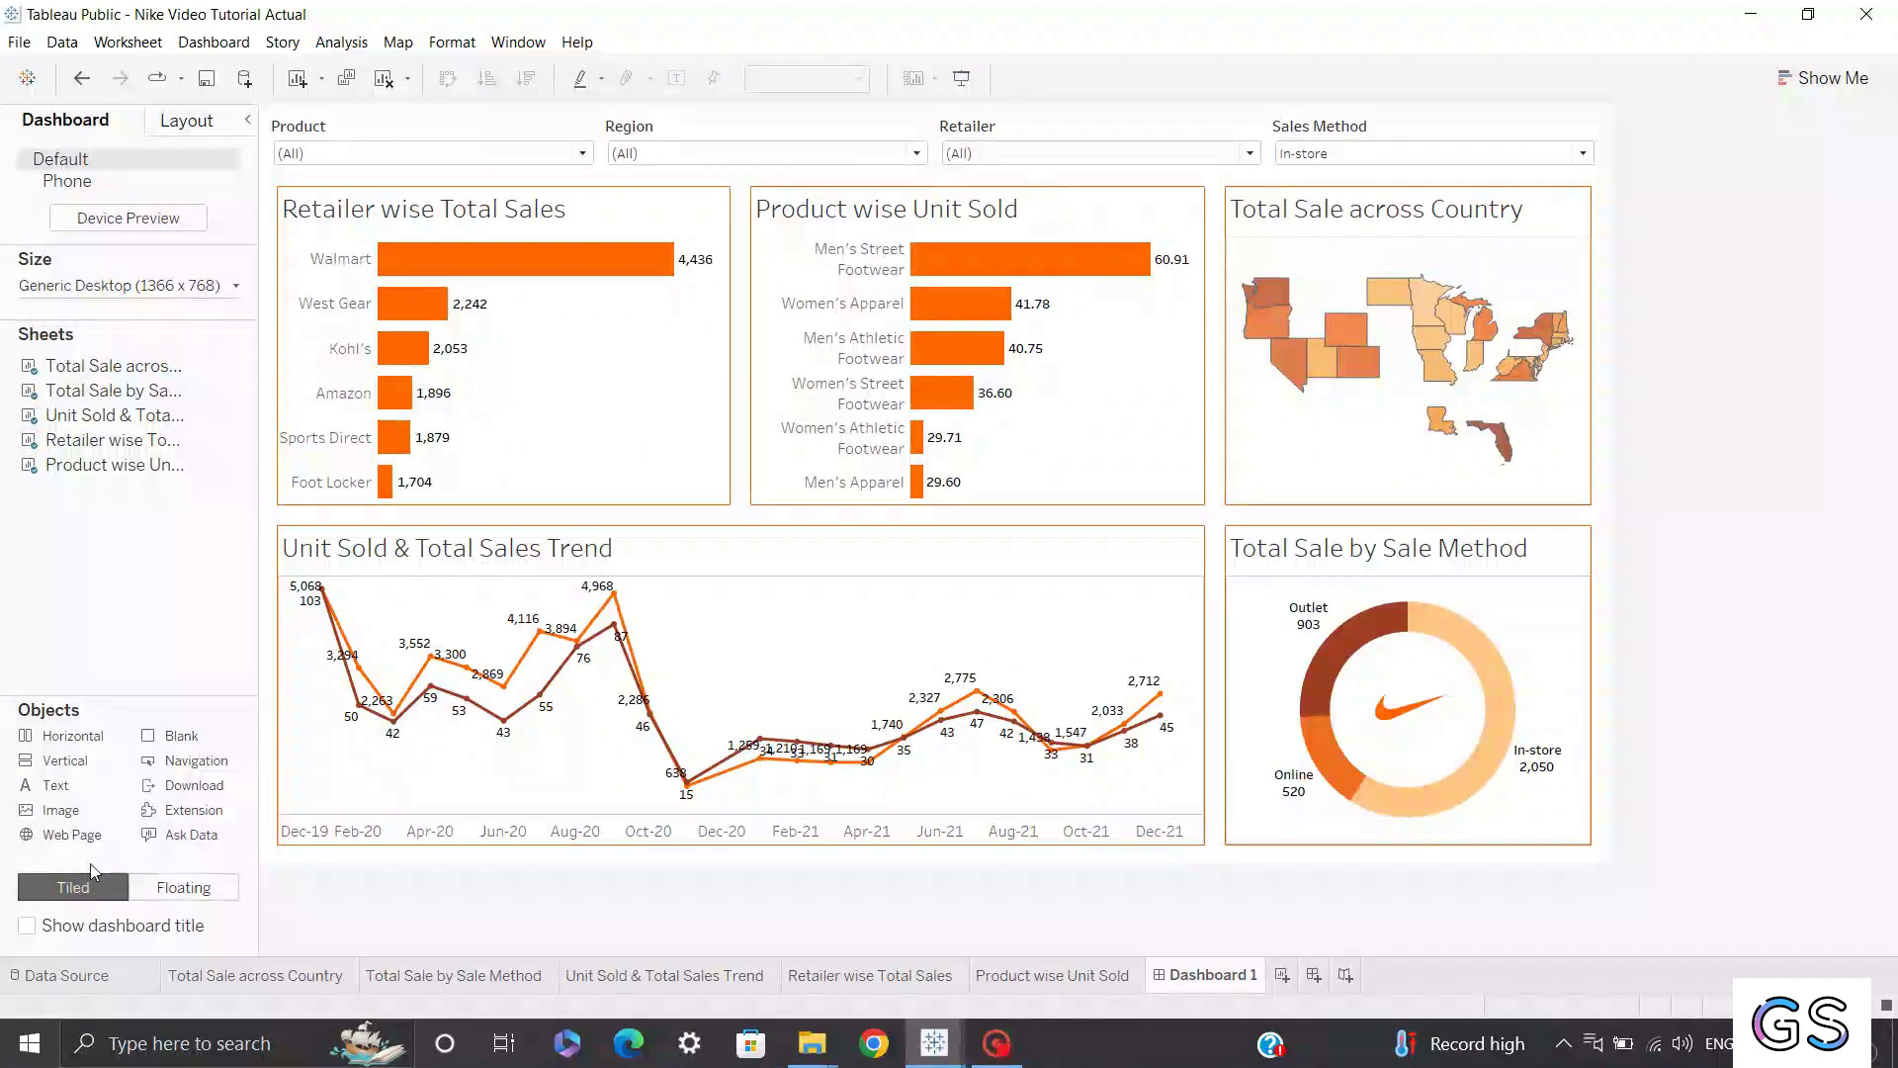
pyautogui.moveTo(59, 810)
pyautogui.mouseDown()
pyautogui.moveTo(489, 220)
pyautogui.moveTo(805, 85)
pyautogui.moveTo(869, 115)
pyautogui.moveTo(899, 104)
pyautogui.moveTo(922, 133)
pyautogui.mouseUp()
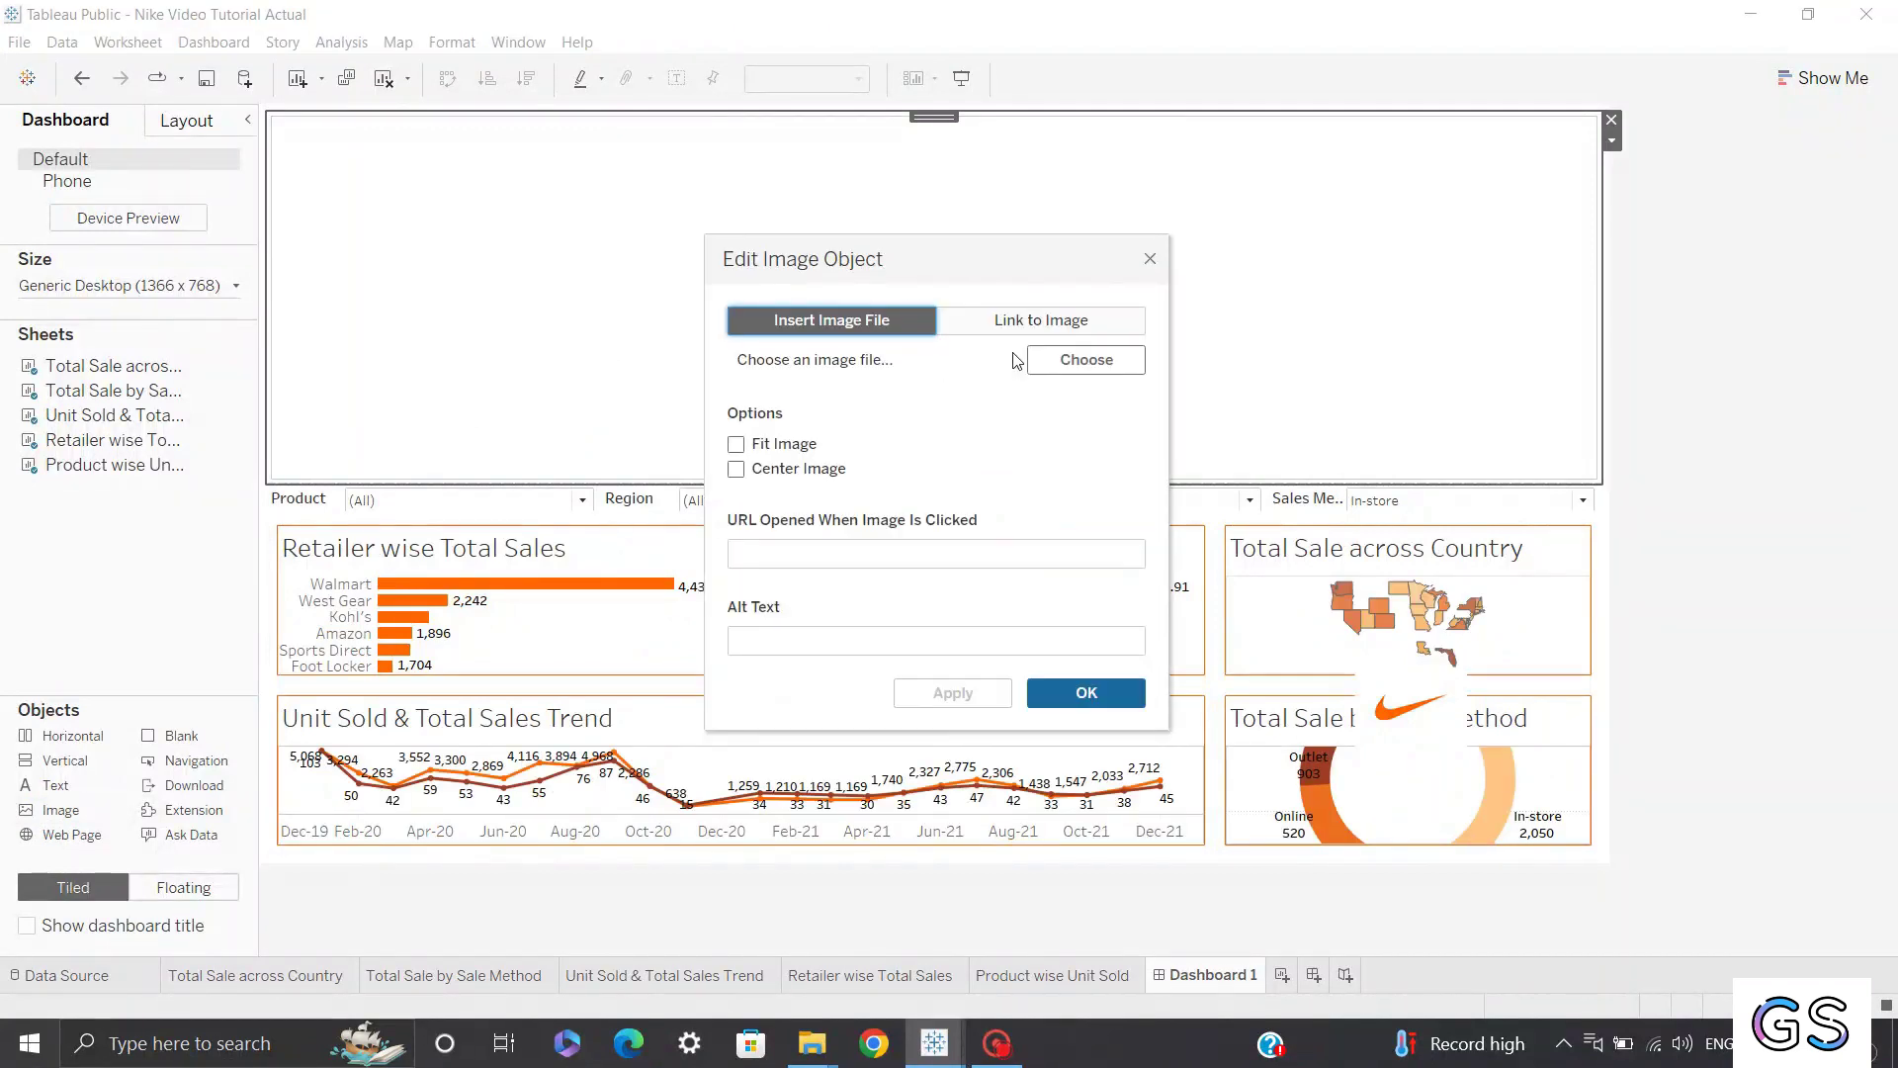
pyautogui.click(1056, 360)
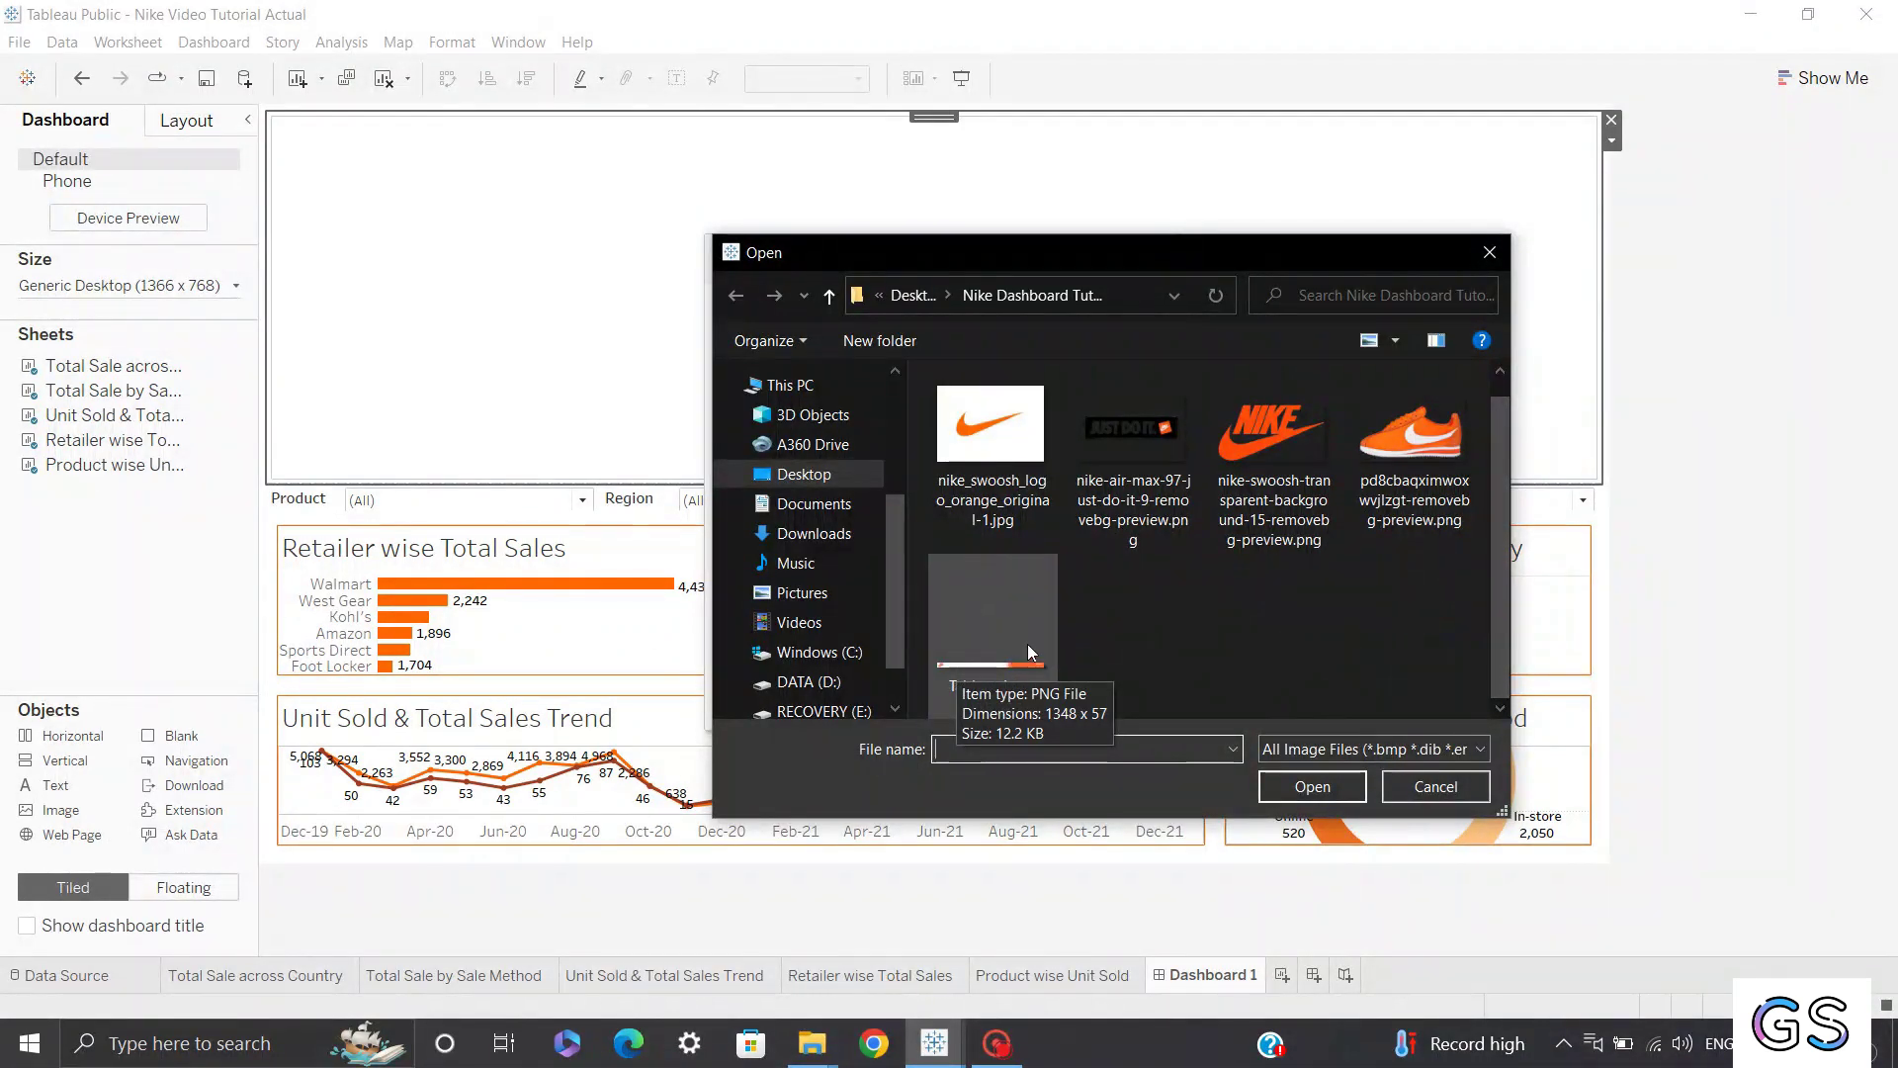
pyautogui.click(1002, 614)
pyautogui.doubleClick(1004, 618)
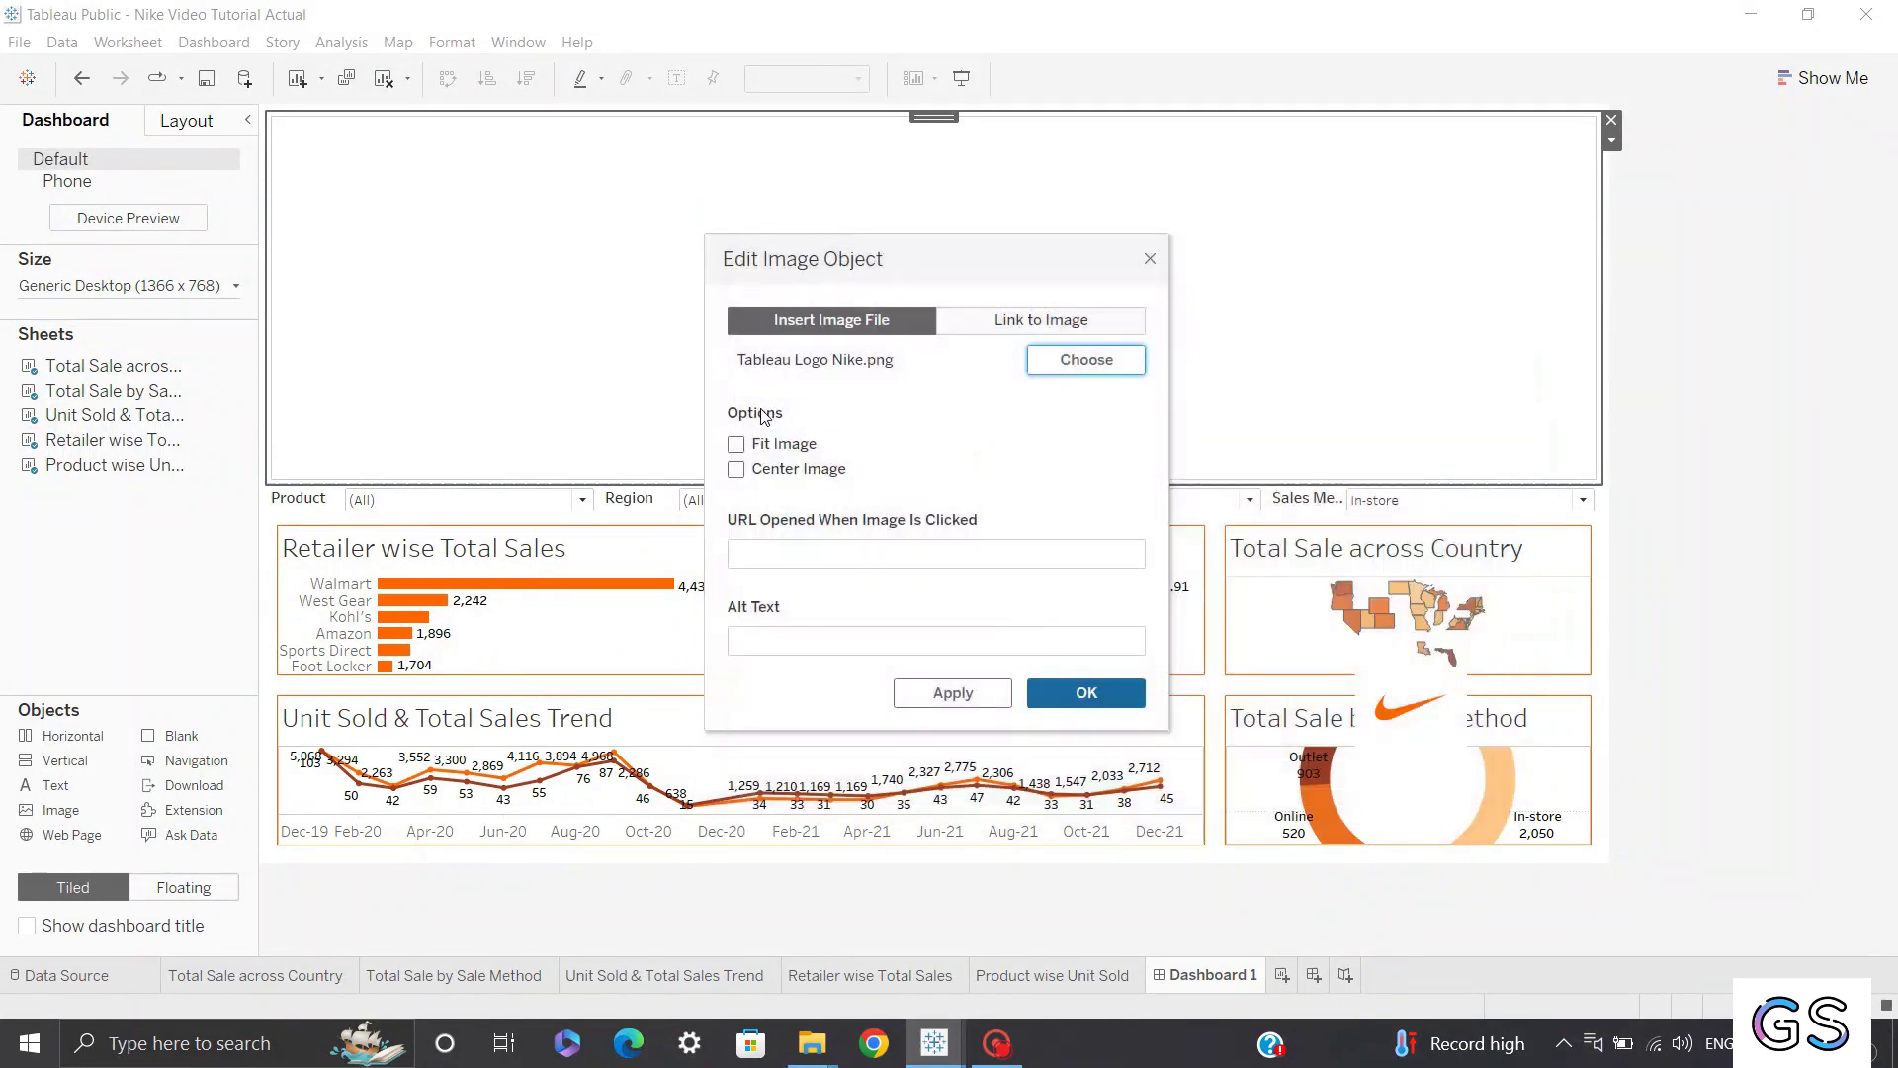
pyautogui.click(1065, 709)
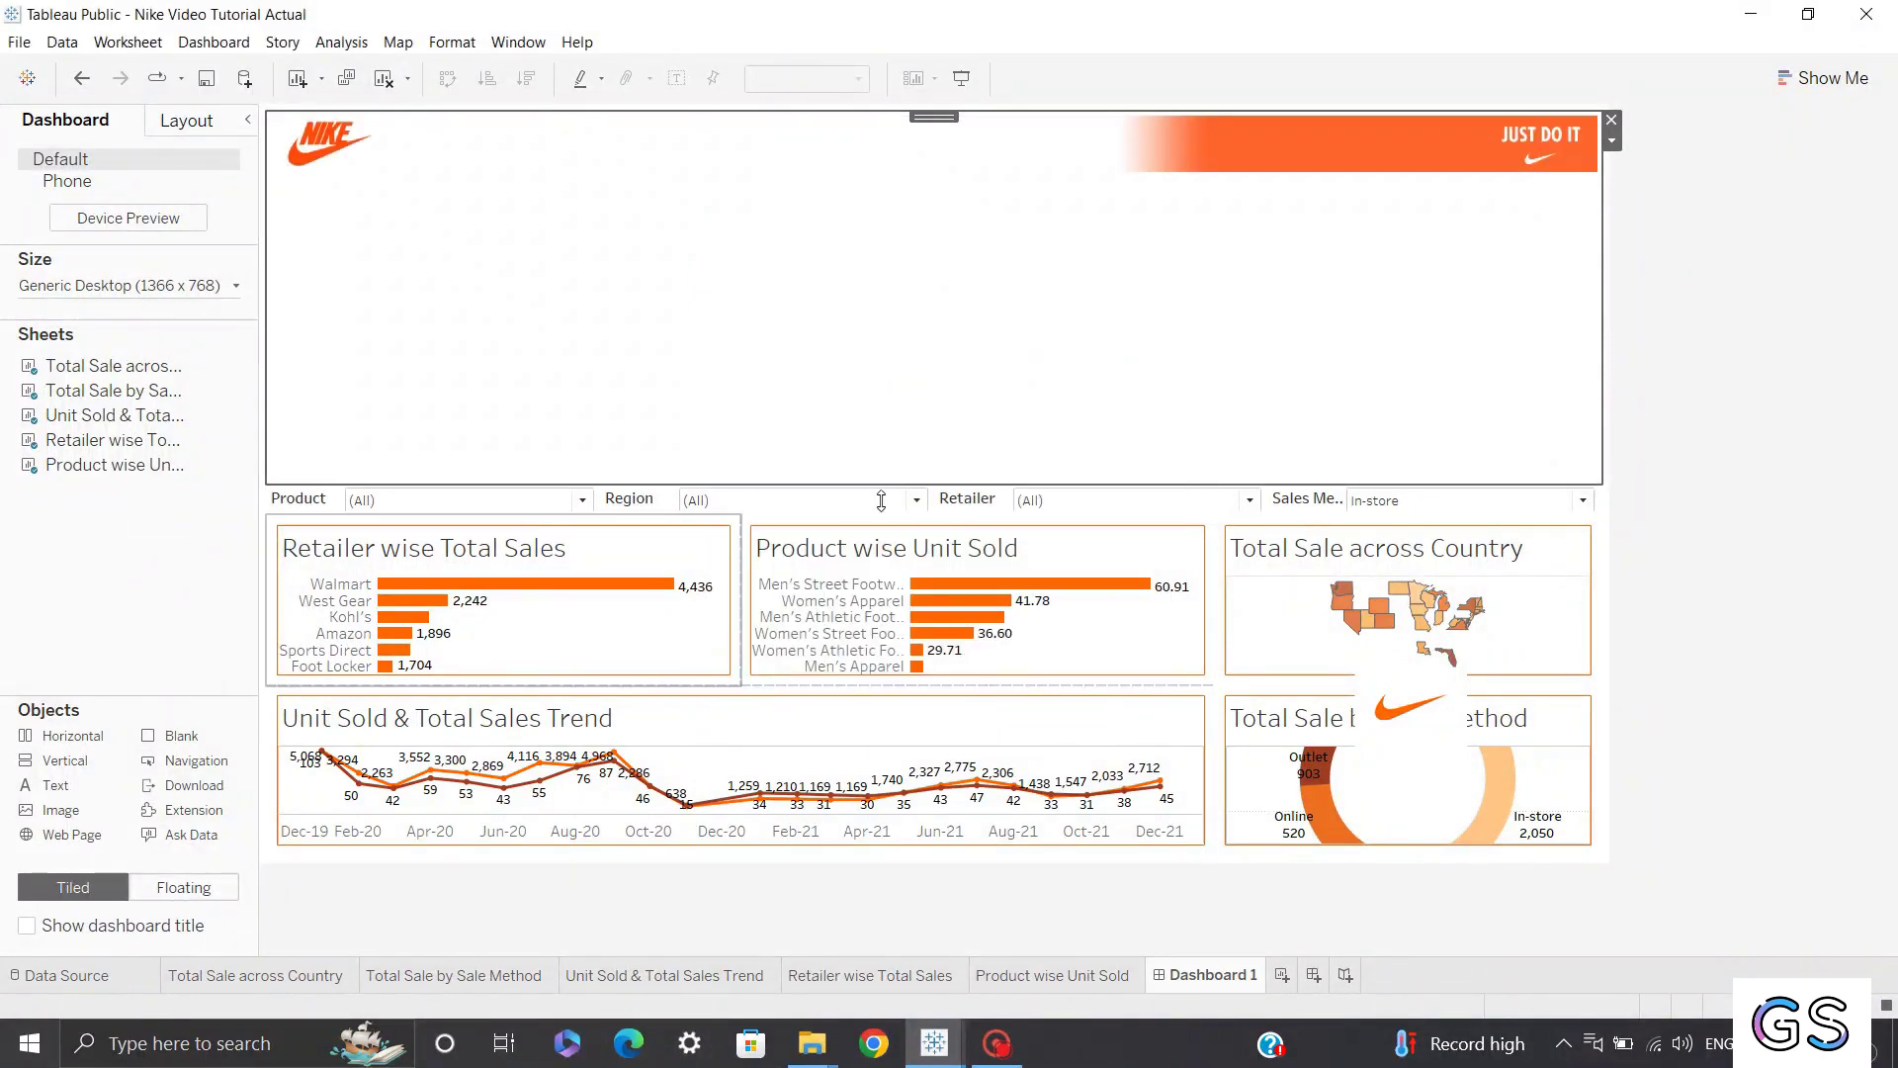
pyautogui.moveTo(982, 484); pyautogui.dragTo(977, 177)
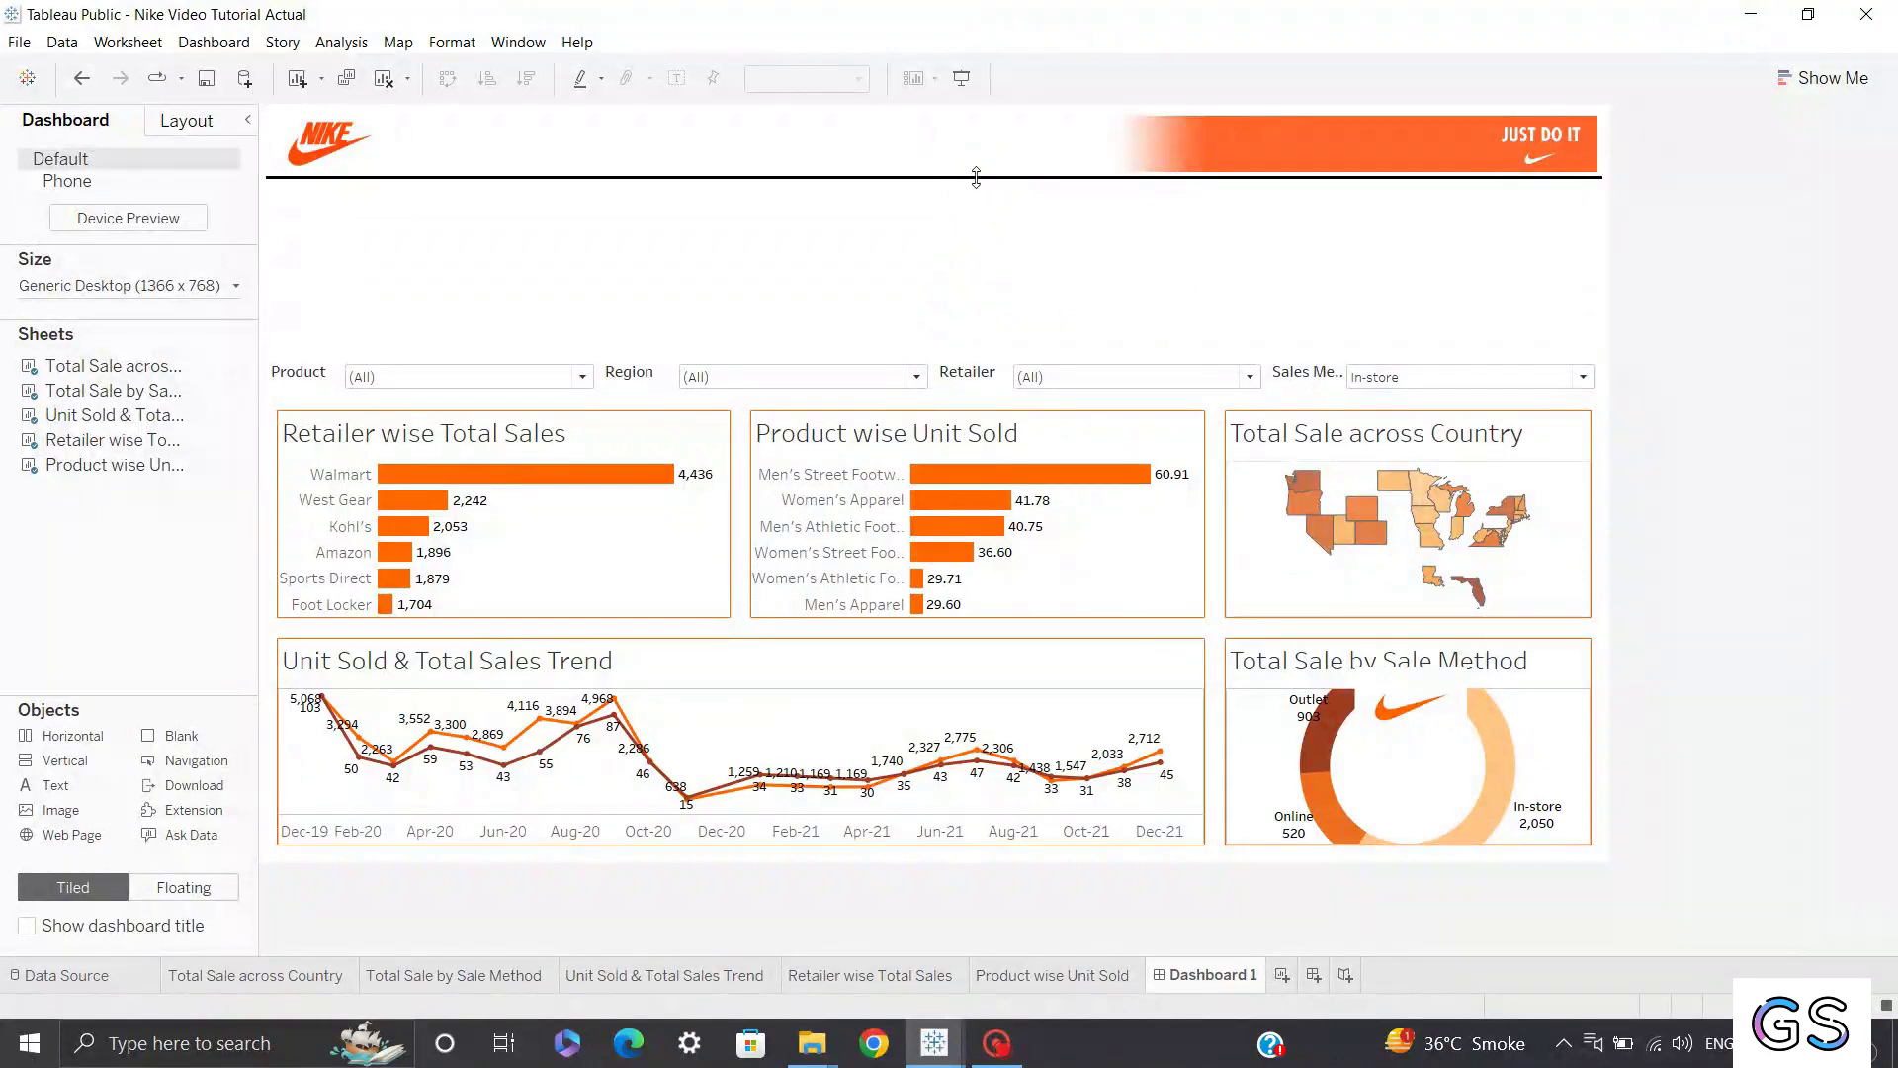
pyautogui.moveTo(844, 156); pyautogui.dragTo(835, 156)
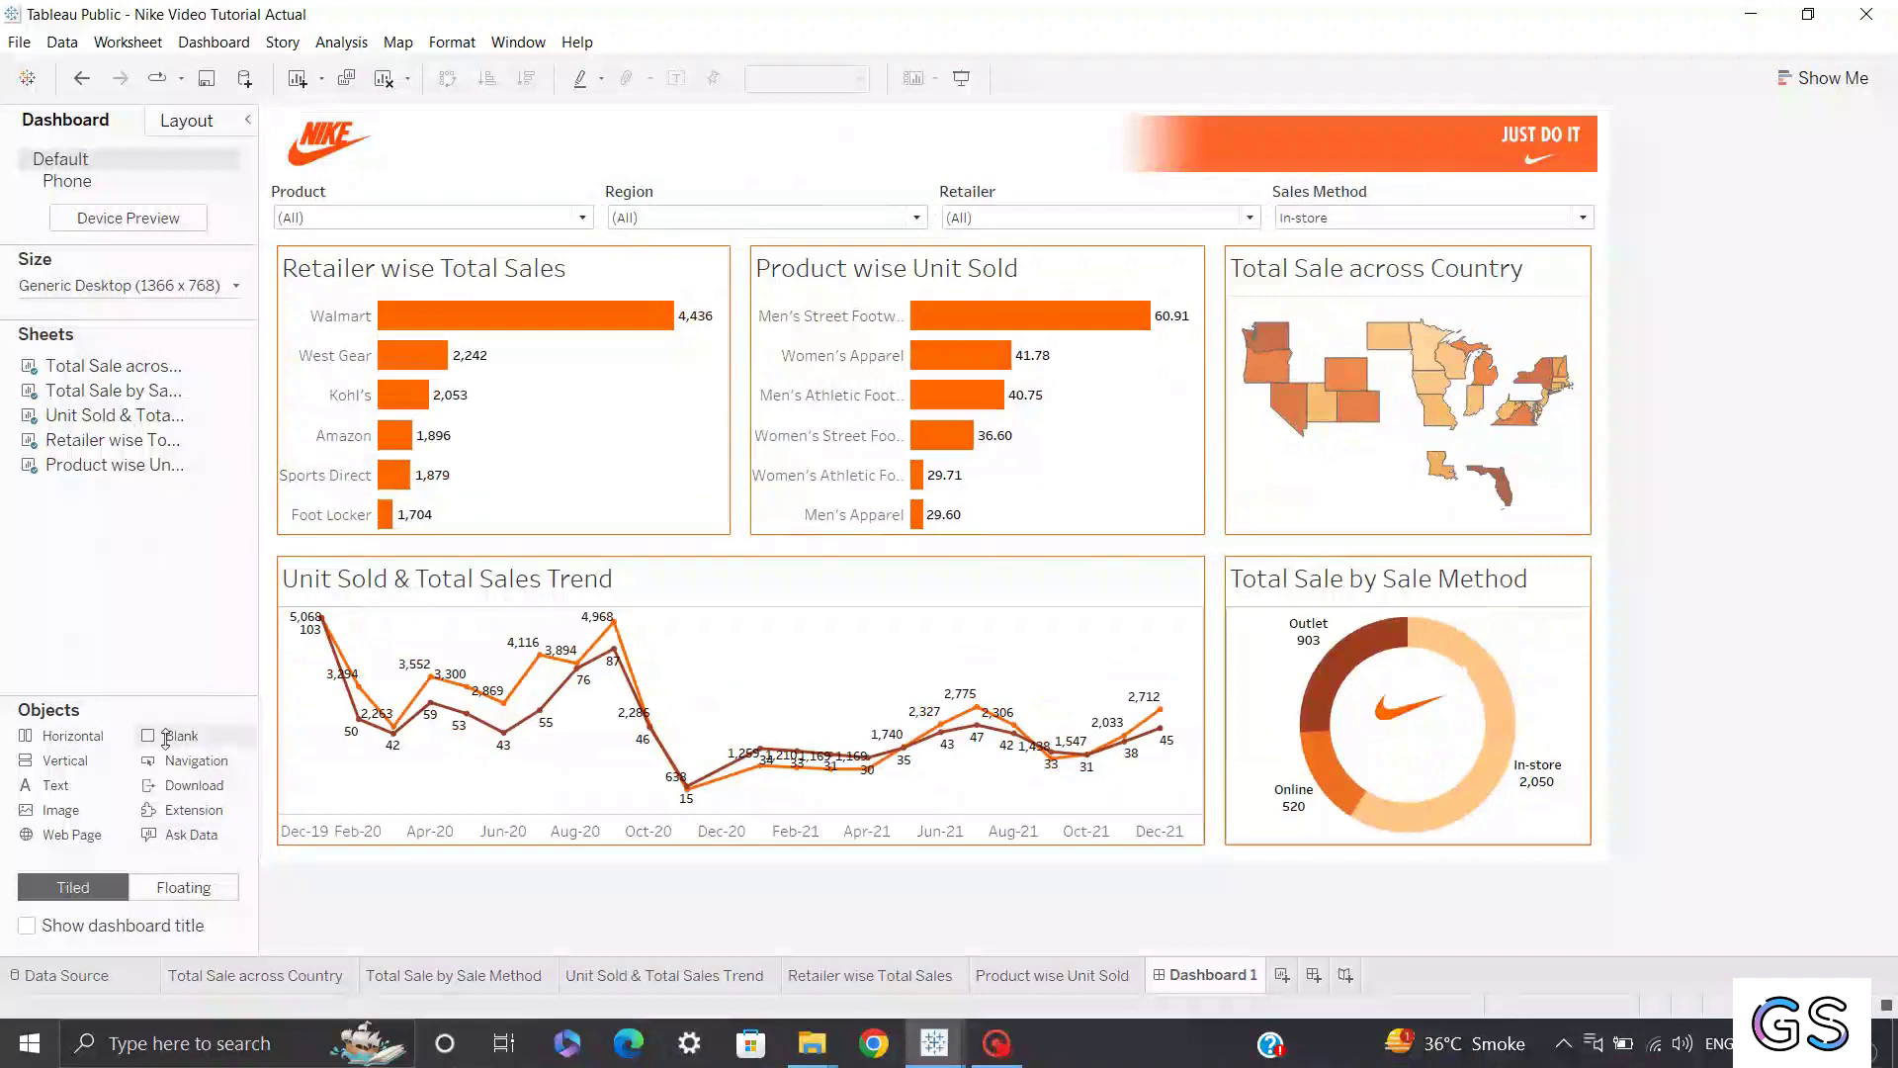
# Add a floating text object near the banner with the centered text "Nike Sales Dashboard".
pyautogui.click(158, 890)
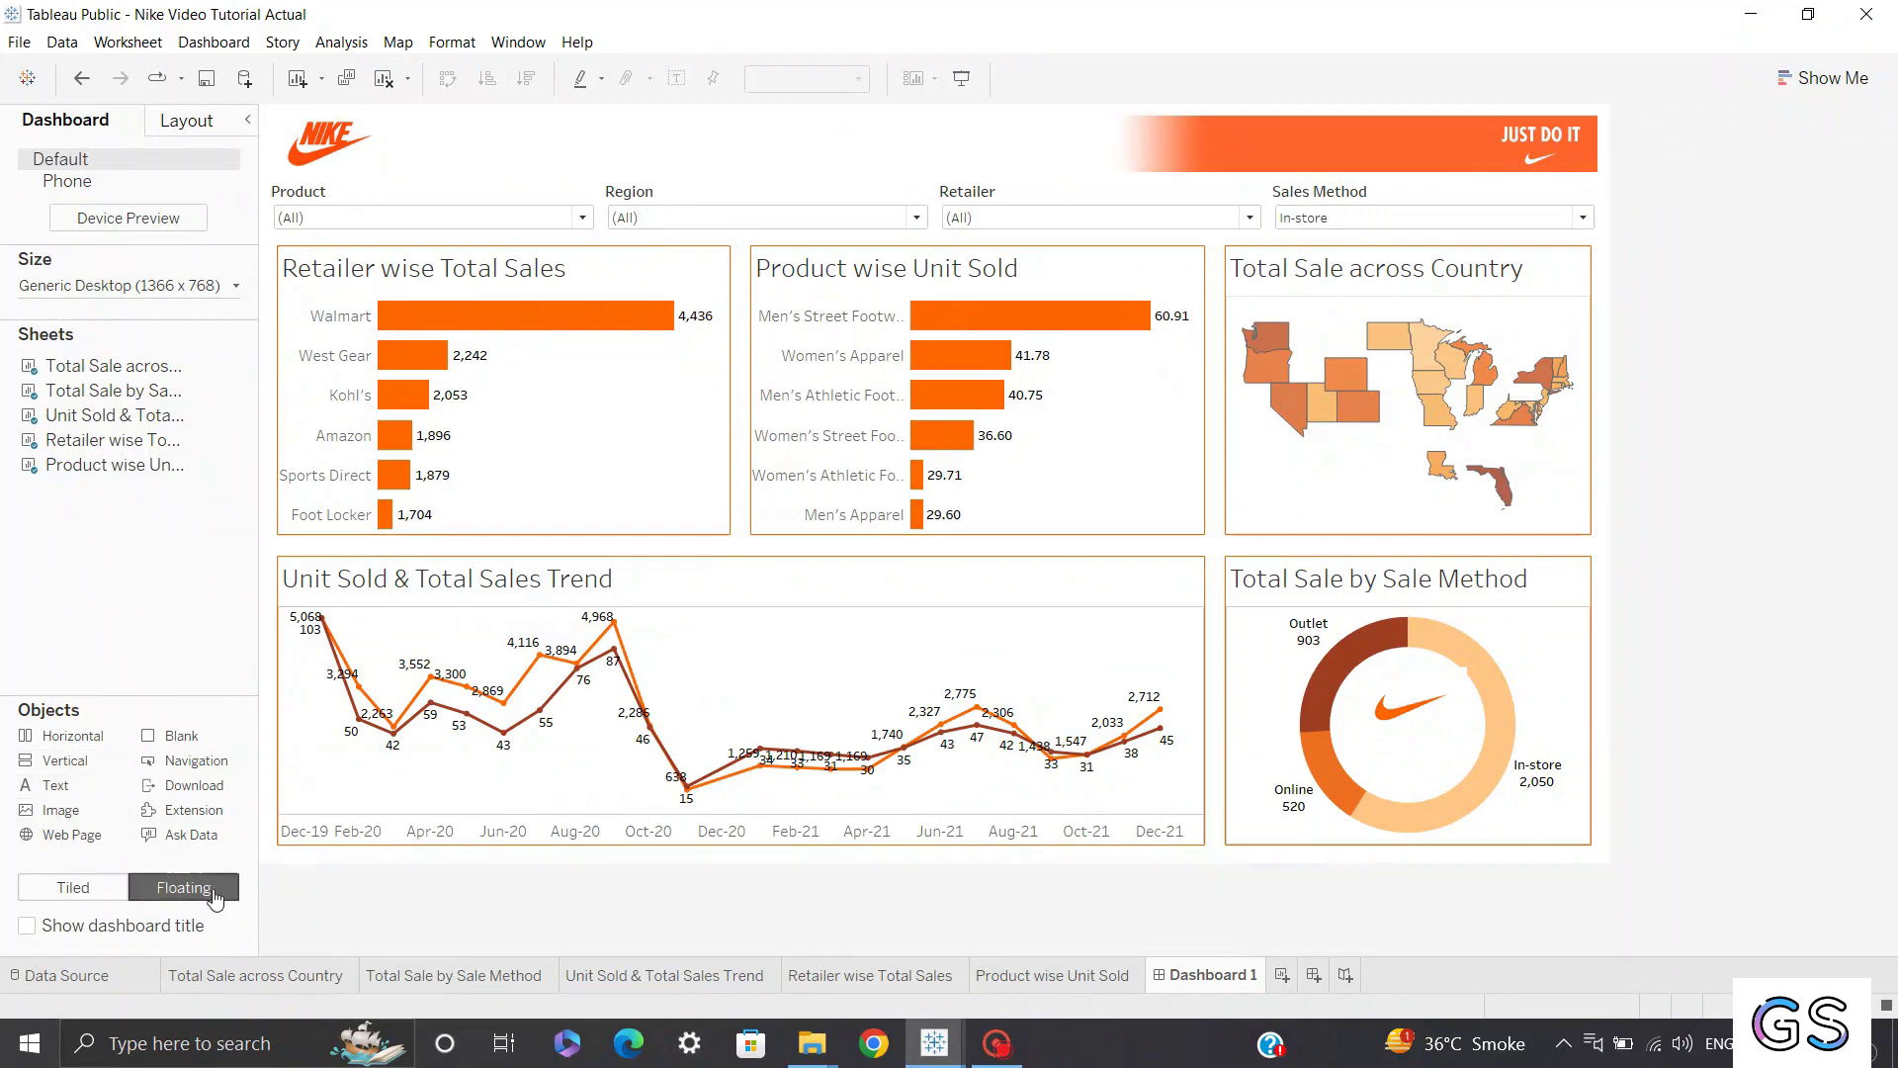
pyautogui.moveTo(52, 785); pyautogui.dragTo(721, 180)
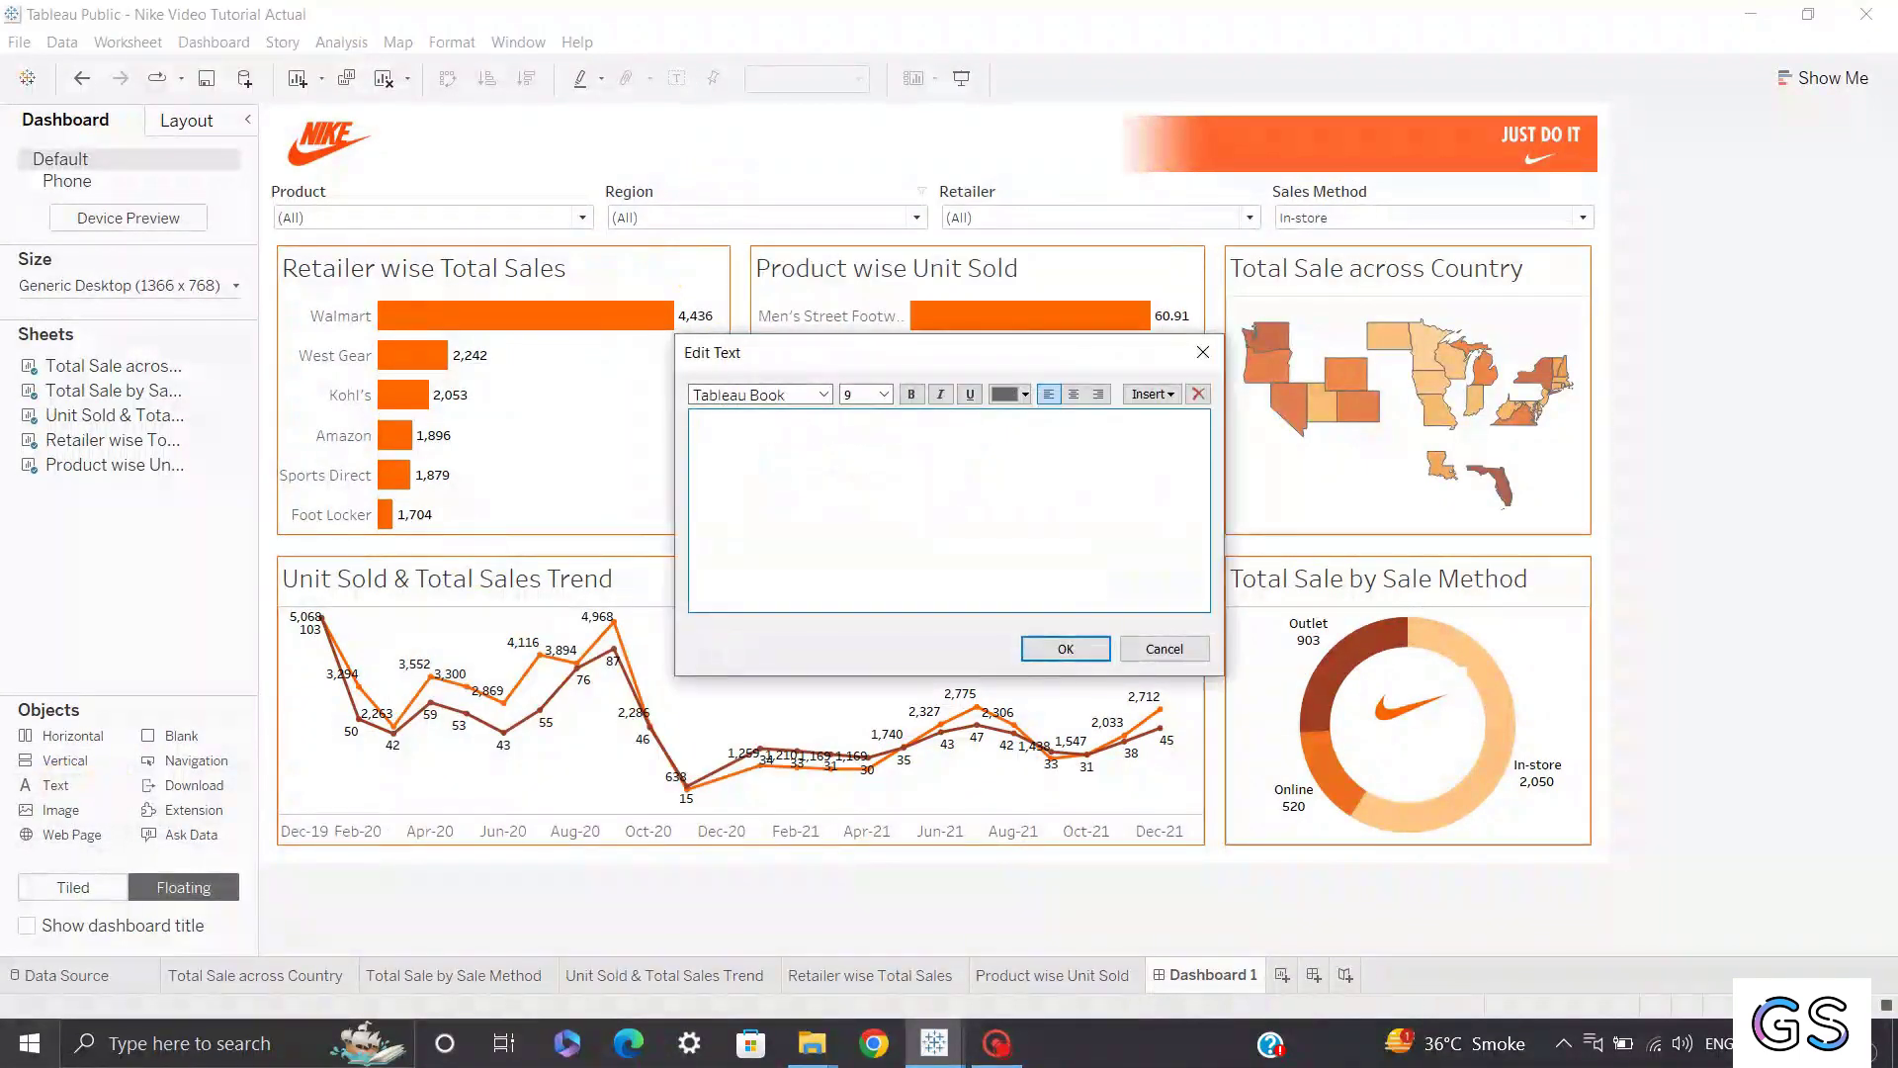
pyautogui.click(1074, 393)
pyautogui.write('Nike Sales Dashboard')
# Format the new heading text in Tableau Medium, size 14, with the orange color.
pyautogui.moveTo(1018, 423); pyautogui.dragTo(741, 423)
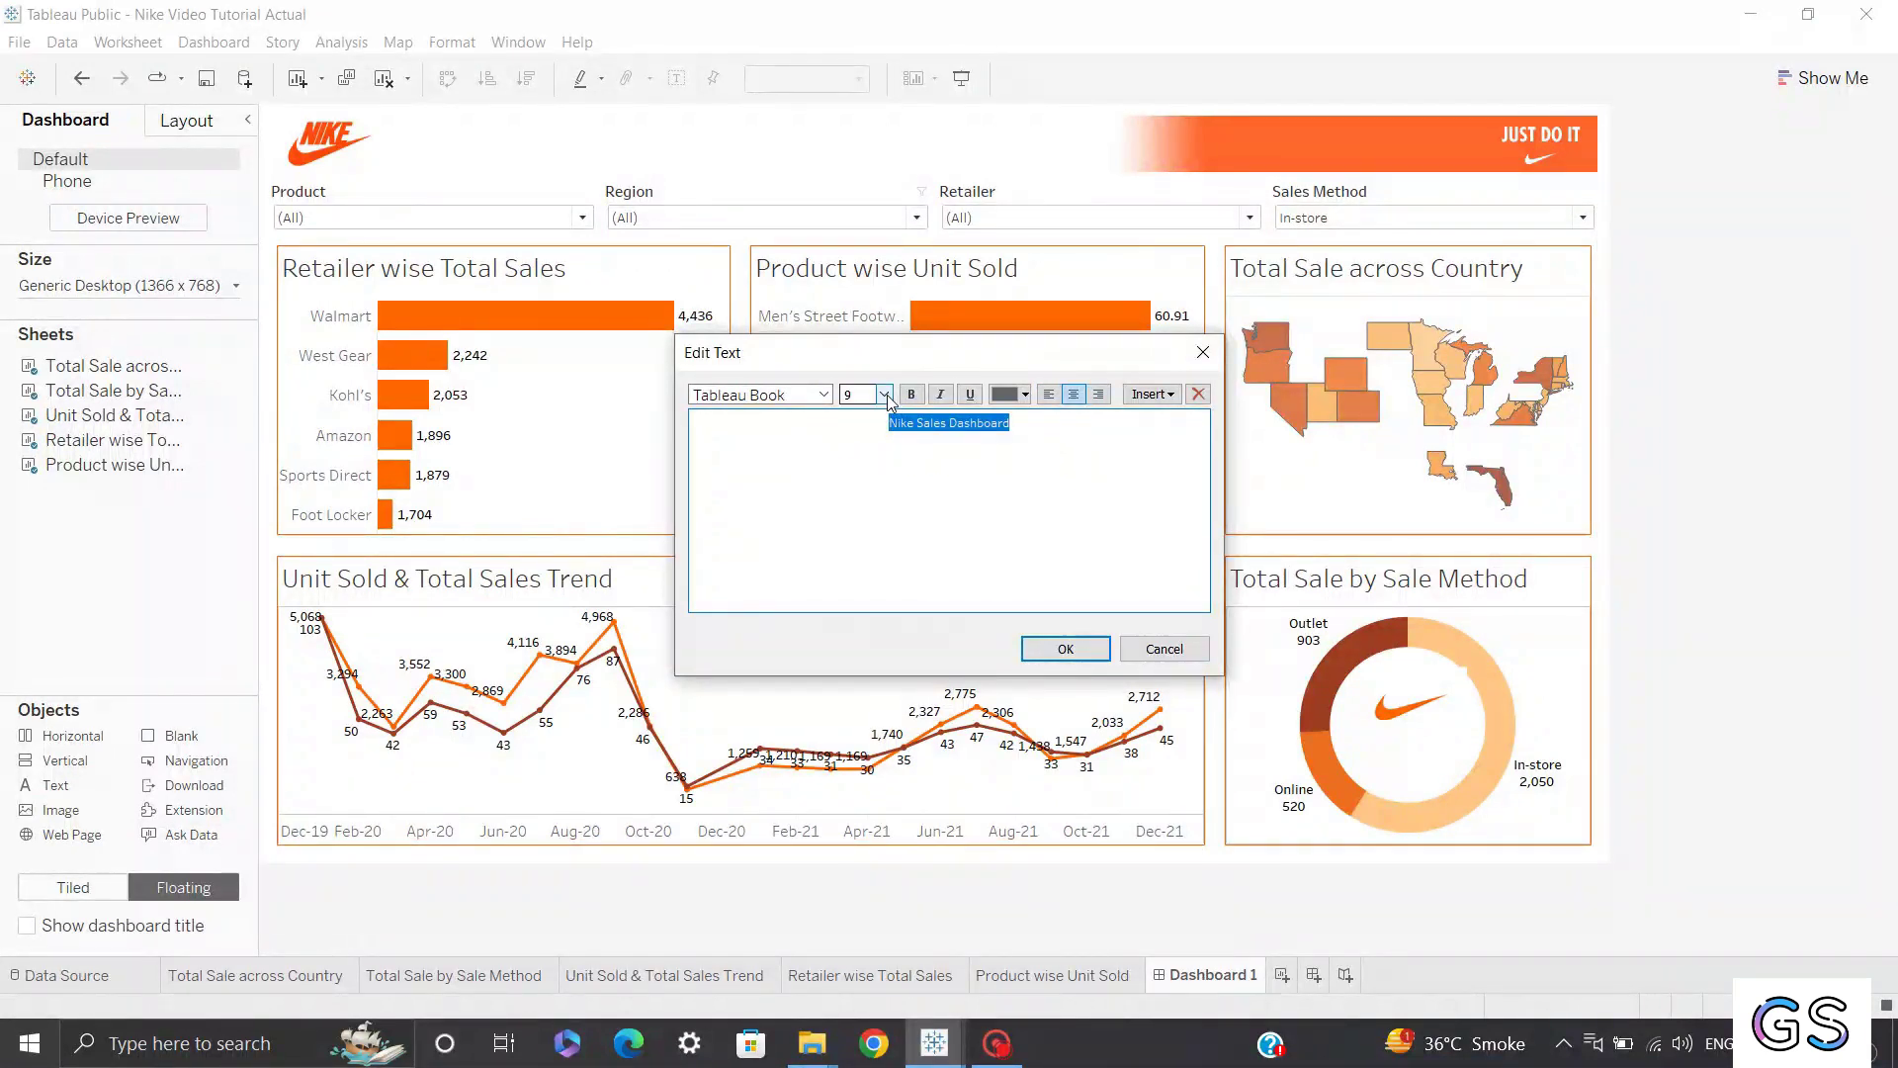
pyautogui.click(885, 395)
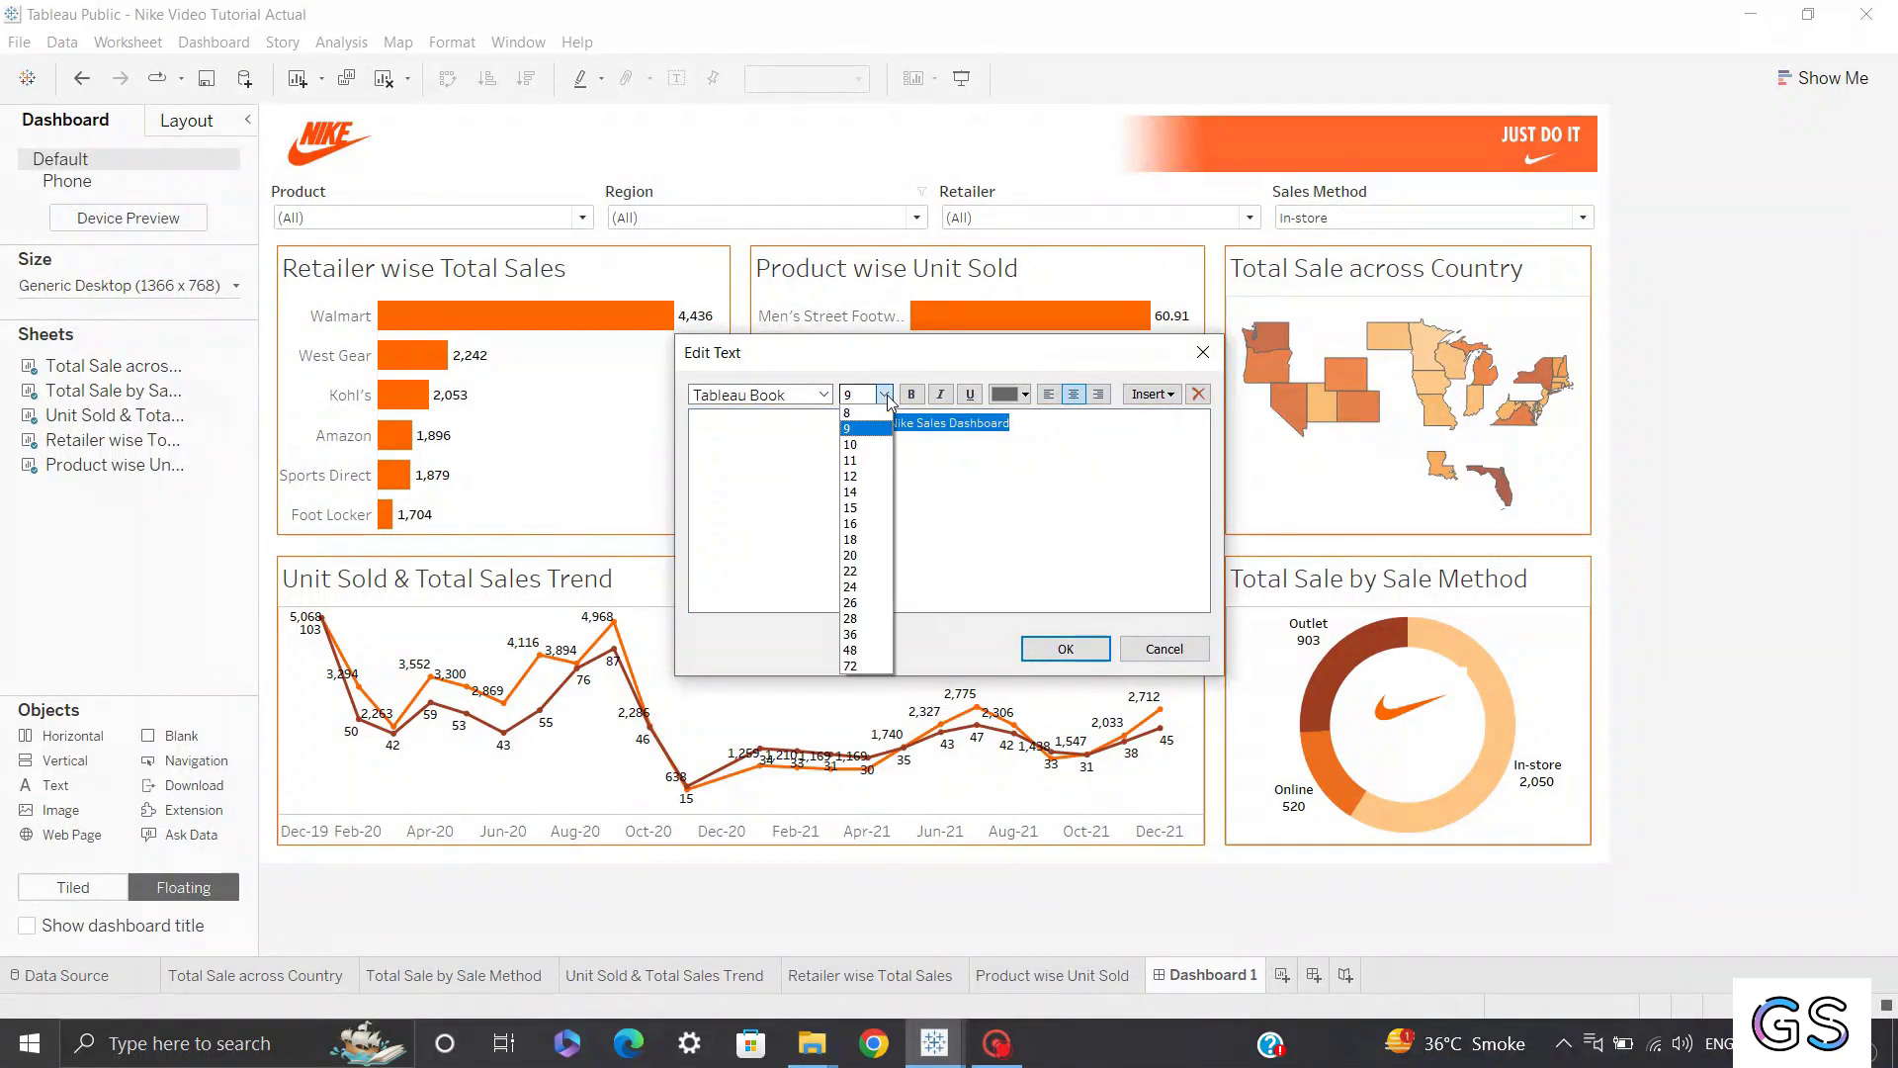
pyautogui.click(866, 492)
pyautogui.click(825, 394)
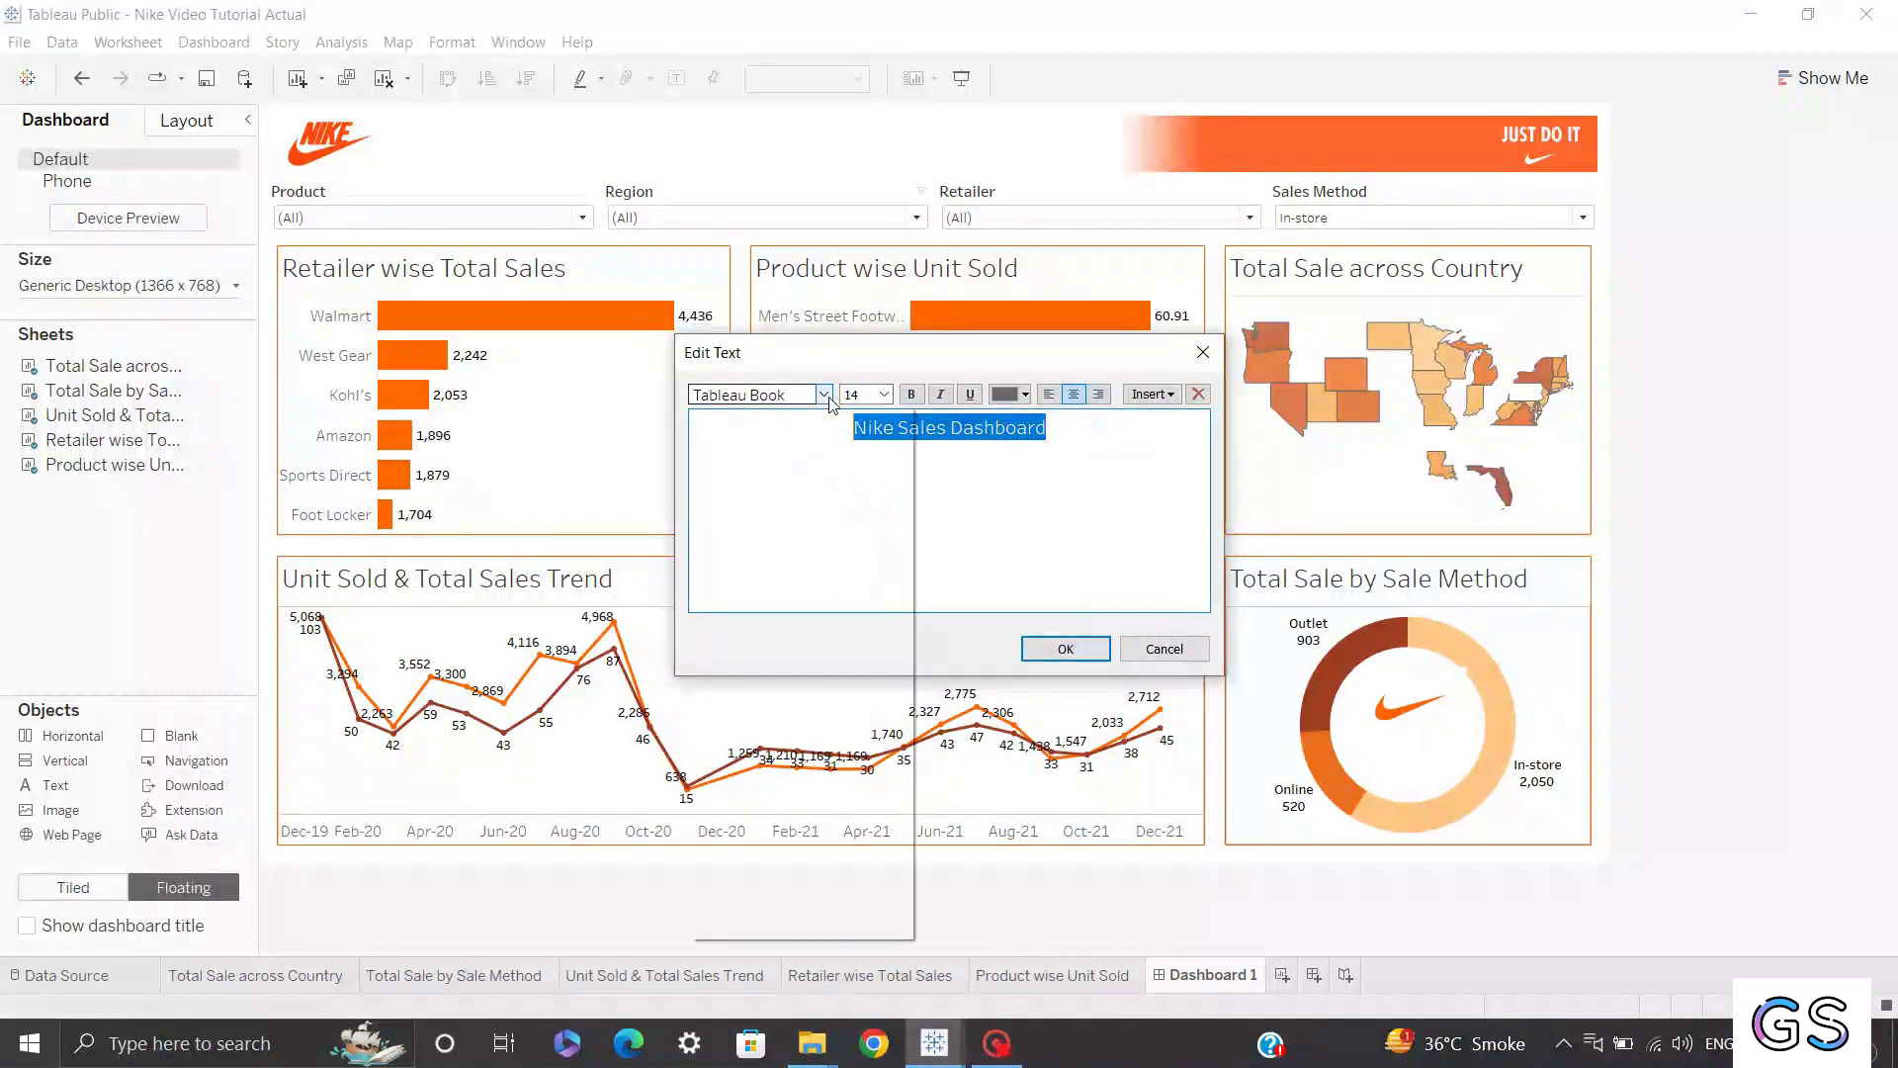
pyautogui.click(825, 395)
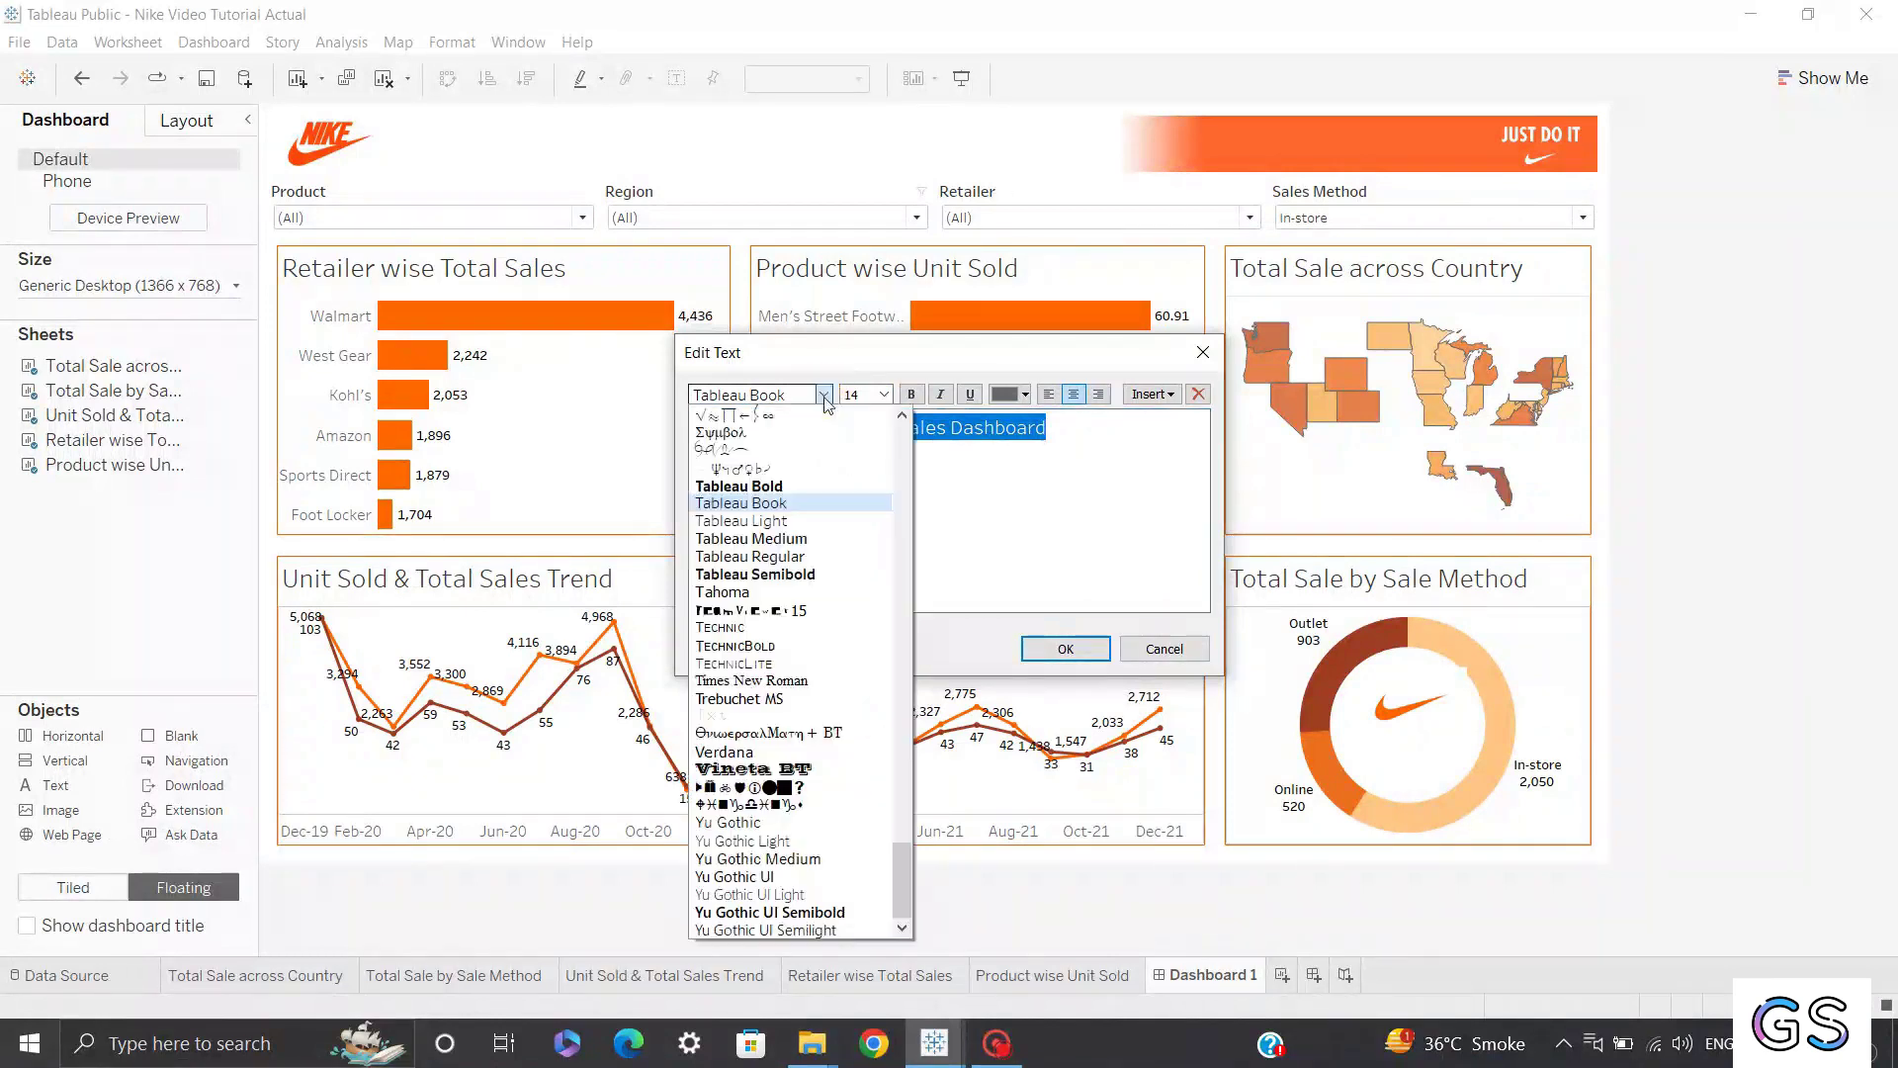
pyautogui.click(785, 540)
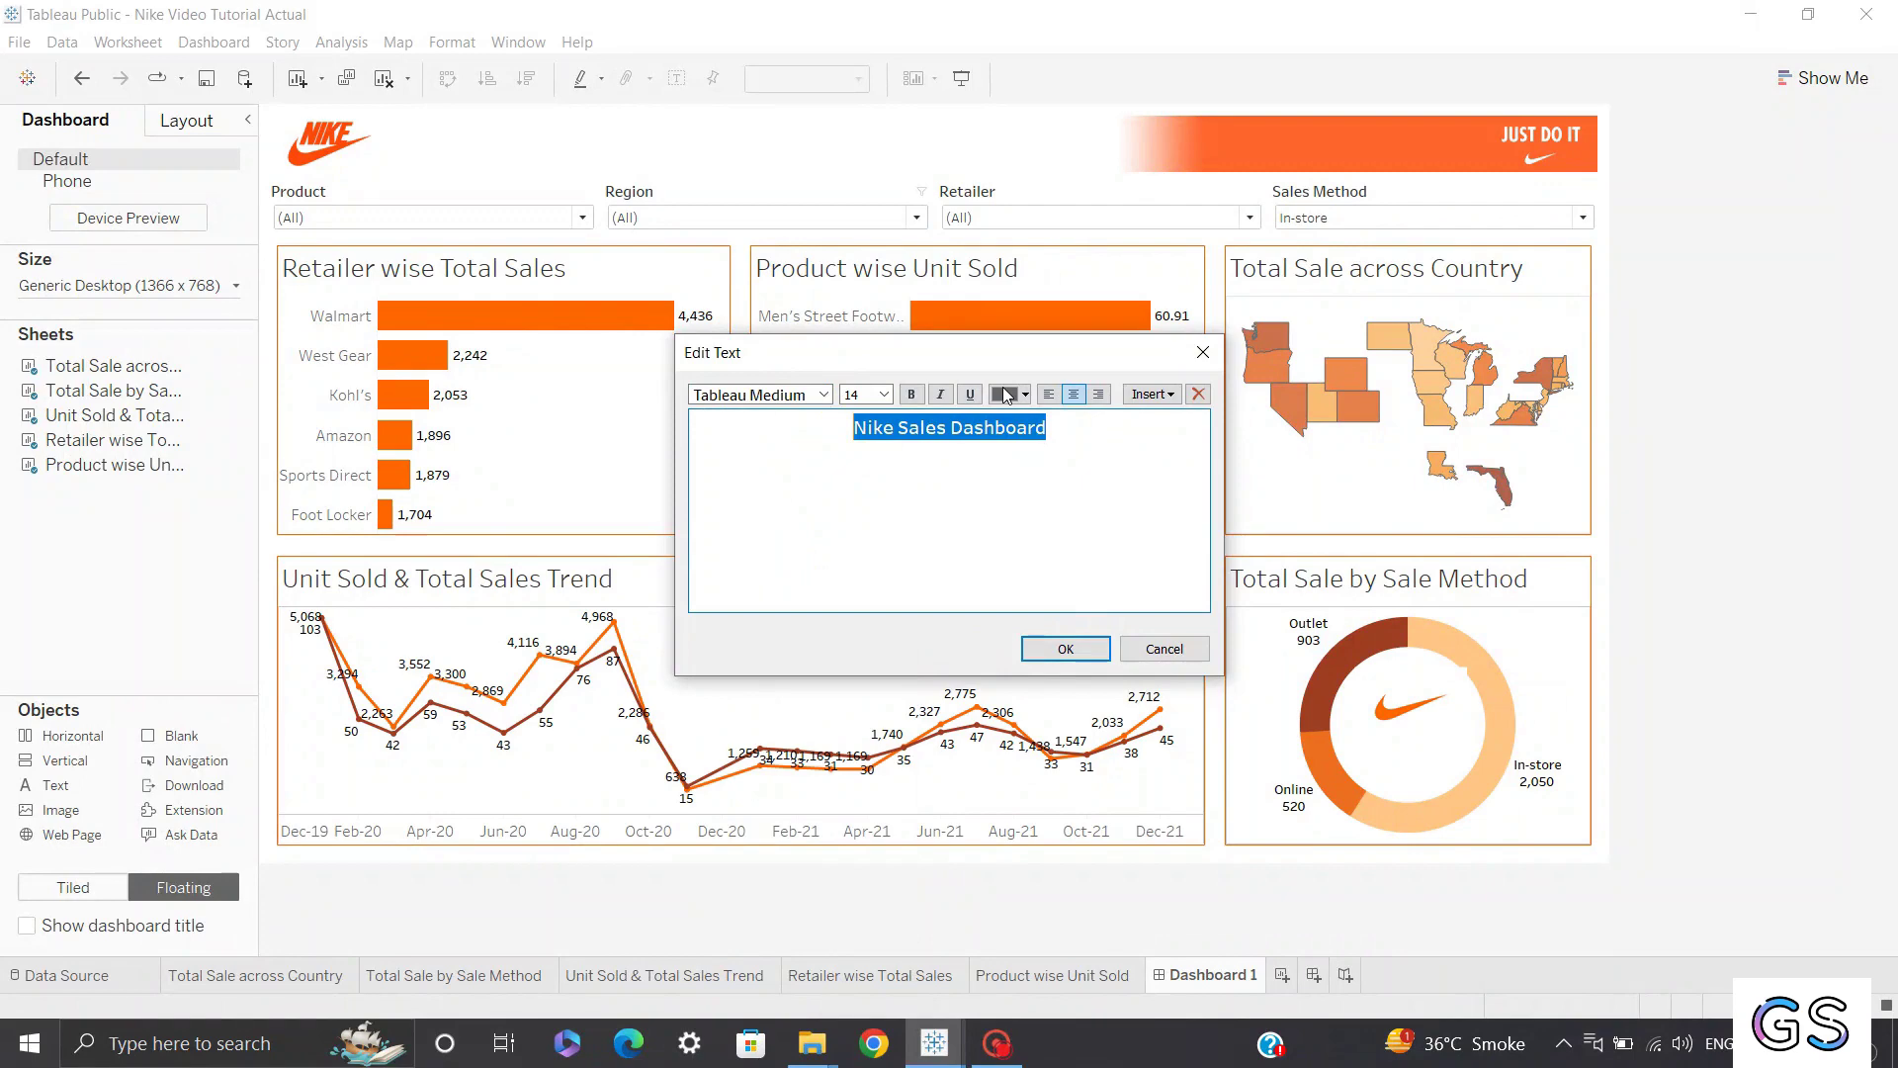
pyautogui.click(1006, 394)
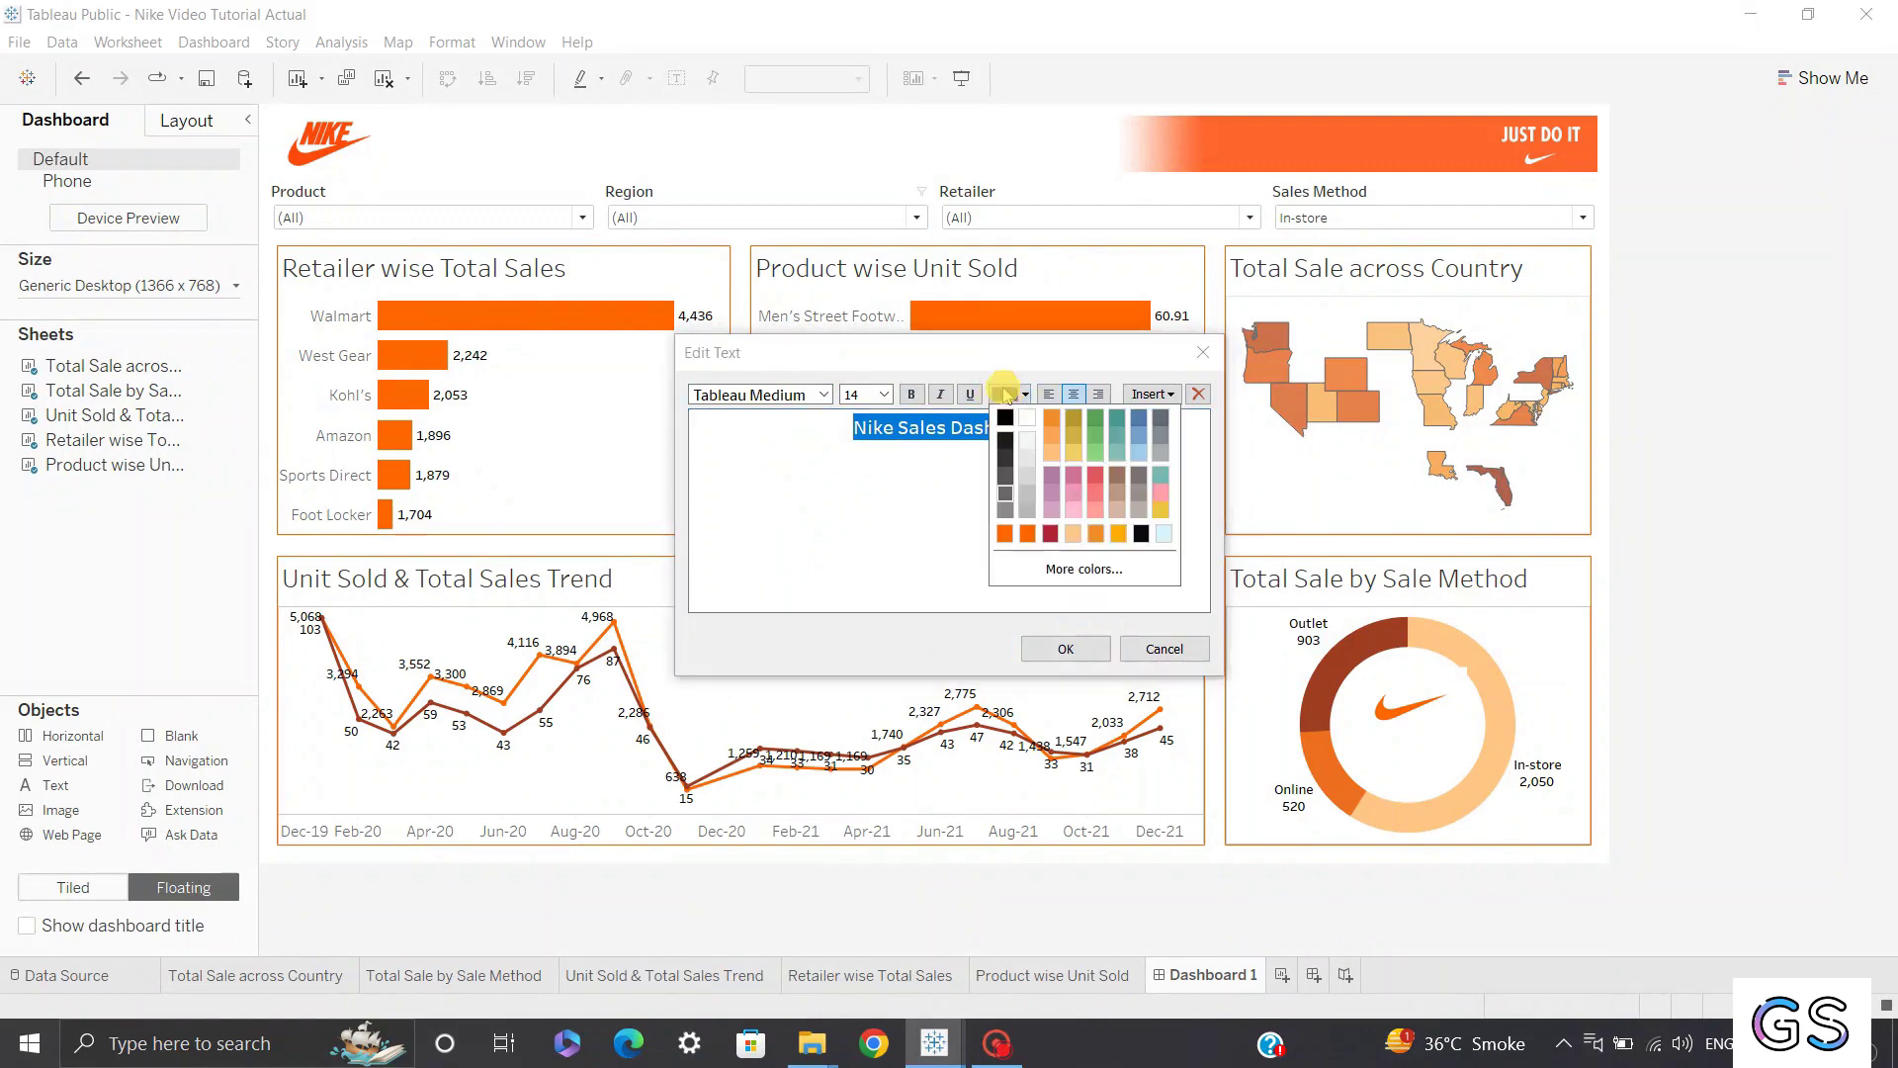
pyautogui.click(1005, 535)
pyautogui.click(1062, 647)
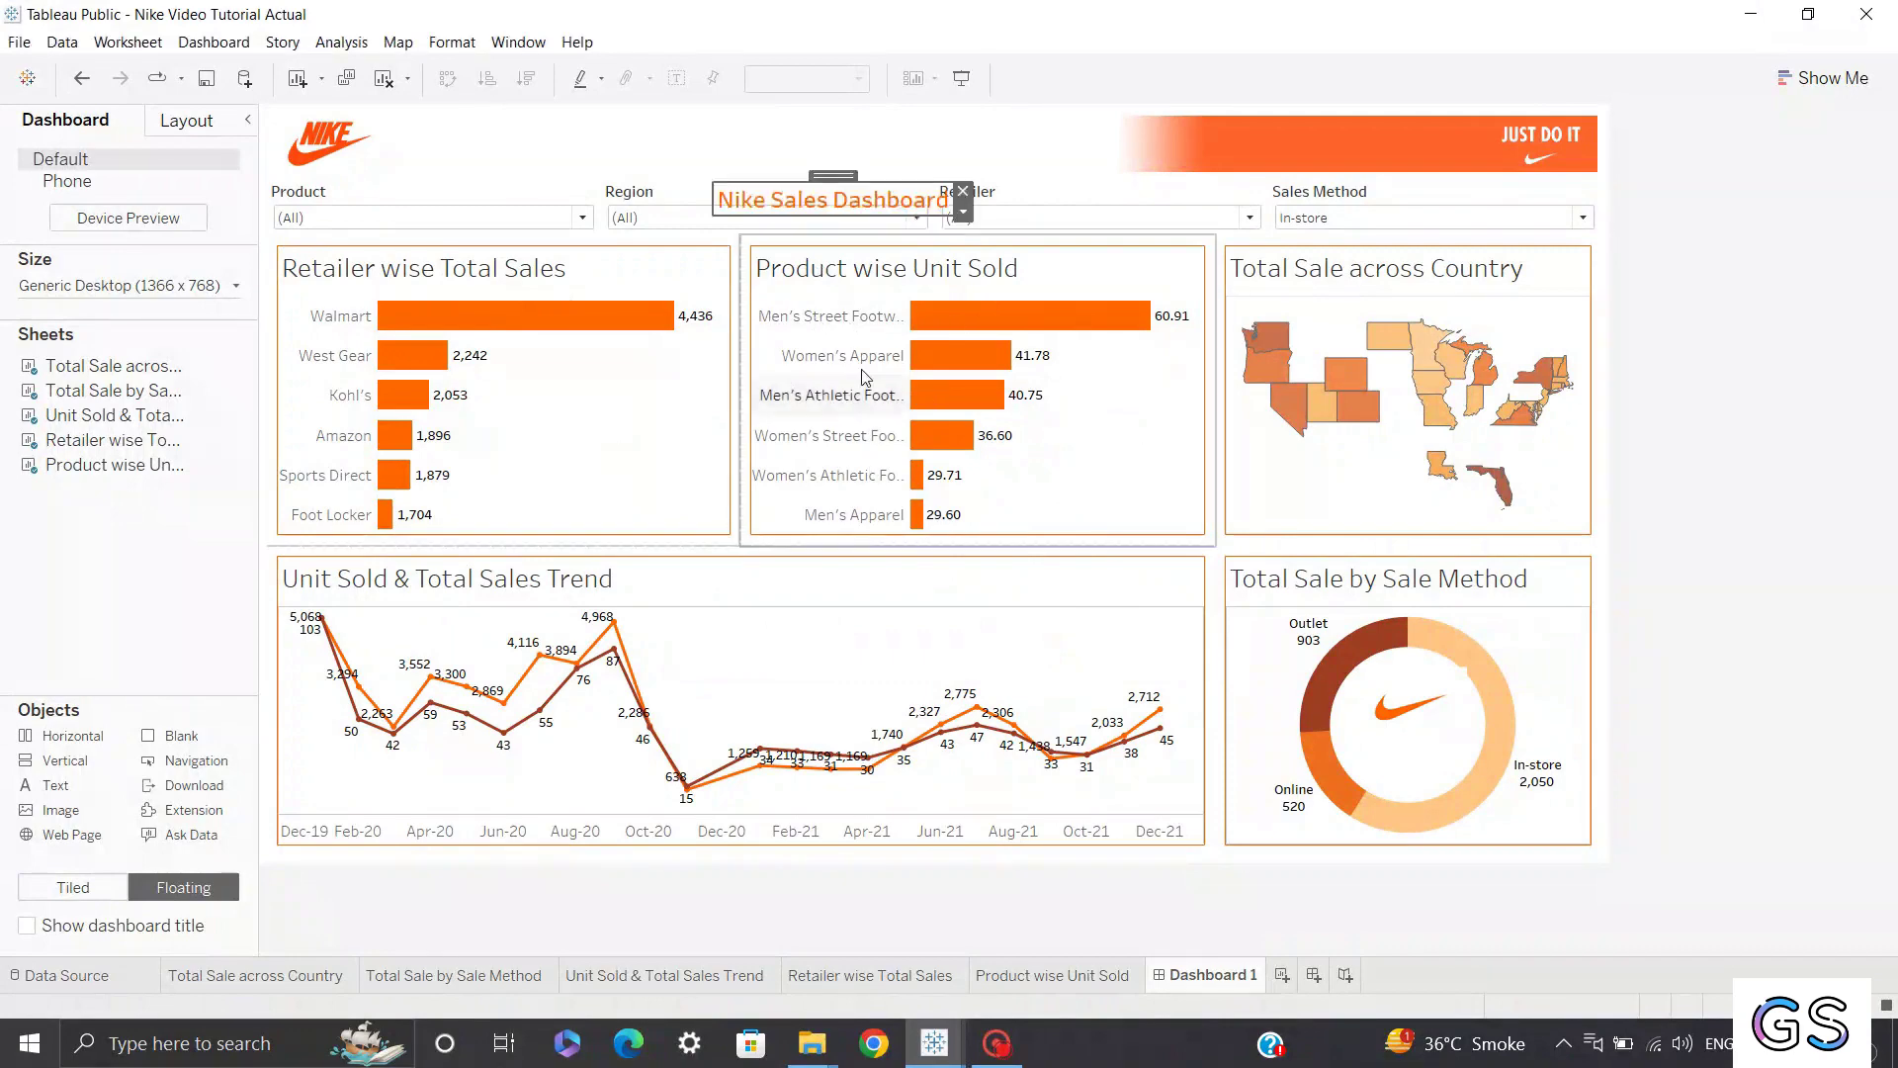
# Move the floating heading up into the banner's white area, between the Nike logo and the orange strip.
pyautogui.click(836, 176)
pyautogui.moveTo(836, 176); pyautogui.dragTo(904, 121)
pyautogui.click(1670, 425)
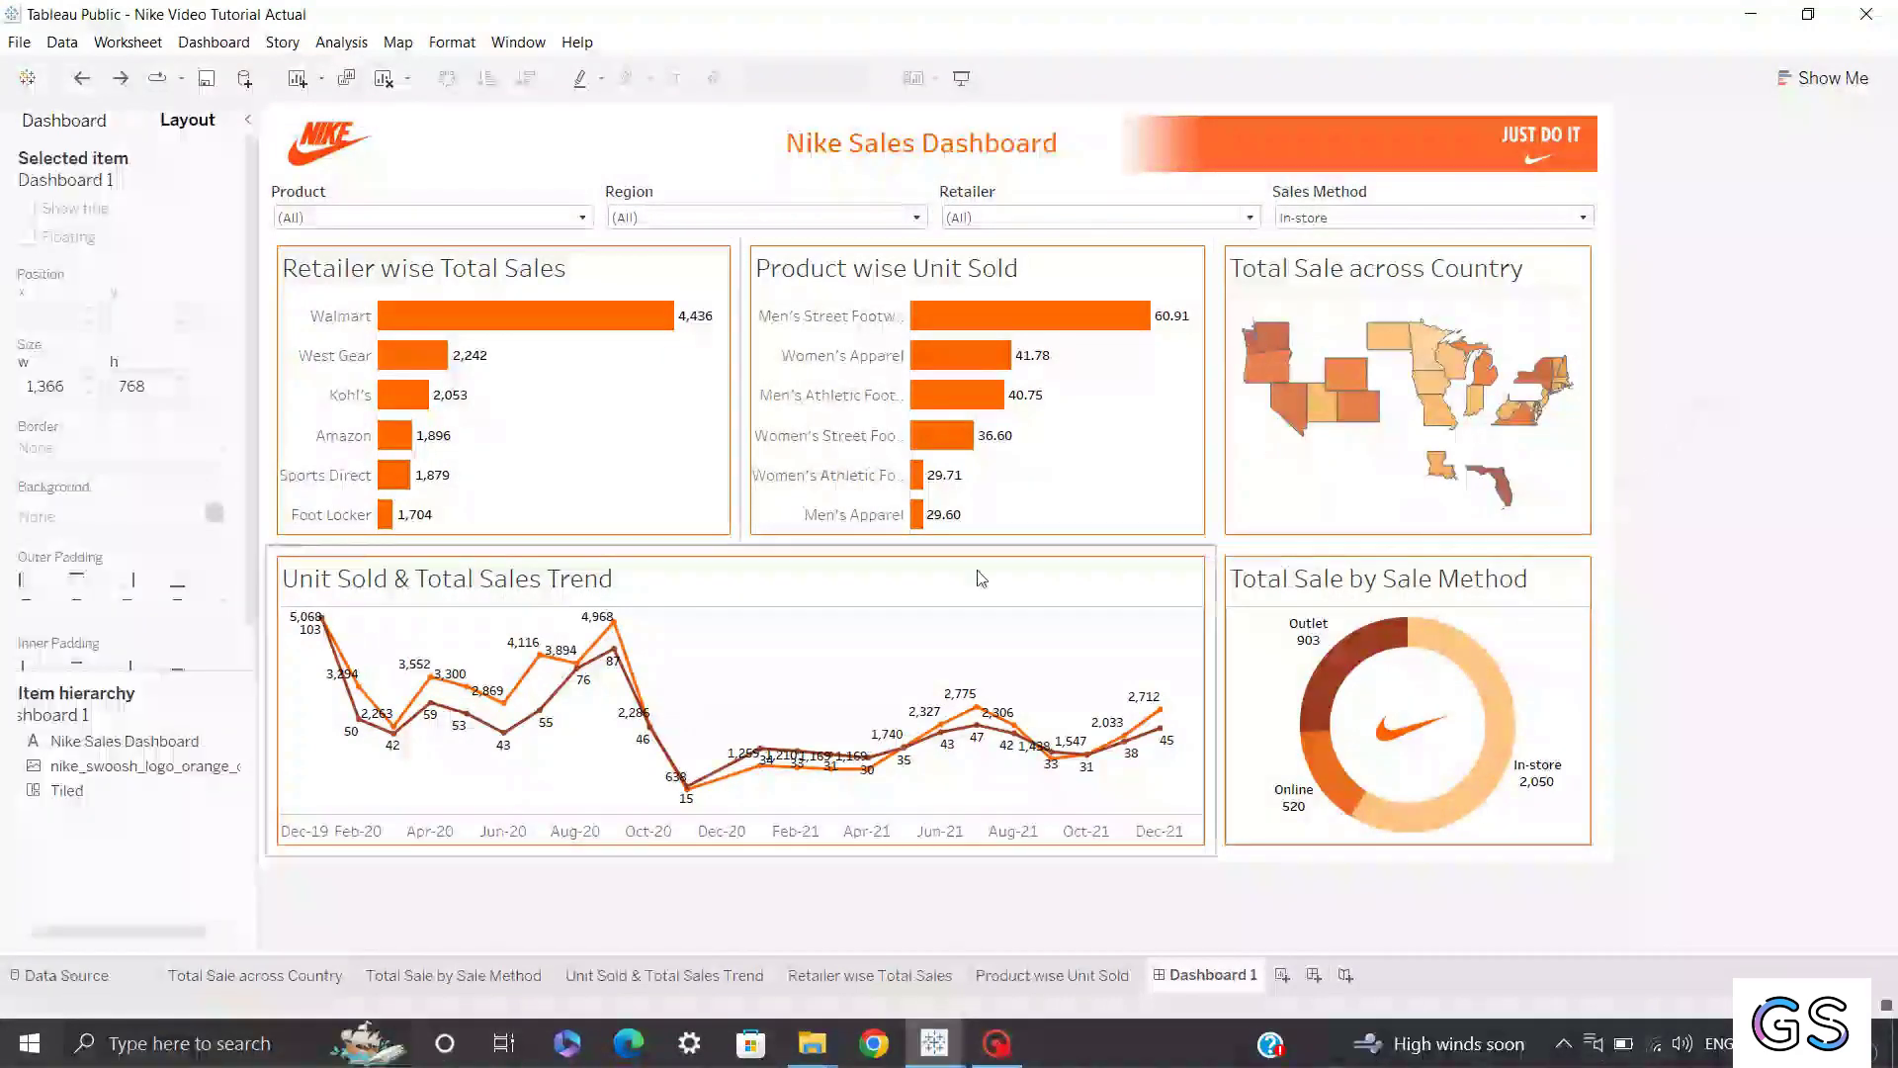
# Format the Retailer wise Total Sales chart title as centered, size 11, Tableau Medium and orange.
pyautogui.click(505, 257)
pyautogui.doubleClick(505, 262)
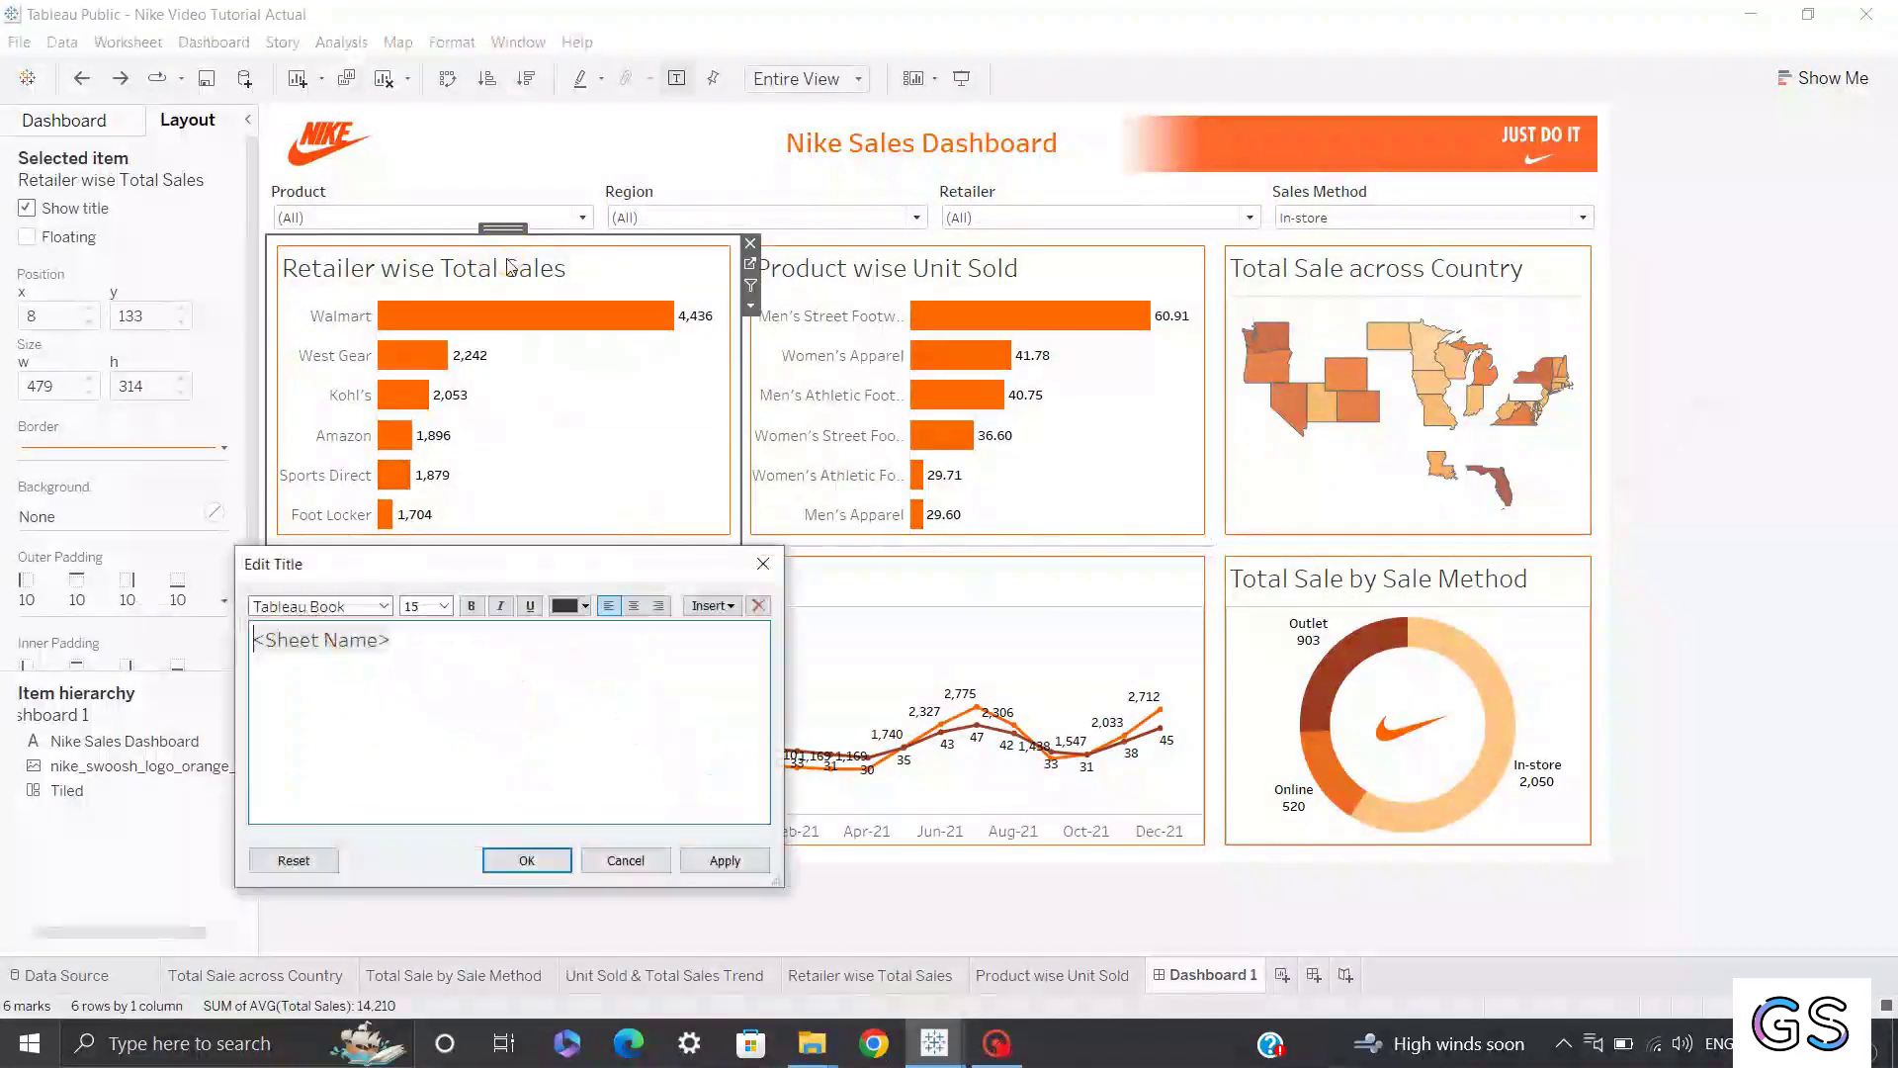
pyautogui.click(634, 606)
pyautogui.hotkey('ctrl', 'a')
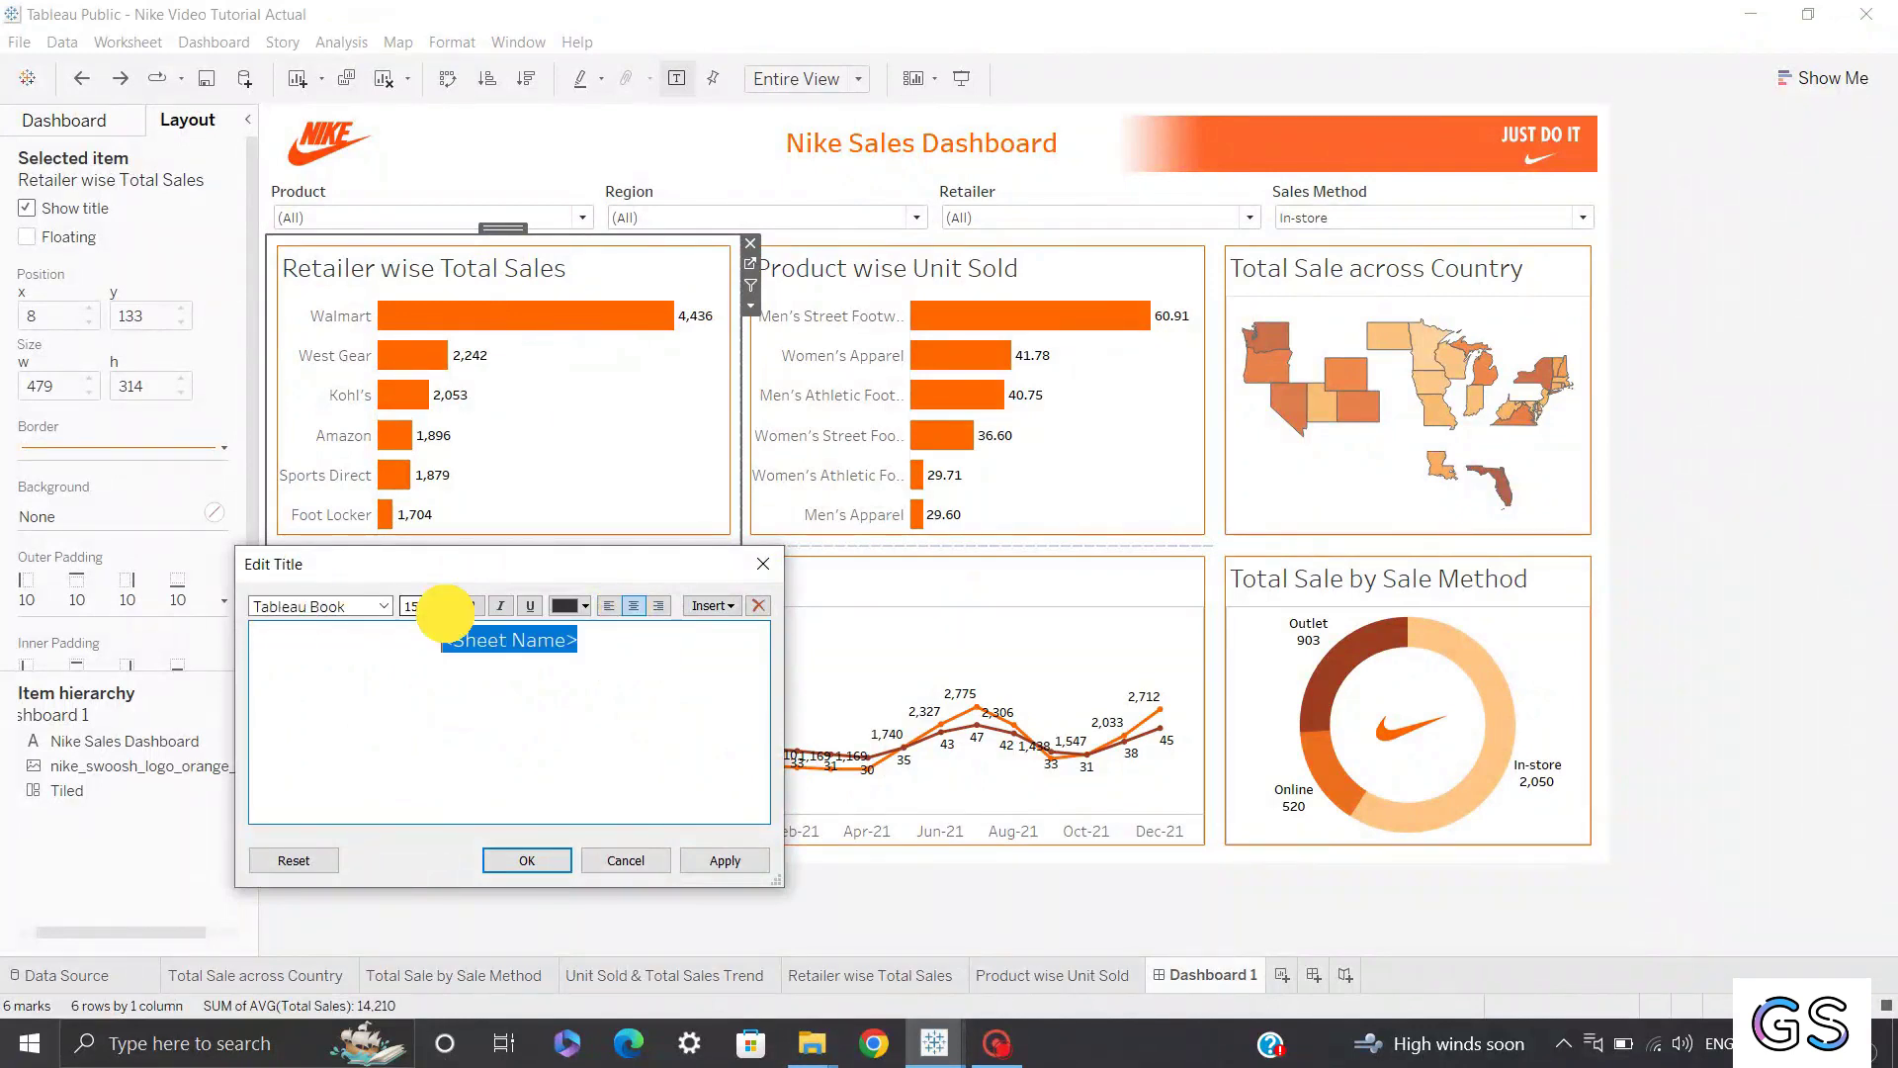
pyautogui.click(444, 605)
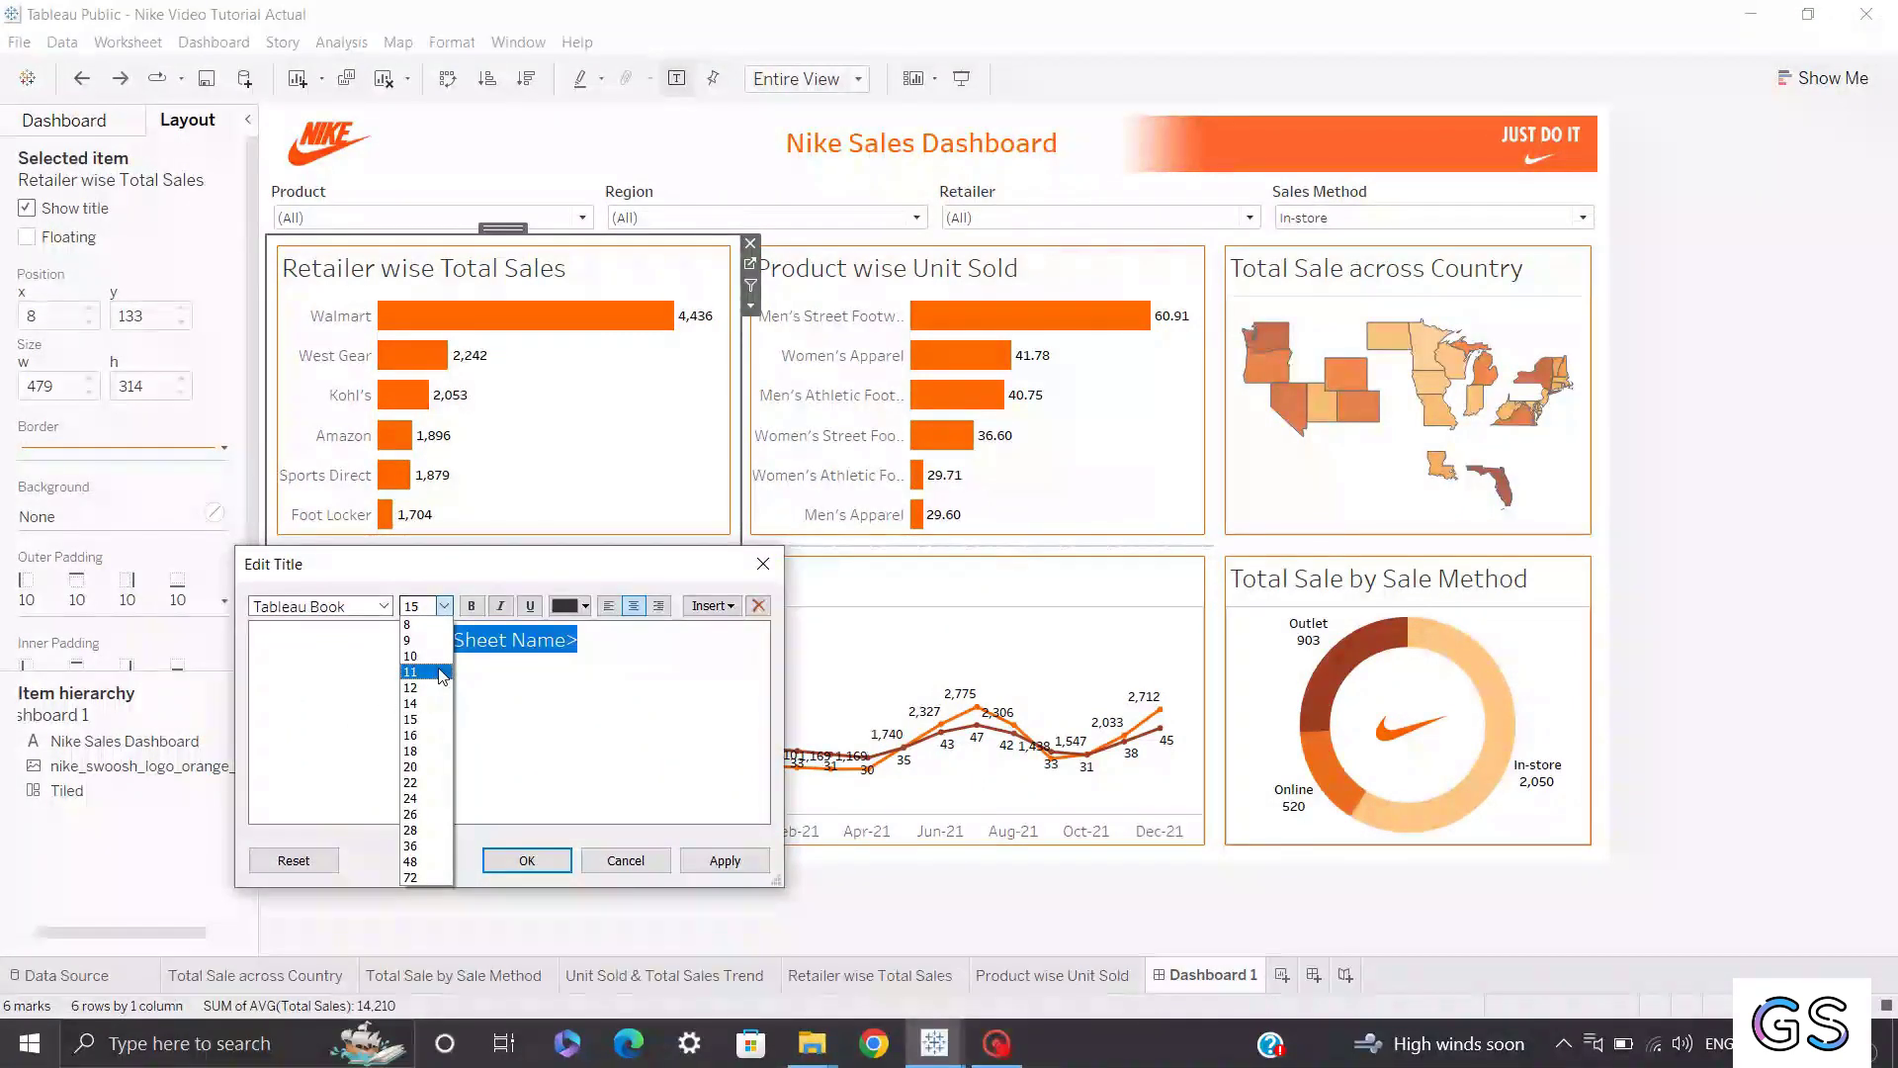
pyautogui.click(441, 673)
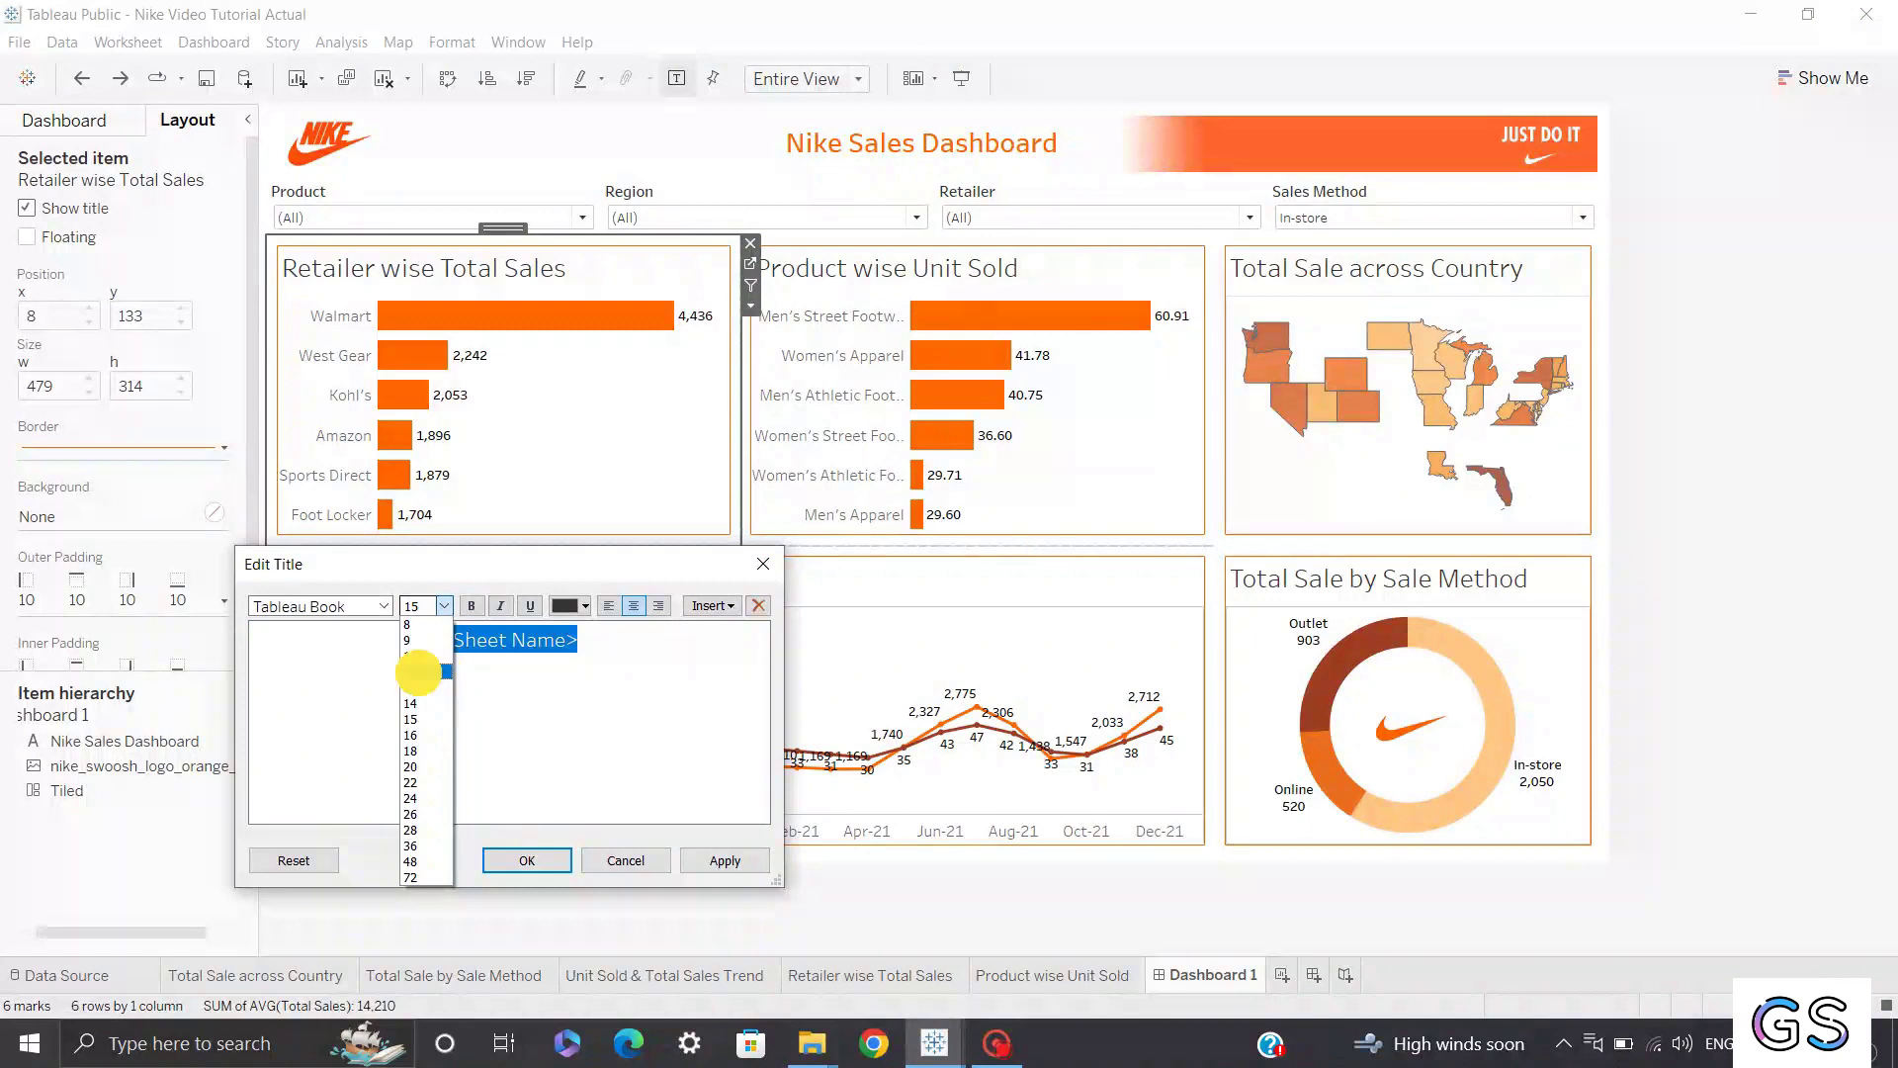
pyautogui.click(371, 605)
pyautogui.click(384, 605)
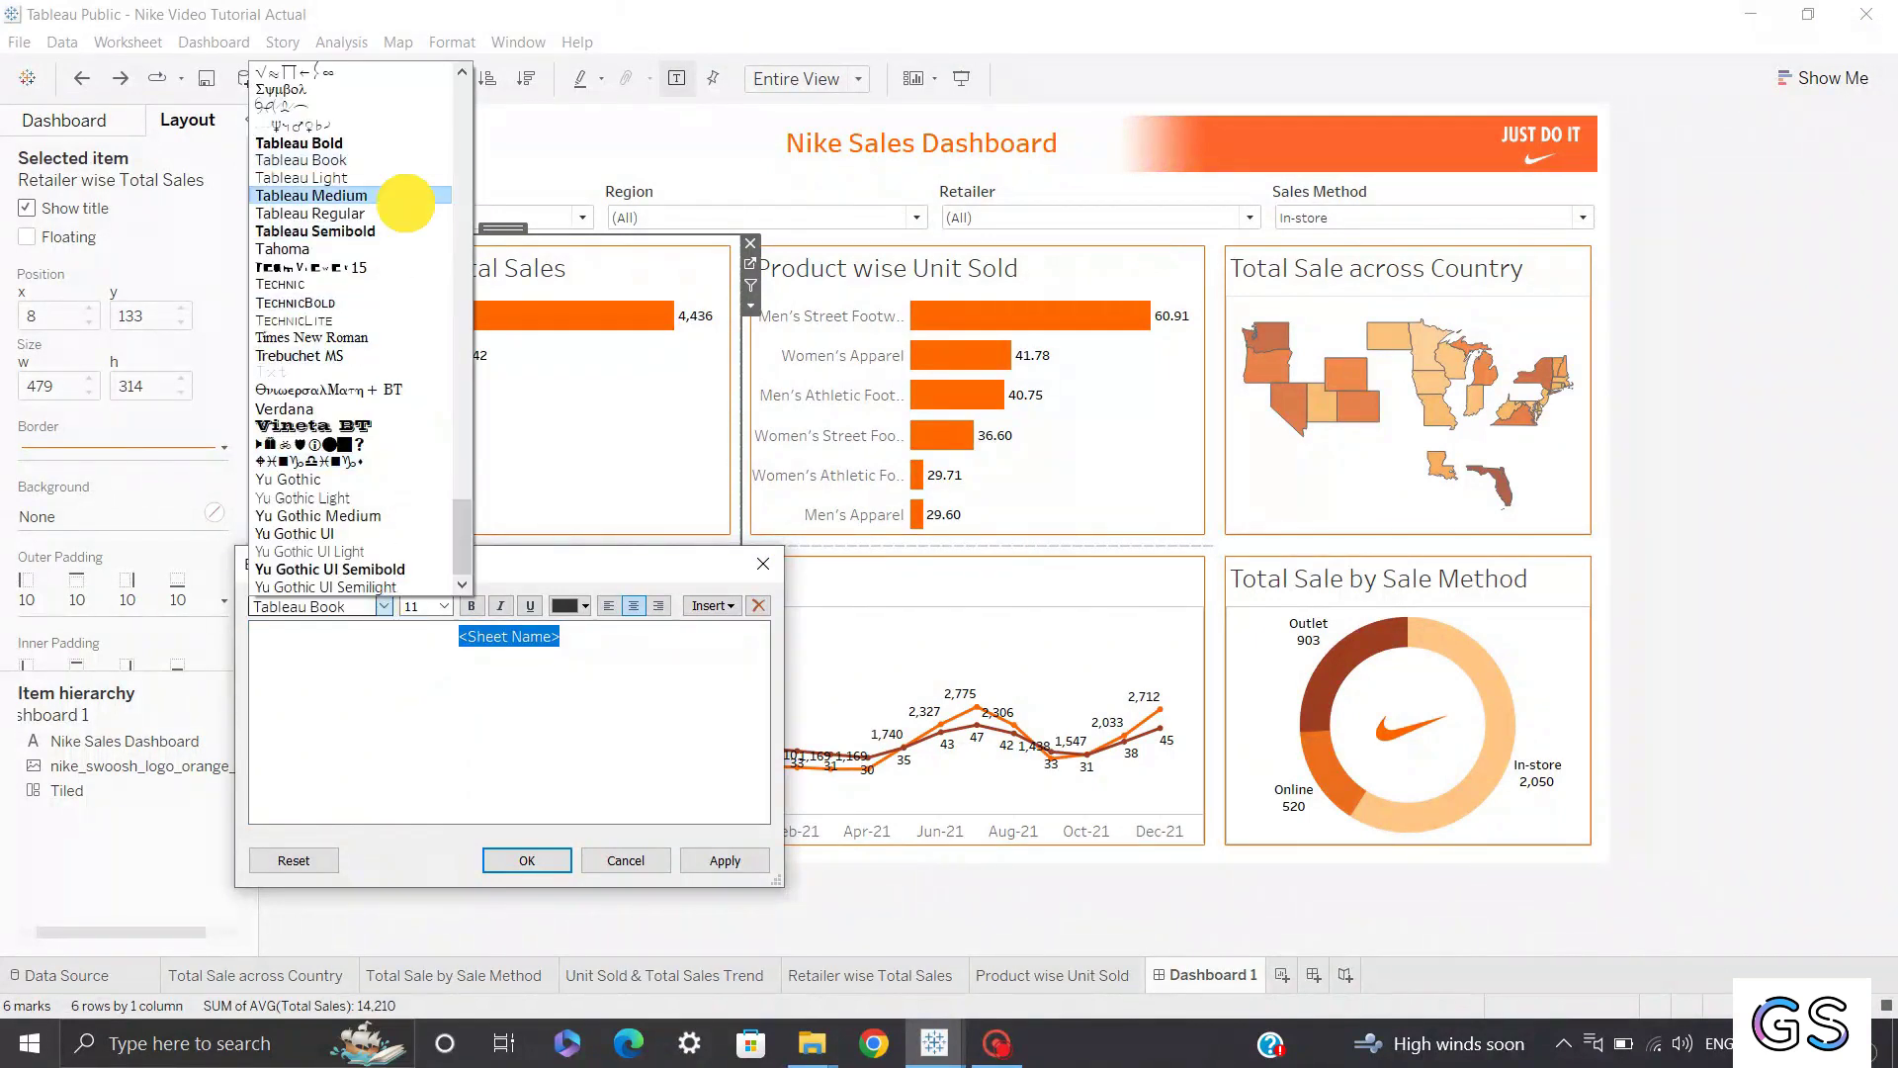
pyautogui.click(405, 196)
pyautogui.click(571, 607)
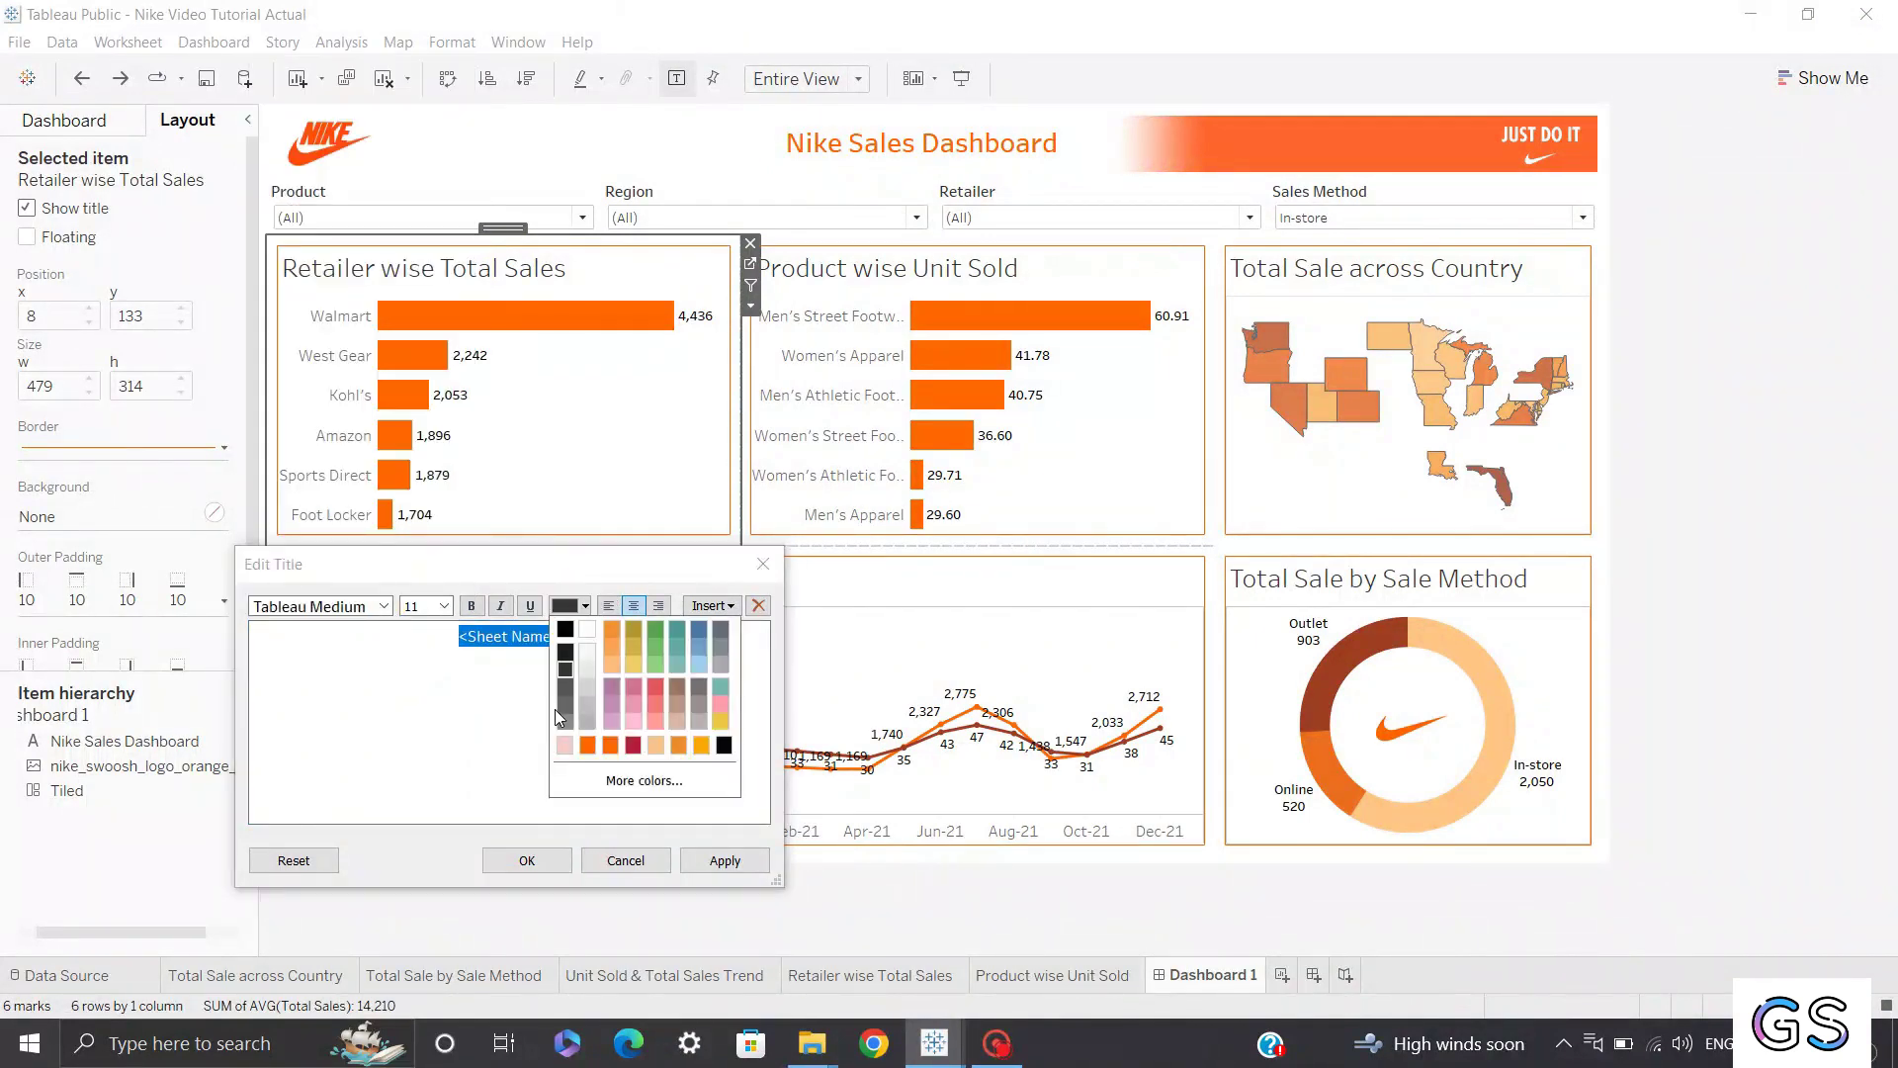
pyautogui.click(586, 745)
pyautogui.click(527, 860)
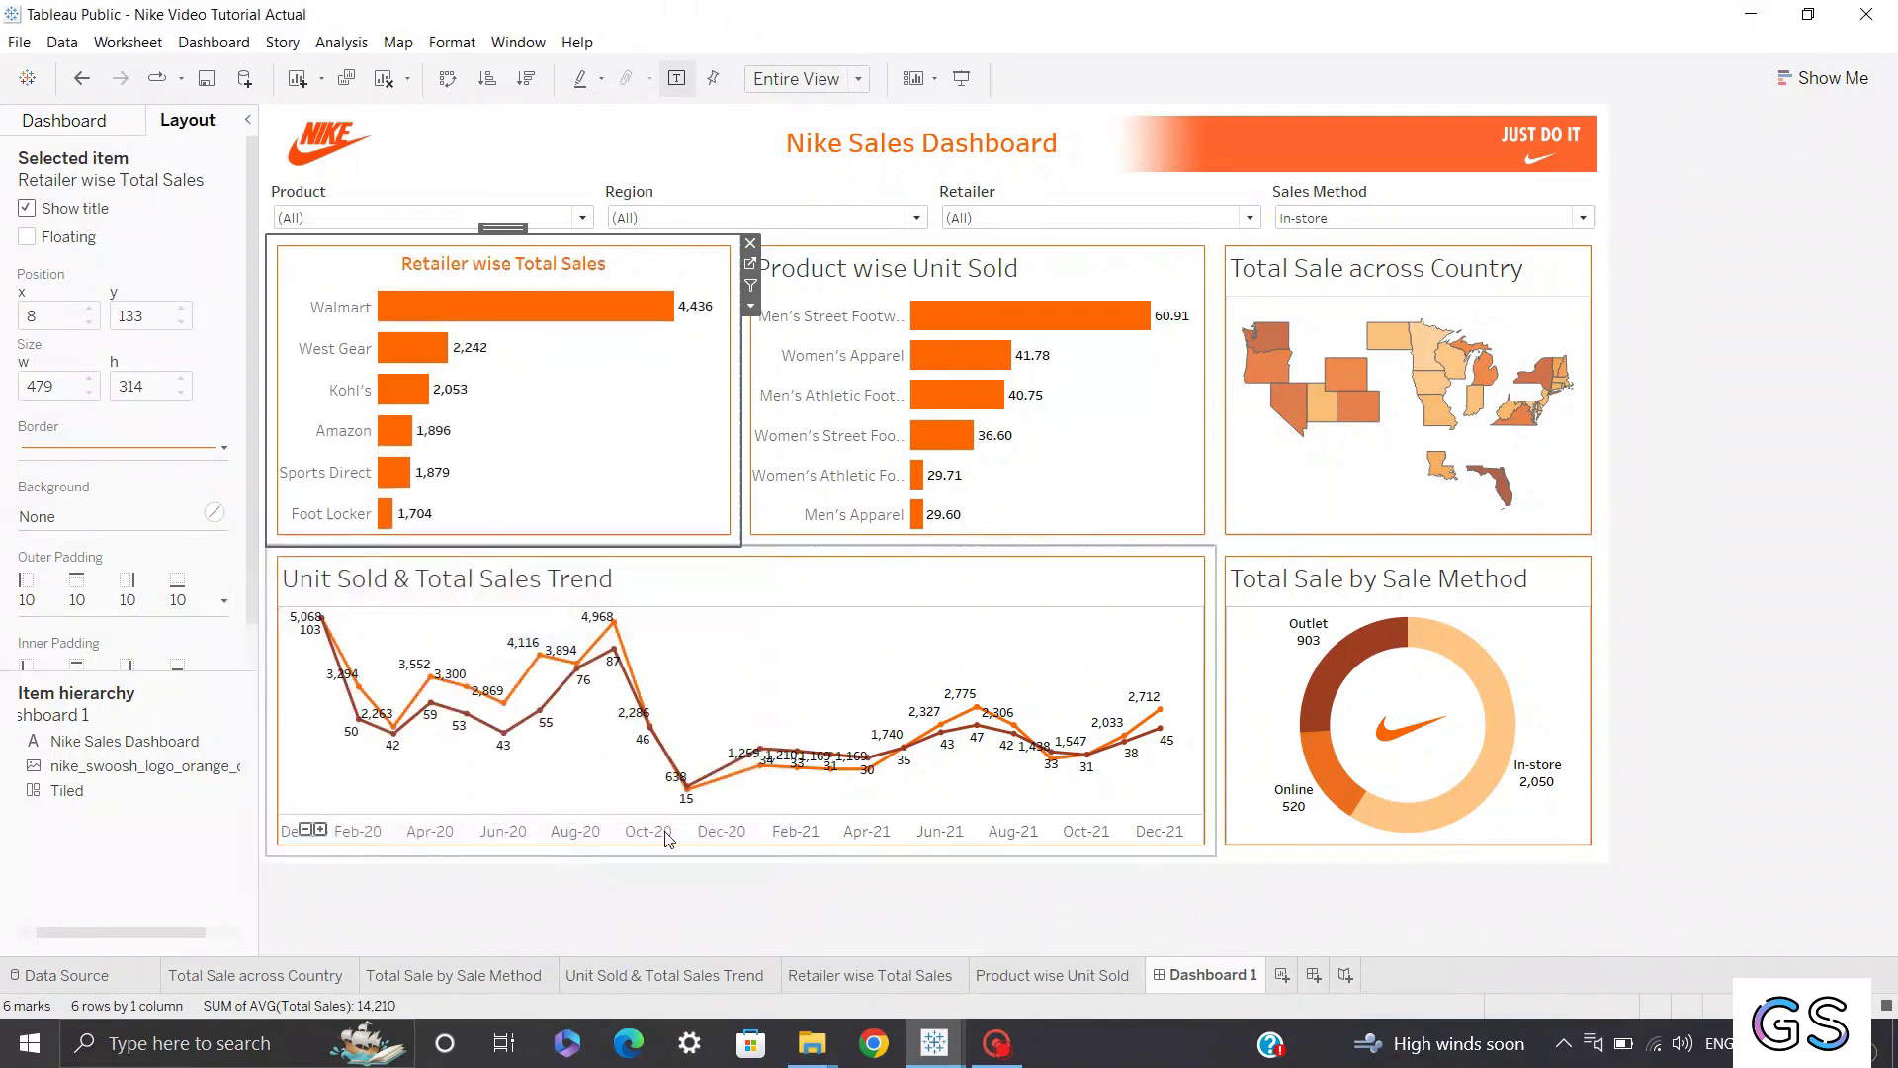
# Give the Product filter a light pink background at 100% opacity.
pyautogui.click(379, 200)
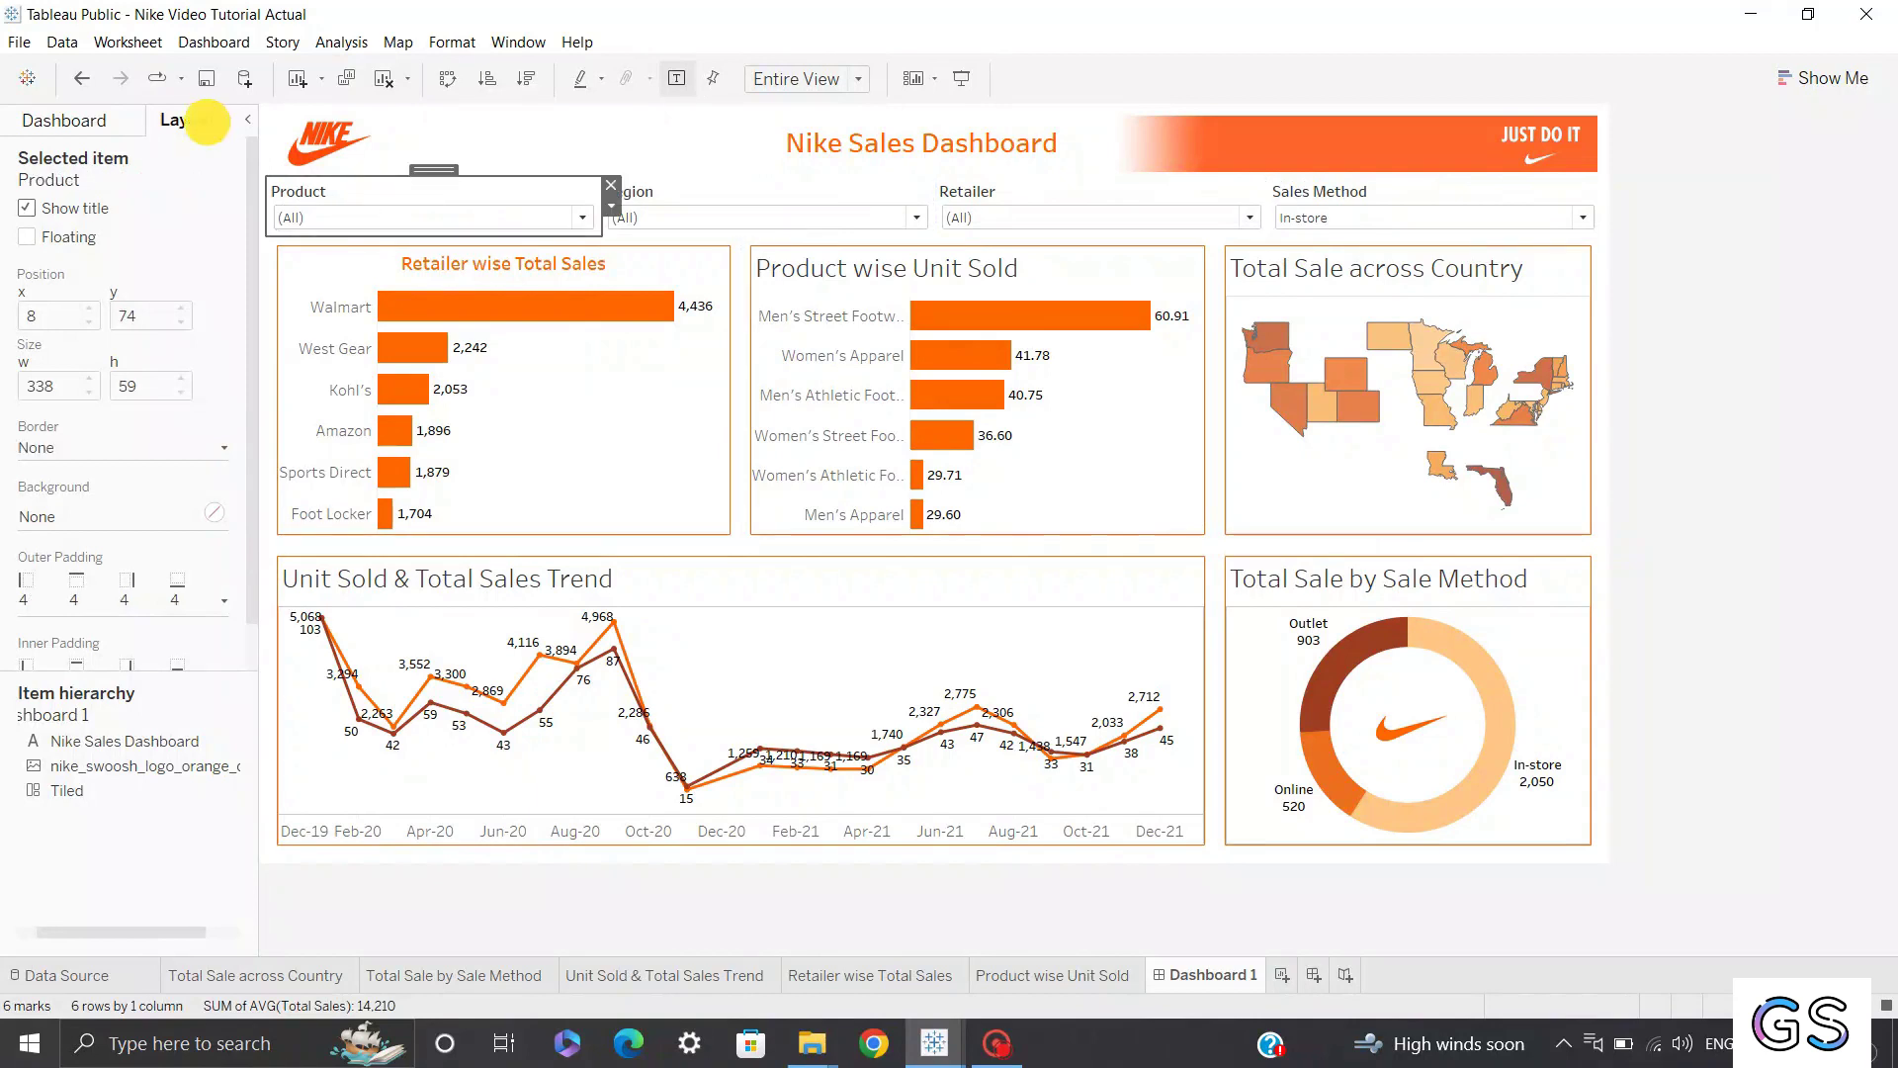
pyautogui.click(89, 518)
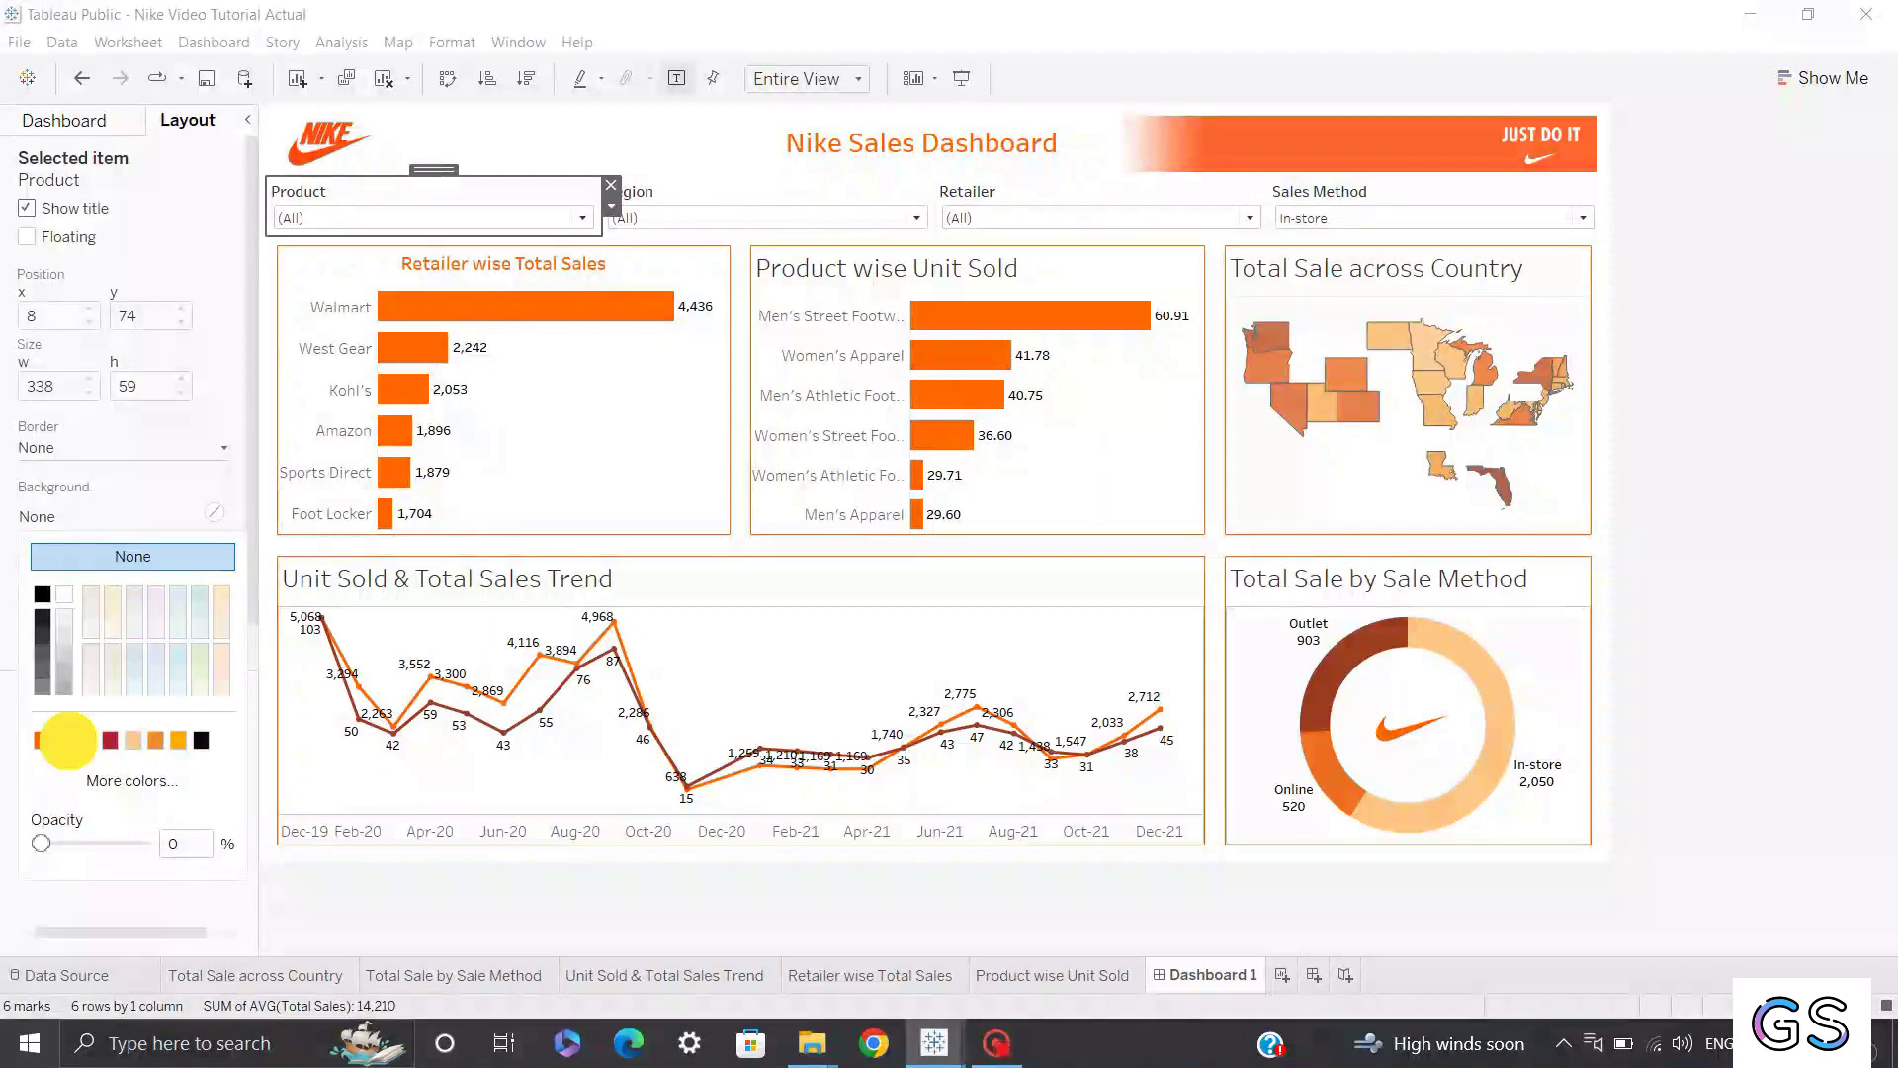
pyautogui.click(70, 742)
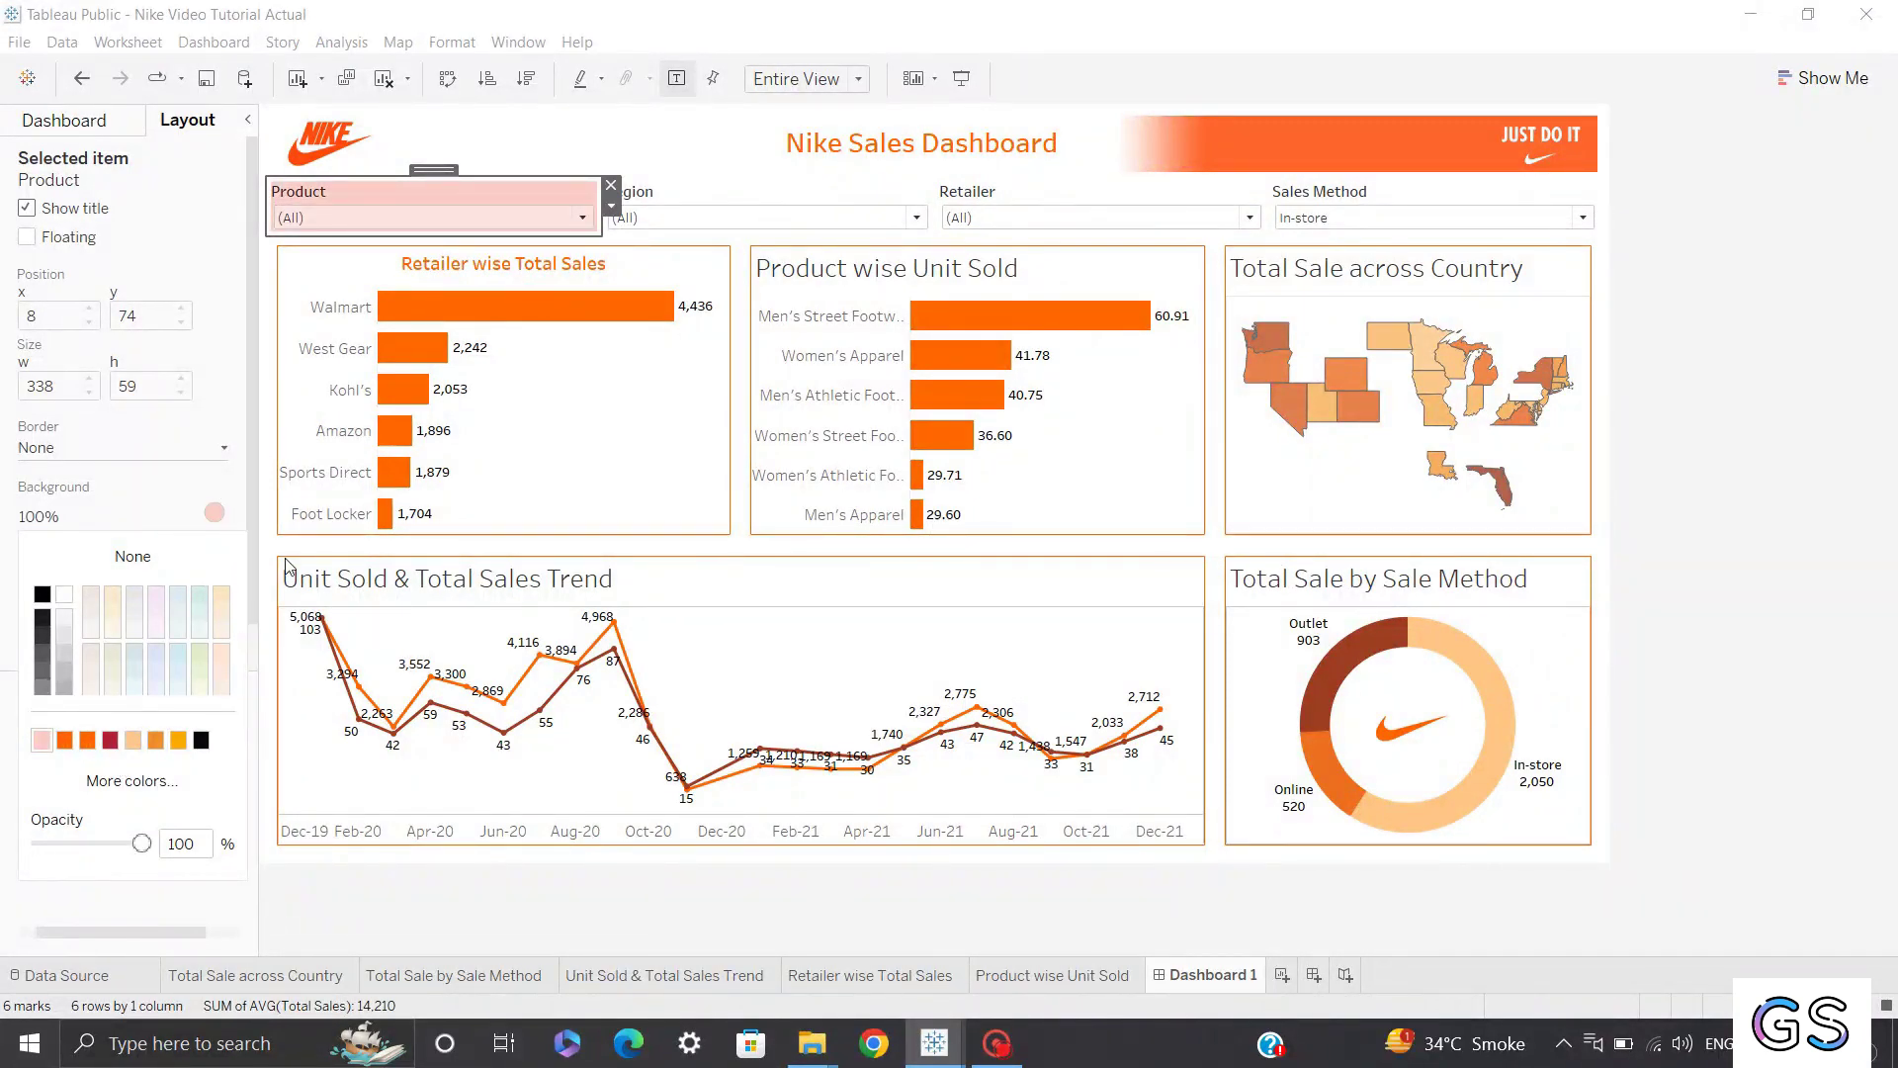
# Give the Product filter a custom light orange background, #ffb07b.
pyautogui.click(65, 741)
pyautogui.click(109, 781)
pyautogui.moveTo(1135, 339); pyautogui.dragTo(1138, 434)
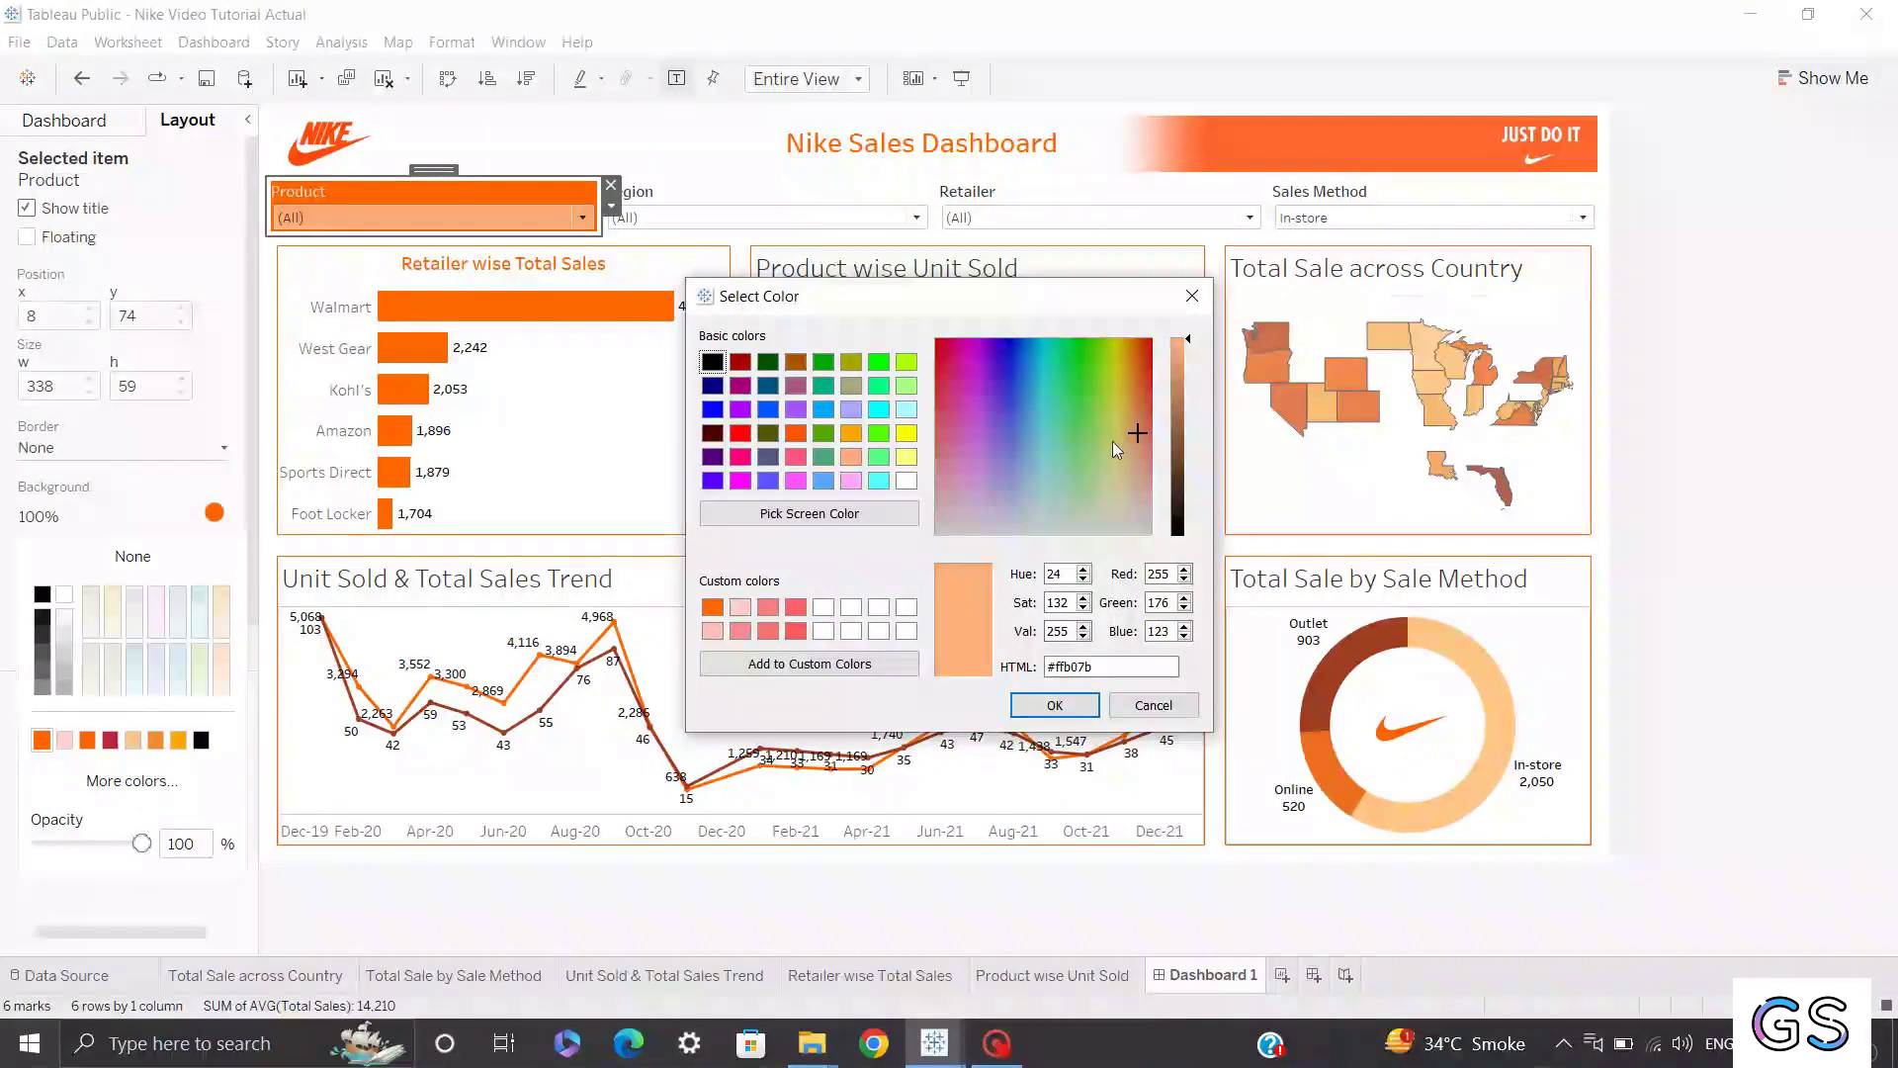
pyautogui.click(1054, 705)
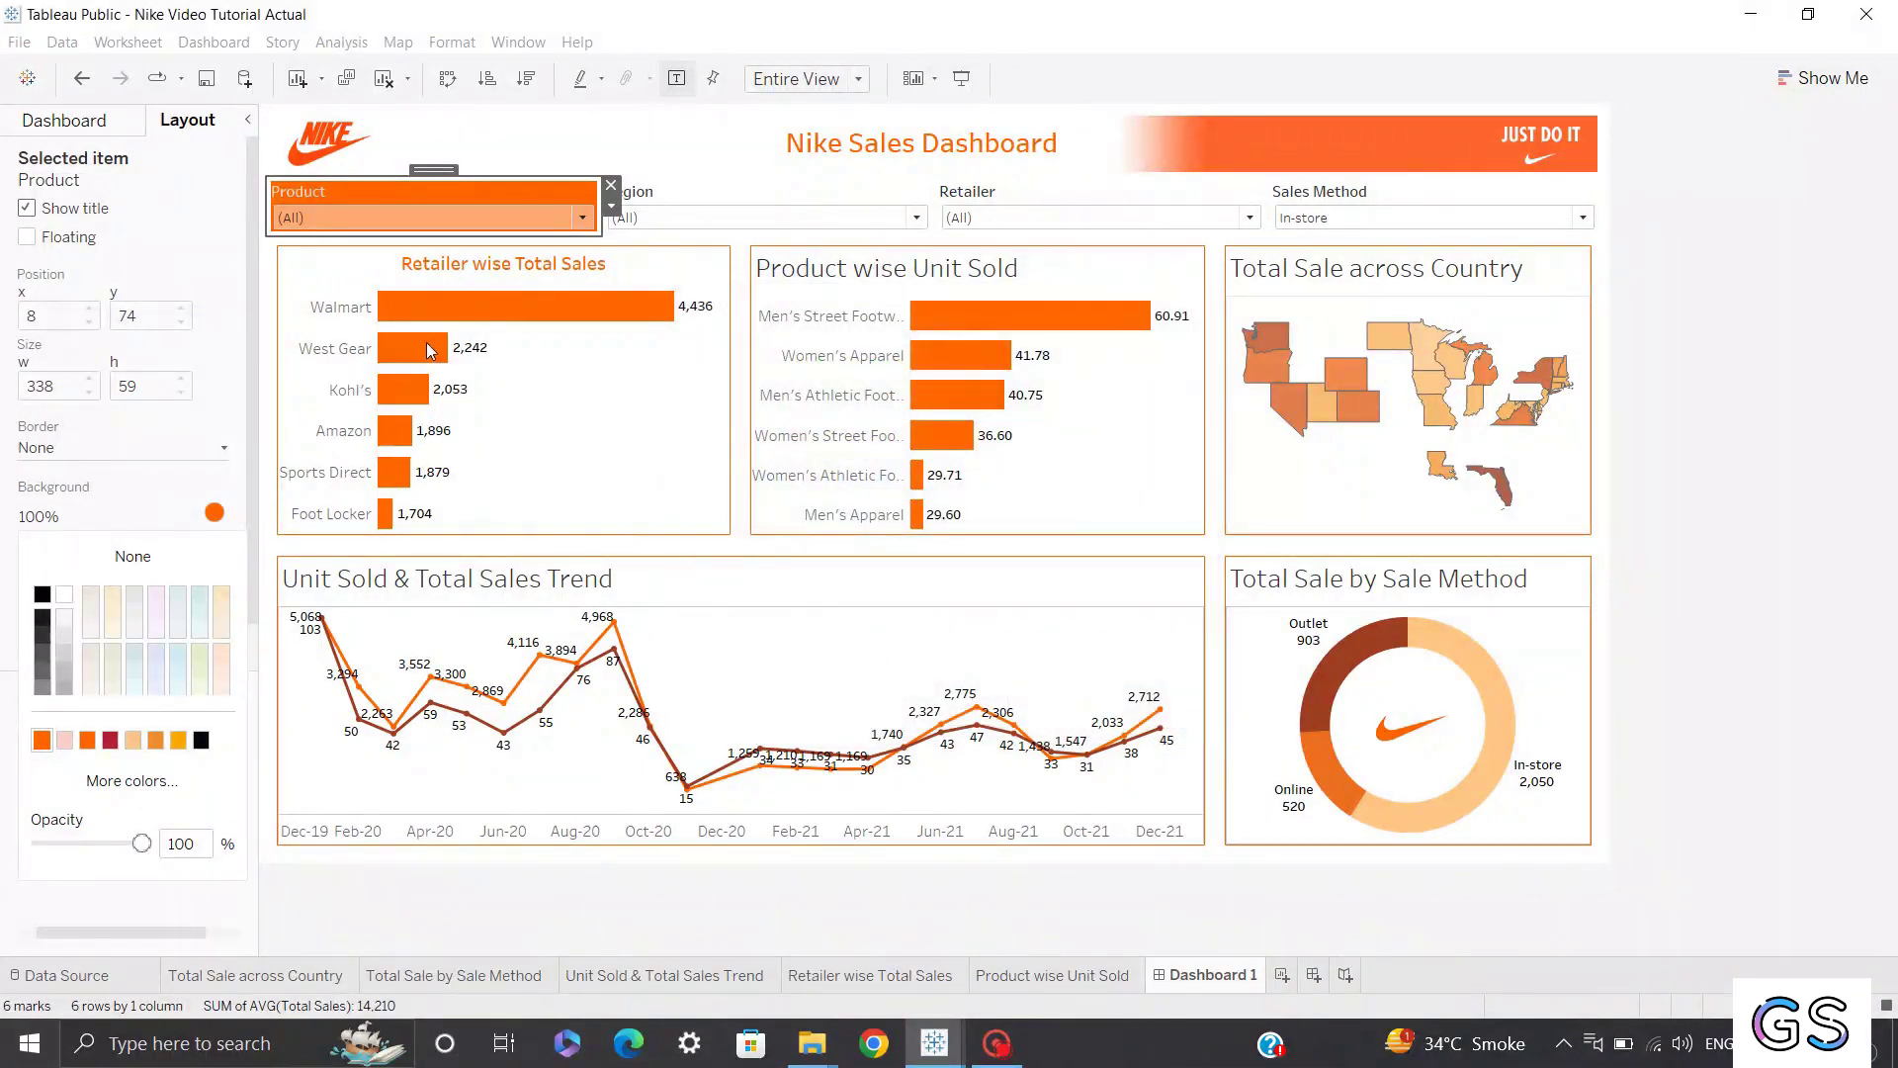
# Format the Product filter title as centered with white text.
pyautogui.doubleClick(435, 197)
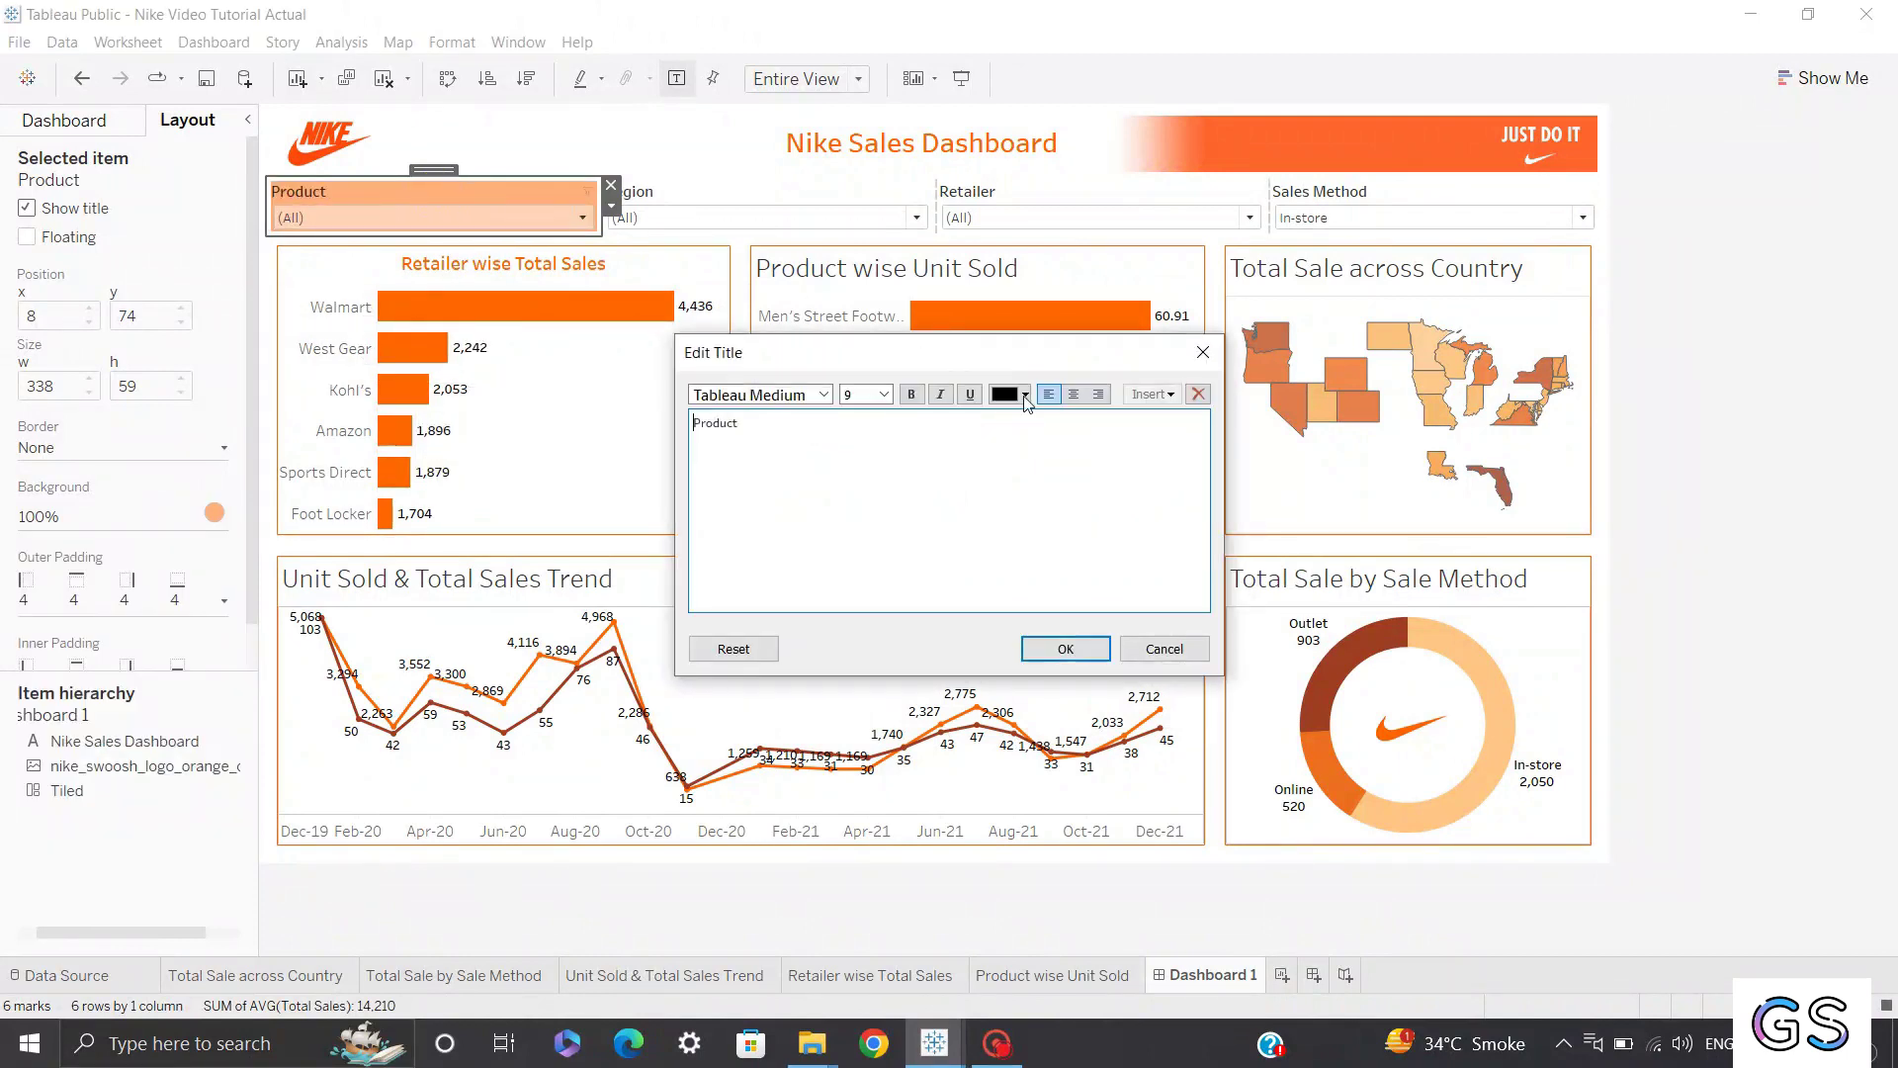
pyautogui.click(1074, 394)
pyautogui.tripleClick(742, 417)
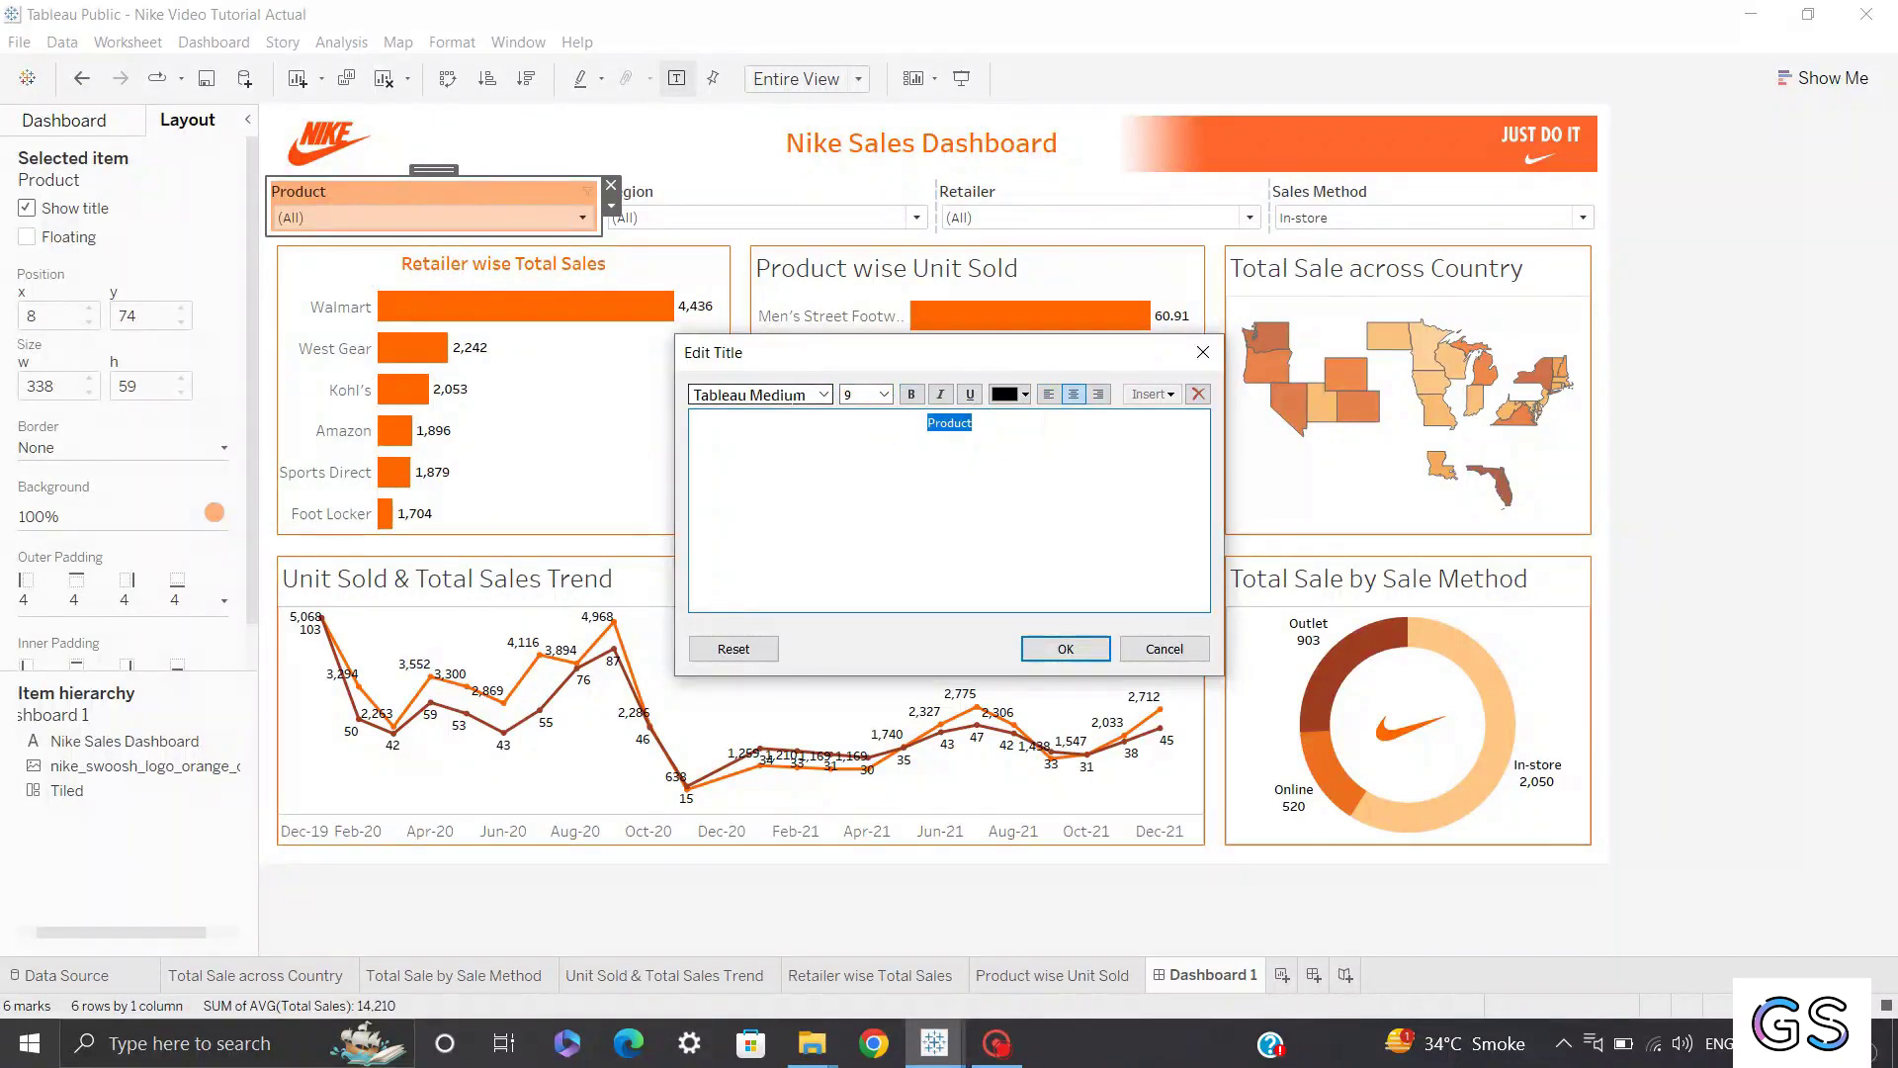
pyautogui.click(1013, 397)
pyautogui.click(1028, 419)
pyautogui.click(1065, 648)
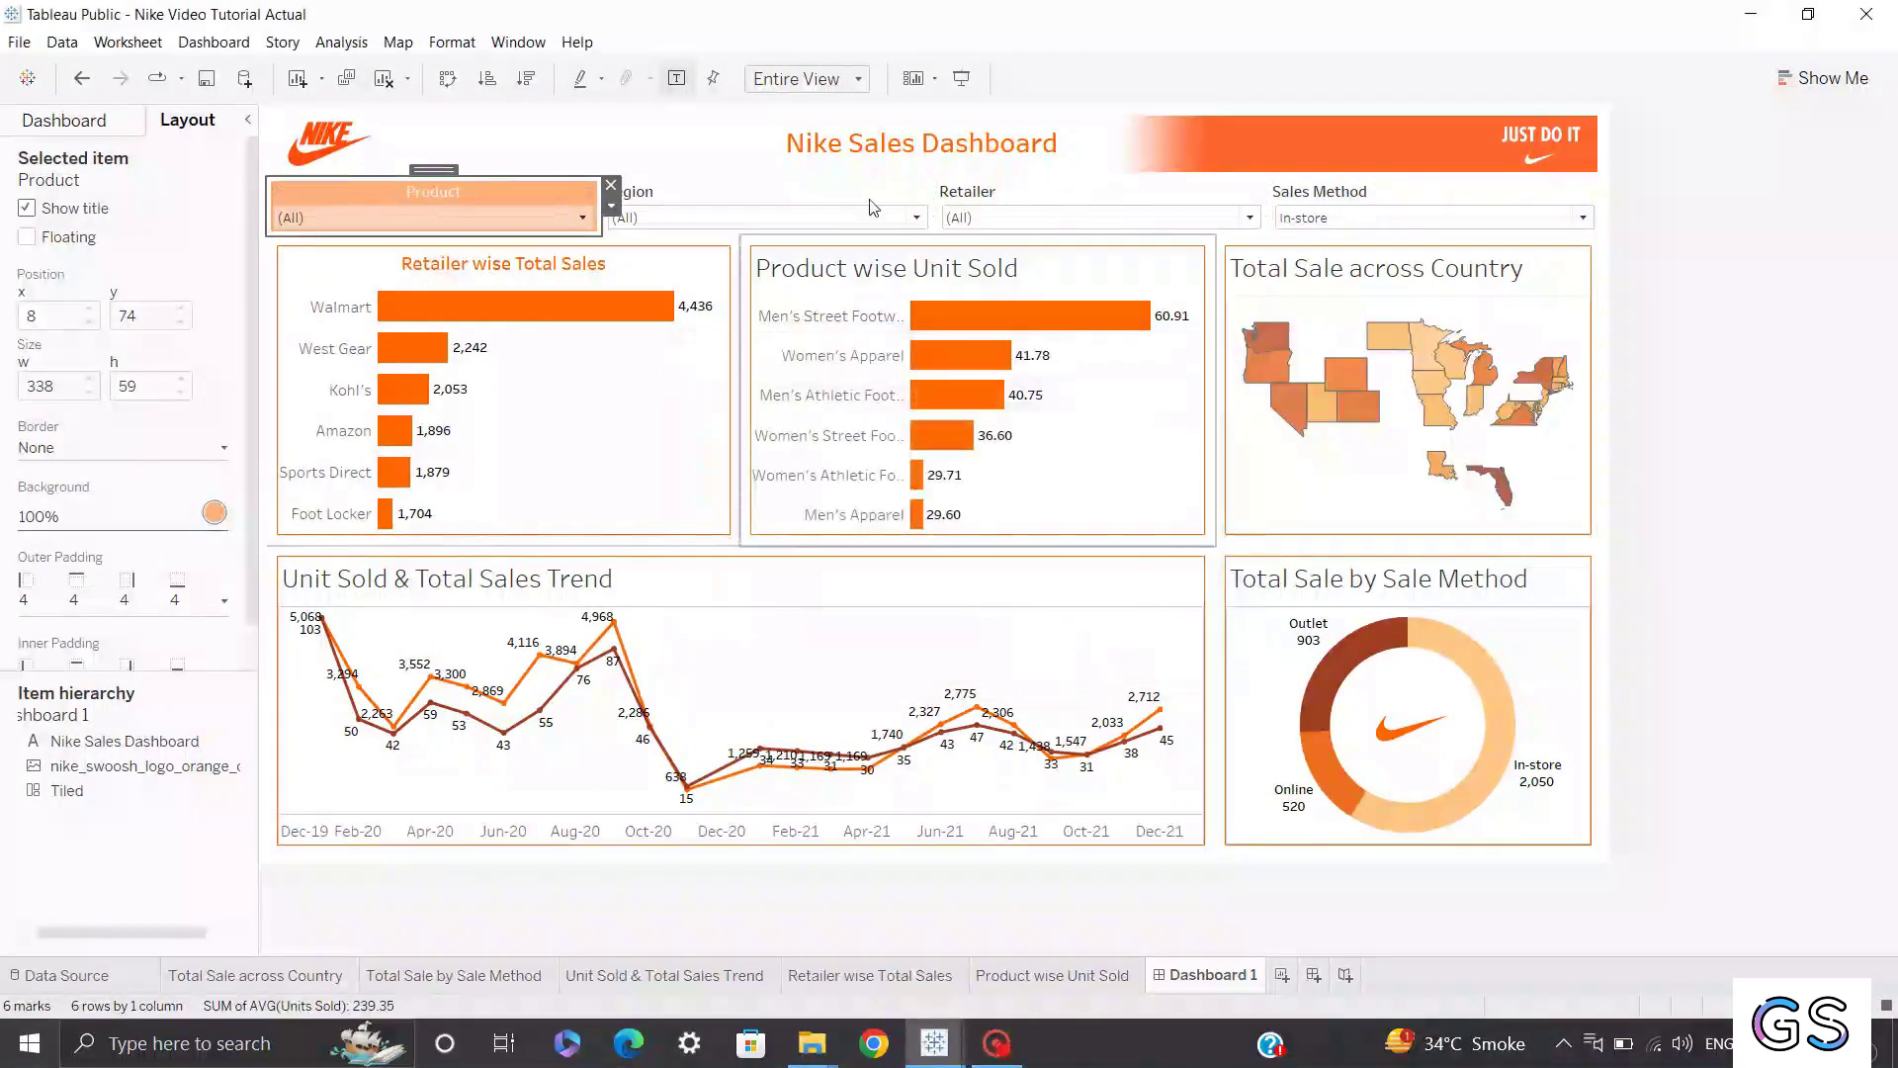
pyautogui.click(1085, 639)
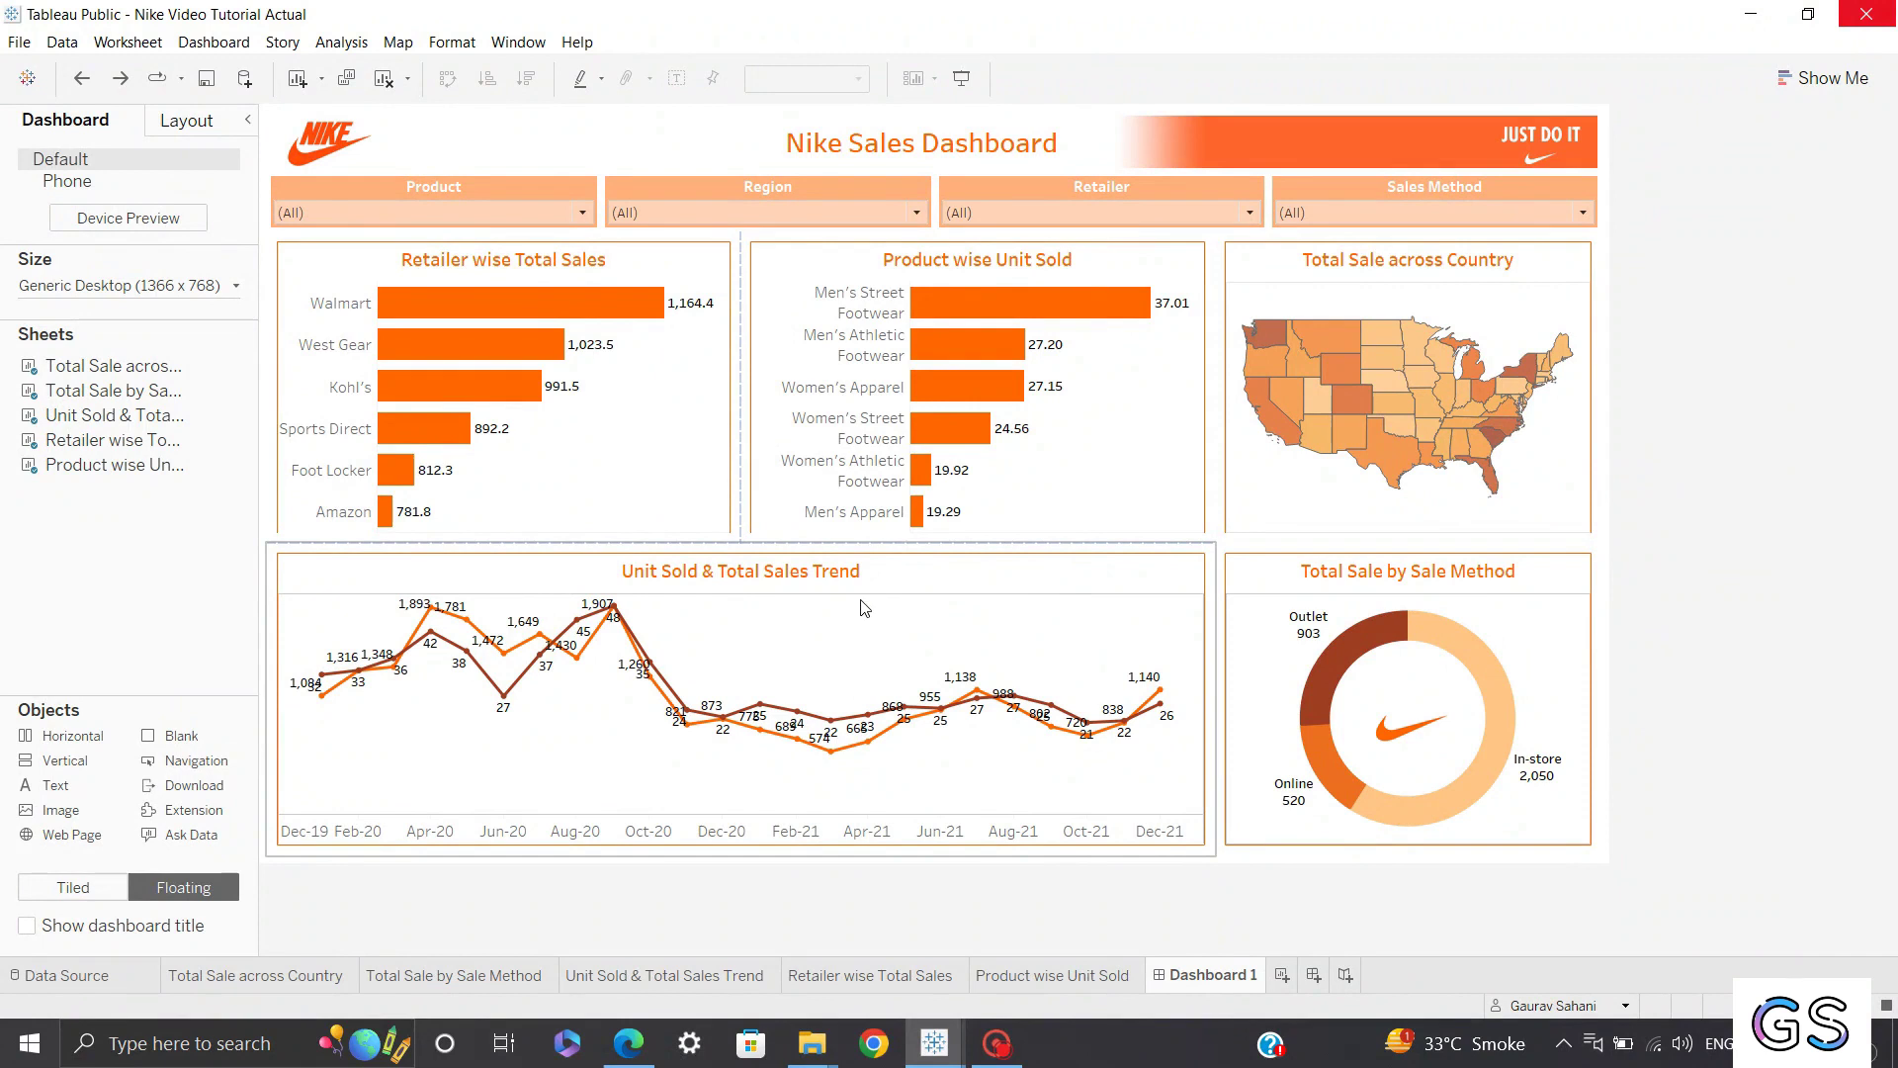
pyautogui.click(433, 394)
pyautogui.moveTo(399, 446)
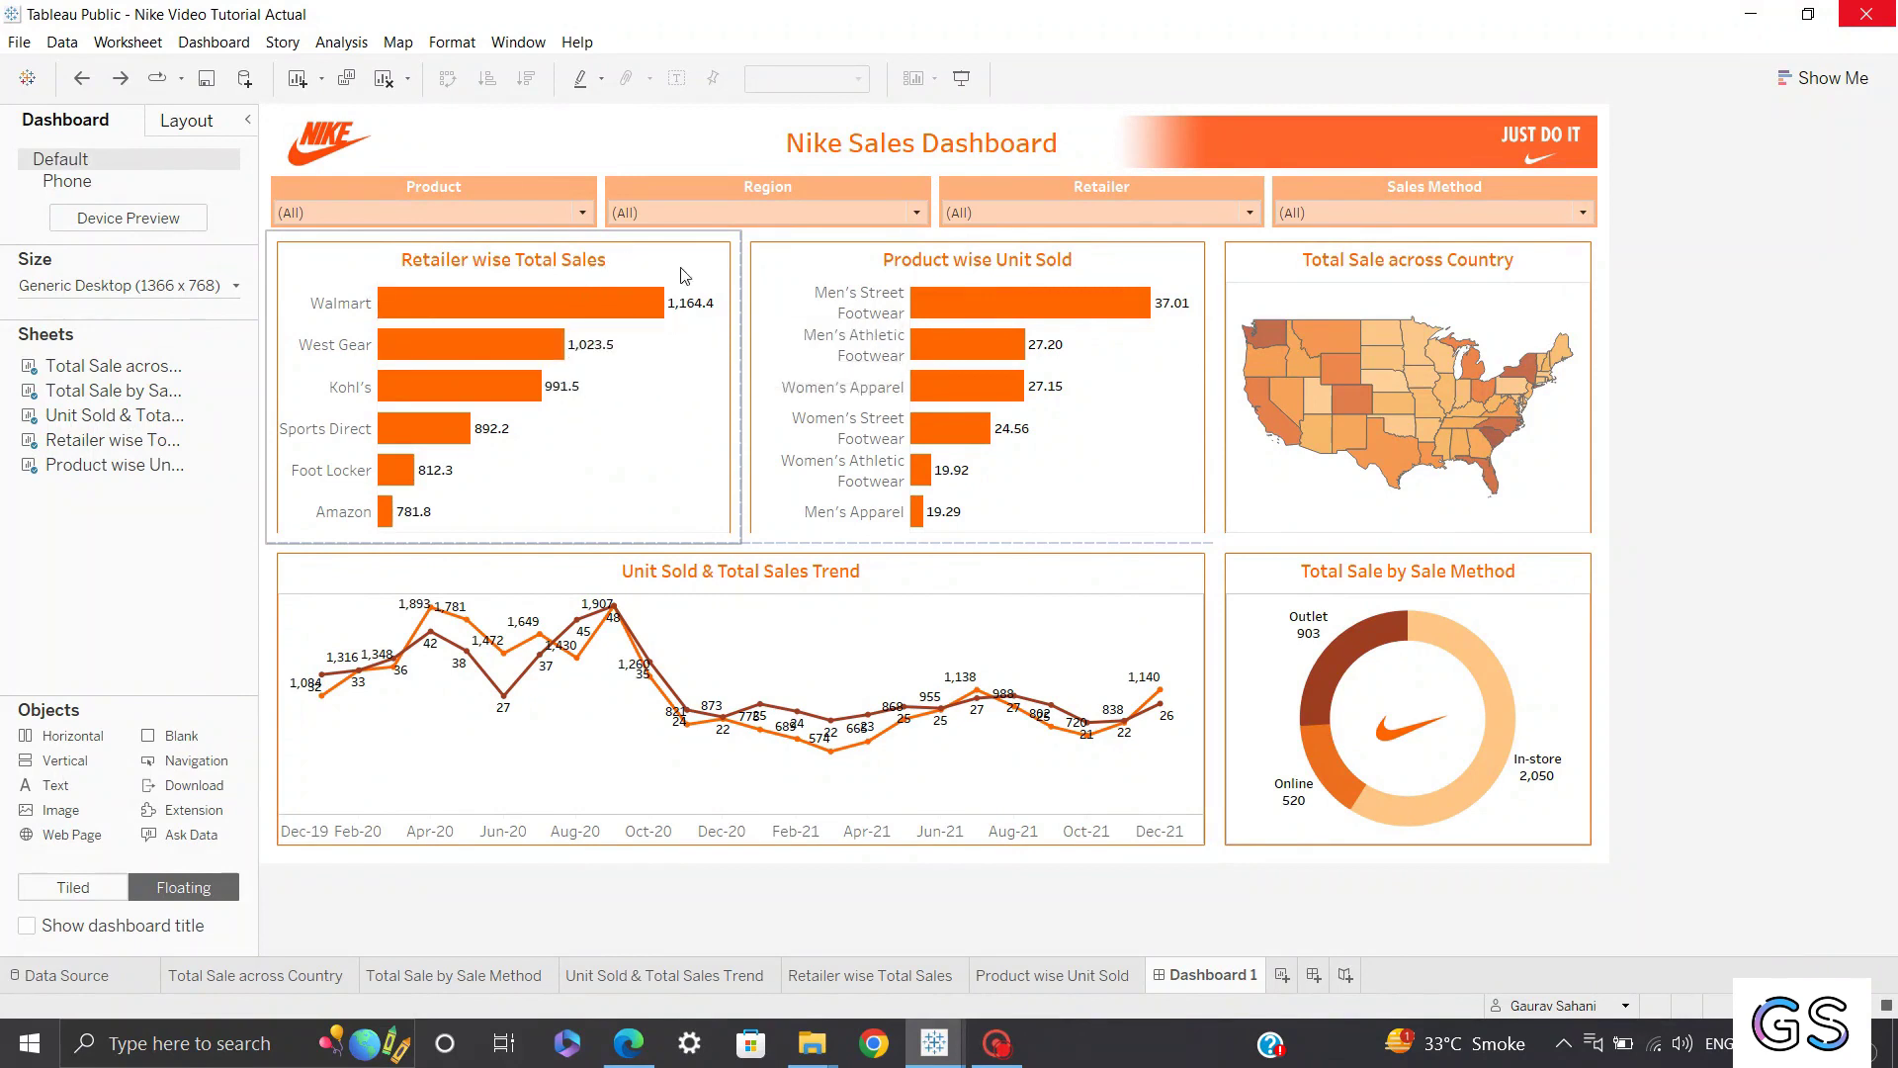
pyautogui.click(1038, 284)
pyautogui.click(598, 344)
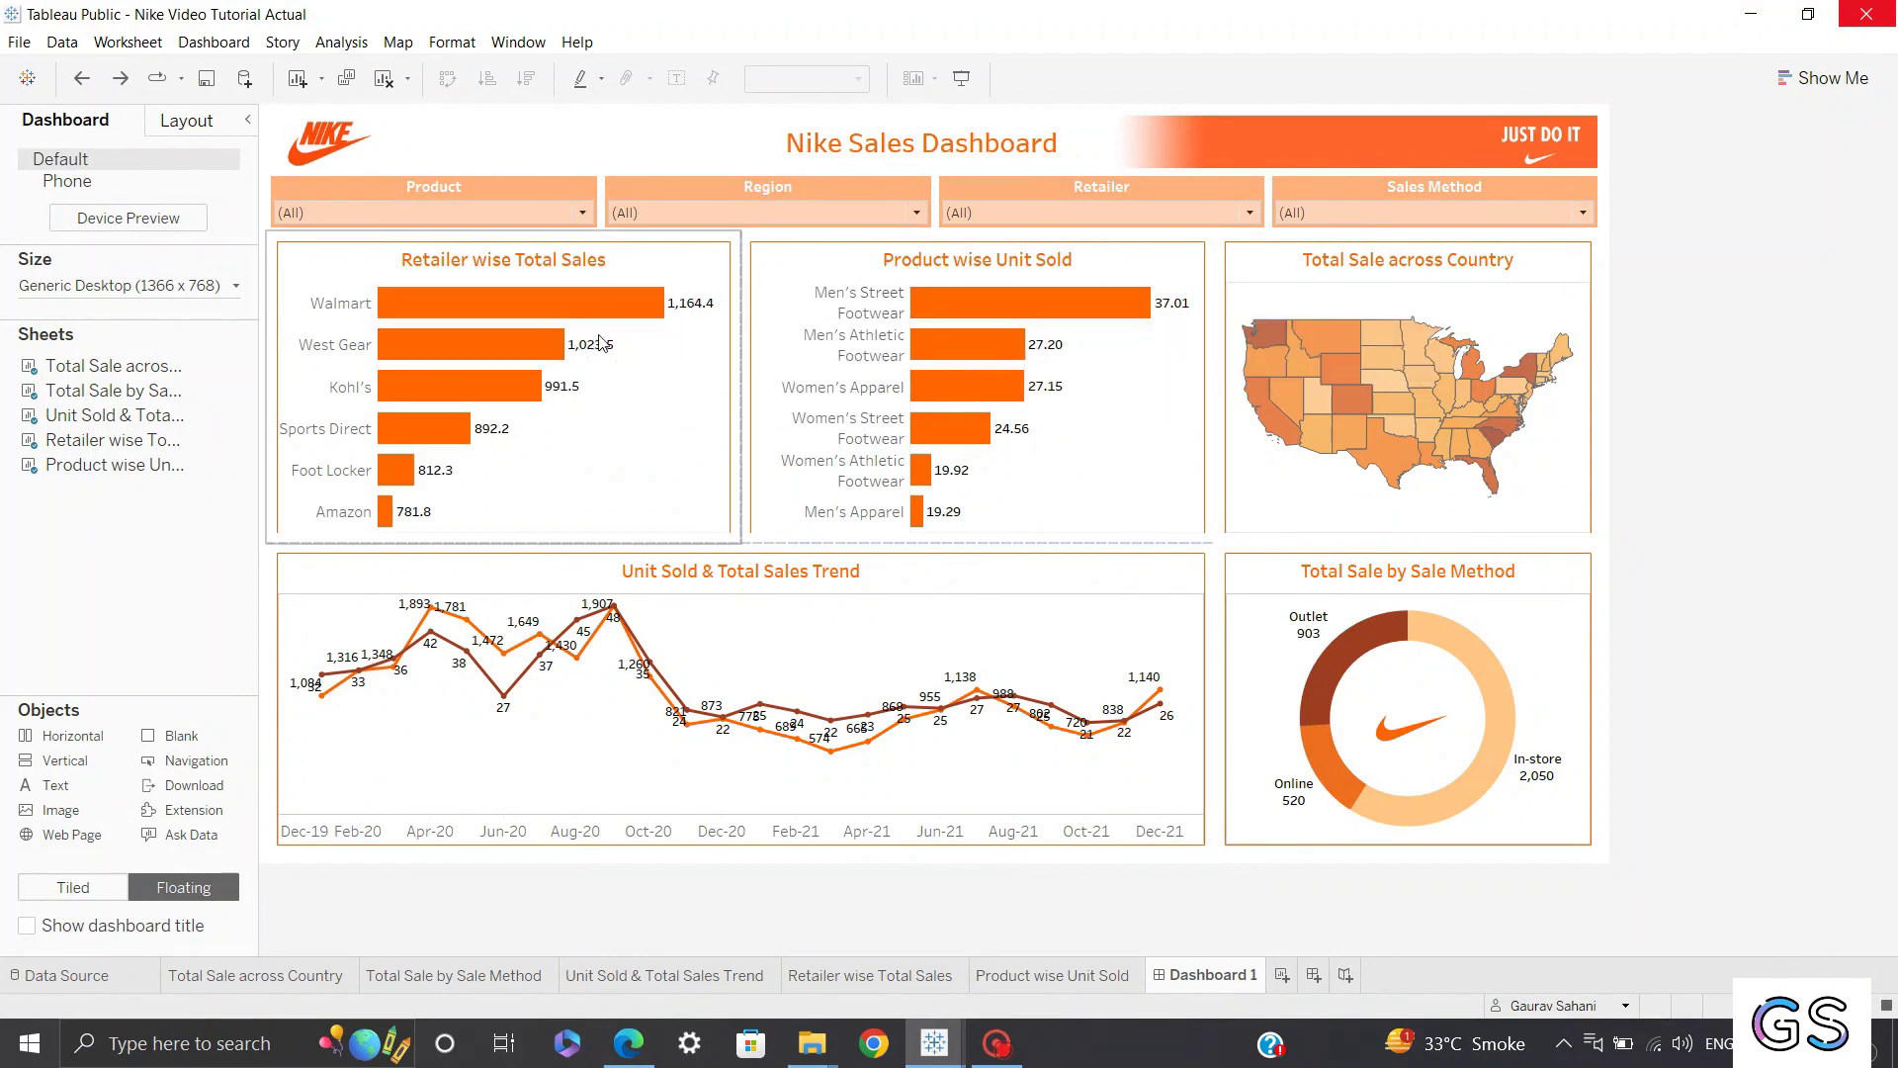
# Format the retailer labels in the Retailer wise Total Sales chart in Tableau Medium, size 8.
pyautogui.click(312, 317)
pyautogui.rightClick(313, 317)
pyautogui.click(346, 400)
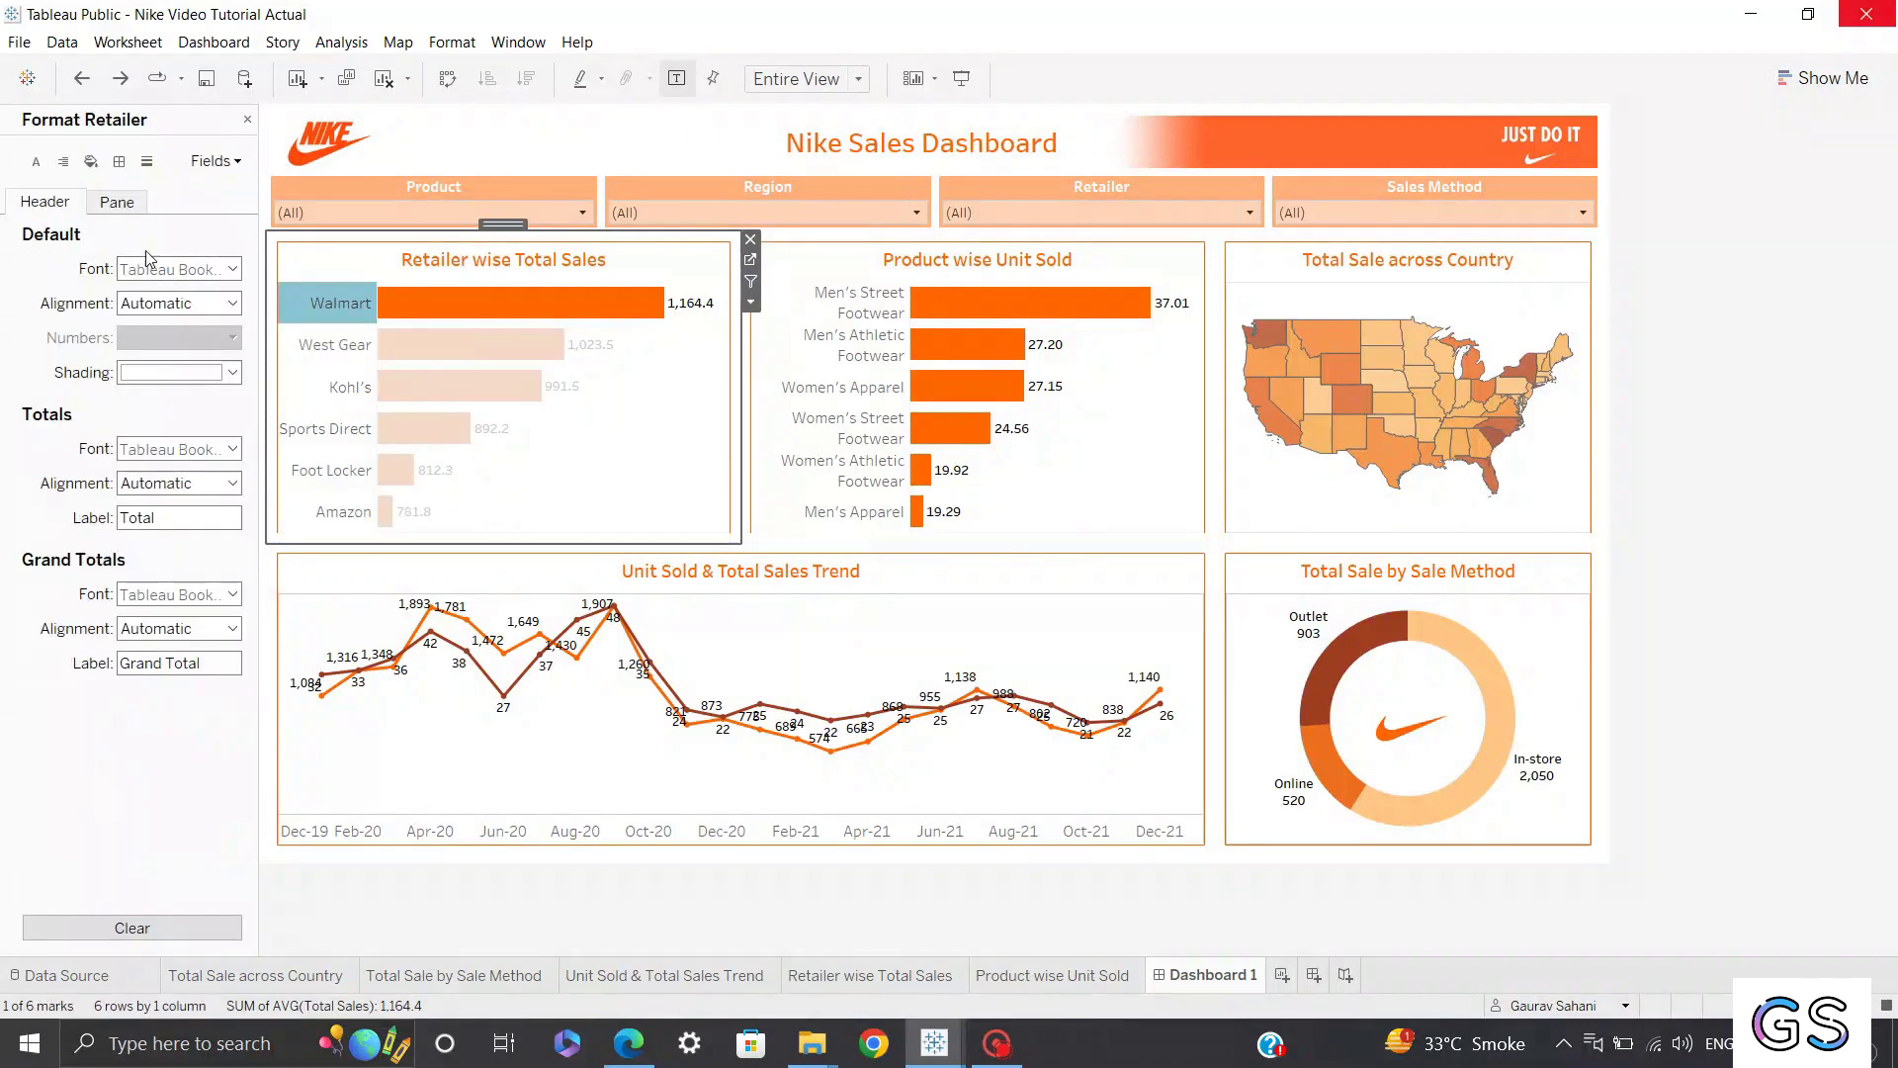
pyautogui.click(231, 269)
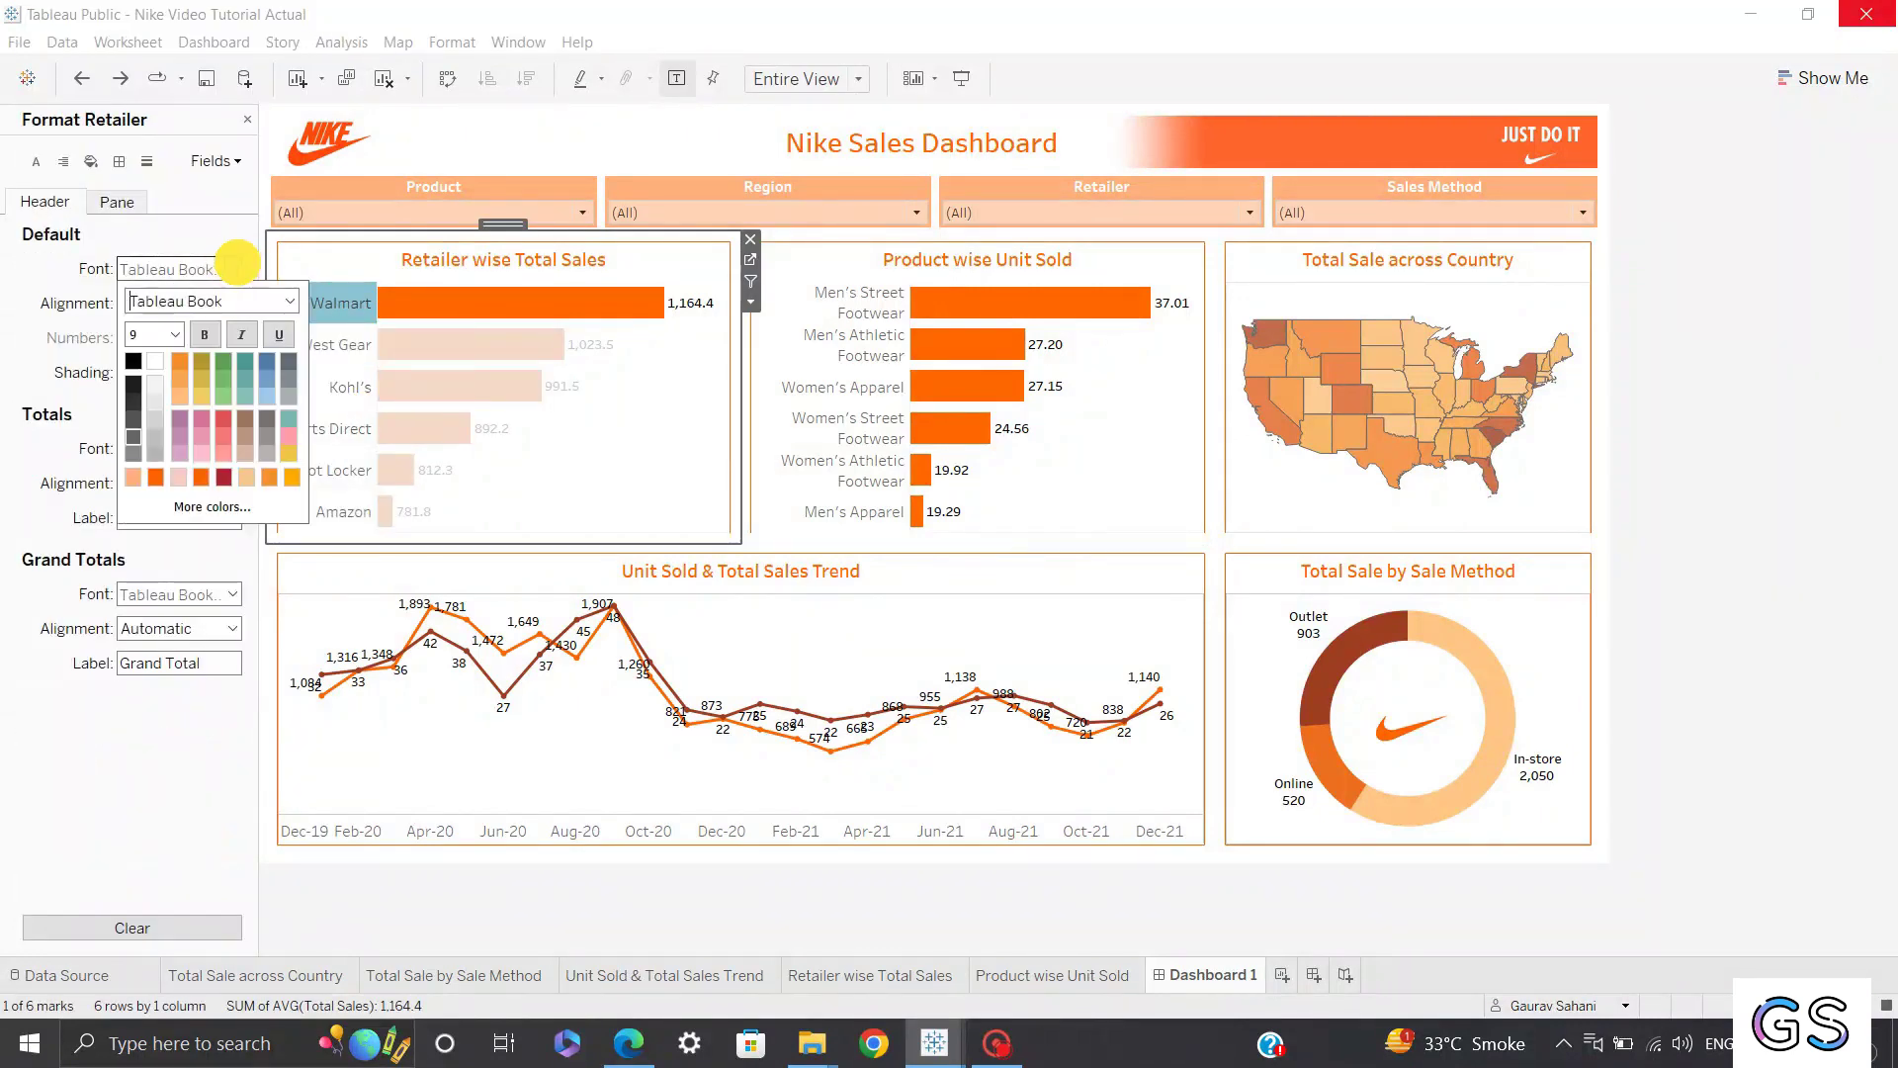
pyautogui.click(290, 300)
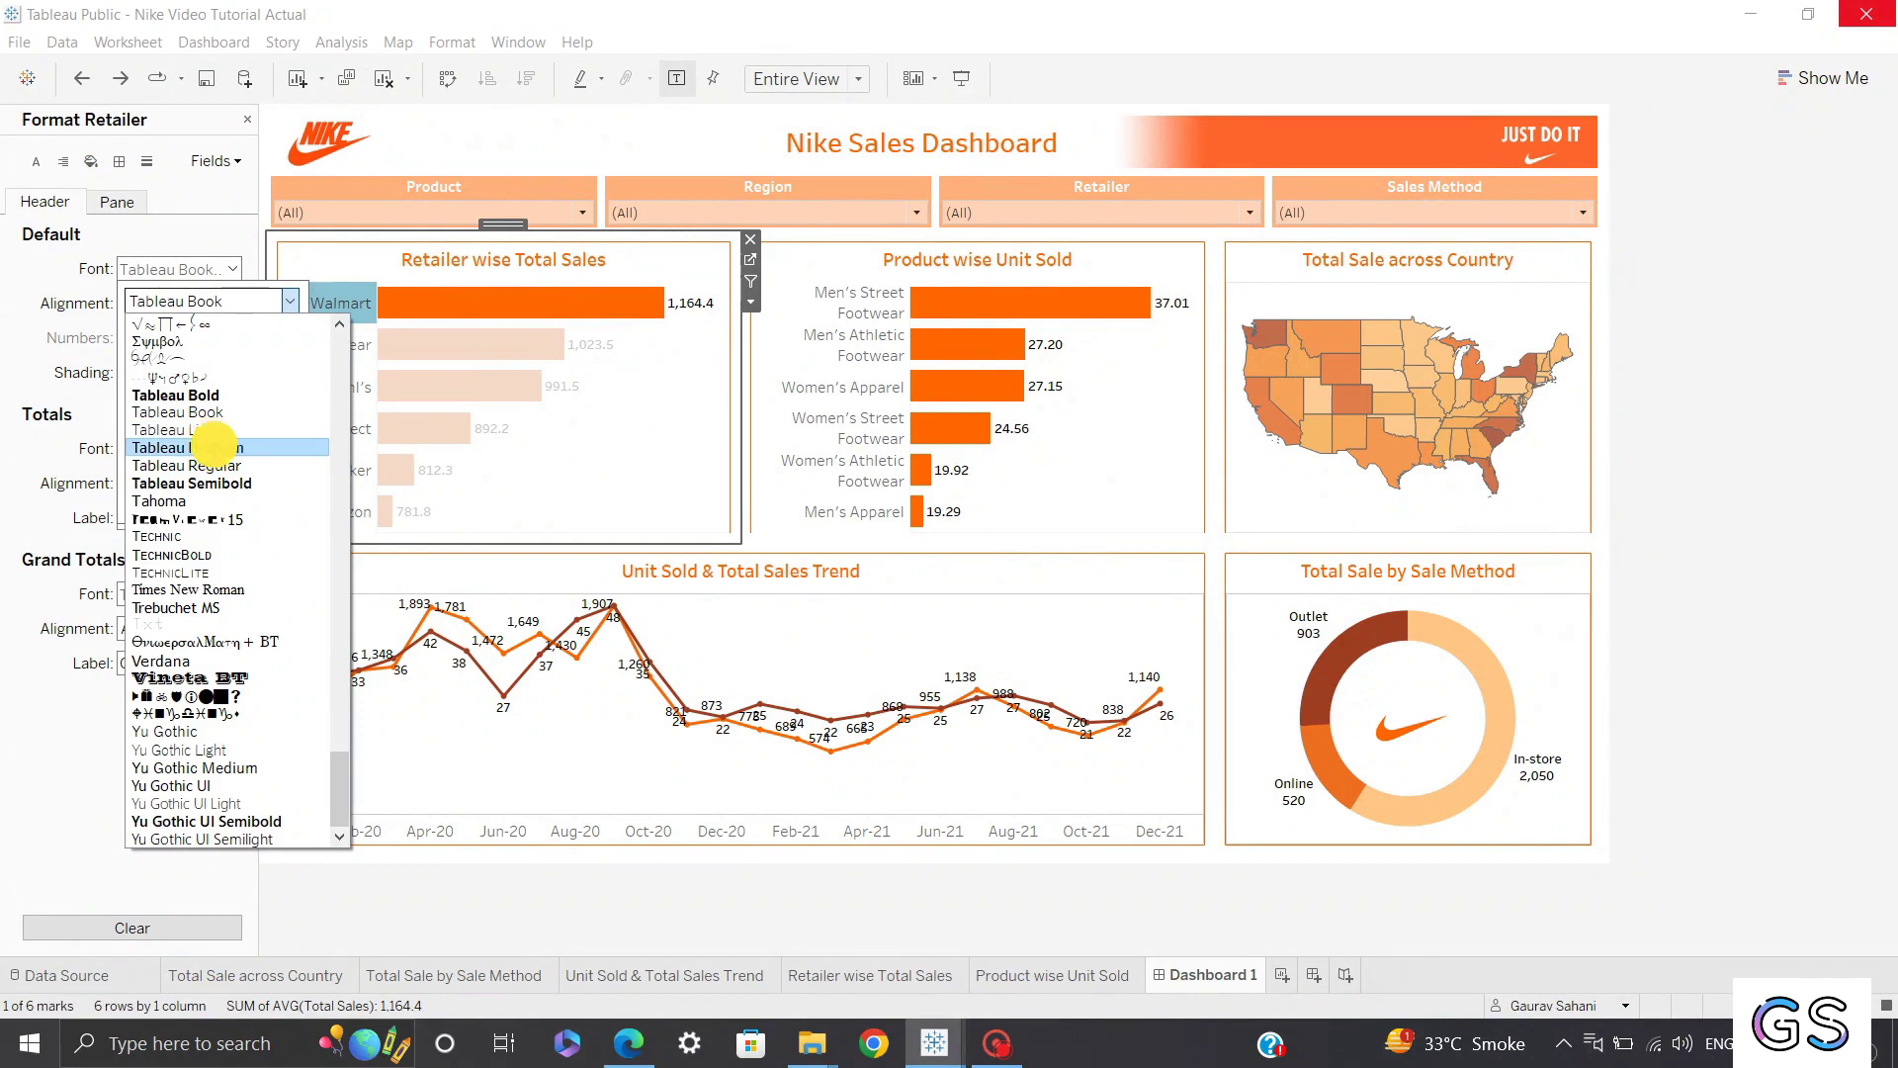
pyautogui.click(212, 447)
pyautogui.click(175, 334)
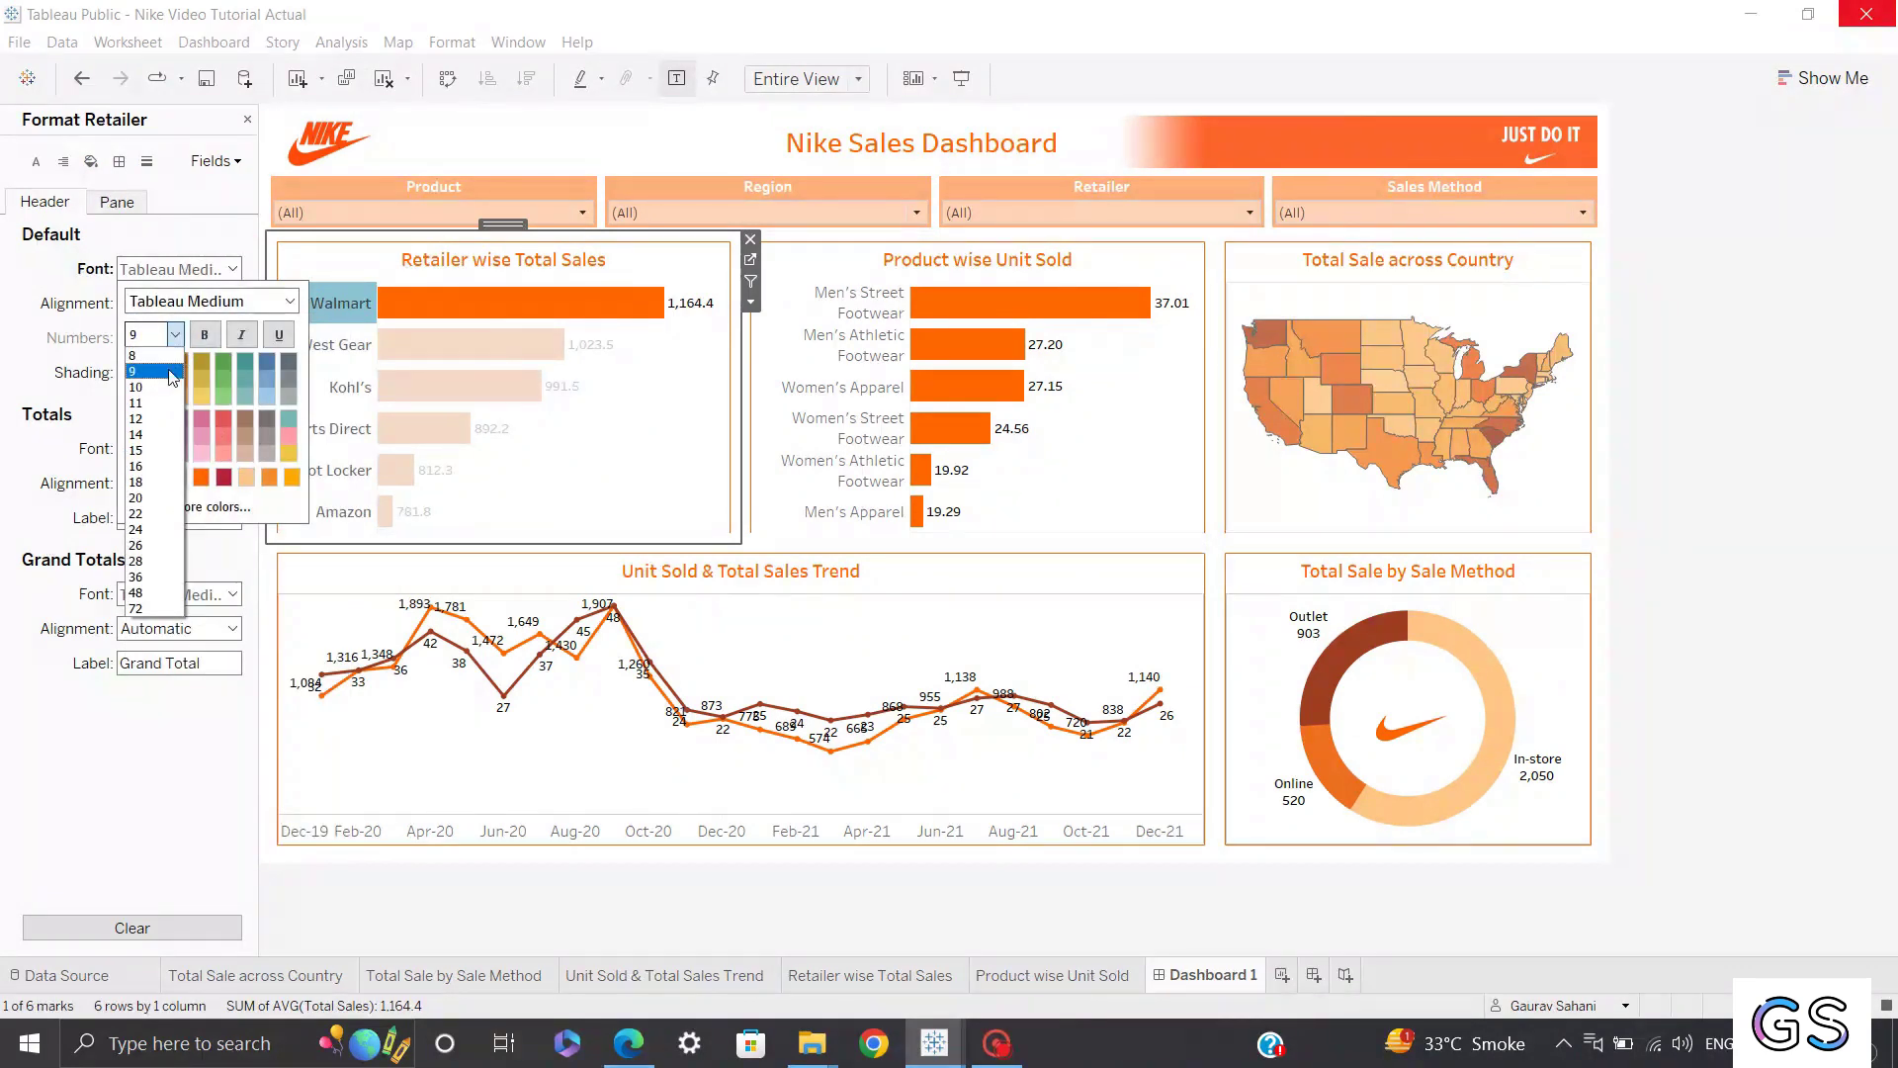
pyautogui.click(170, 380)
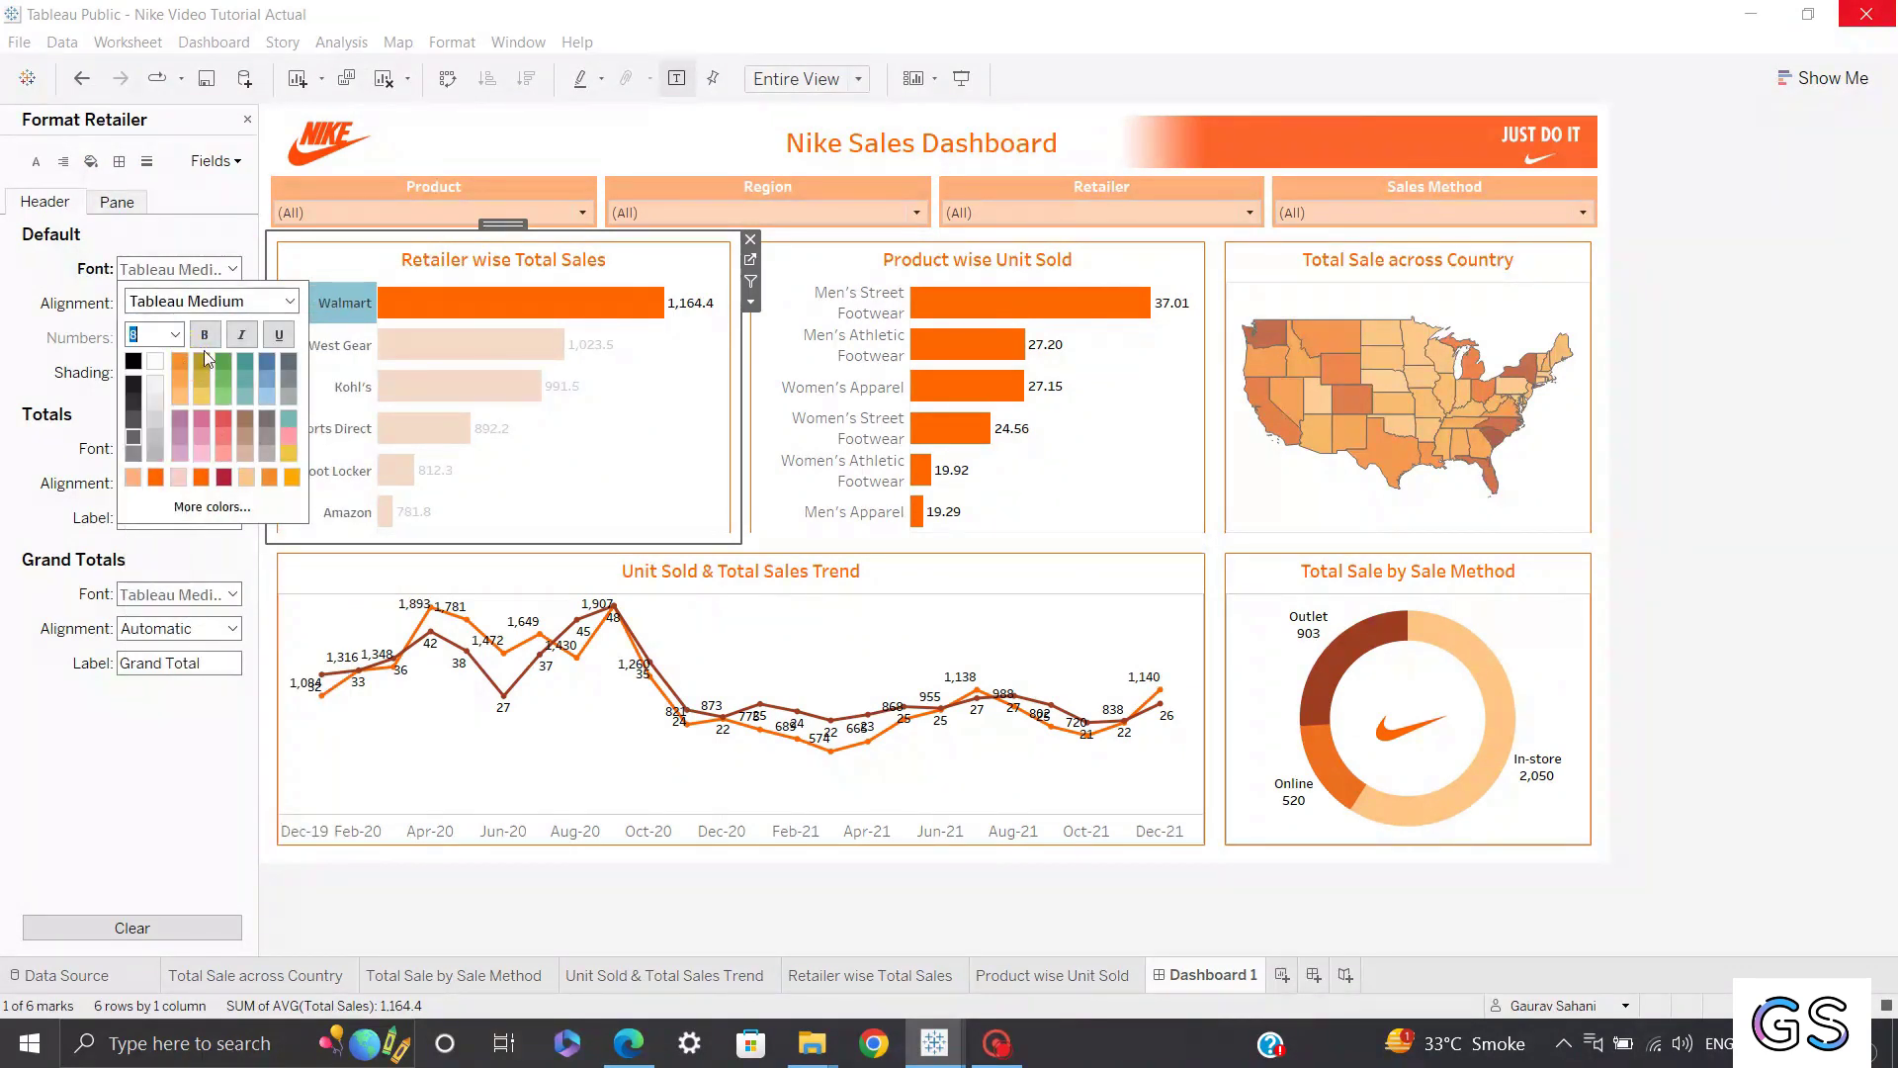
# Open the header format settings for the product labels in the Product wise Unit Sold chart.
pyautogui.rightClick(818, 297)
pyautogui.click(914, 389)
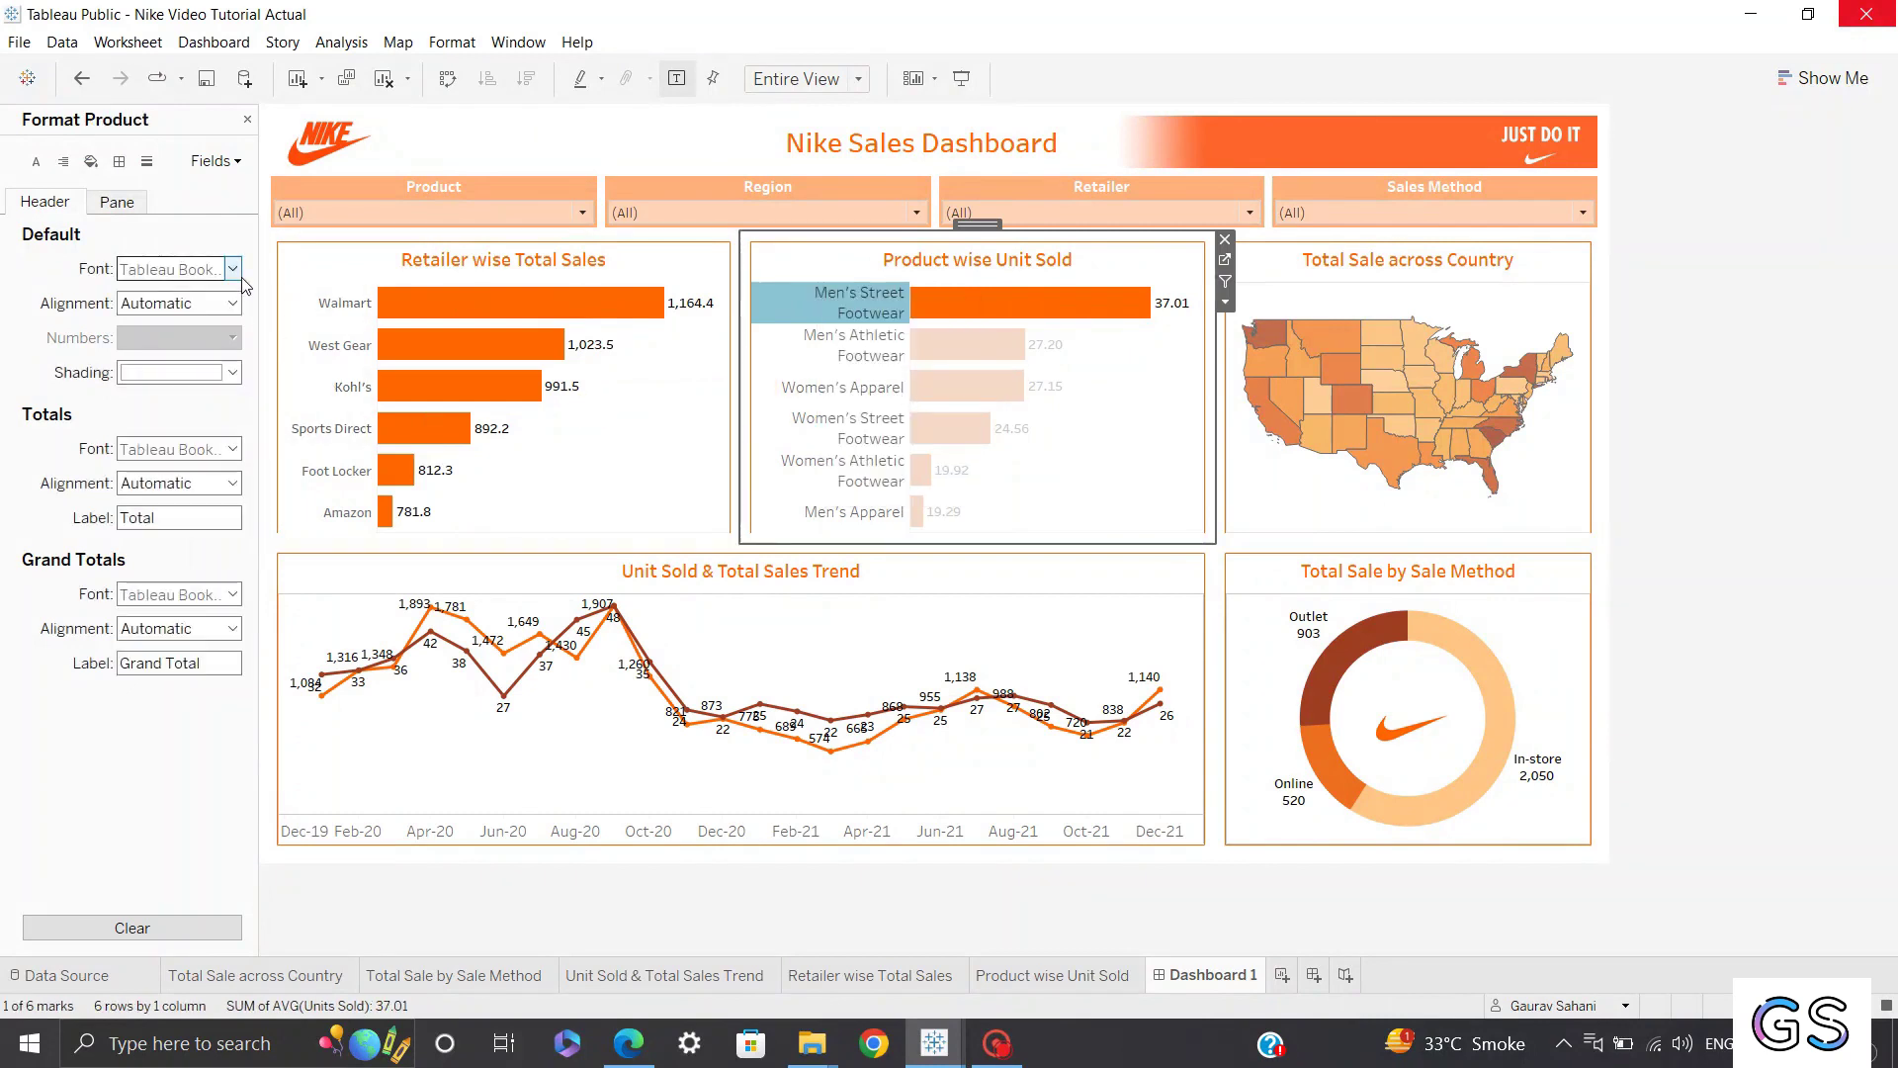
pyautogui.click(1343, 436)
pyautogui.click(791, 616)
pyautogui.click(1258, 601)
pyautogui.click(839, 759)
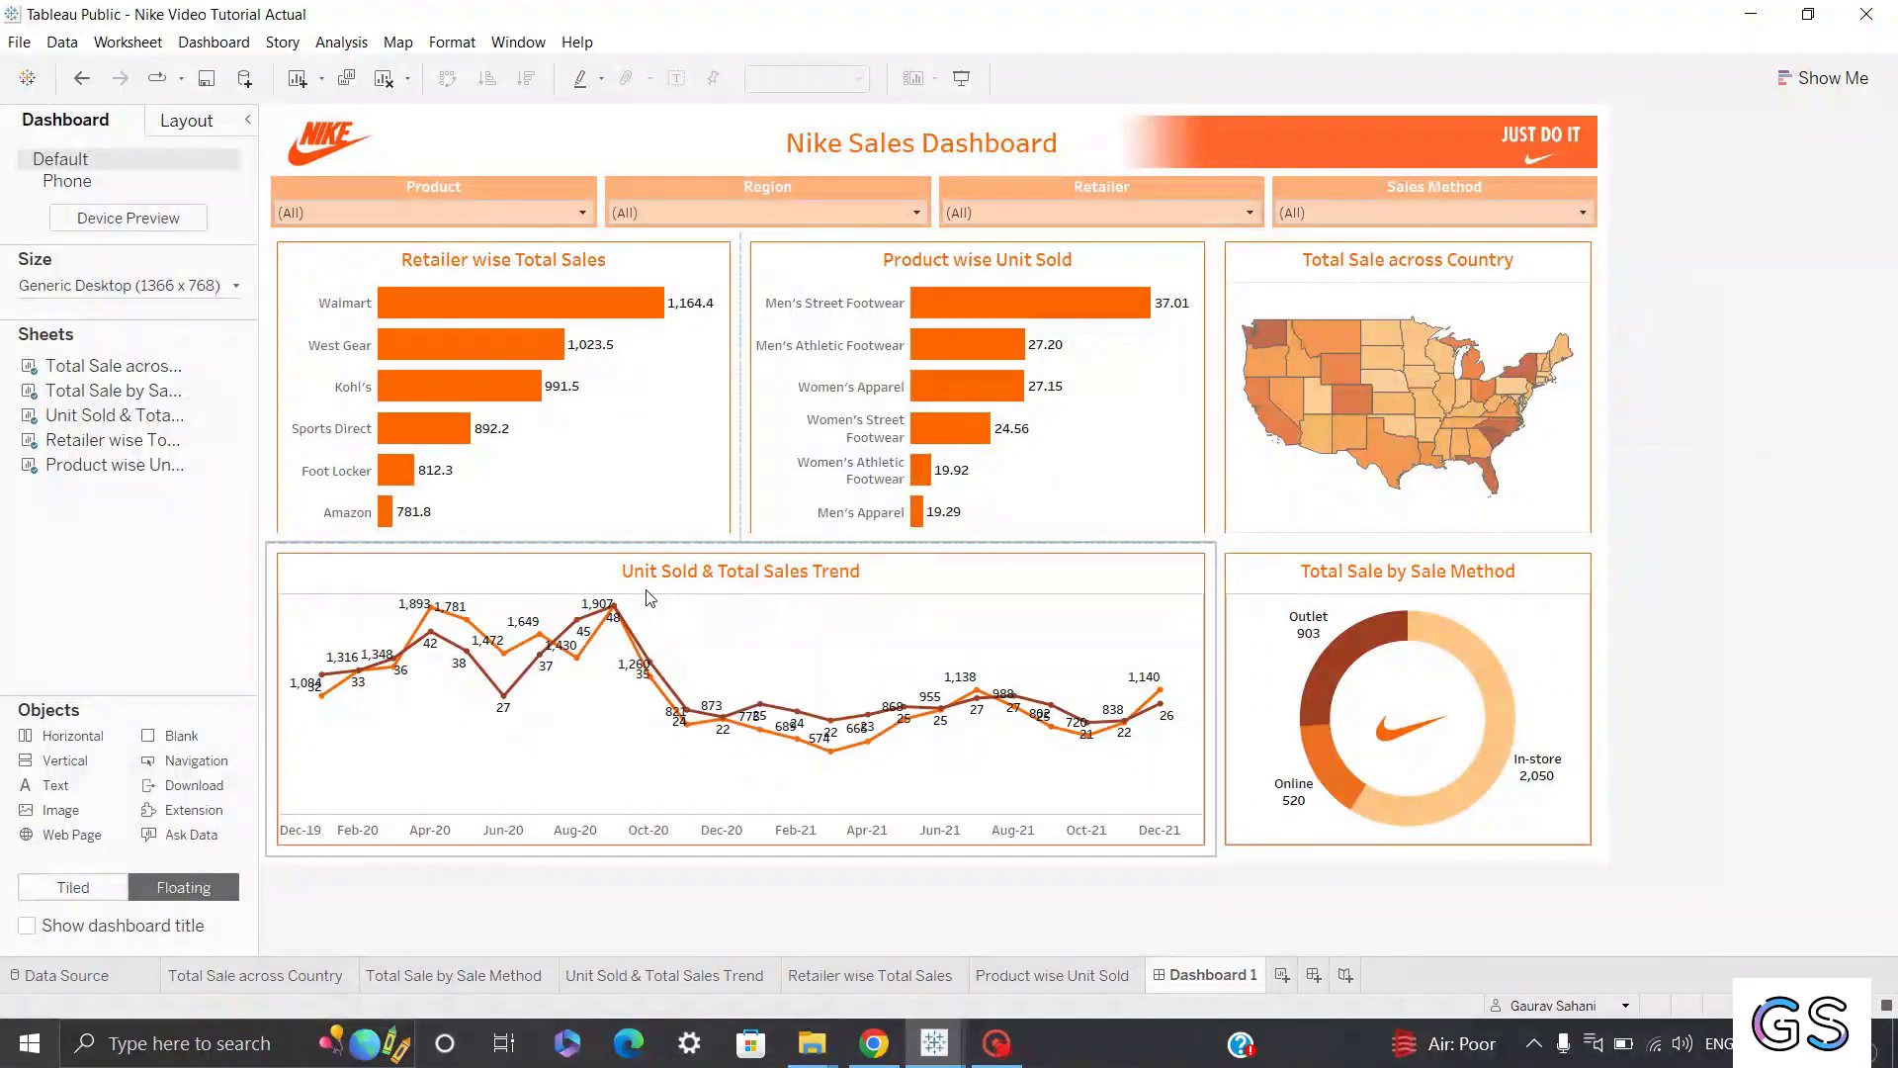
pyautogui.click(1330, 413)
pyautogui.click(585, 729)
# Set the row divider pane and row grand total pane borders to None for the Unit Sold & Total Sales Trend chart.
pyautogui.rightClick(984, 620)
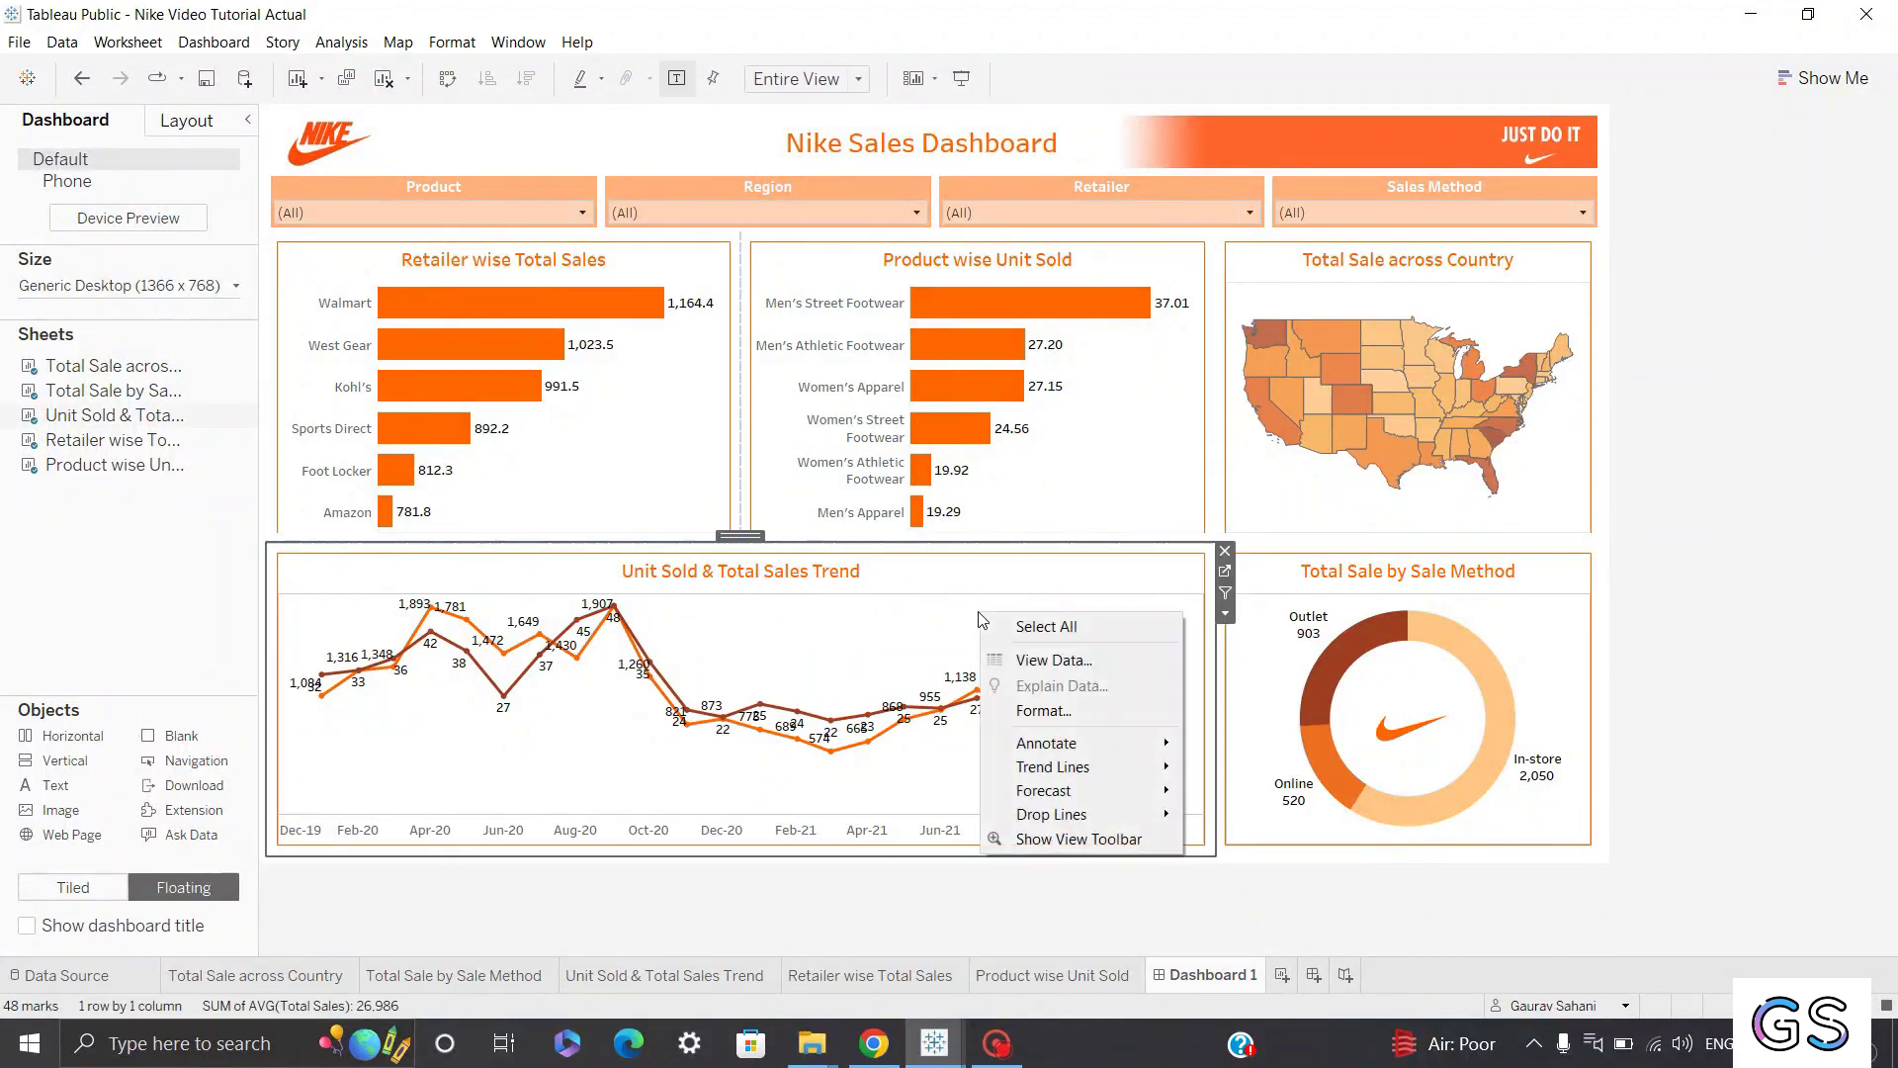
pyautogui.click(1041, 708)
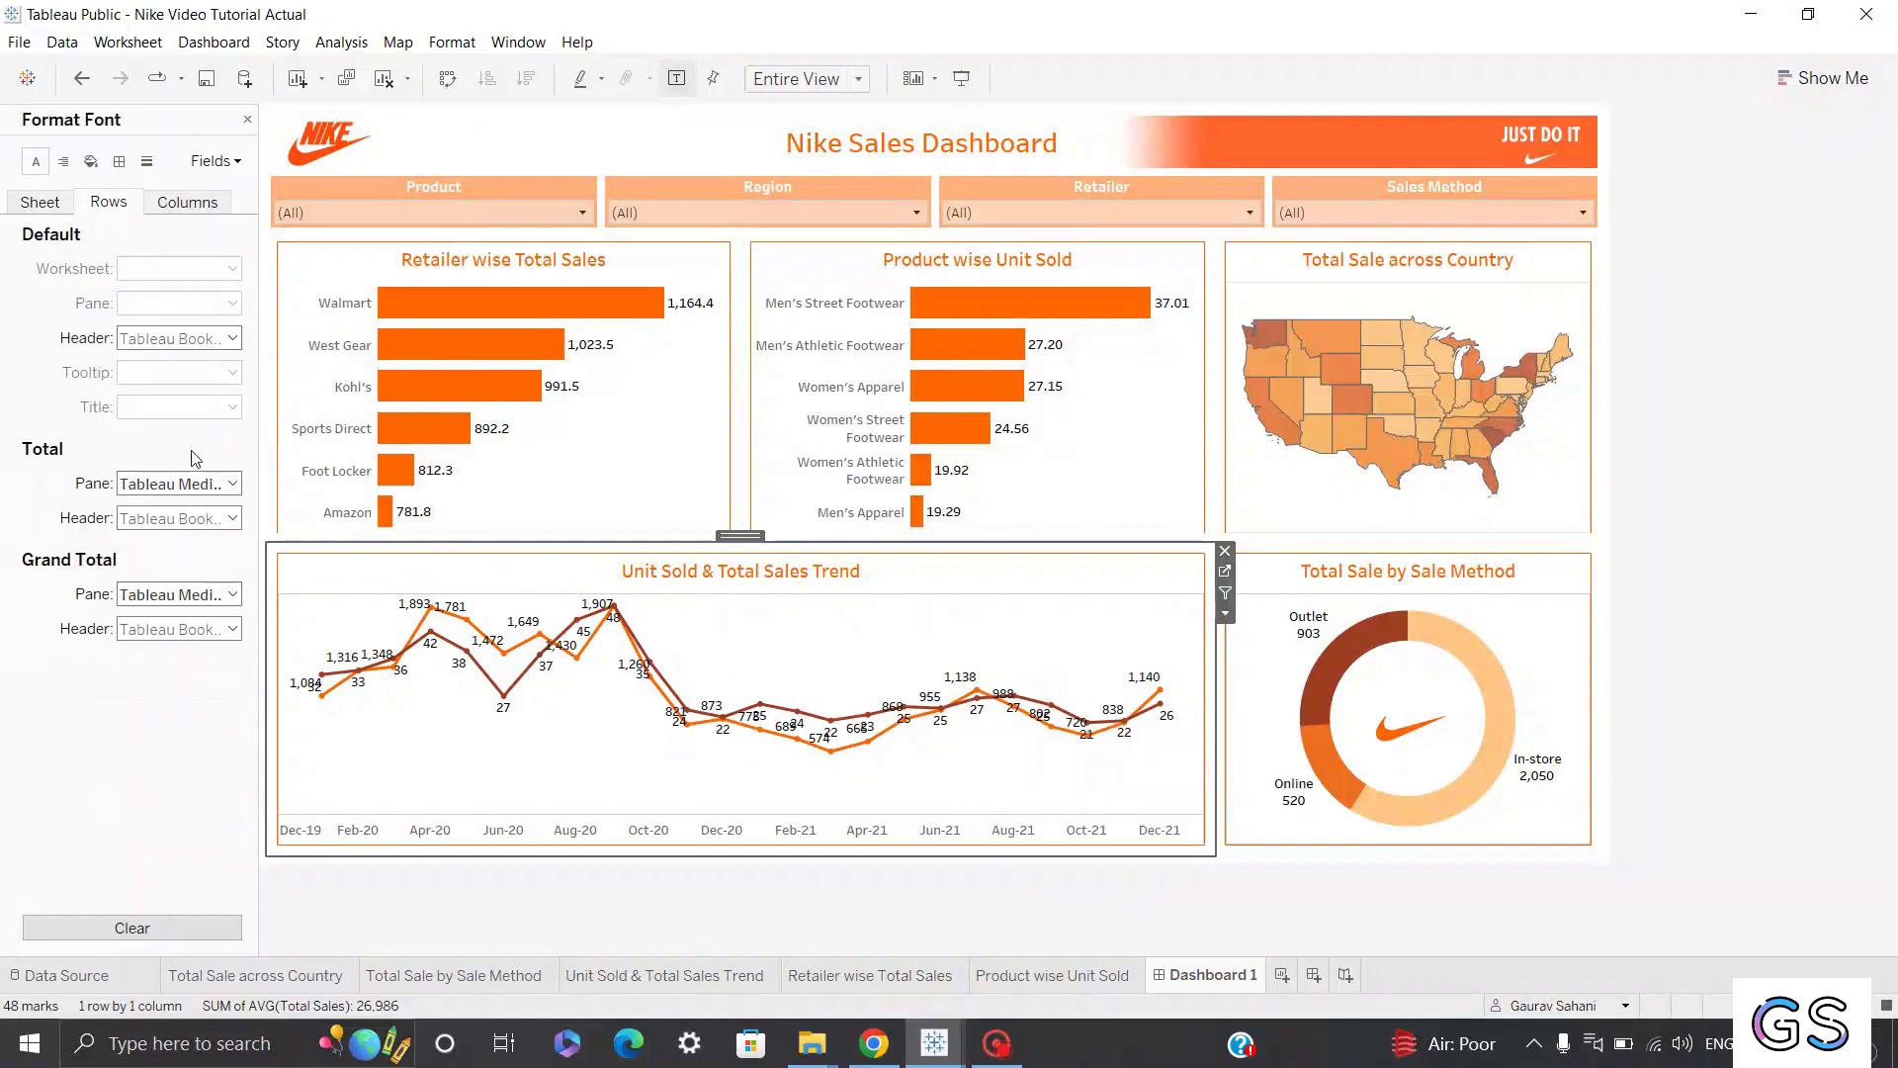
pyautogui.click(120, 162)
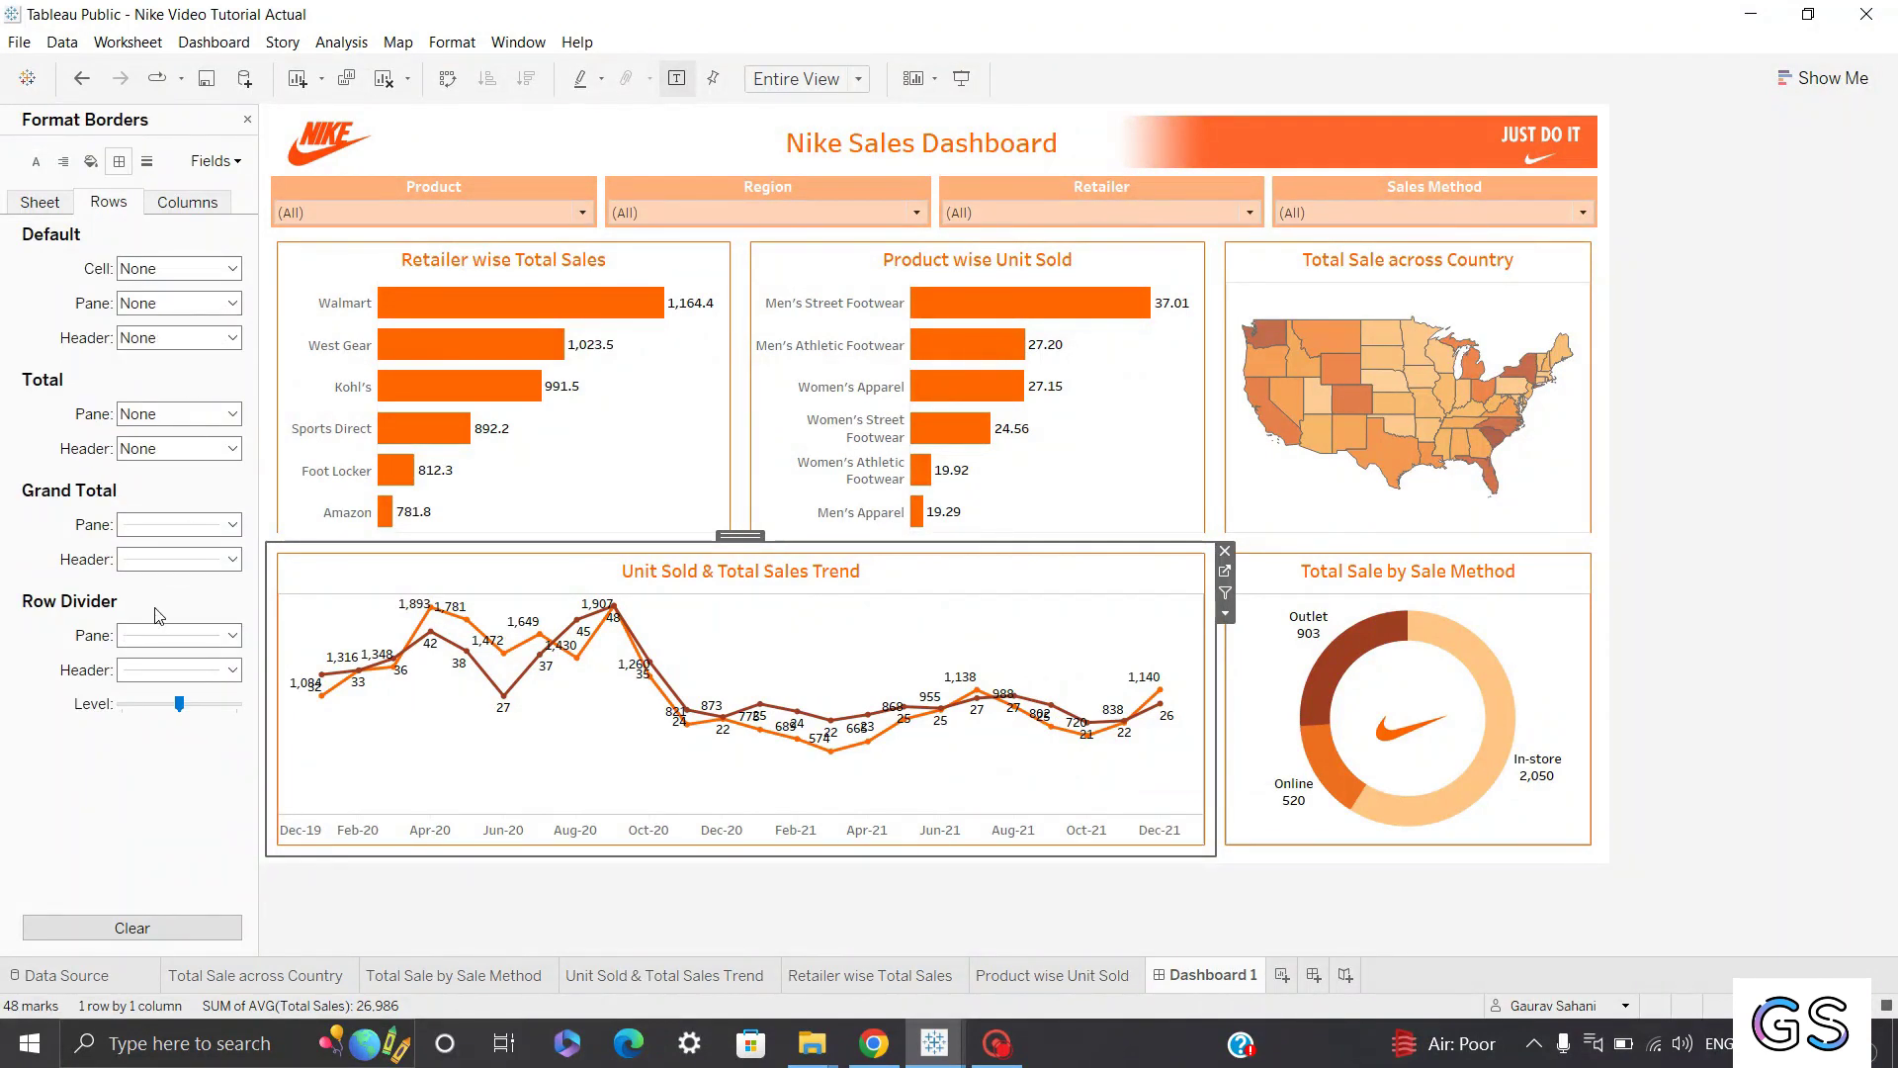
pyautogui.click(173, 635)
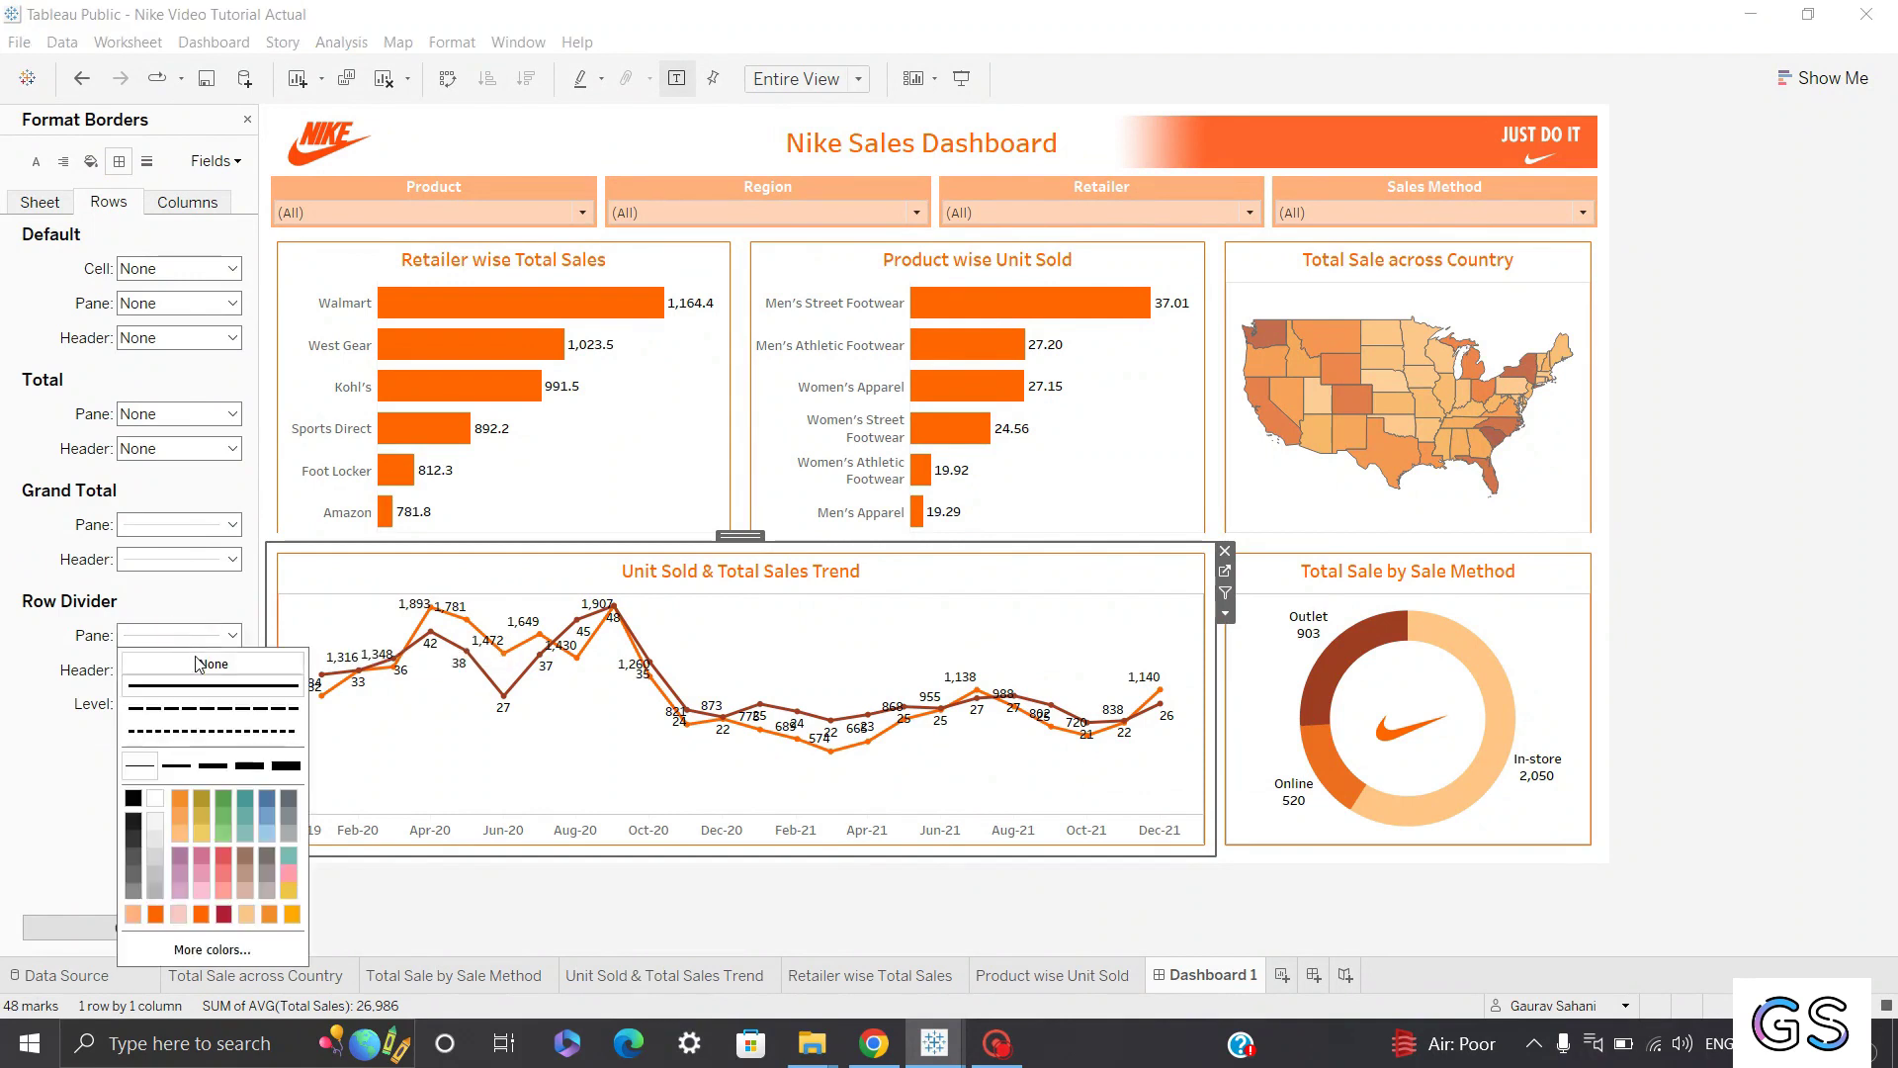
pyautogui.click(198, 663)
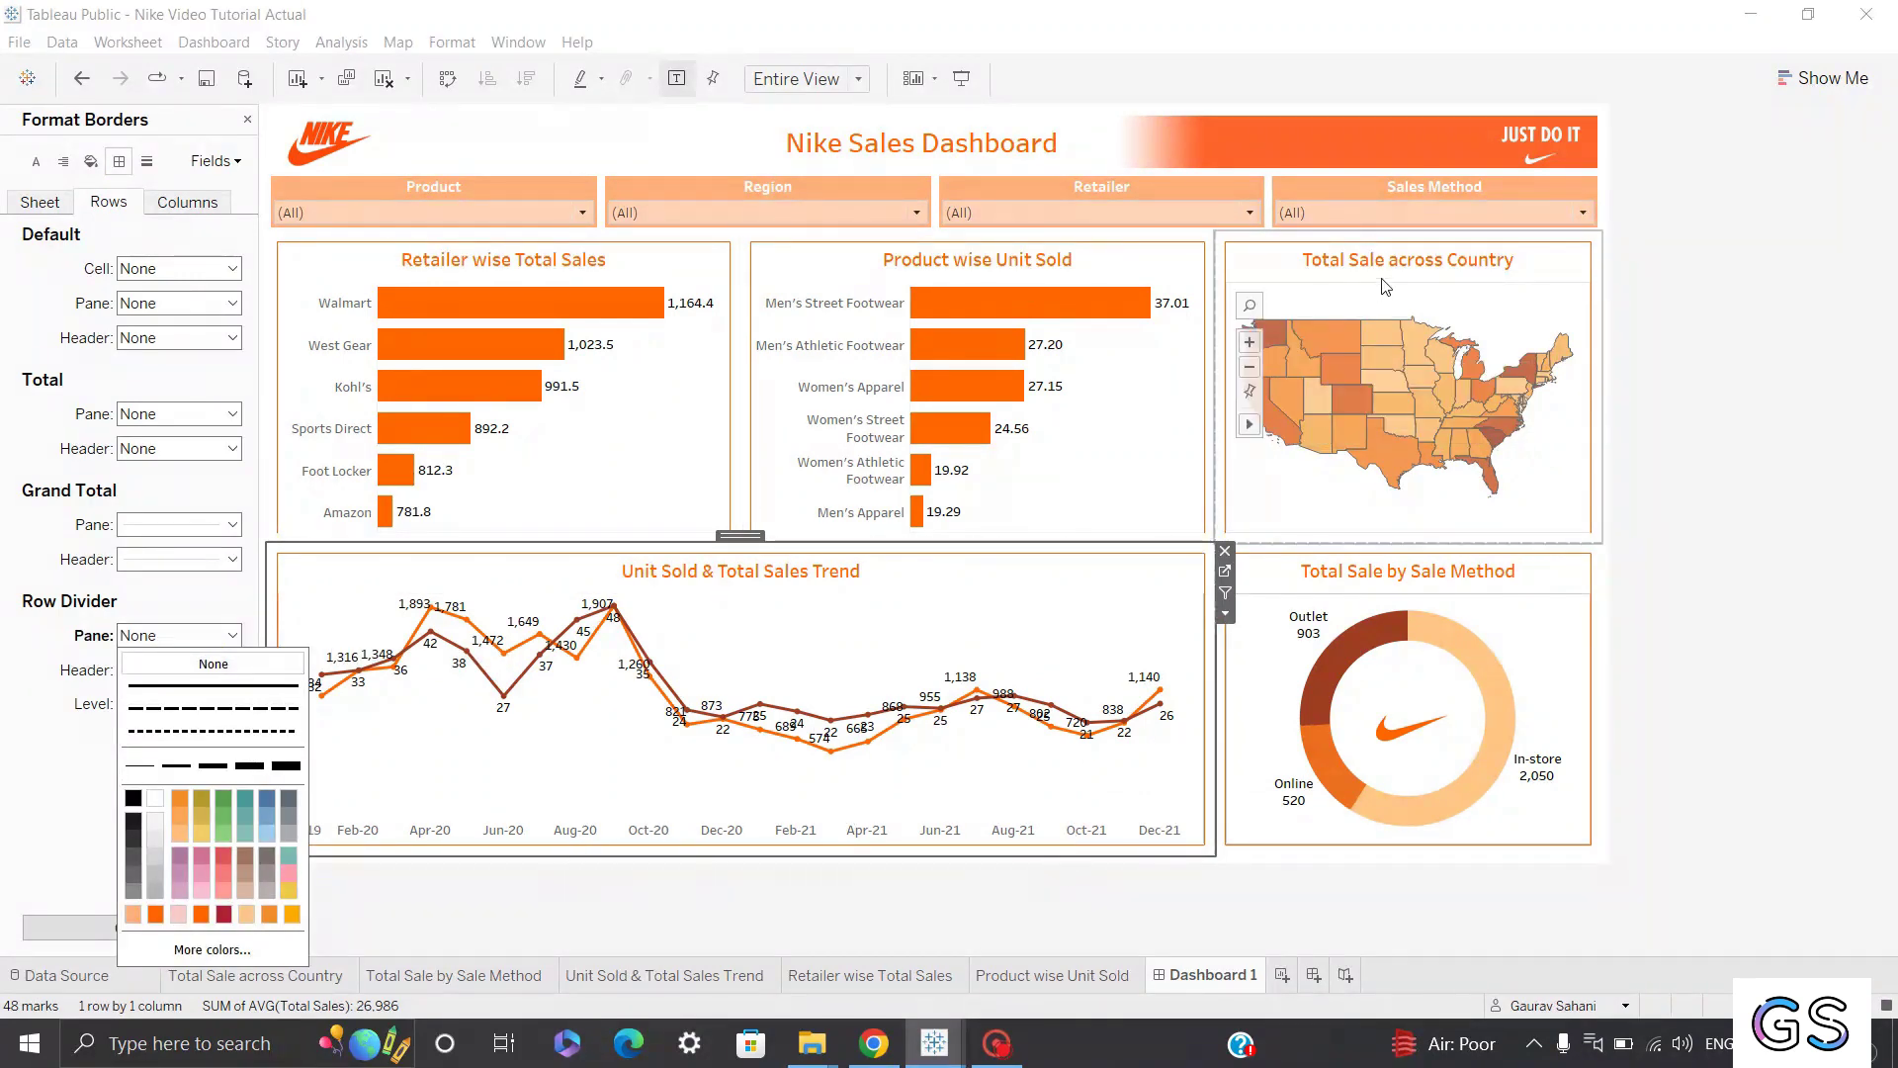
pyautogui.click(205, 526)
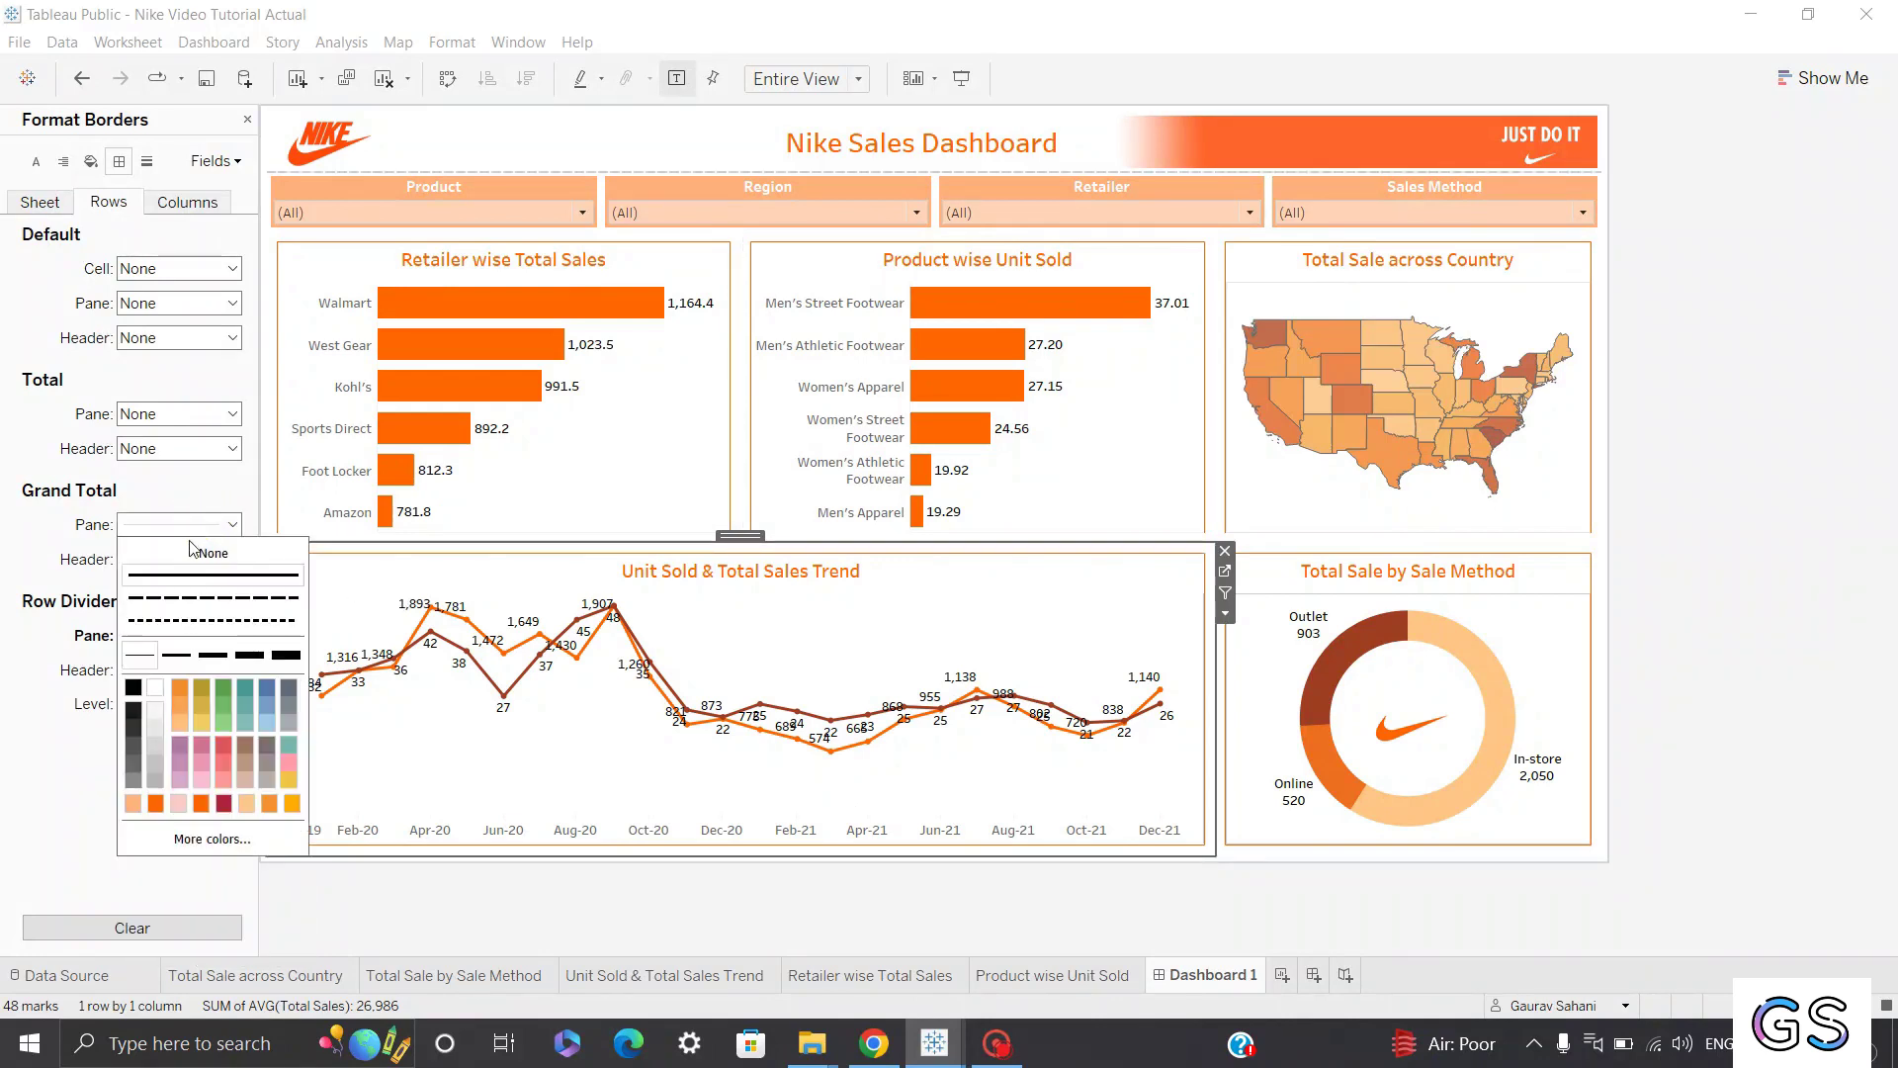
pyautogui.click(189, 551)
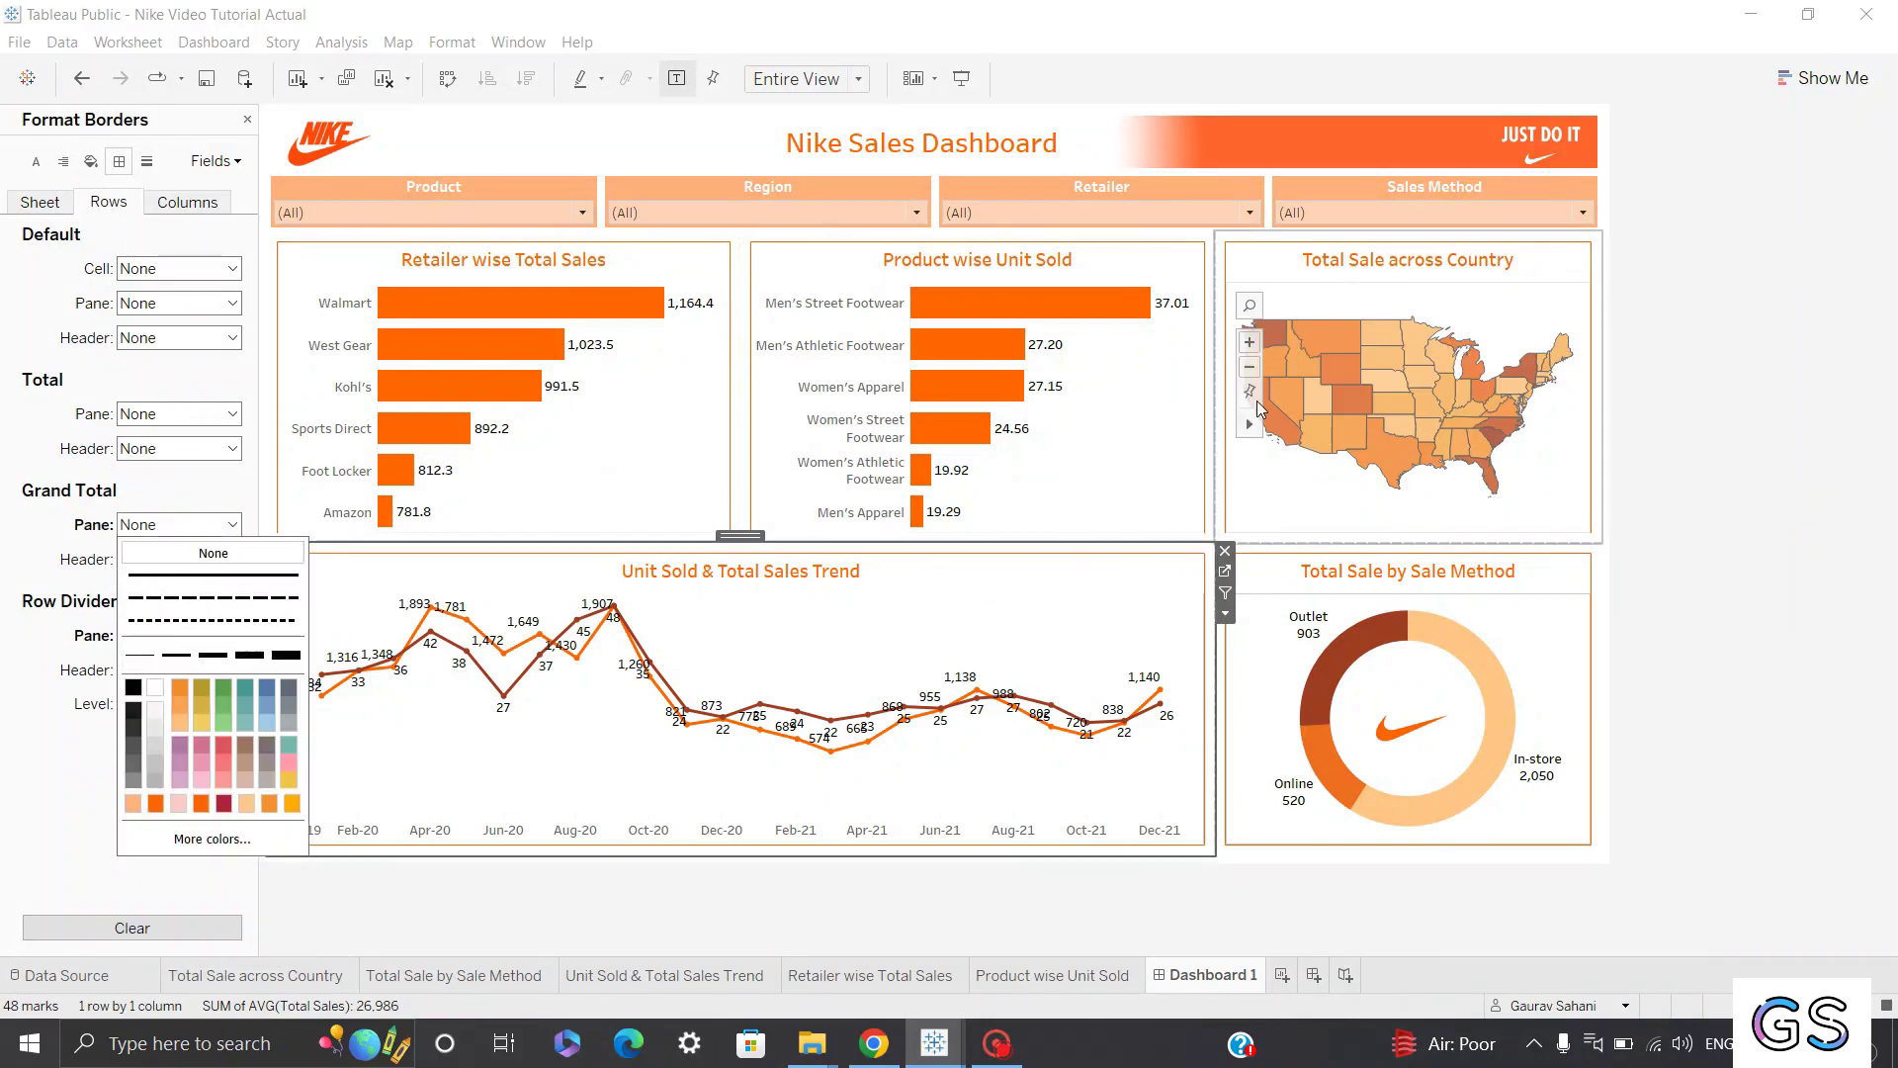
# Set the row grand total pane and row divider pane borders to None for the Total Sale across Country map.
pyautogui.click(1376, 283)
pyautogui.click(188, 524)
pyautogui.click(198, 551)
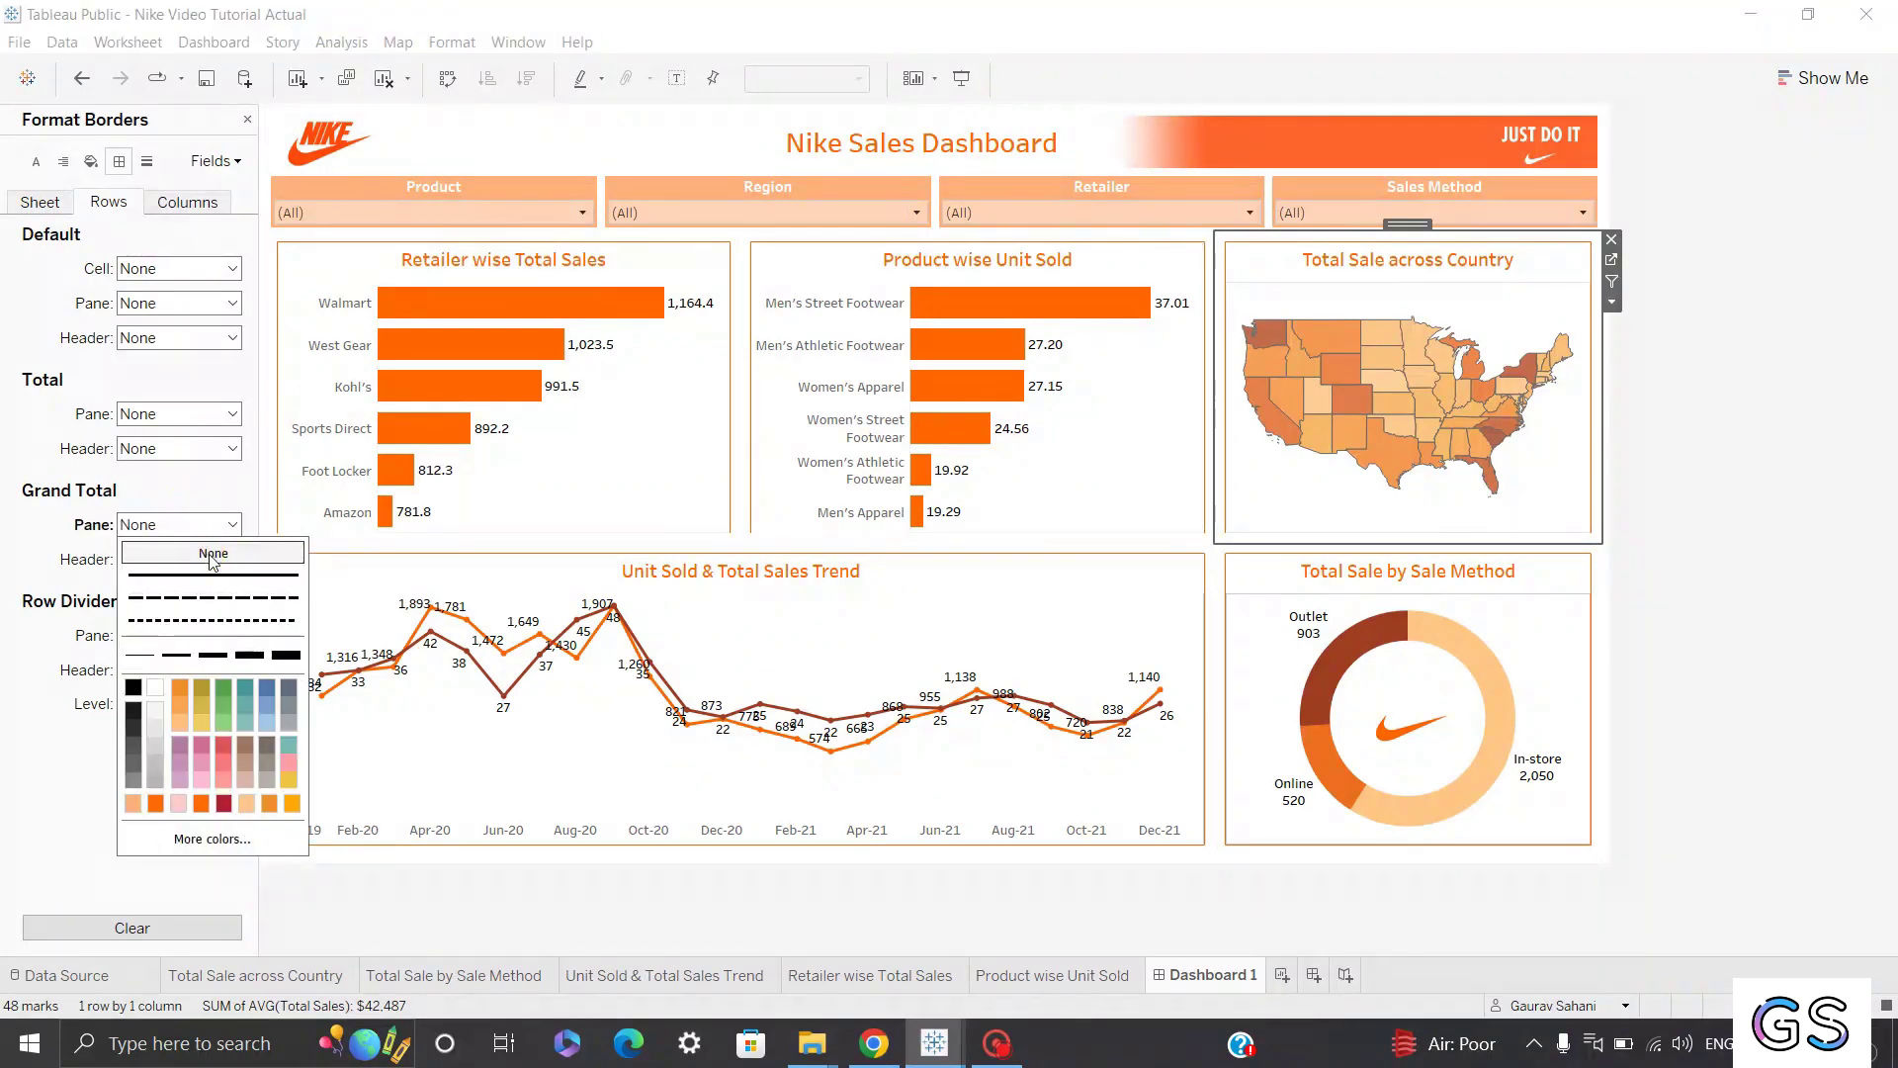
pyautogui.click(94, 635)
pyautogui.click(216, 643)
pyautogui.click(207, 663)
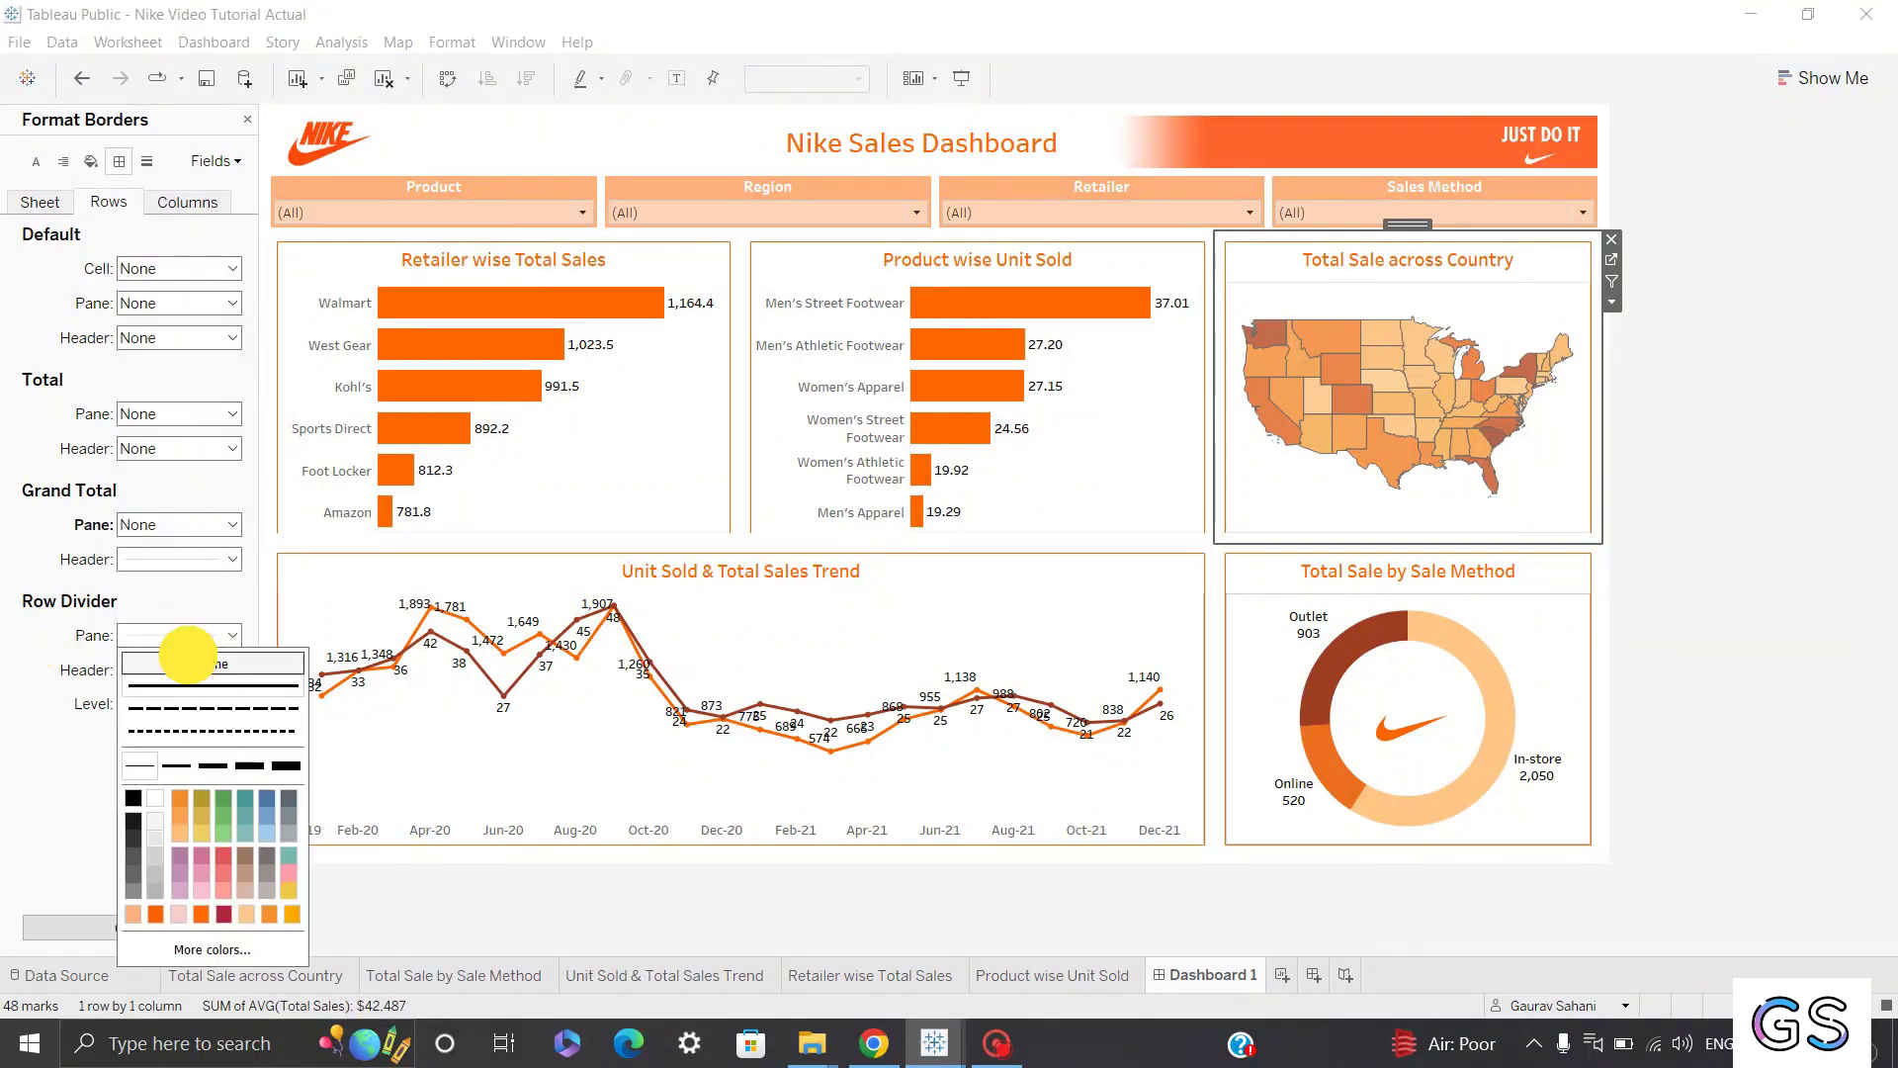
# Set the row grand total pane and row divider pane borders to None for the Total Sale by Sale Method chart, and close the formatting.
pyautogui.click(1275, 590)
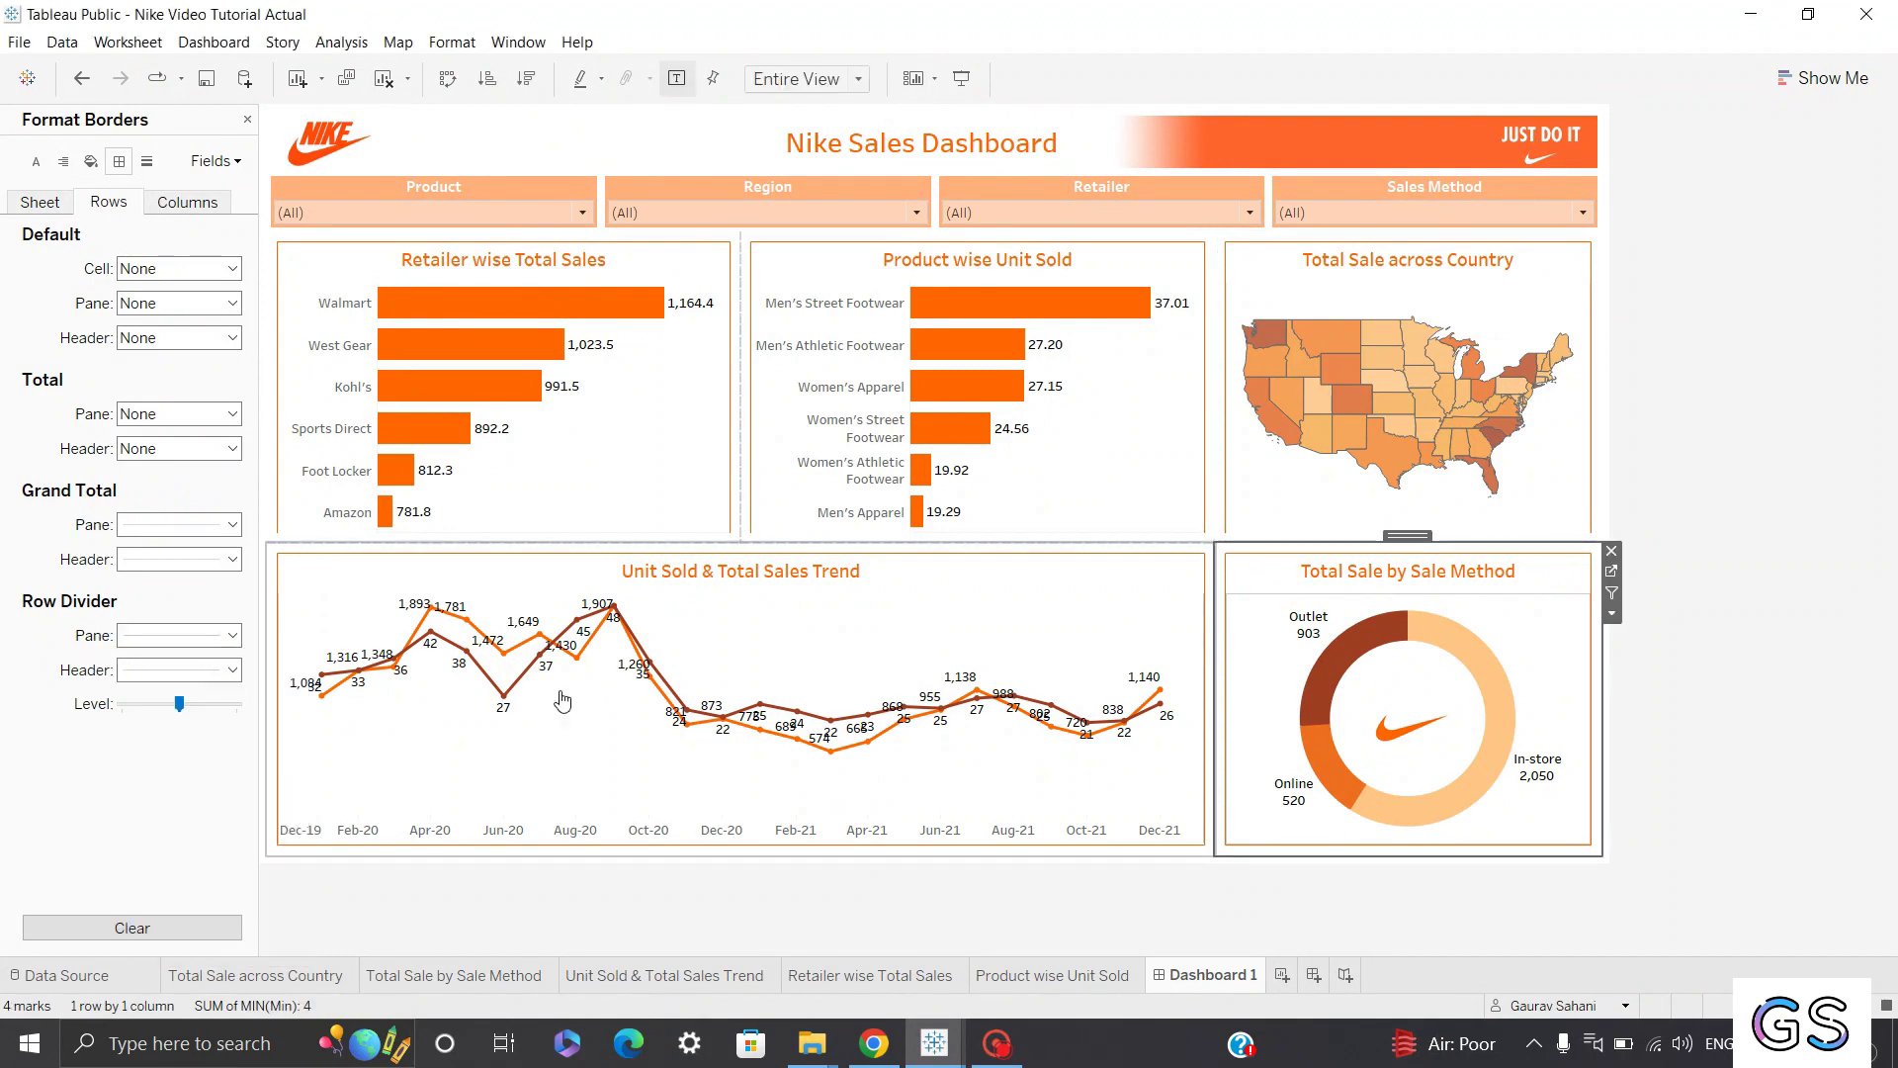
pyautogui.click(213, 525)
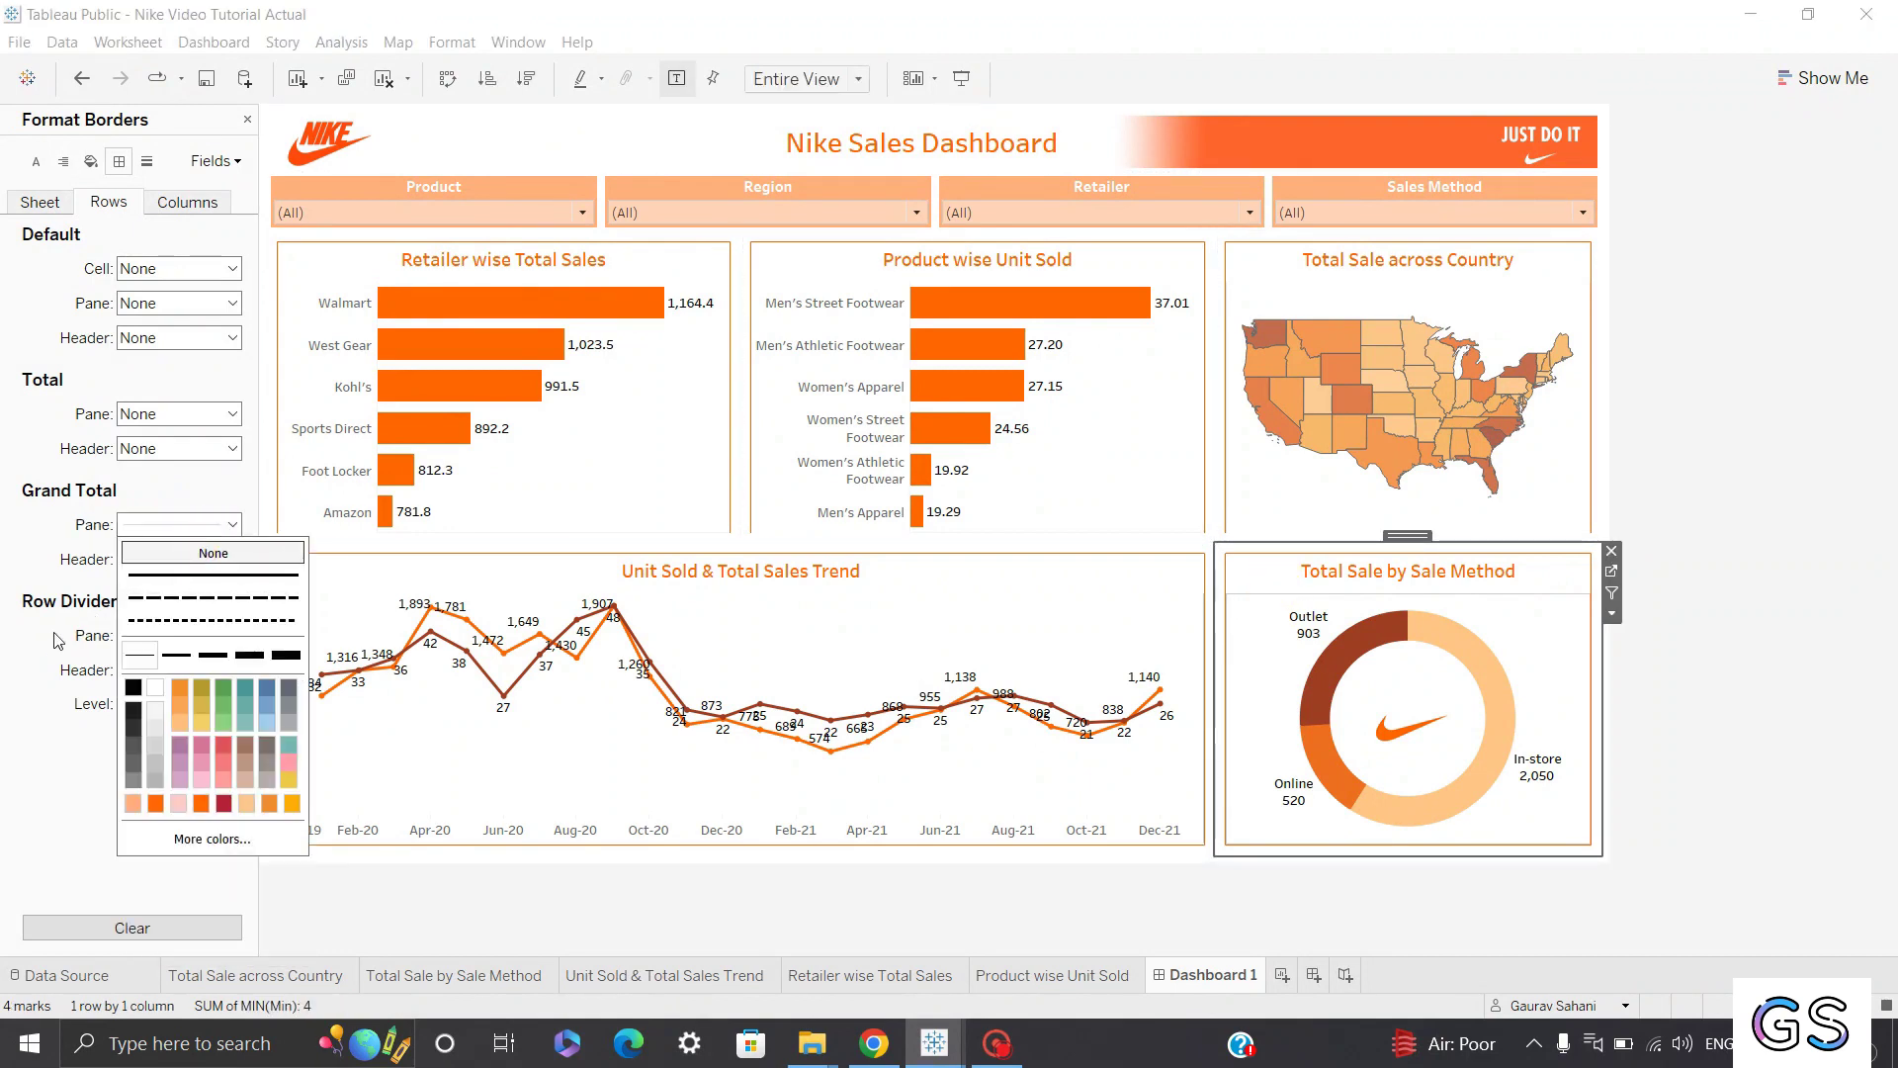
pyautogui.click(208, 551)
pyautogui.click(188, 638)
pyautogui.click(205, 663)
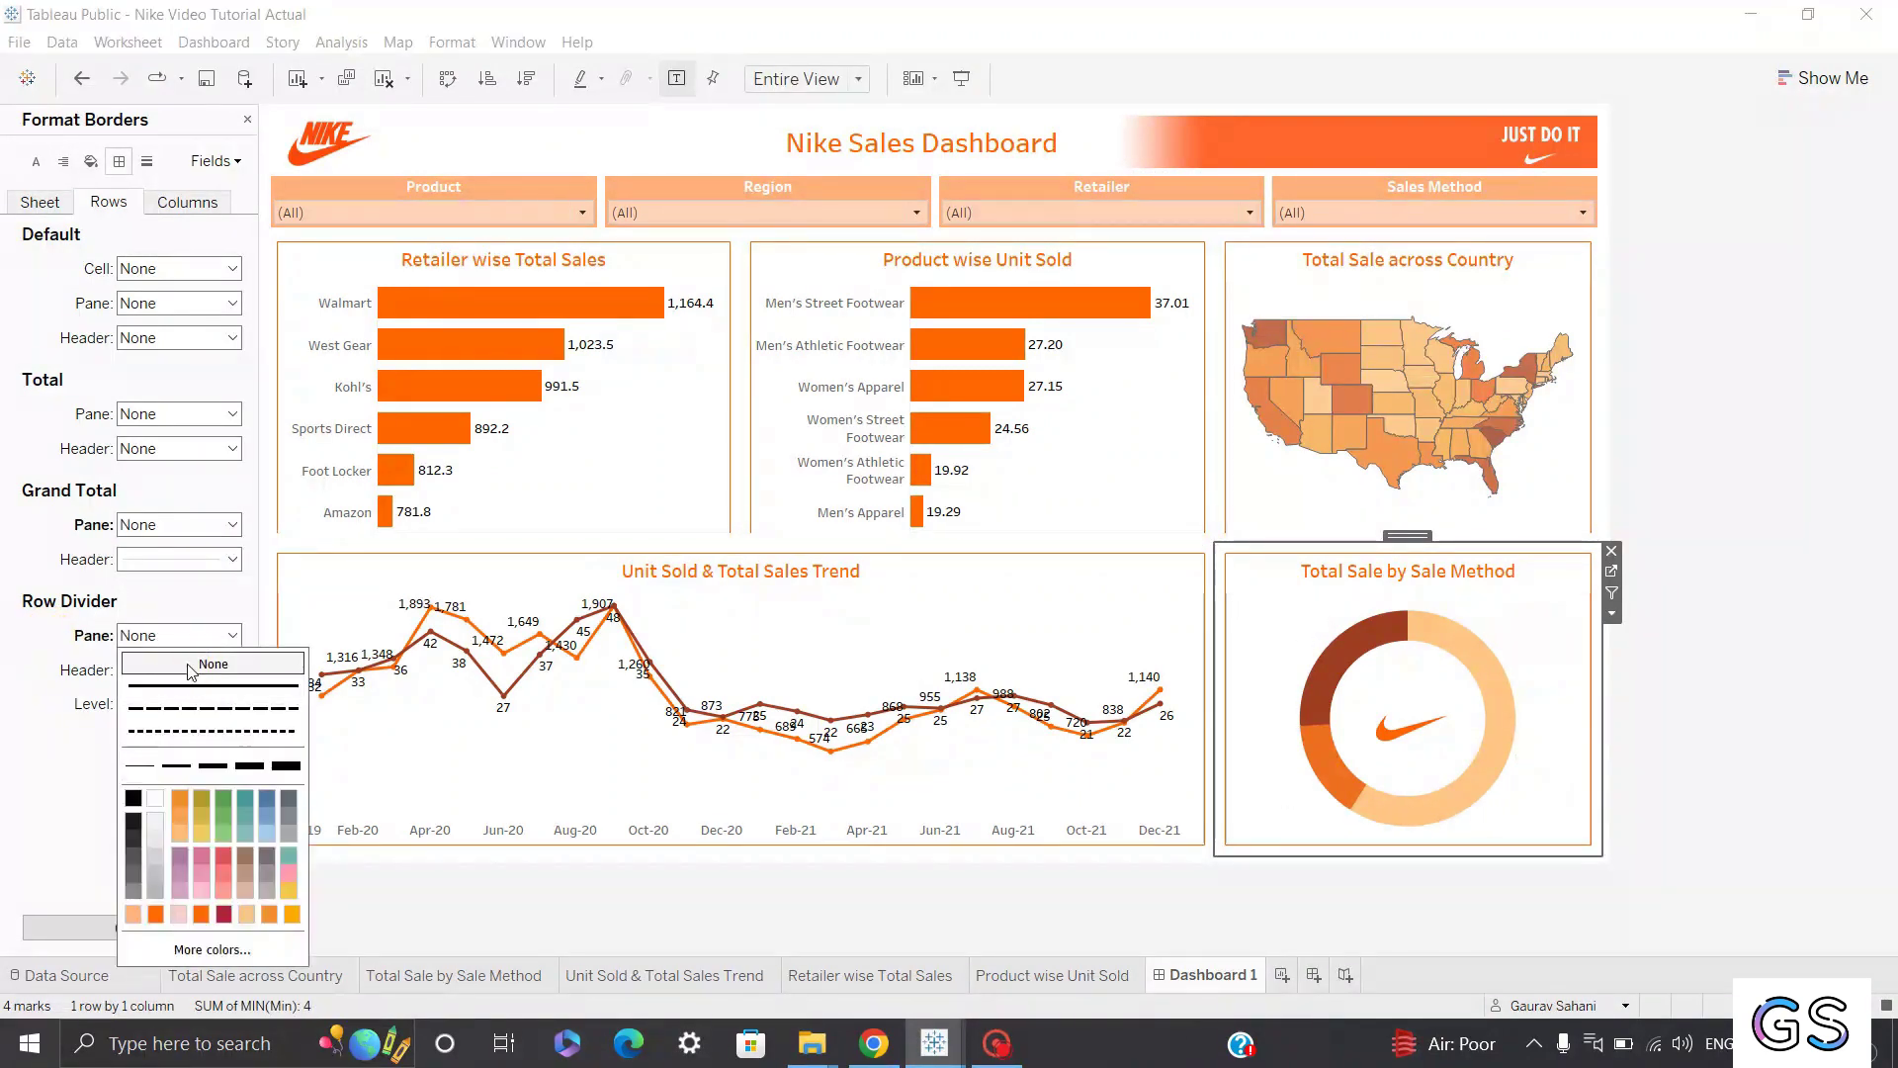
pyautogui.click(543, 852)
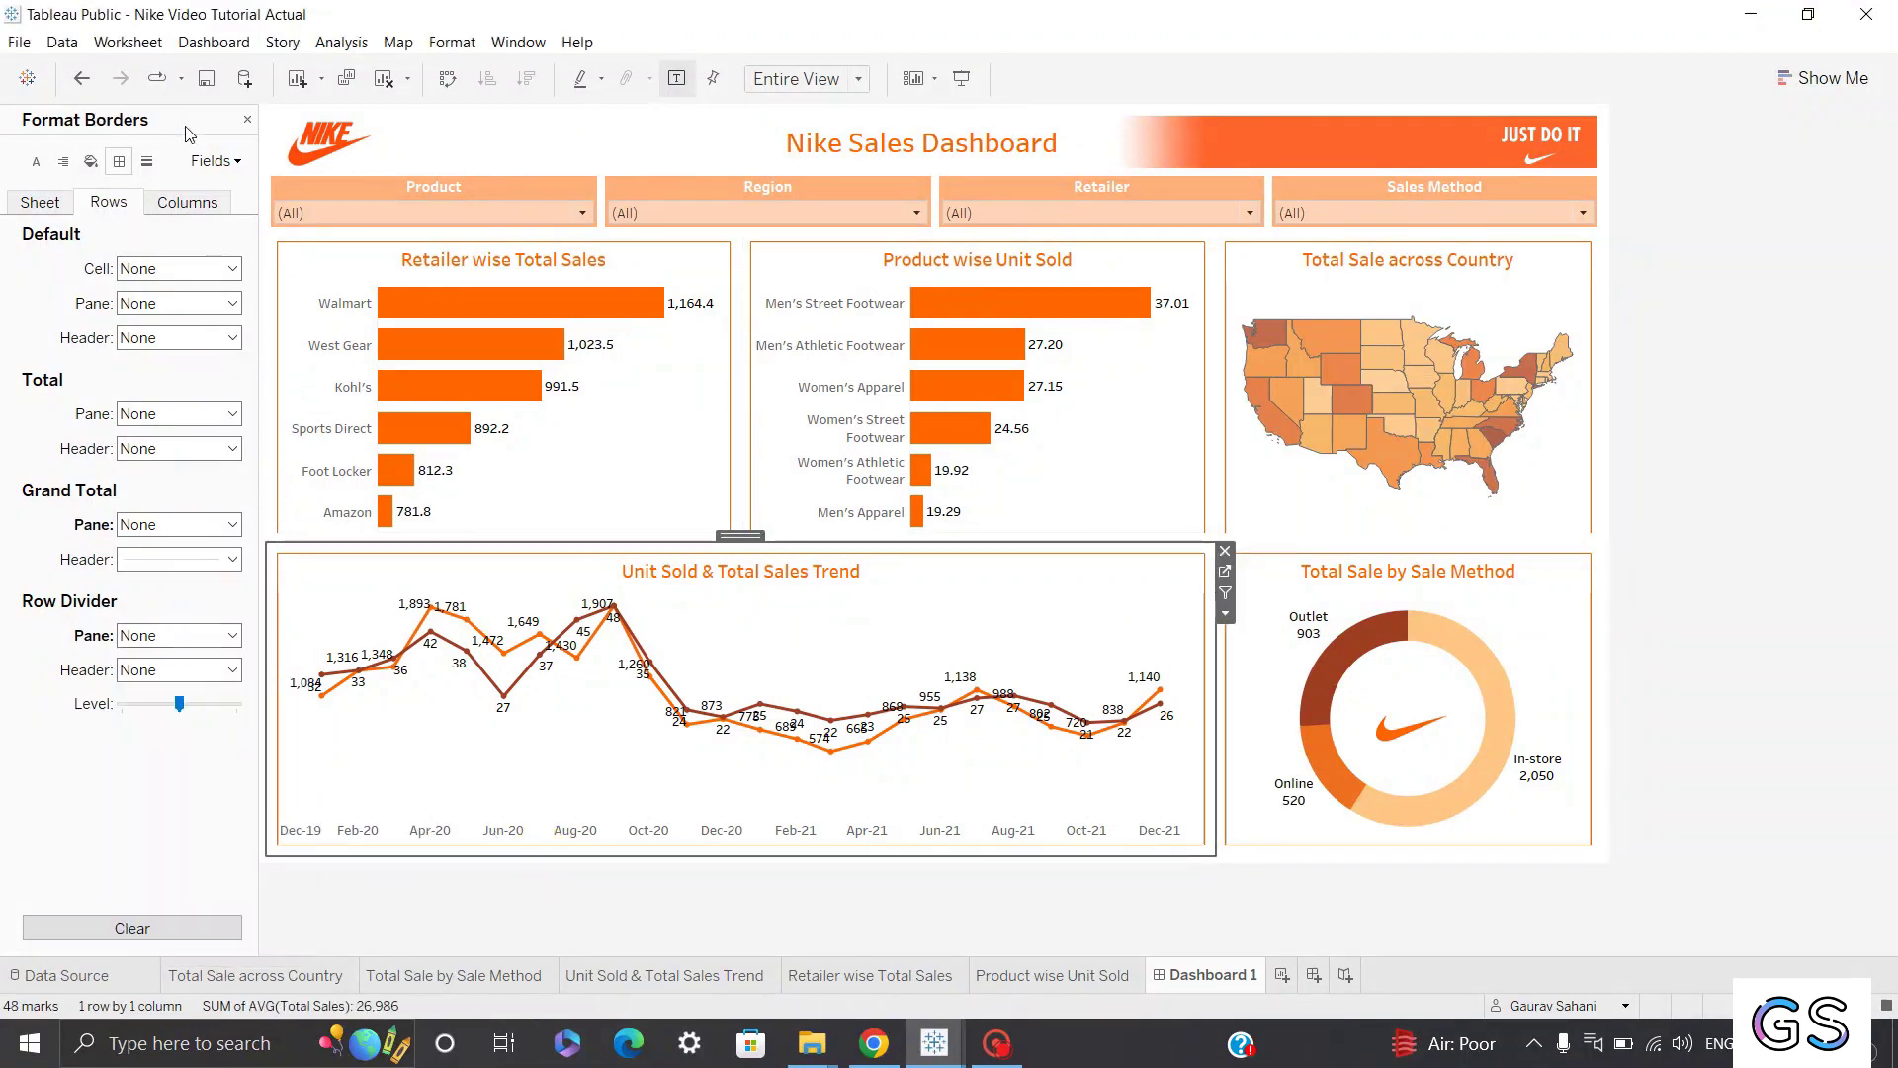
pyautogui.click(249, 123)
pyautogui.click(1208, 192)
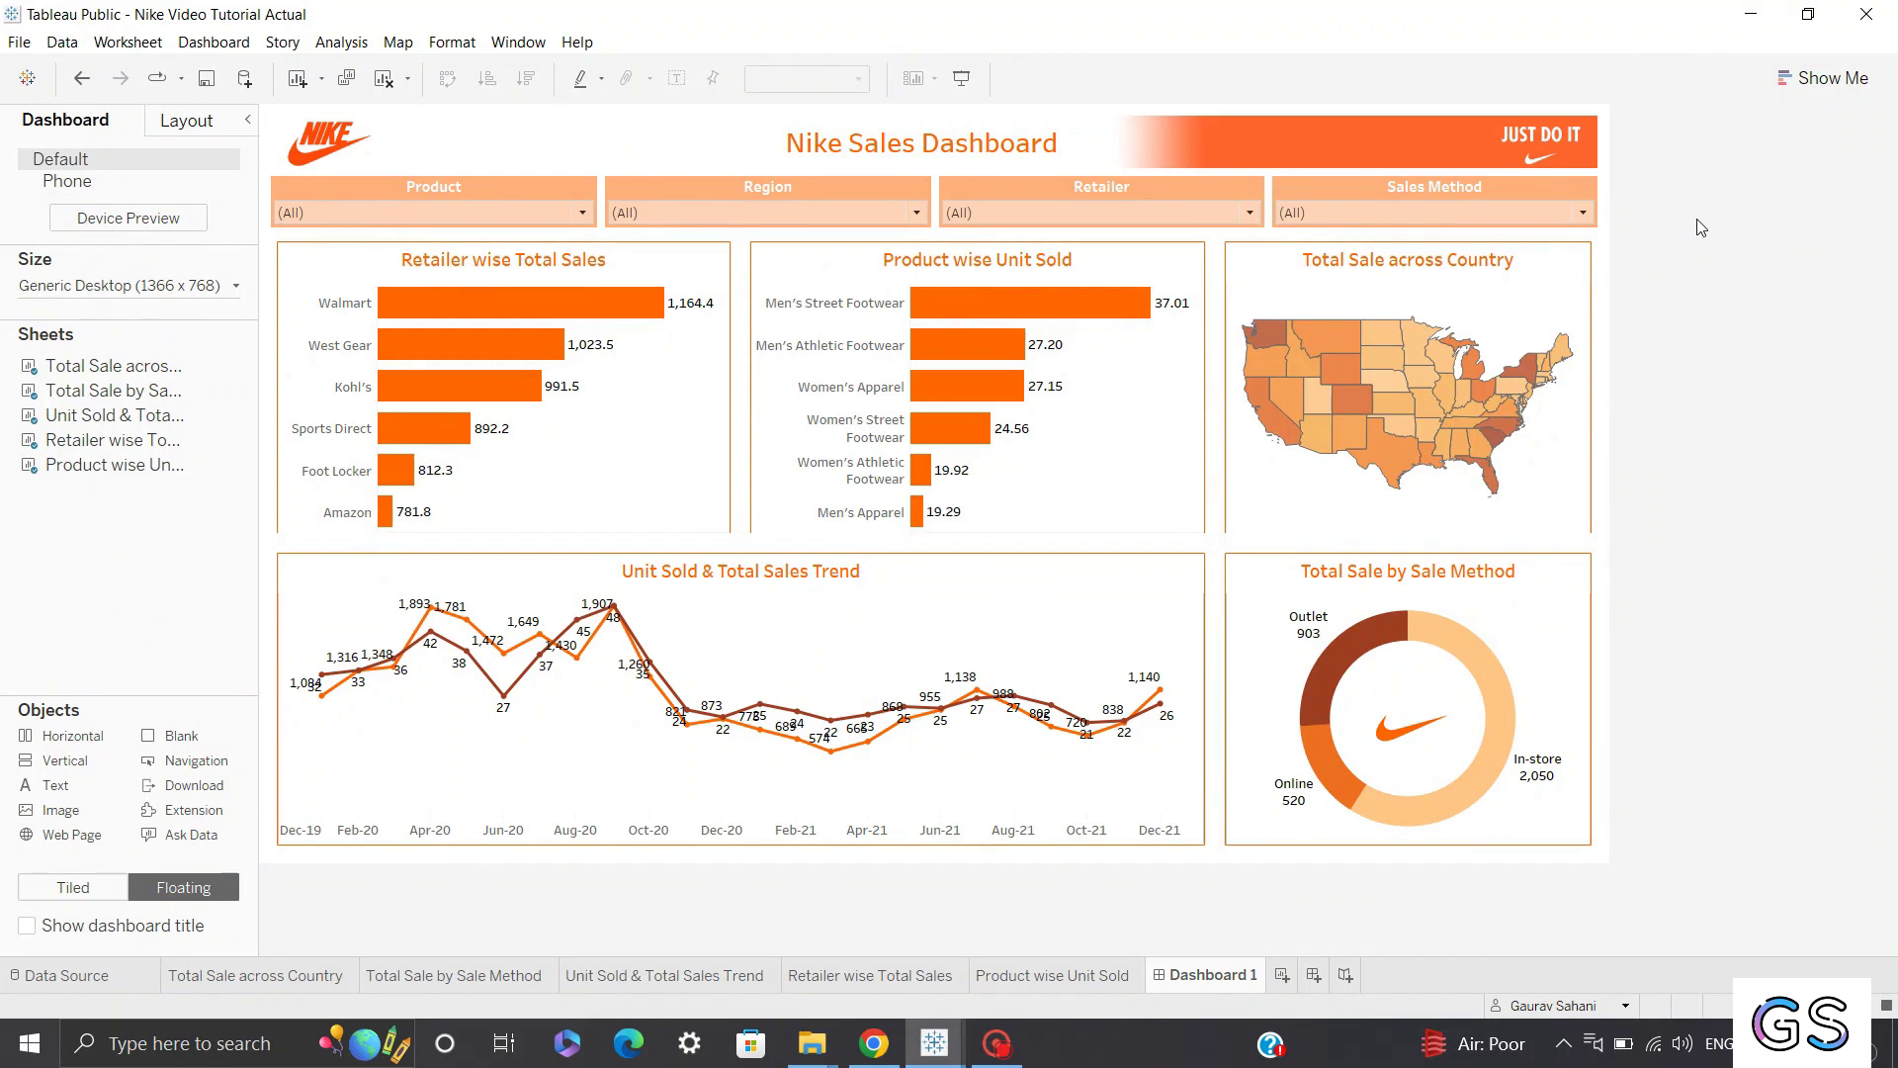
# Add a floating image object to the dashboard with the orange shoe picture pd8cbaqximwoxwvjlzgt-removebg-preview.png, fitted to its frame.
pyautogui.click(143, 880)
pyautogui.moveTo(50, 808); pyautogui.dragTo(536, 392)
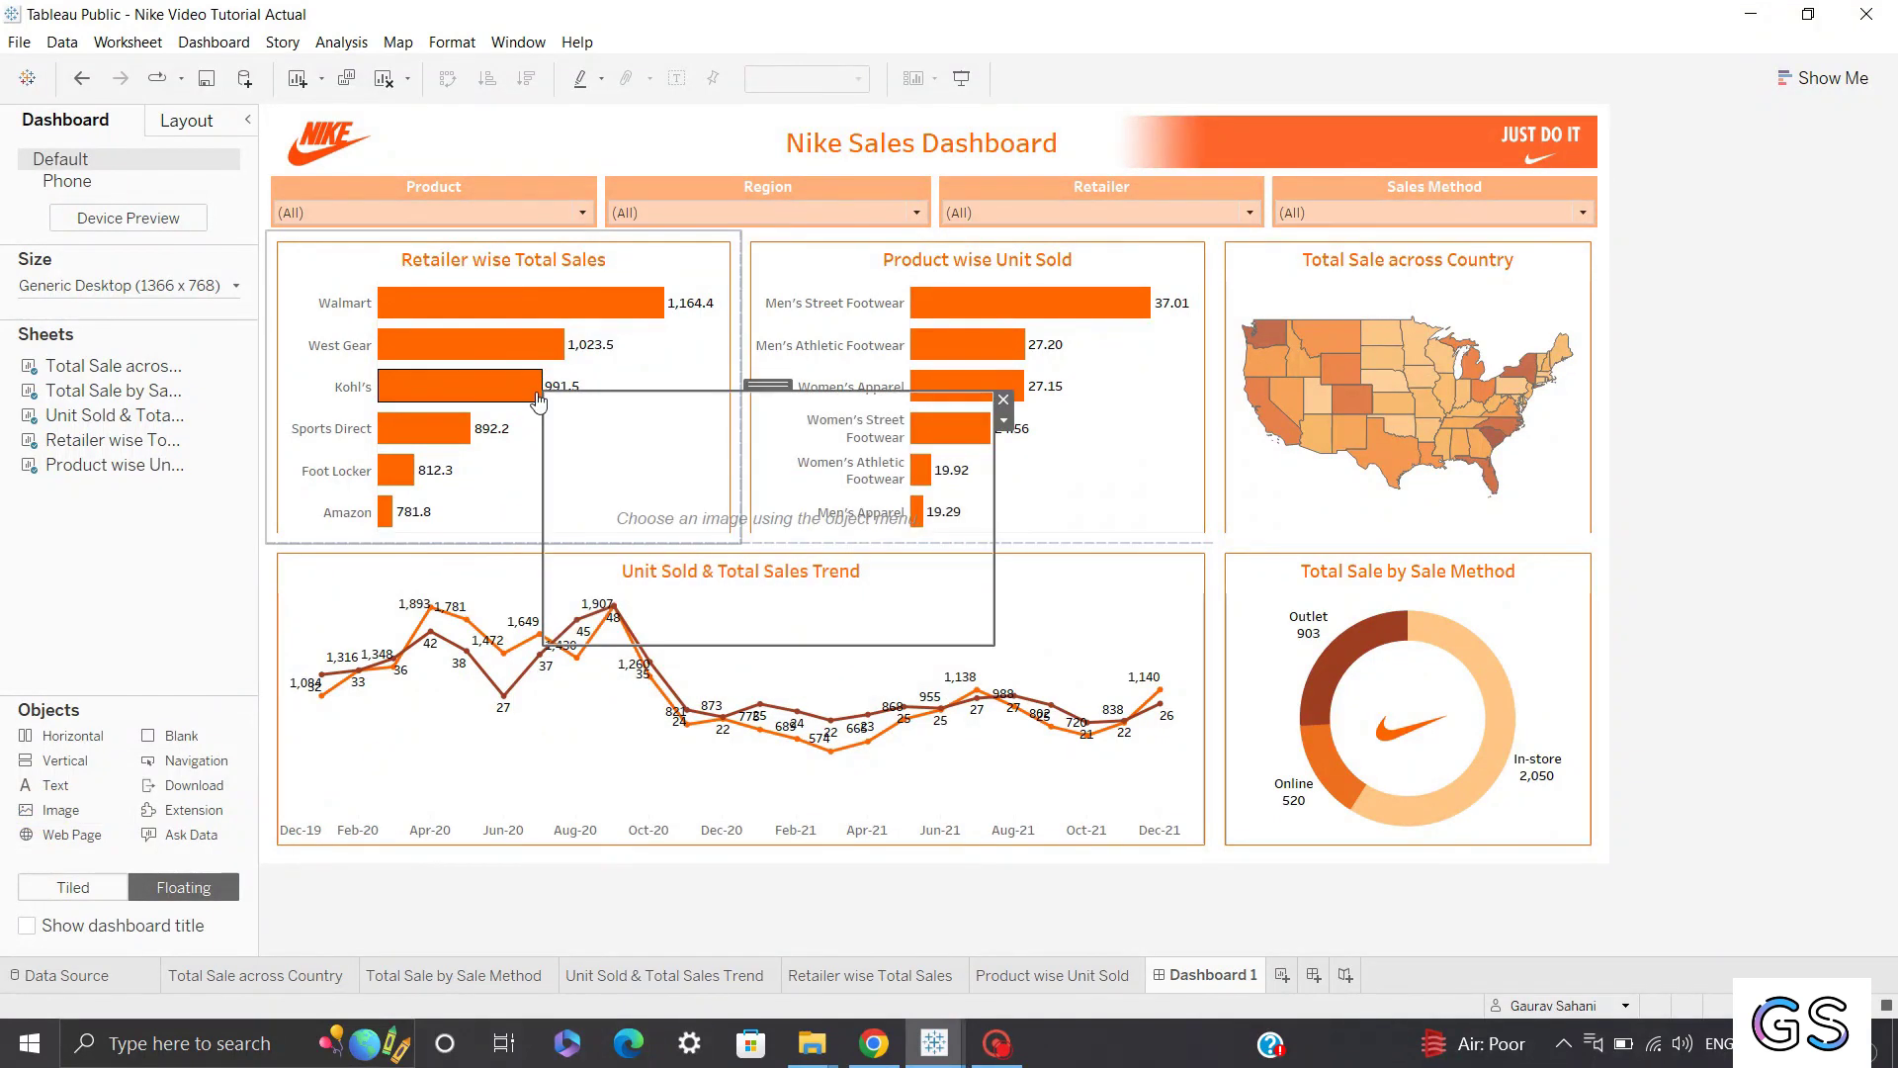
pyautogui.click(1085, 374)
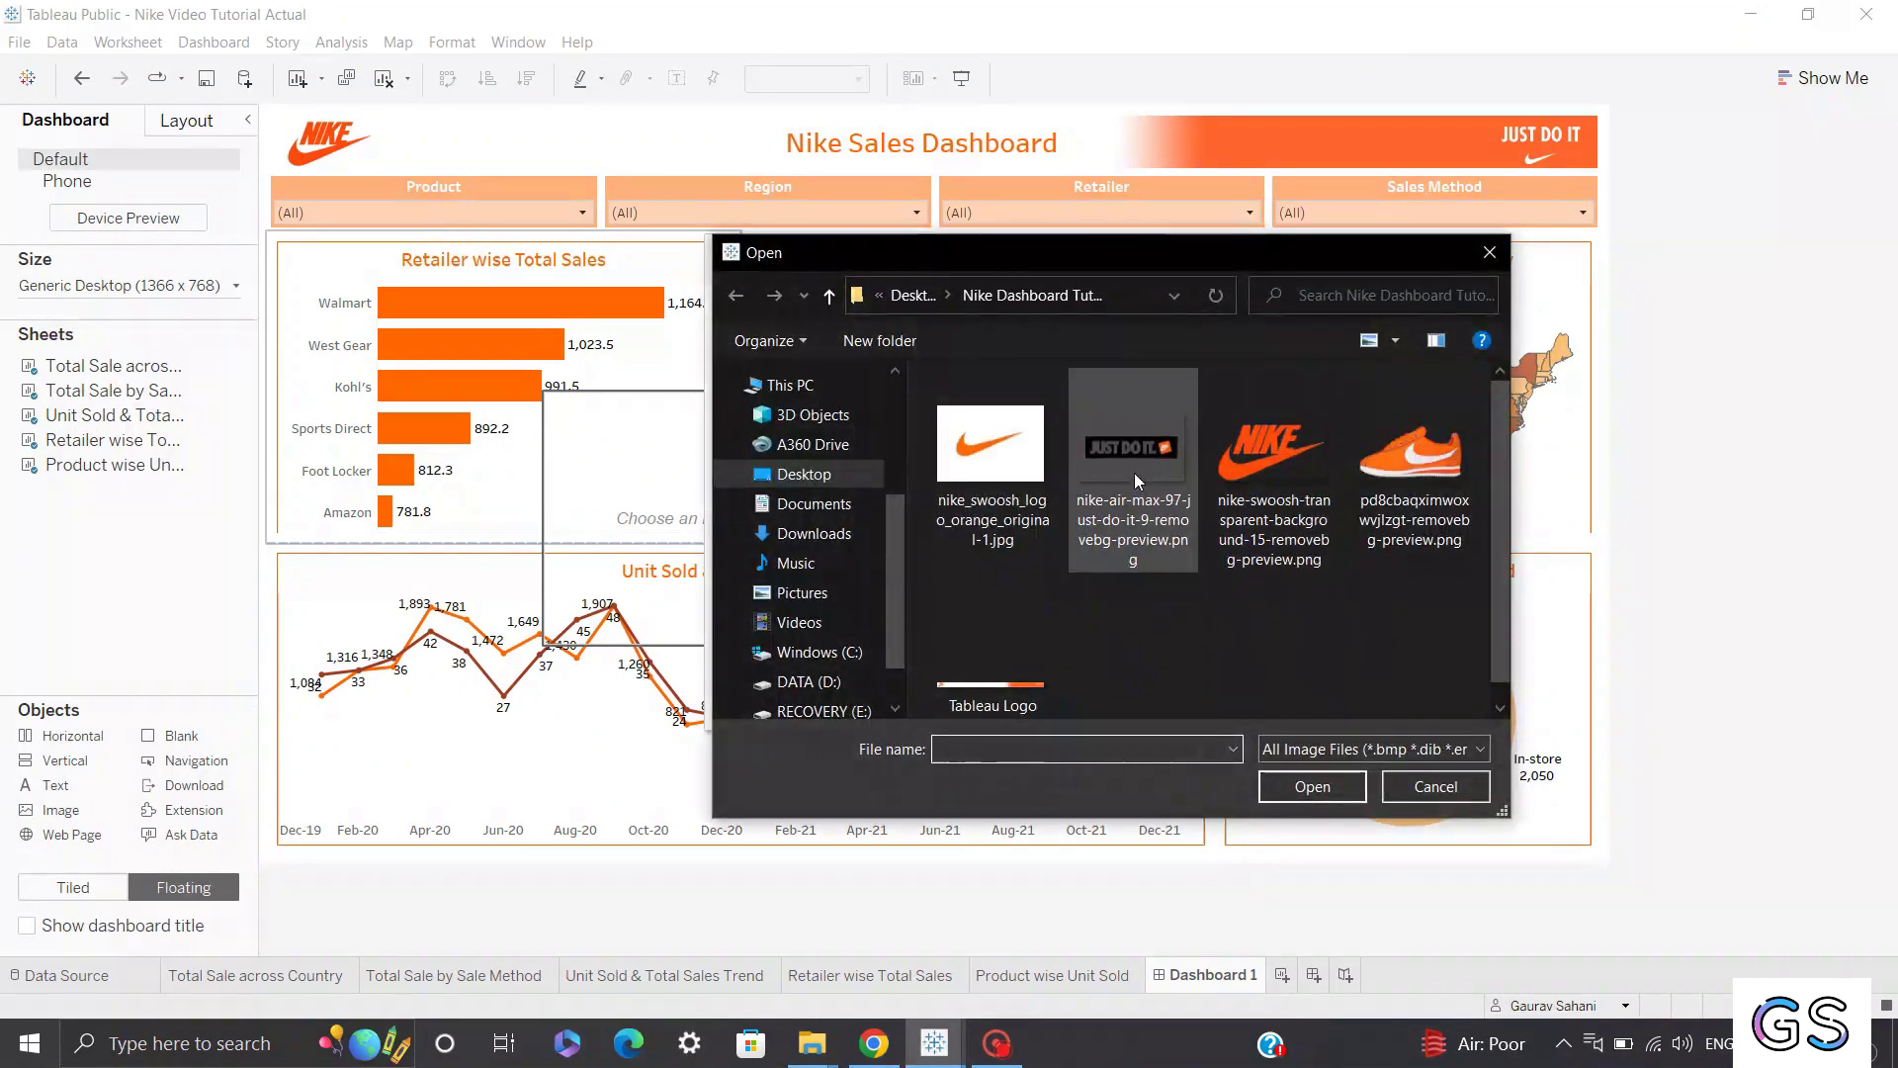
pyautogui.click(1377, 467)
pyautogui.doubleClick(1377, 466)
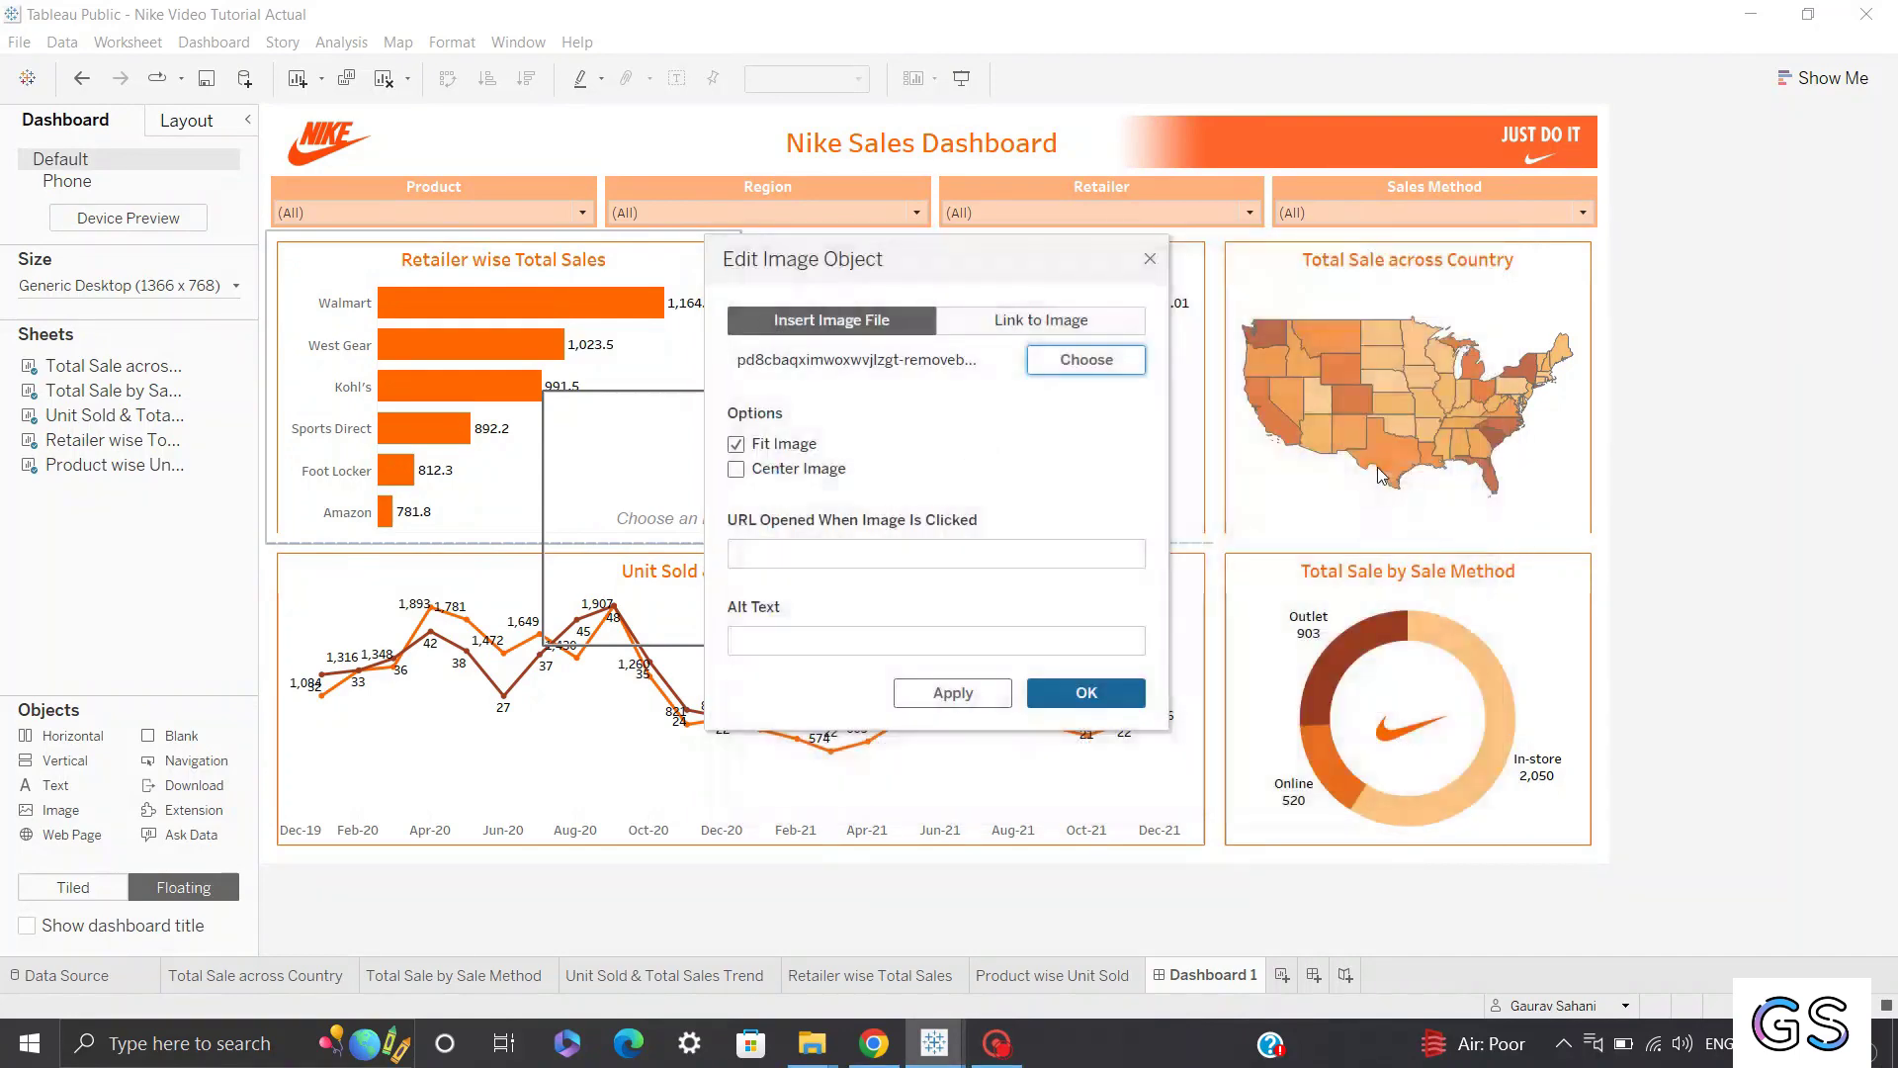
pyautogui.click(1056, 693)
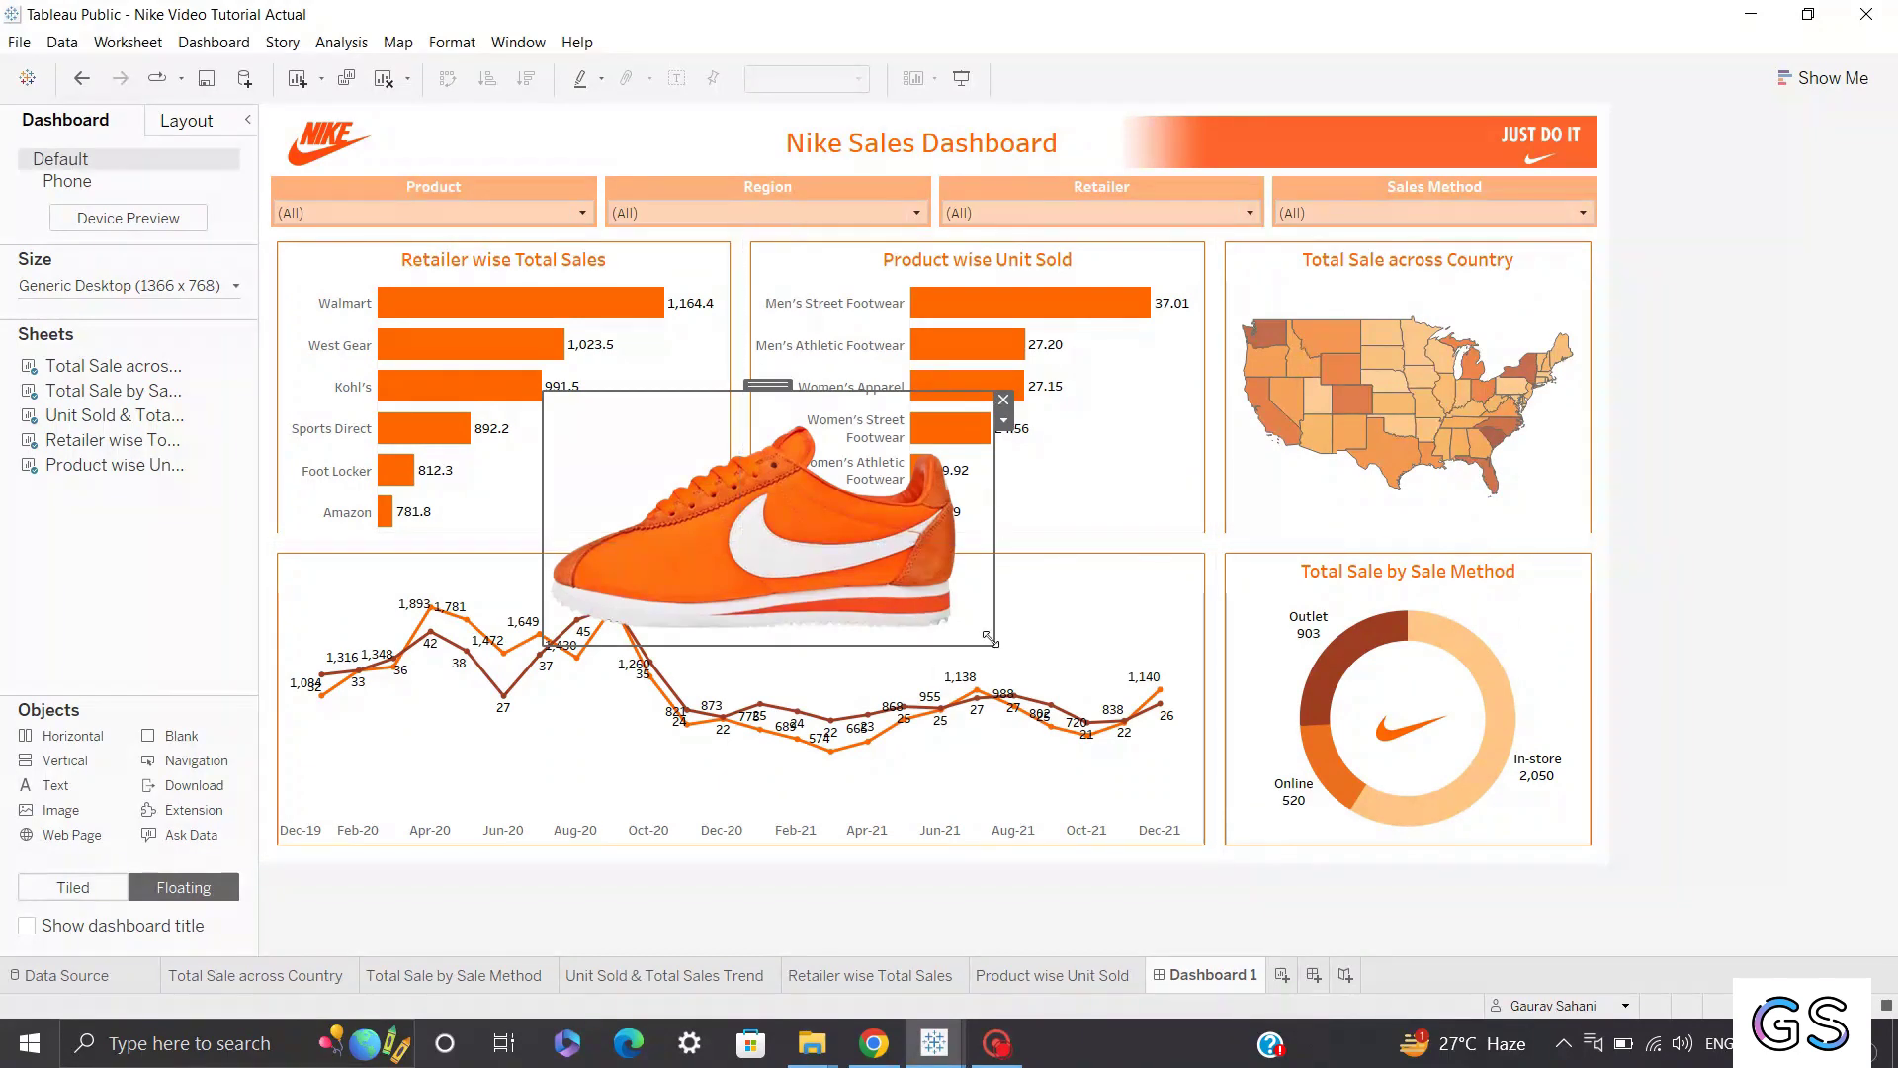
# Shrink the shoe image to about a quarter of its width and place it in the lower-right corner of the Product wise Unit Sold chart.
pyautogui.moveTo(987, 636); pyautogui.dragTo(661, 458)
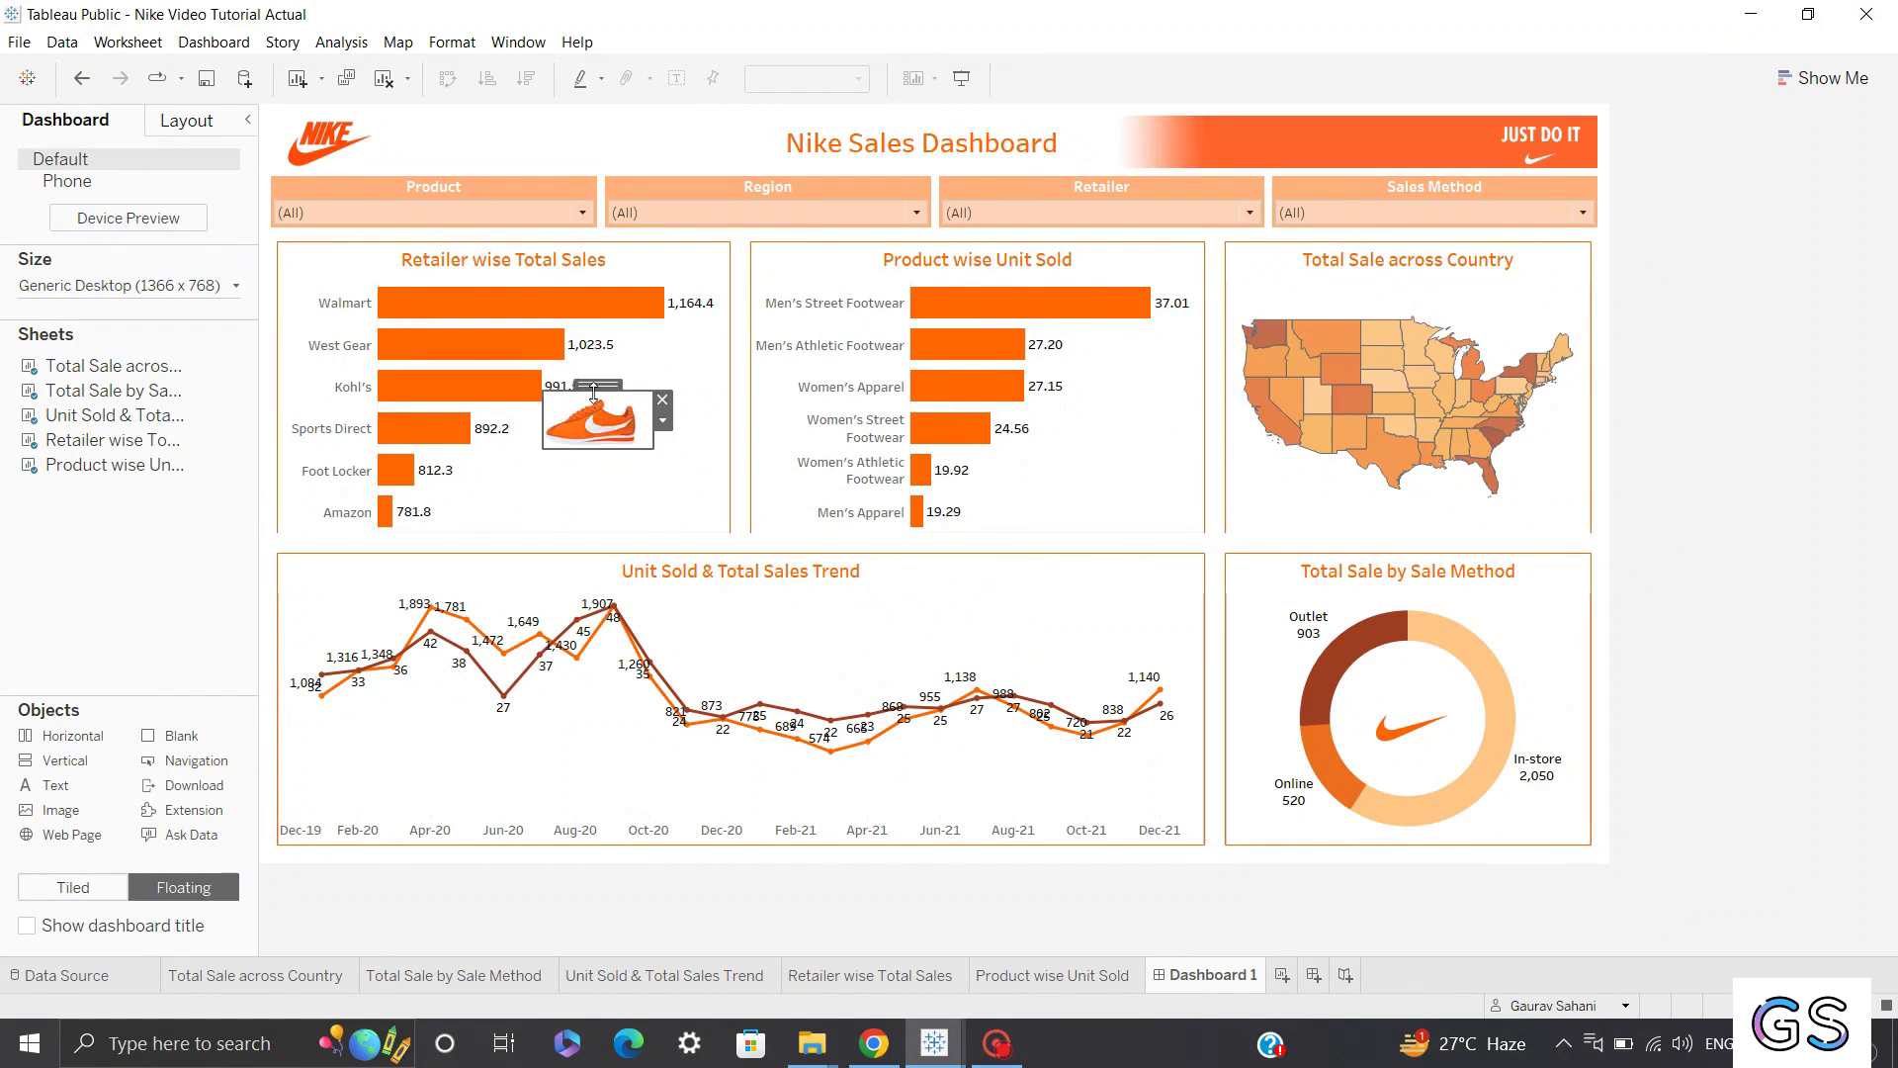
pyautogui.moveTo(593, 392); pyautogui.dragTo(1136, 476)
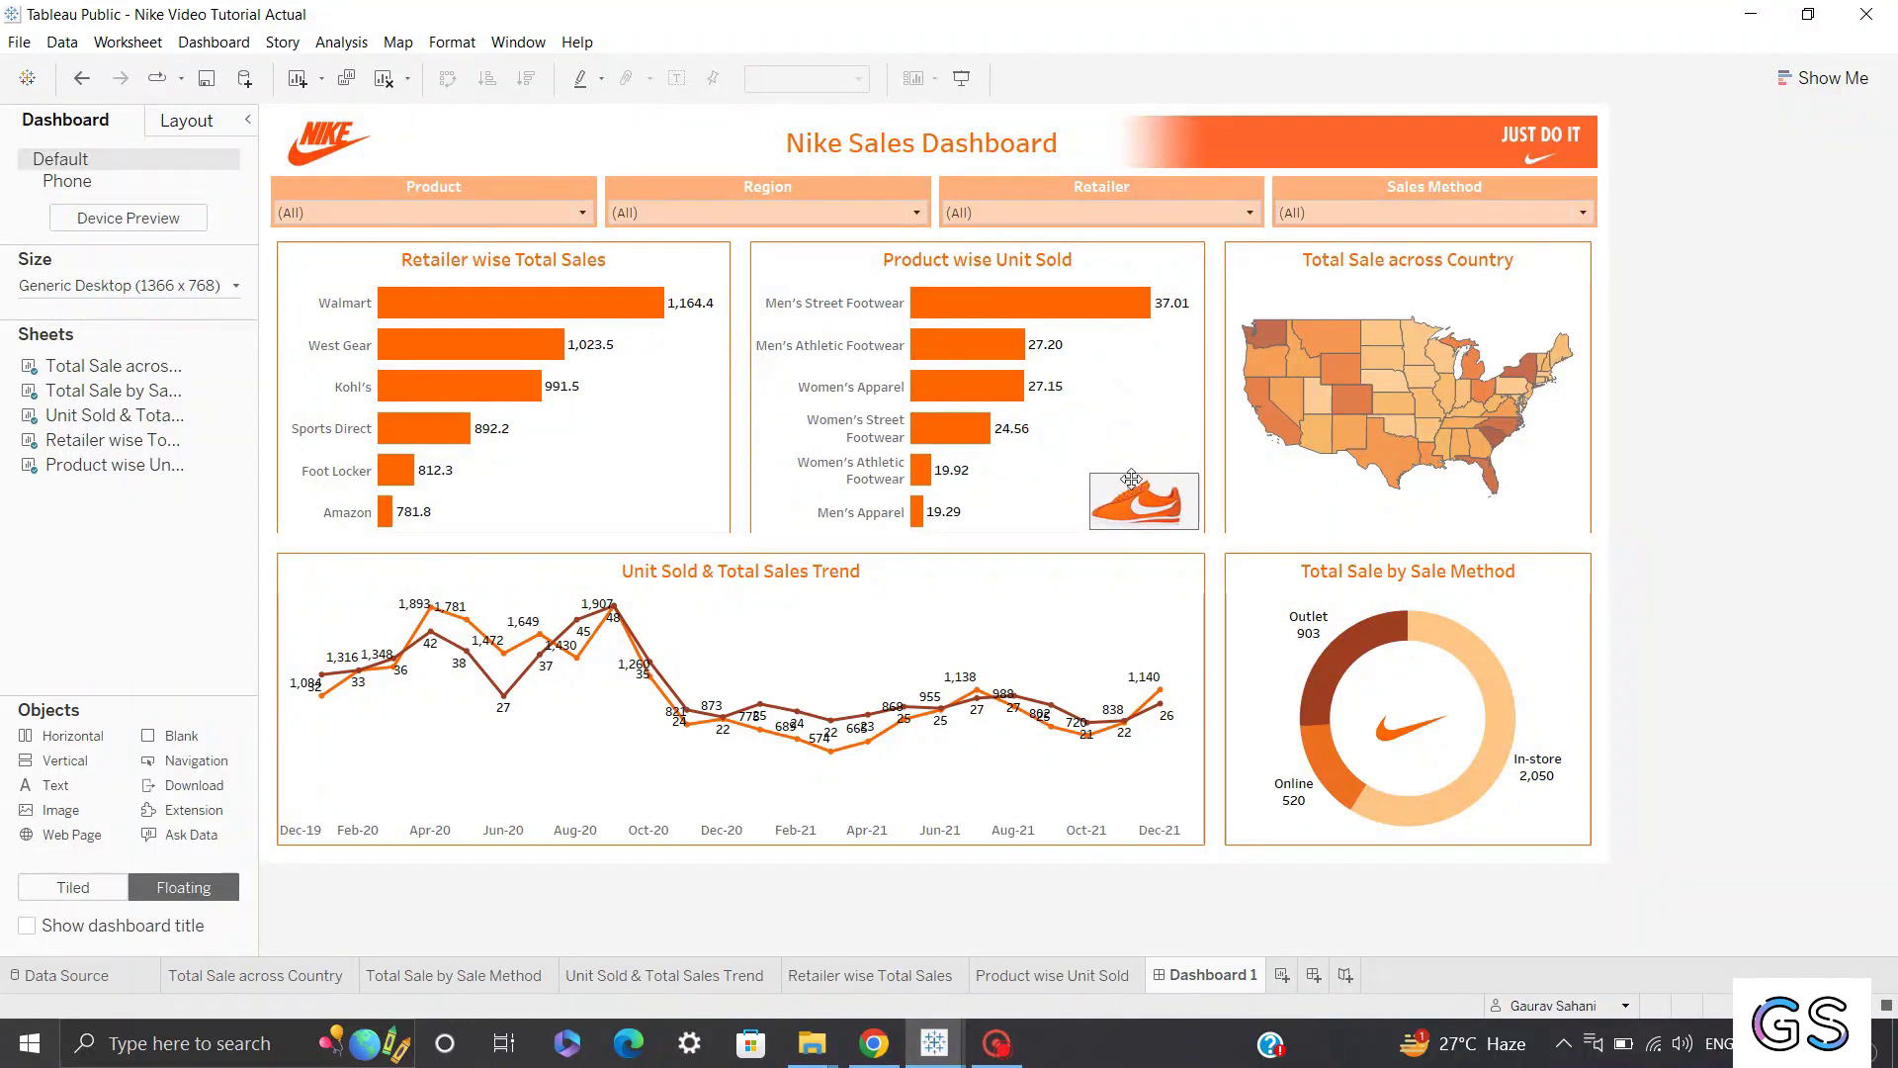
# Review the dashboard in presentation view, reduce the Nike Sales Dashboard title's font size below 16, and return to editing.
pyautogui.click(1631, 532)
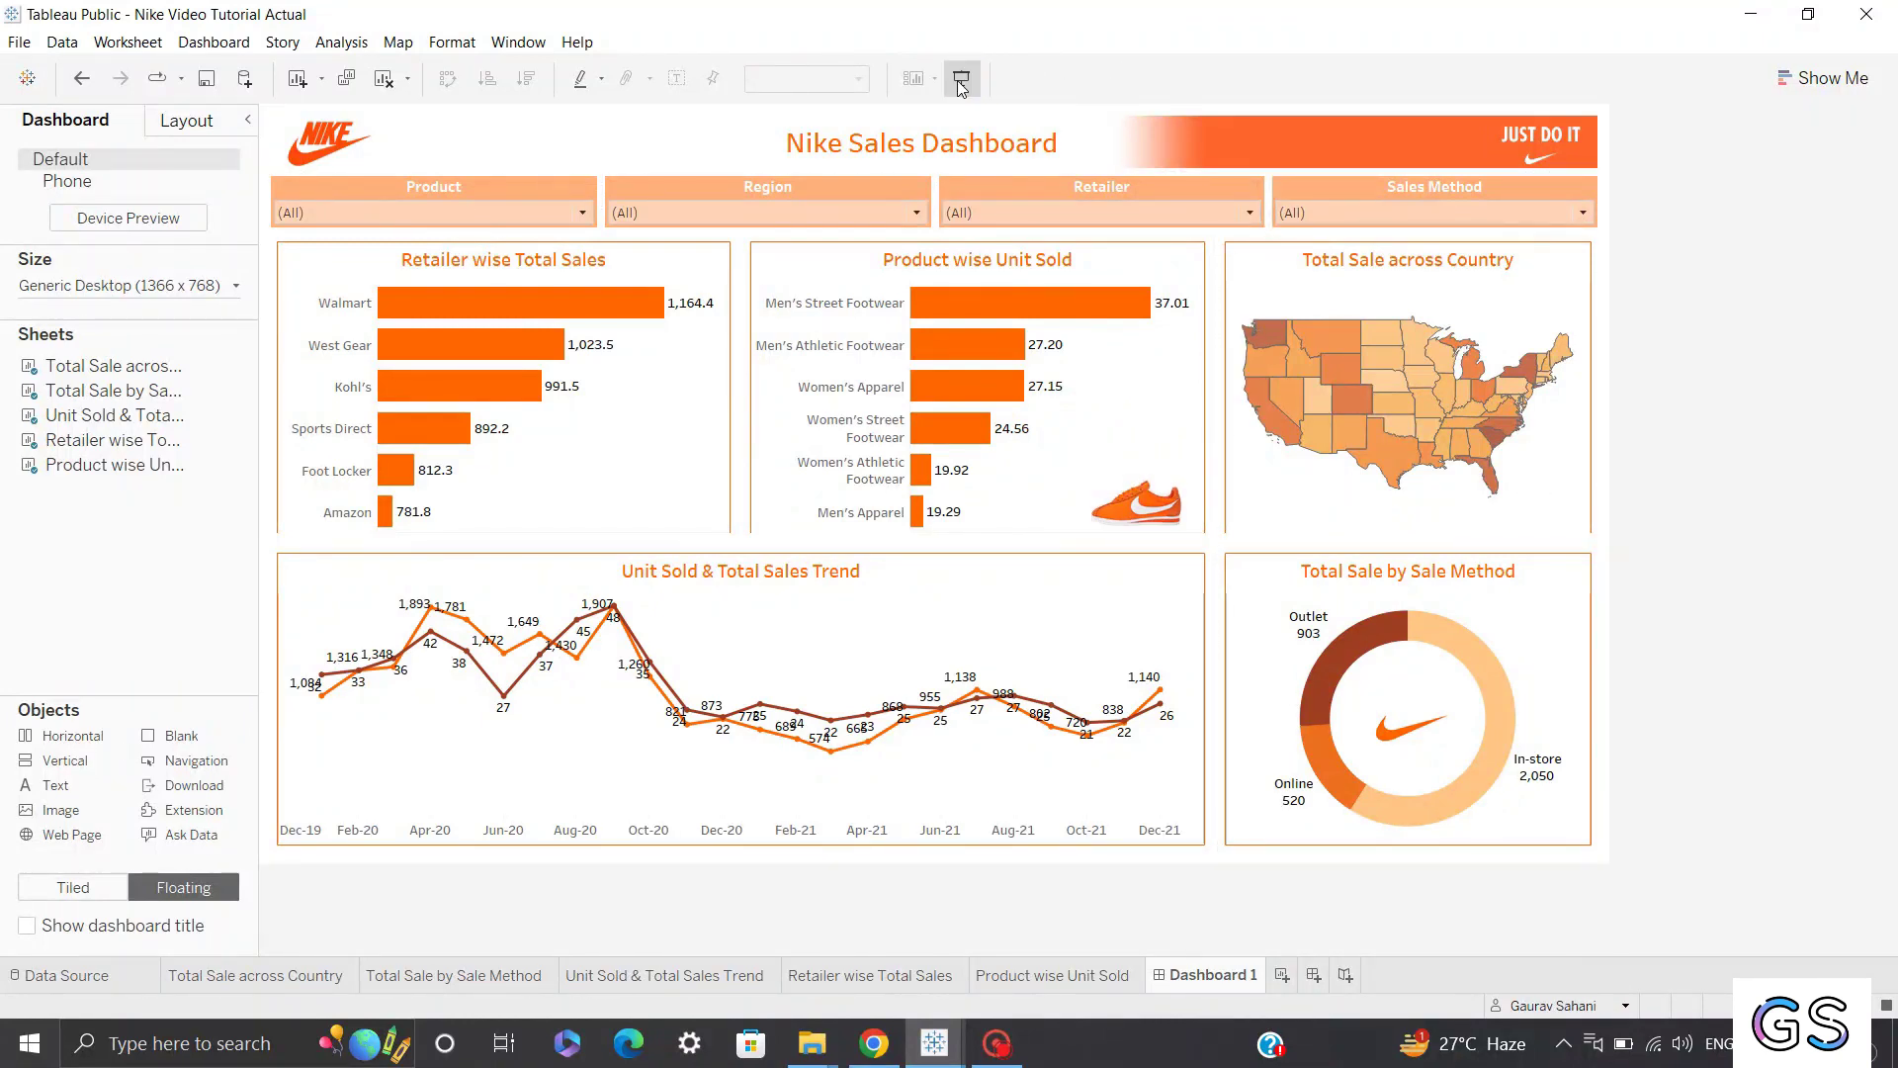
pyautogui.click(961, 87)
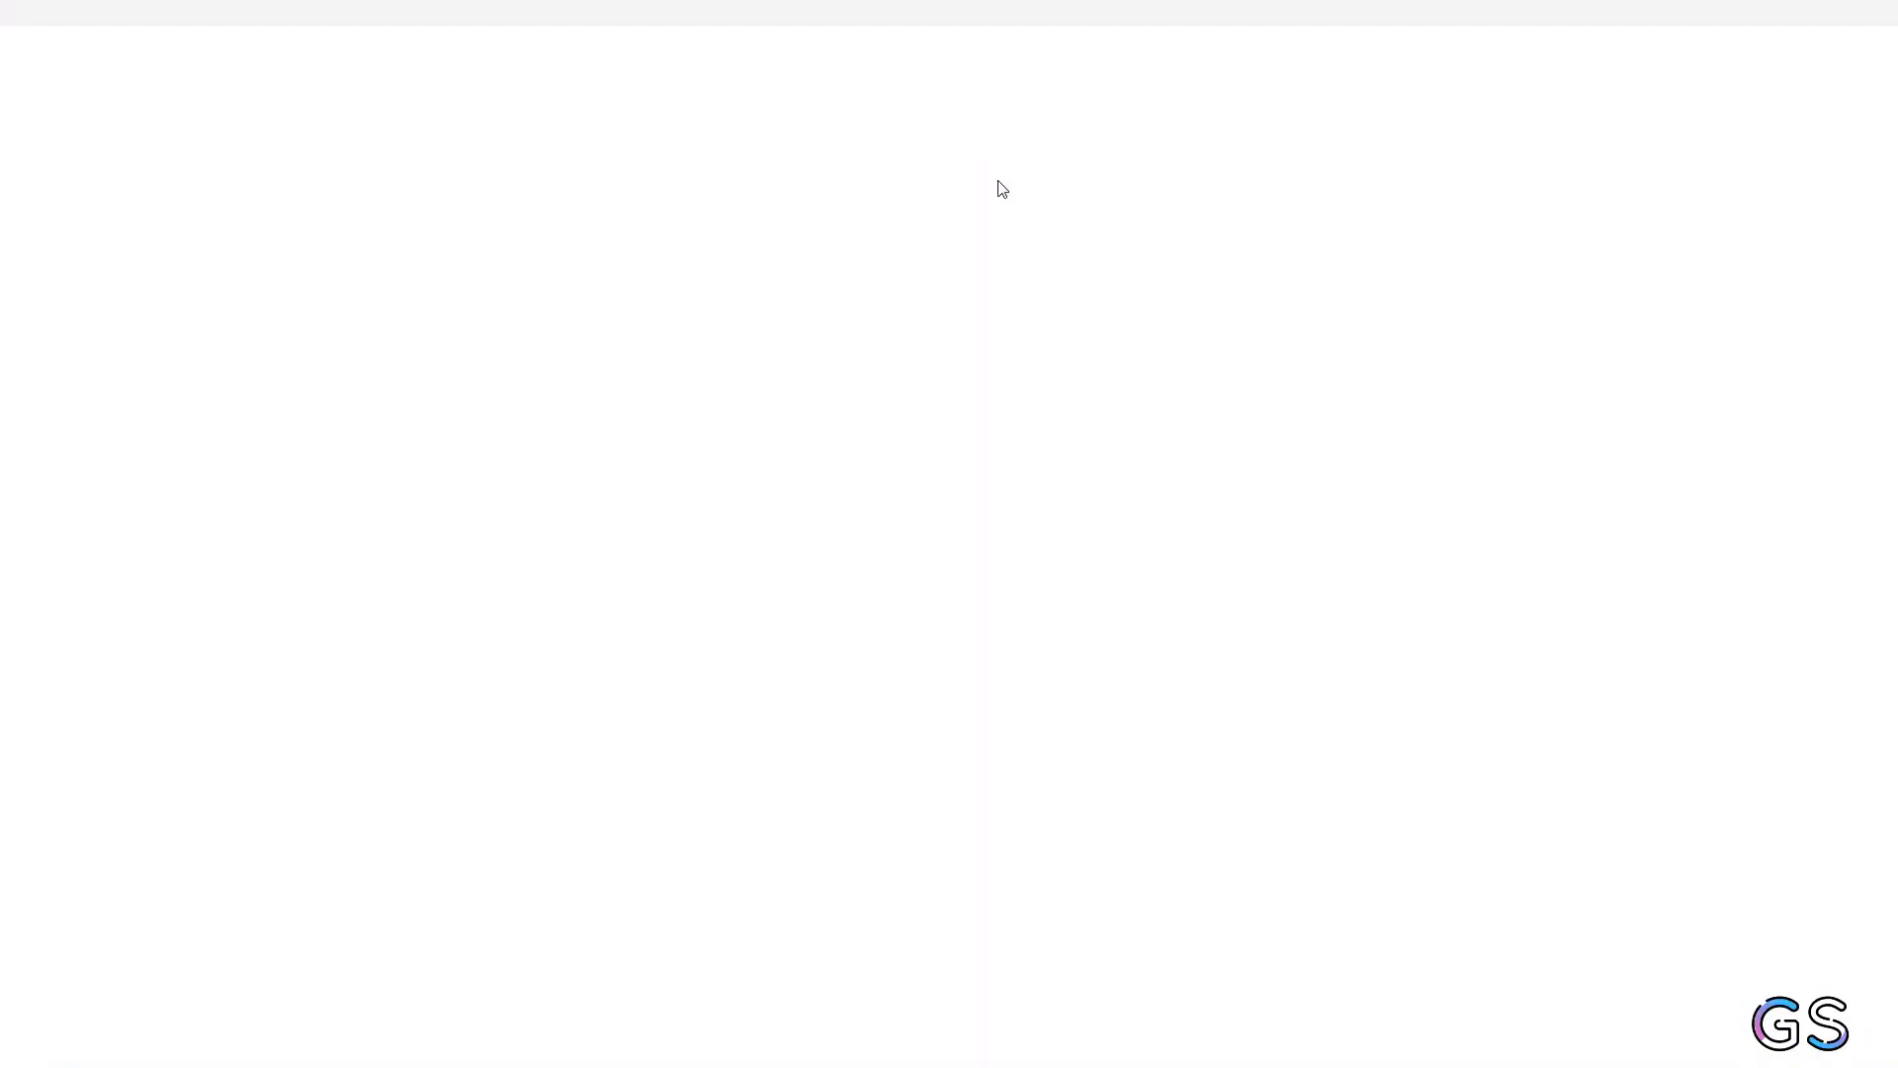
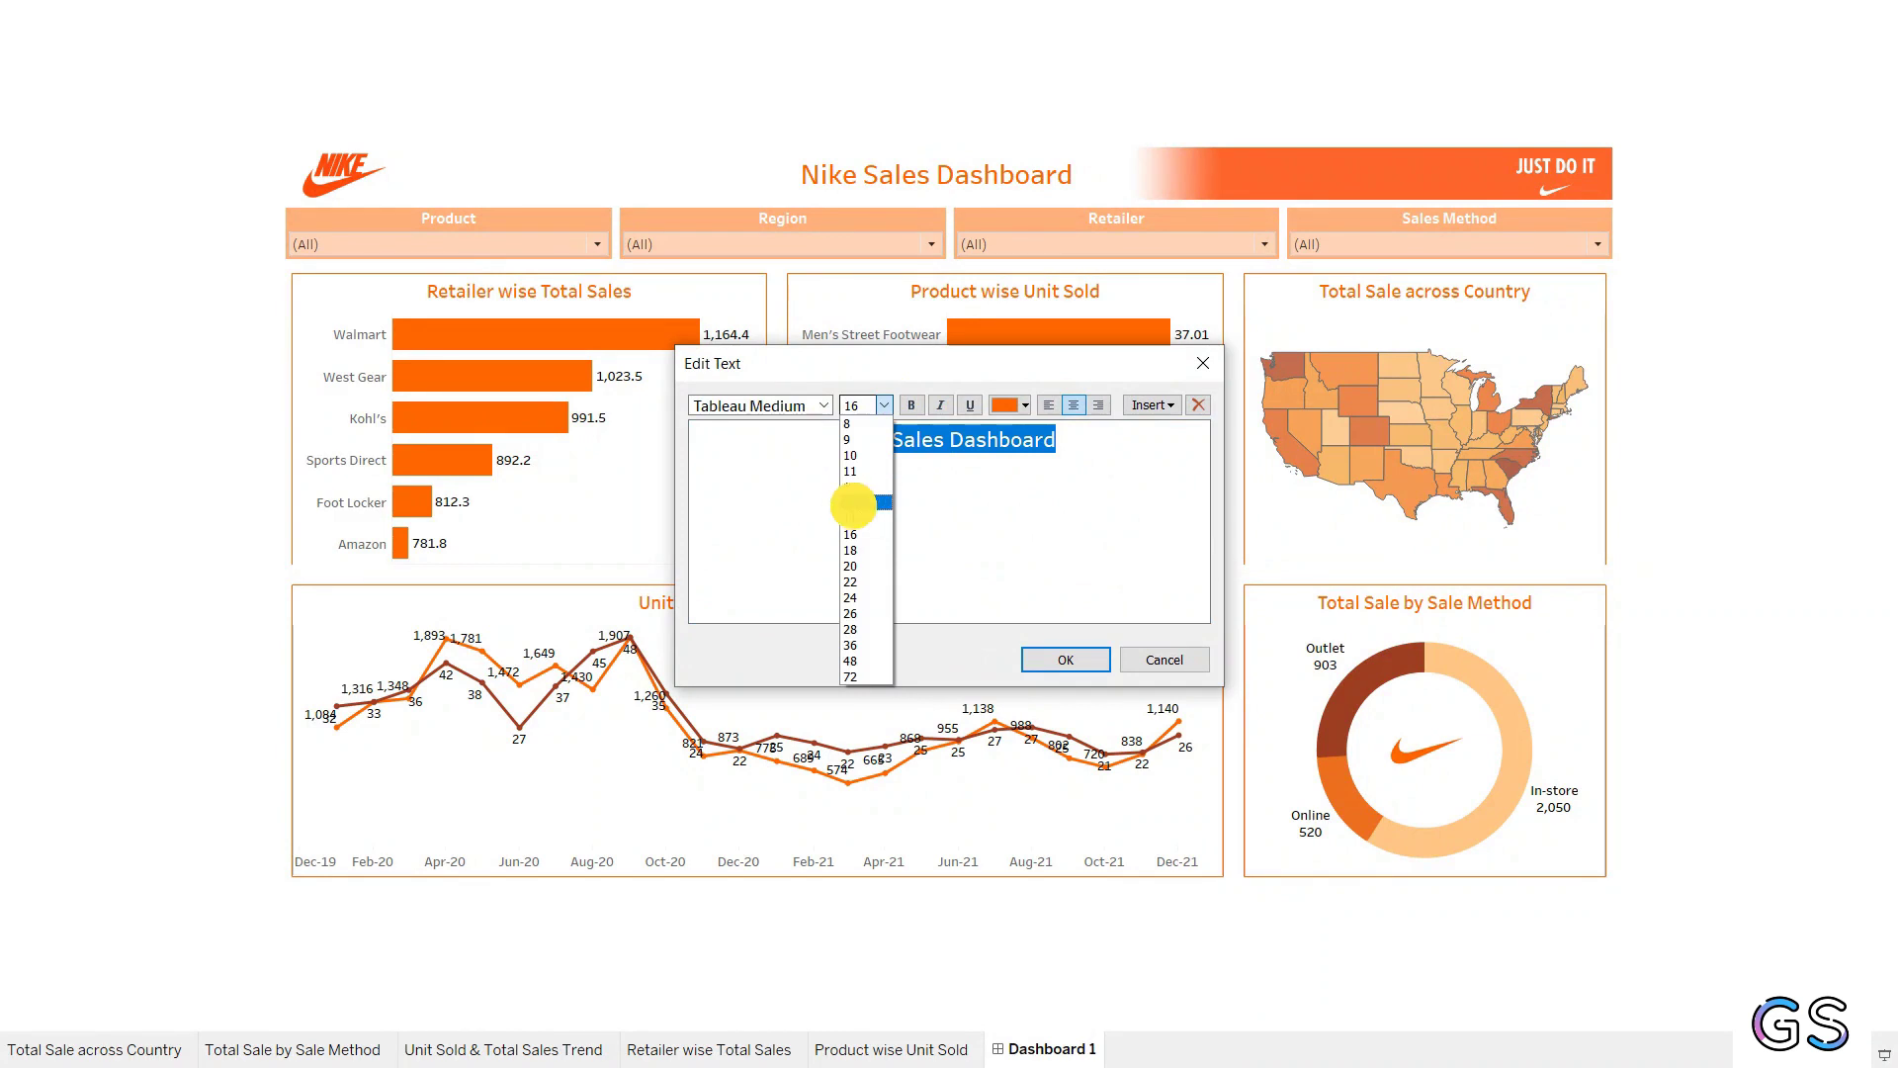
pyautogui.click(1050, 672)
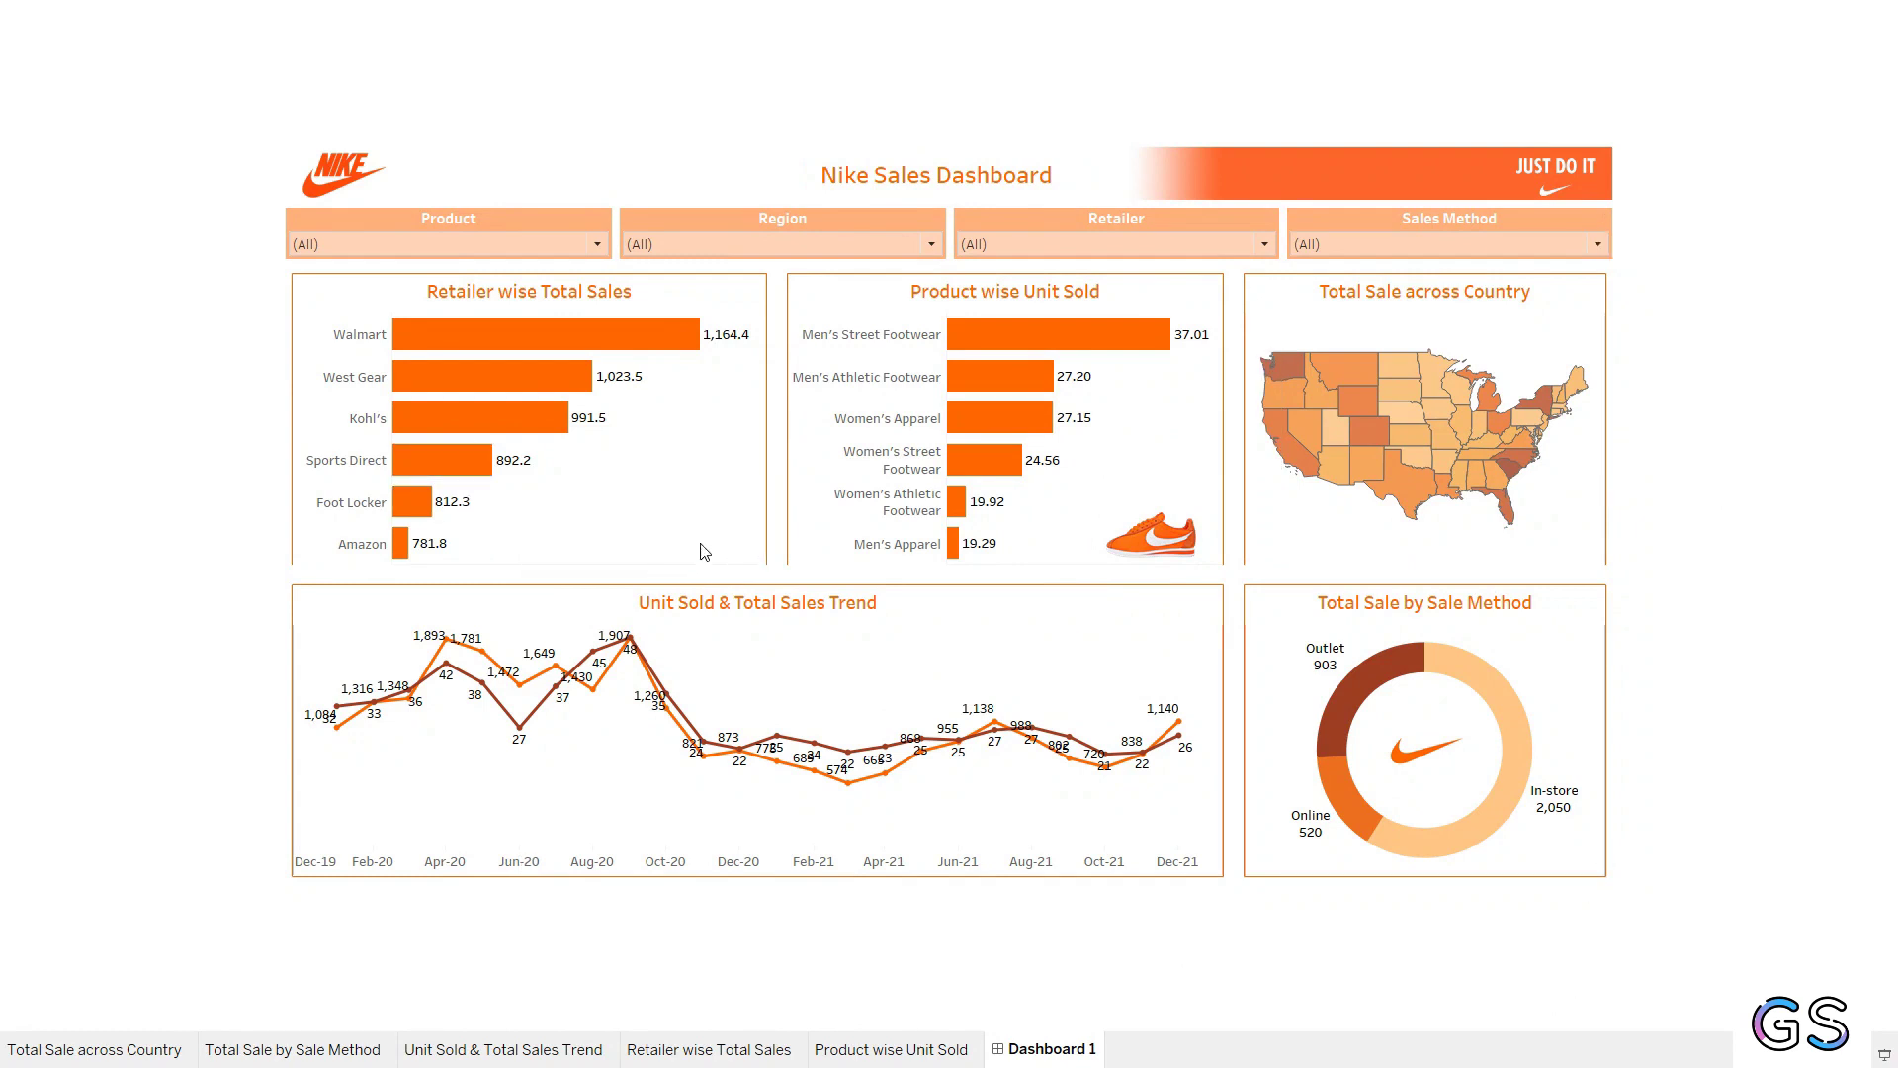
pyautogui.press('Escape')
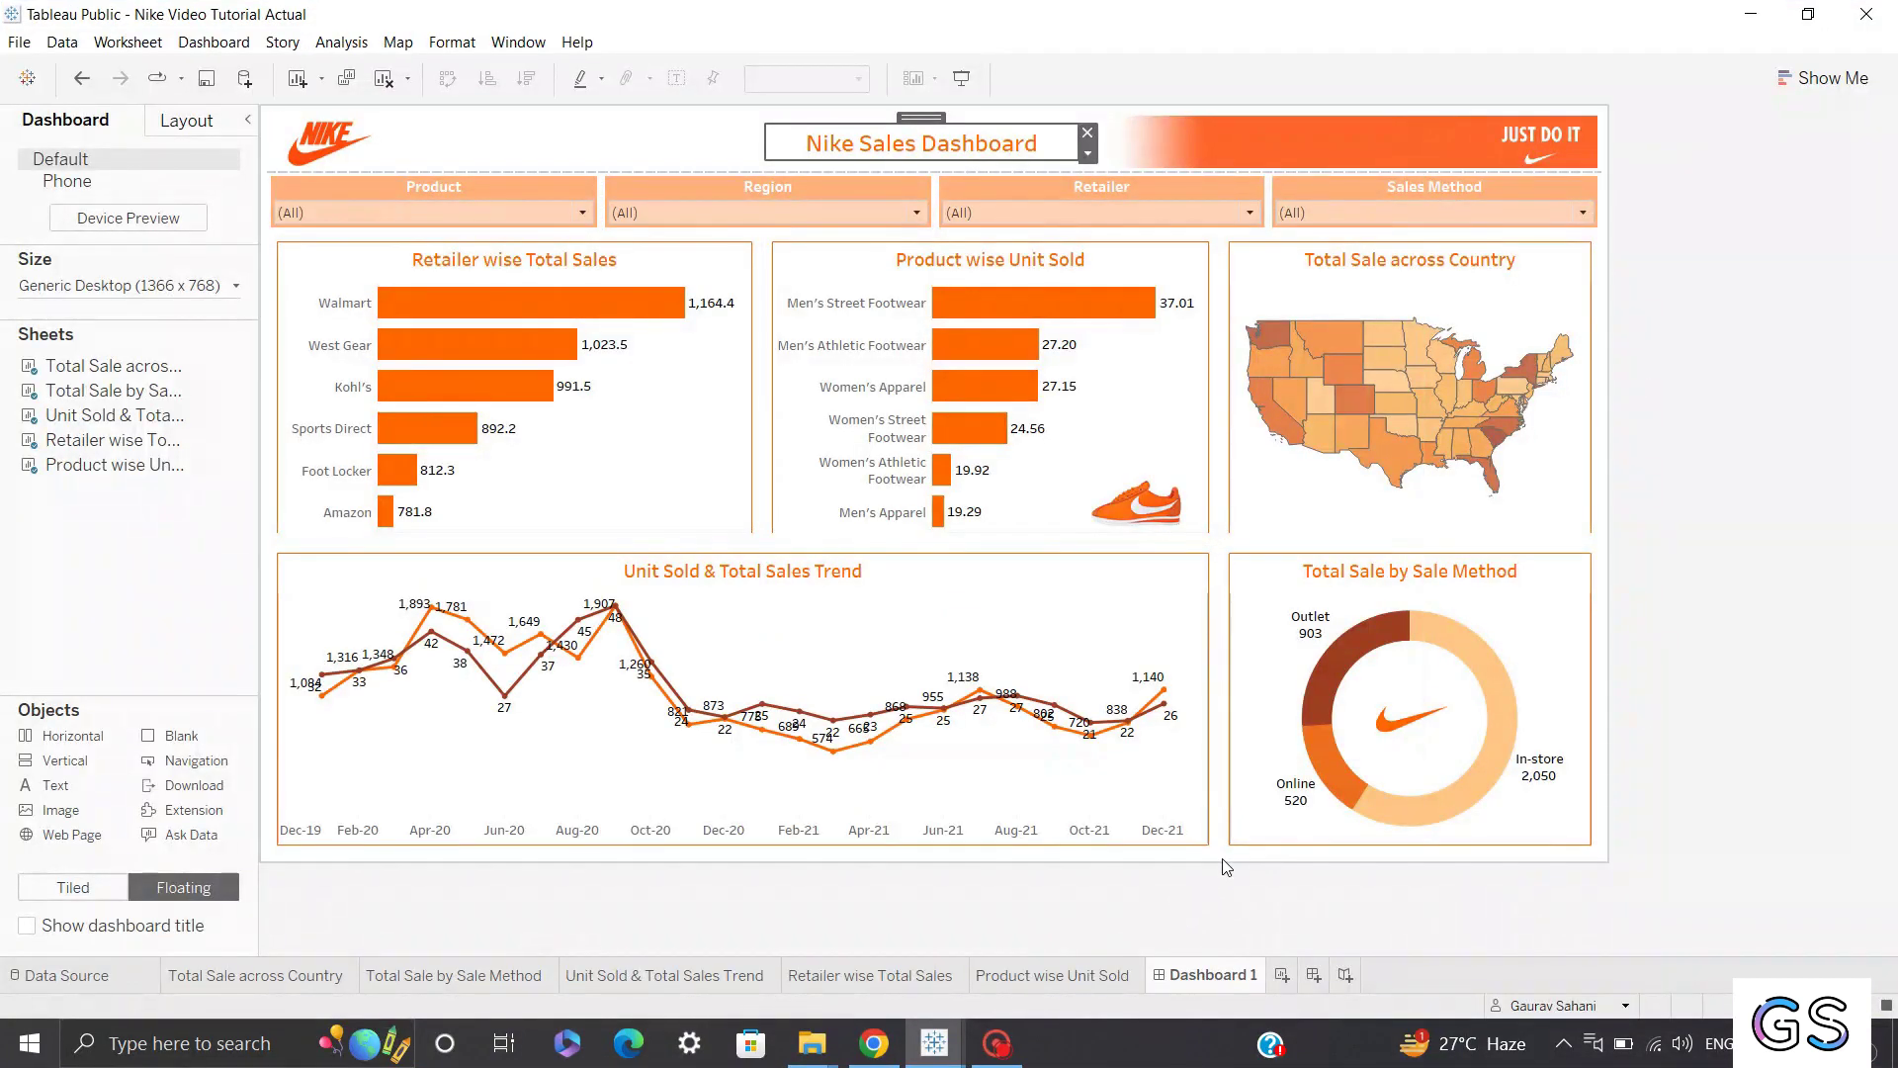
# Give the whole tiled dashboard container a thin solid orange border.
pyautogui.click(1224, 855)
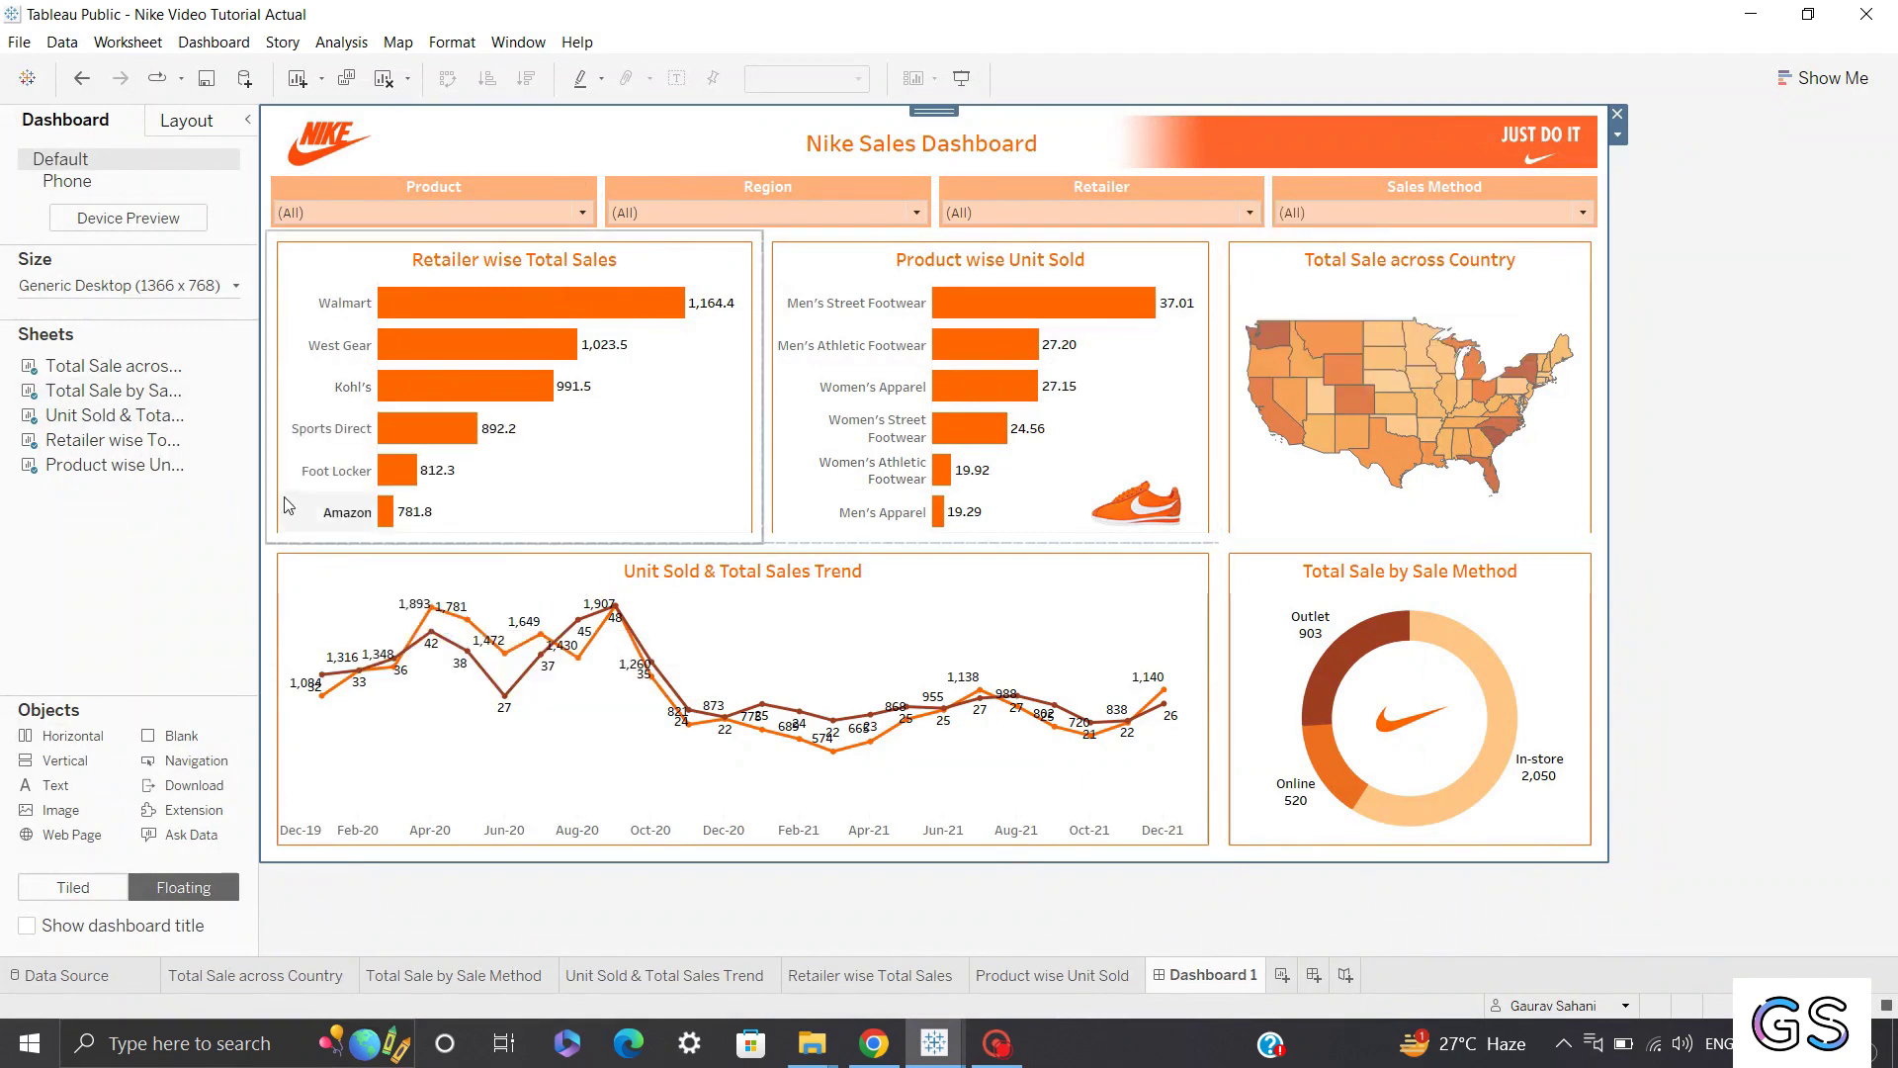
pyautogui.click(187, 120)
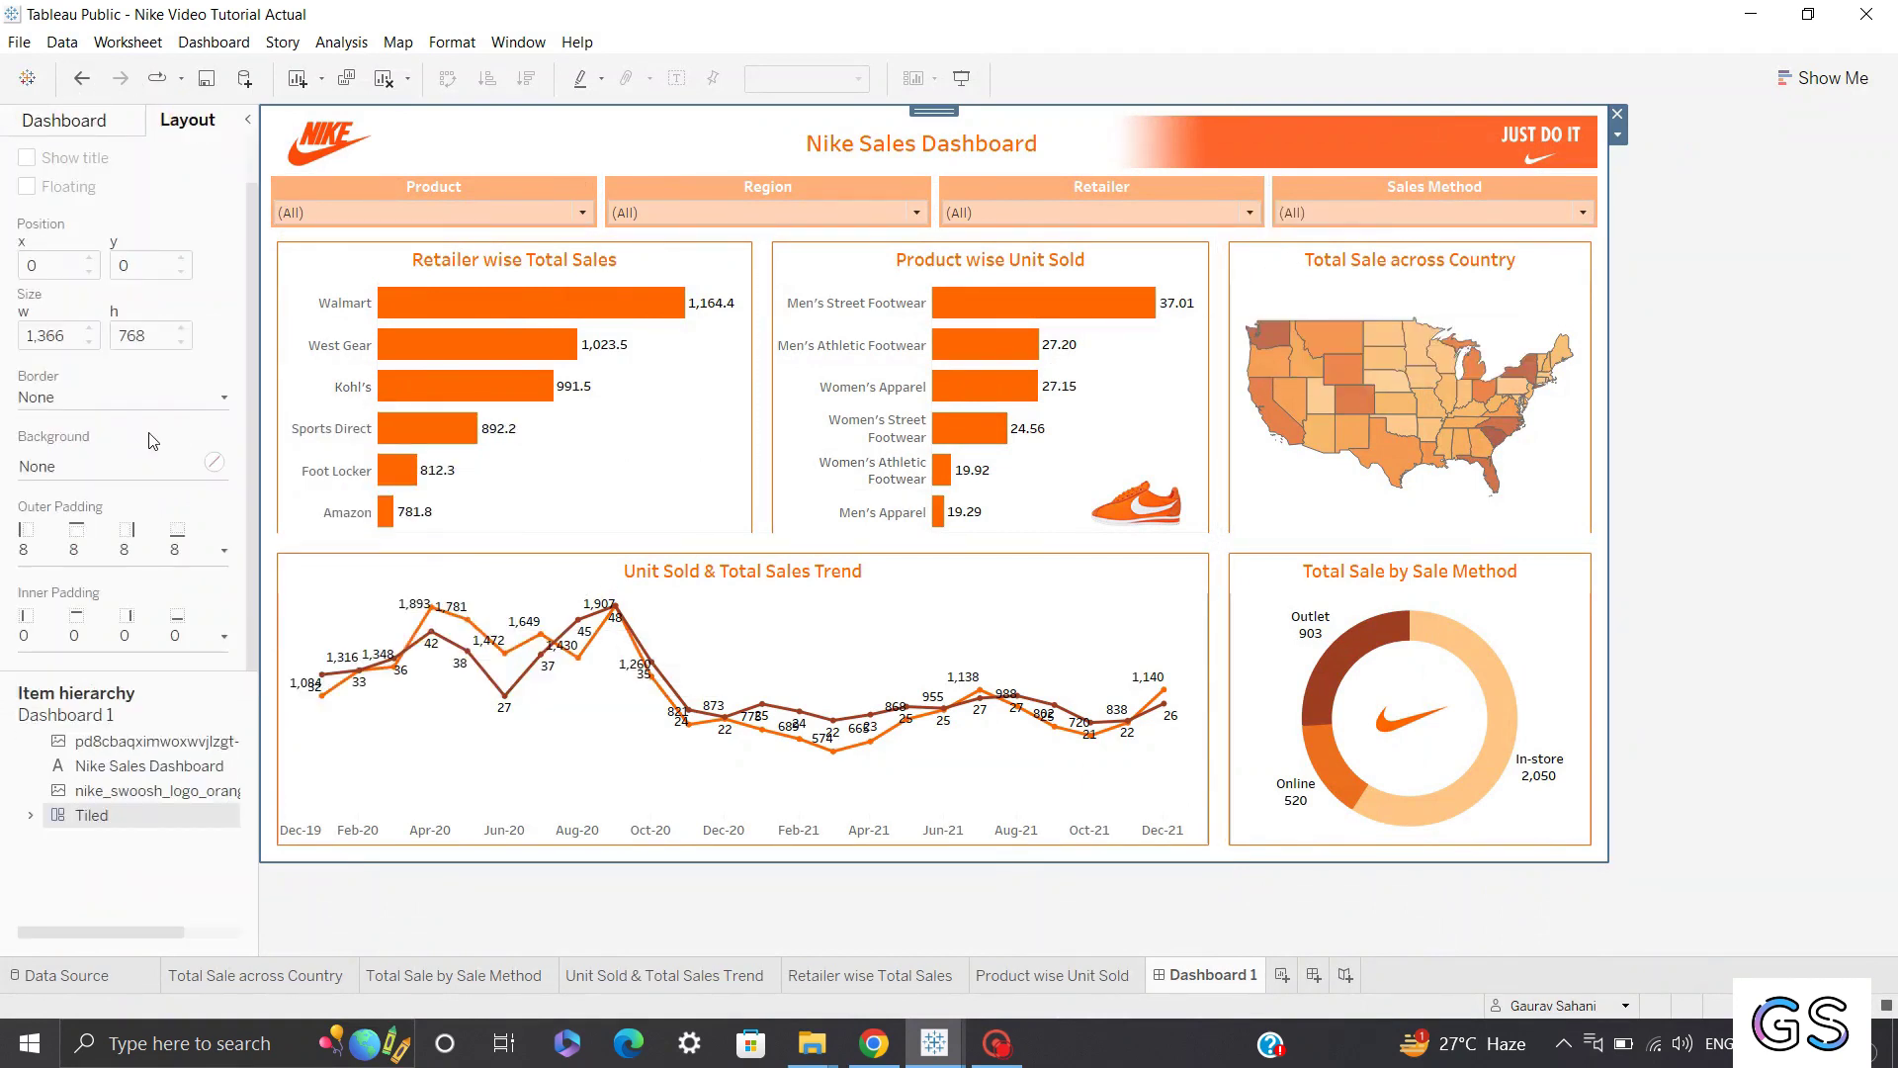
pyautogui.click(102, 400)
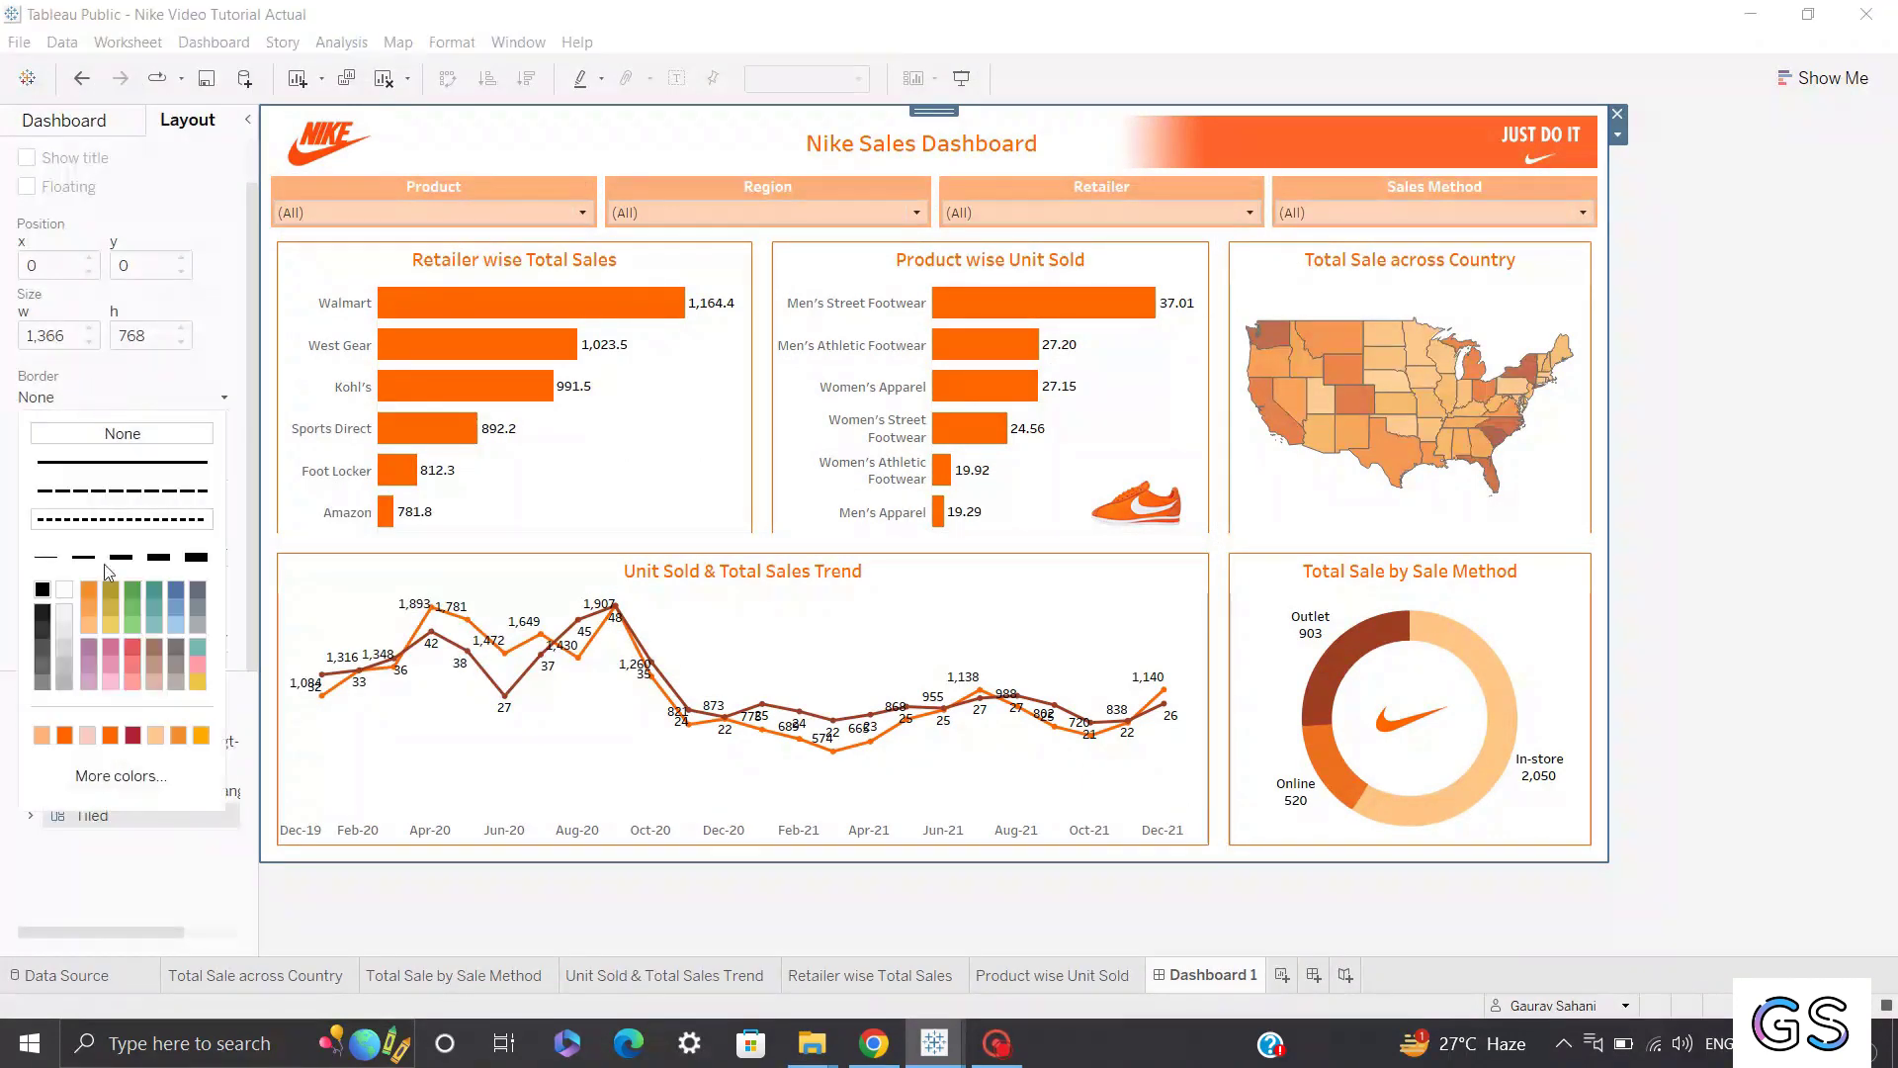
pyautogui.click(51, 738)
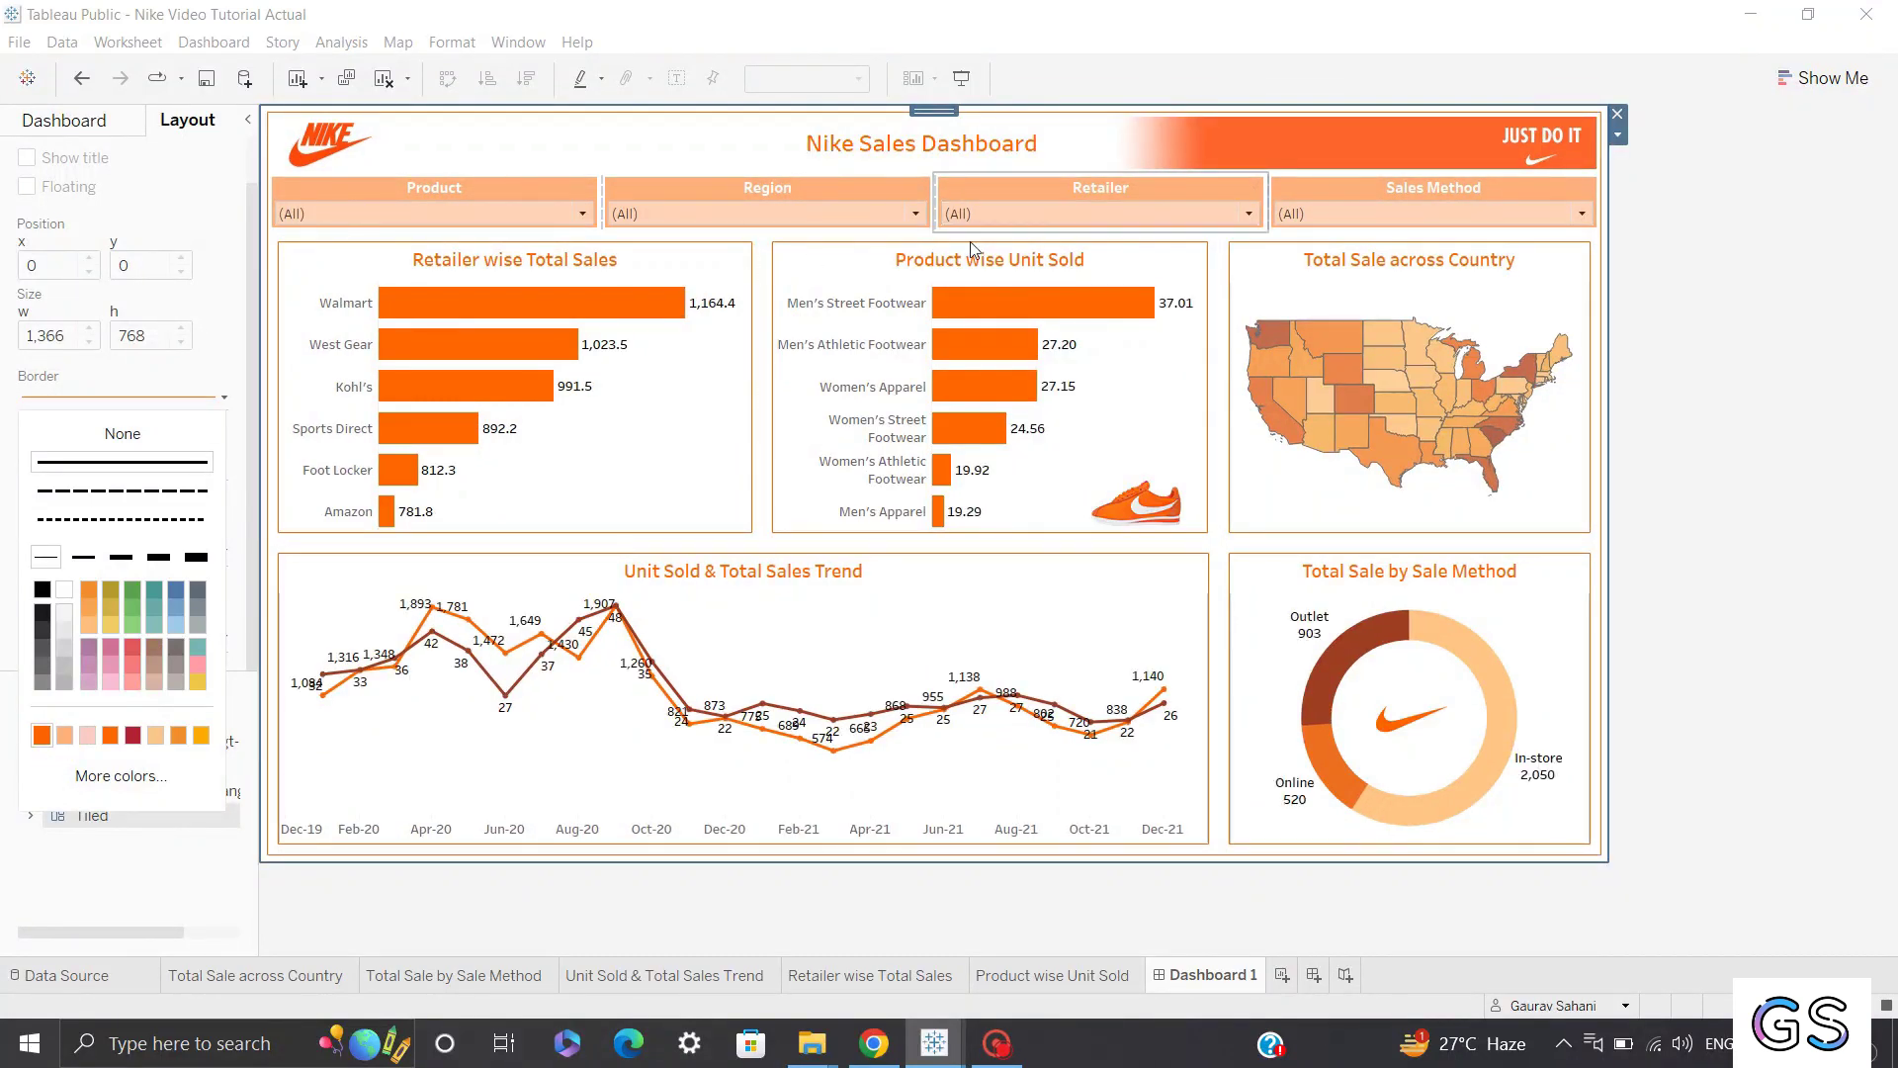
pyautogui.click(1848, 280)
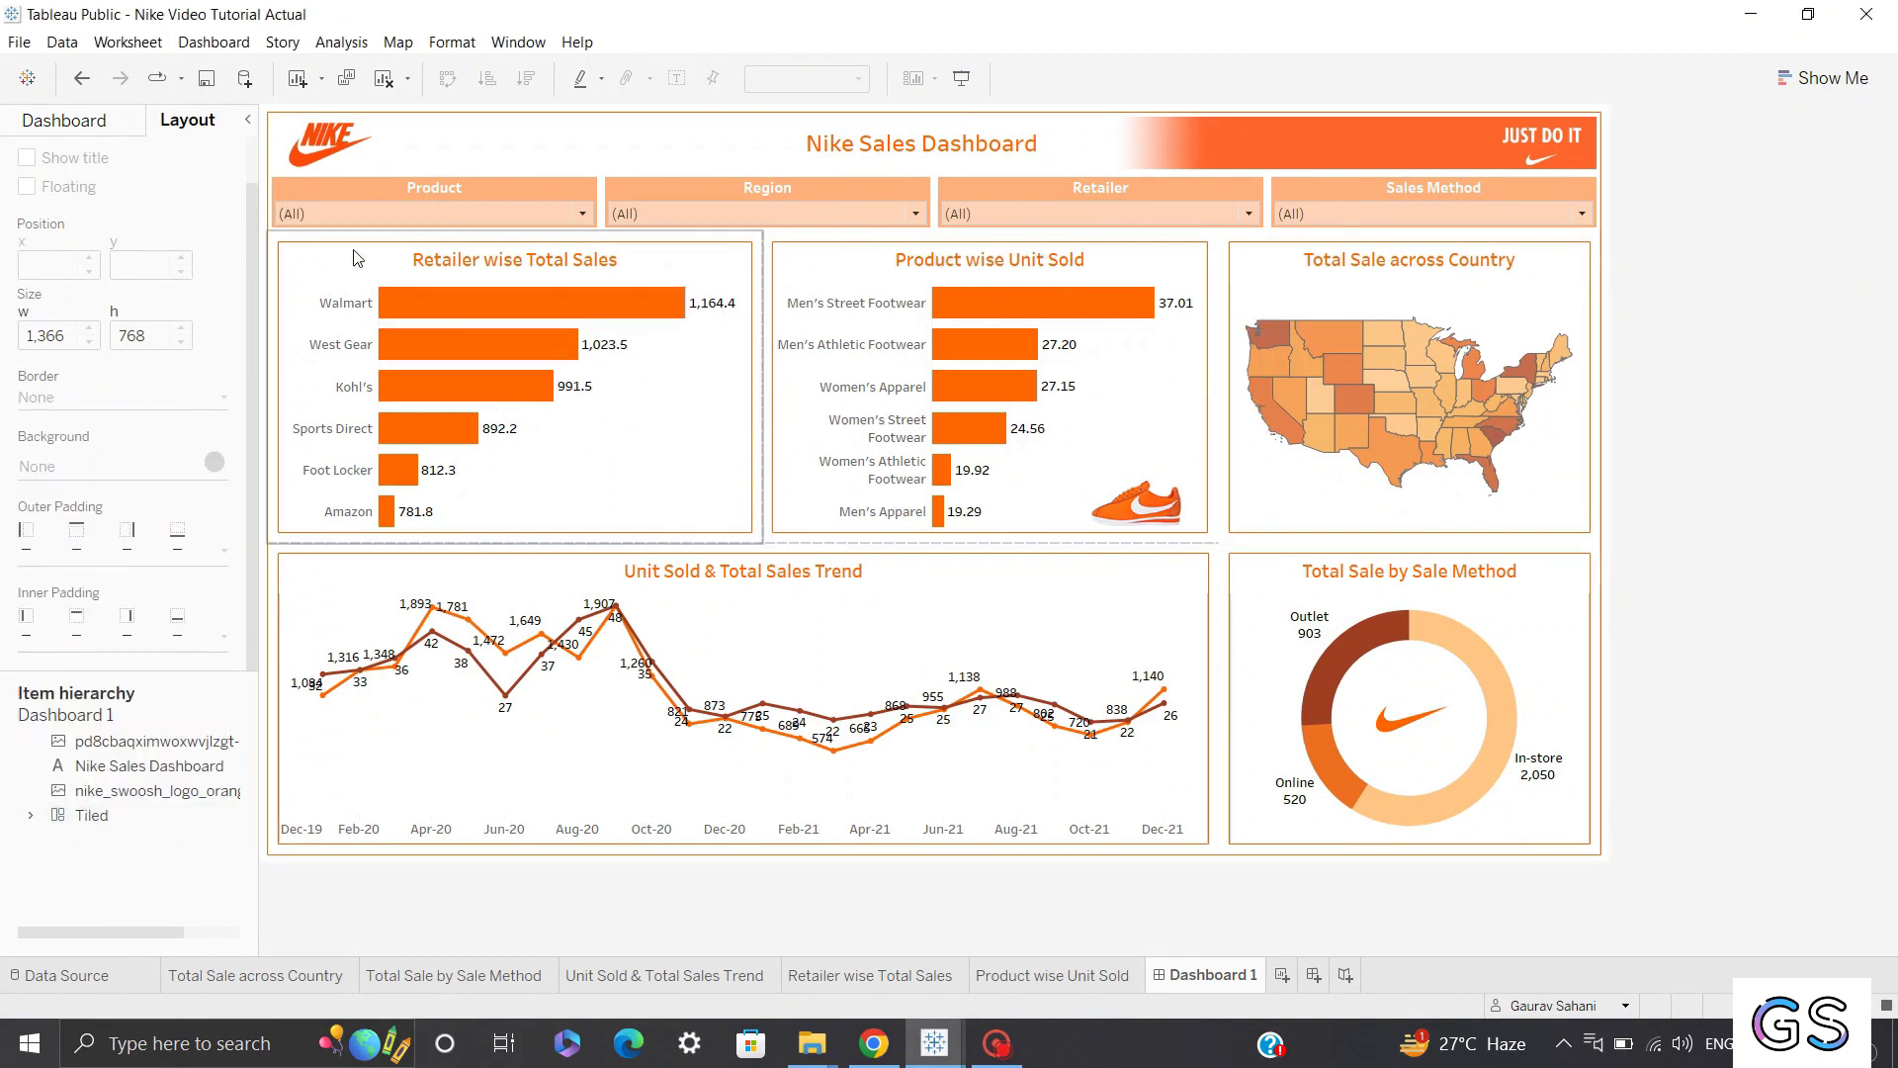
pyautogui.click(351, 147)
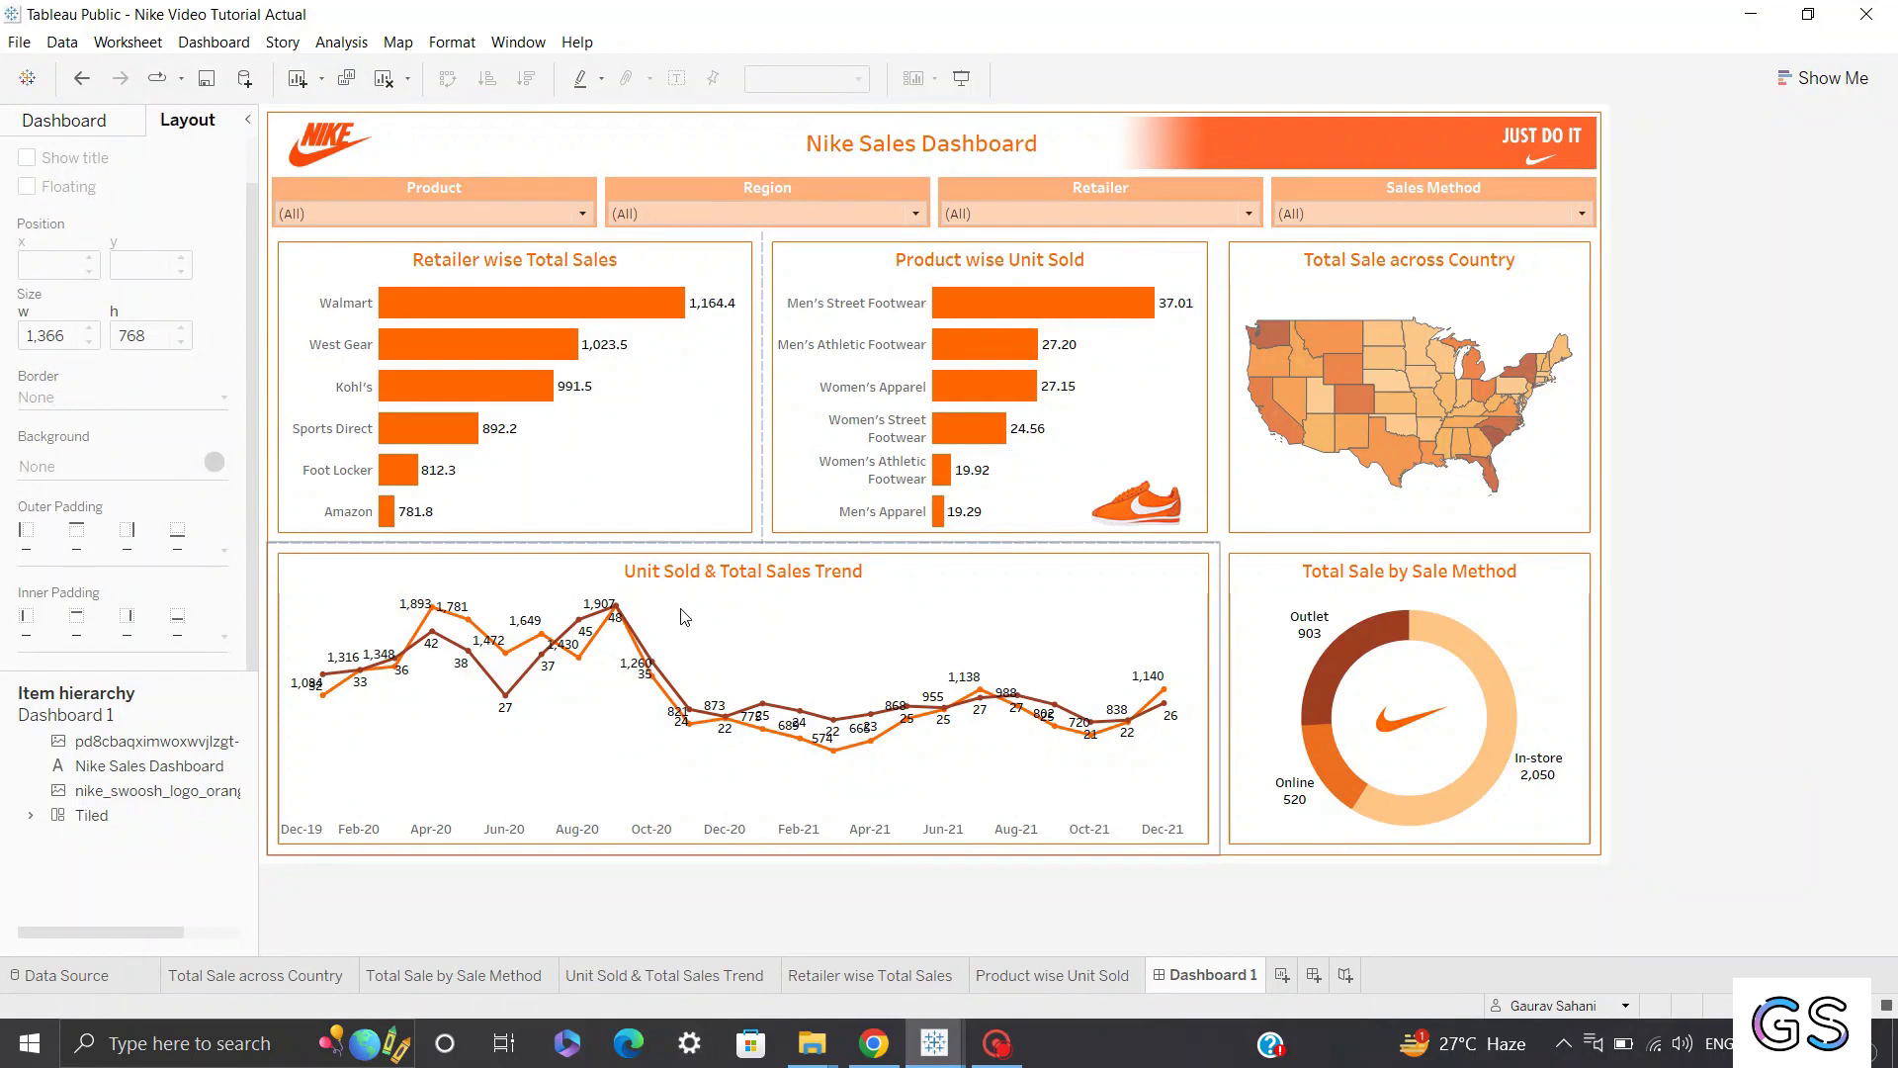
# Add a floating image object with nike-air-max-97-just-do-it-9-removebg-preview.png, fitted and centered in its frame.
pyautogui.click(125, 132)
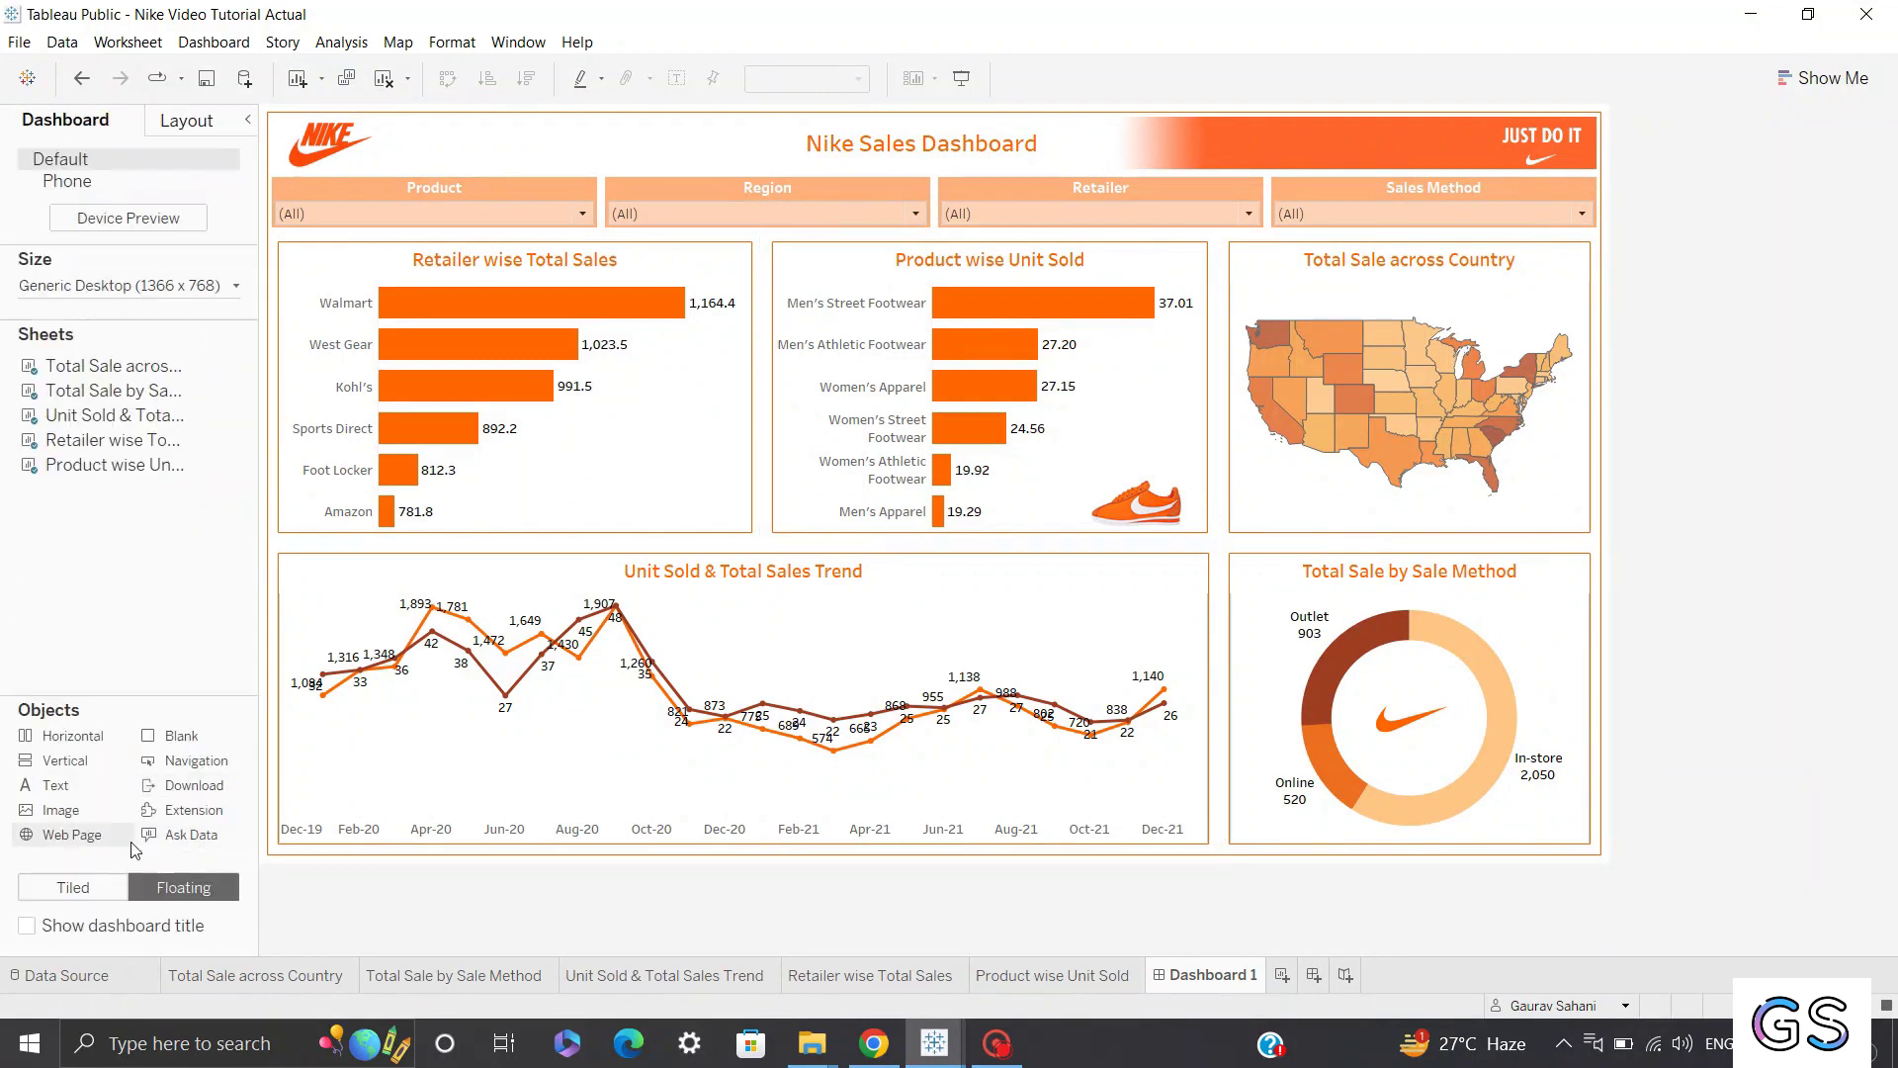
pyautogui.moveTo(81, 811); pyautogui.dragTo(517, 511)
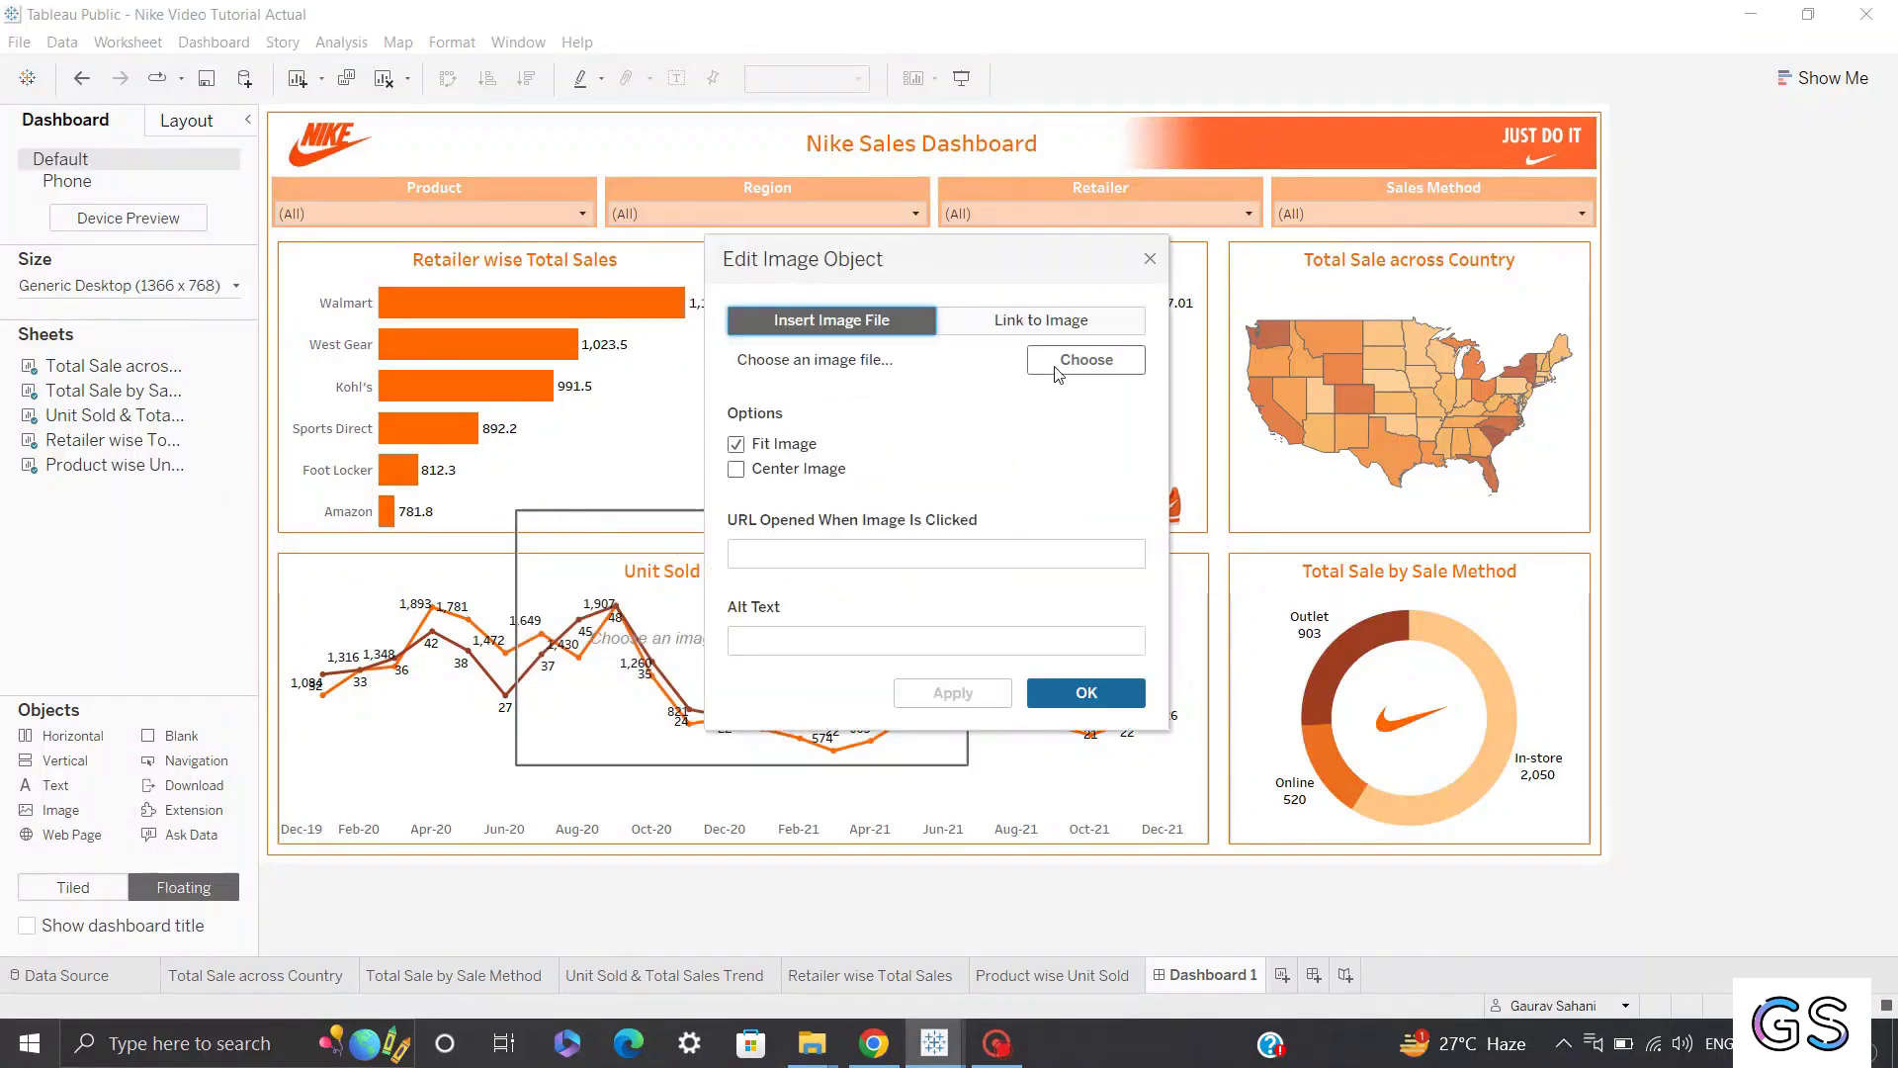
pyautogui.click(1080, 363)
pyautogui.doubleClick(1110, 449)
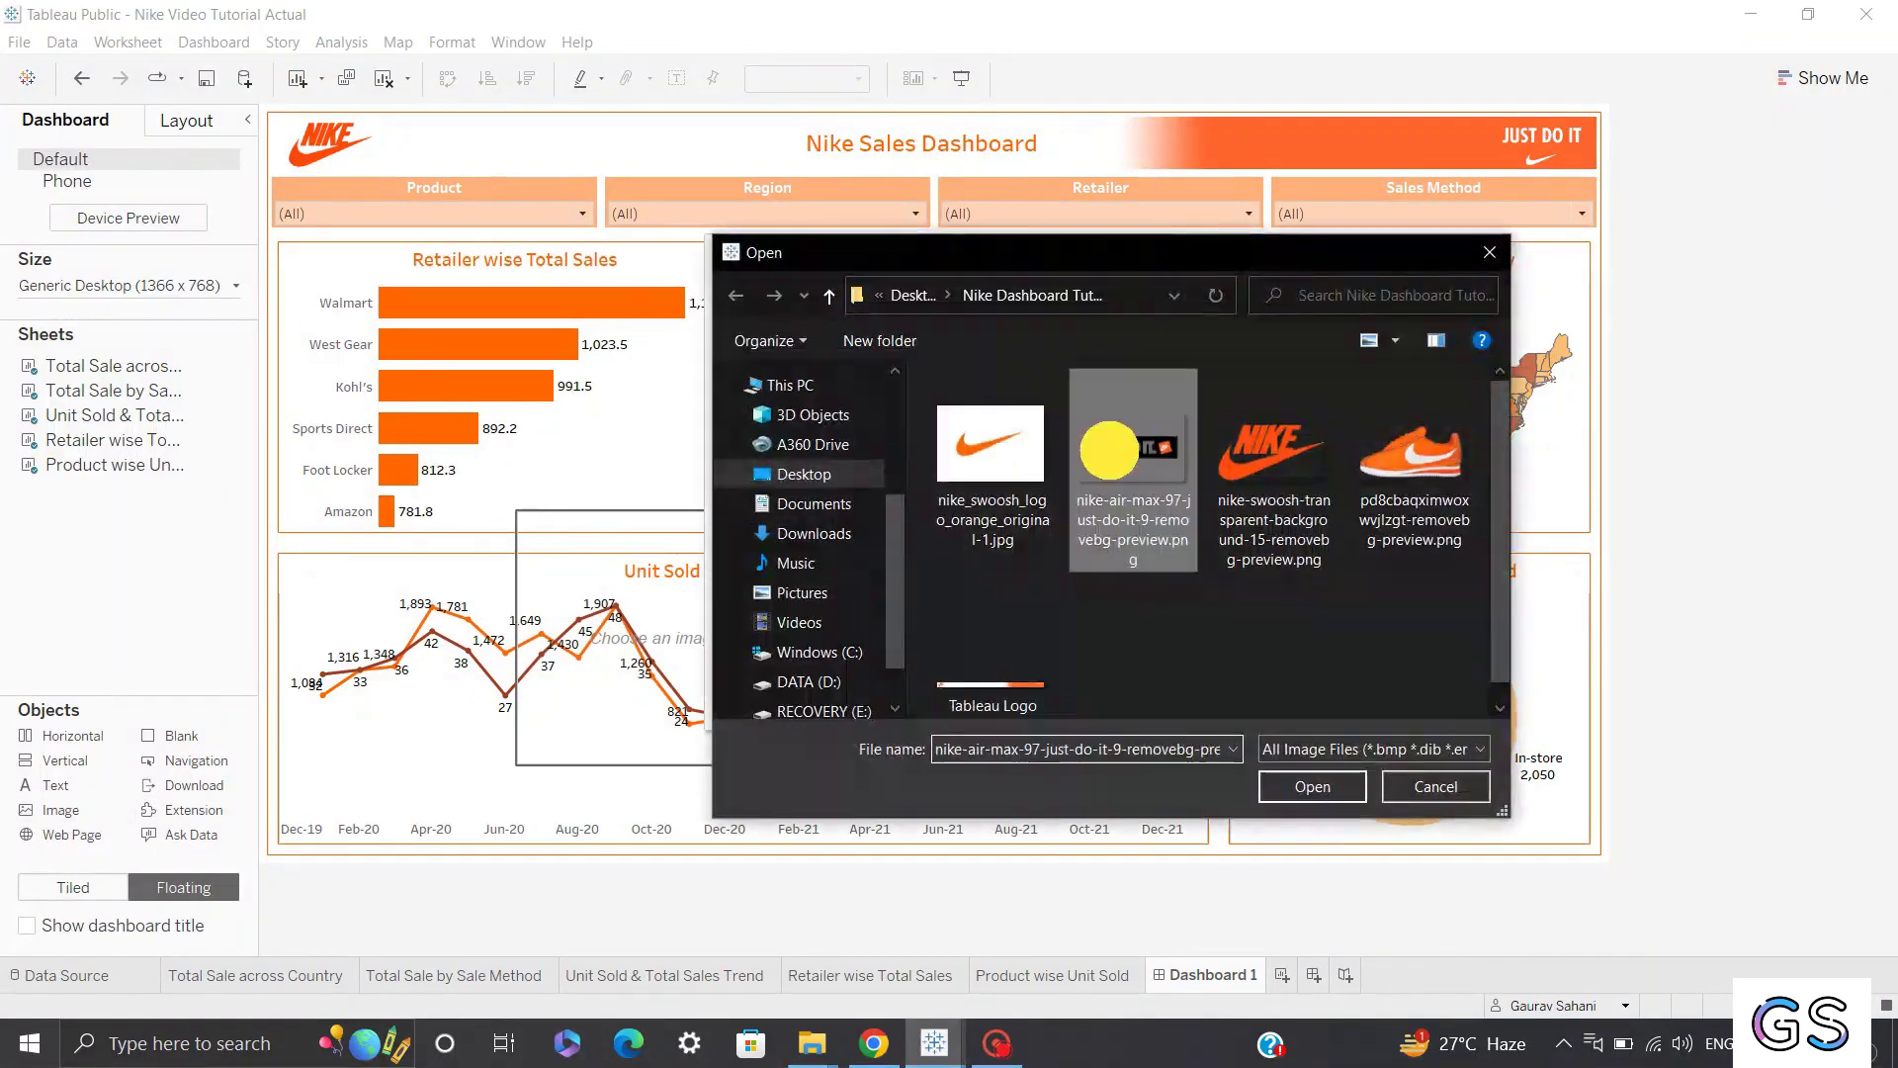
pyautogui.click(736, 469)
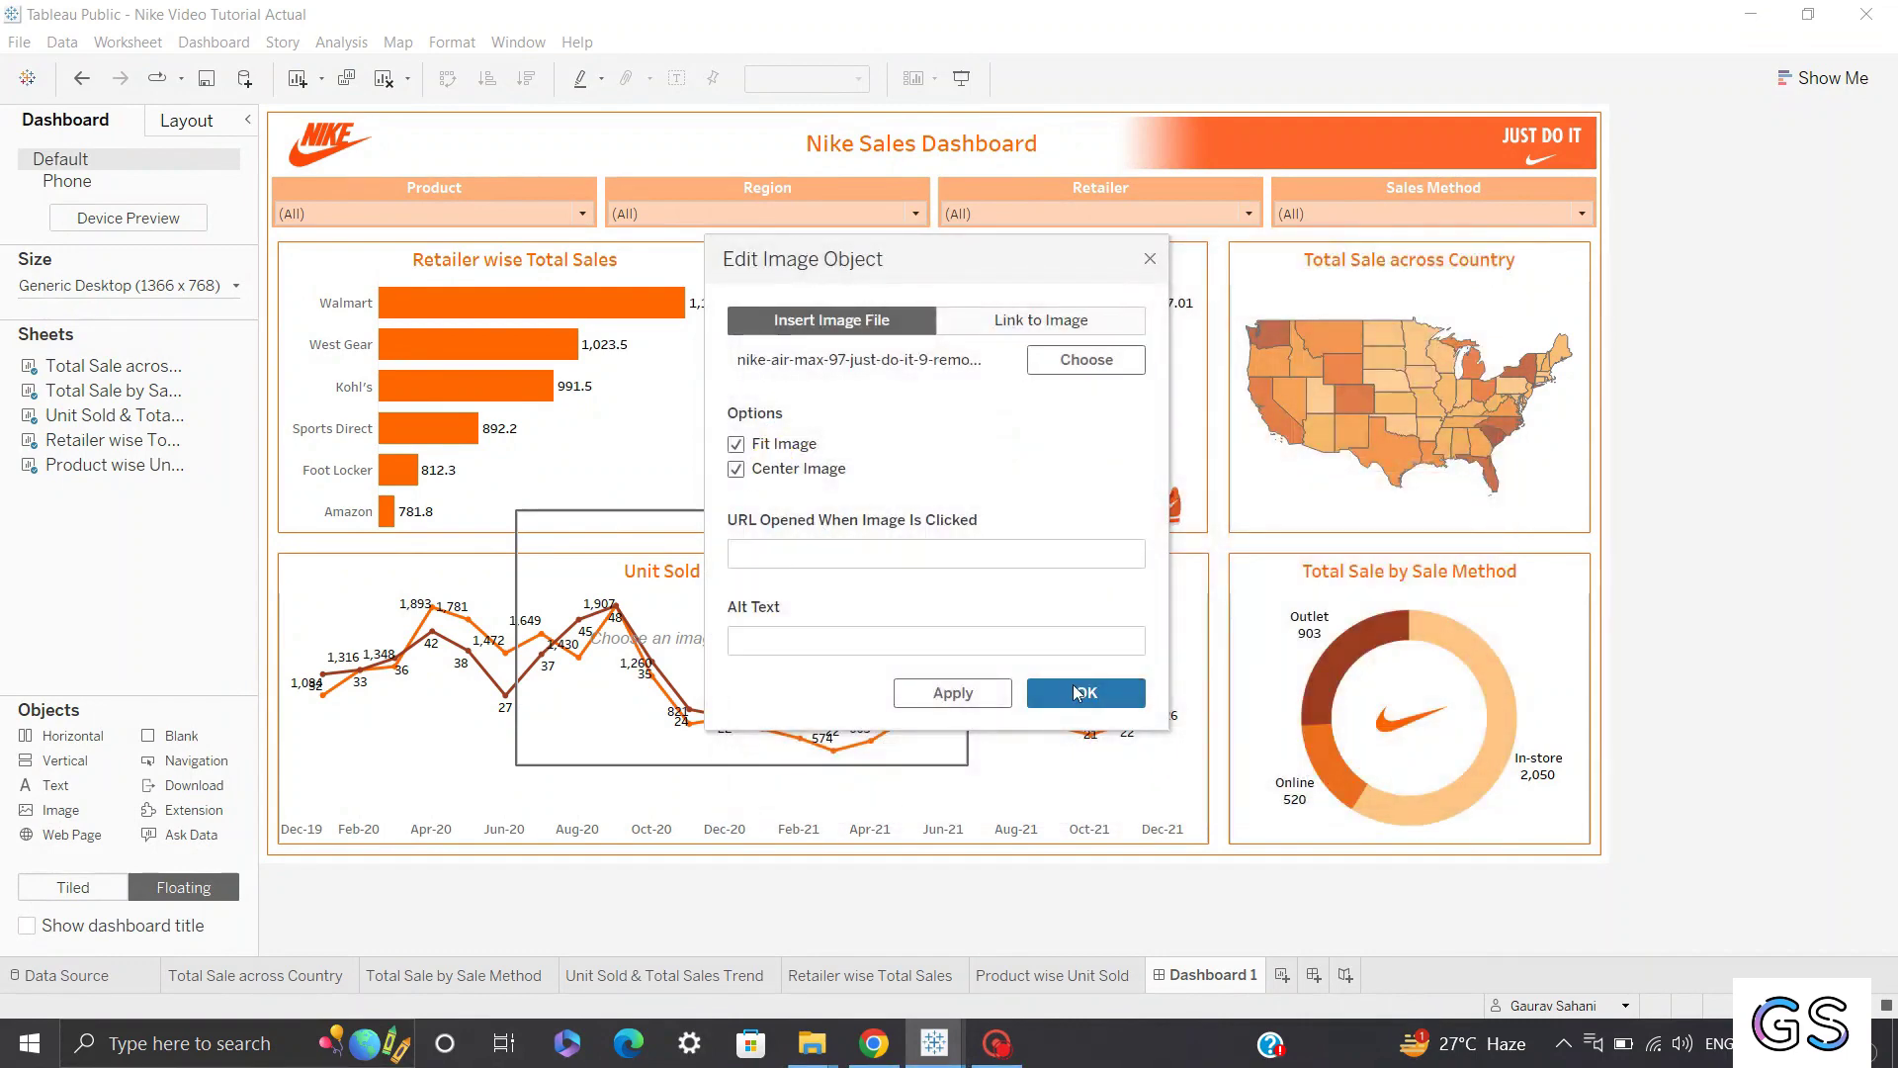
pyautogui.click(1071, 685)
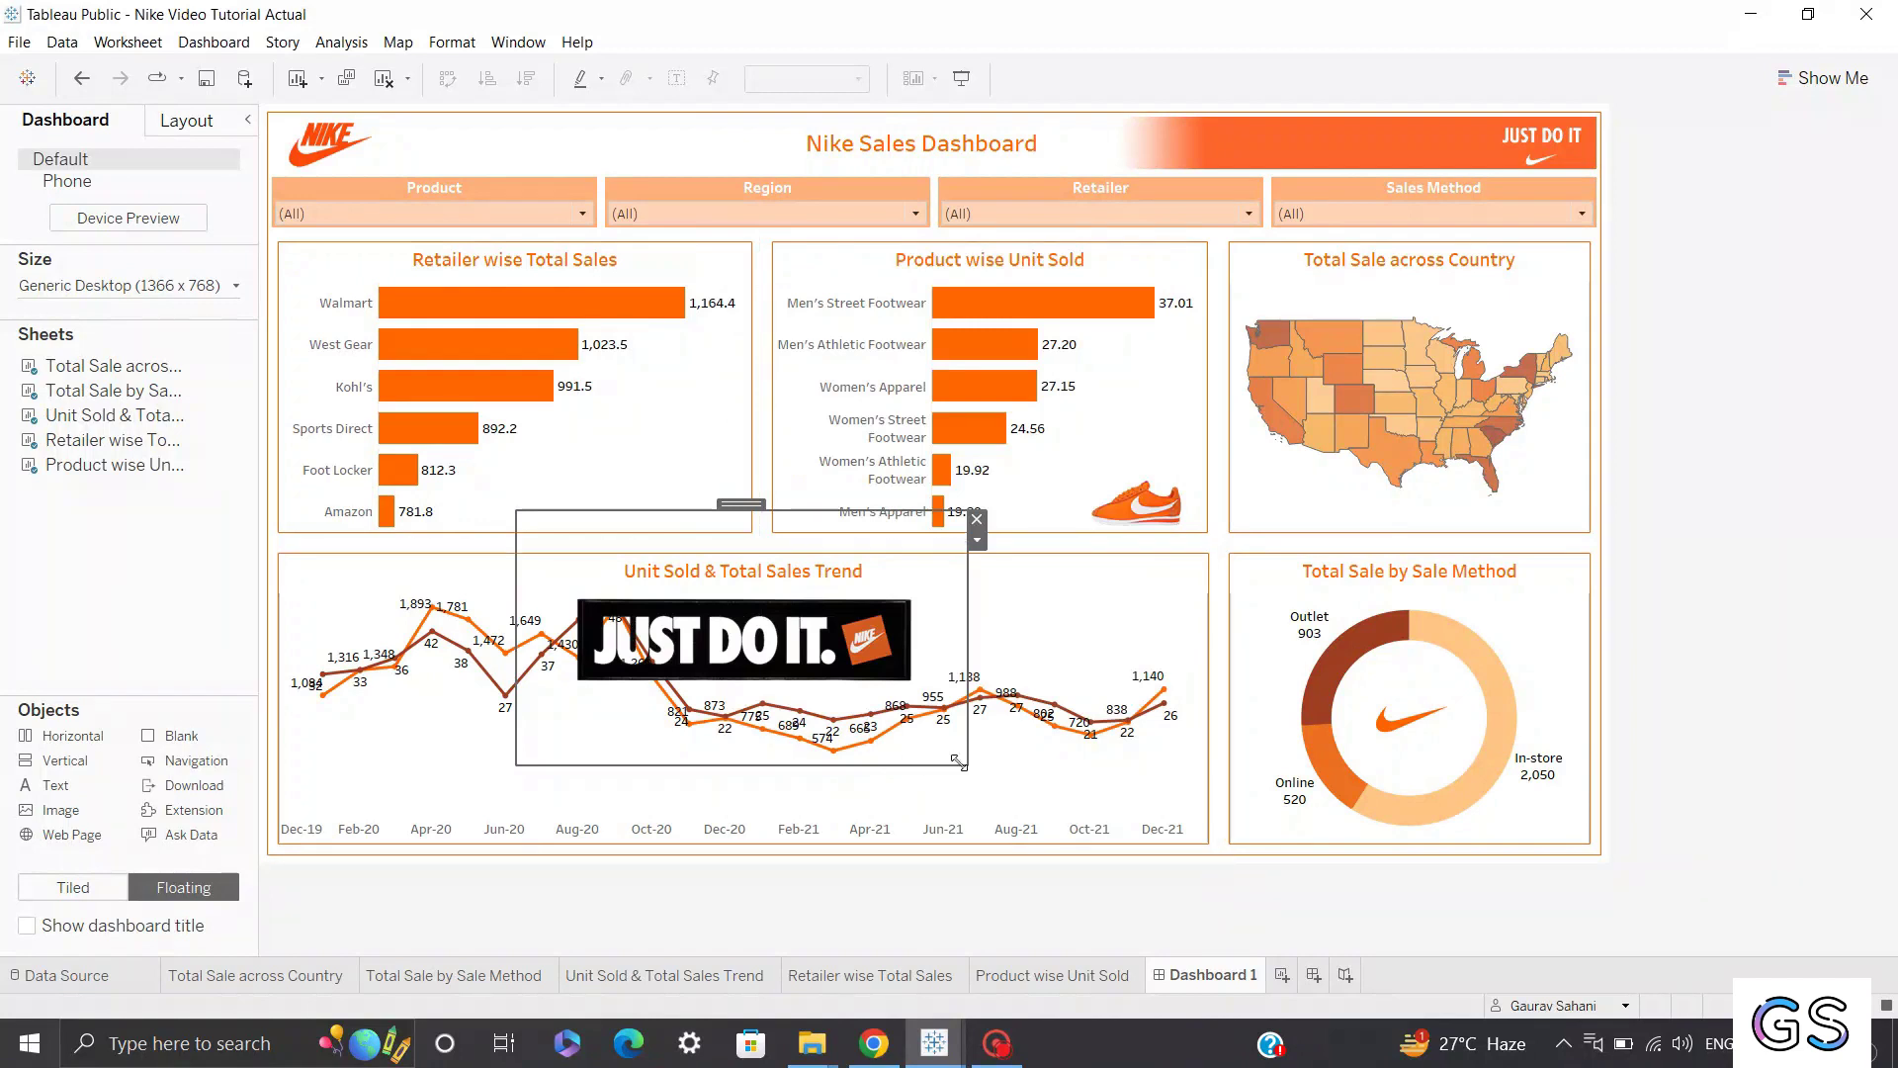
# Shrink the JUST DO IT image and place it in the lower-right corner of the Retailer wise Total Sales chart.
pyautogui.moveTo(967, 763); pyautogui.dragTo(706, 581)
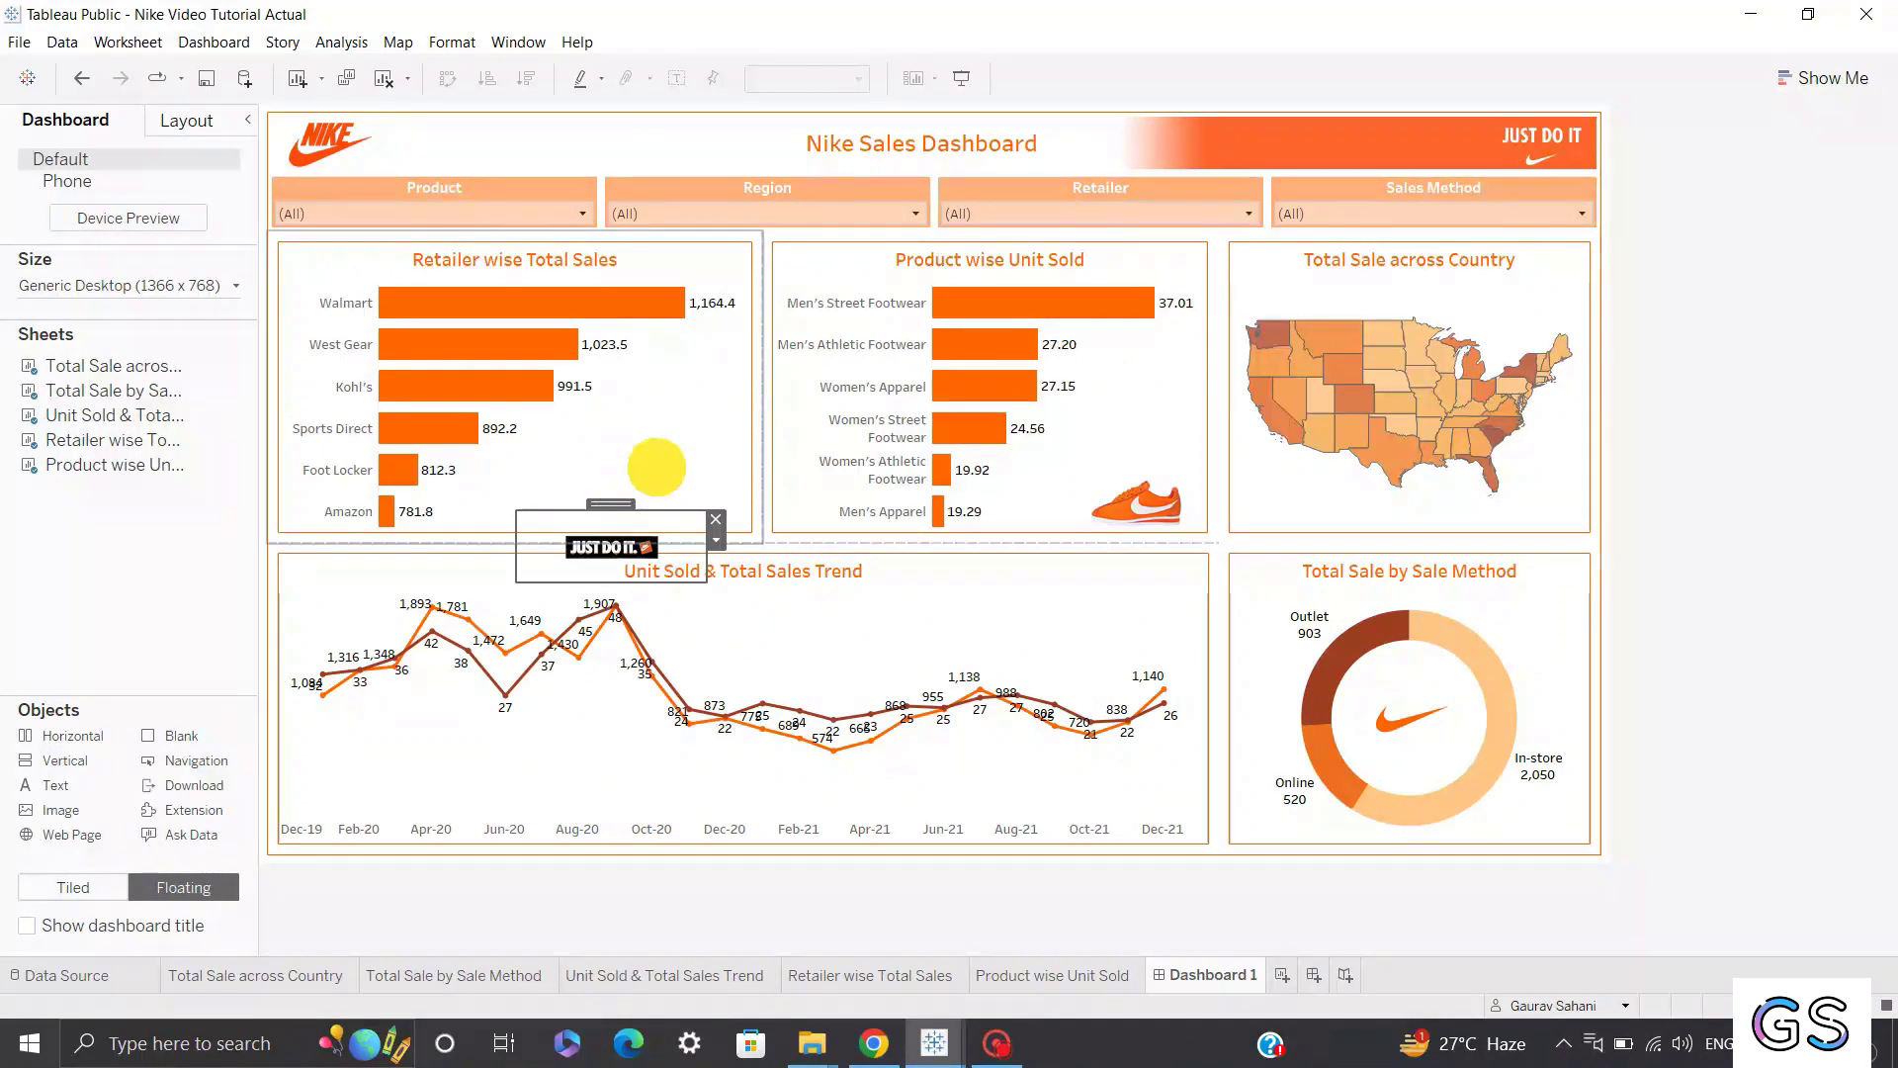
pyautogui.click(656, 467)
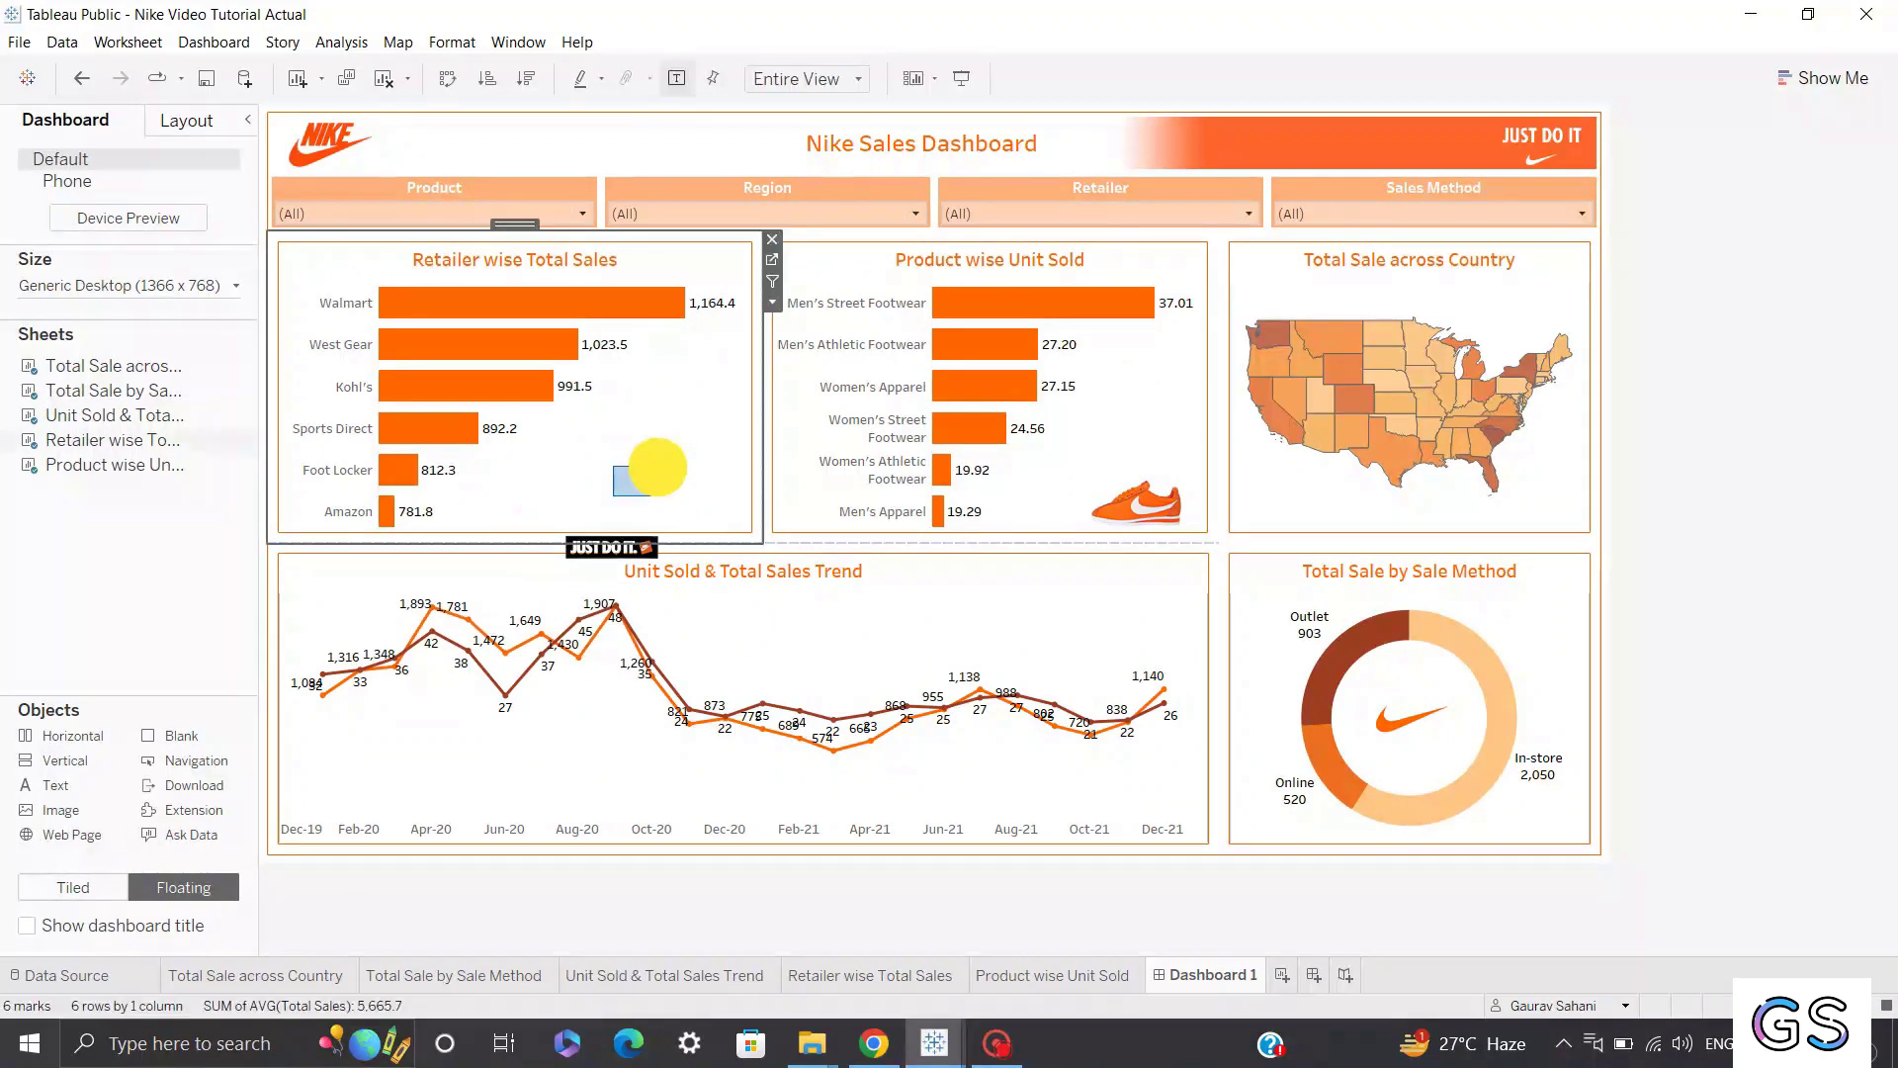
pyautogui.click(616, 516)
pyautogui.moveTo(619, 501); pyautogui.dragTo(679, 459)
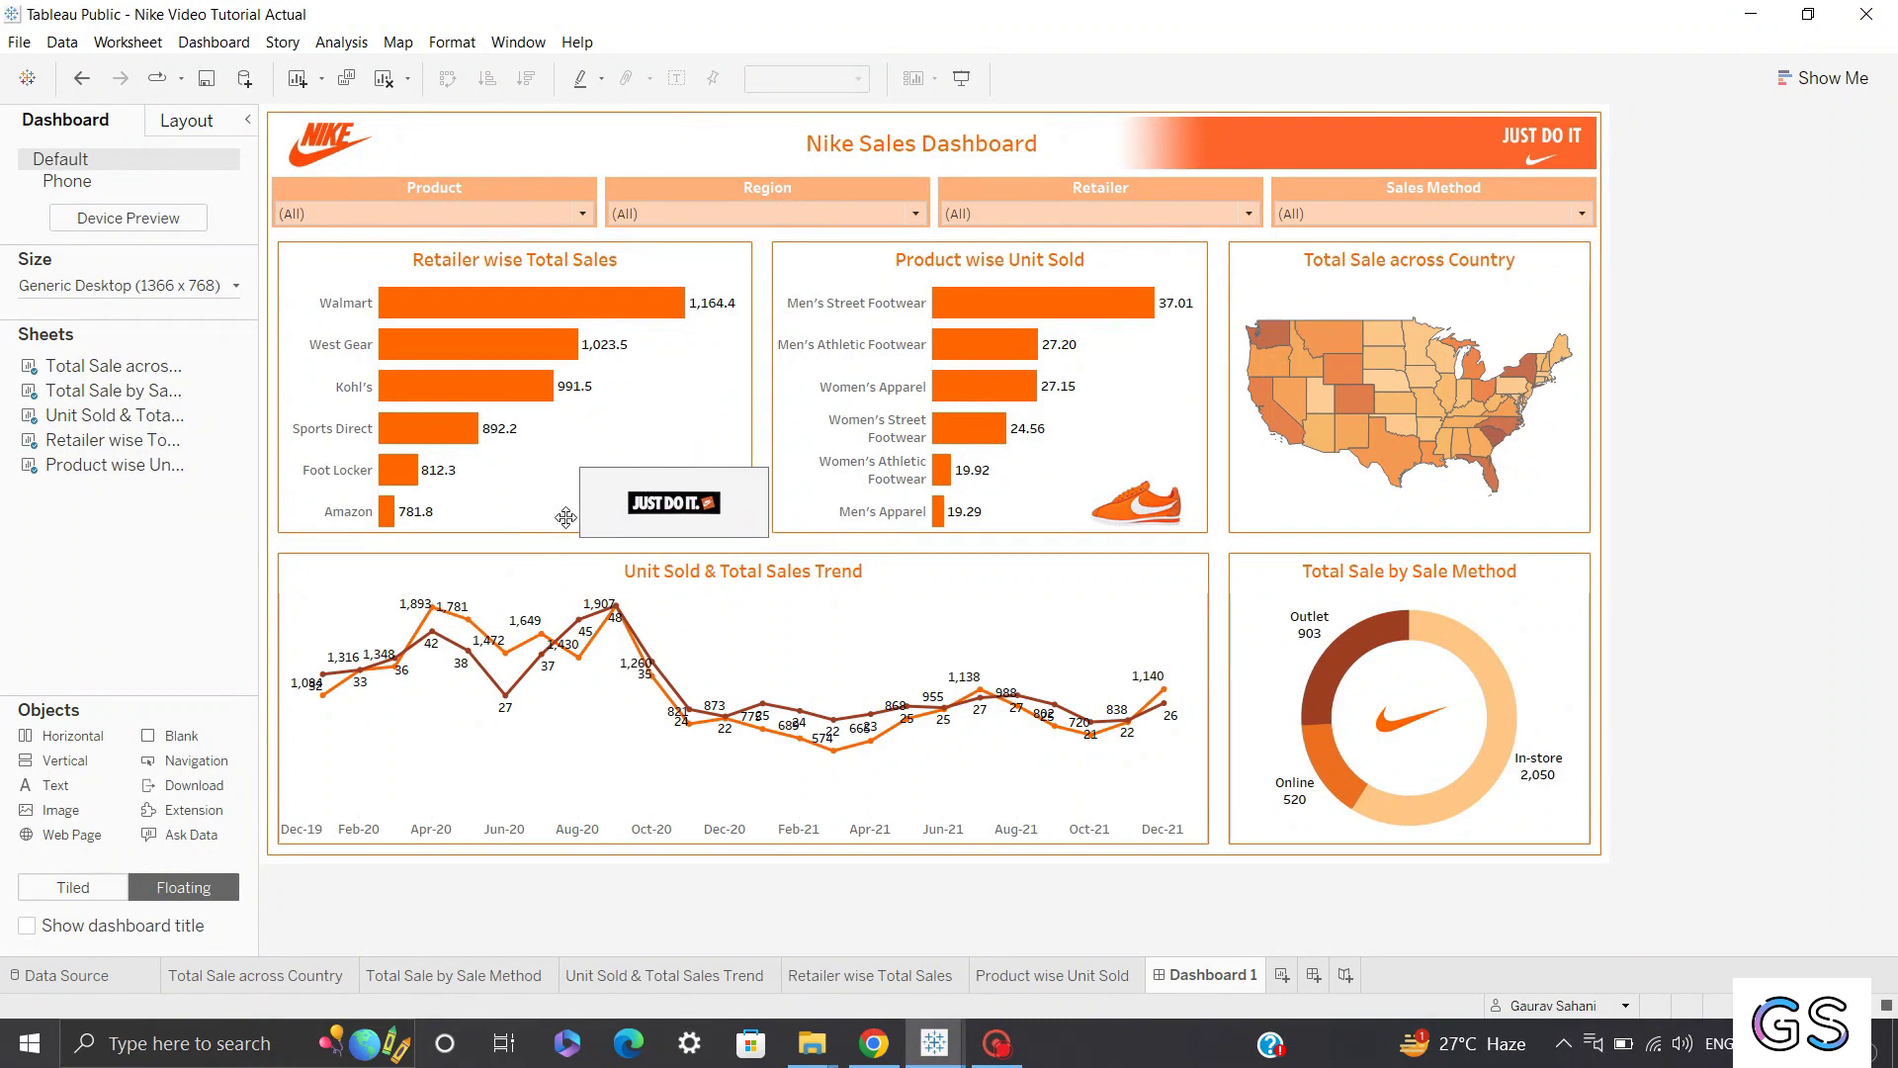
pyautogui.click(575, 466)
pyautogui.moveTo(575, 466); pyautogui.dragTo(668, 439)
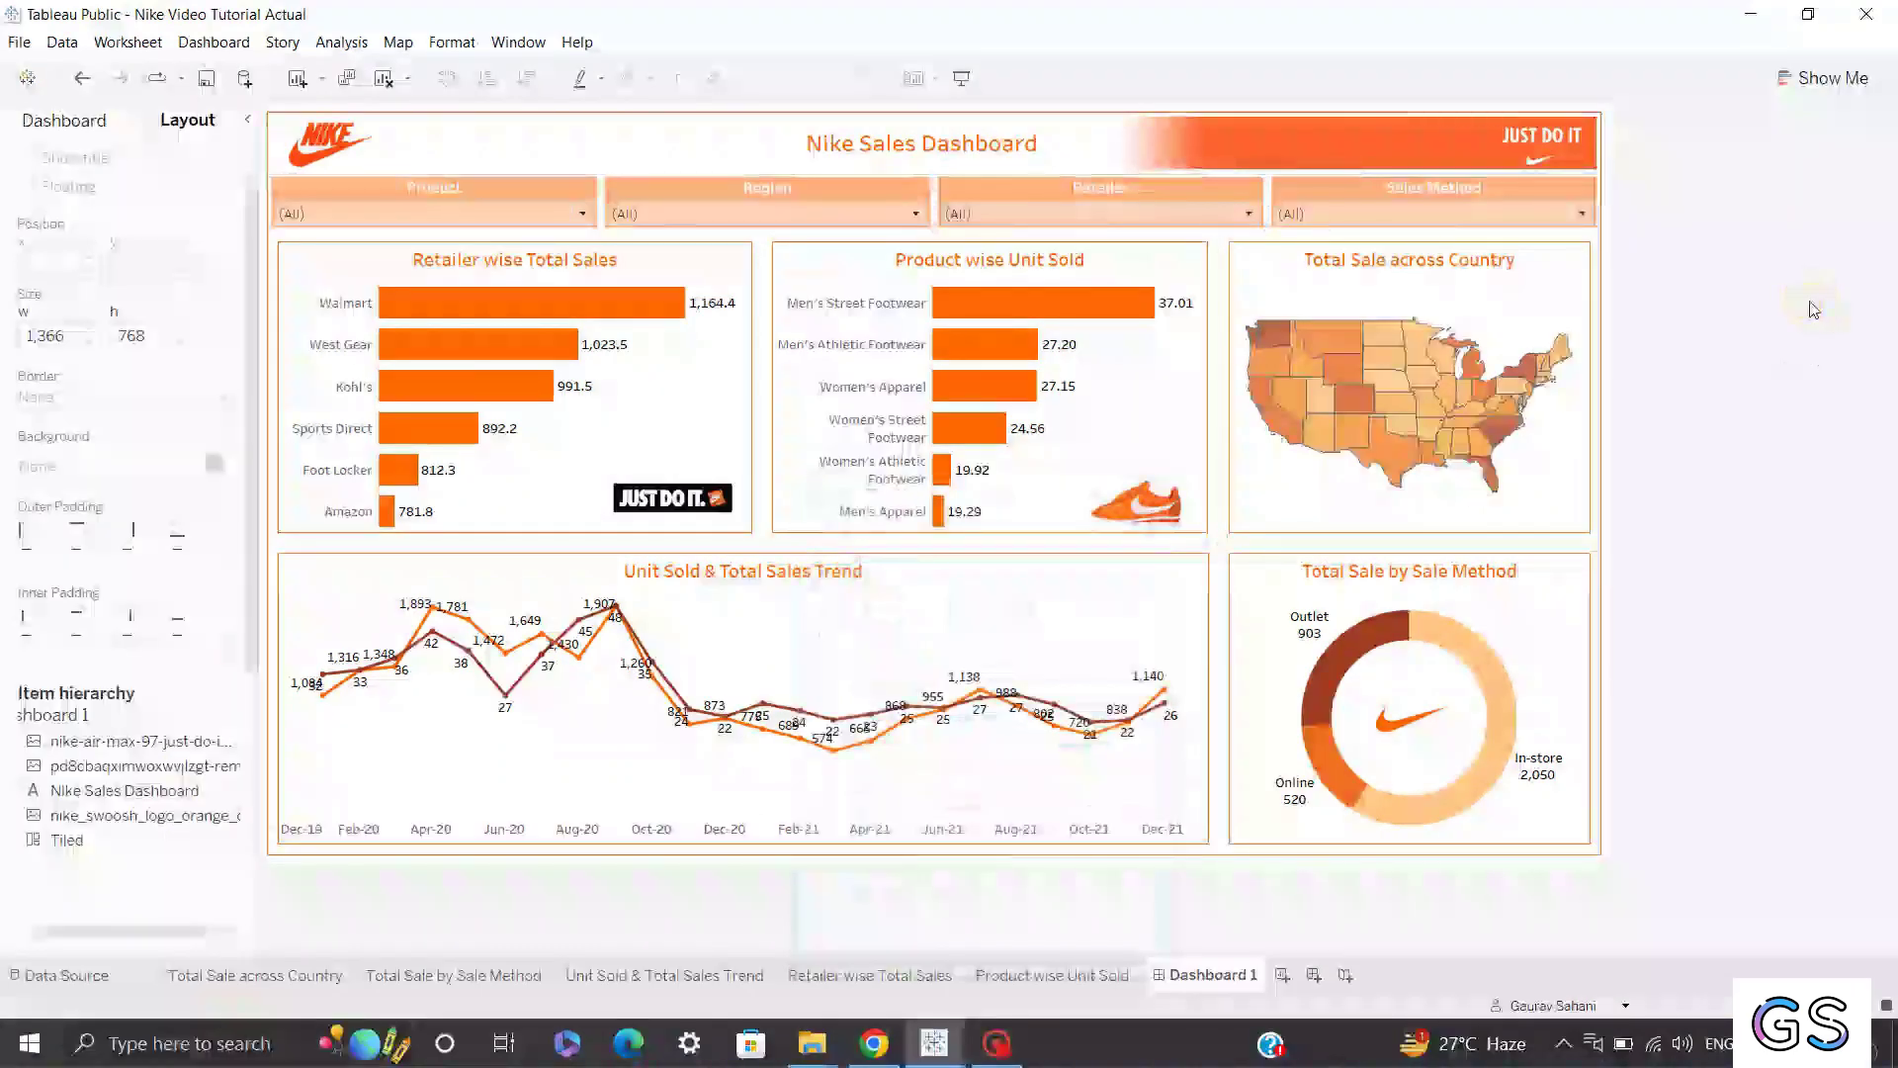
# Compare the outer padding of the Retailer wise Total Sales chart and Product filter, and set only the filter's left outer padding to 10.
pyautogui.moveTo(531, 386)
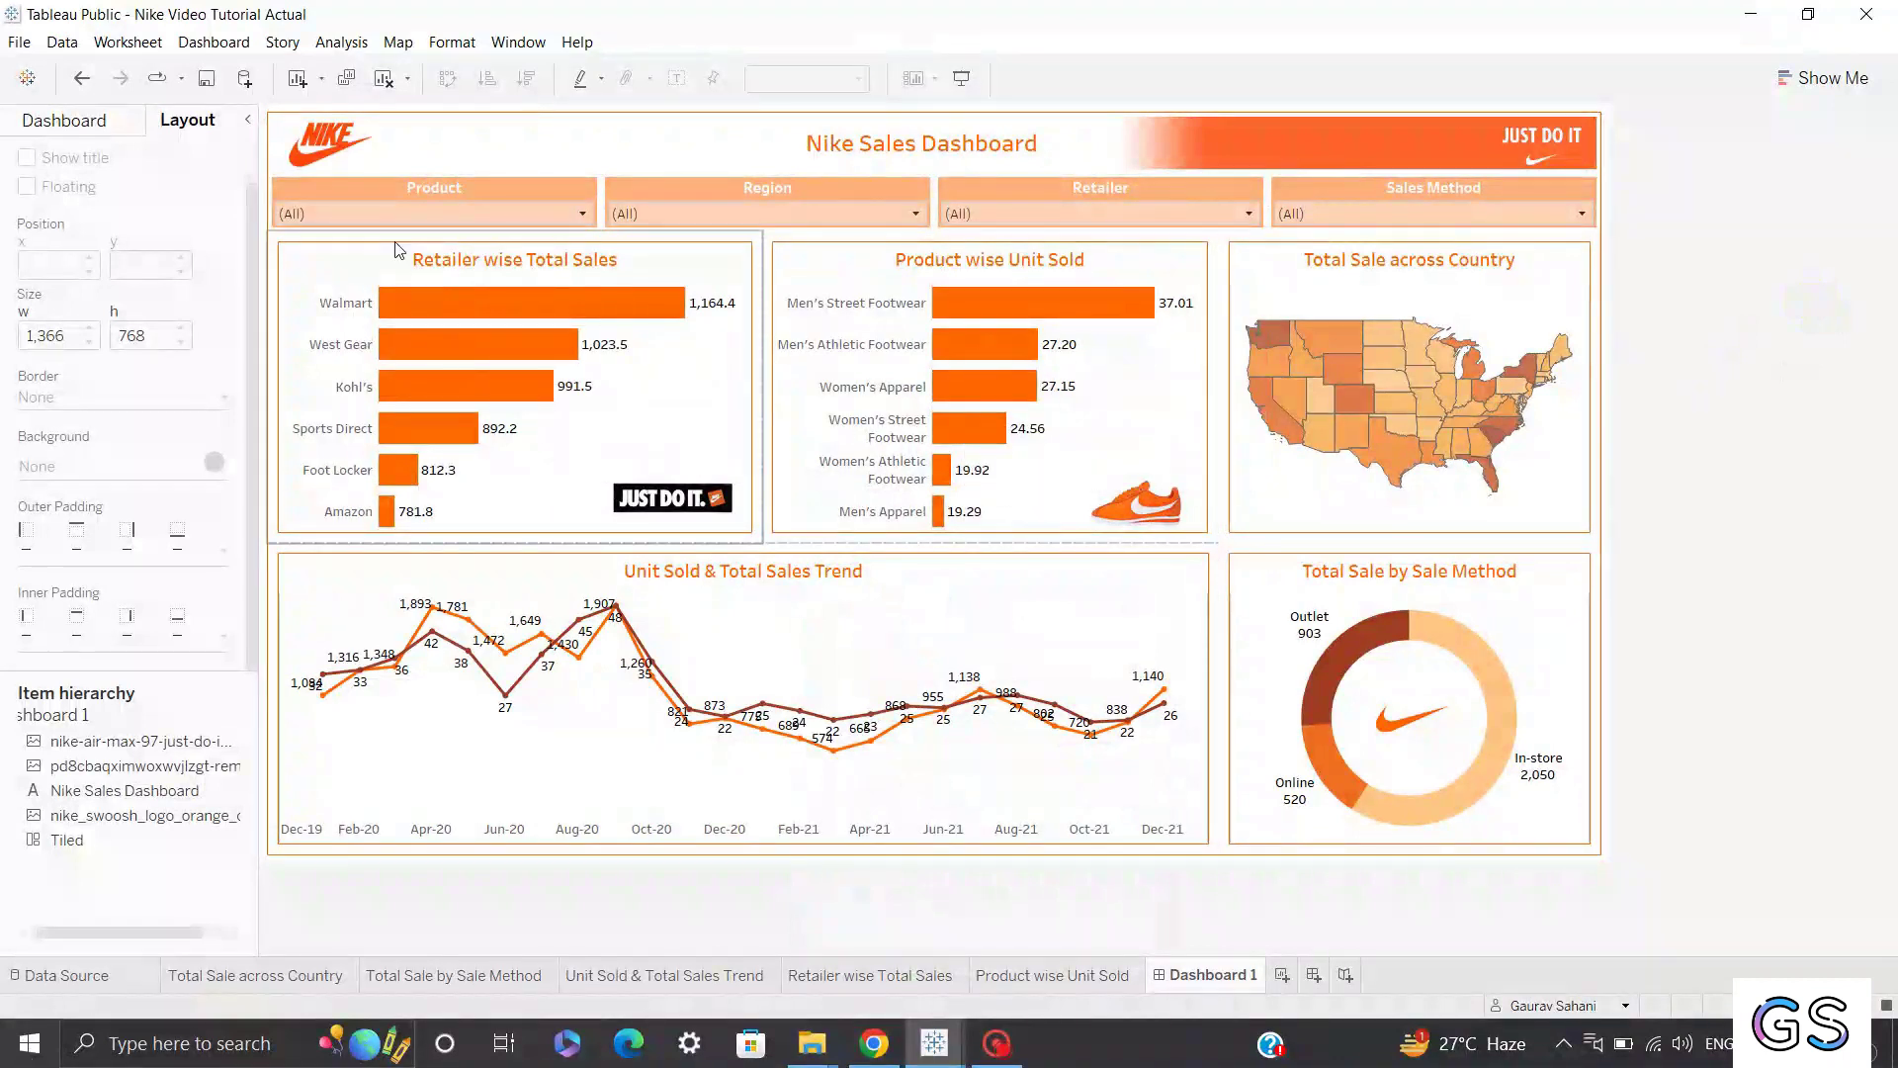
pyautogui.click(412, 189)
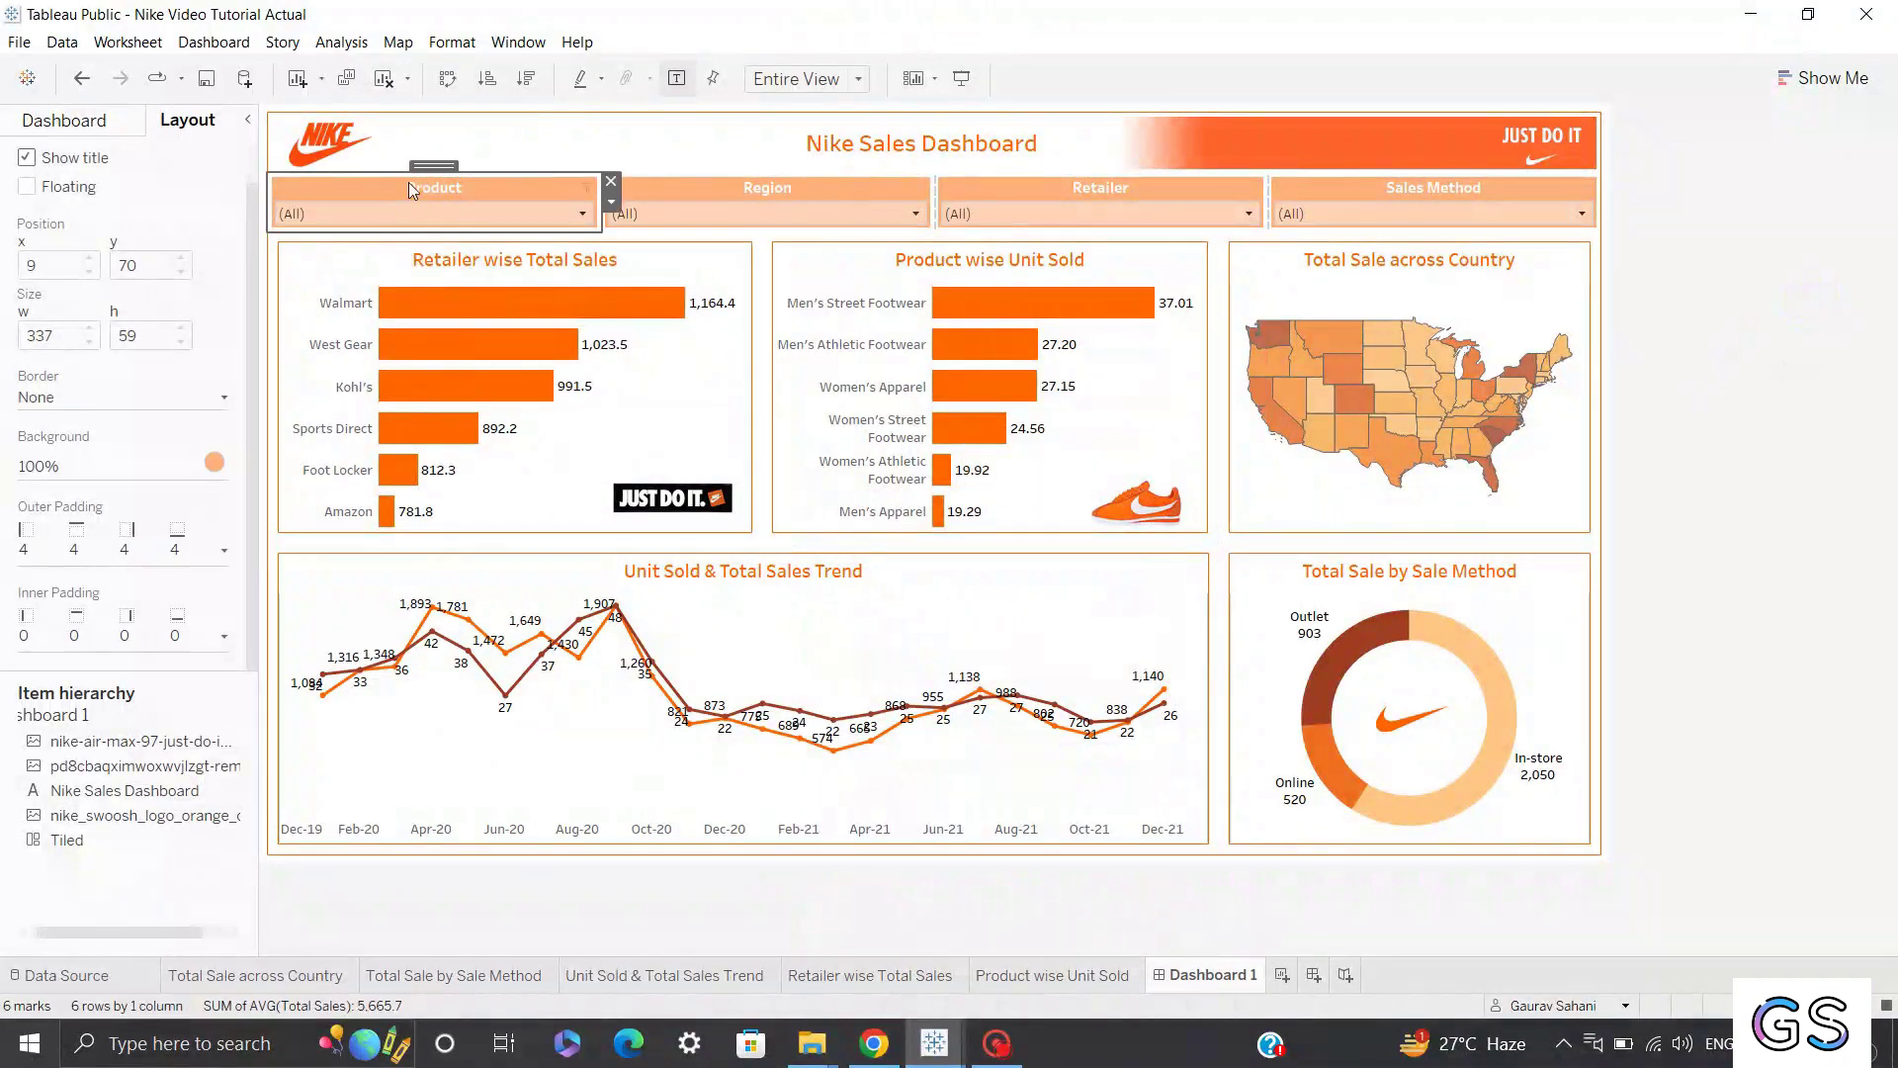
pyautogui.click(346, 269)
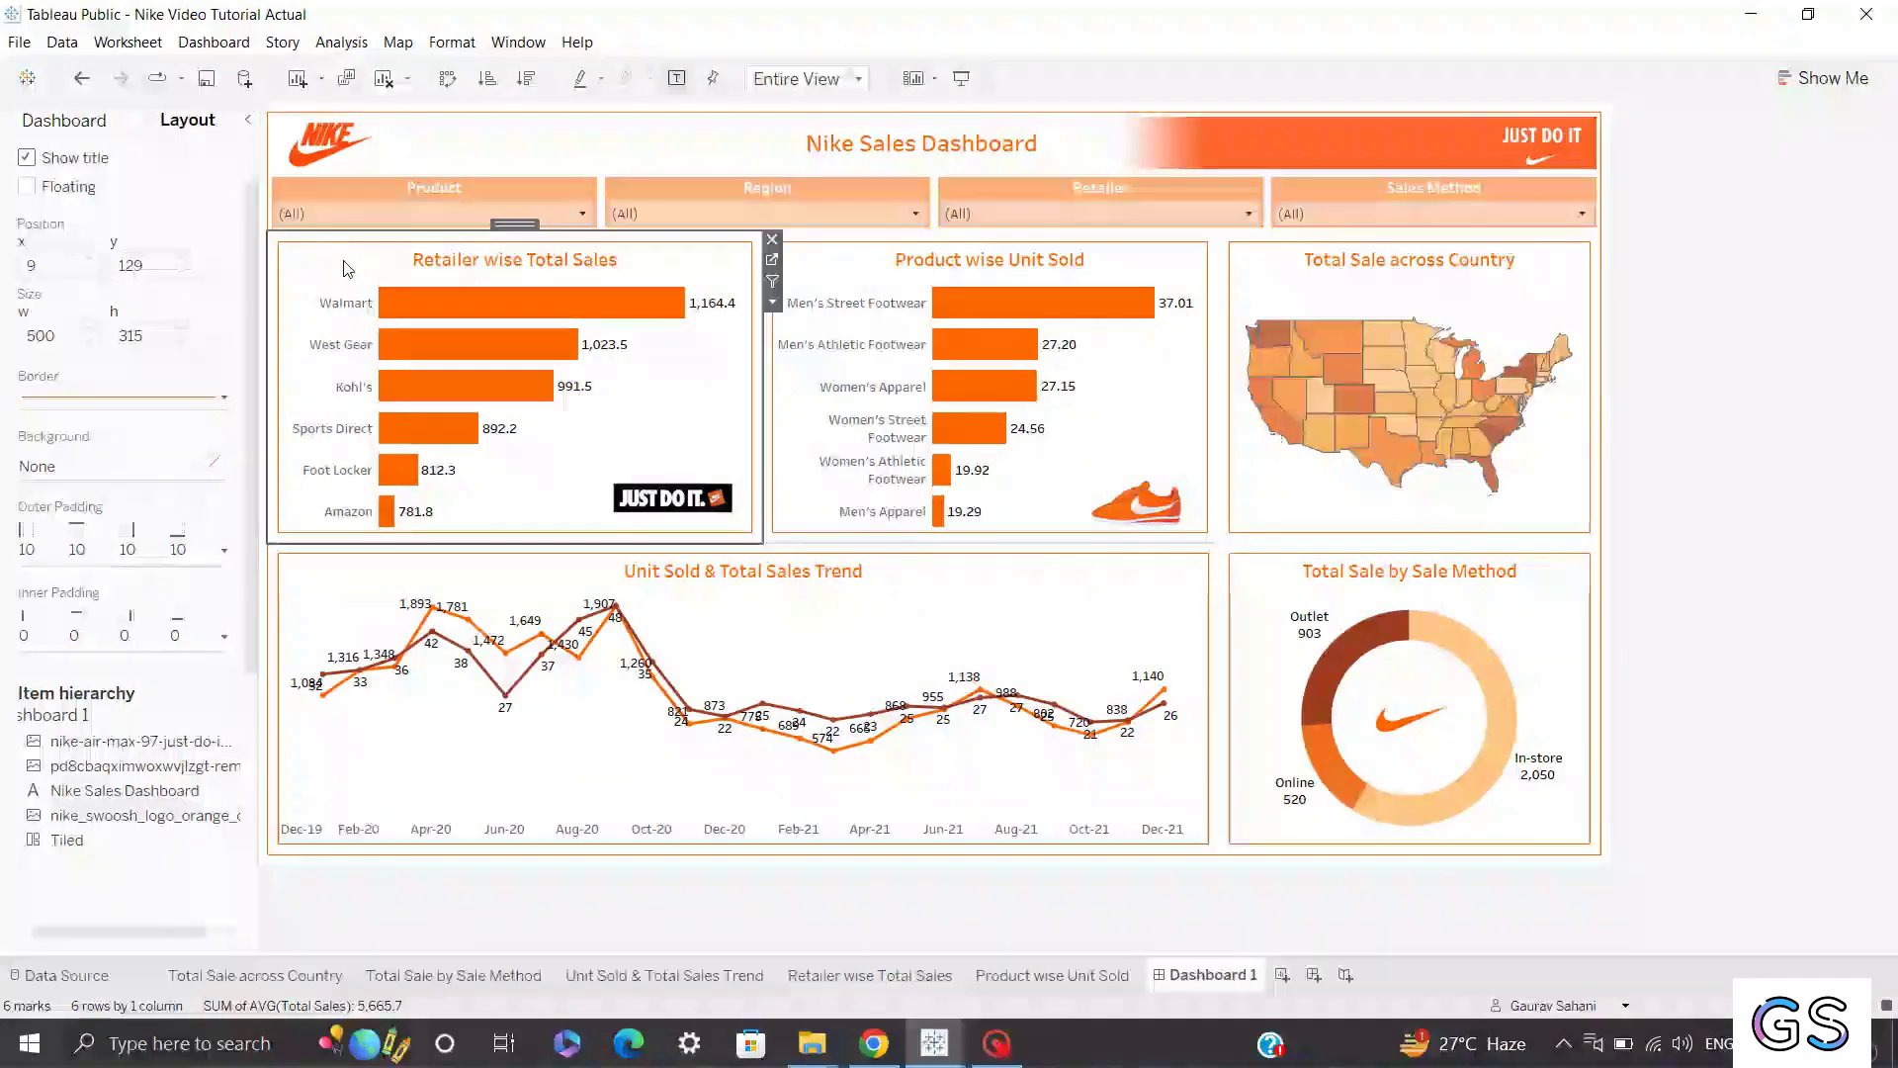
pyautogui.click(64, 554)
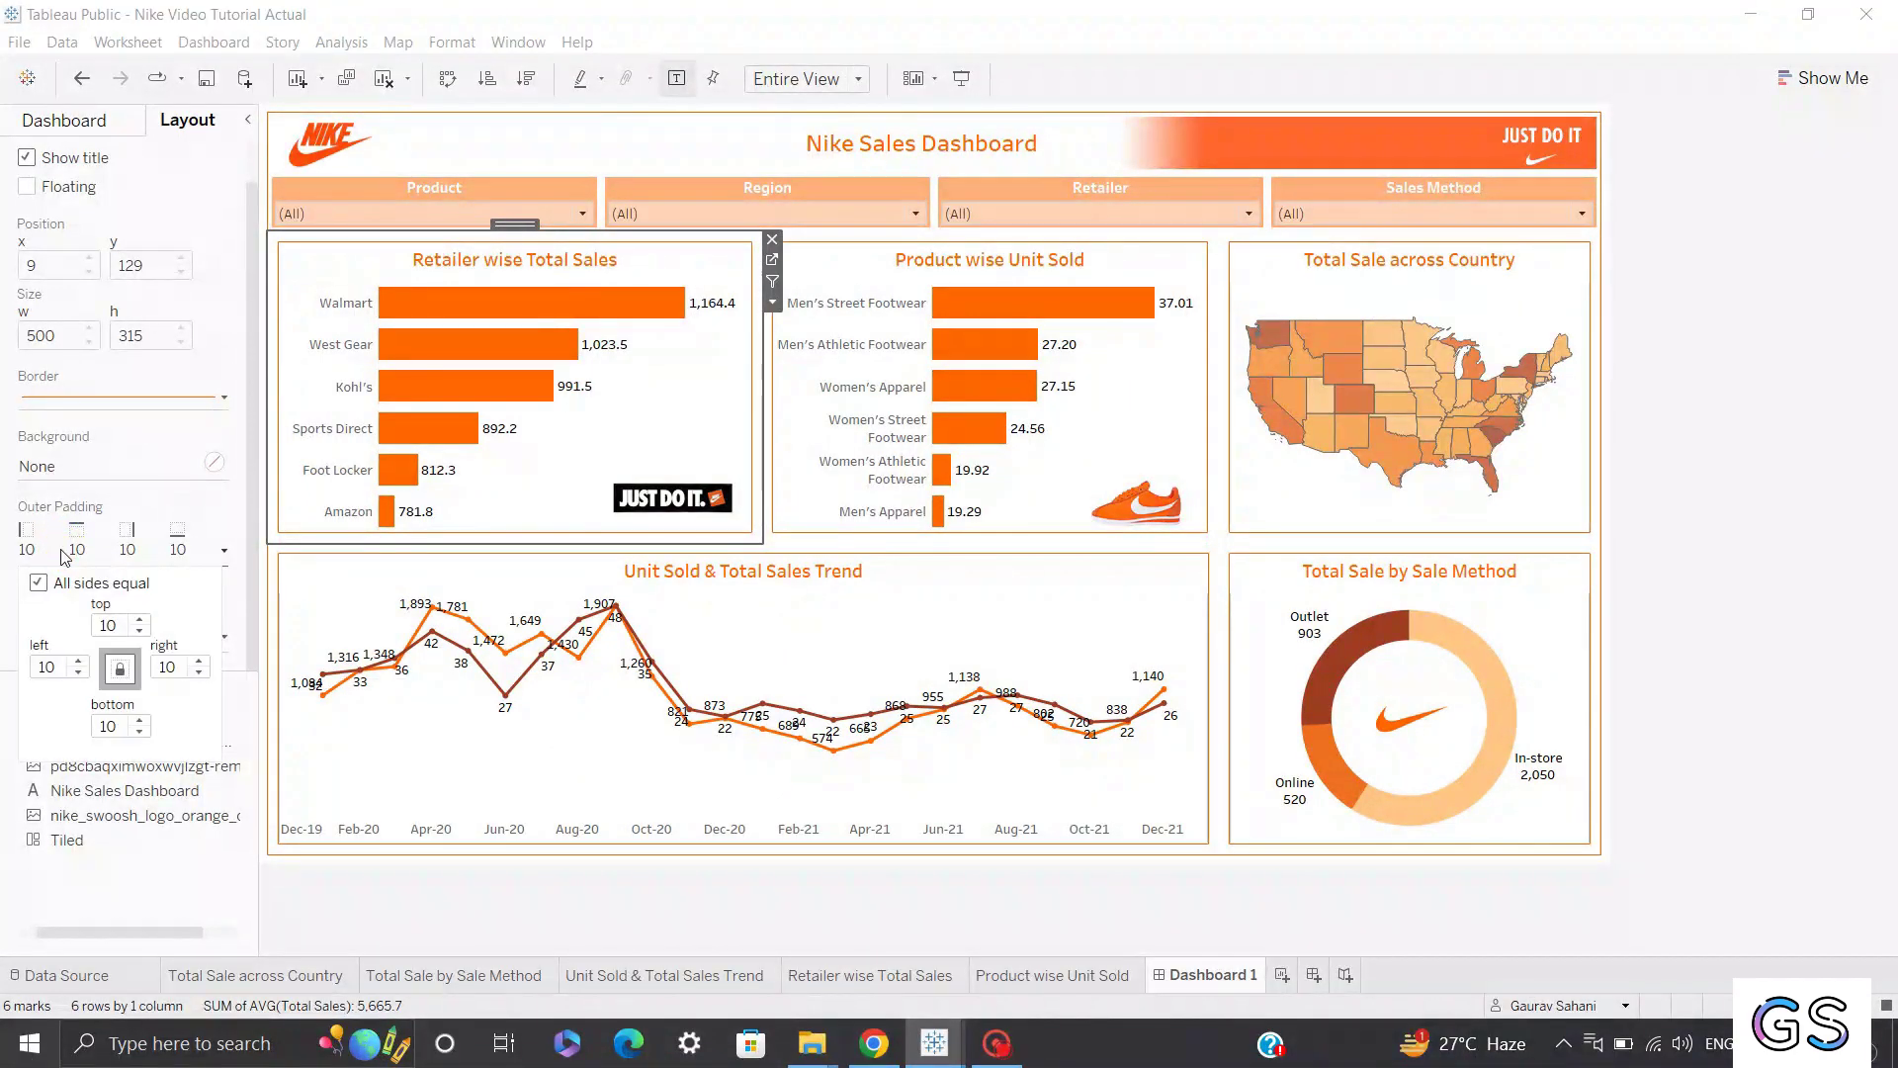
pyautogui.click(419, 199)
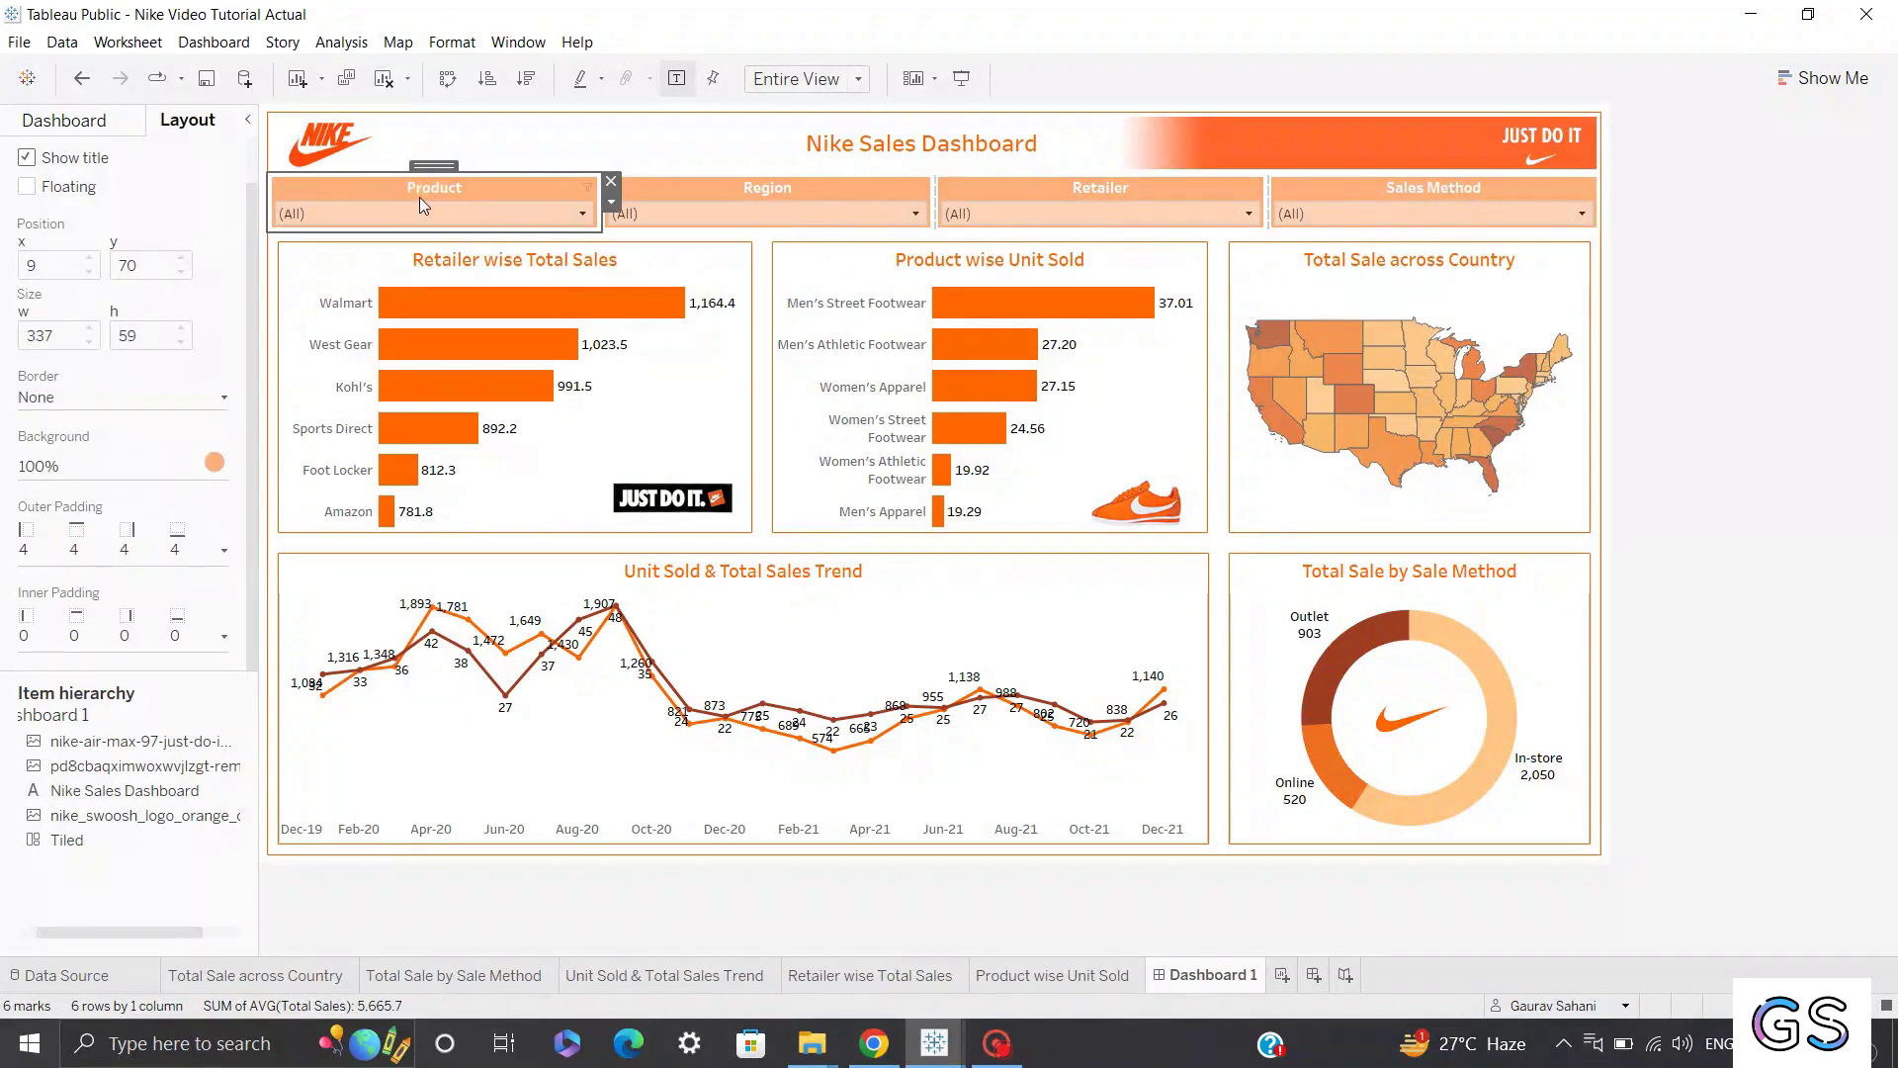
pyautogui.click(164, 532)
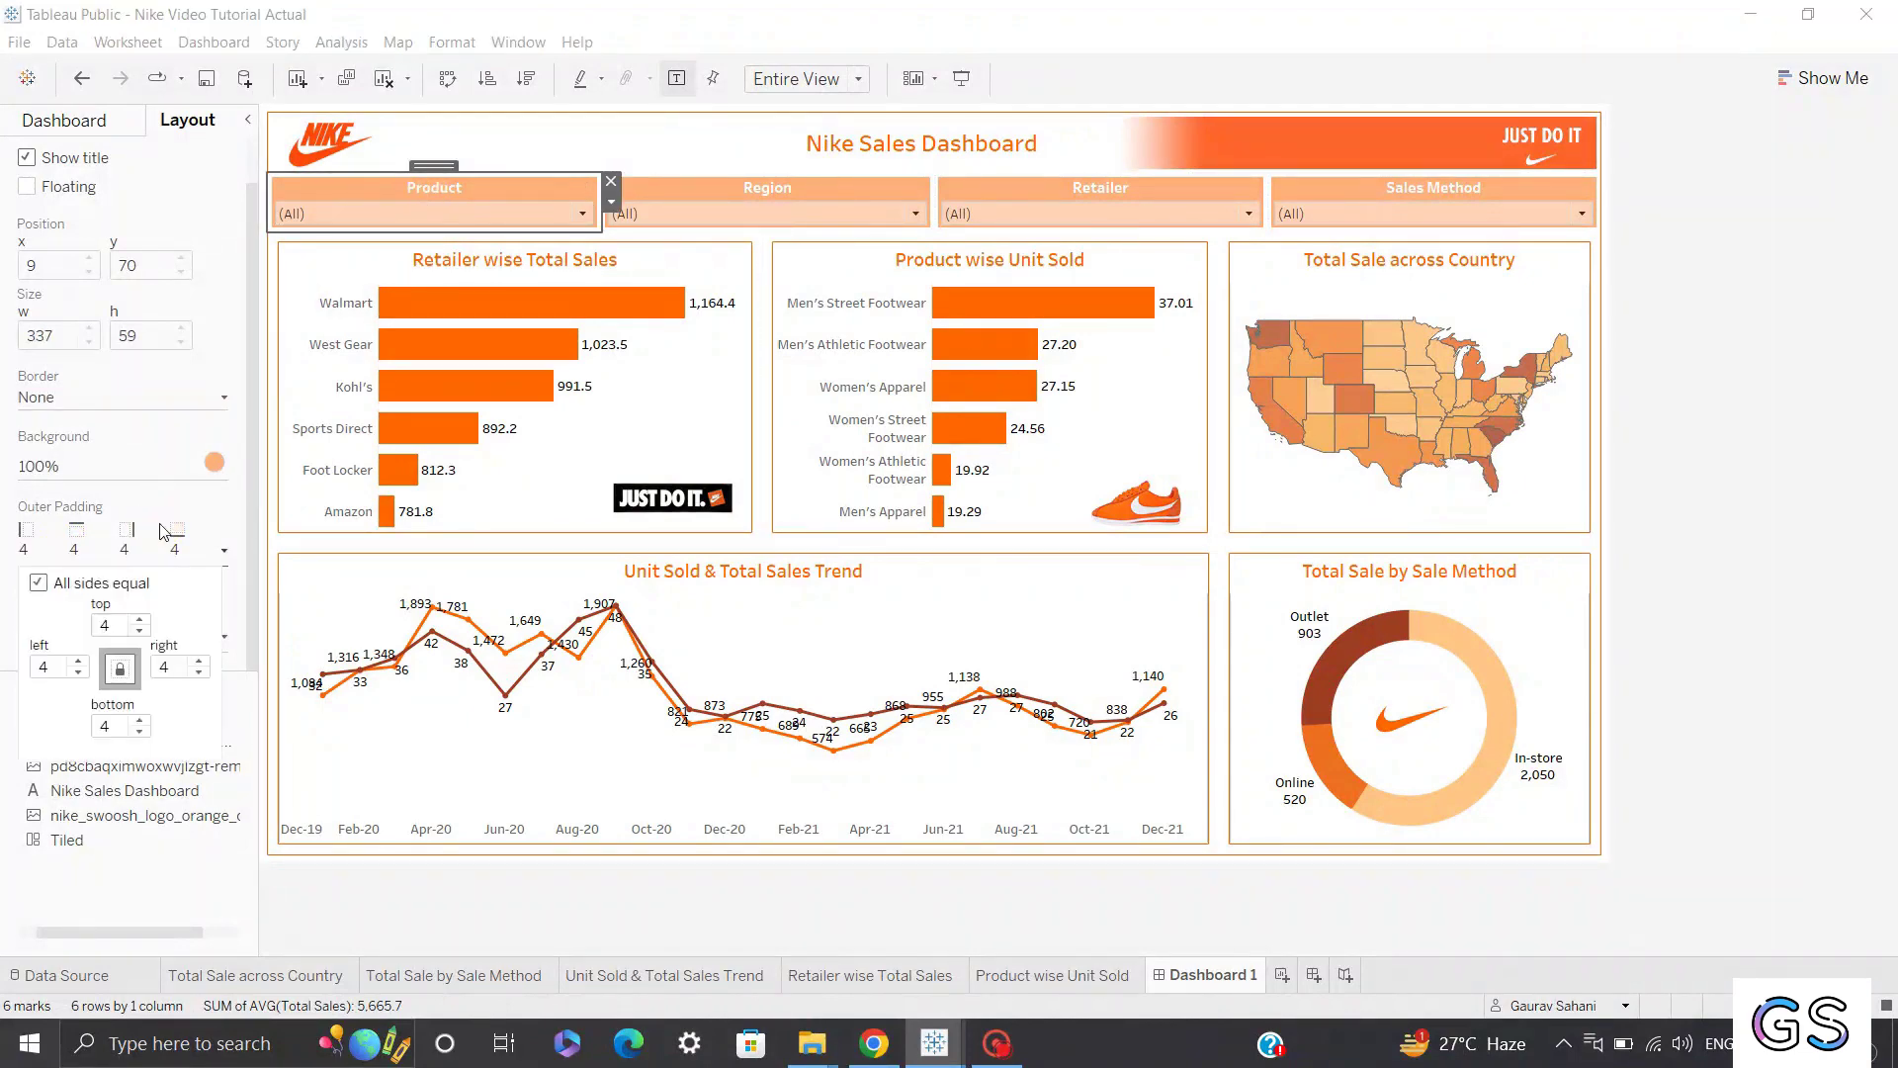
pyautogui.click(40, 589)
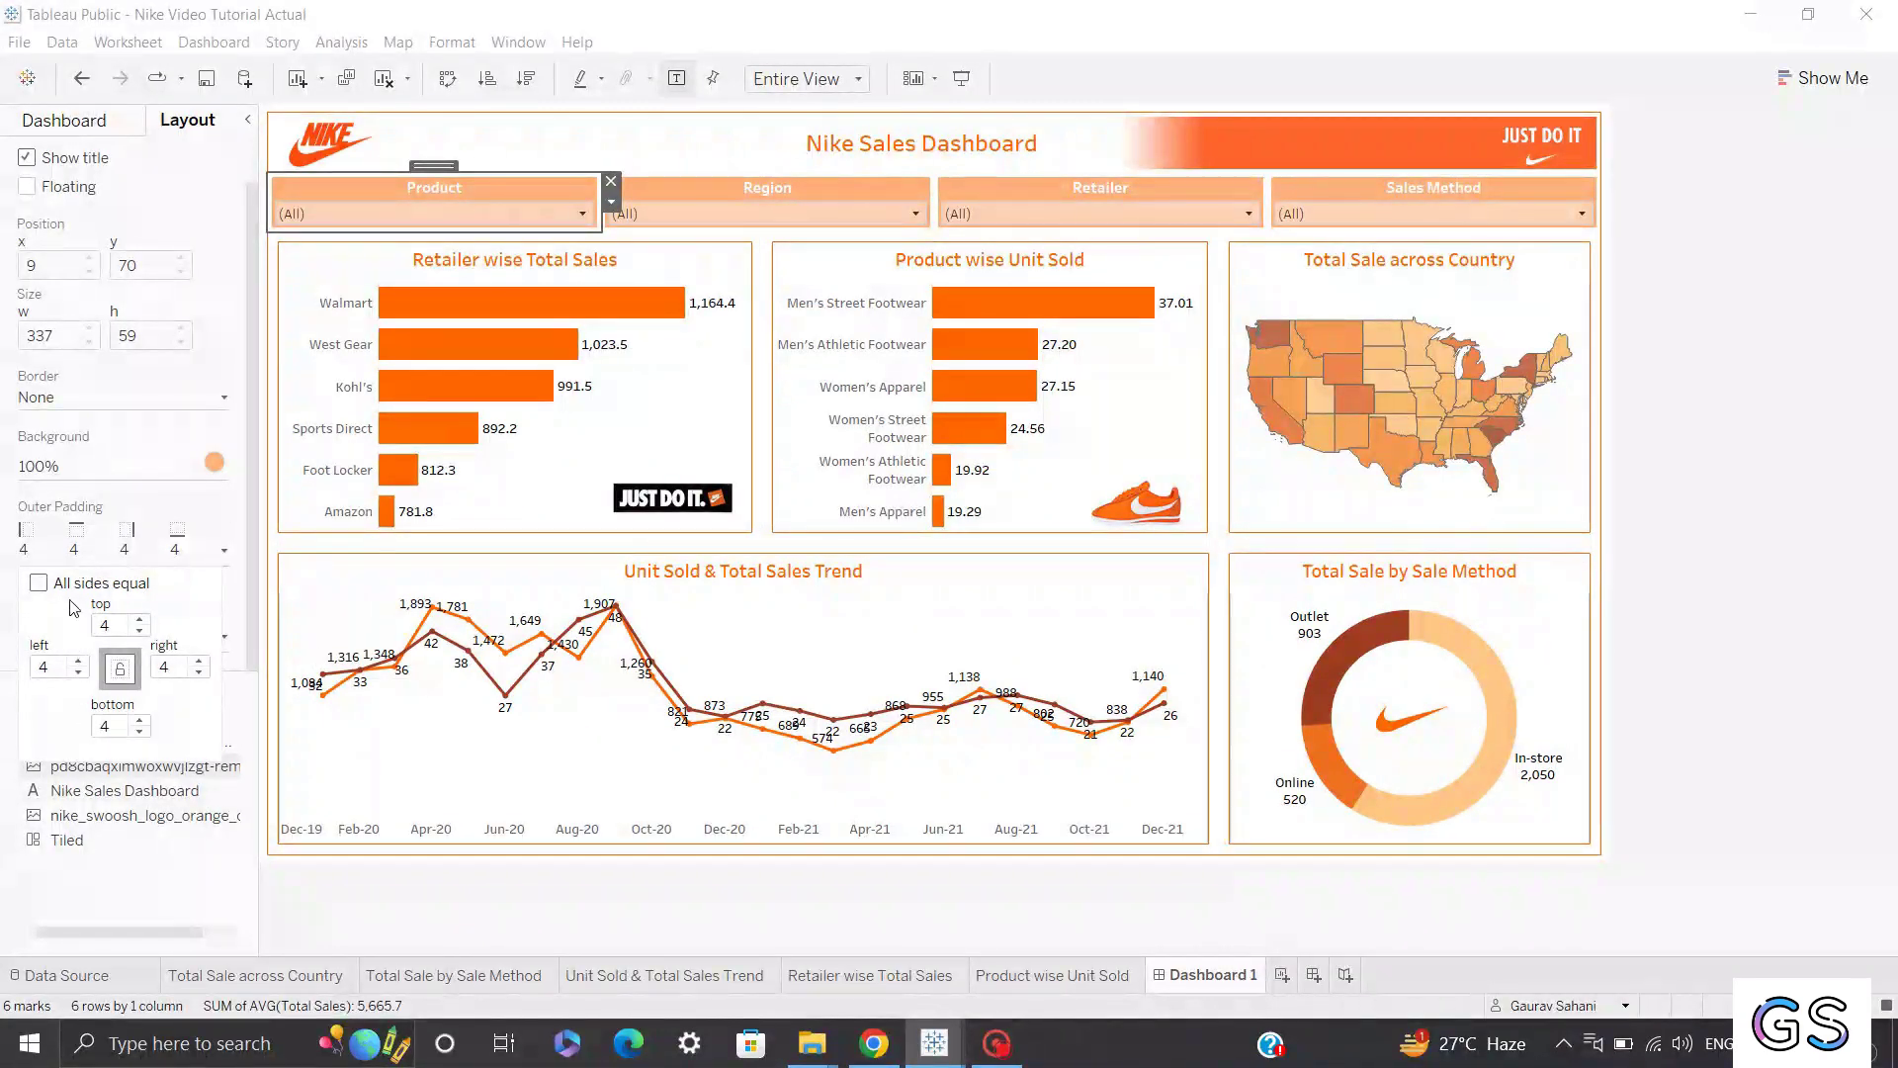
pyautogui.click(74, 677)
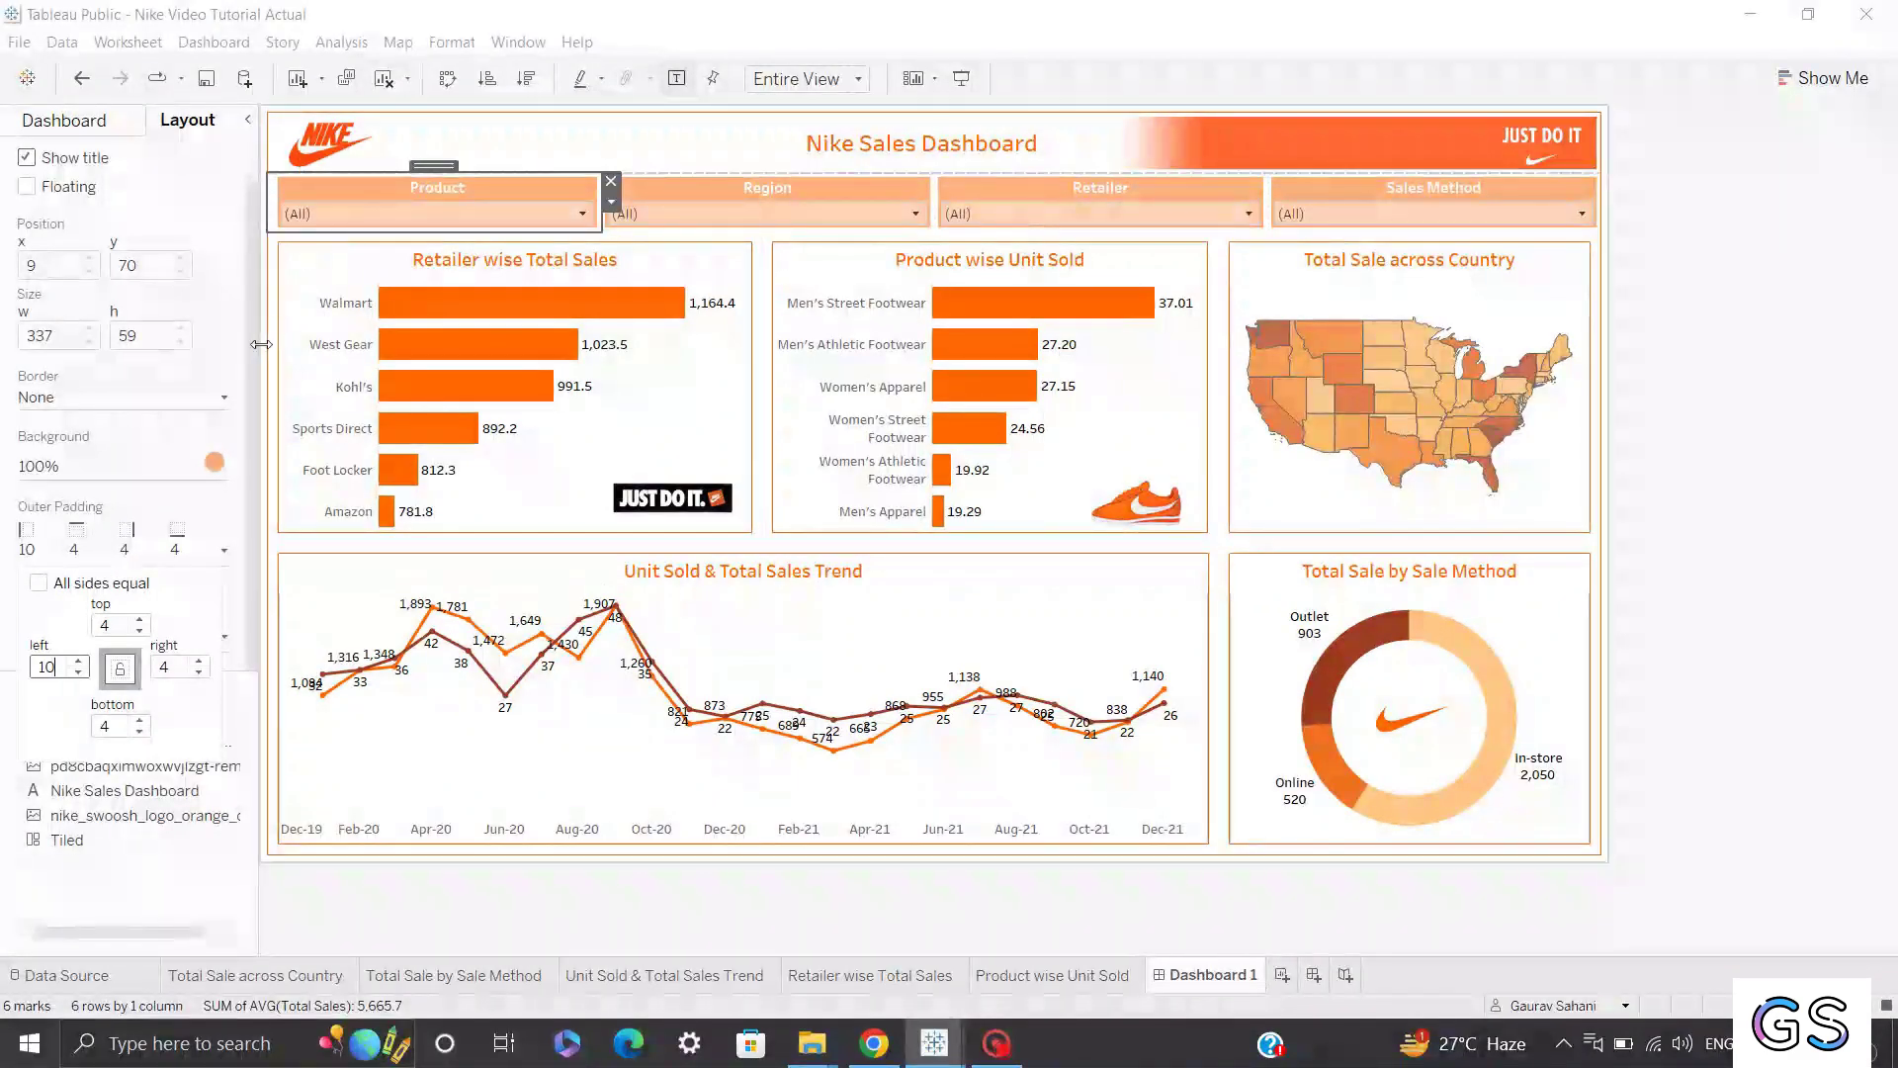
# Unlink the Sales Method filter's outer padding sides and set only its right outer padding to 10.
pyautogui.click(1327, 194)
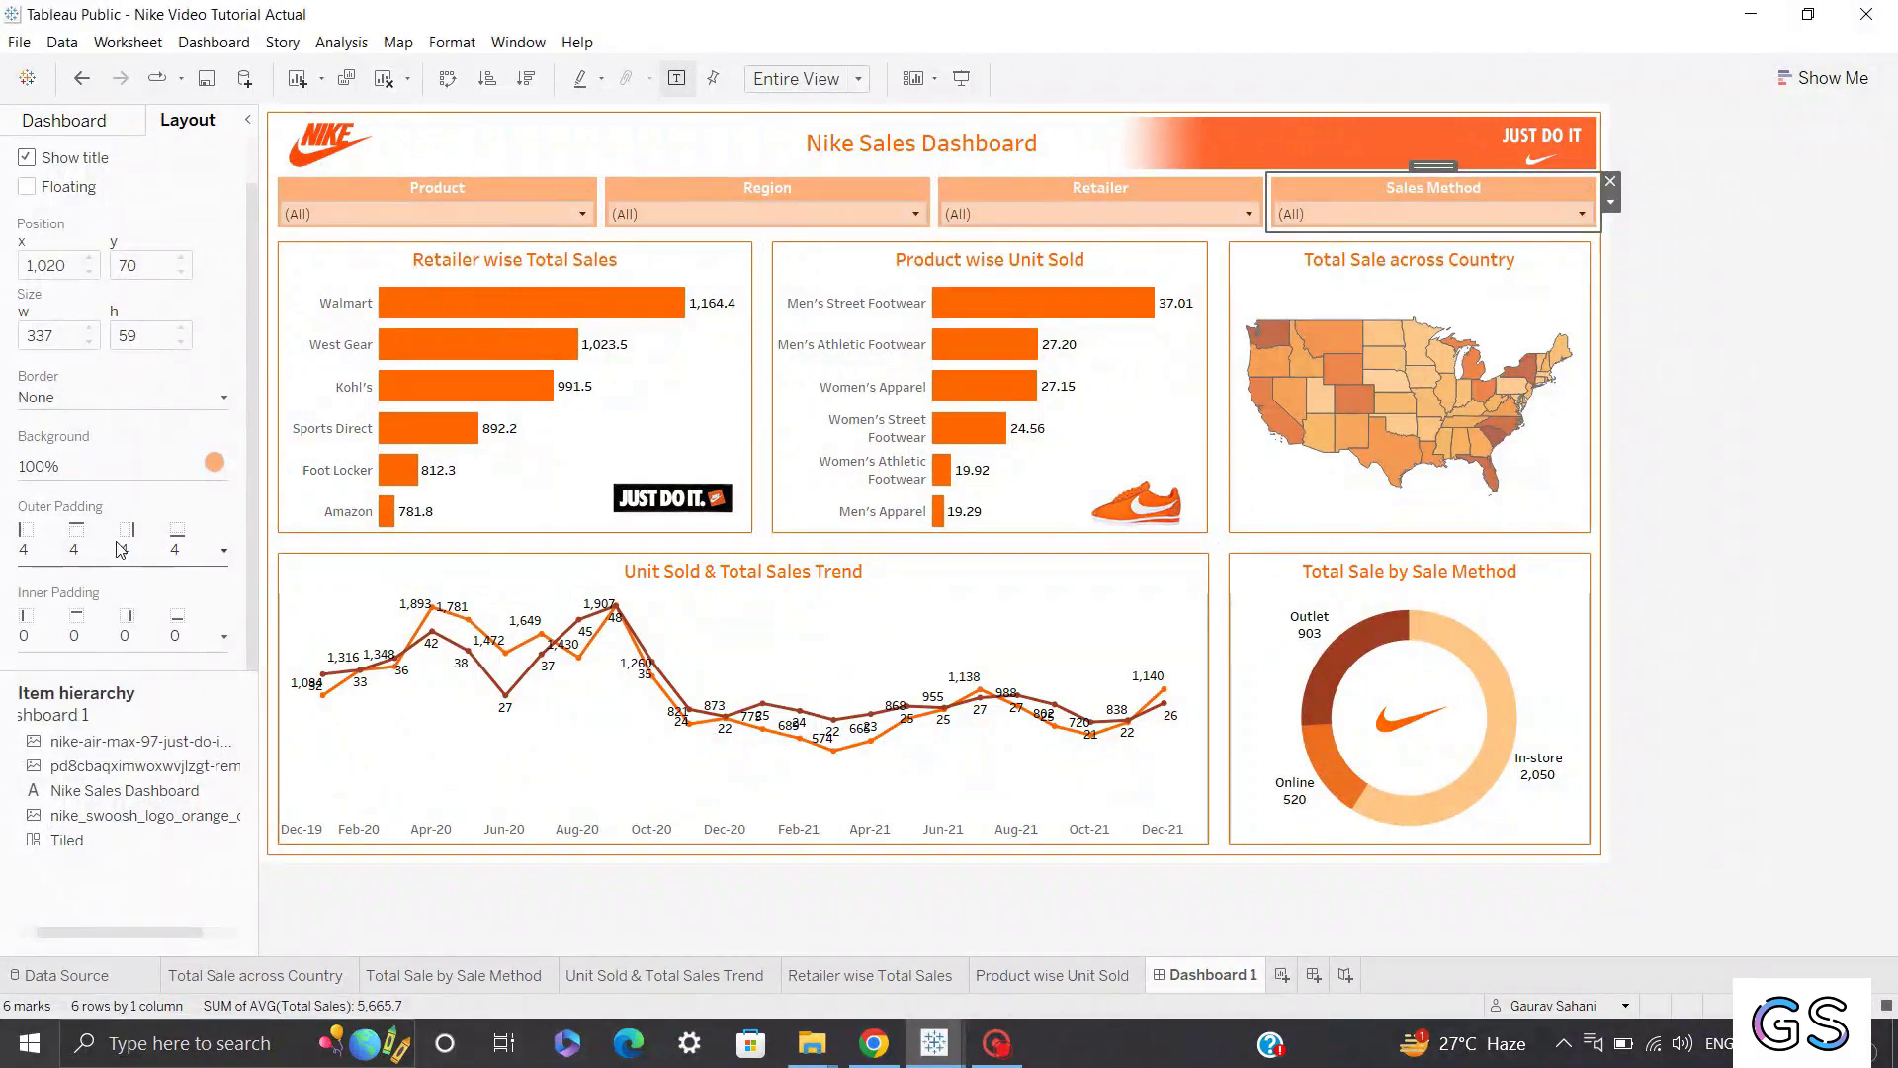
pyautogui.click(25, 542)
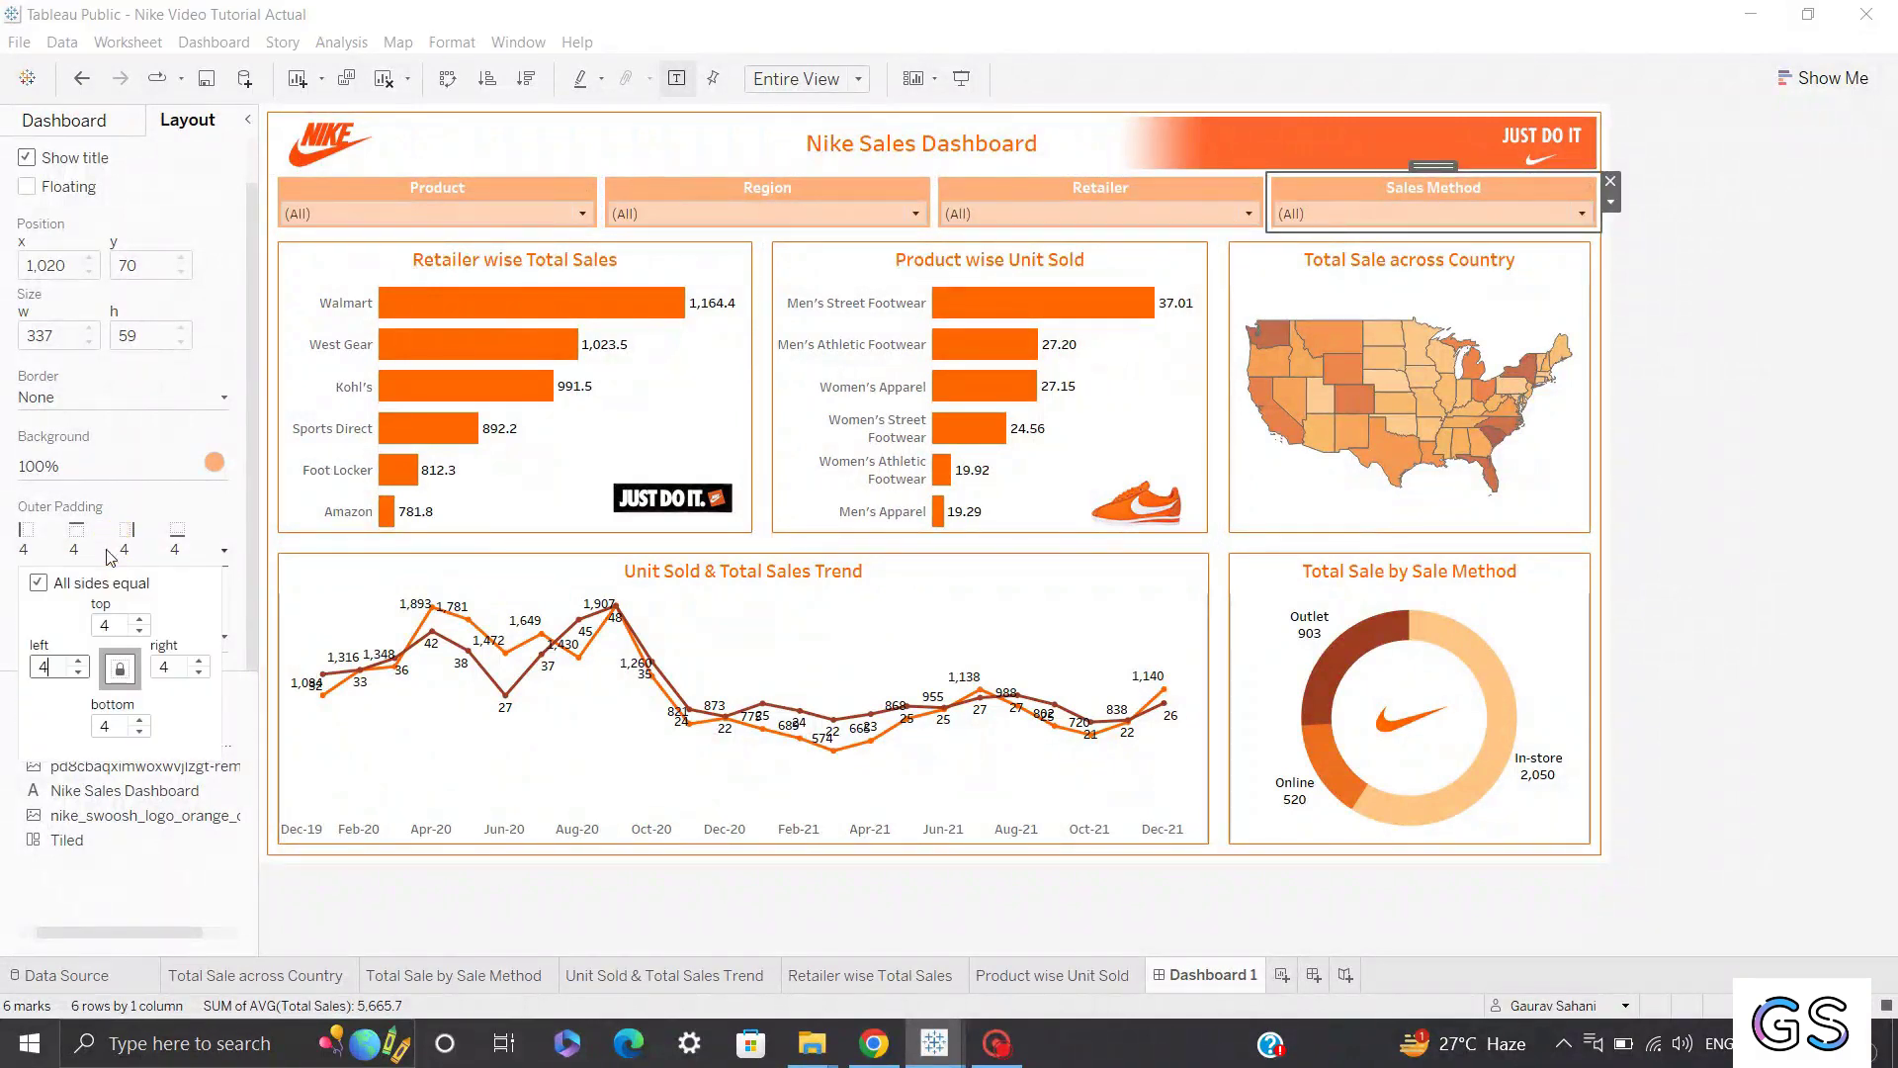
pyautogui.click(38, 584)
pyautogui.click(166, 667)
pyautogui.press('Return')
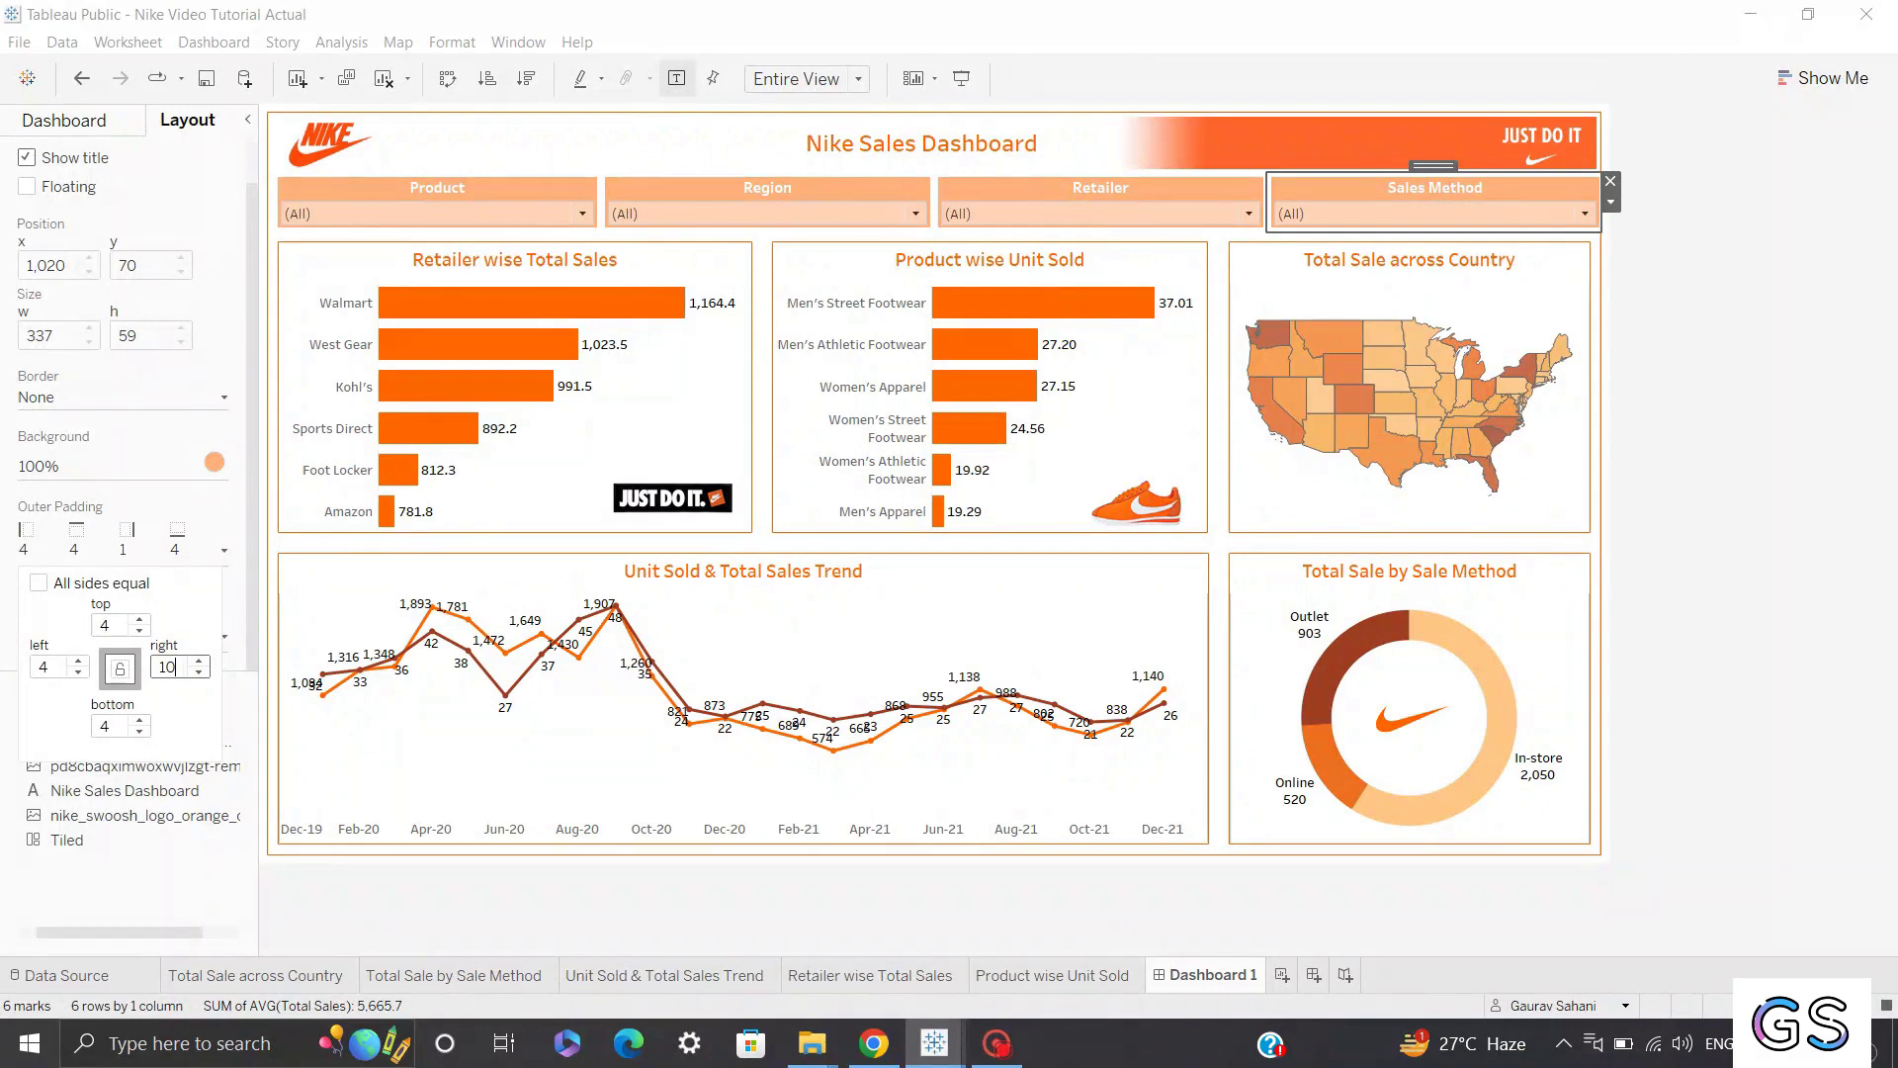
pyautogui.write('0')
pyautogui.press('Return')
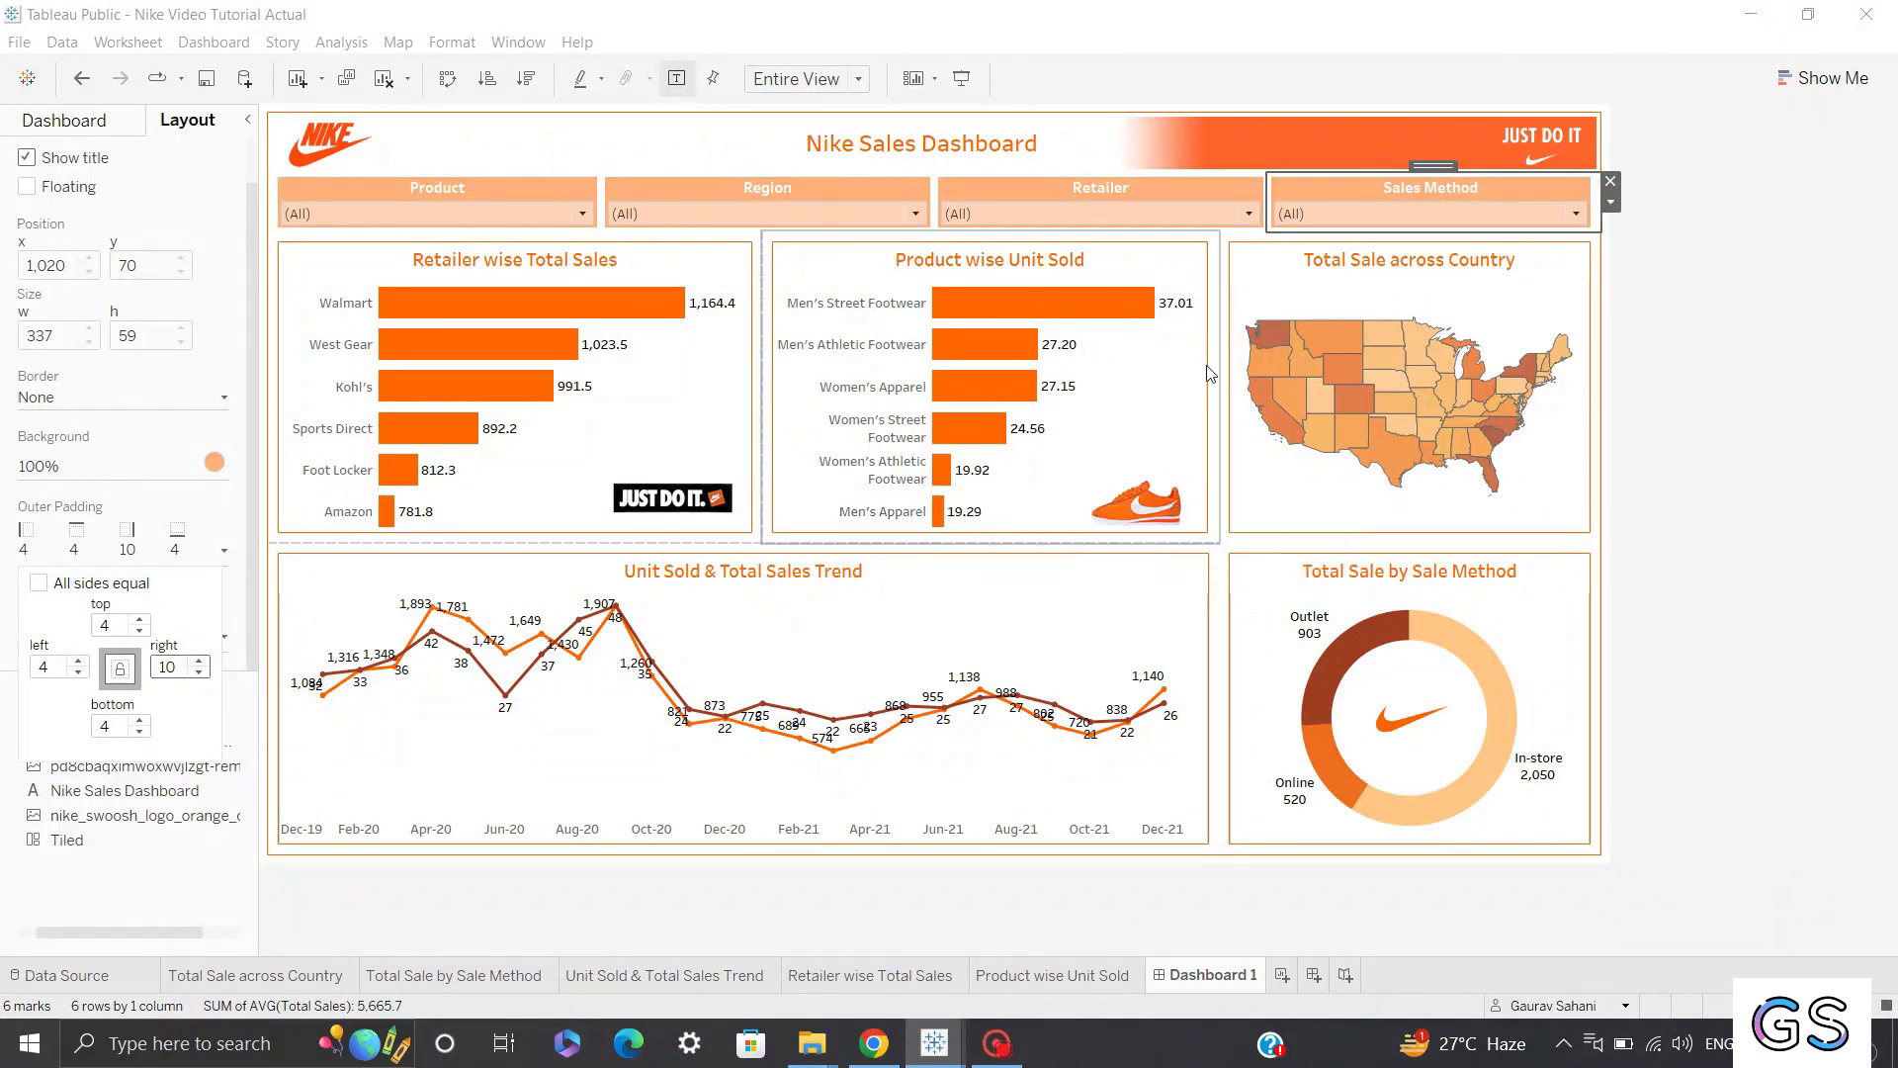
pyautogui.click(1674, 263)
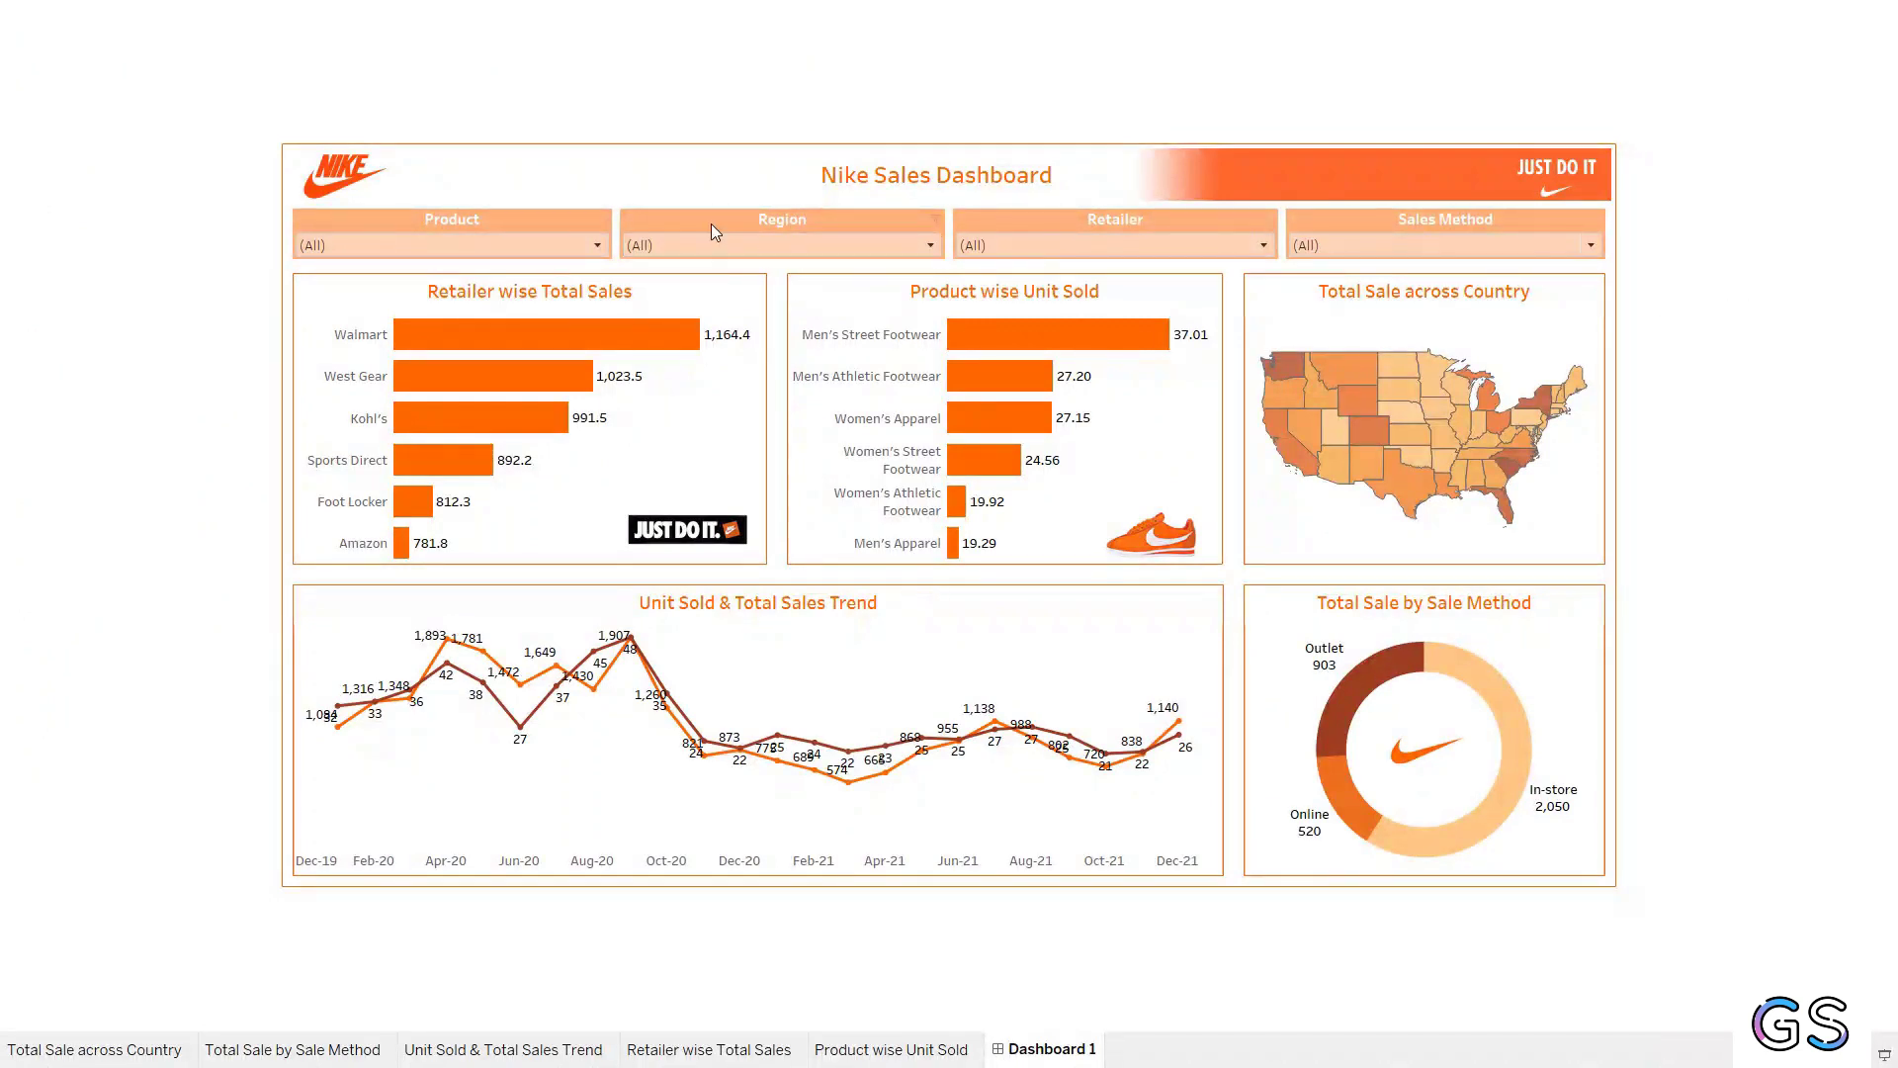
# Test the Region filter in presentation view by filtering to Northeast, inspect the charts, and reset it to (All).
pyautogui.click(679, 247)
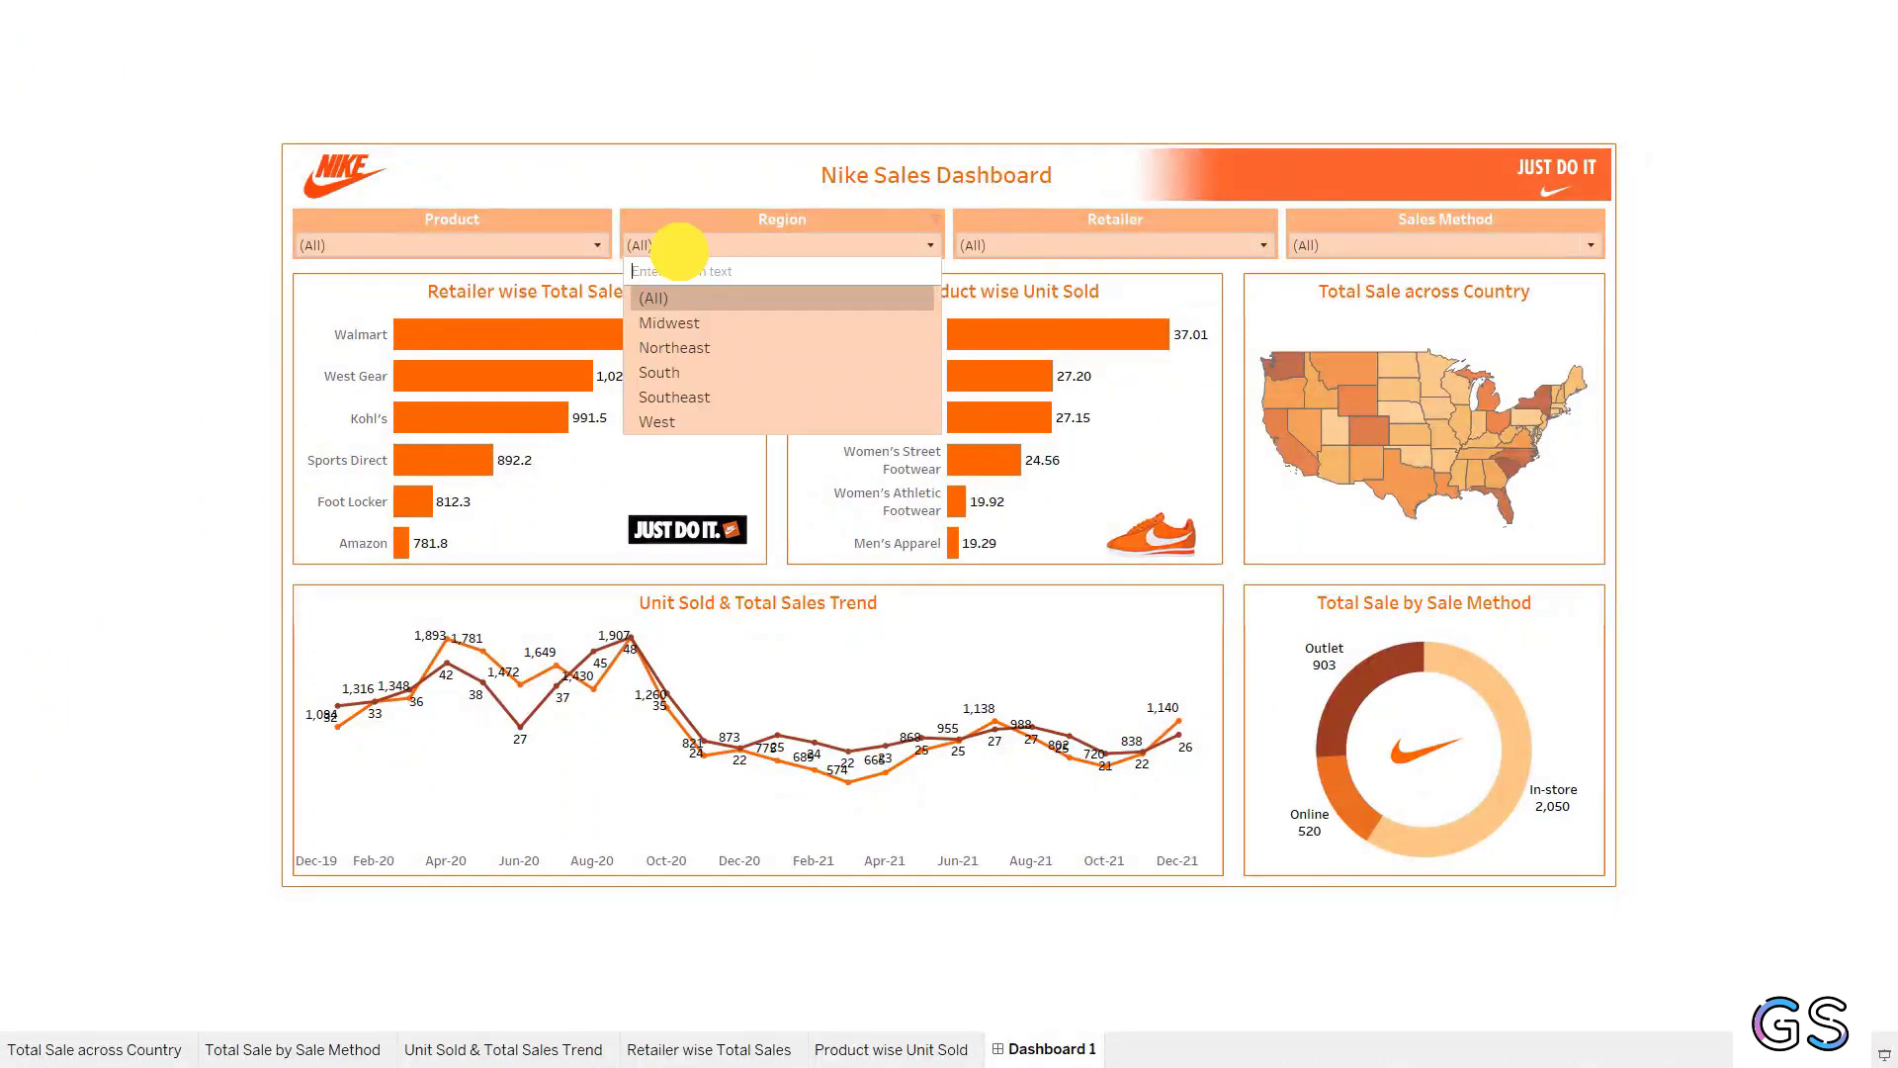
pyautogui.click(699, 347)
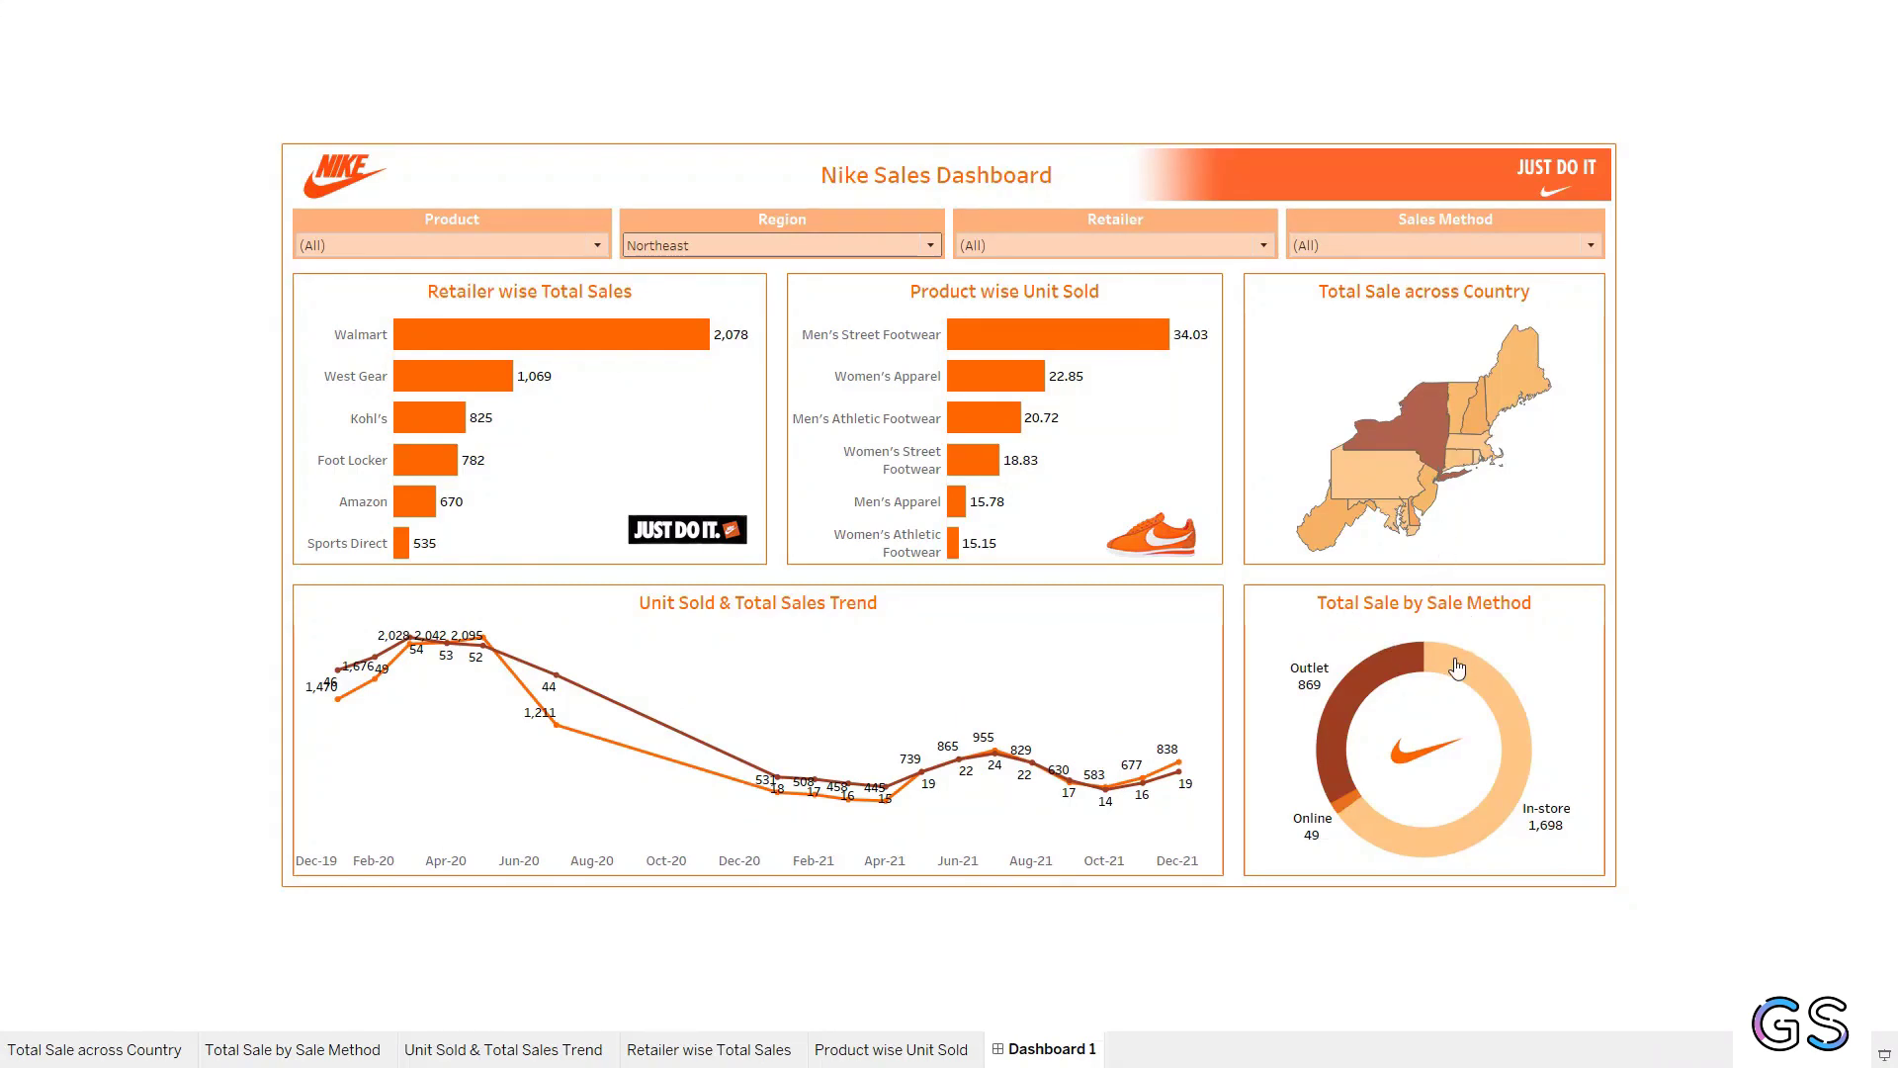
pyautogui.moveTo(1377, 691)
pyautogui.moveTo(1505, 688)
pyautogui.click(773, 247)
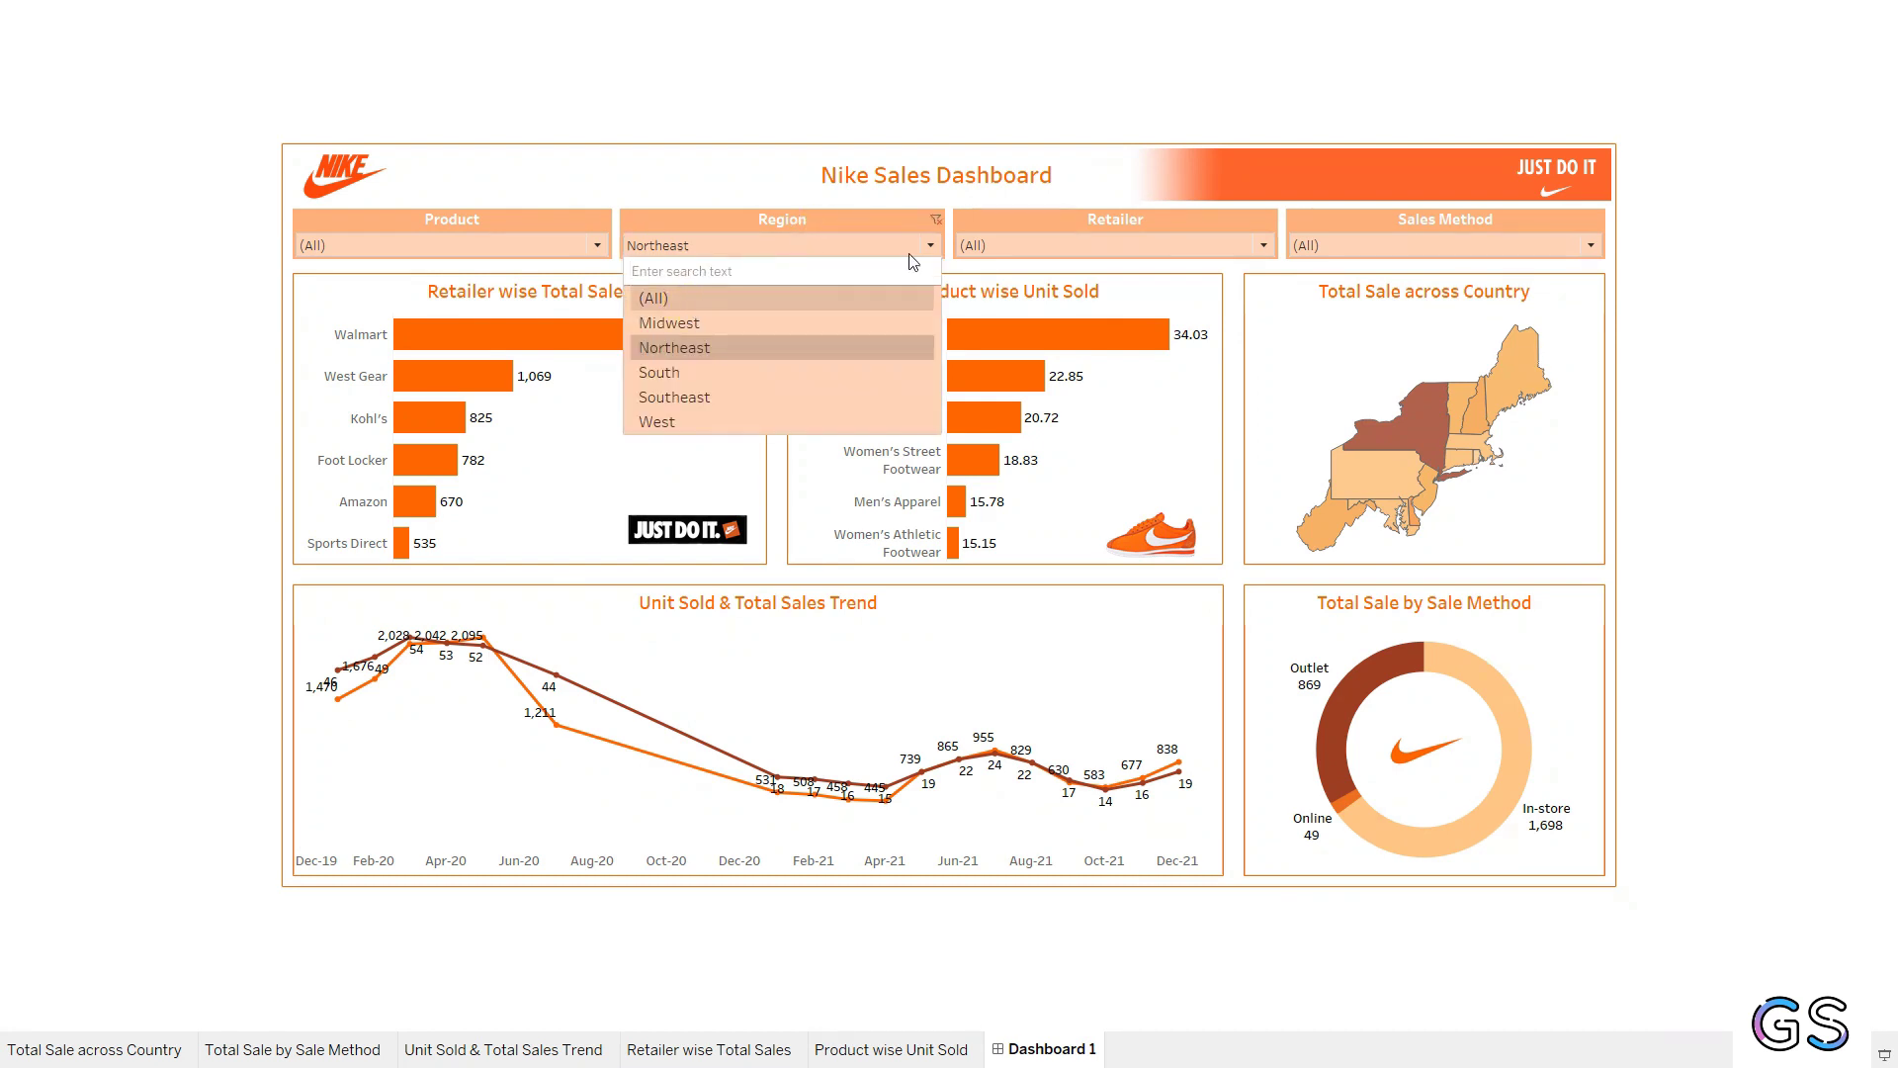
# Filter the dashboard to the Online sales method.
pyautogui.click(1461, 243)
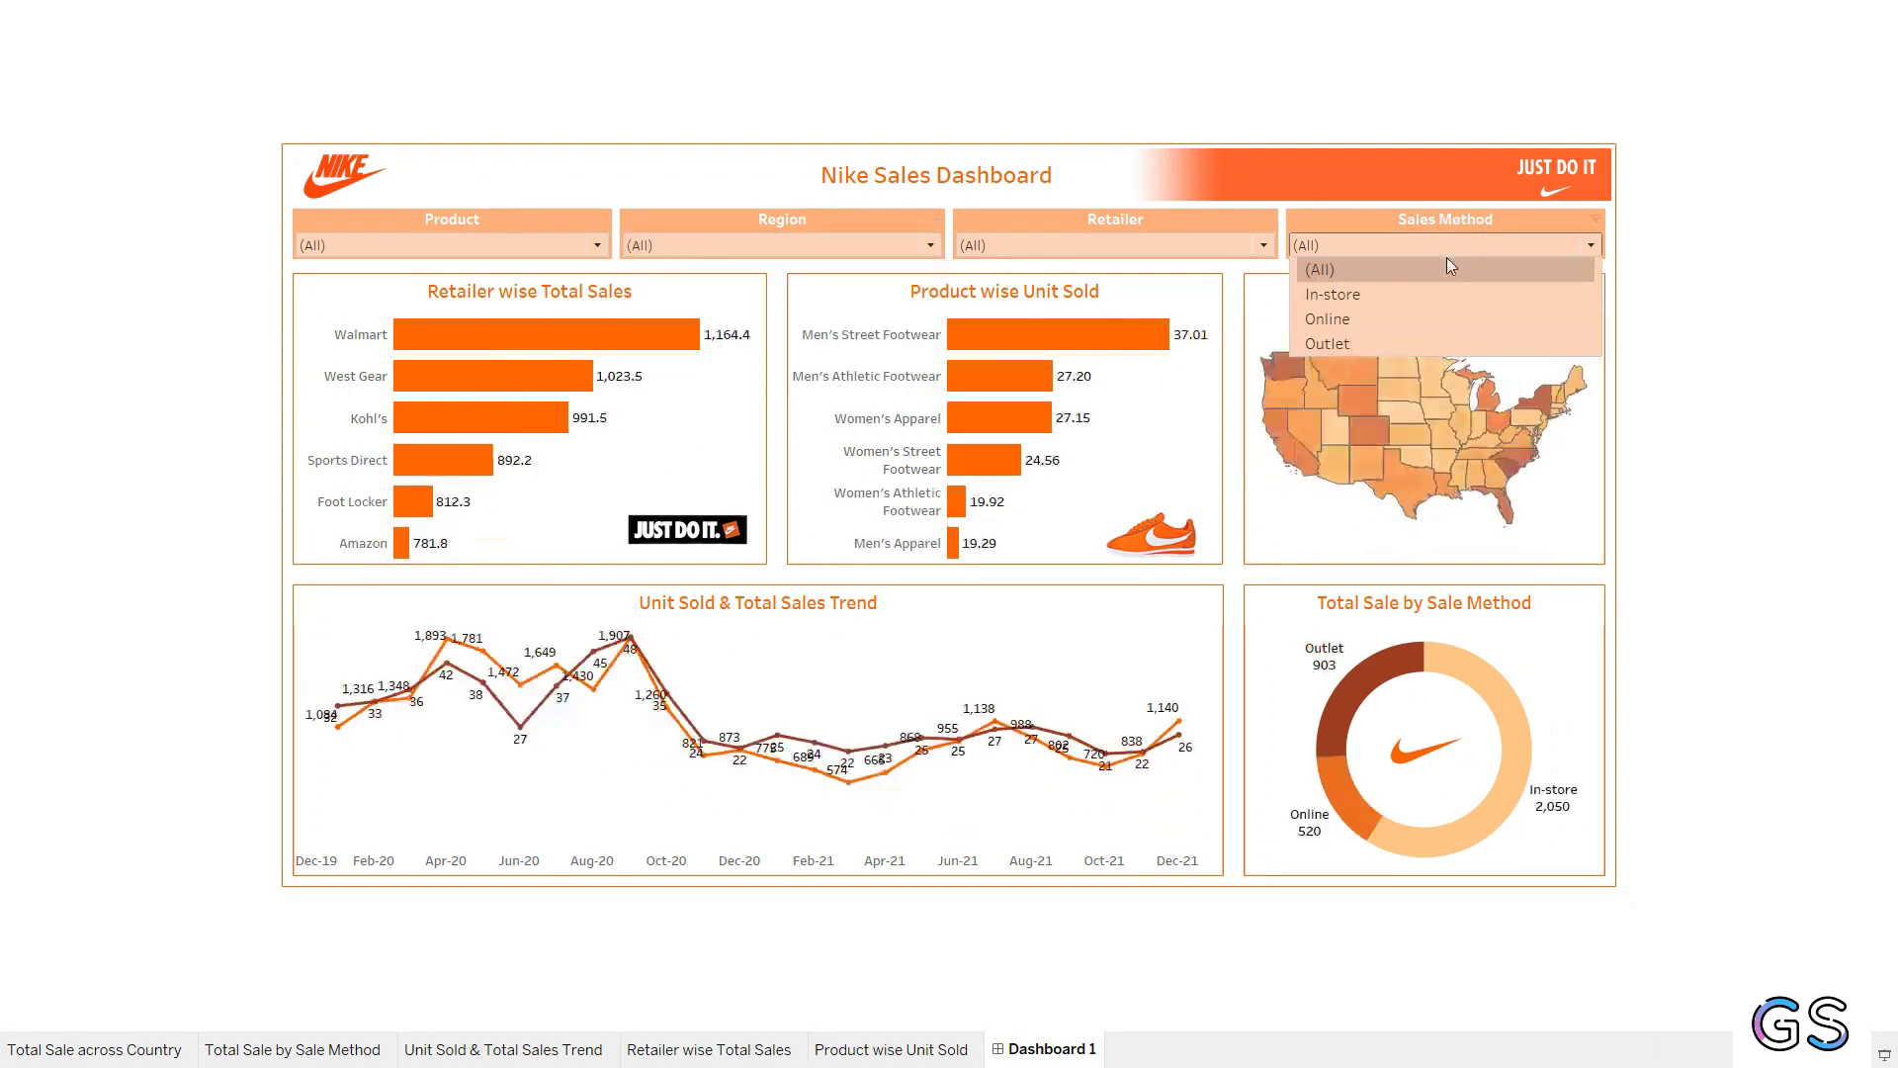
pyautogui.click(1356, 320)
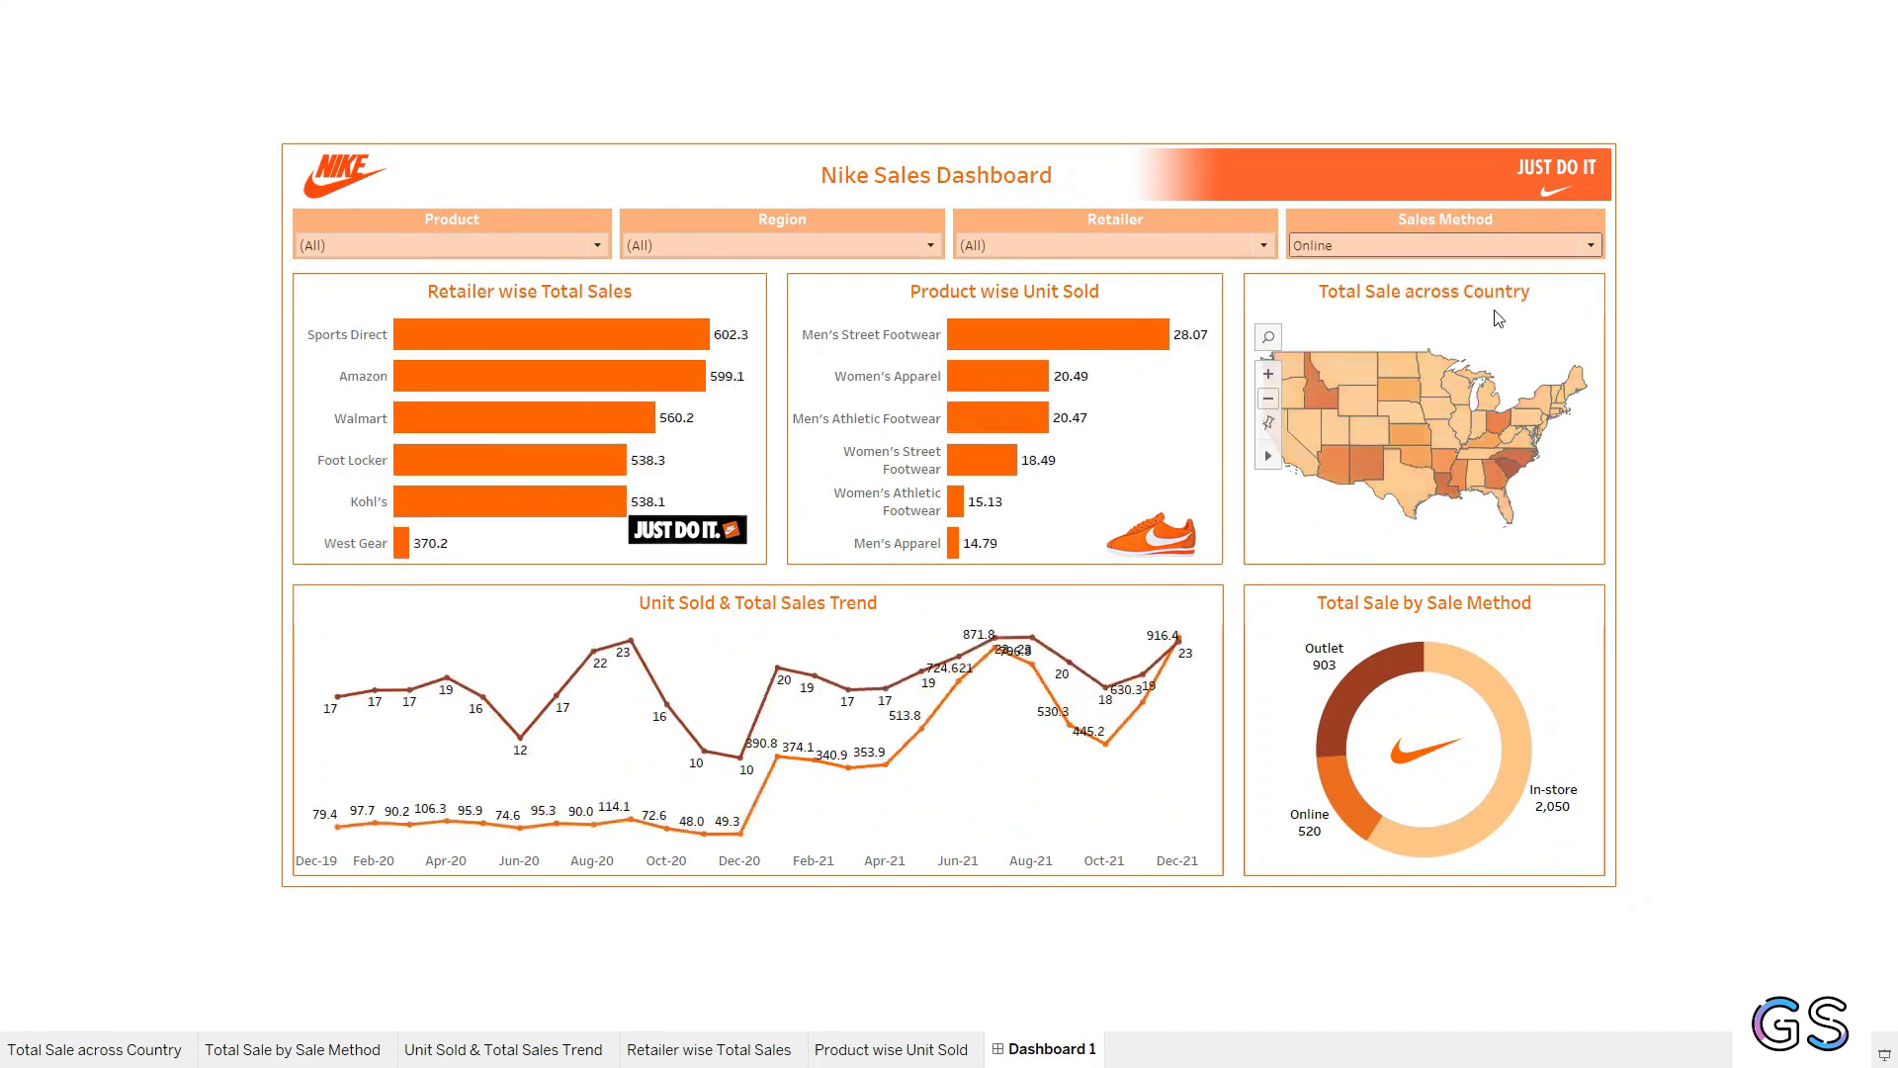